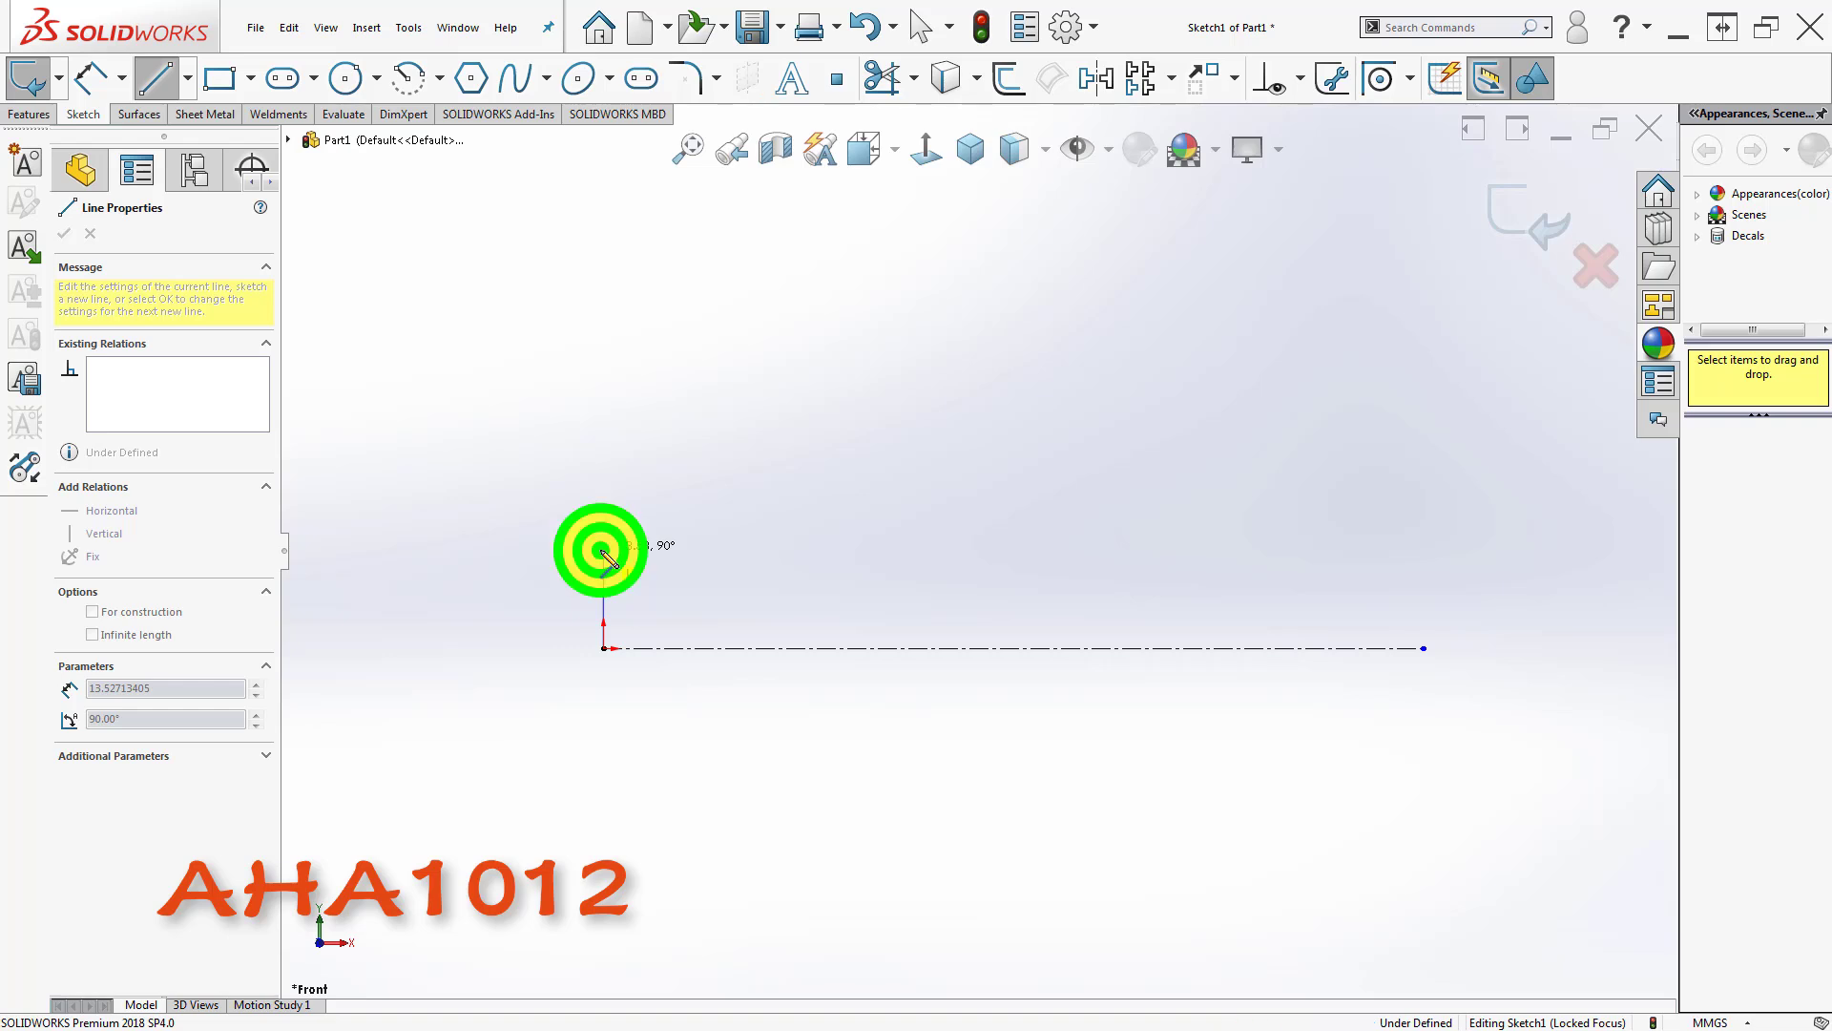
# - Sketch the profile from the origin: a vertical line about 13.5 mm high, a horizontal shoulder, a small square groove and a rising taper line
pyautogui.click(603, 552)
pyautogui.click(697, 563)
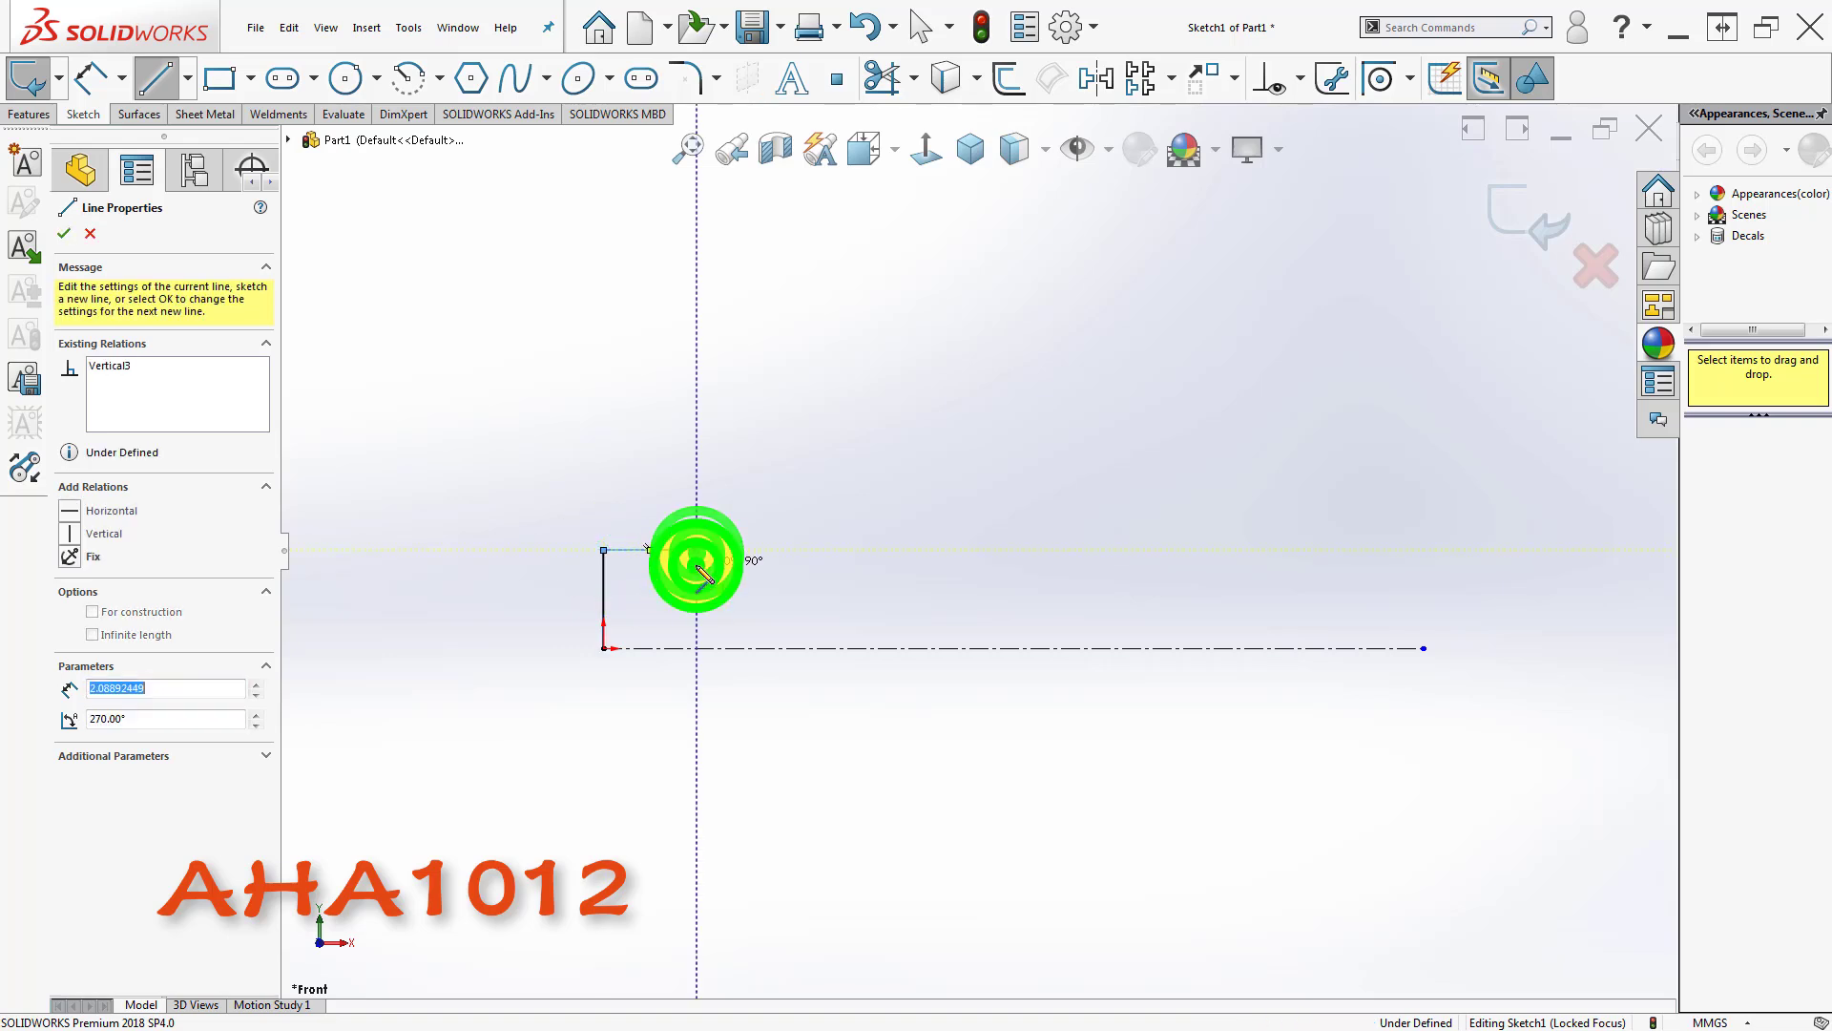
pyautogui.click(725, 571)
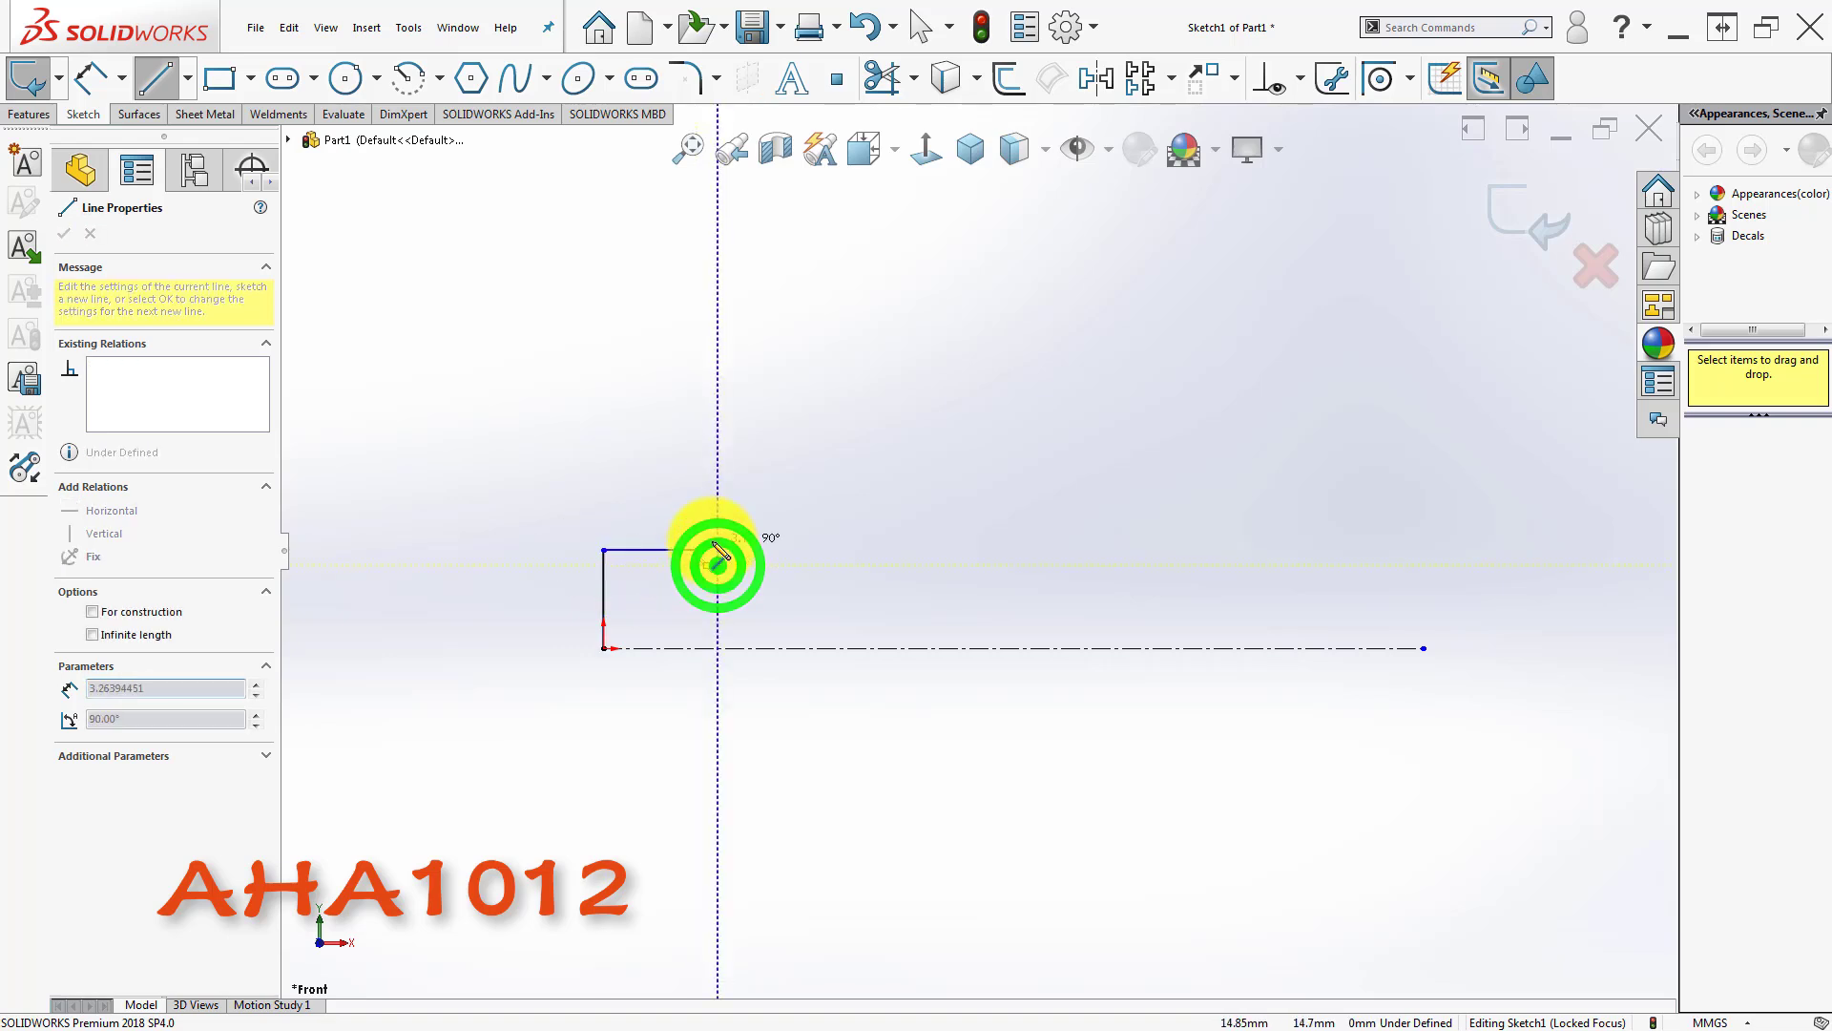
pyautogui.click(716, 537)
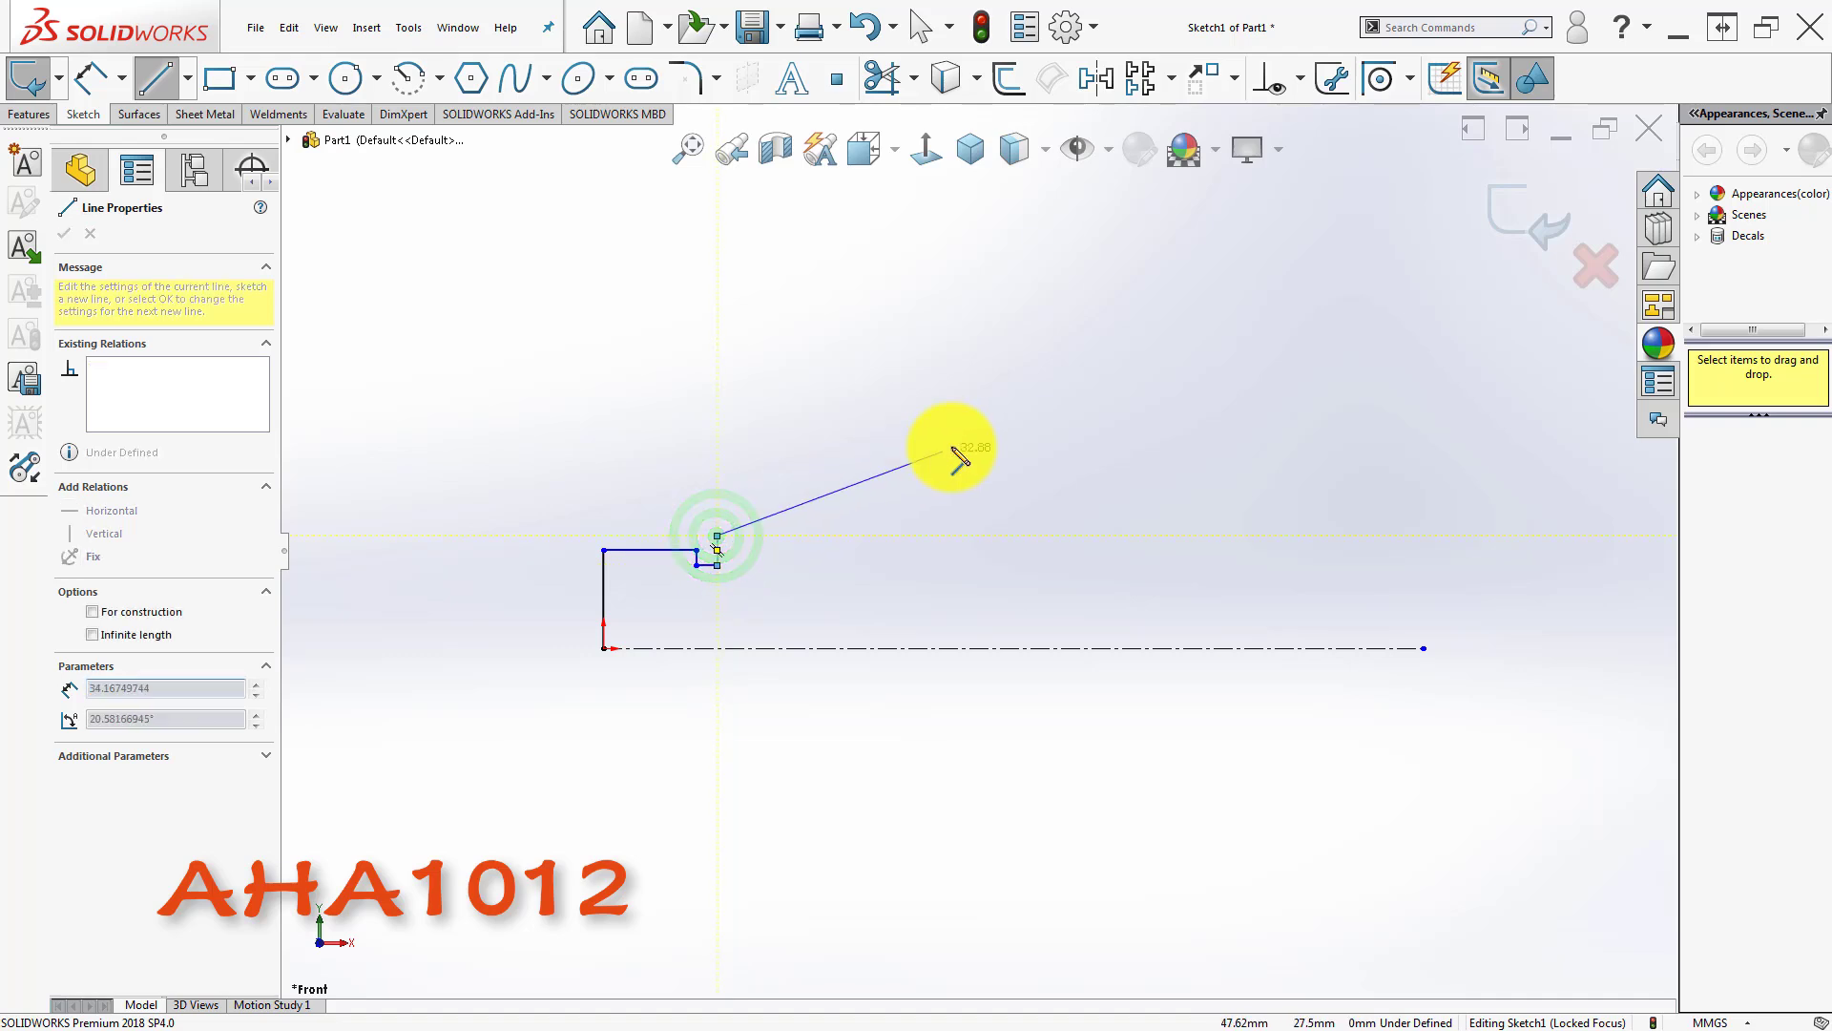
pyautogui.click(924, 481)
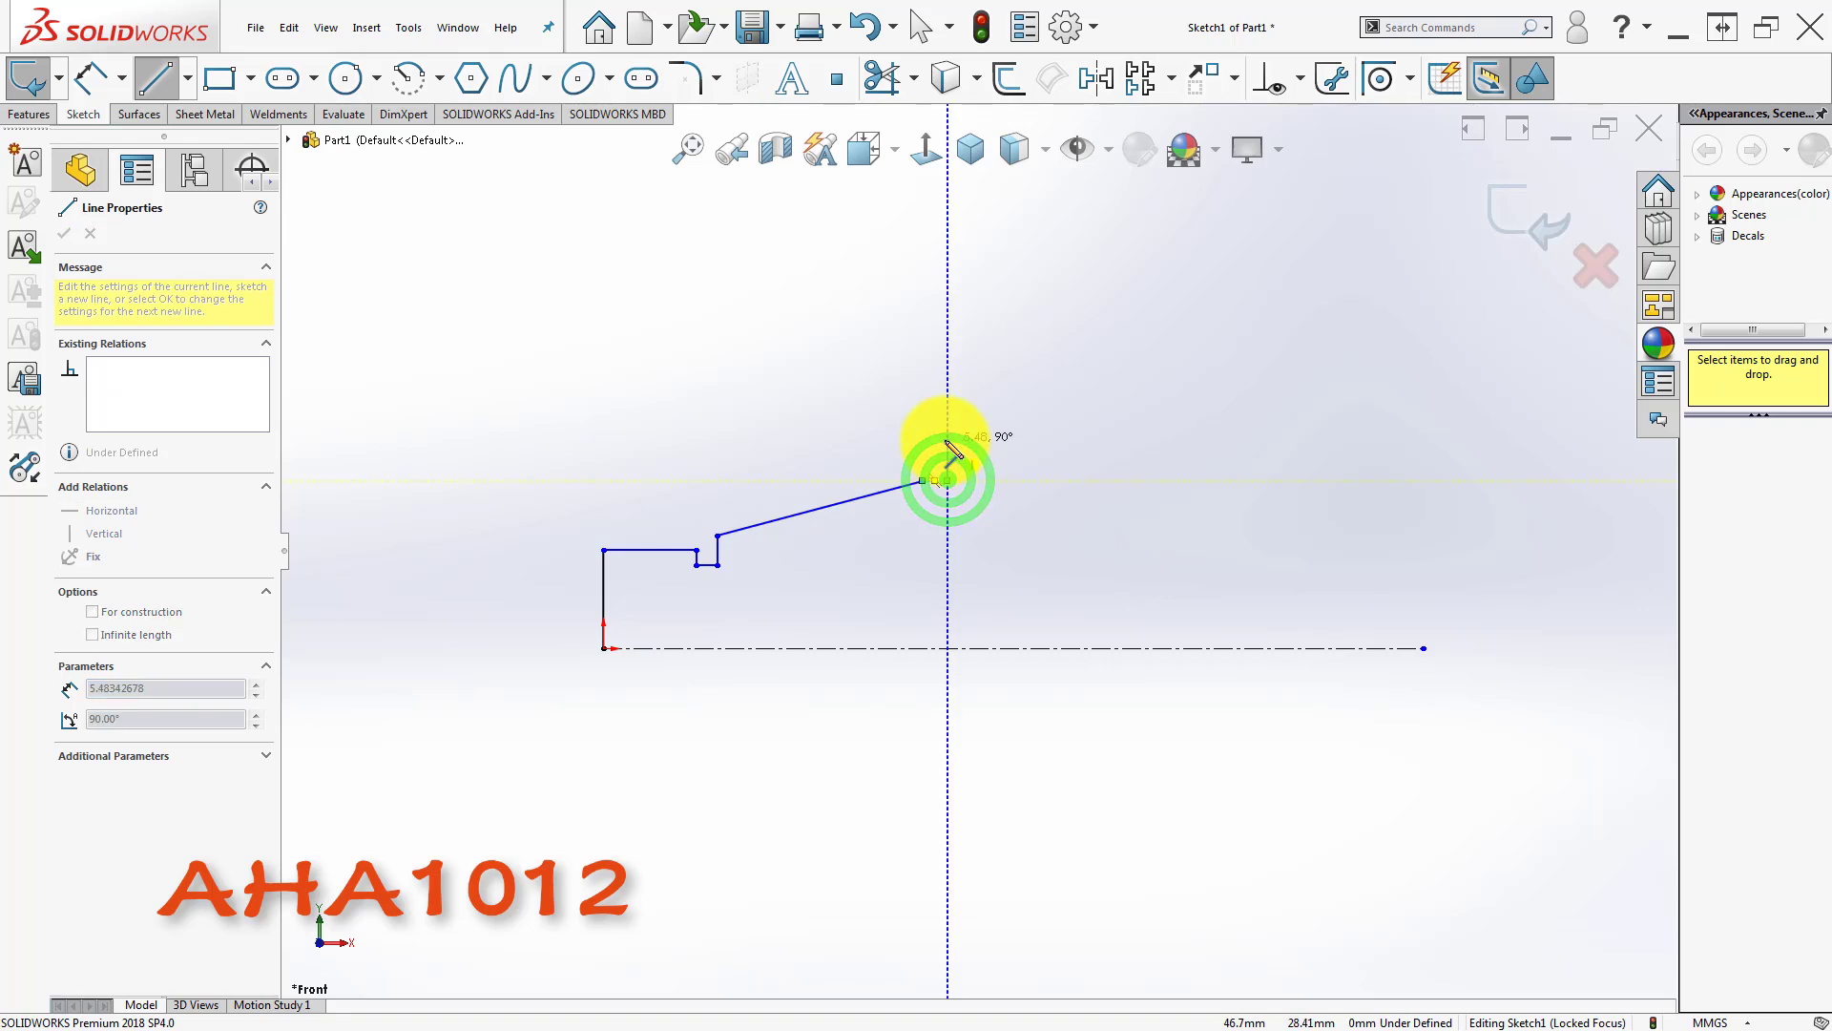
# - Continue the profile past the taper with a short flat, a raised collar and a small relief groove behind the collar
pyautogui.click(945, 440)
pyautogui.click(979, 437)
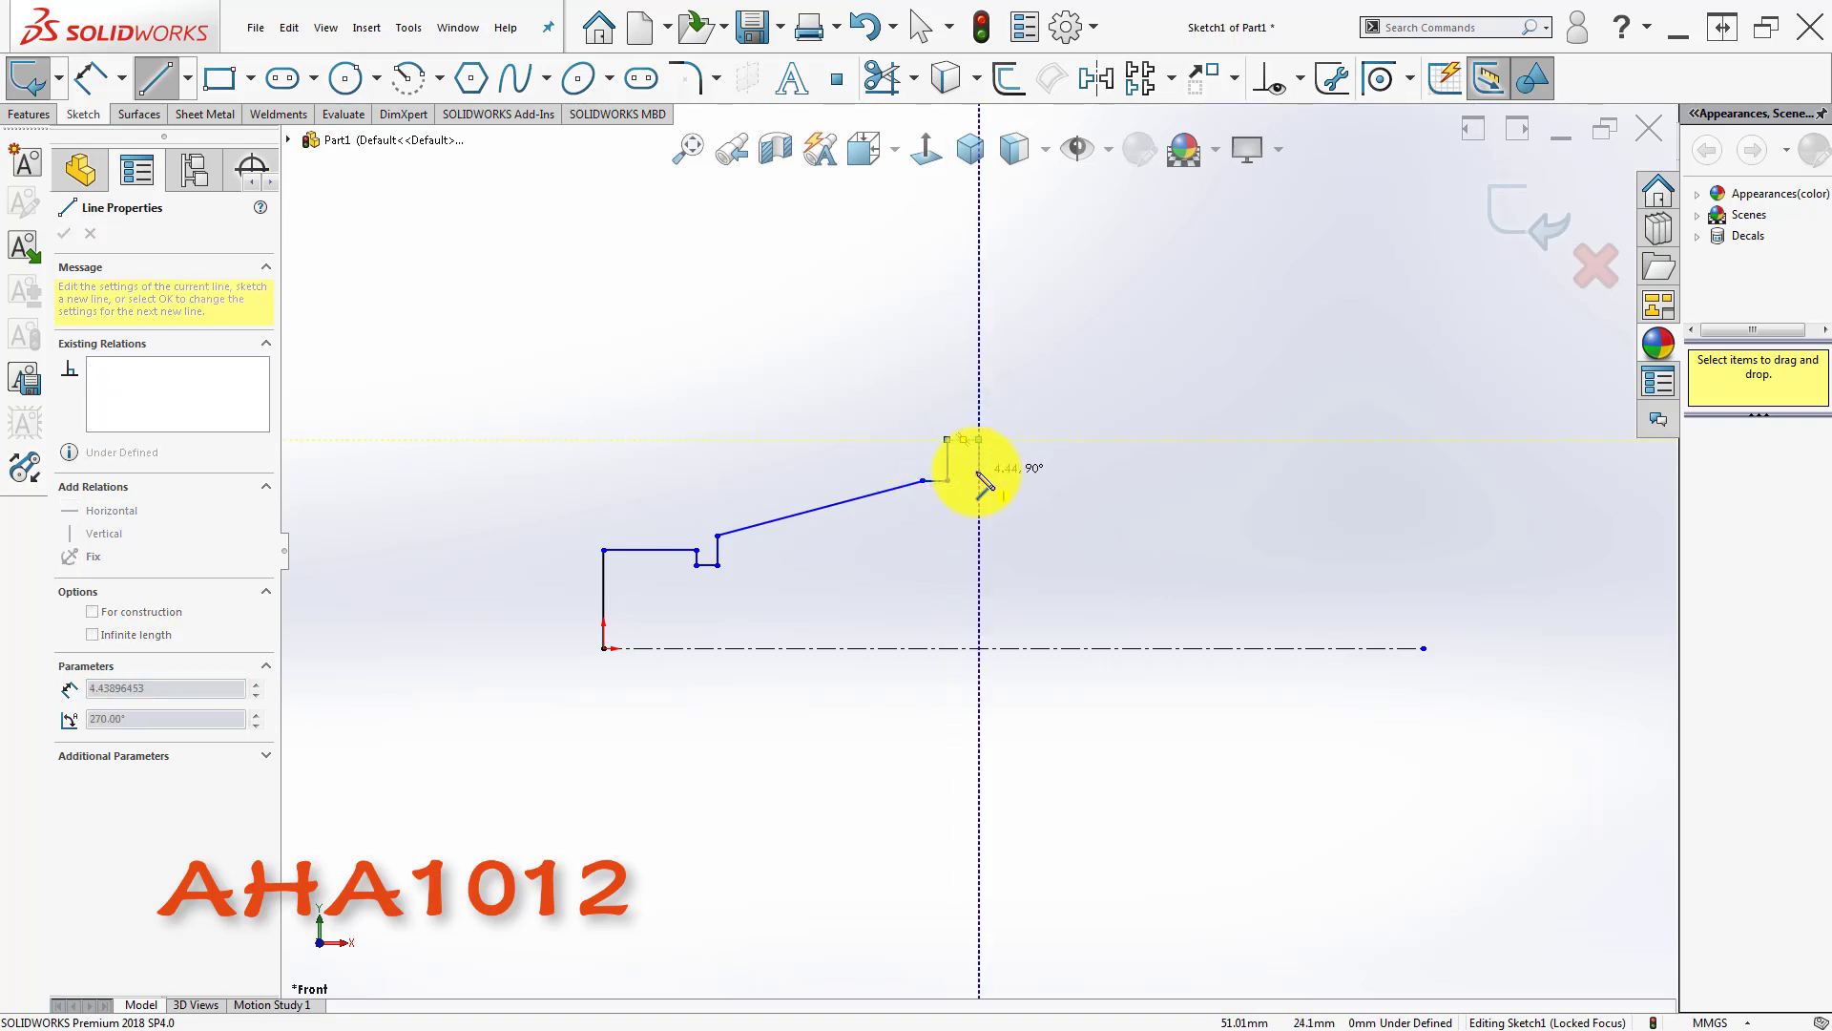
pyautogui.click(979, 465)
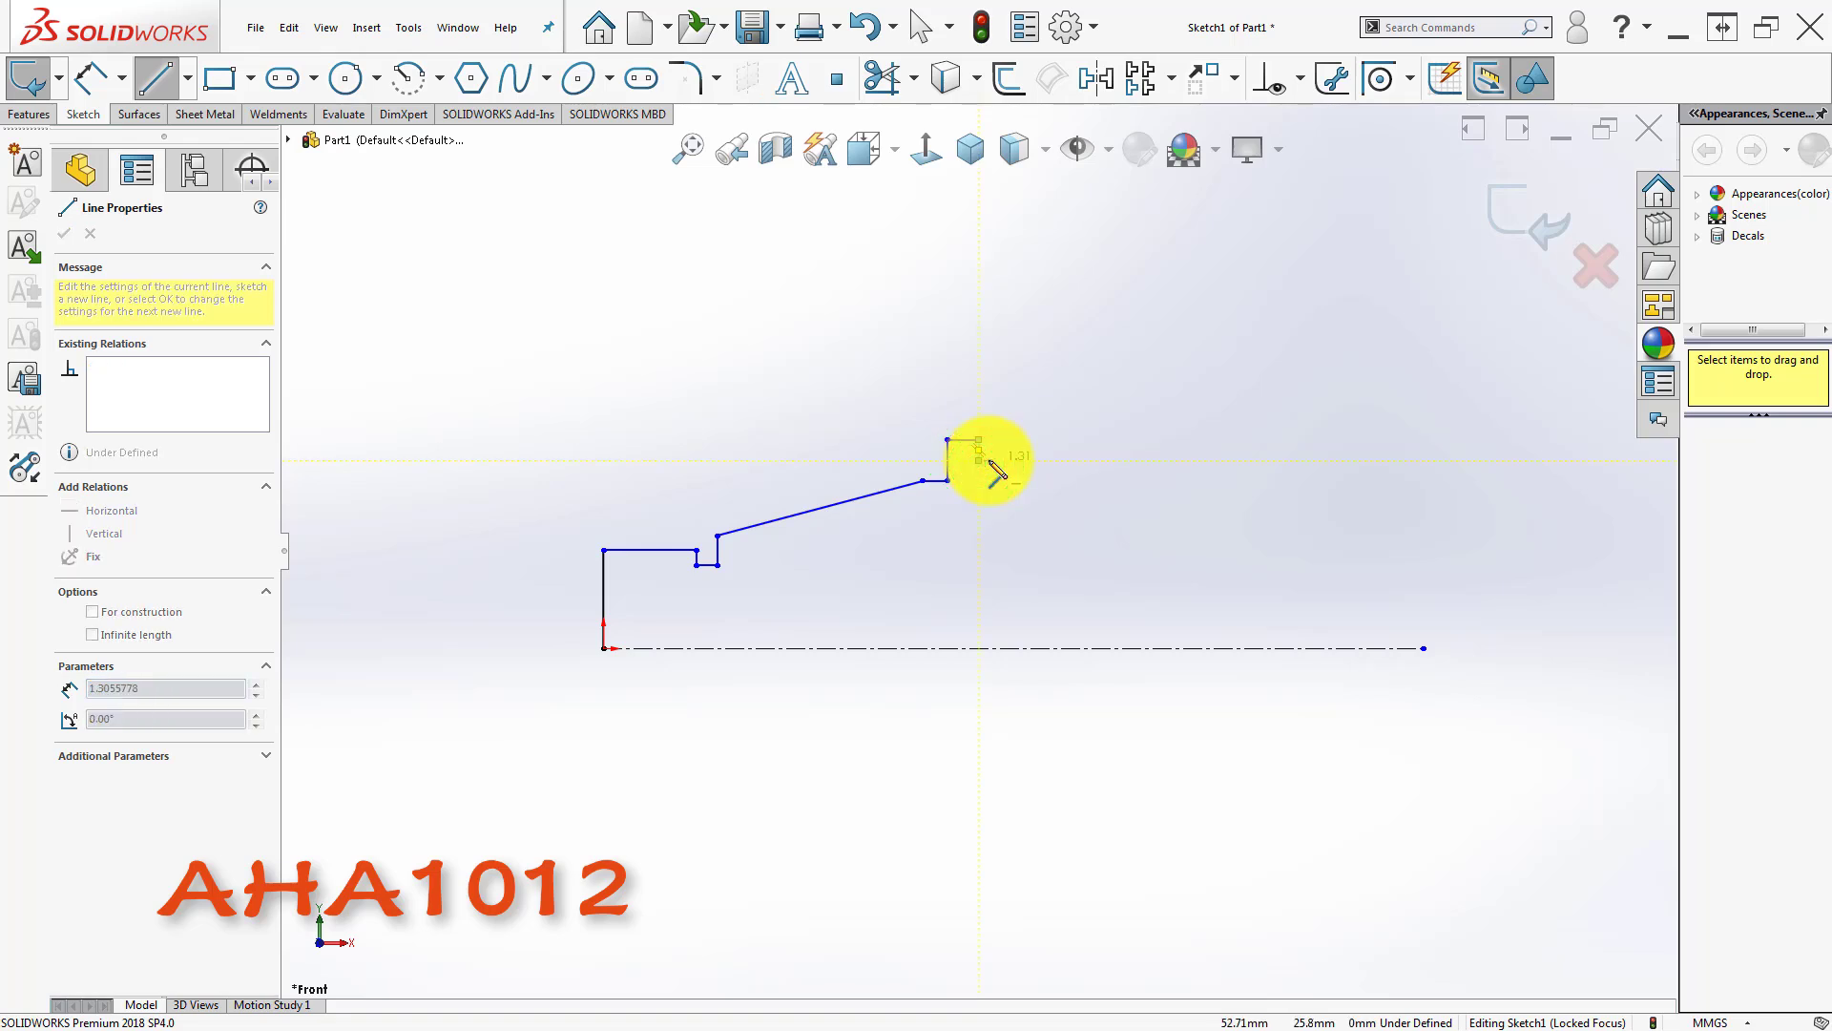
pyautogui.click(989, 460)
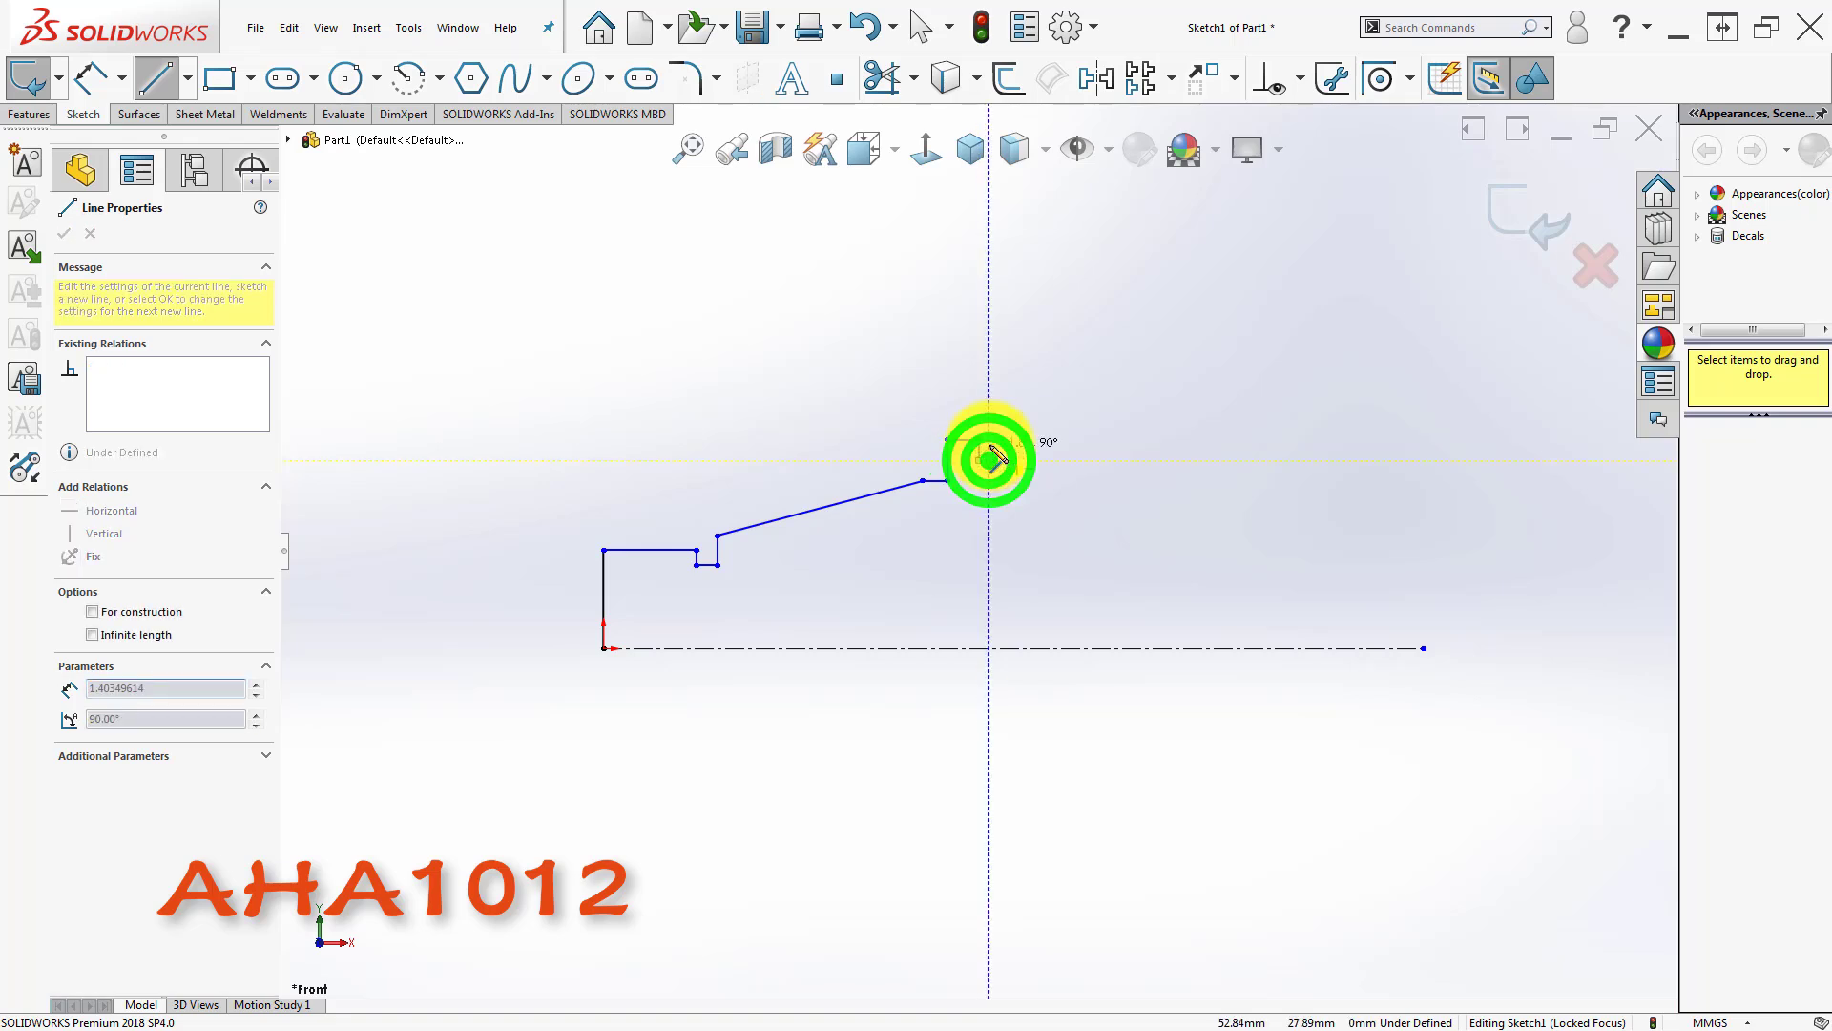
pyautogui.click(992, 448)
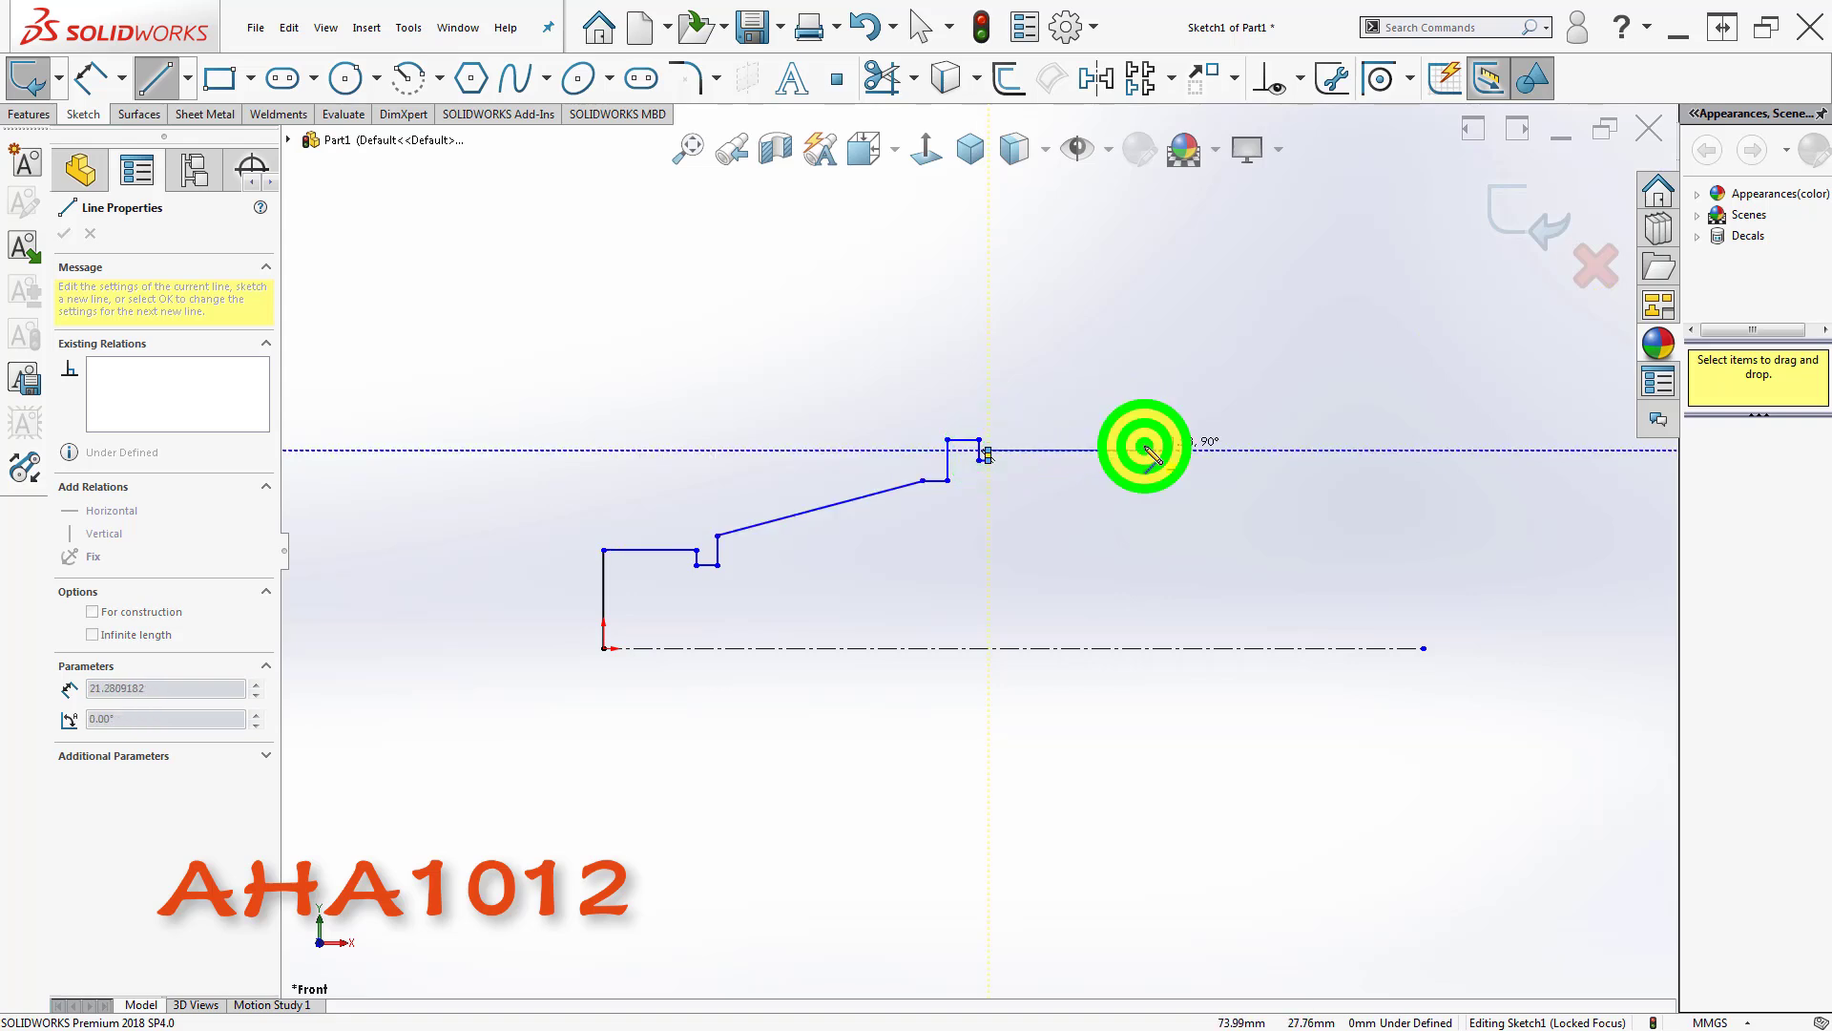
# - Add a horizontal line about 21 mm long, a shallow recess about 14 mm long, and another horizontal line level with the first
pyautogui.click(1144, 447)
pyautogui.click(1145, 465)
pyautogui.click(1247, 457)
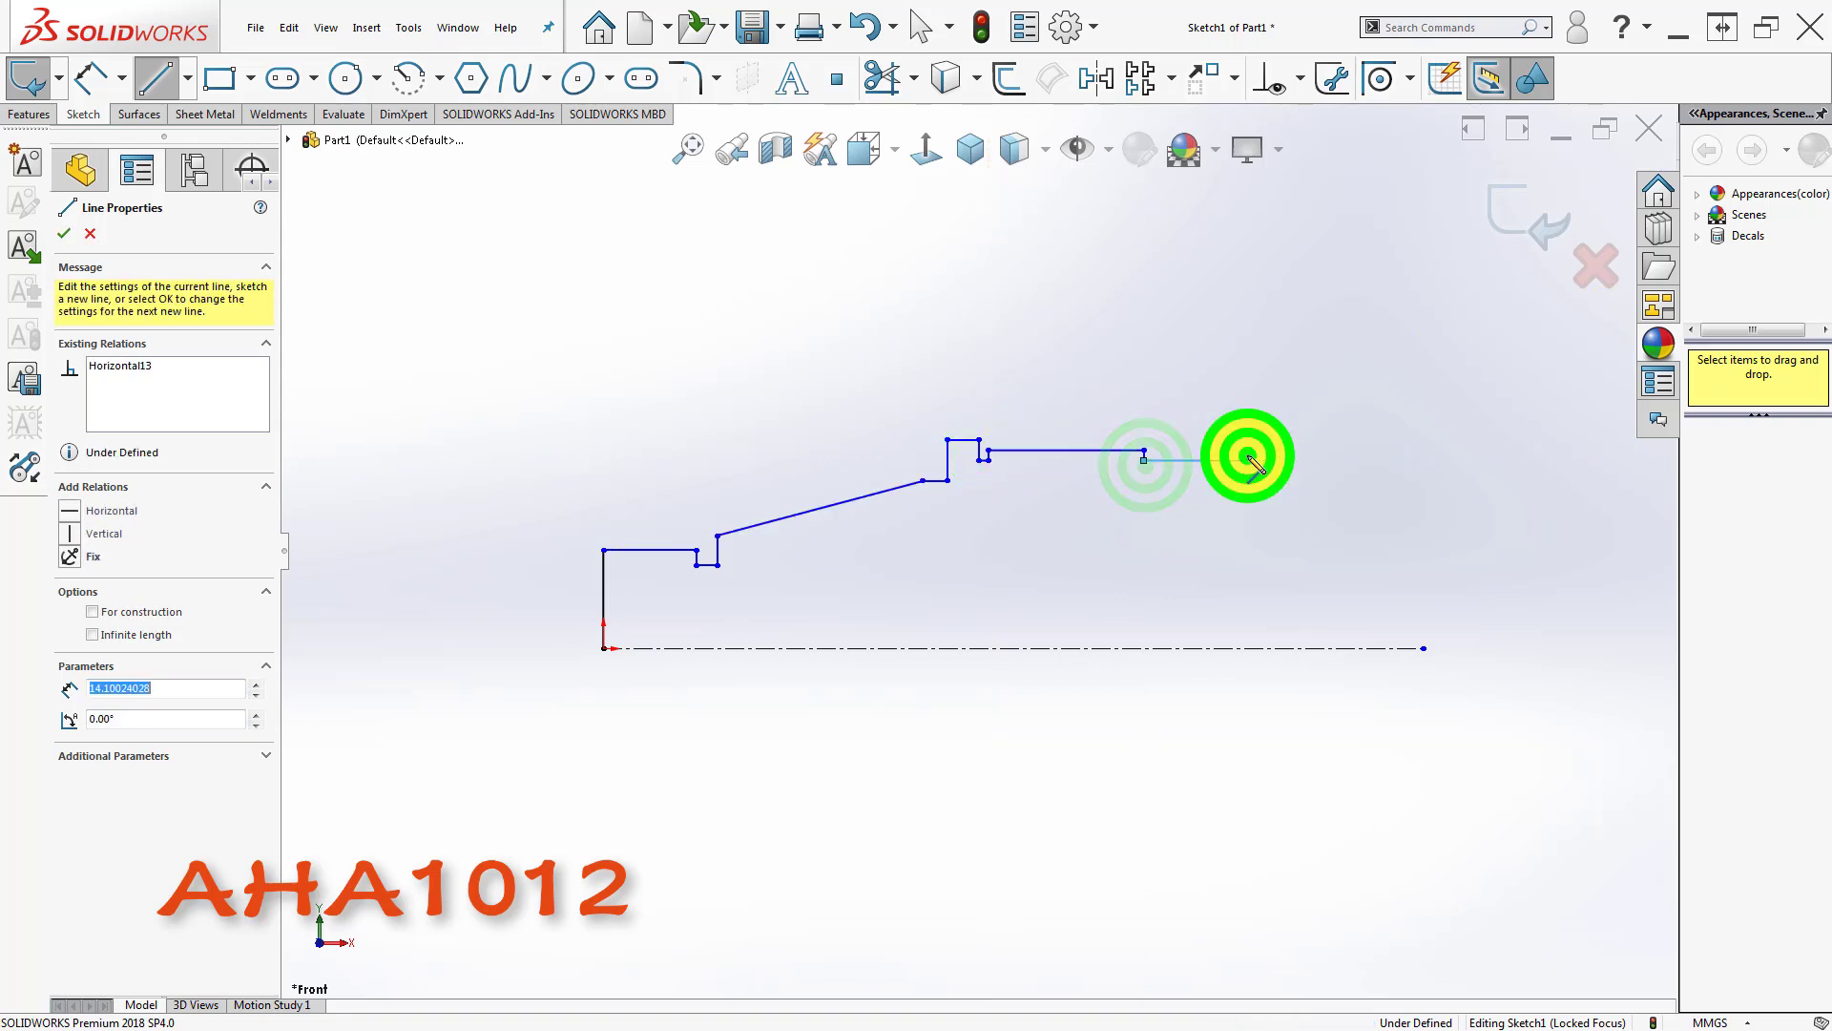
pyautogui.click(1248, 450)
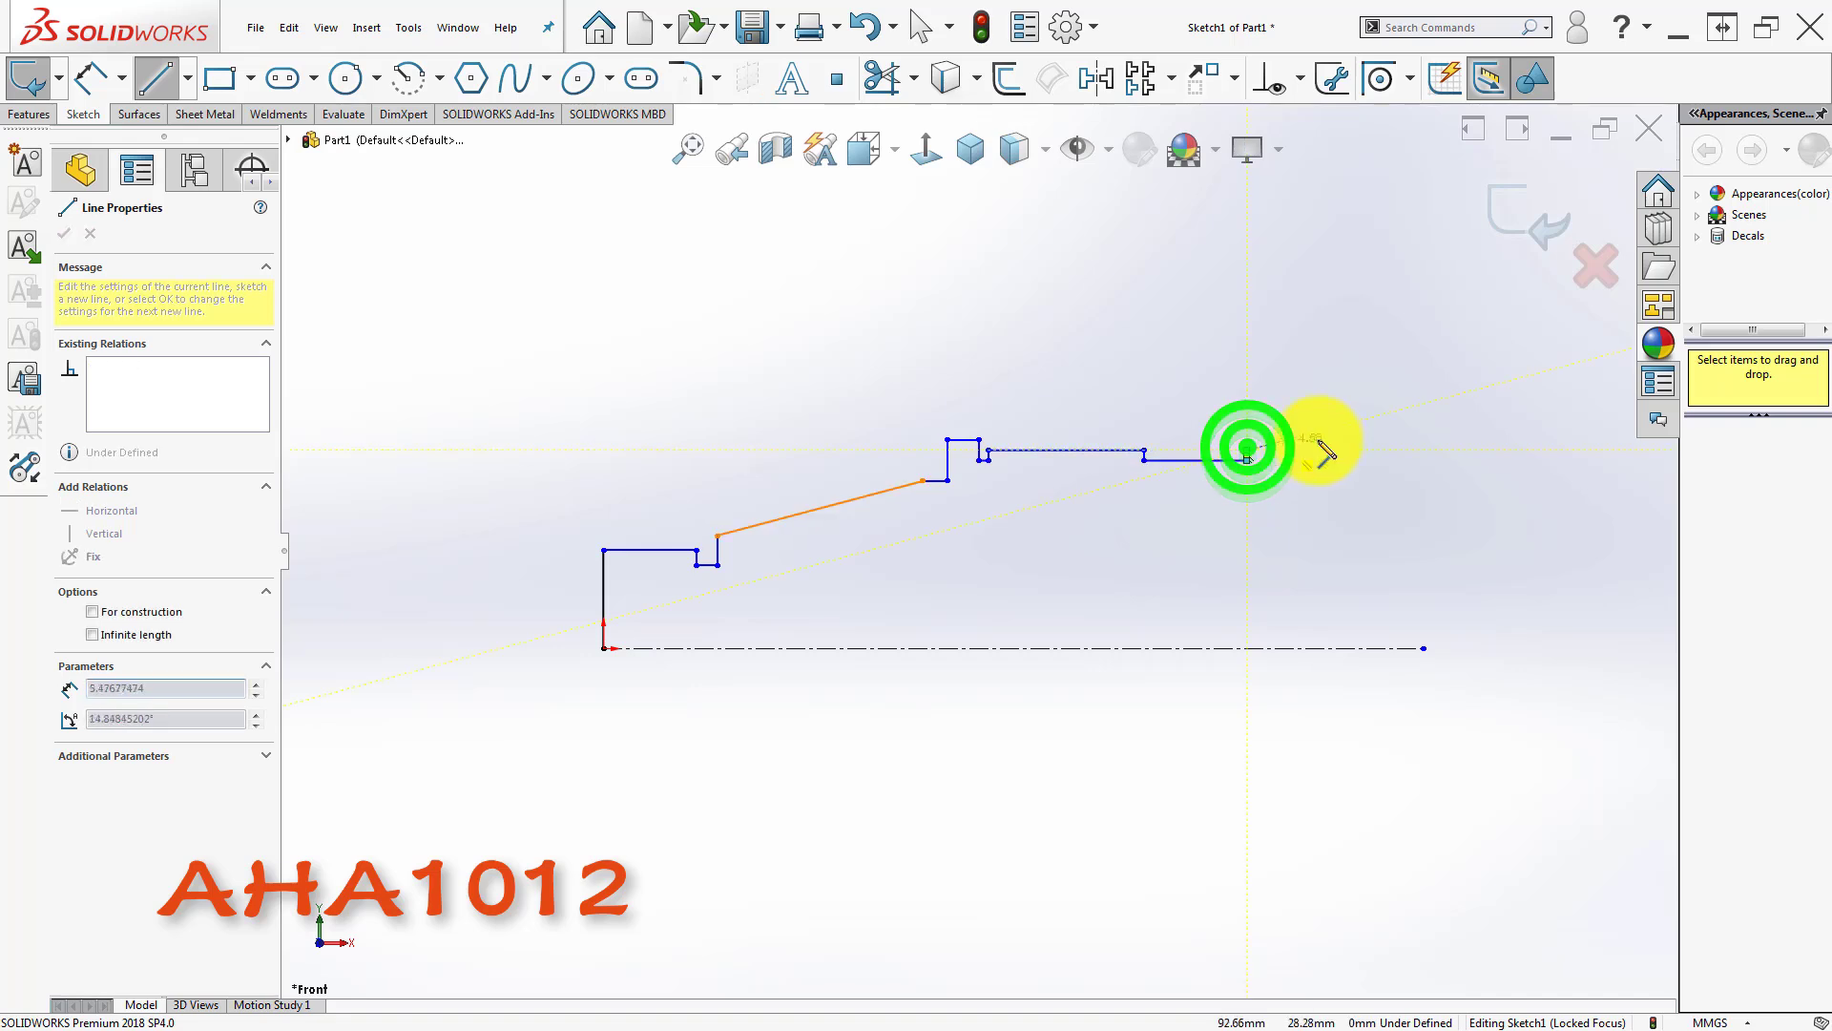
pyautogui.click(1367, 450)
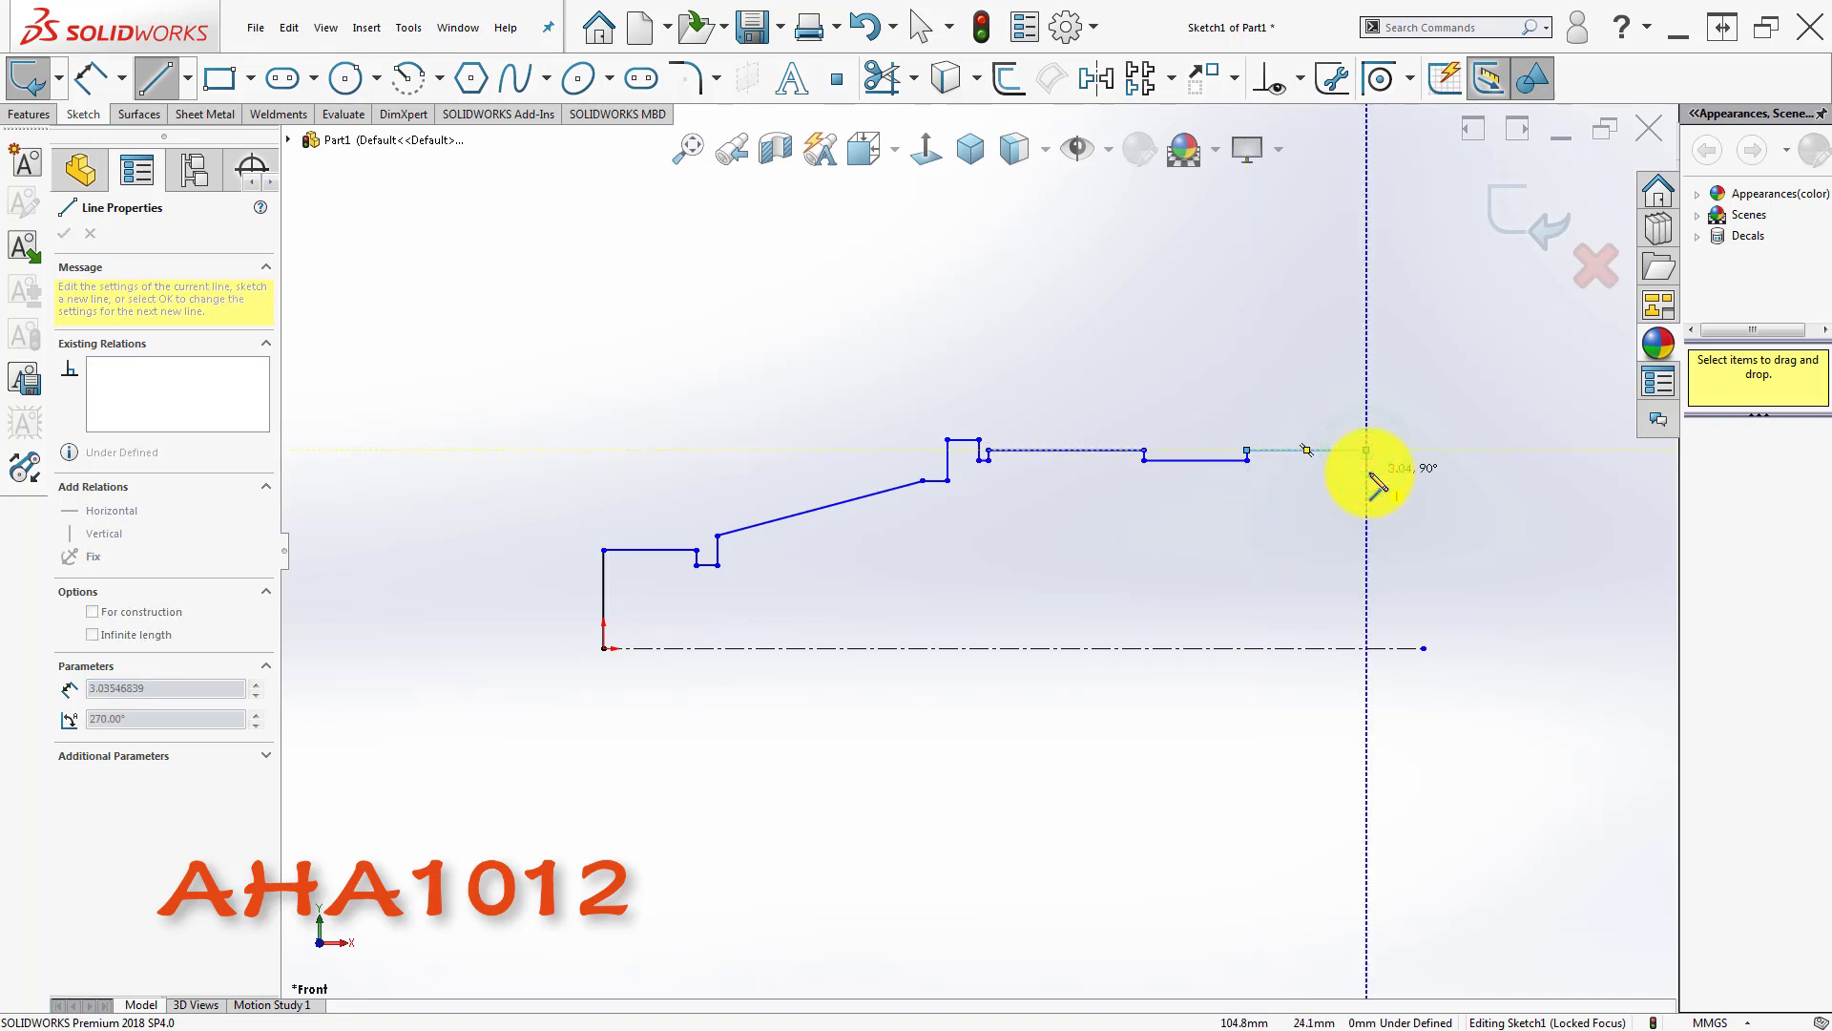
# - Continue the profile with a narrow groove, a horizontal section and a taper line sloping down toward the far end
pyautogui.click(1369, 472)
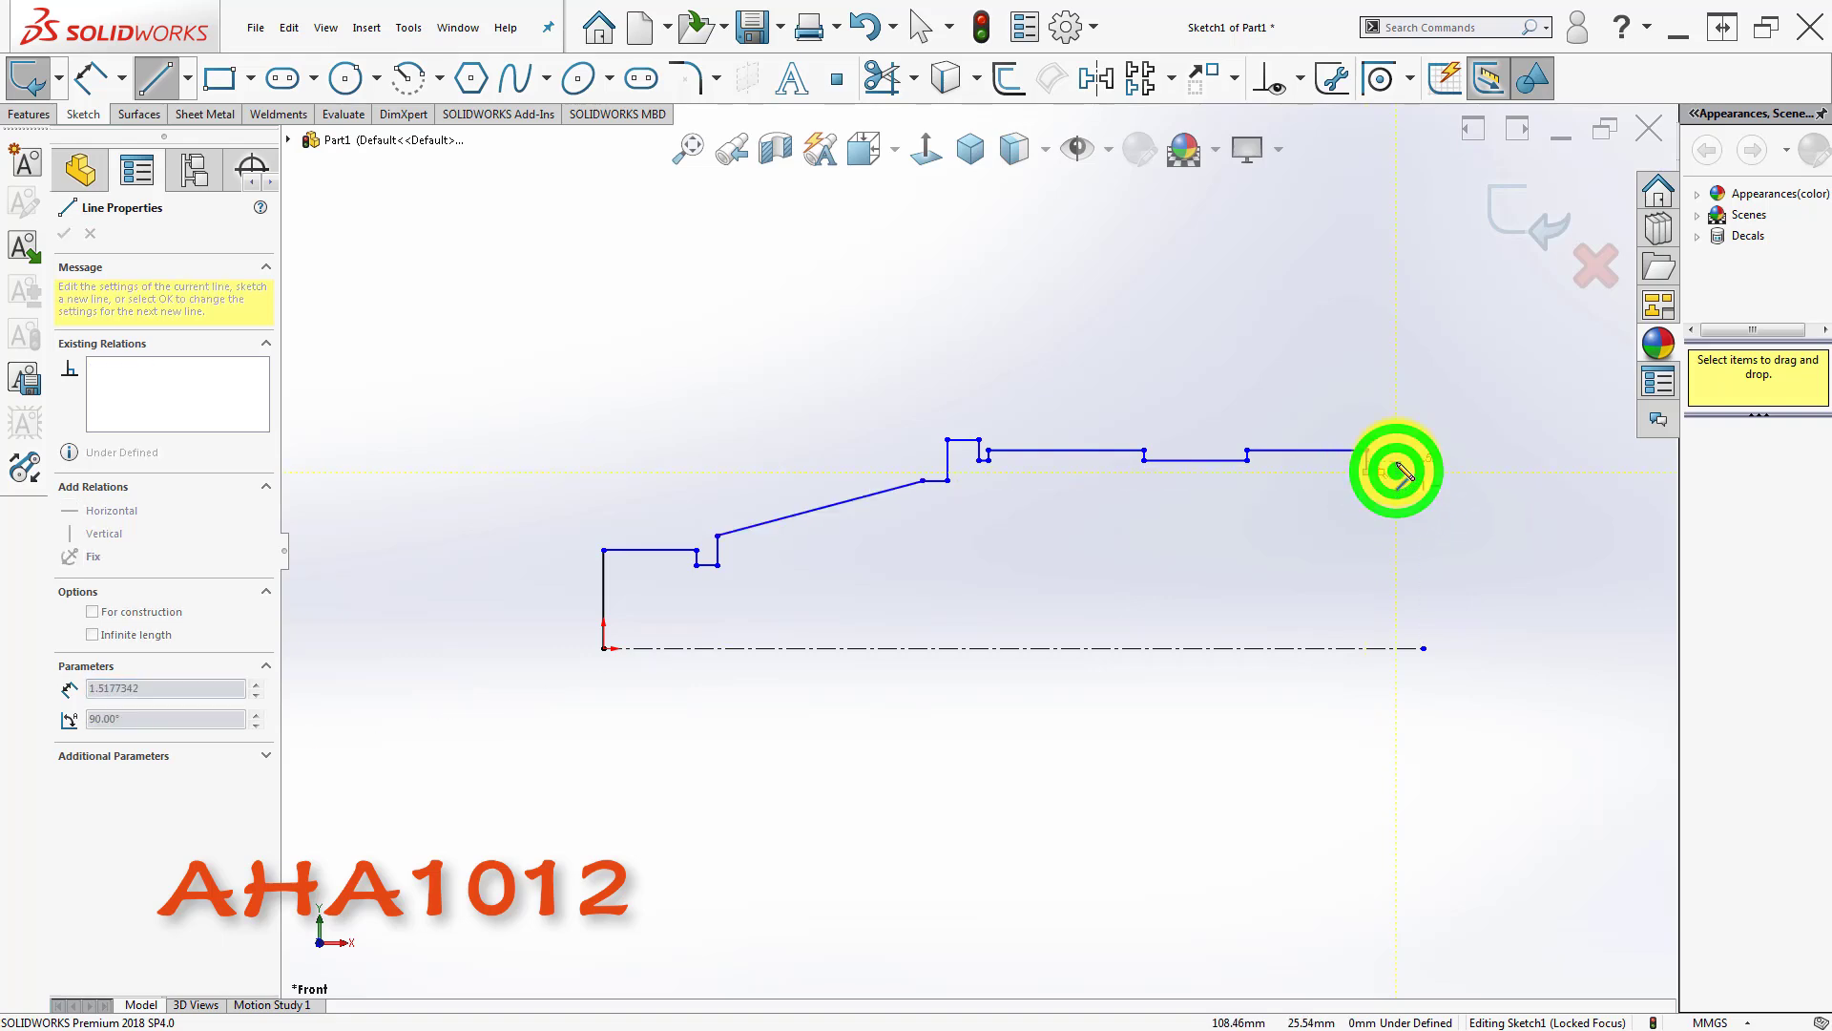
pyautogui.click(1396, 462)
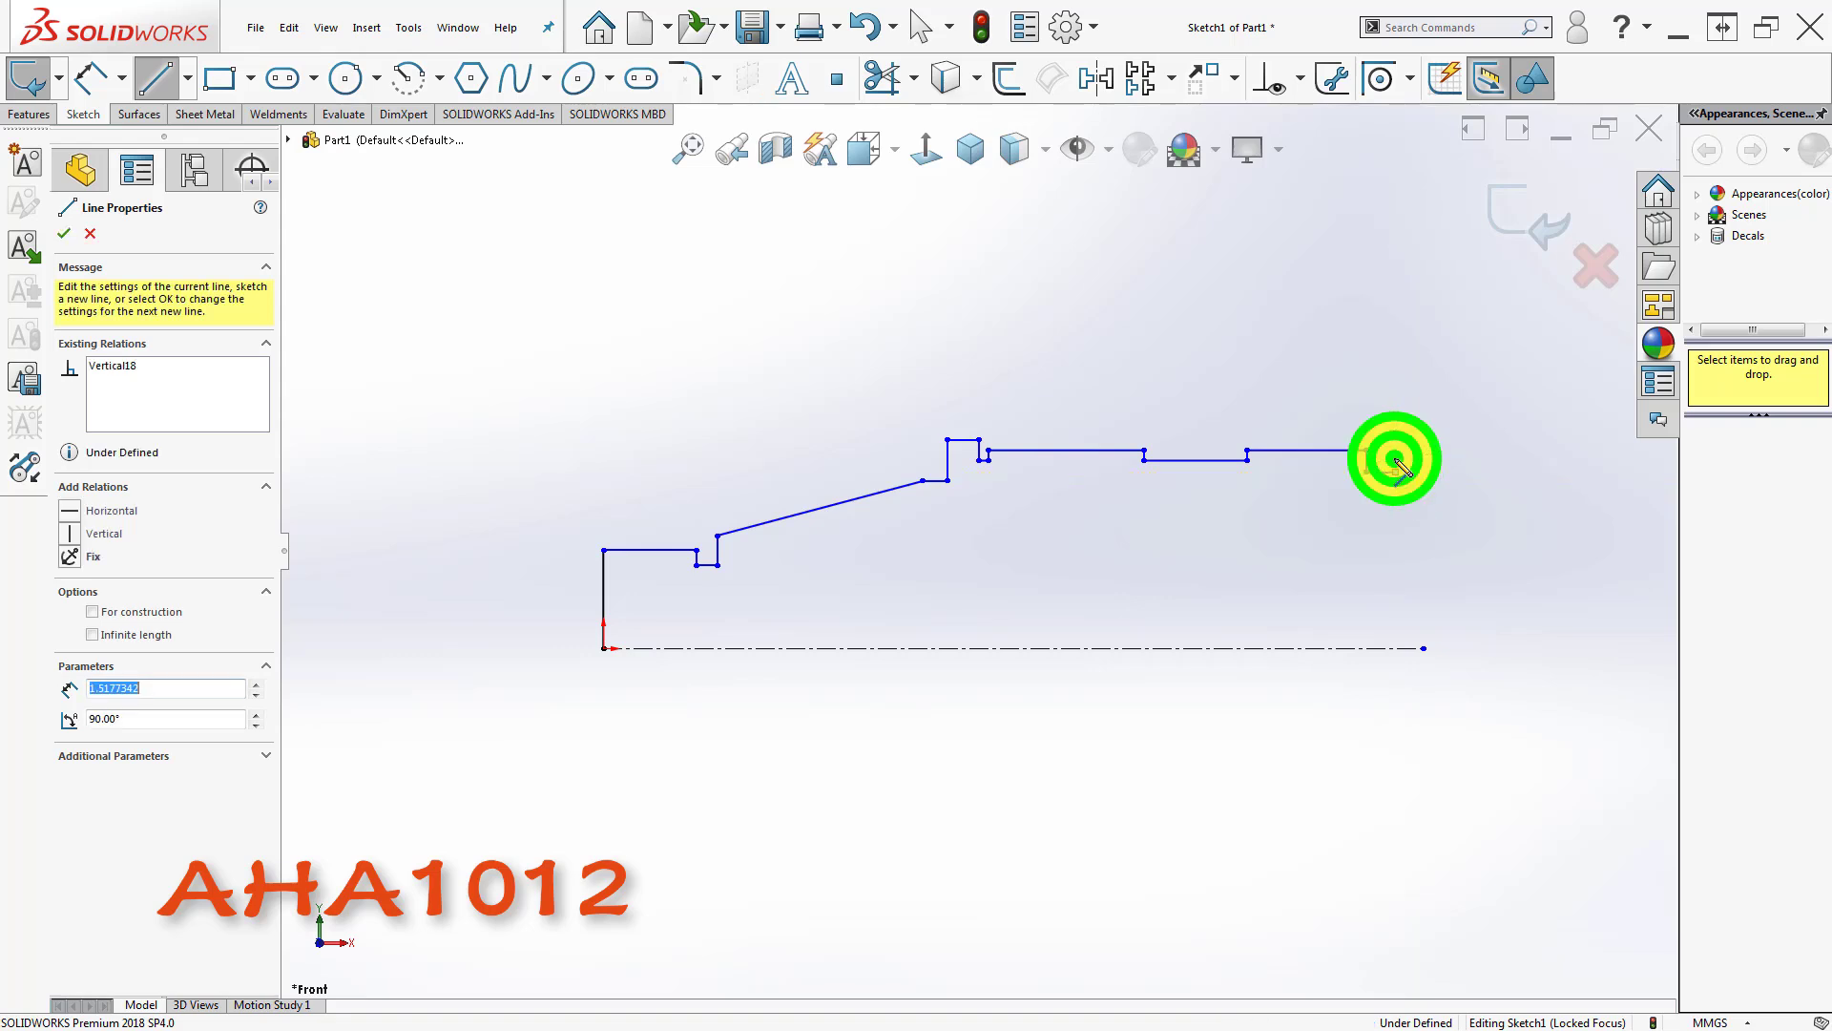
pyautogui.click(1508, 465)
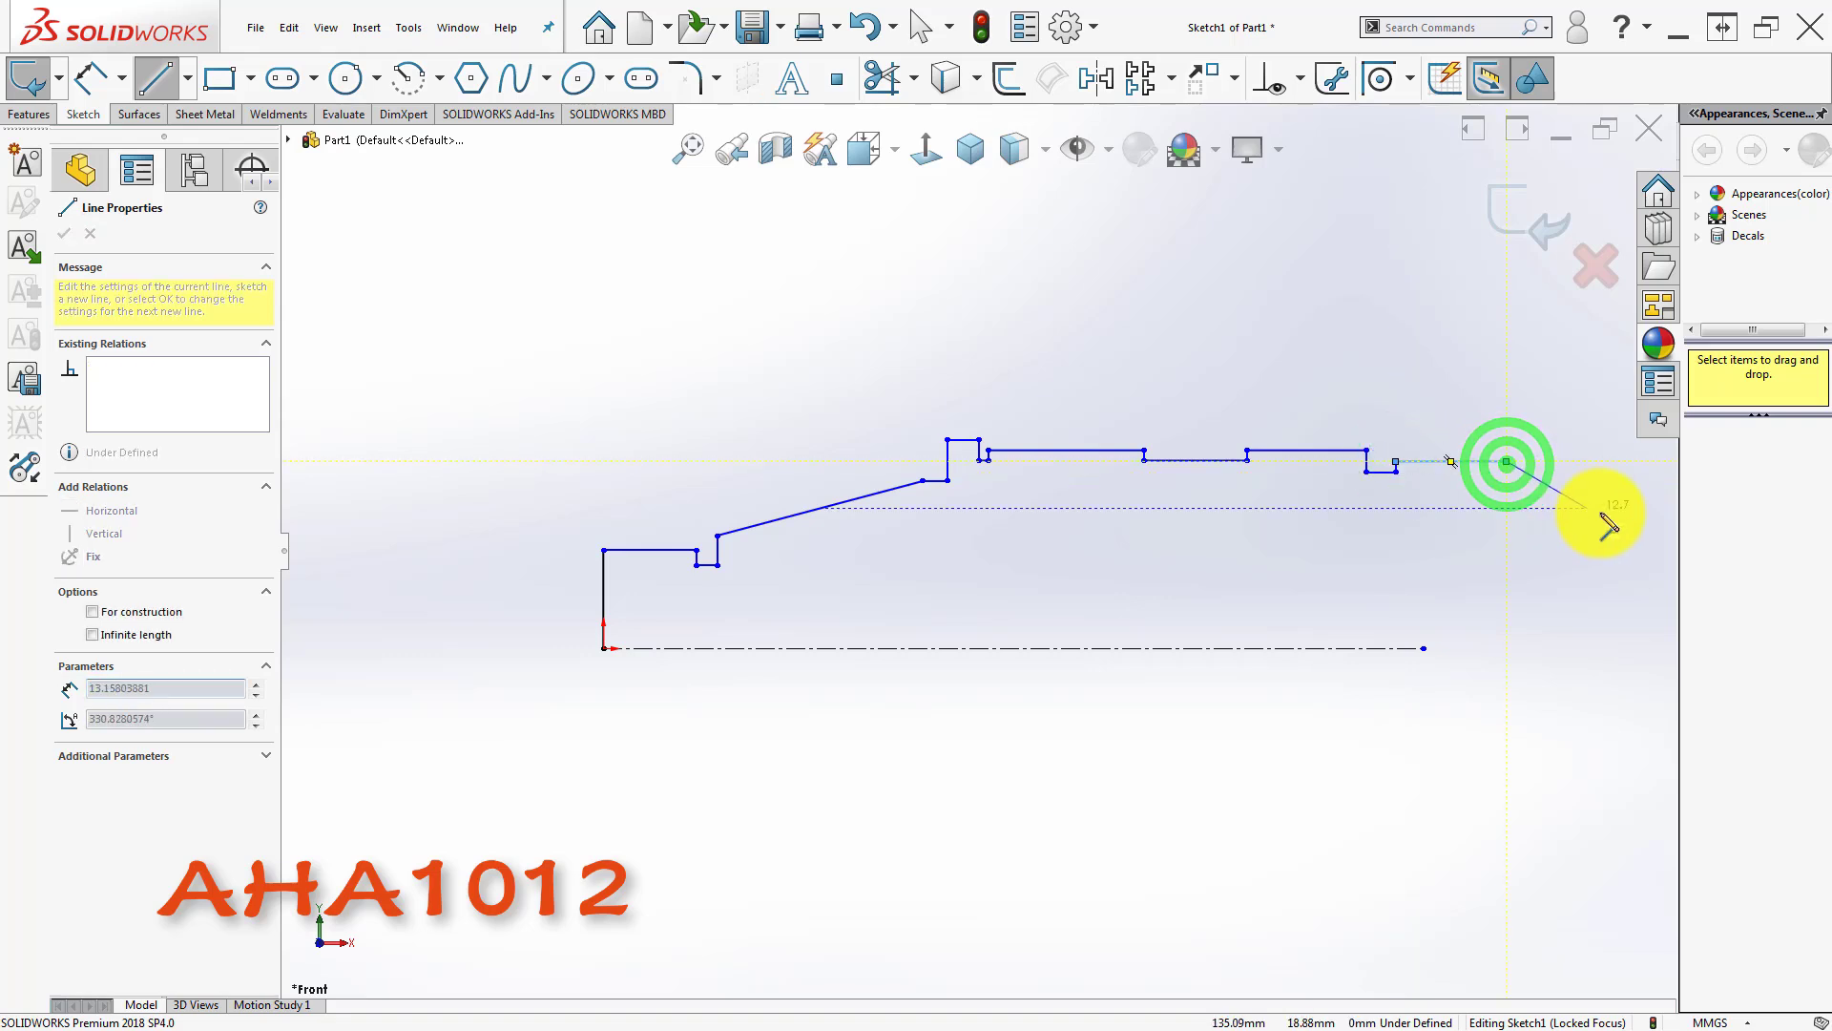
pyautogui.click(1618, 509)
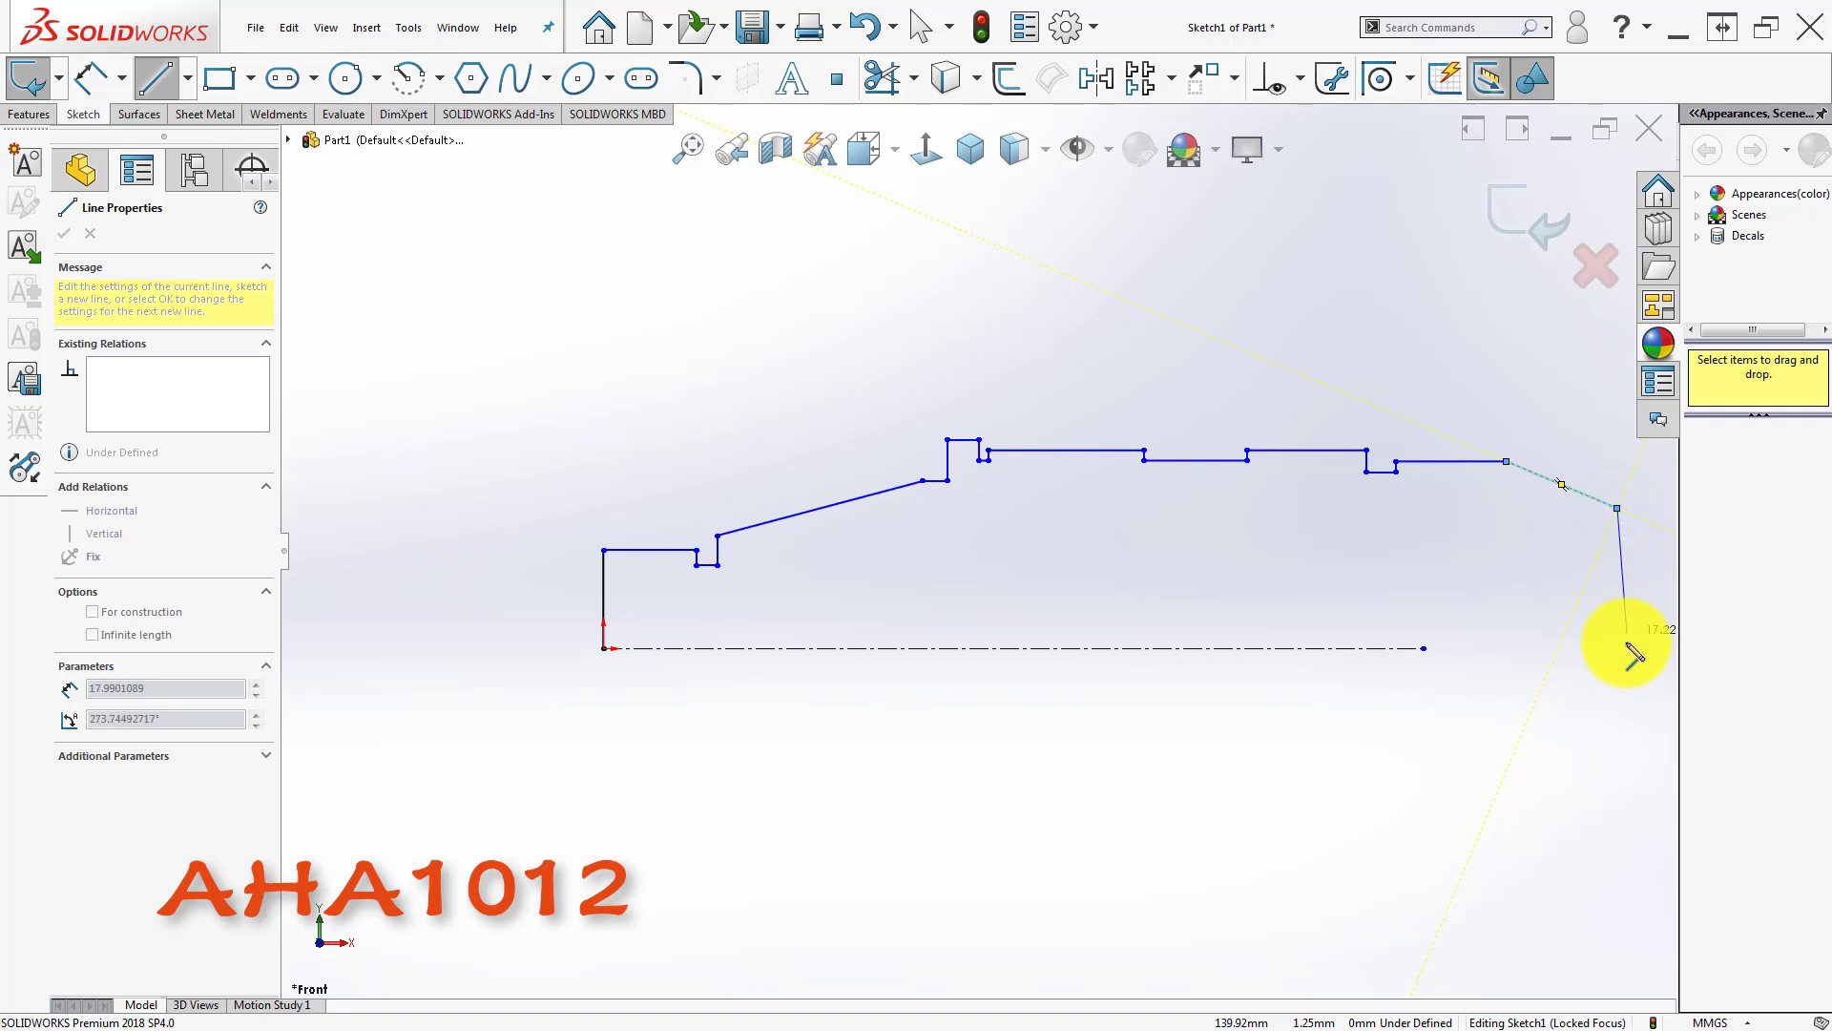
# - Close the profile with a vertical line down to the axis level and a horizontal line about 139 mm long back to the origin
pyautogui.click(1424, 649)
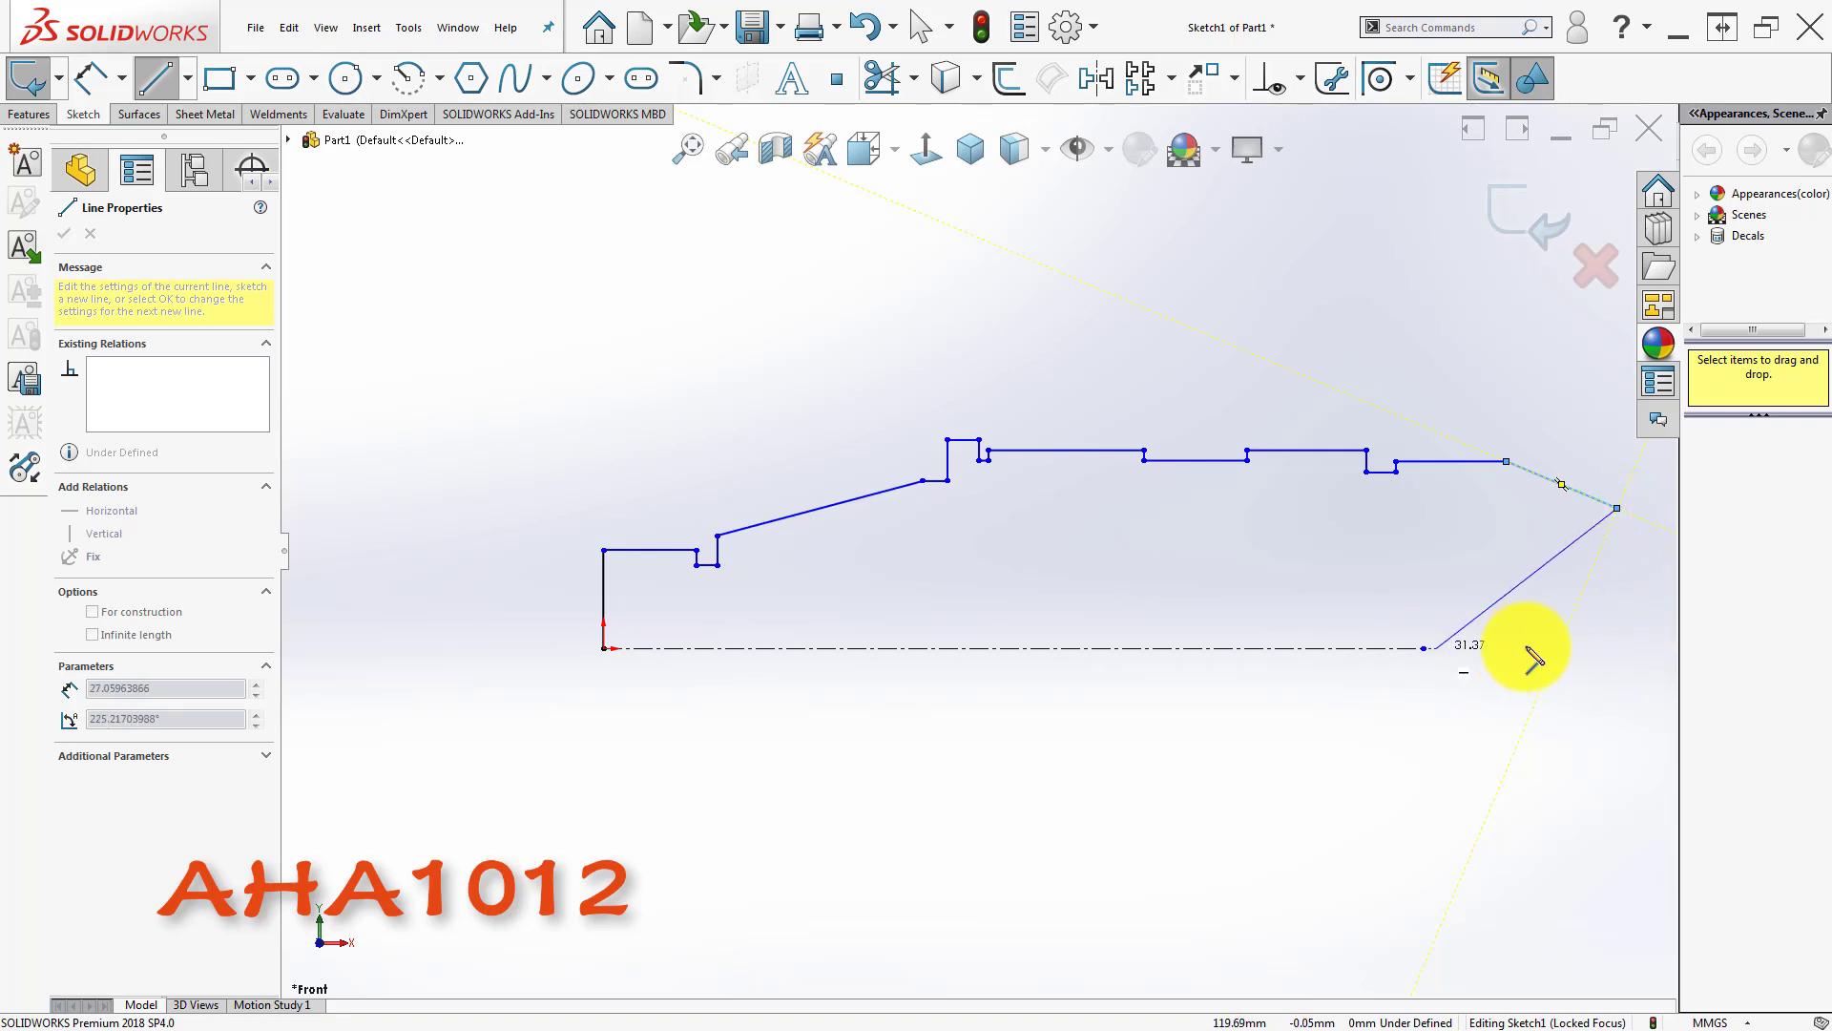
pyautogui.click(1618, 649)
pyautogui.click(603, 648)
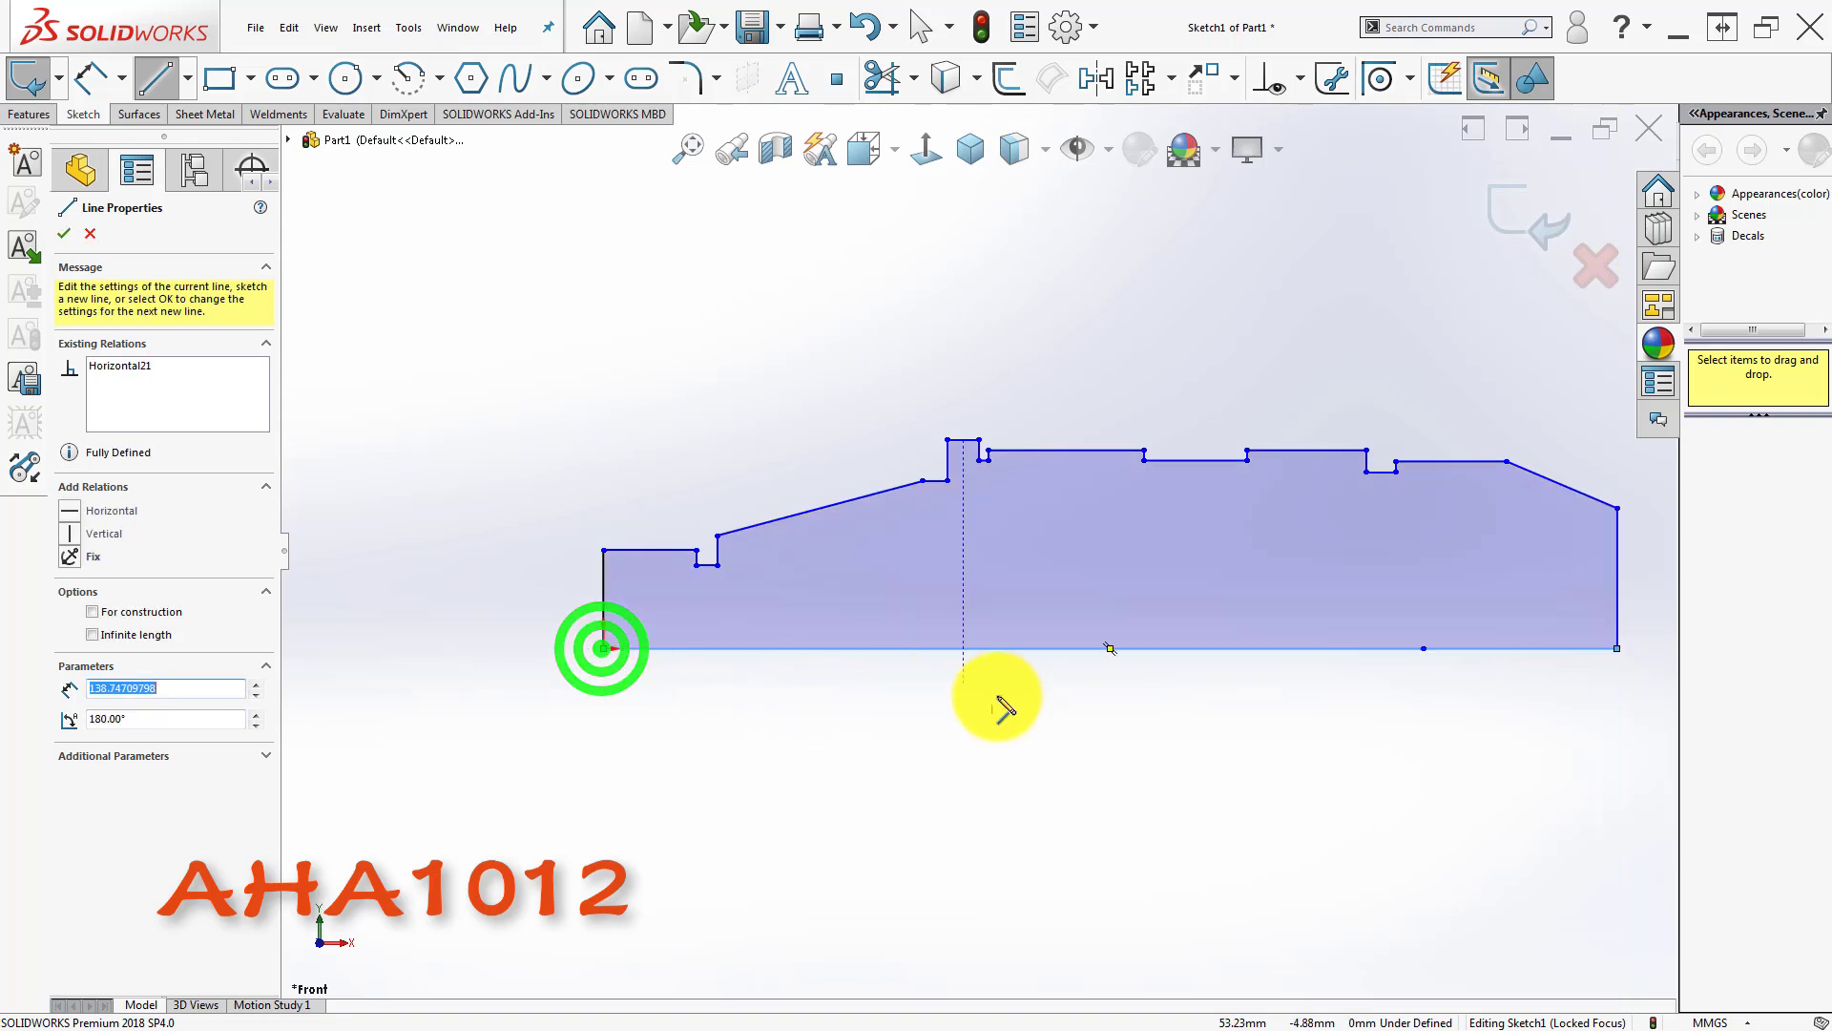
pyautogui.press('Escape')
# - Move the centerline's free end to the opposite side of the origin, leaving the centerline about 28 mm long outside the profile
pyautogui.click(1426, 649)
pyautogui.moveTo(1319, 650); pyautogui.dragTo(397, 649)
pyautogui.click(681, 731)
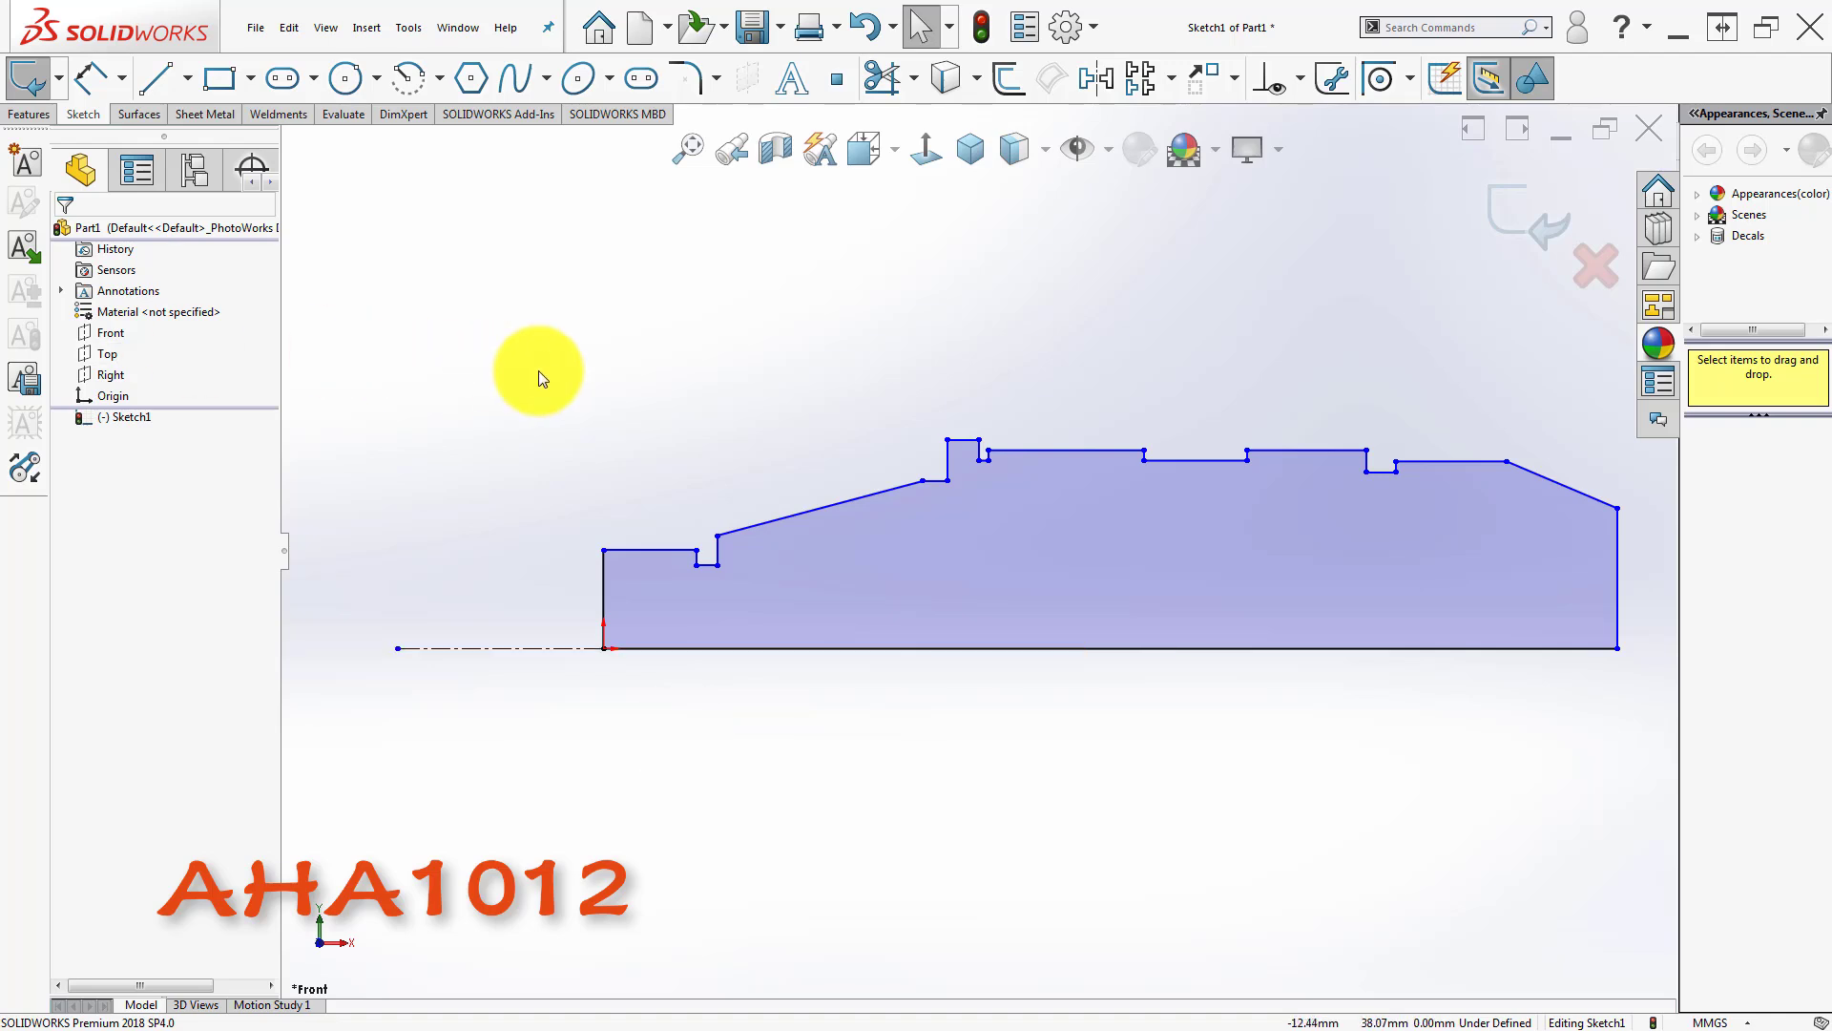
# - Dimension the first shoulder's horizontal edge about the centerline as a 40 mm diameter
pyautogui.moveTo(555, 756); pyautogui.dragTo(548, 525, button='right')
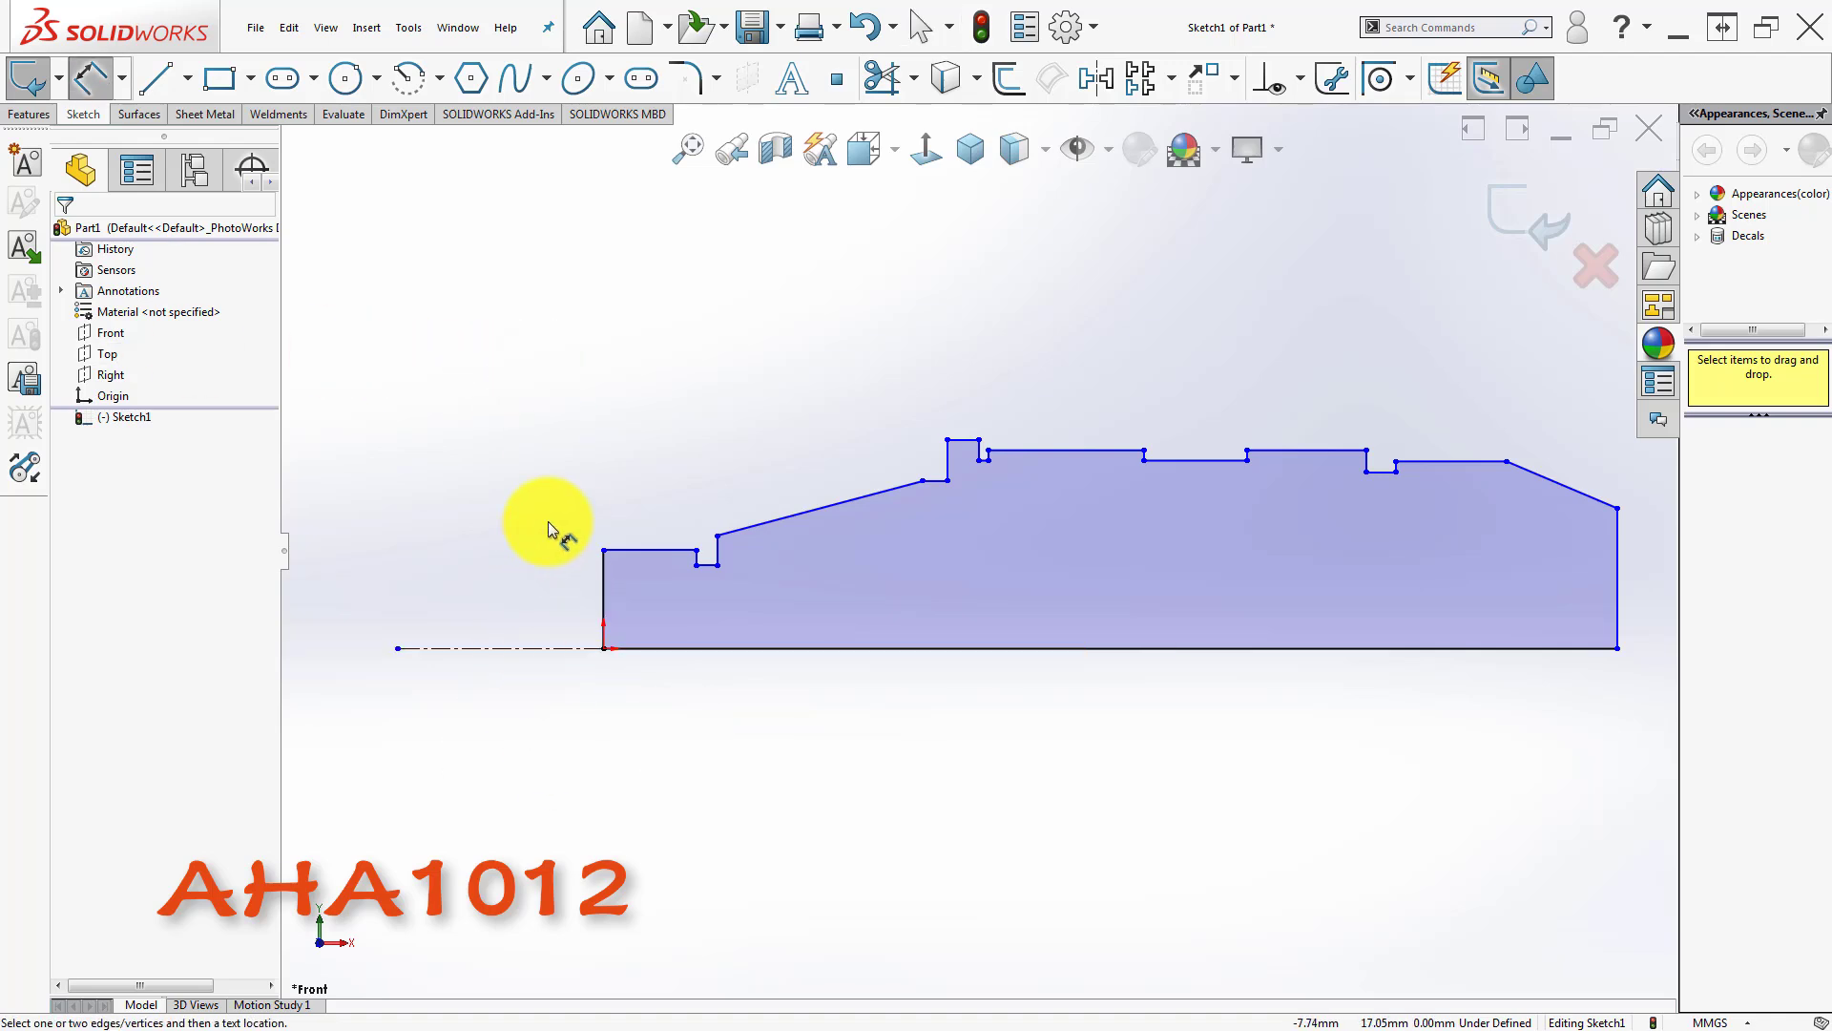
pyautogui.click(650, 551)
pyautogui.click(507, 648)
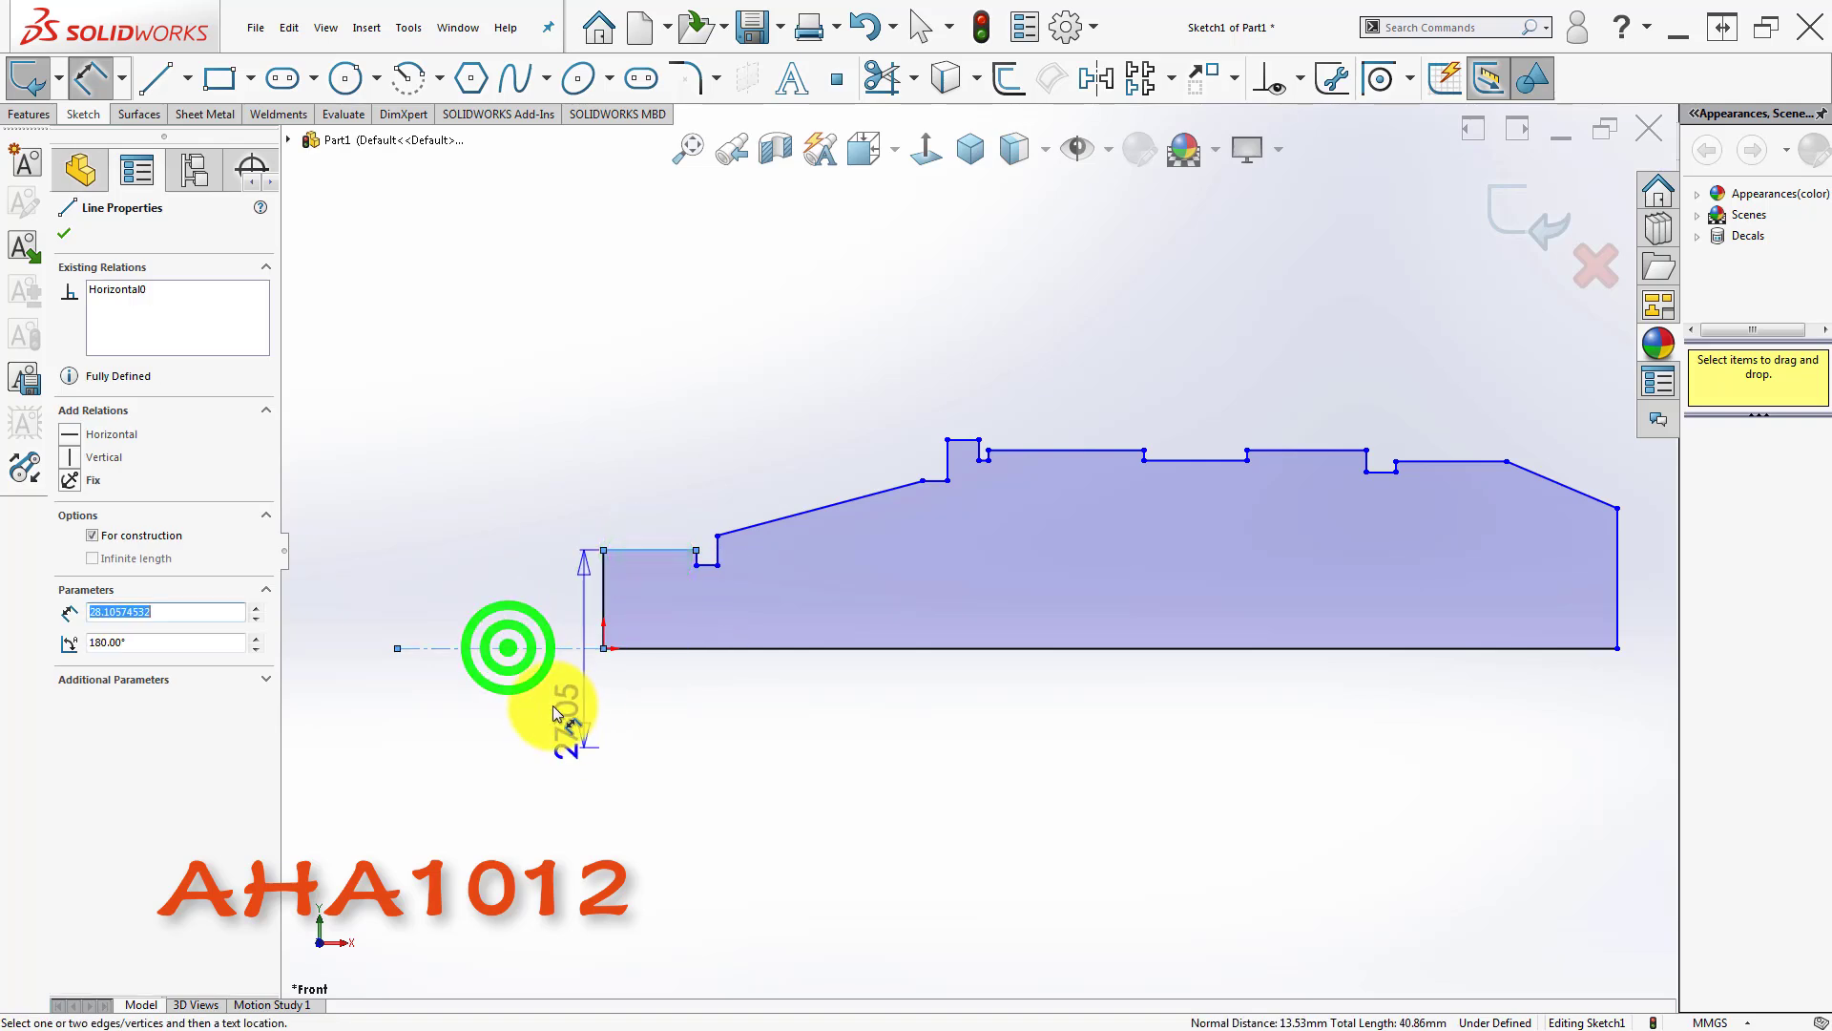
pyautogui.click(521, 705)
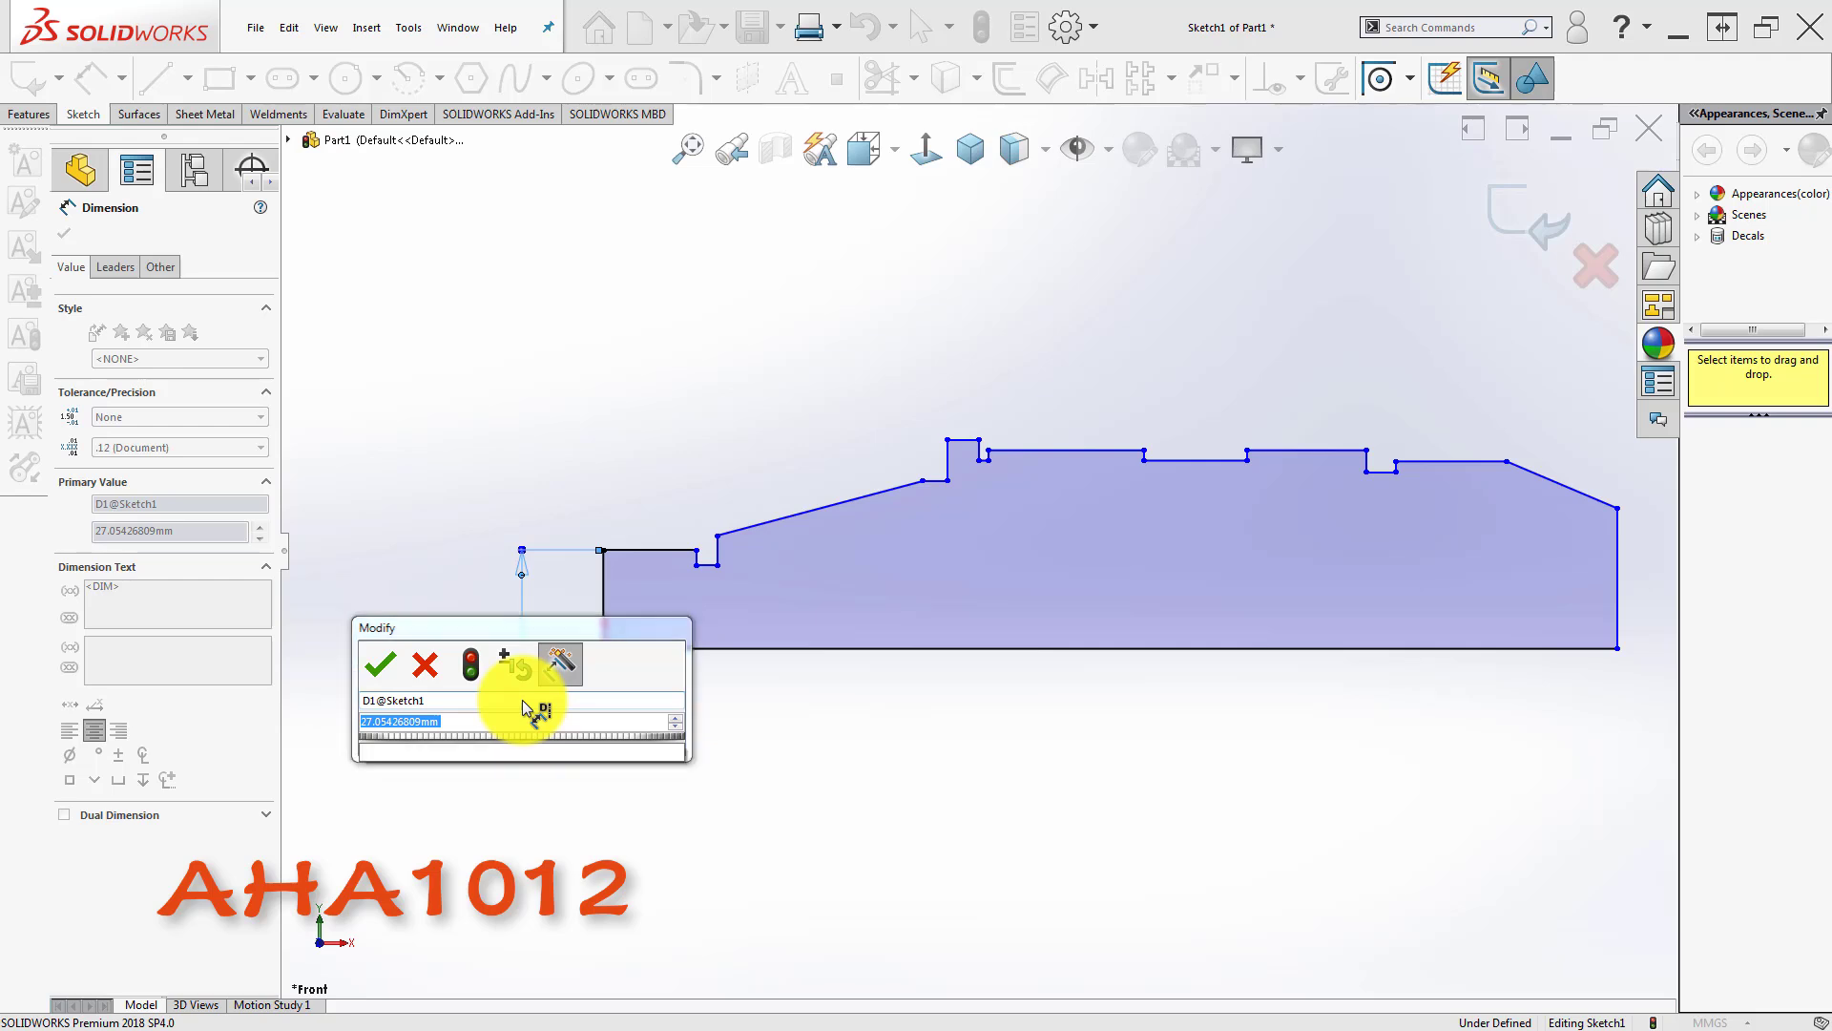
pyautogui.write('40')
pyautogui.press('Return')
pyautogui.click(549, 427)
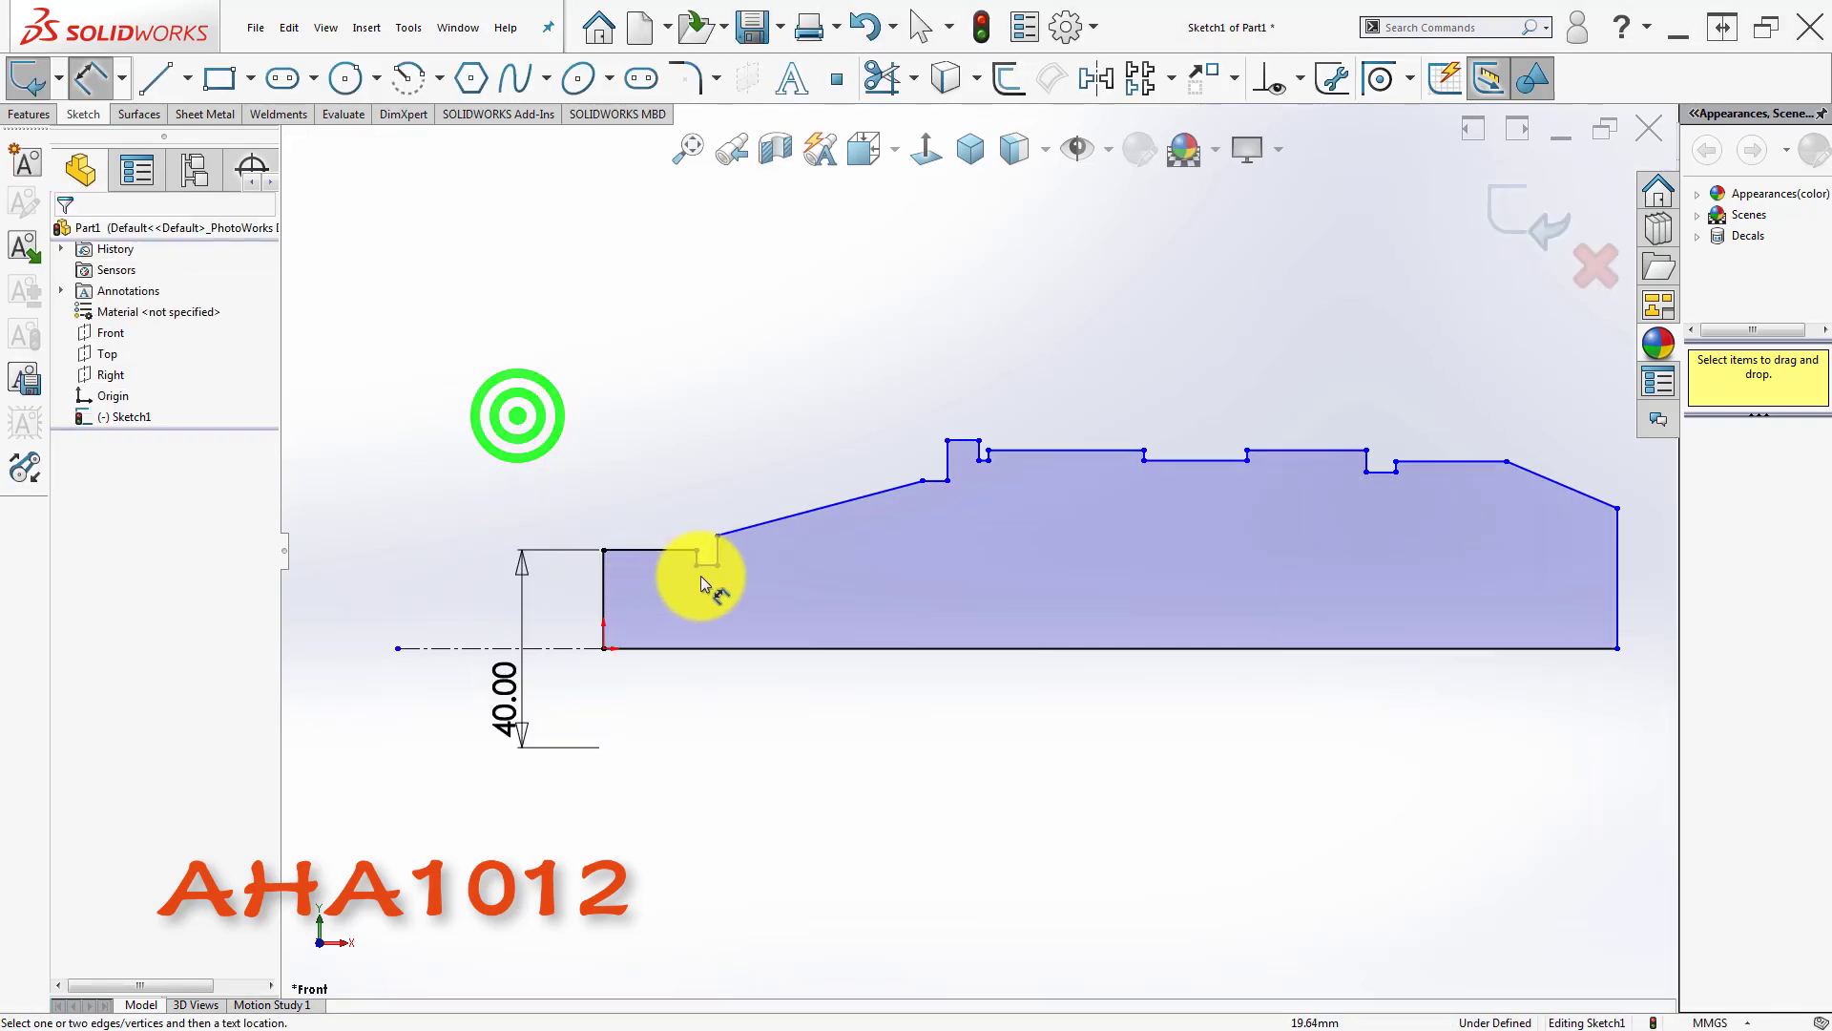
# - Dimension the short flat between the taper and the collar about the centerline as a 50 mm diameter
pyautogui.scroll(-3, 741, 551)
pyautogui.scroll(2, 740, 550)
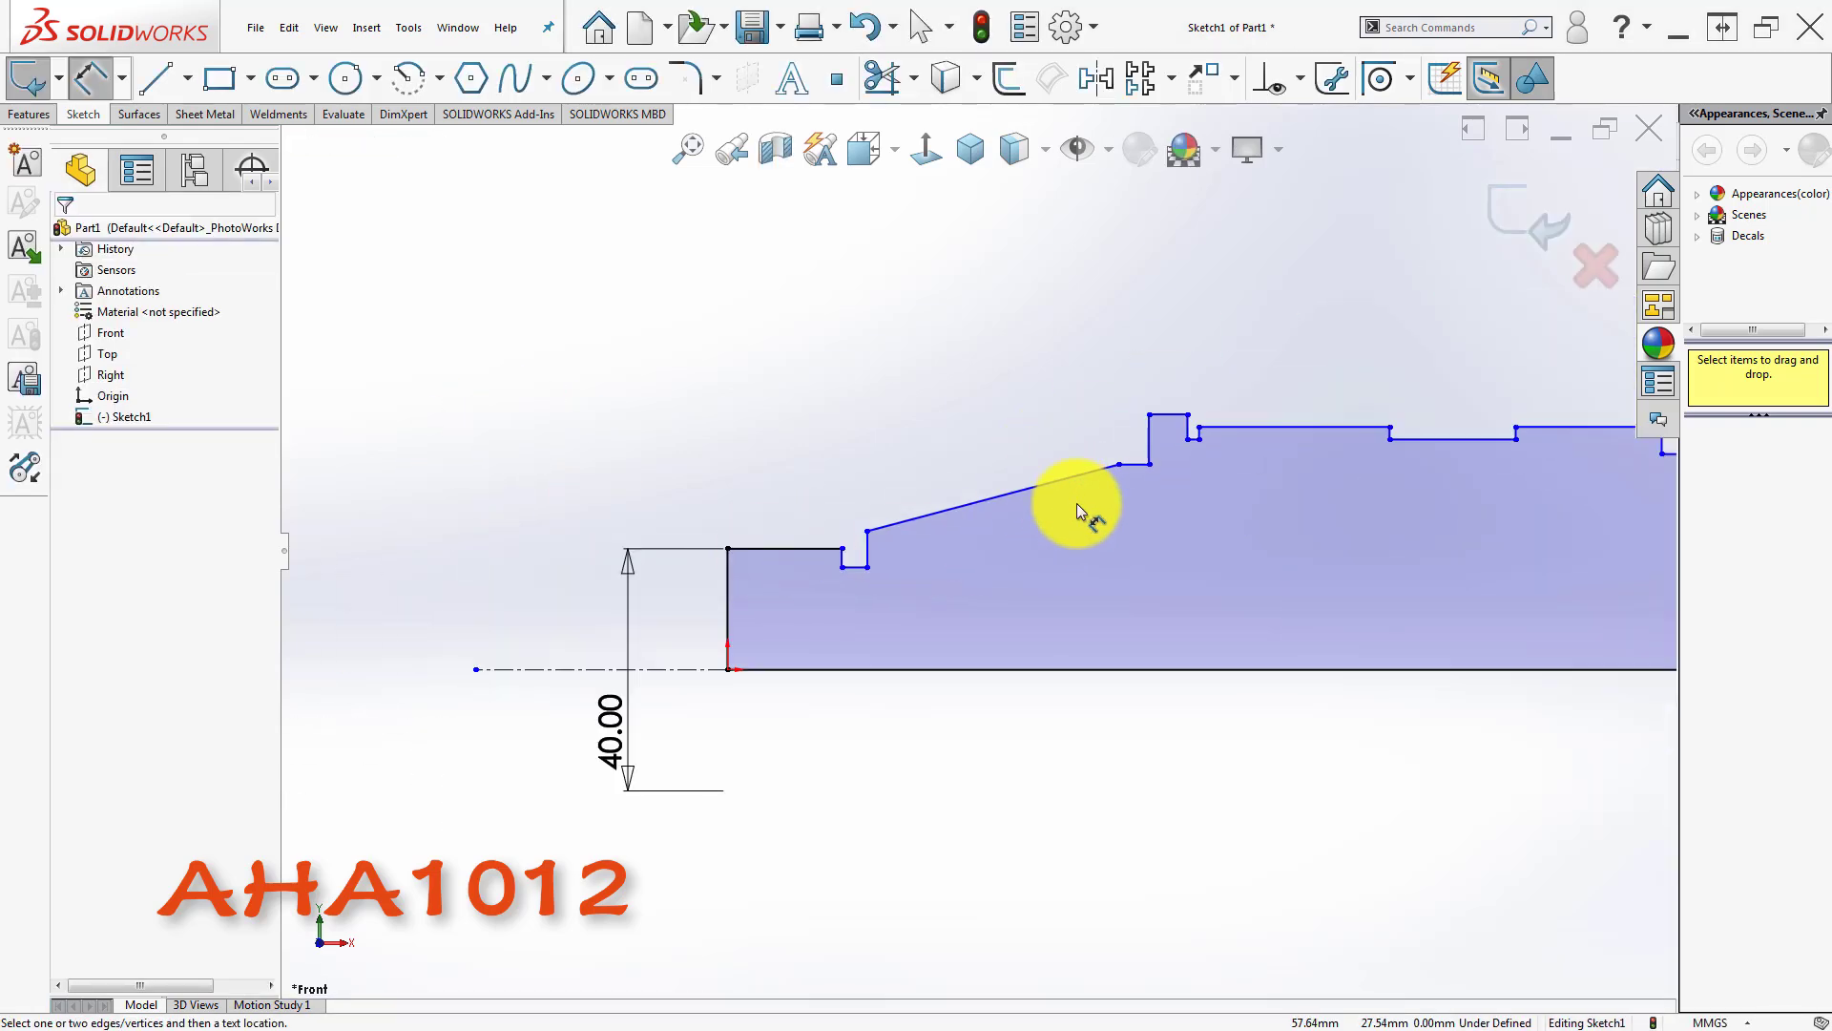
pyautogui.scroll(-2, 1107, 620)
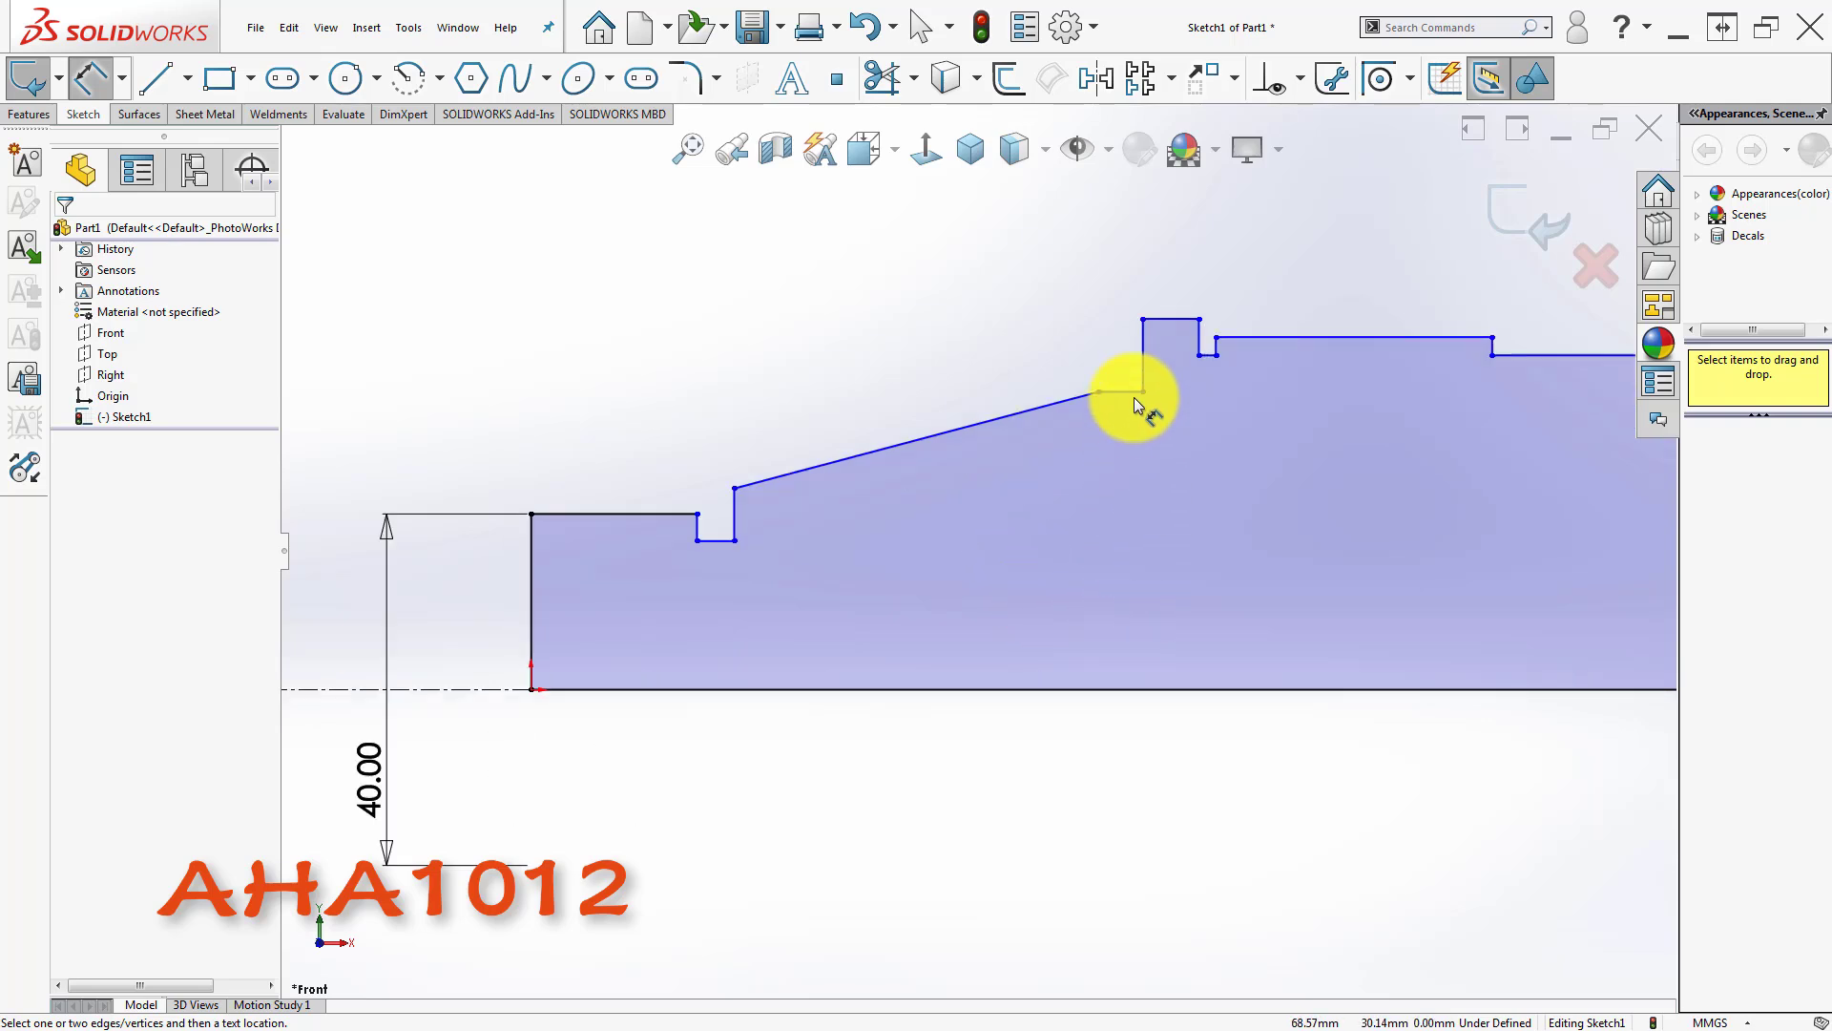
pyautogui.click(1130, 392)
pyautogui.scroll(2, 828, 667)
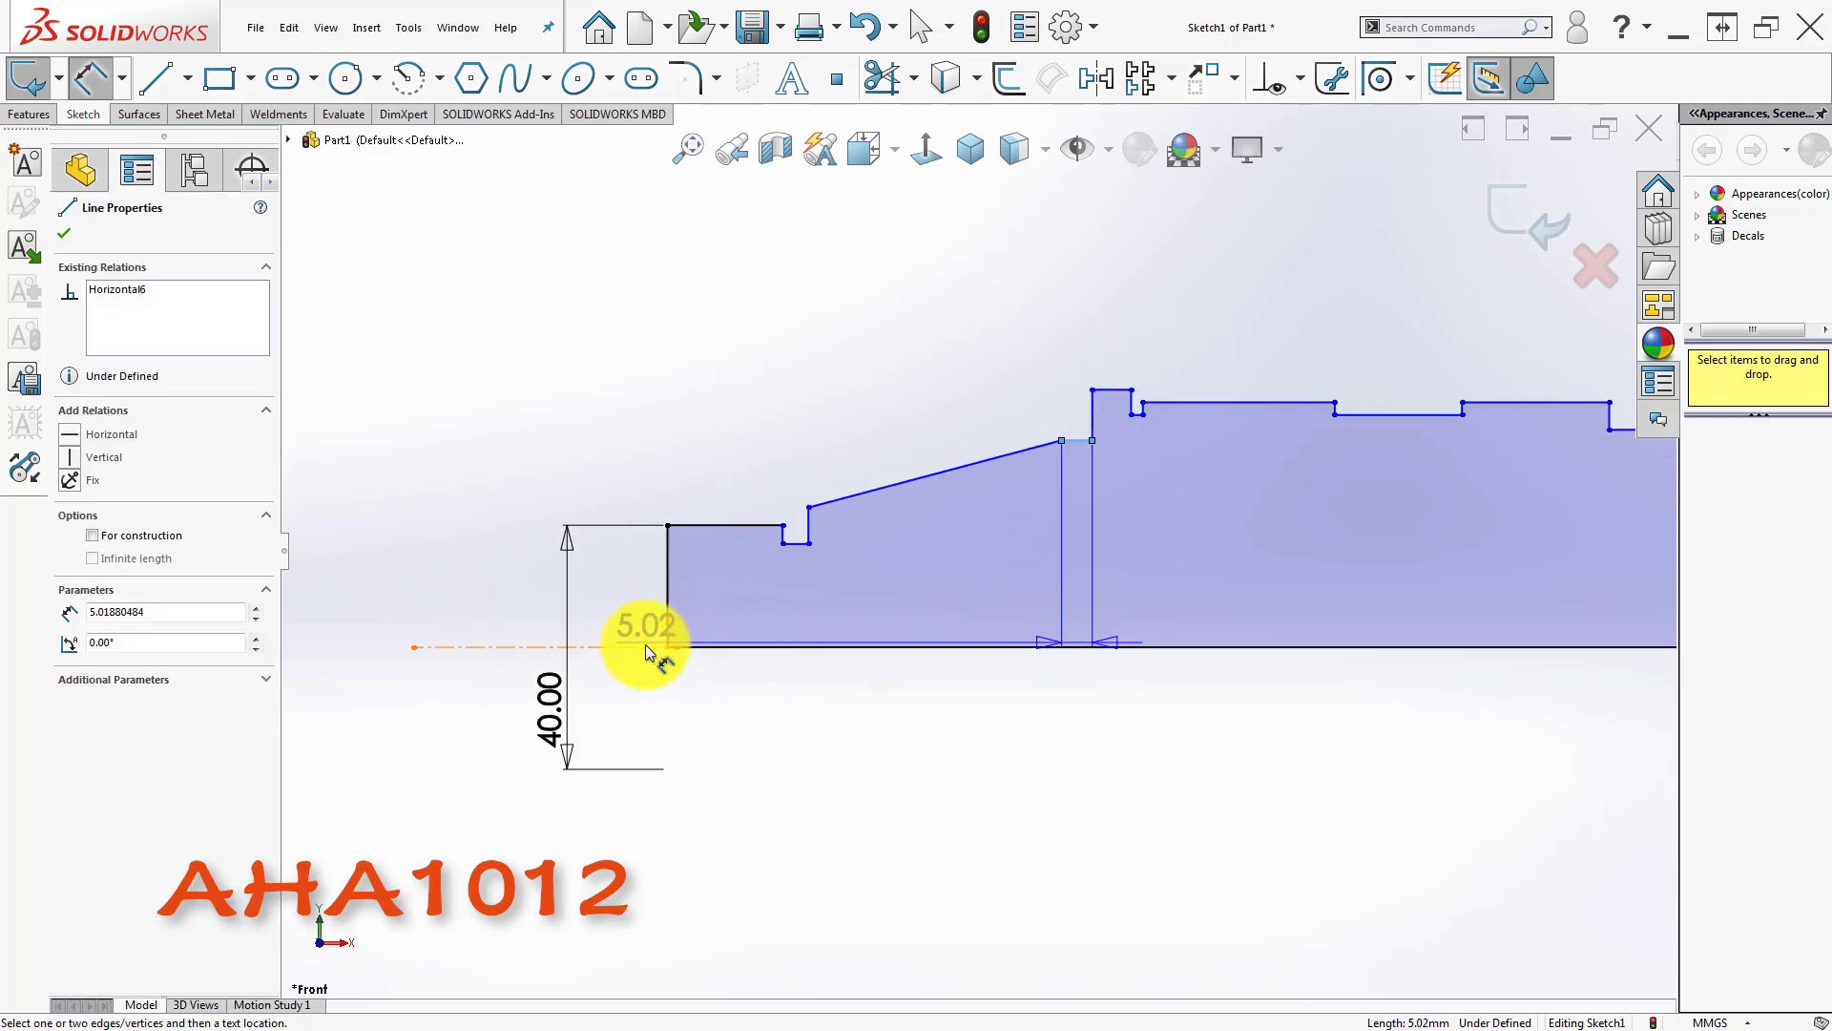
pyautogui.click(645, 646)
pyautogui.click(1085, 766)
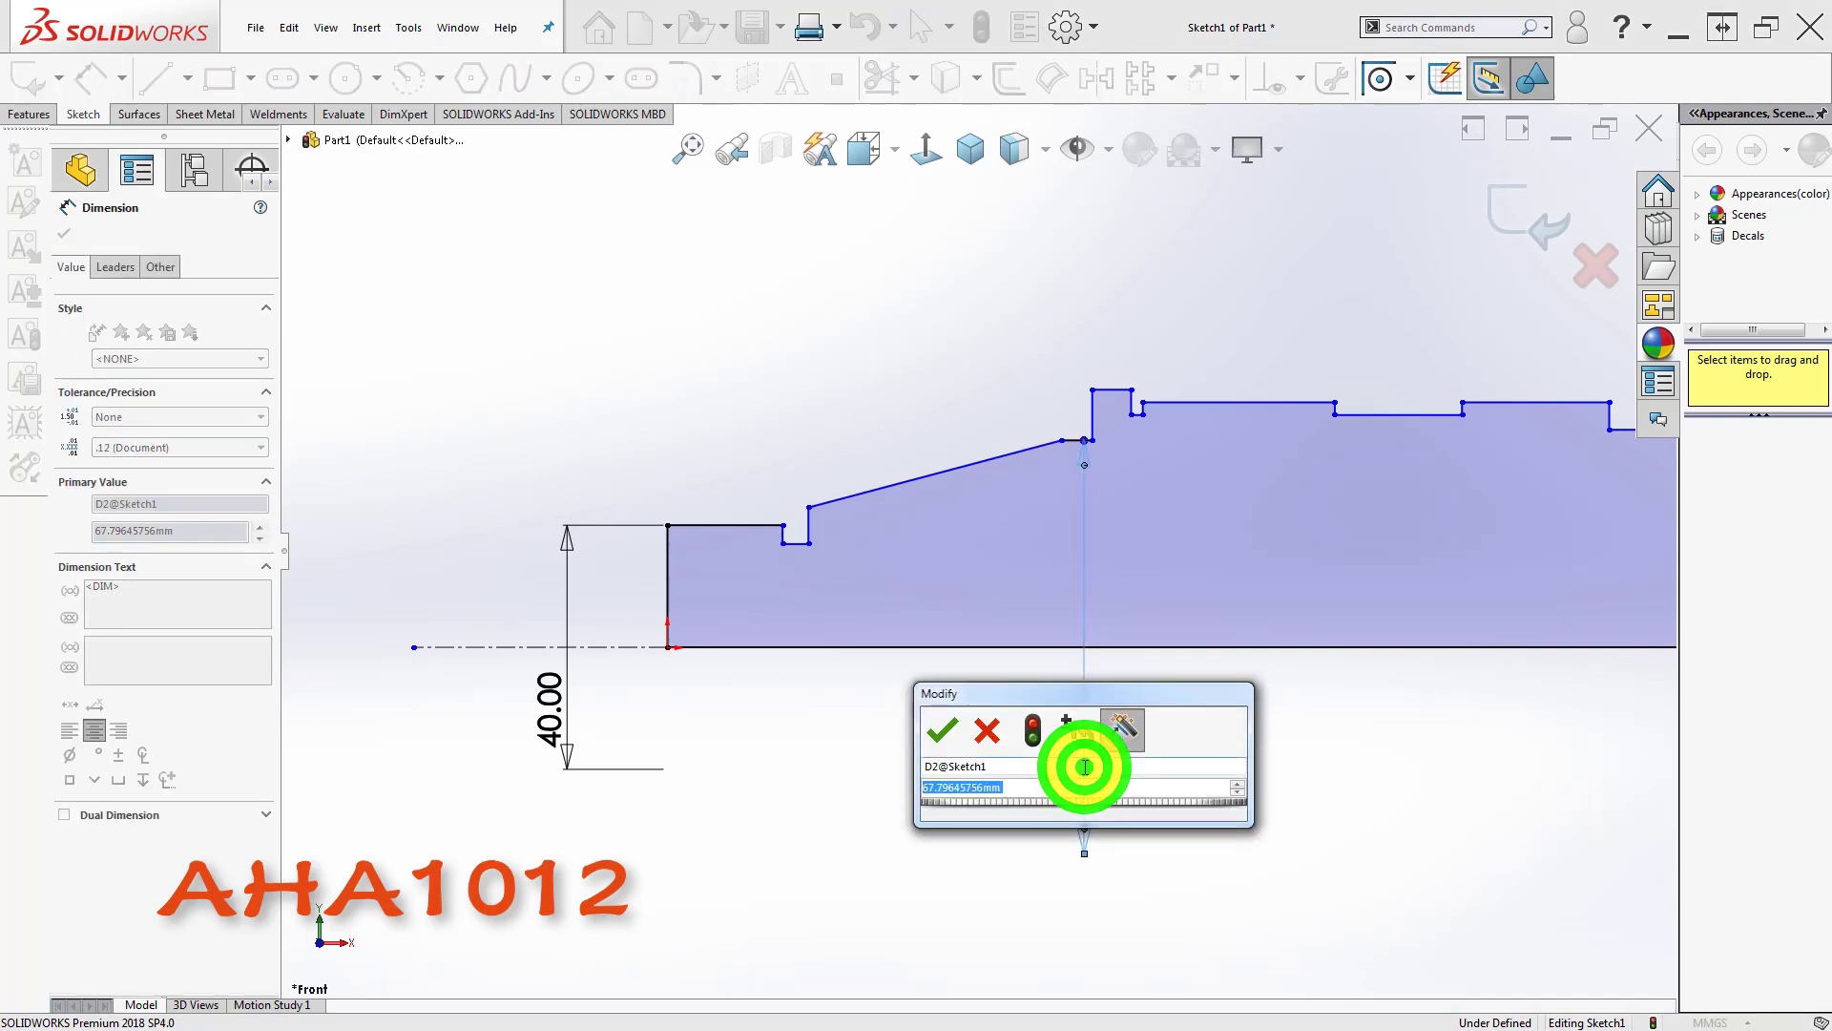
pyautogui.write('50')
pyautogui.press('Return')
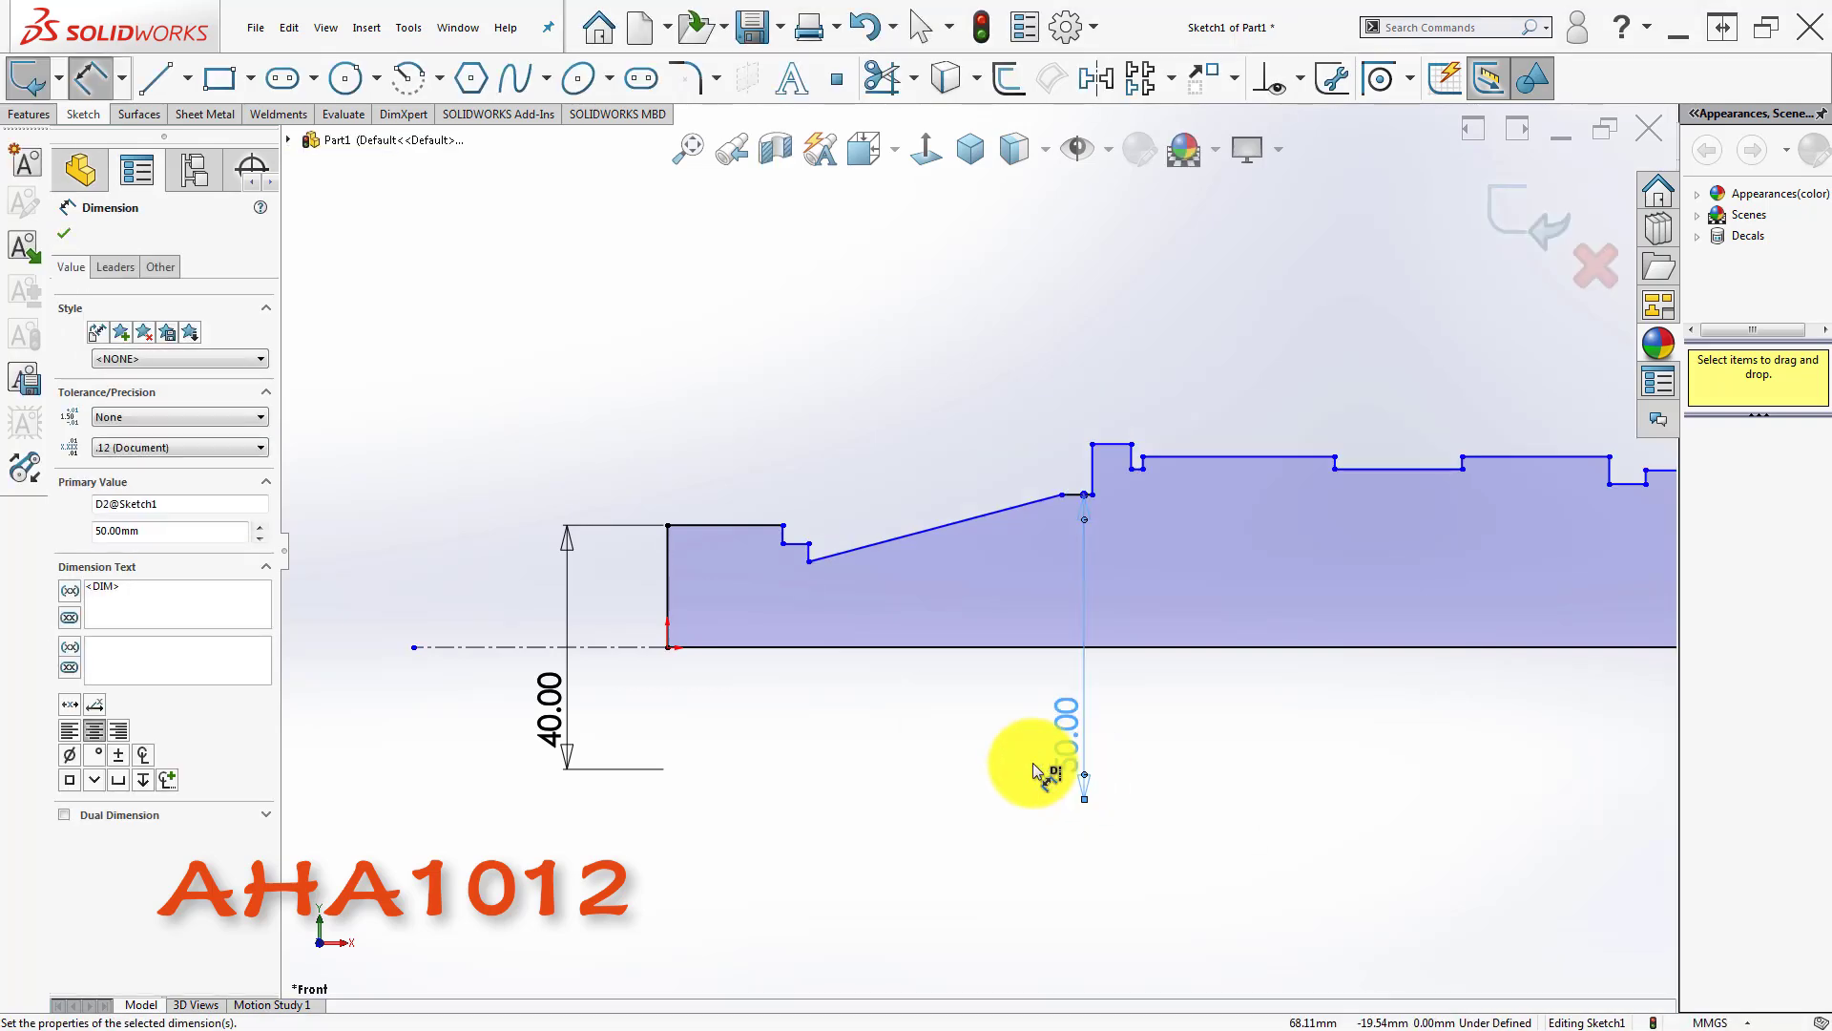
pyautogui.click(762, 834)
# - Move the taper line's lower endpoint up above the shoulder to restore the square groove
pyautogui.scroll(-2, 855, 496)
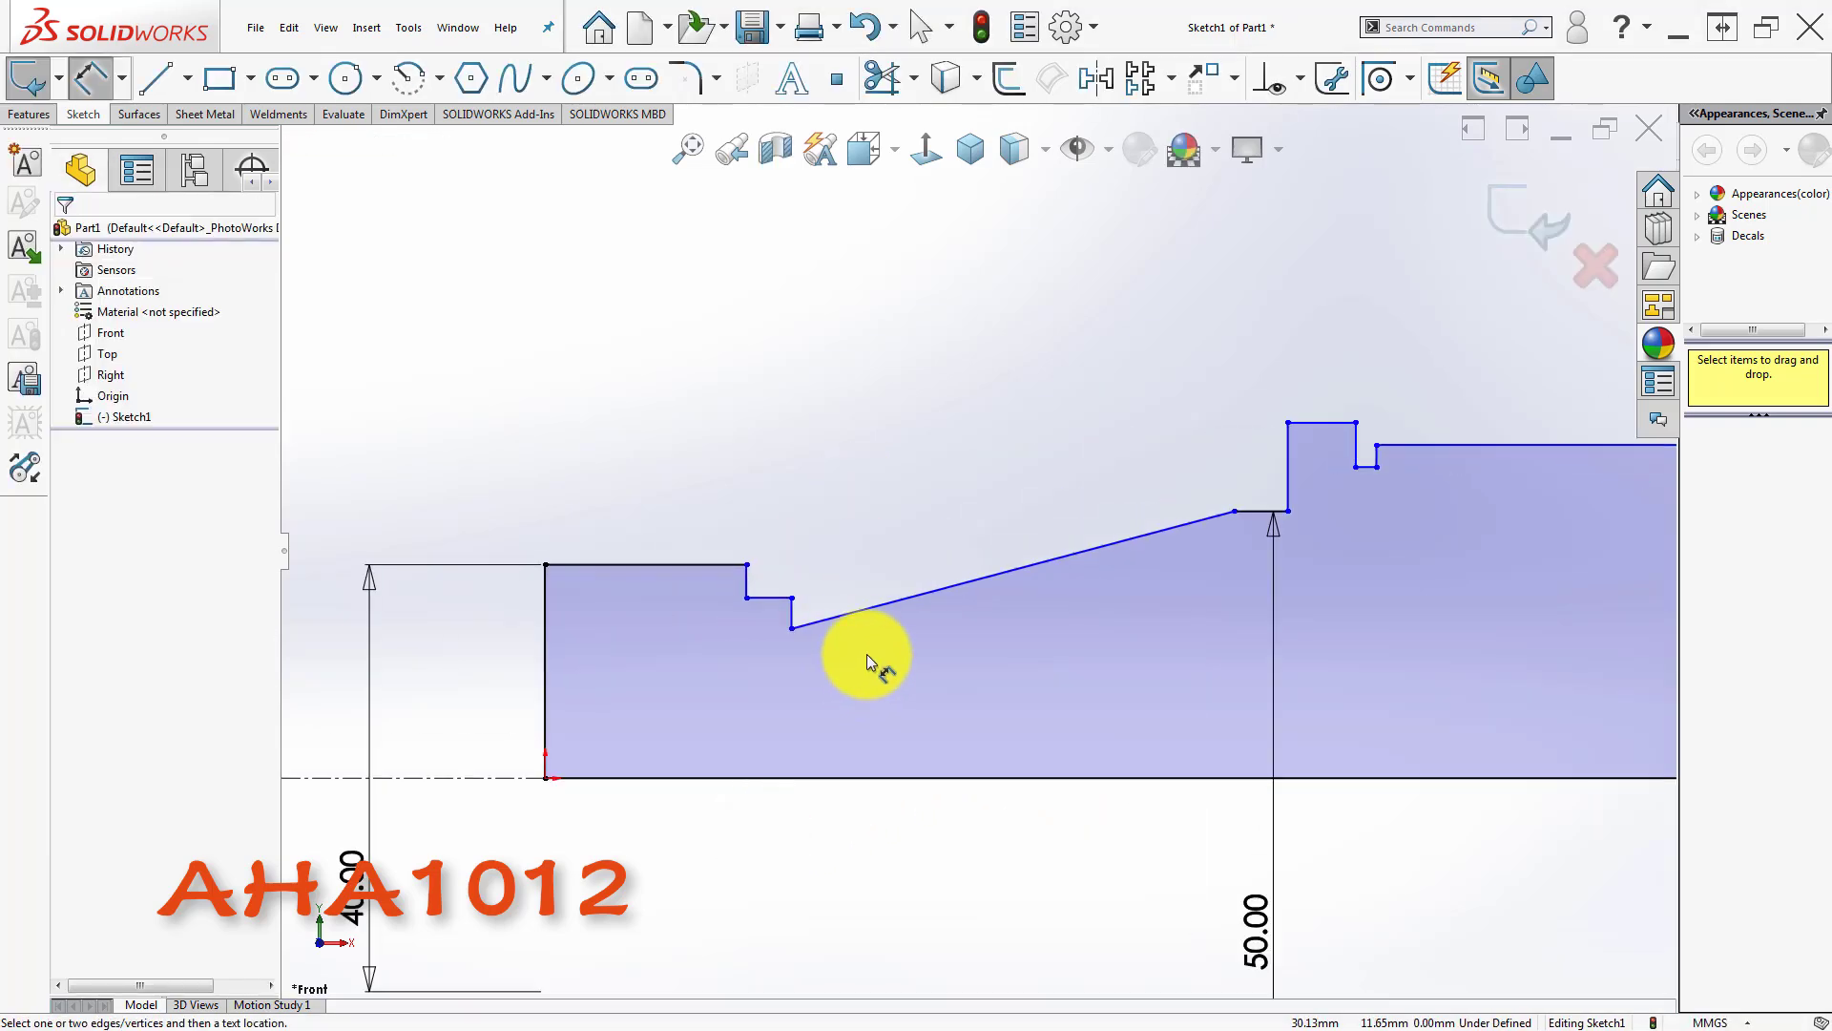
pyautogui.scroll(-2, 788, 603)
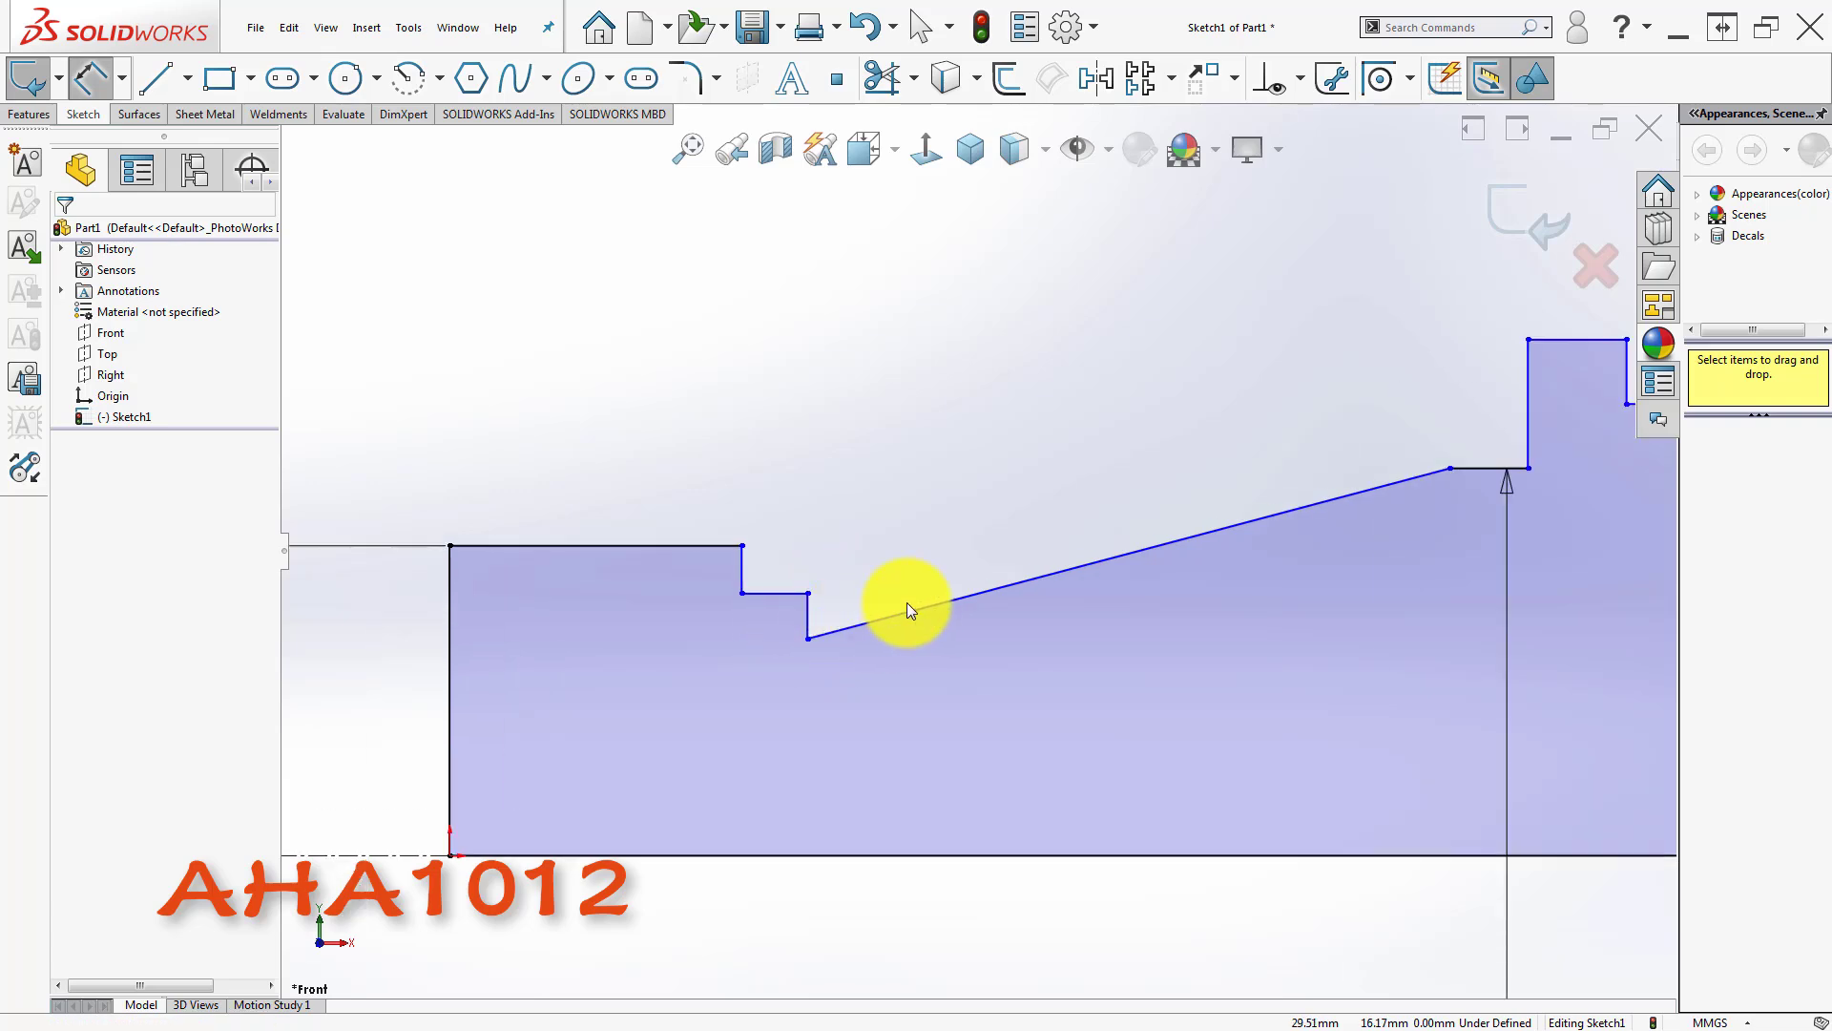
pyautogui.moveTo(805, 637); pyautogui.dragTo(816, 525)
pyautogui.click(763, 919)
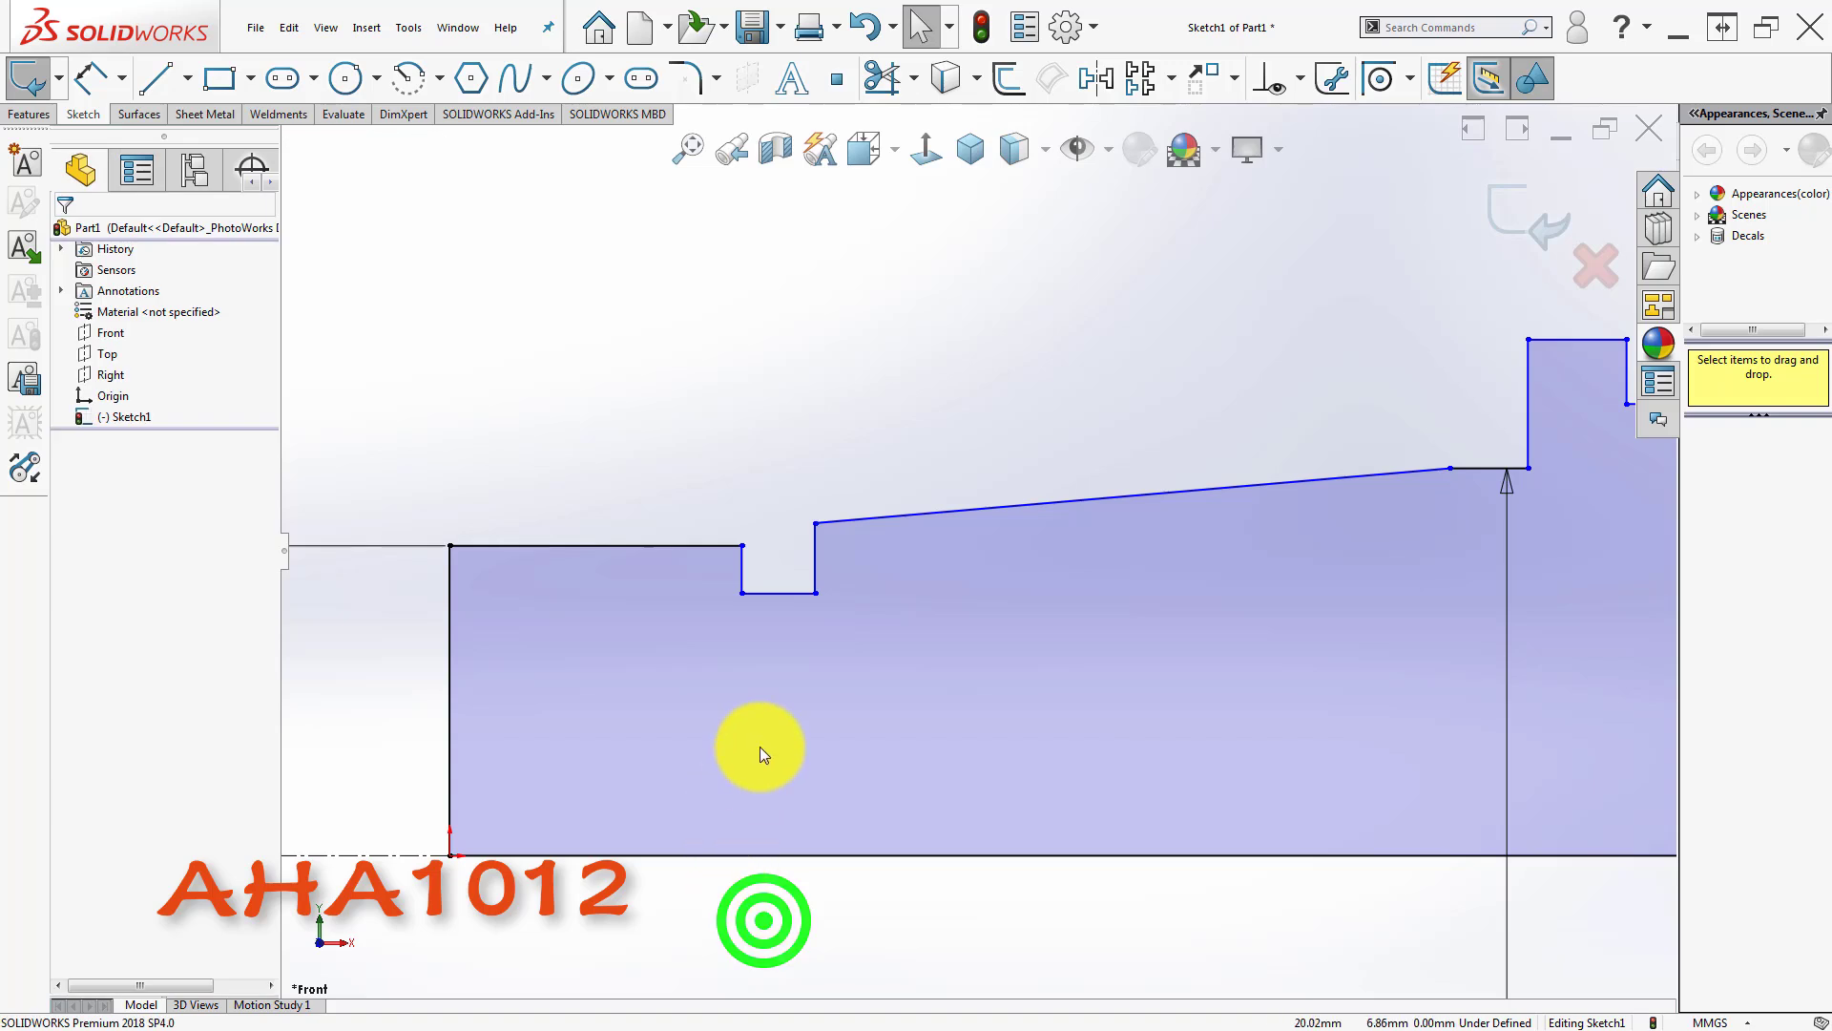
# - Dimension the taper's starting point at the groove about the centerline as a 42.6 mm diameter
pyautogui.scroll(1, 760, 752)
pyautogui.moveTo(760, 747); pyautogui.dragTo(752, 700, button='right')
pyautogui.scroll(-1, 840, 542)
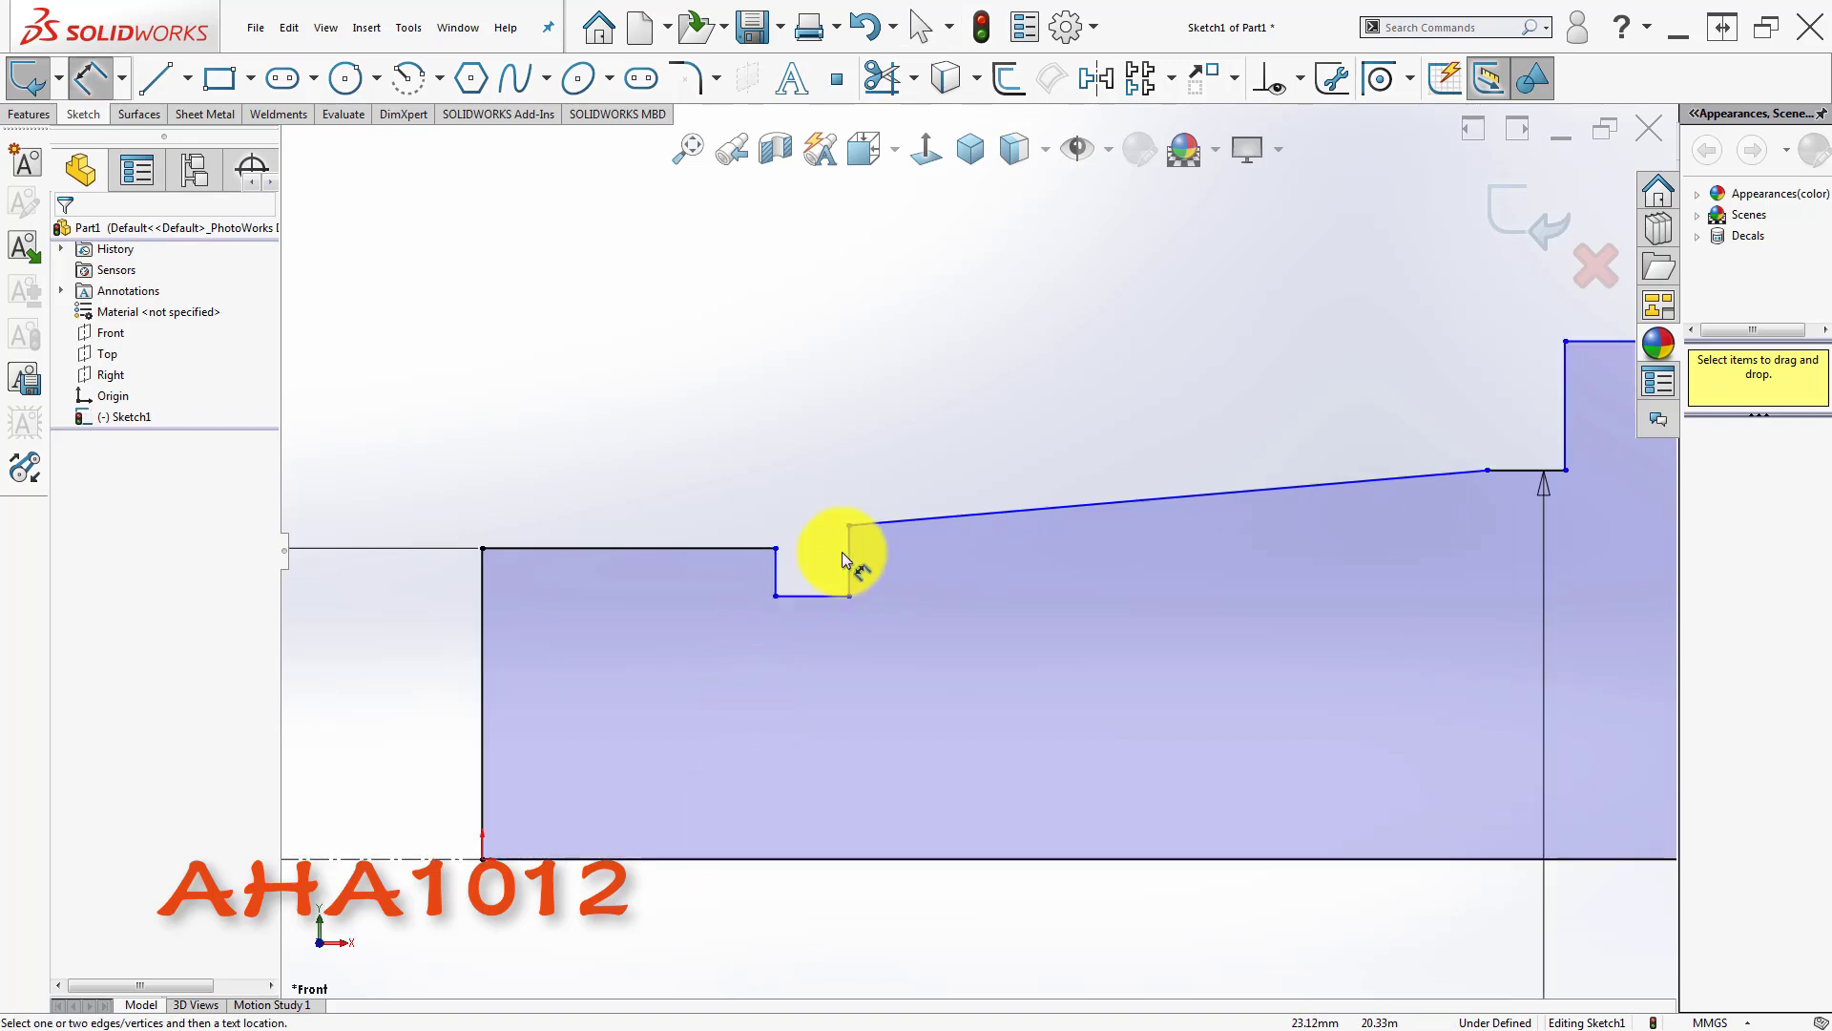
pyautogui.scroll(-2, 839, 582)
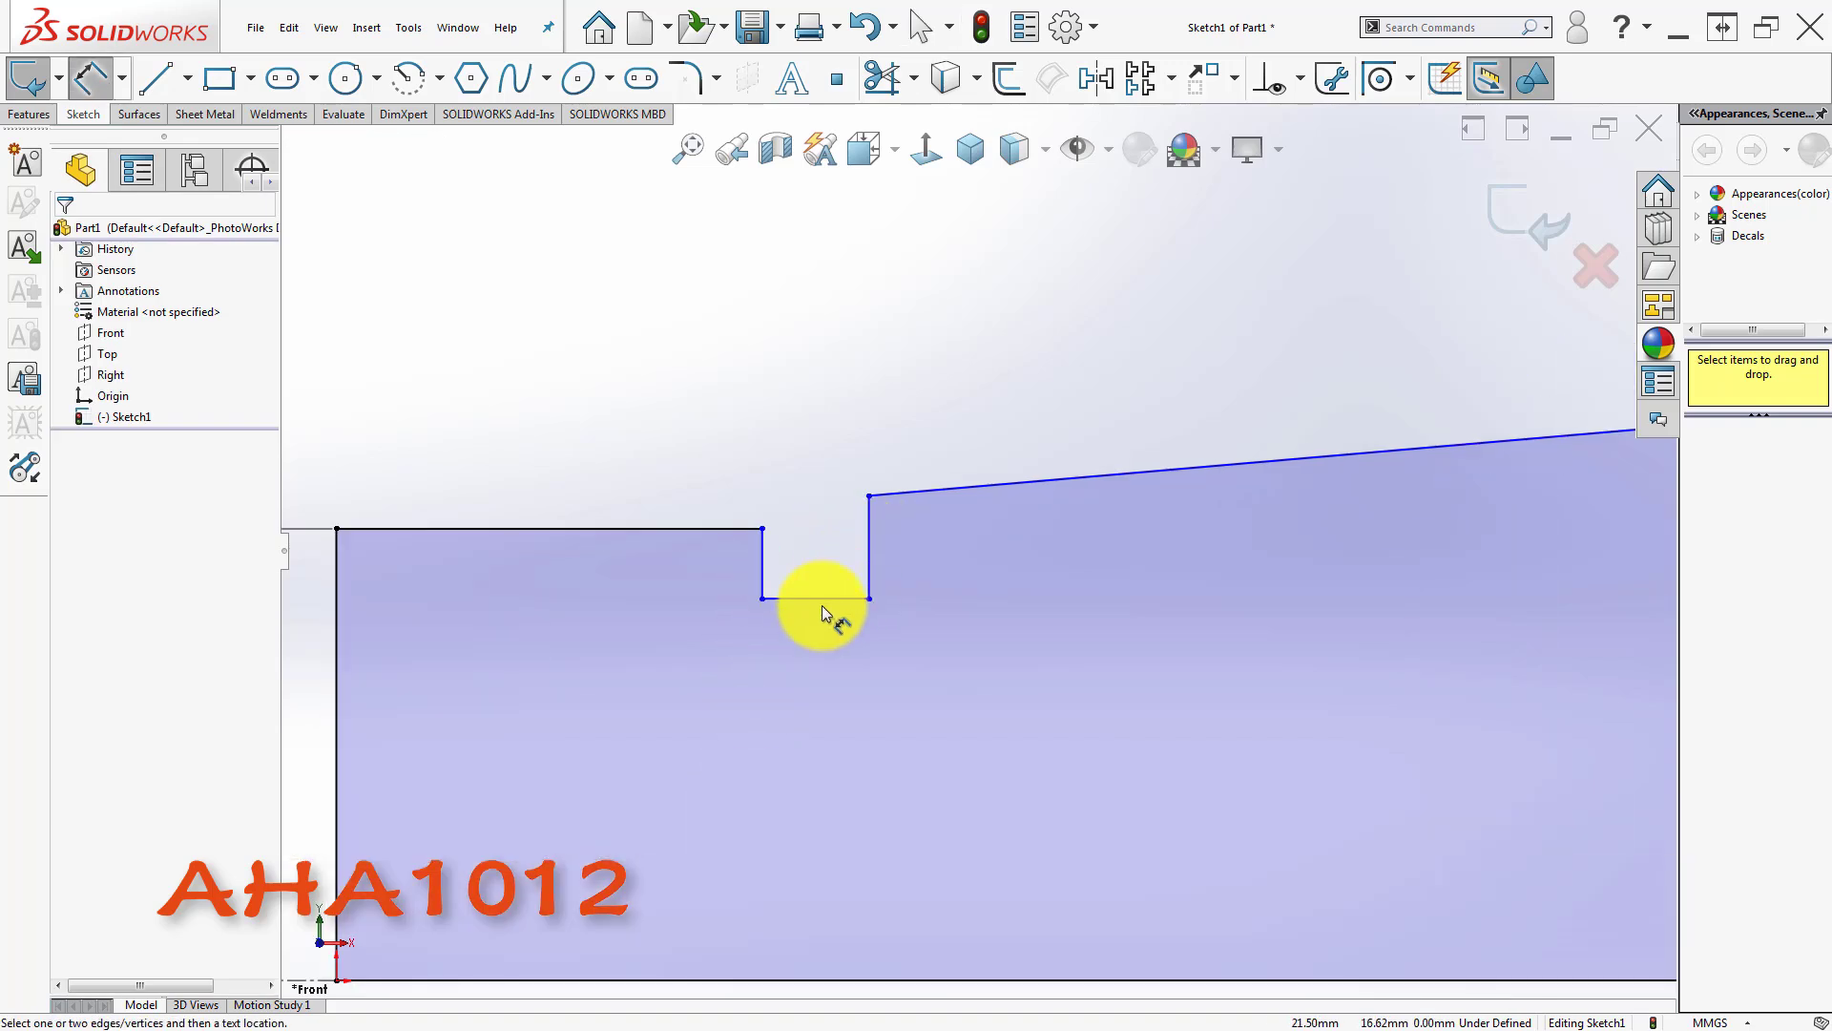
pyautogui.click(870, 497)
pyautogui.scroll(4, 811, 615)
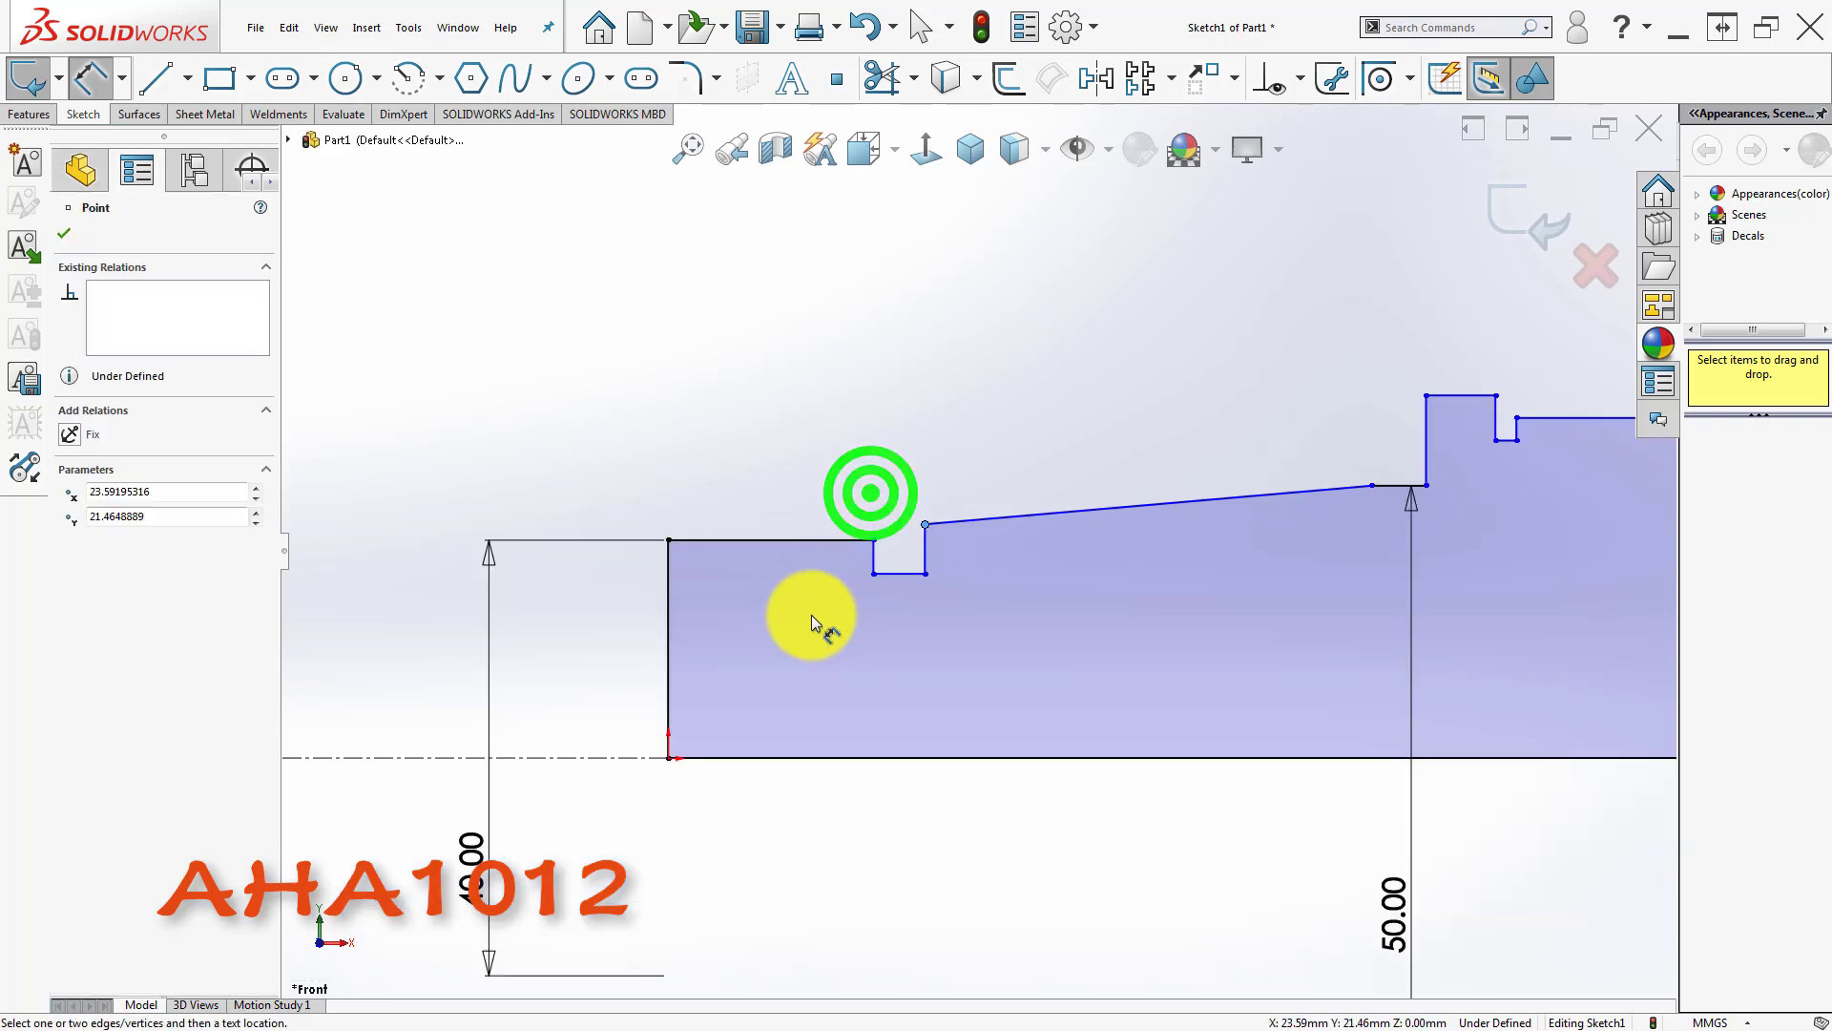
pyautogui.scroll(2, 735, 667)
pyautogui.click(713, 694)
pyautogui.click(513, 781)
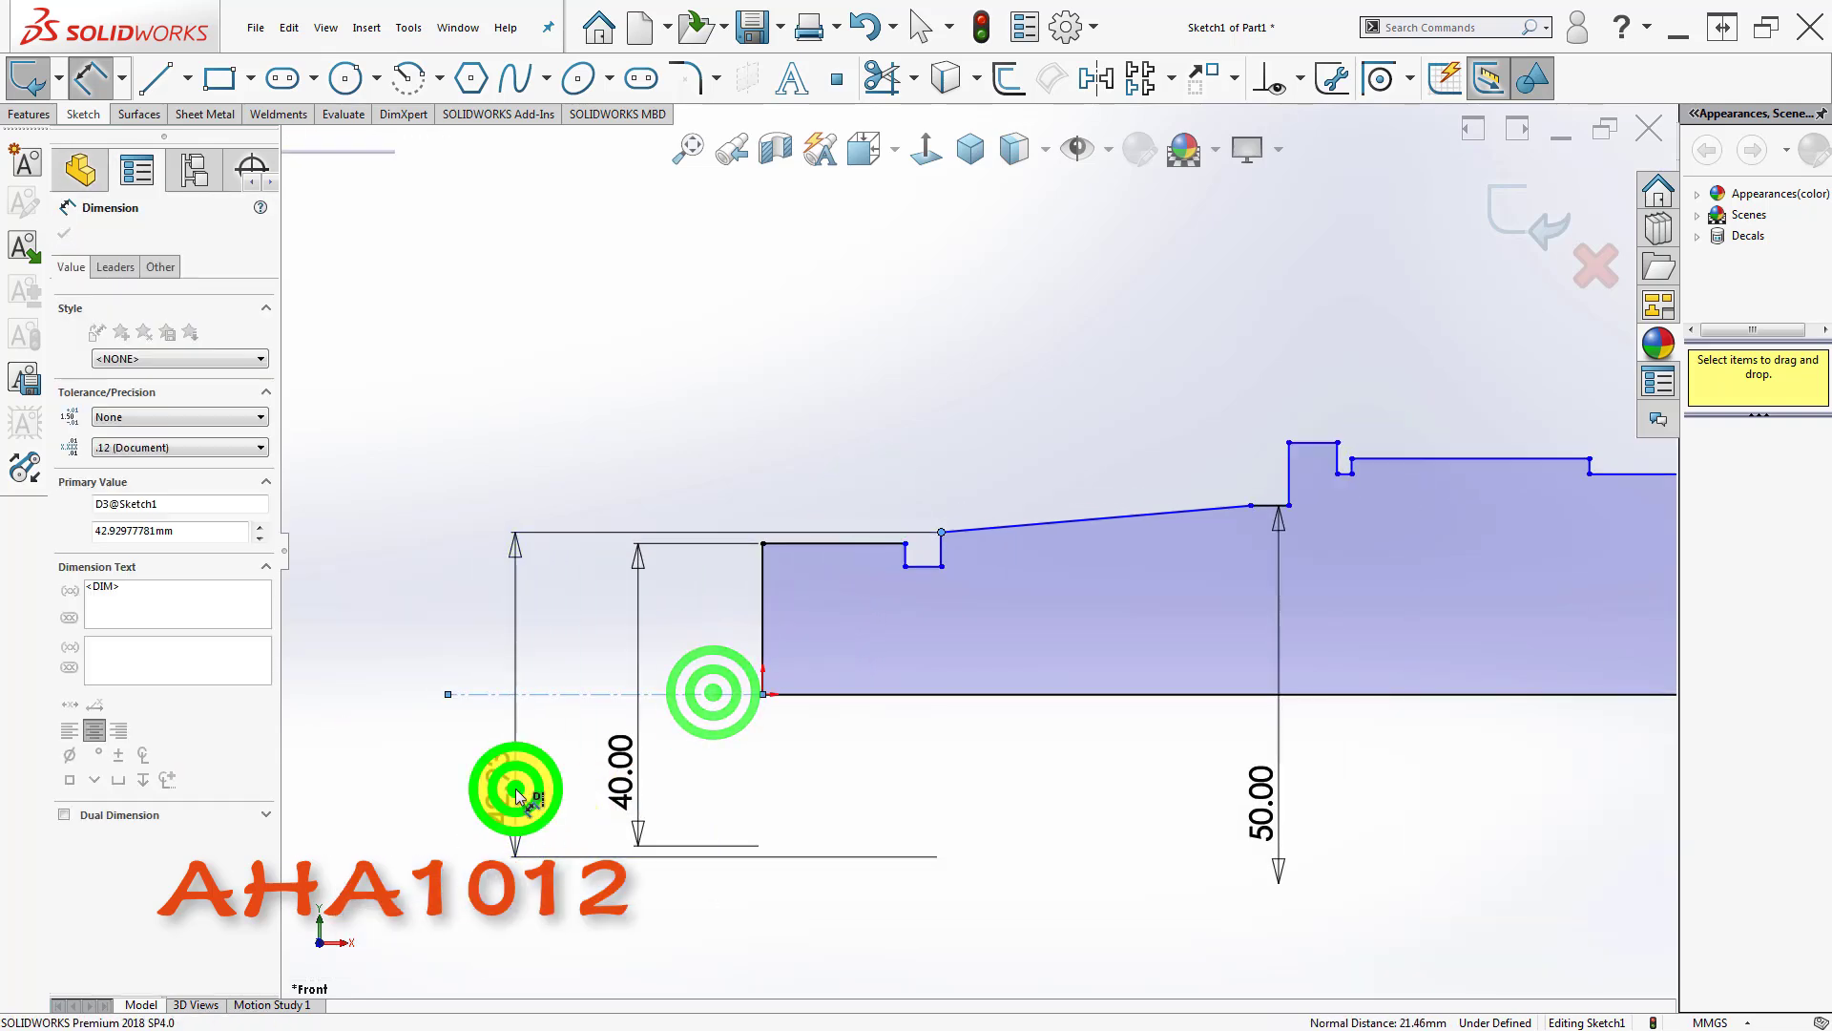
pyautogui.write('42.6')
pyautogui.press('Return')
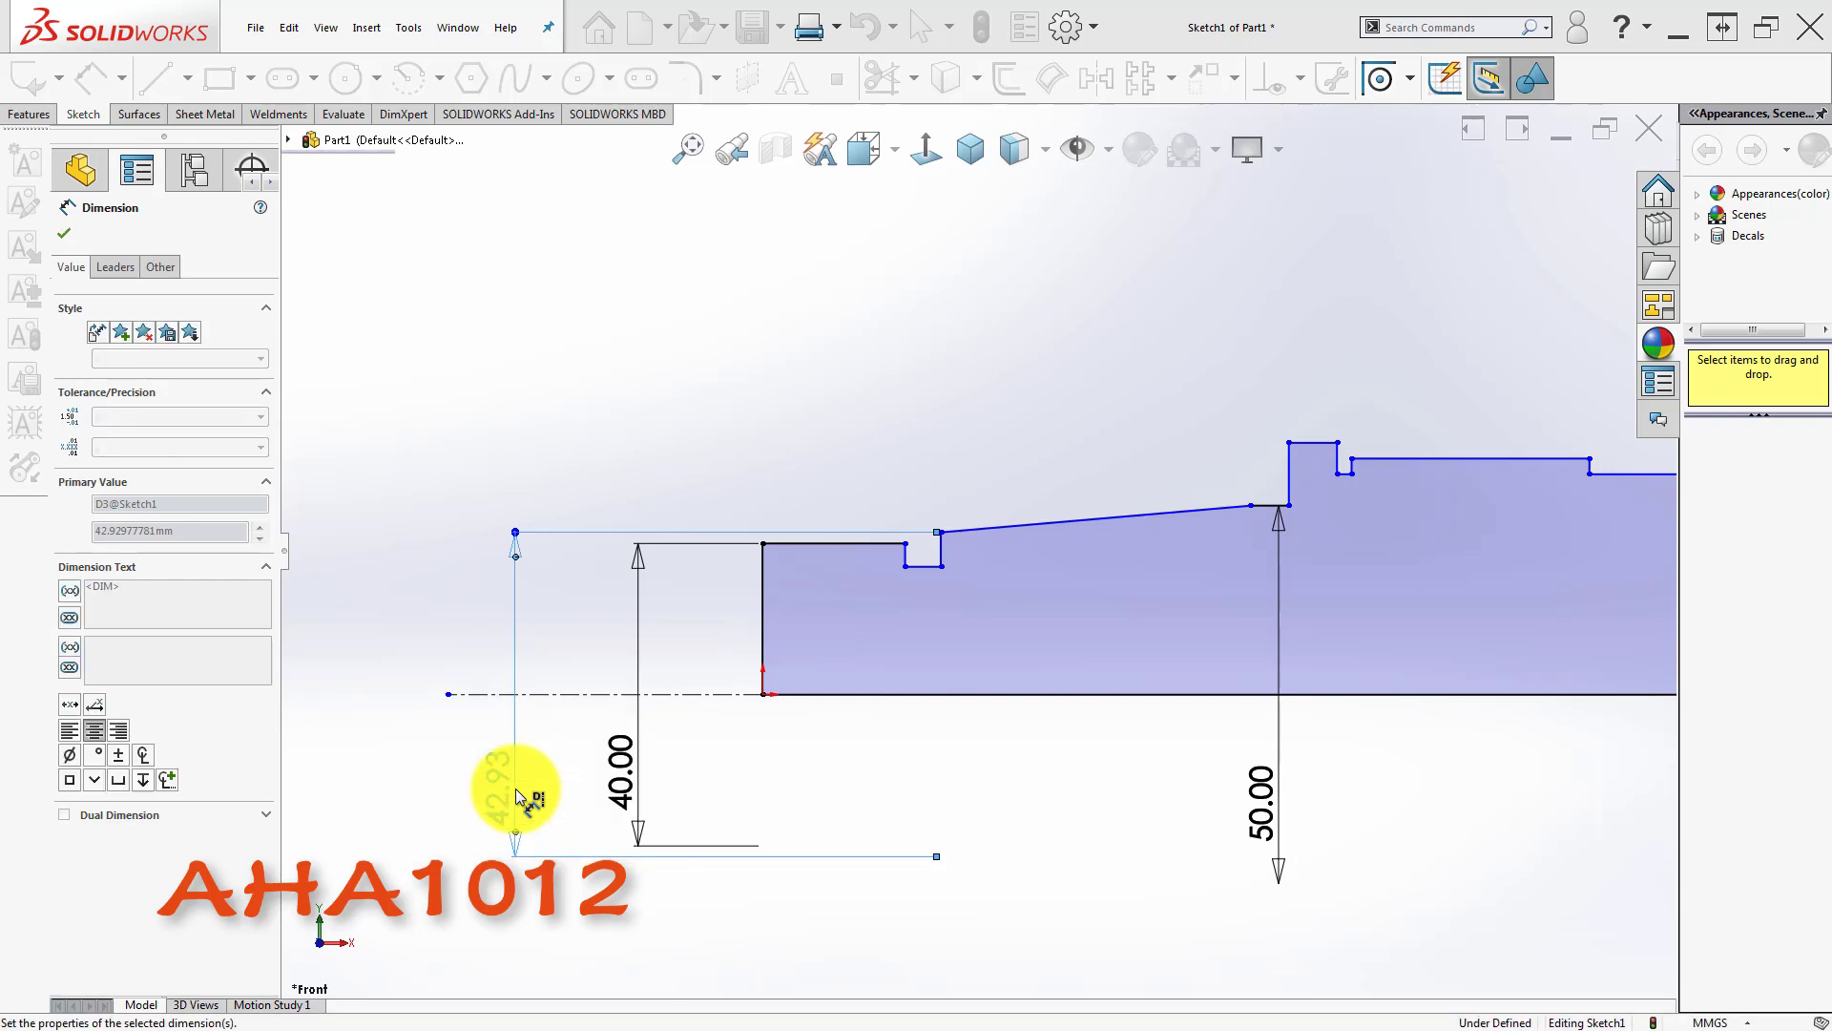
# - Set the diameter at the taper's starting point beside the groove to 42.5 mm
pyautogui.doubleClick(511, 792)
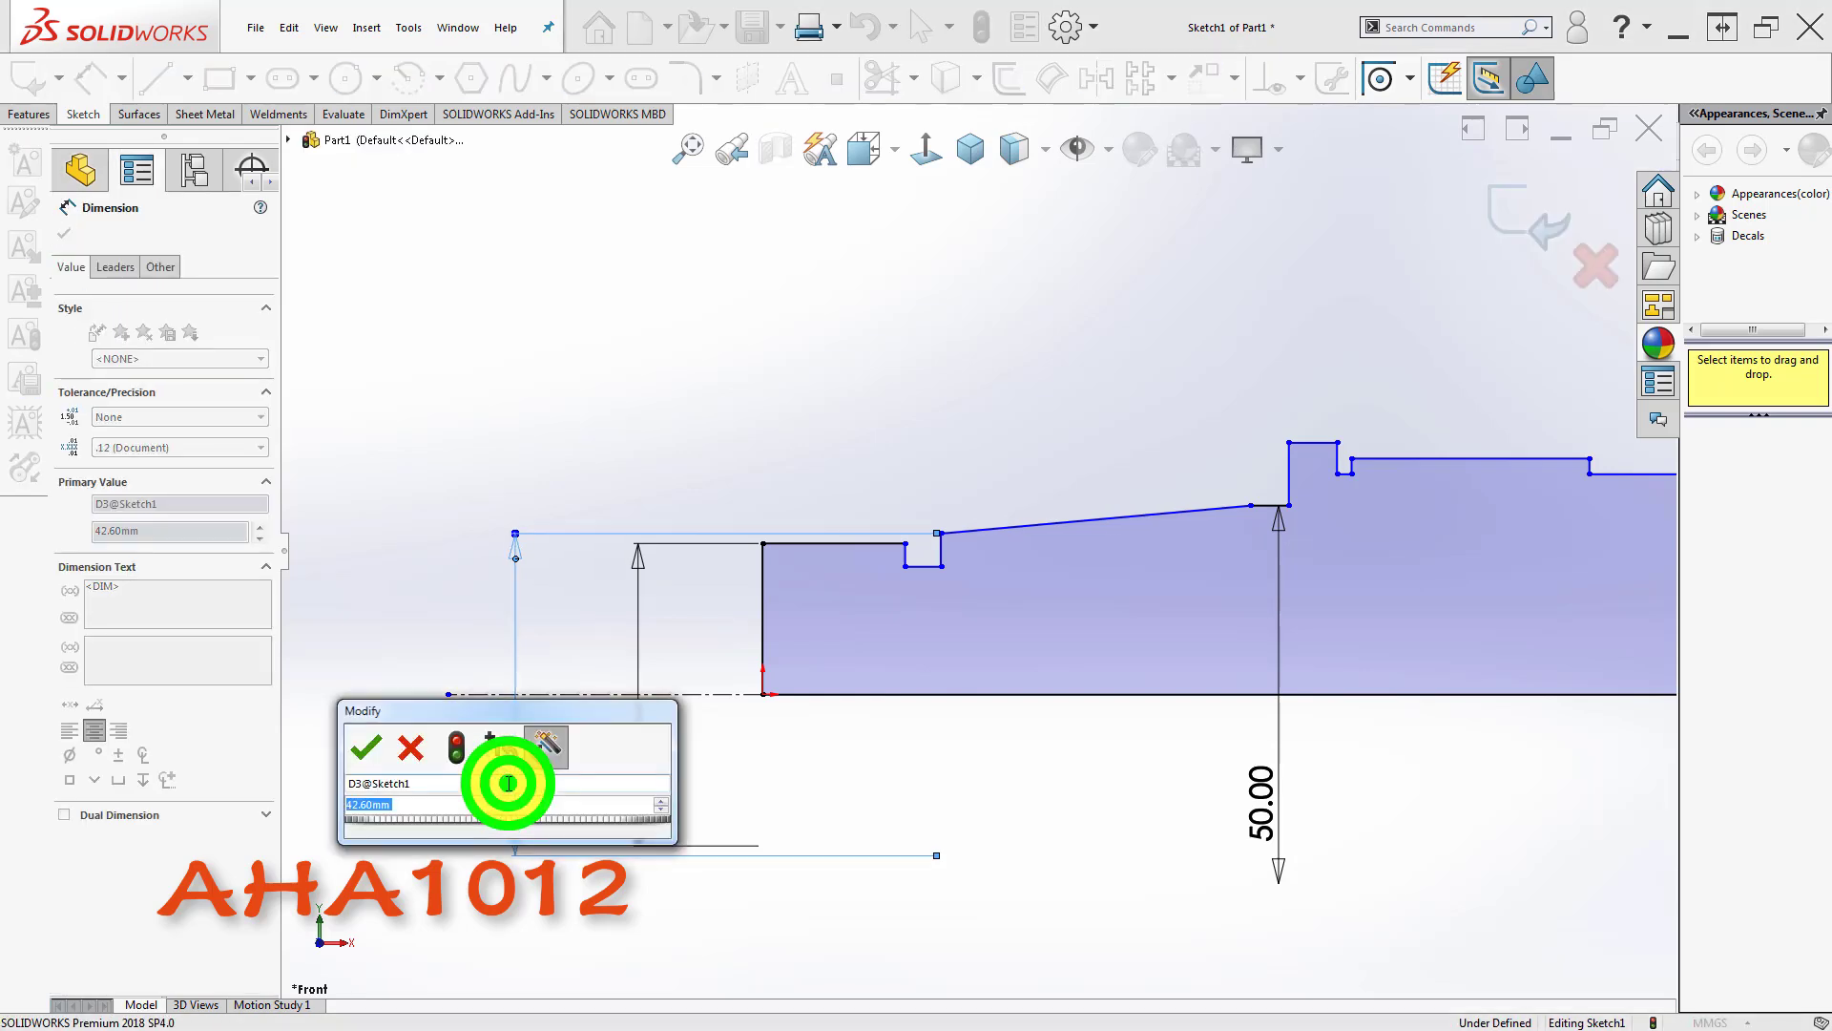
pyautogui.write('42.5')
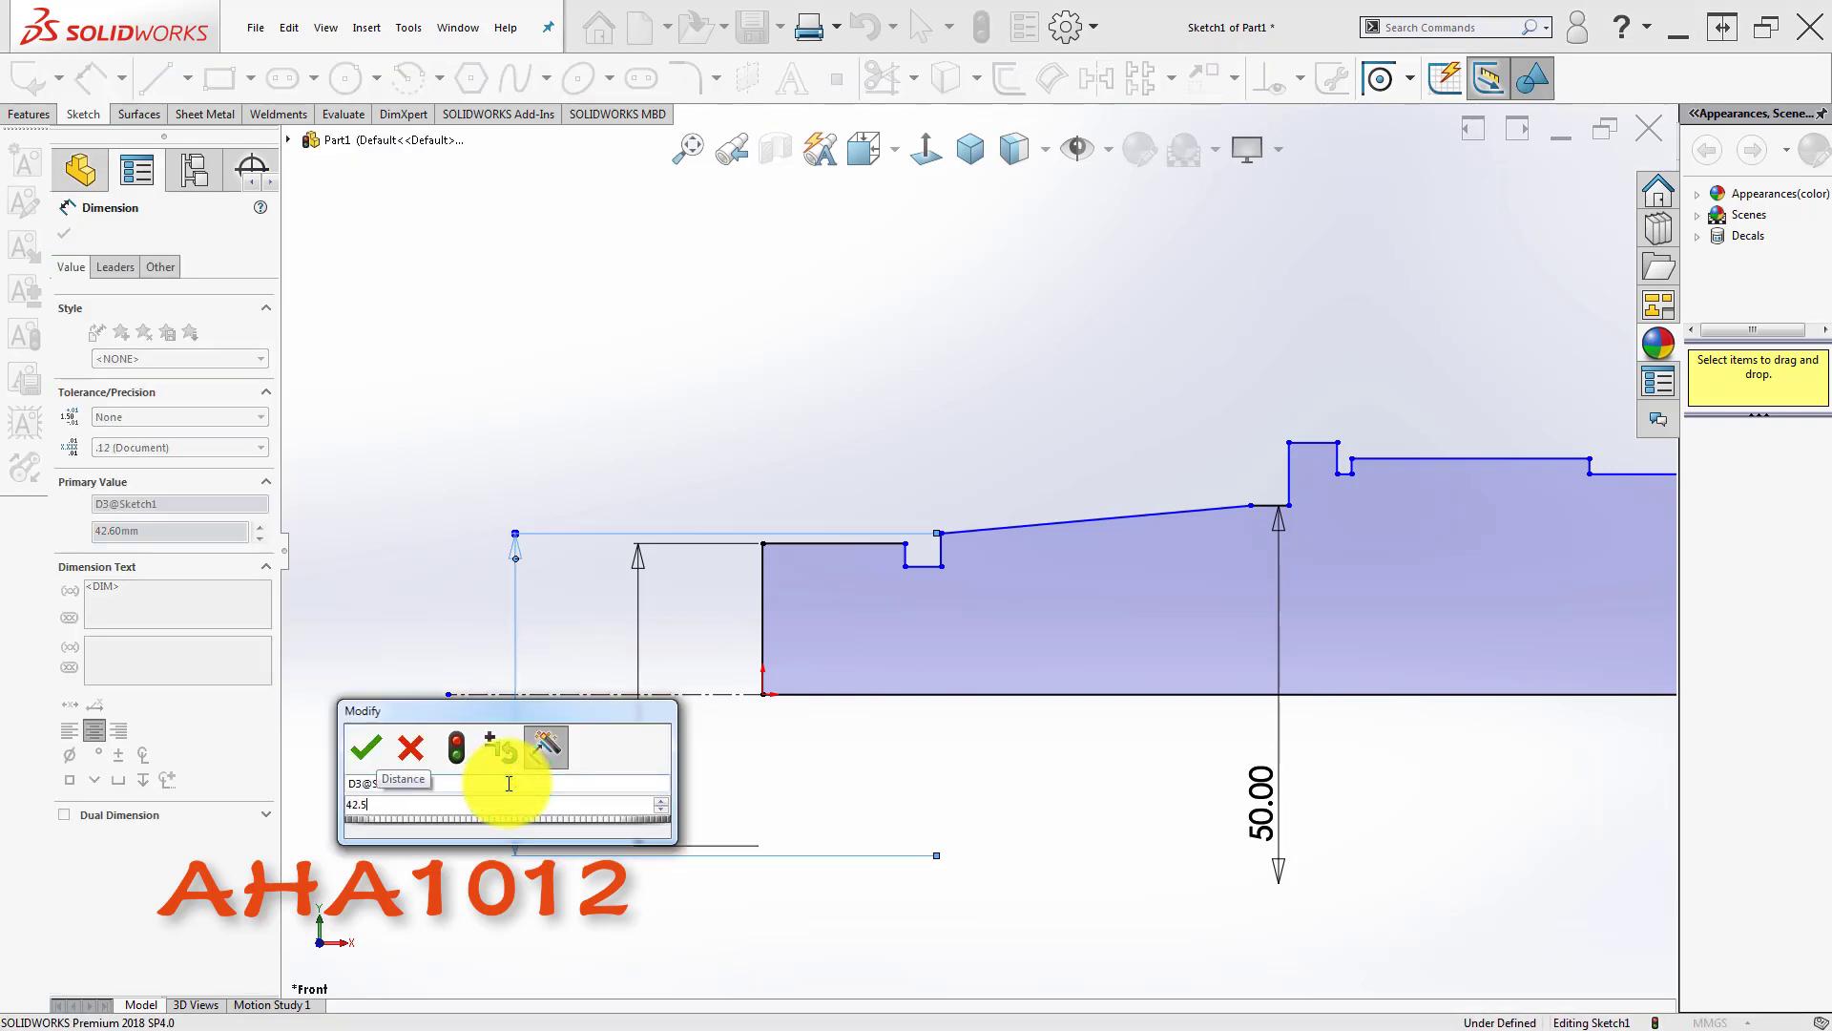
pyautogui.press('Return')
pyautogui.click(839, 778)
# - Dimension the width of the square groove between its two vertical walls as 3 mm
pyautogui.scroll(-3, 929, 532)
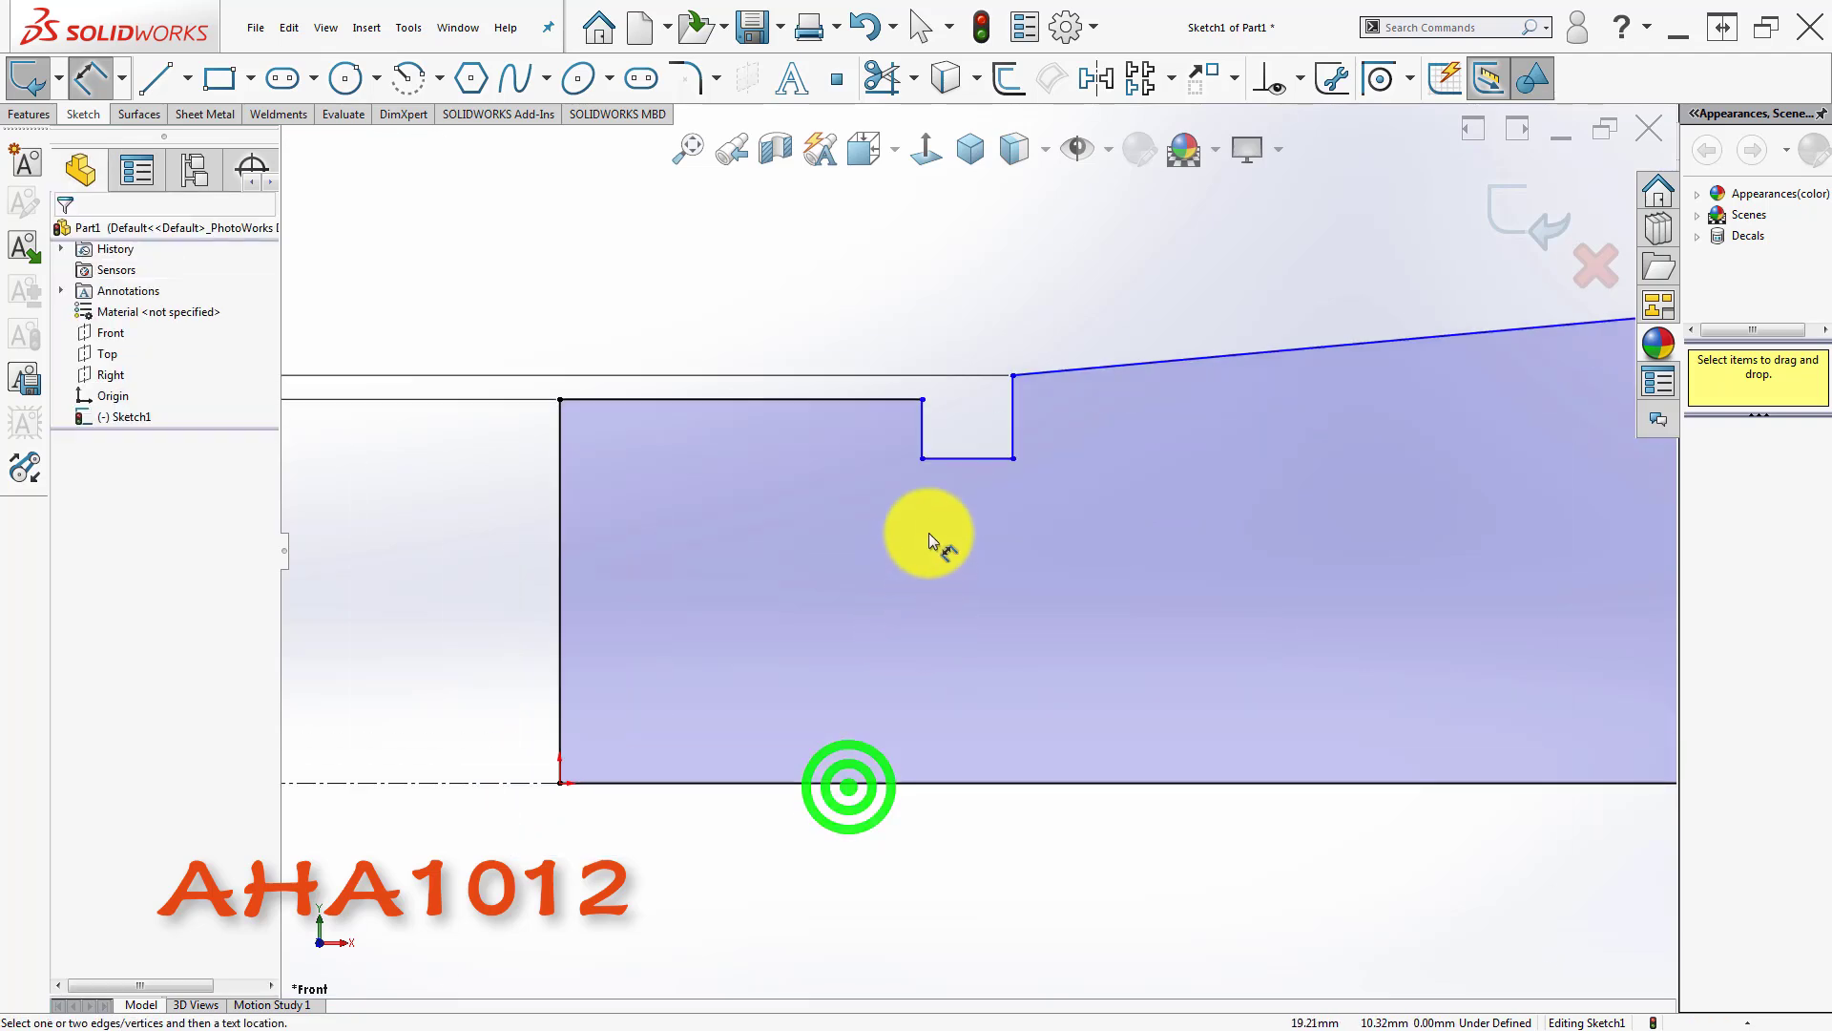
pyautogui.click(921, 428)
pyautogui.click(1013, 412)
pyautogui.click(966, 613)
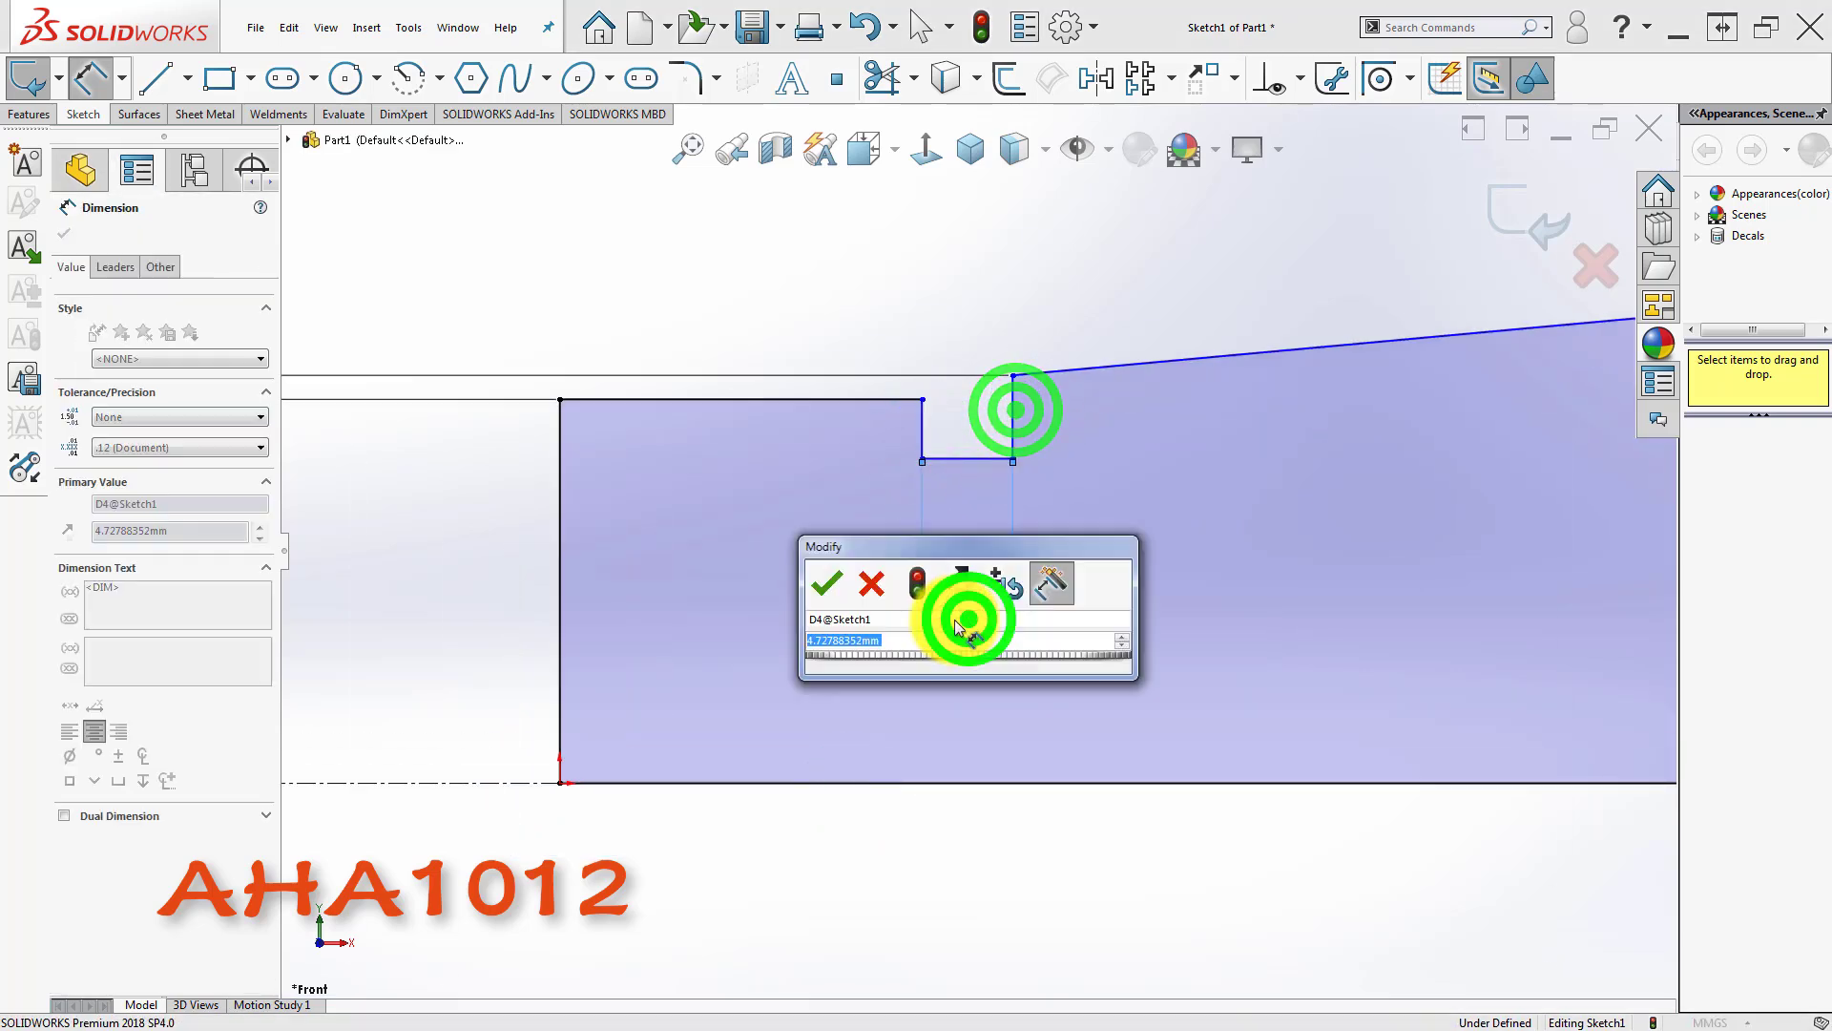
pyautogui.write('3')
pyautogui.press('Return')
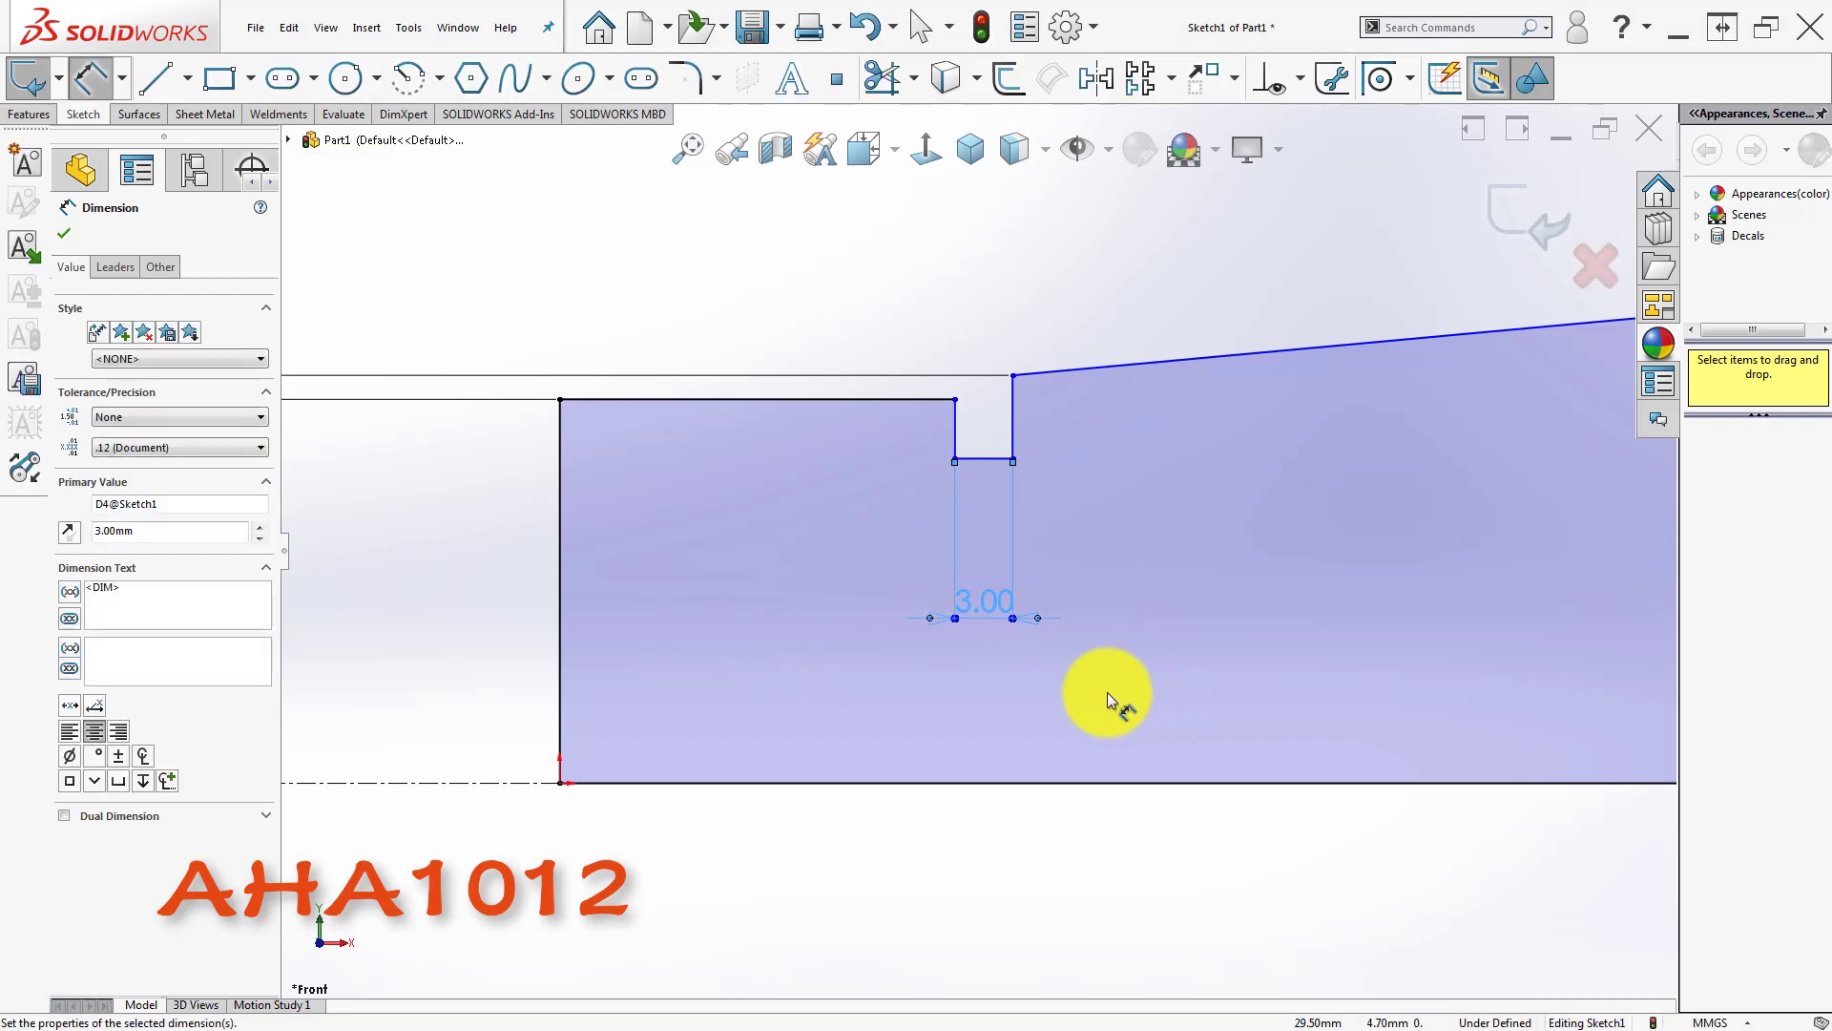
pyautogui.click(1083, 516)
# - Dimension the groove's floor about the centerline as a 37 mm diameter
pyautogui.click(985, 460)
pyautogui.scroll(5, 978, 516)
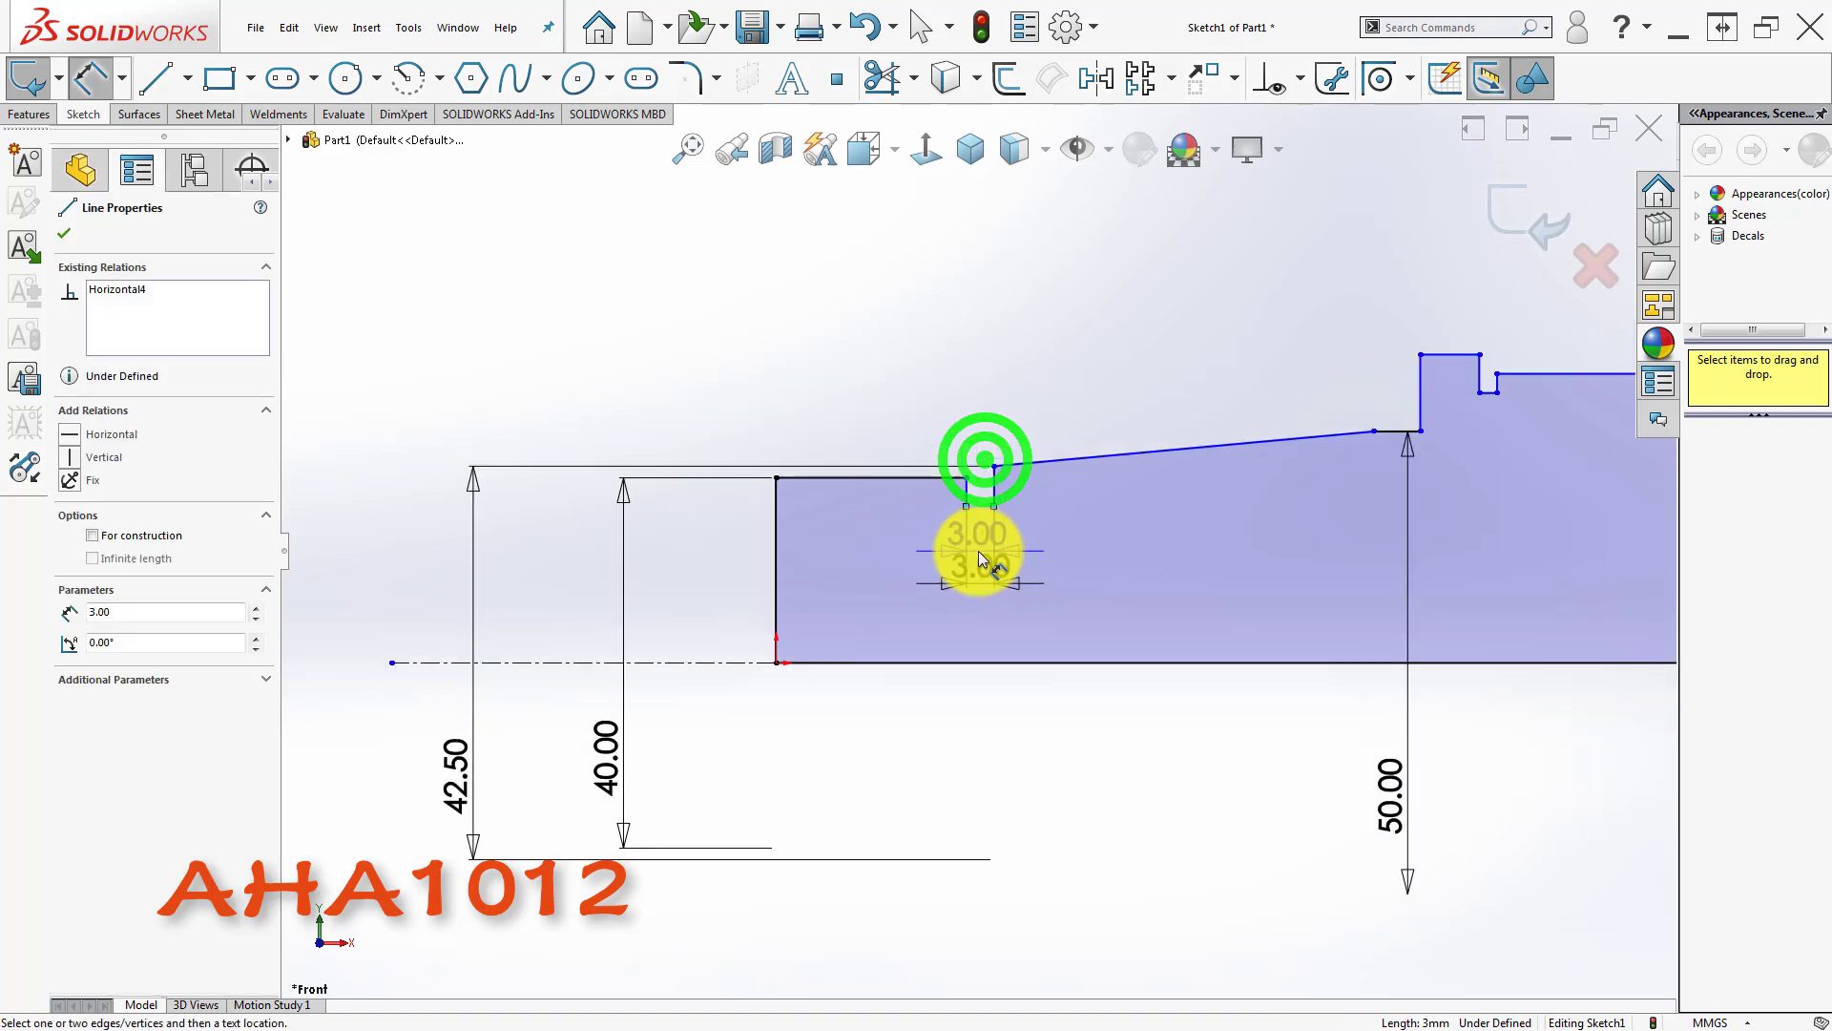
pyautogui.click(829, 606)
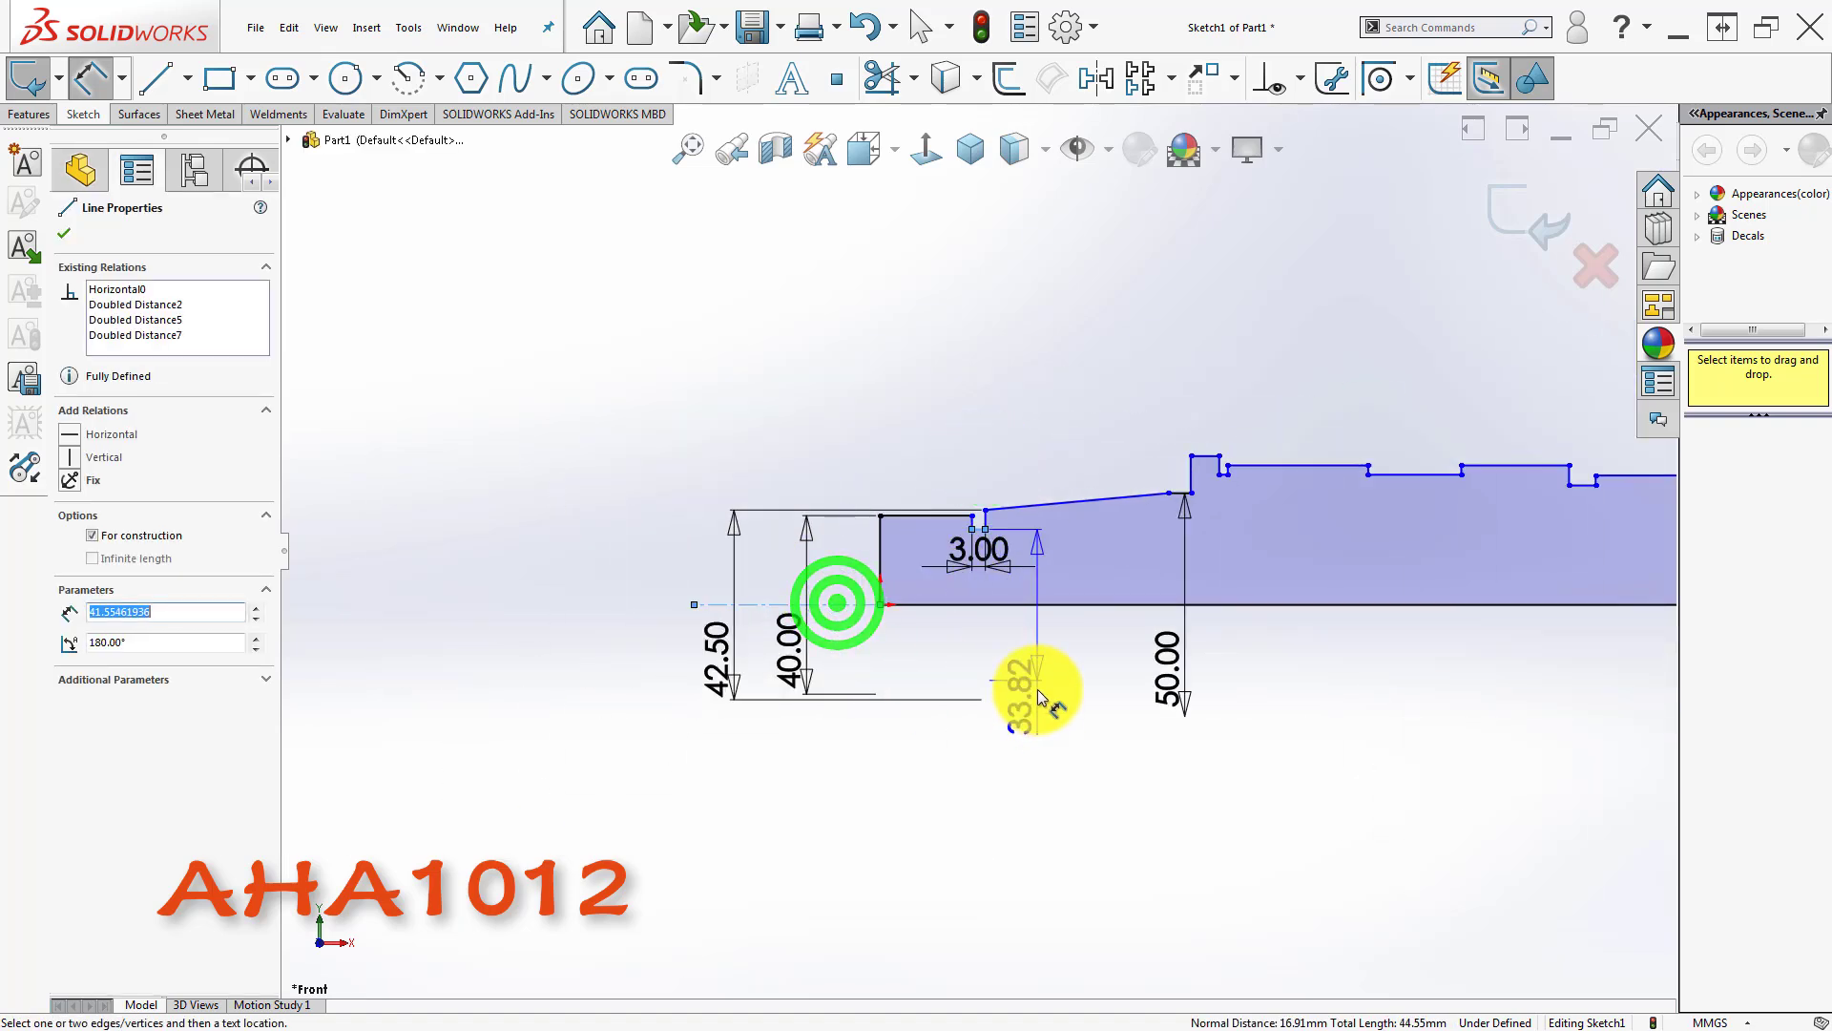
pyautogui.click(1040, 688)
pyautogui.write('3')
pyautogui.press('Return')
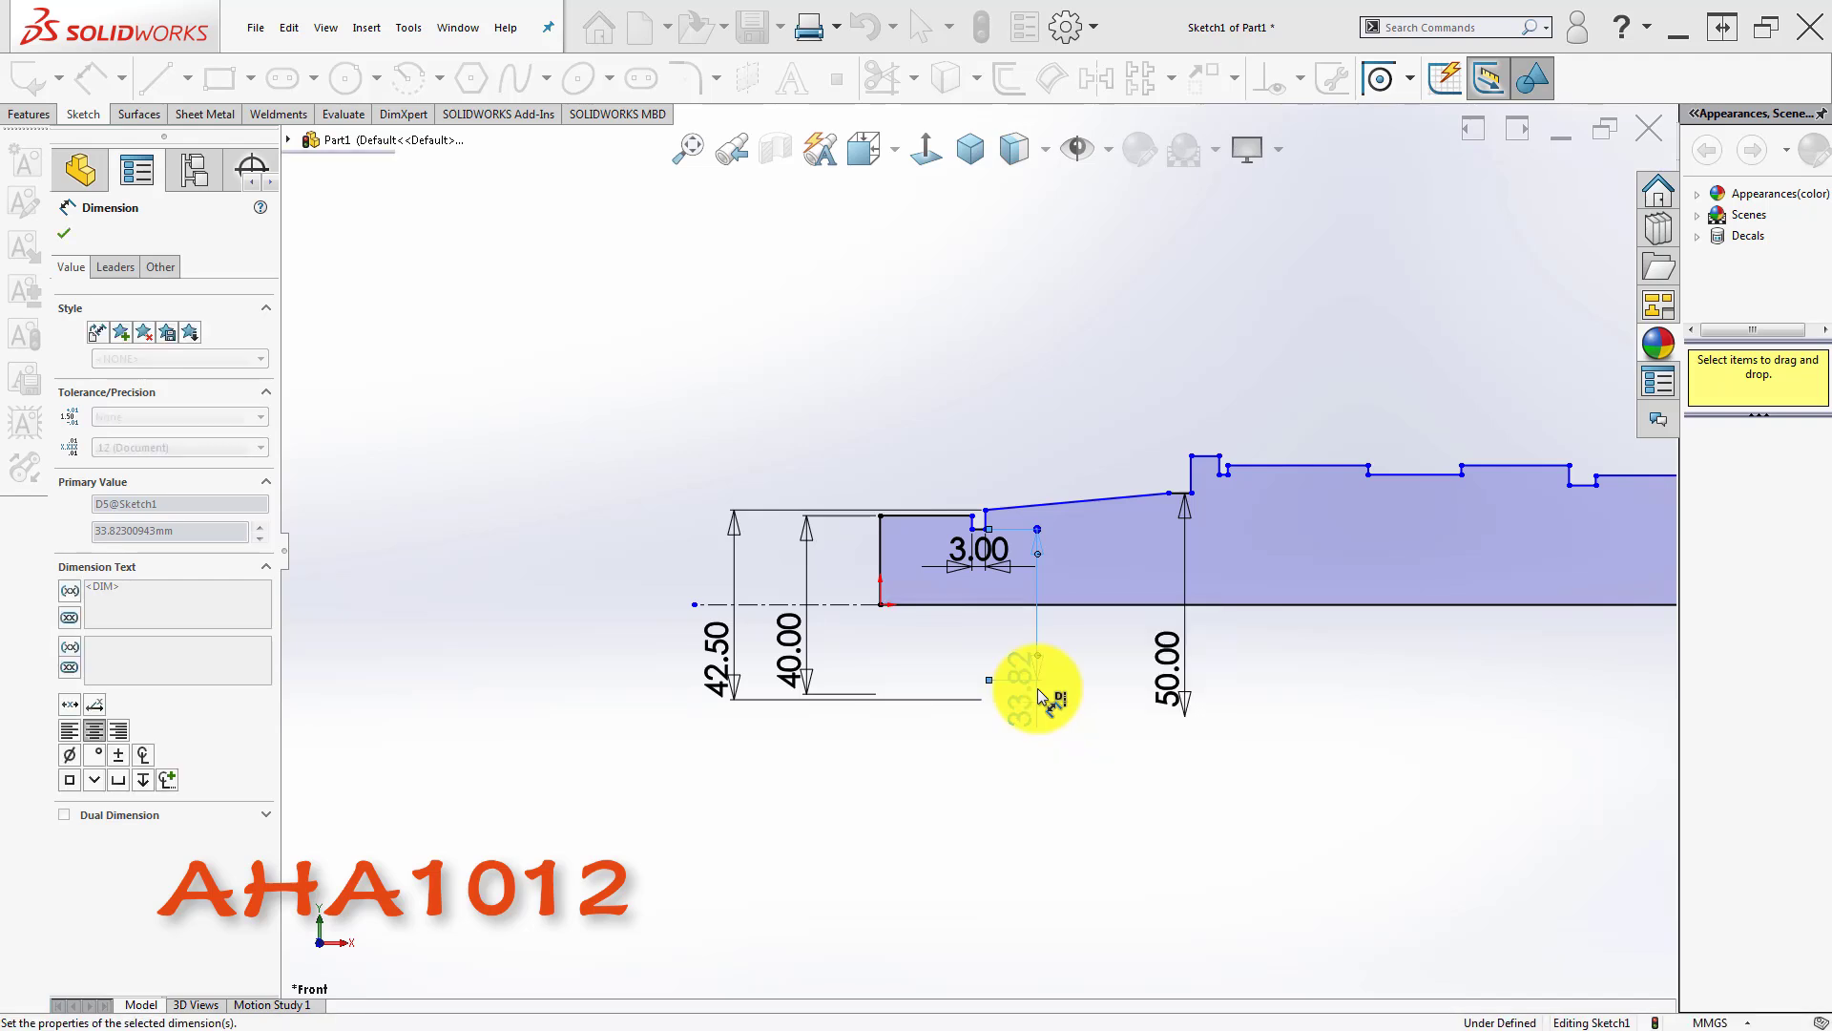
pyautogui.click(979, 368)
# - Dimension the horizontal distance from the shaft's end face at the origin to the groove's far wall as 30 mm
pyautogui.scroll(3, 1084, 487)
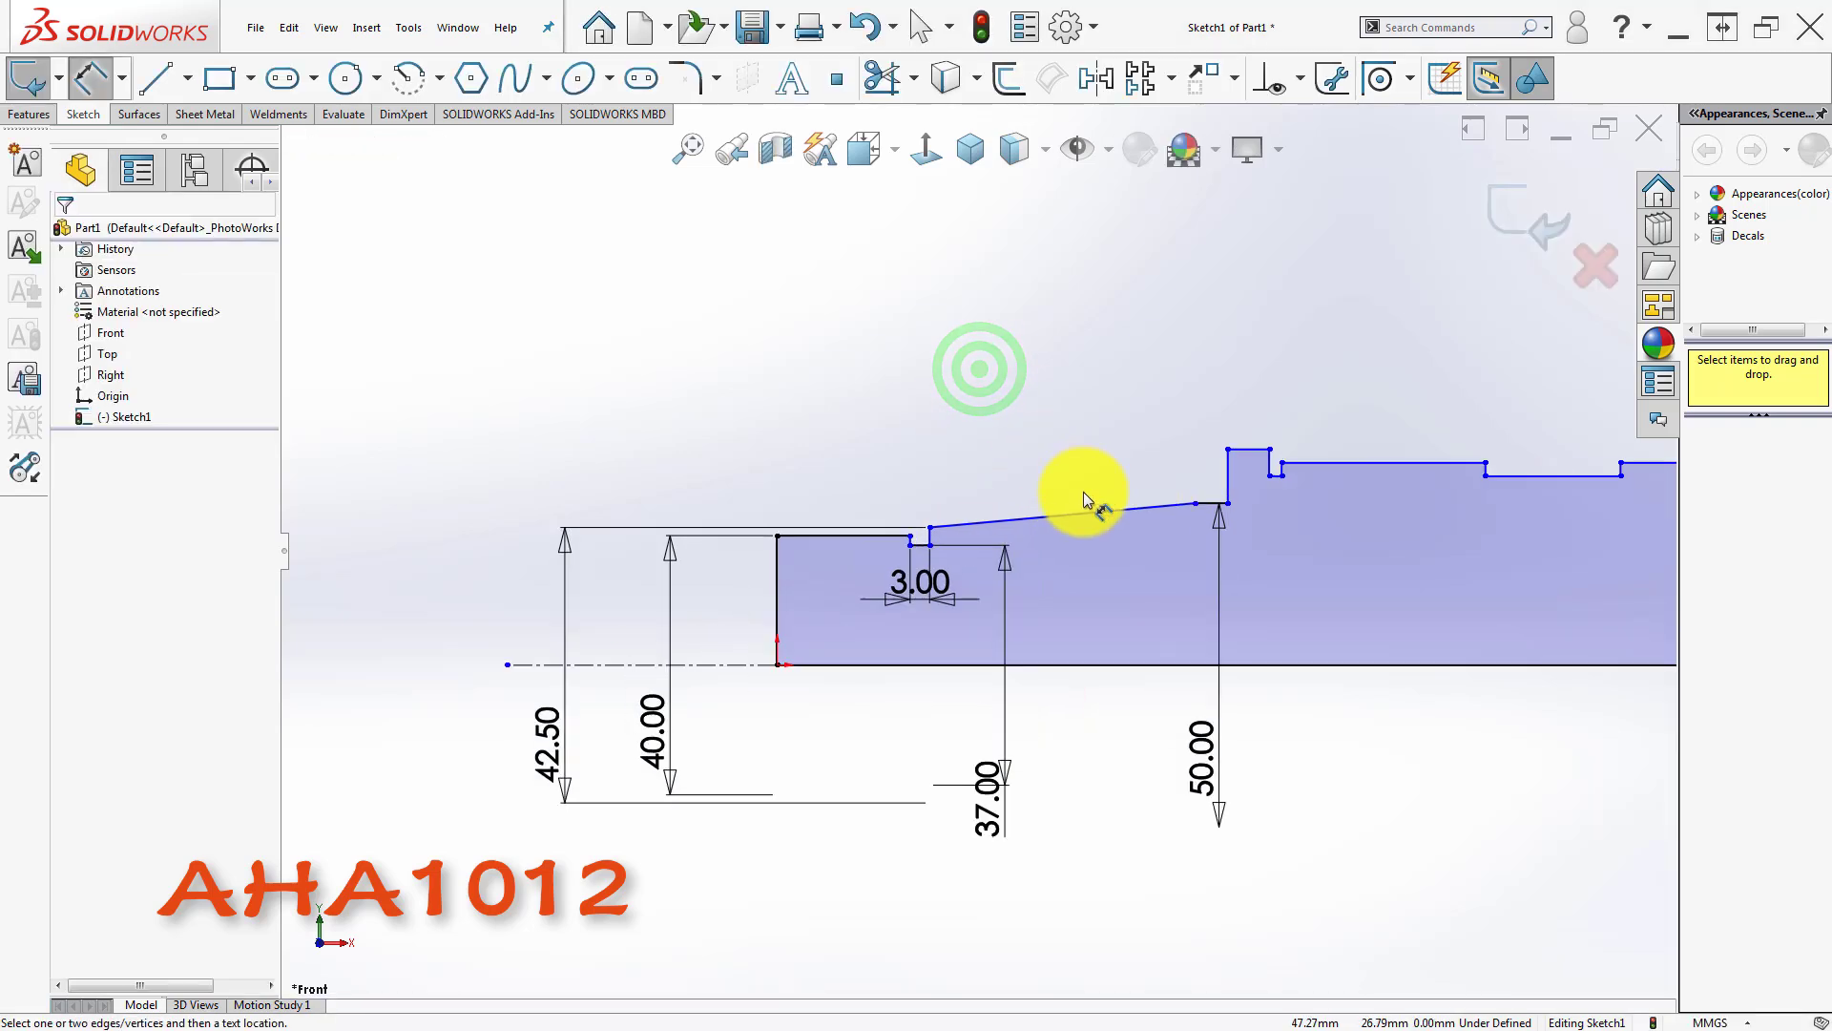
pyautogui.scroll(2, 1130, 514)
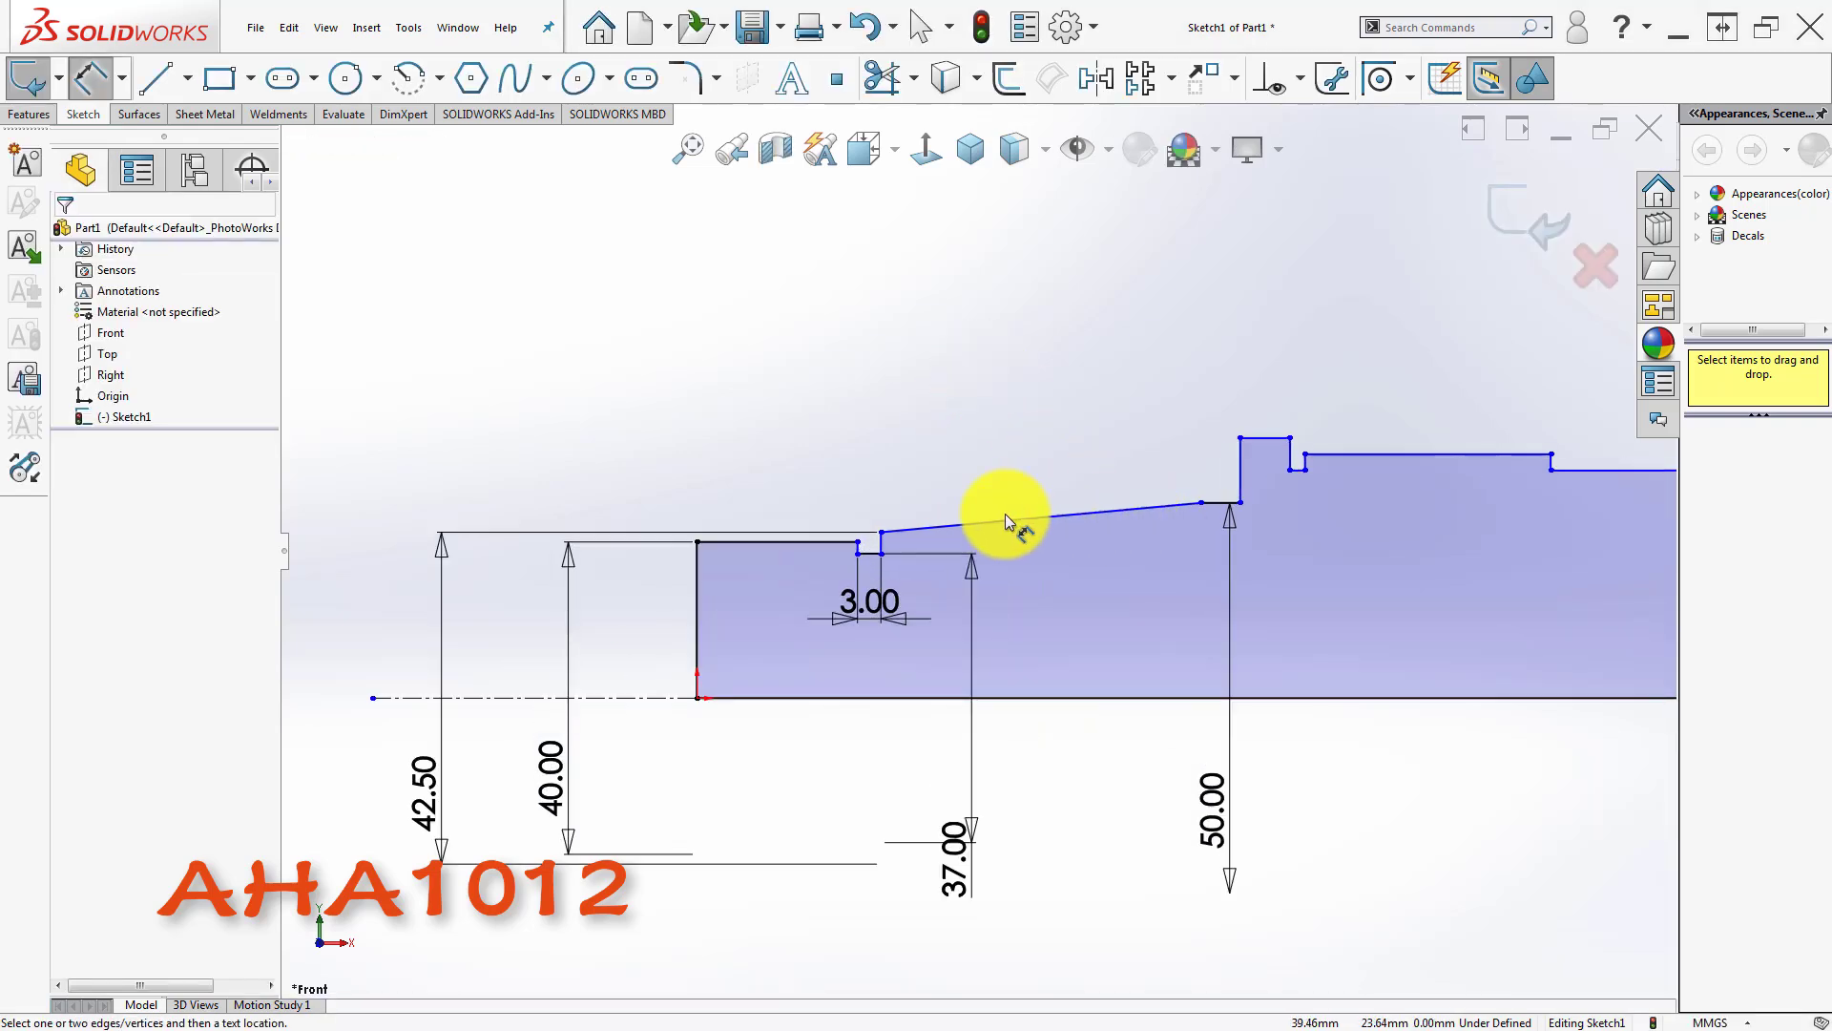
pyautogui.scroll(2, 850, 560)
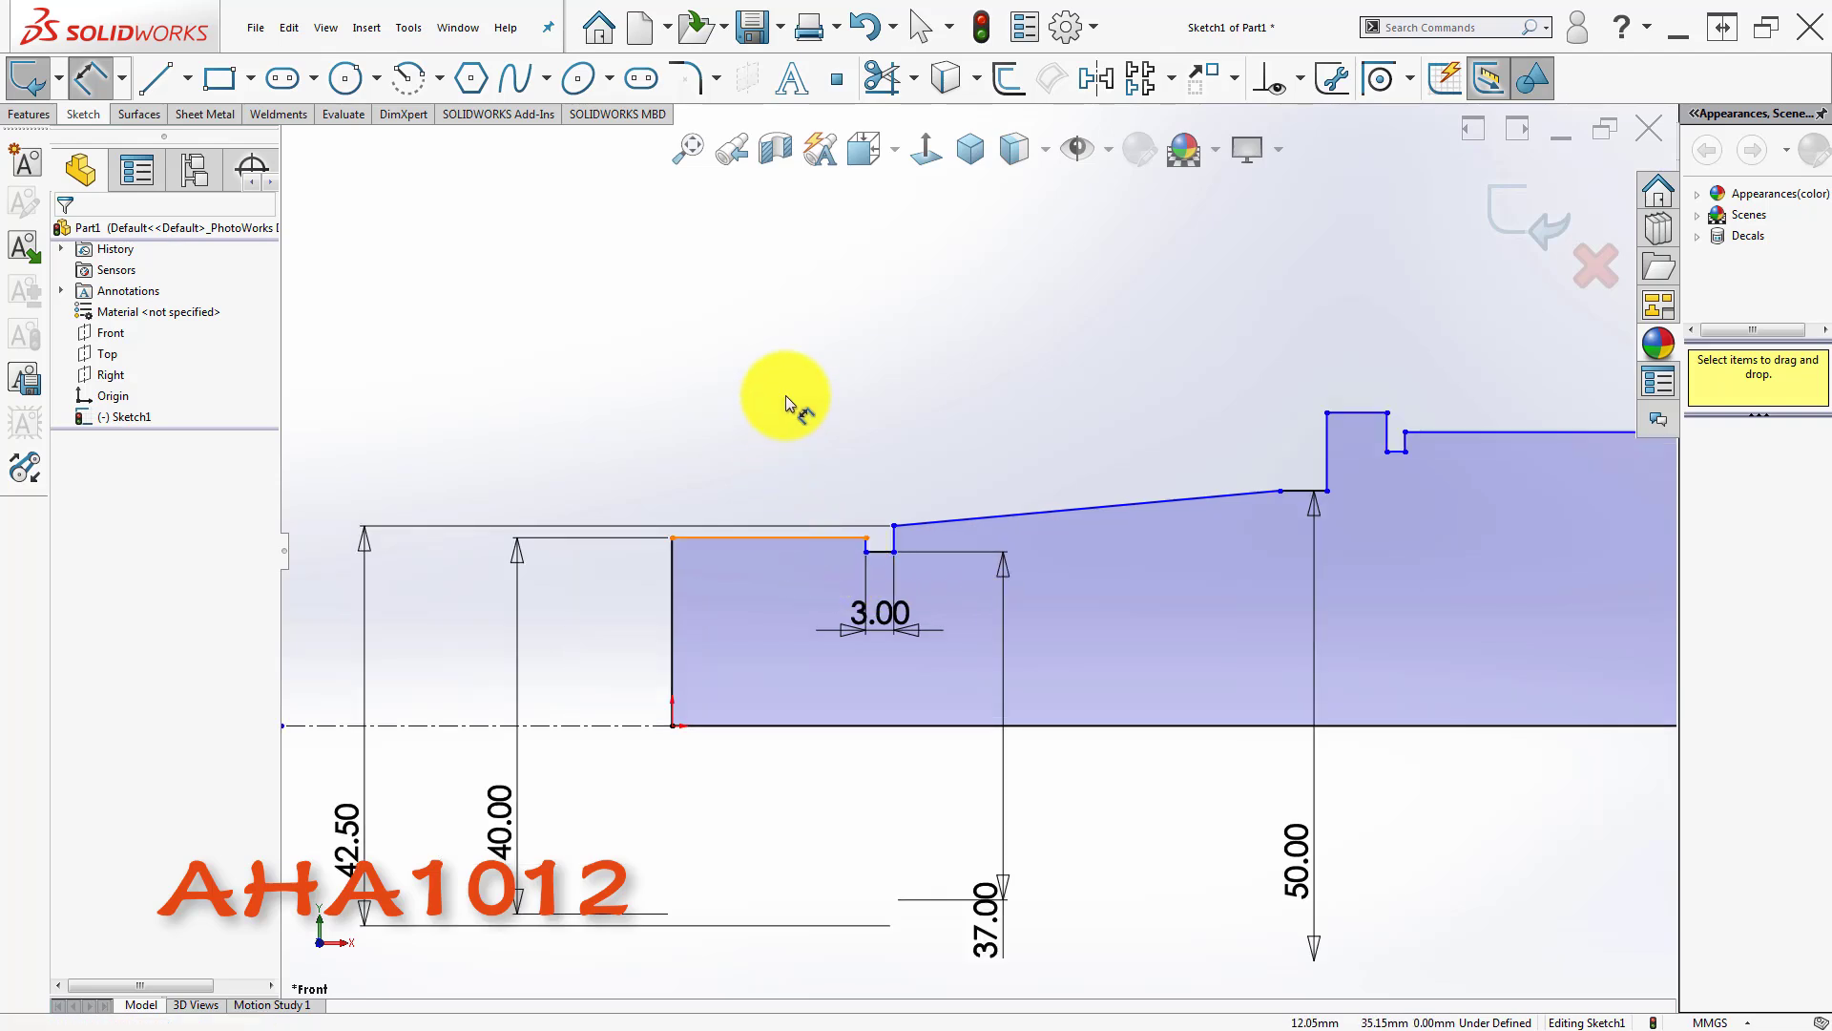
pyautogui.scroll(2, 749, 411)
pyautogui.scroll(2, 793, 432)
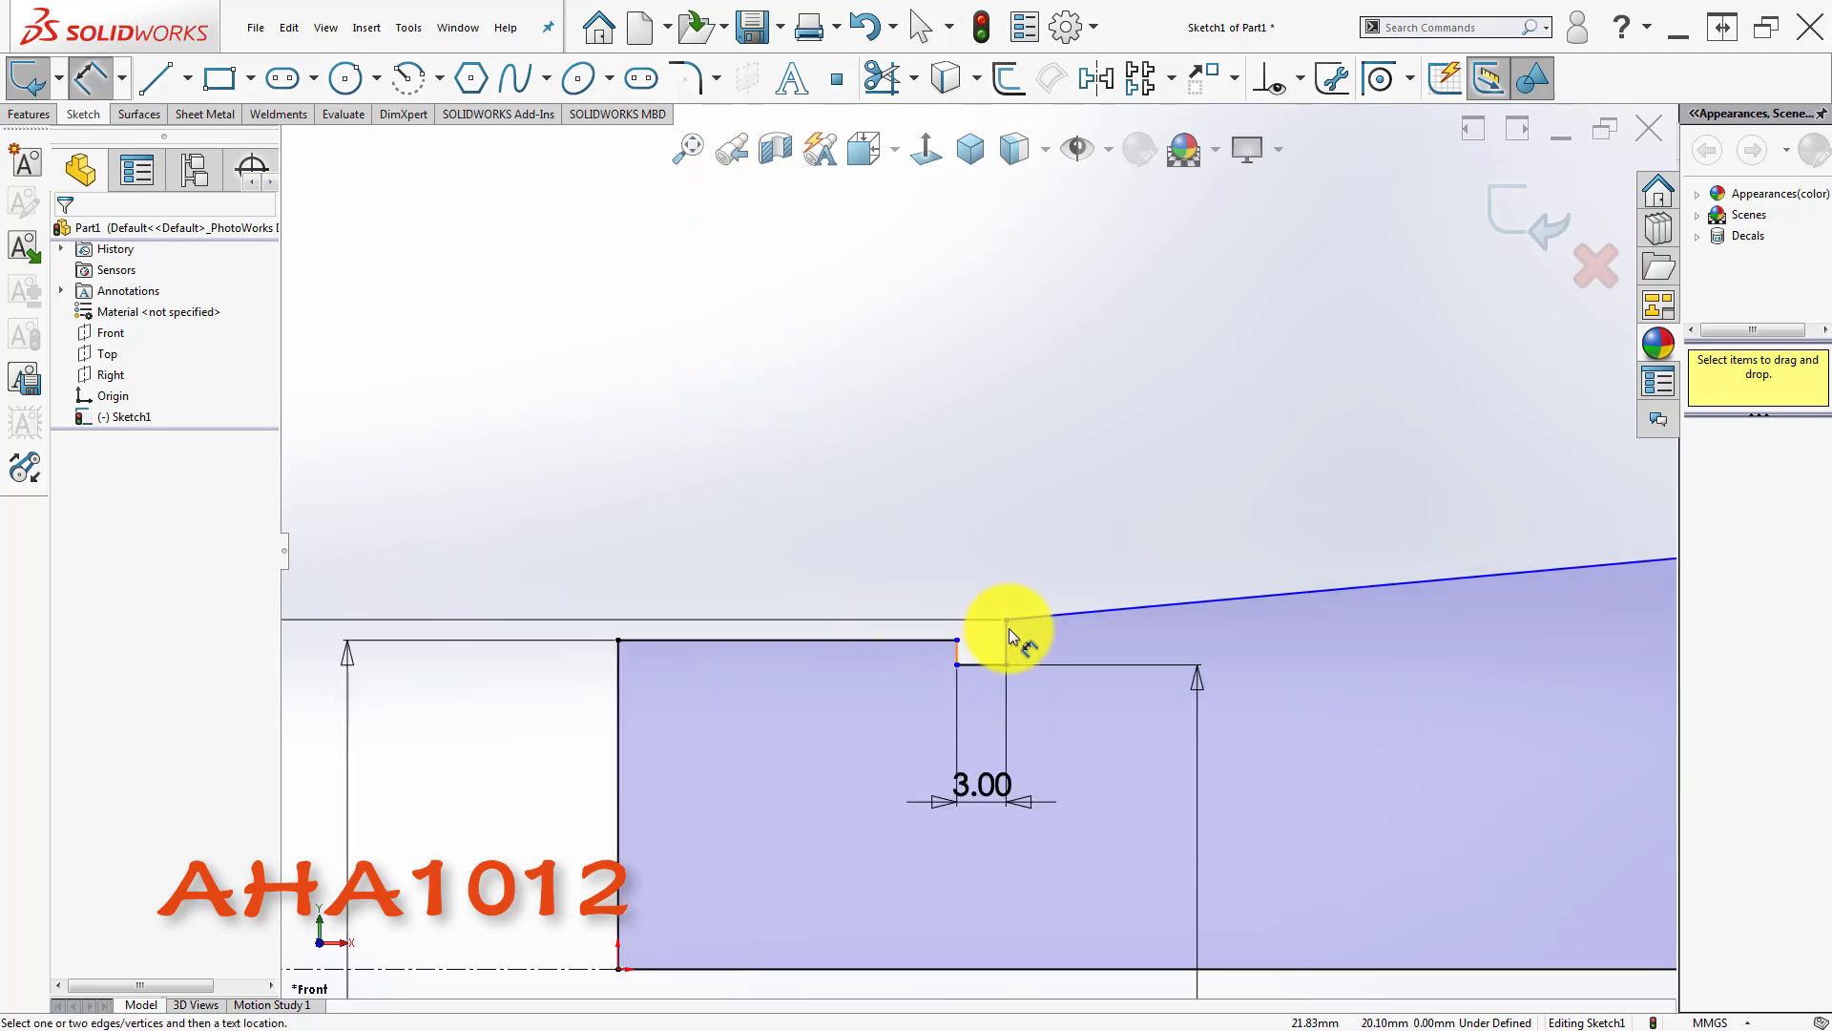
pyautogui.click(1006, 641)
pyautogui.click(622, 707)
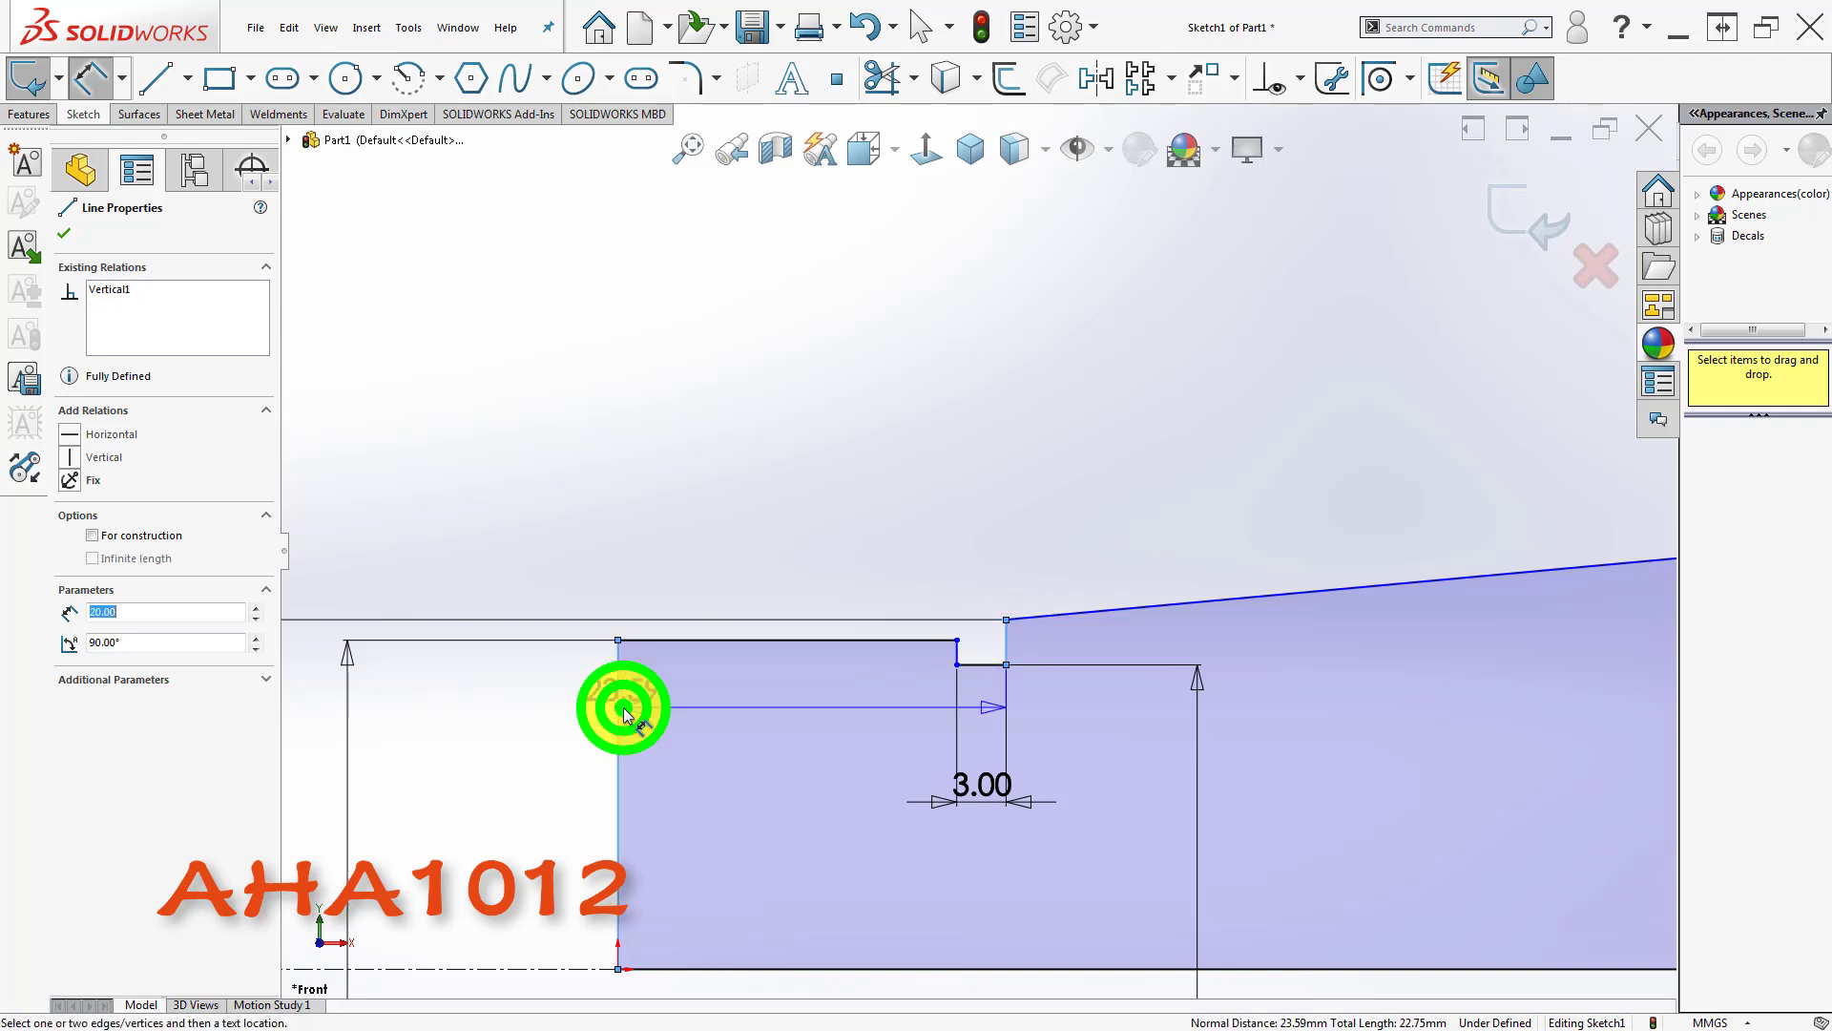
pyautogui.click(861, 500)
pyautogui.write('30')
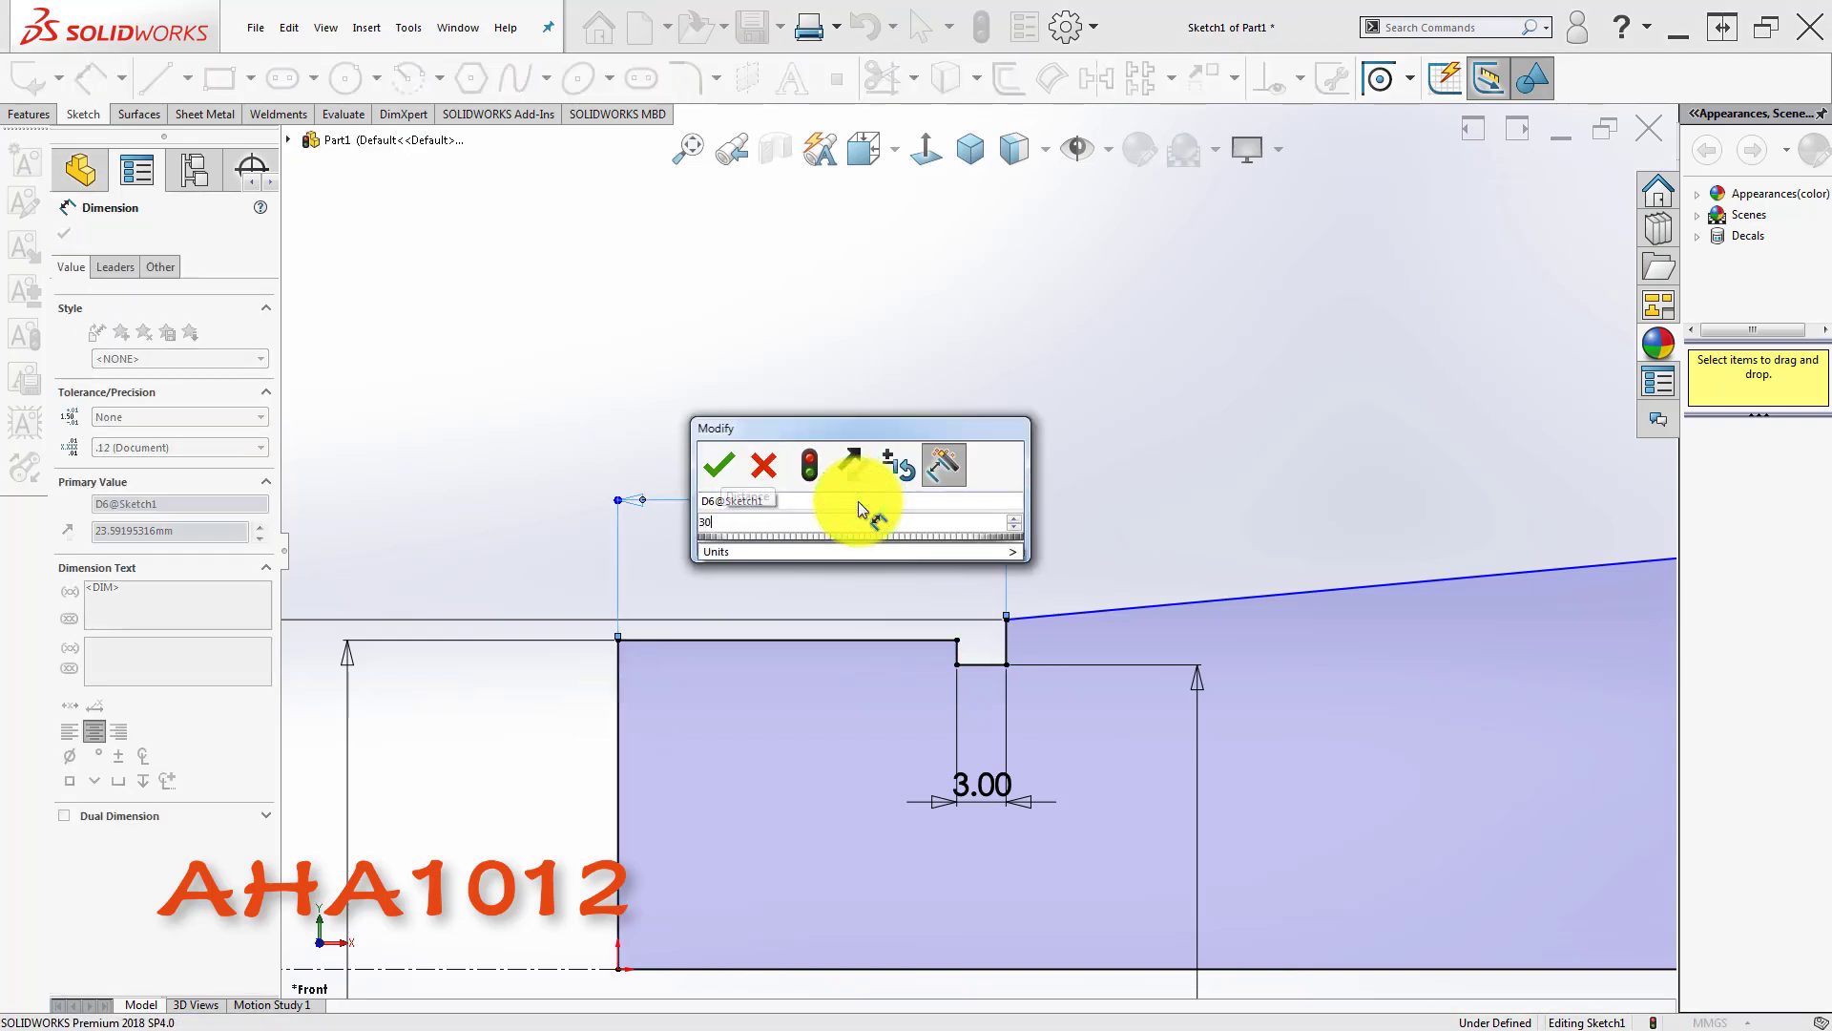
pyautogui.press('Return')
pyautogui.click(1131, 340)
# - Draw a horizontal construction centerline about 6.6 mm long in the empty area above the first shoulder
pyautogui.scroll(-3, 1048, 474)
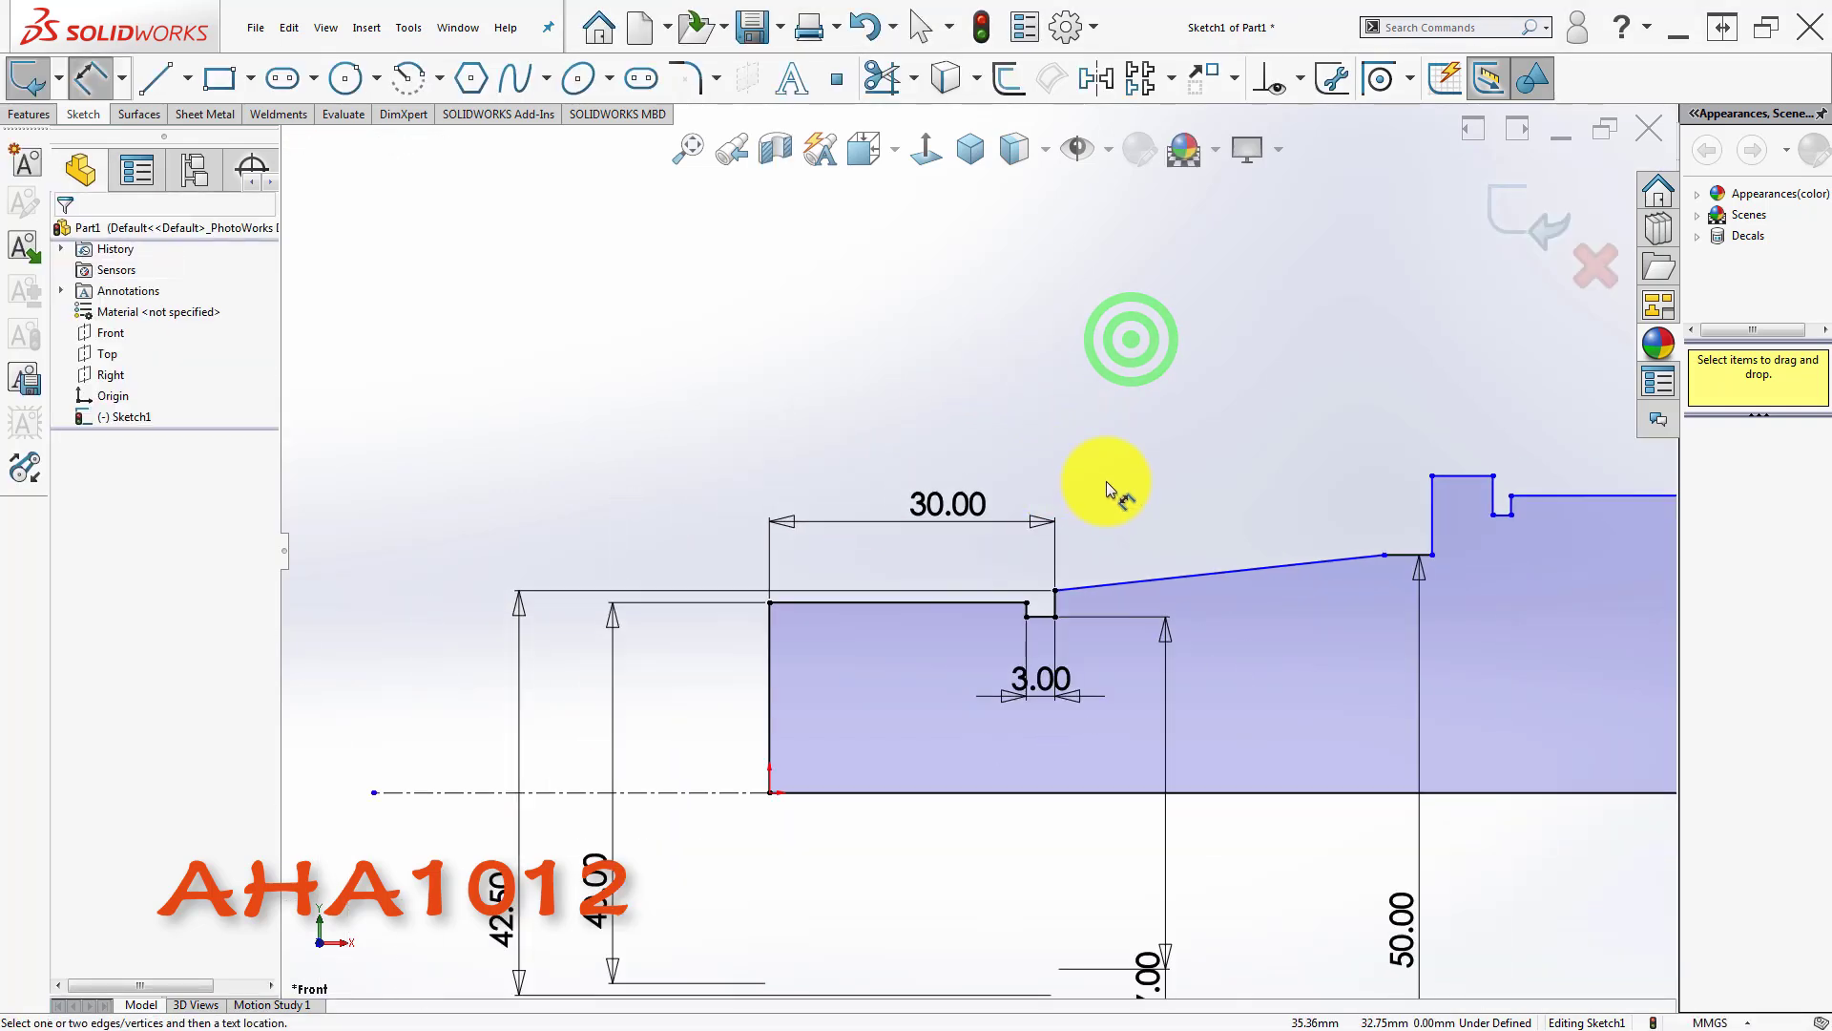
pyautogui.scroll(-2, 1160, 495)
pyautogui.scroll(3, 1231, 567)
pyautogui.scroll(-3, 948, 670)
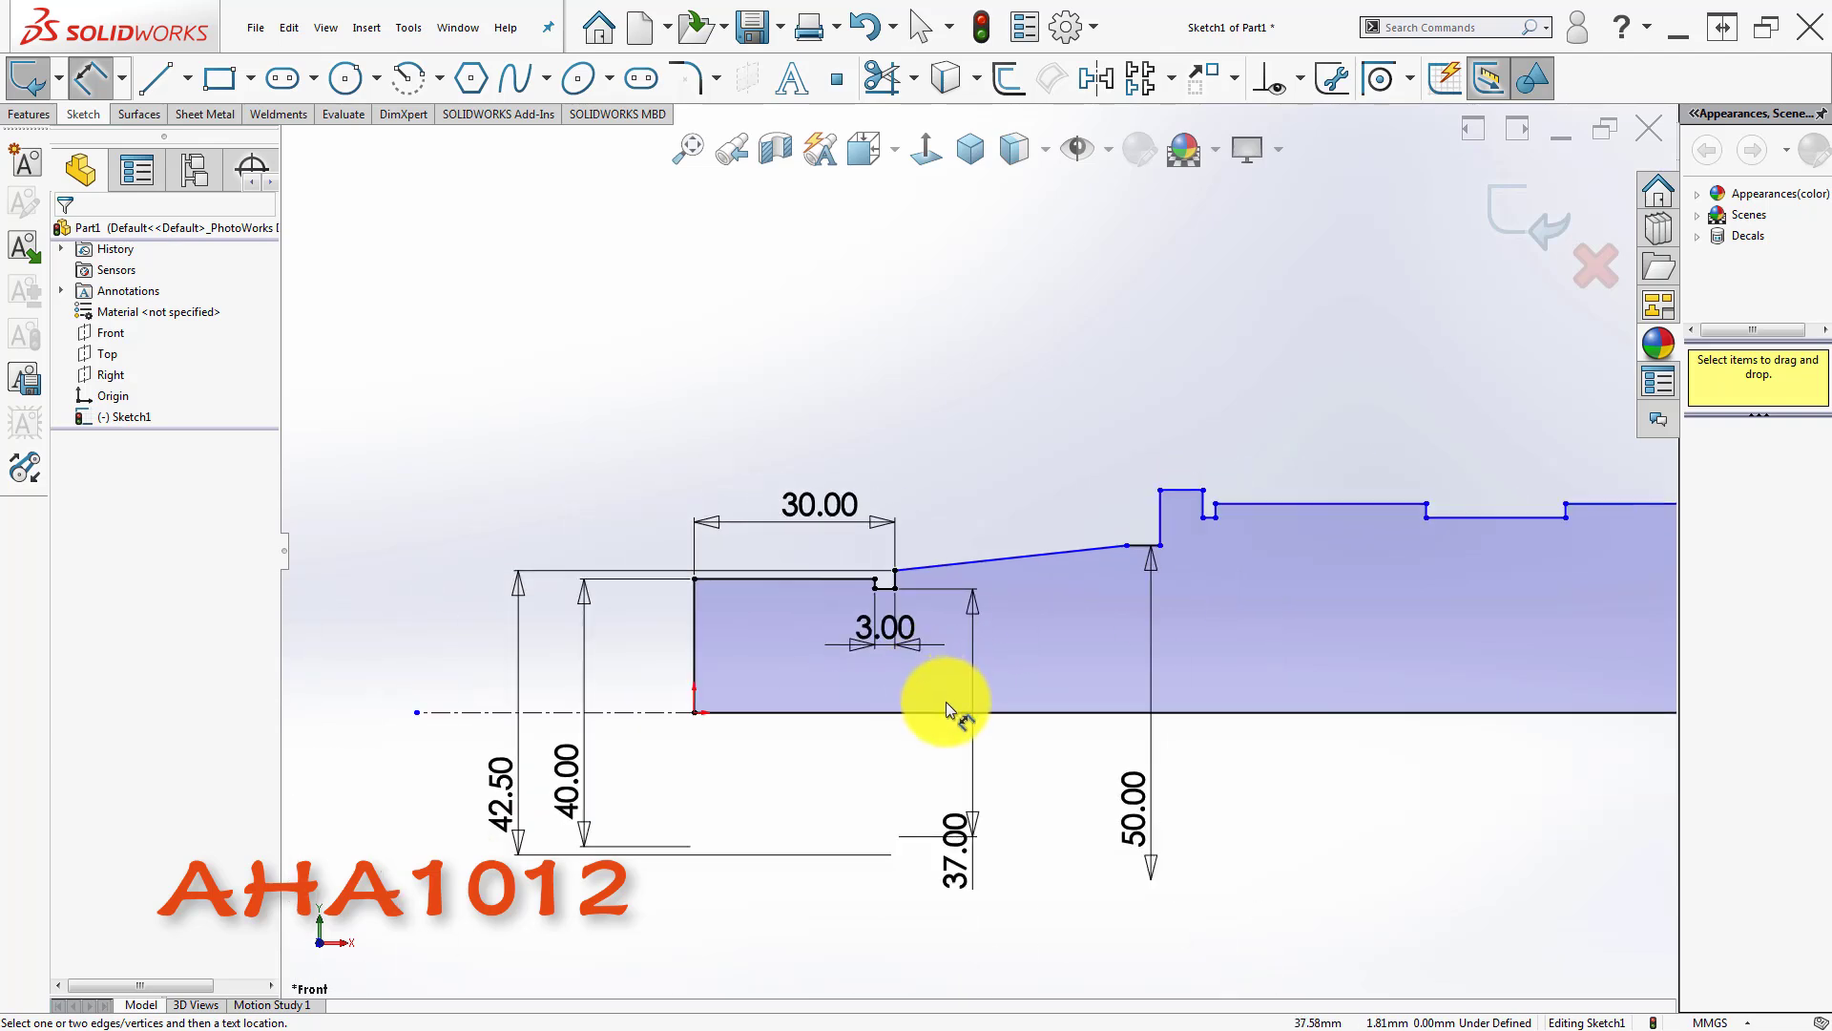
pyautogui.scroll(2, 1061, 701)
pyautogui.scroll(-2, 1061, 701)
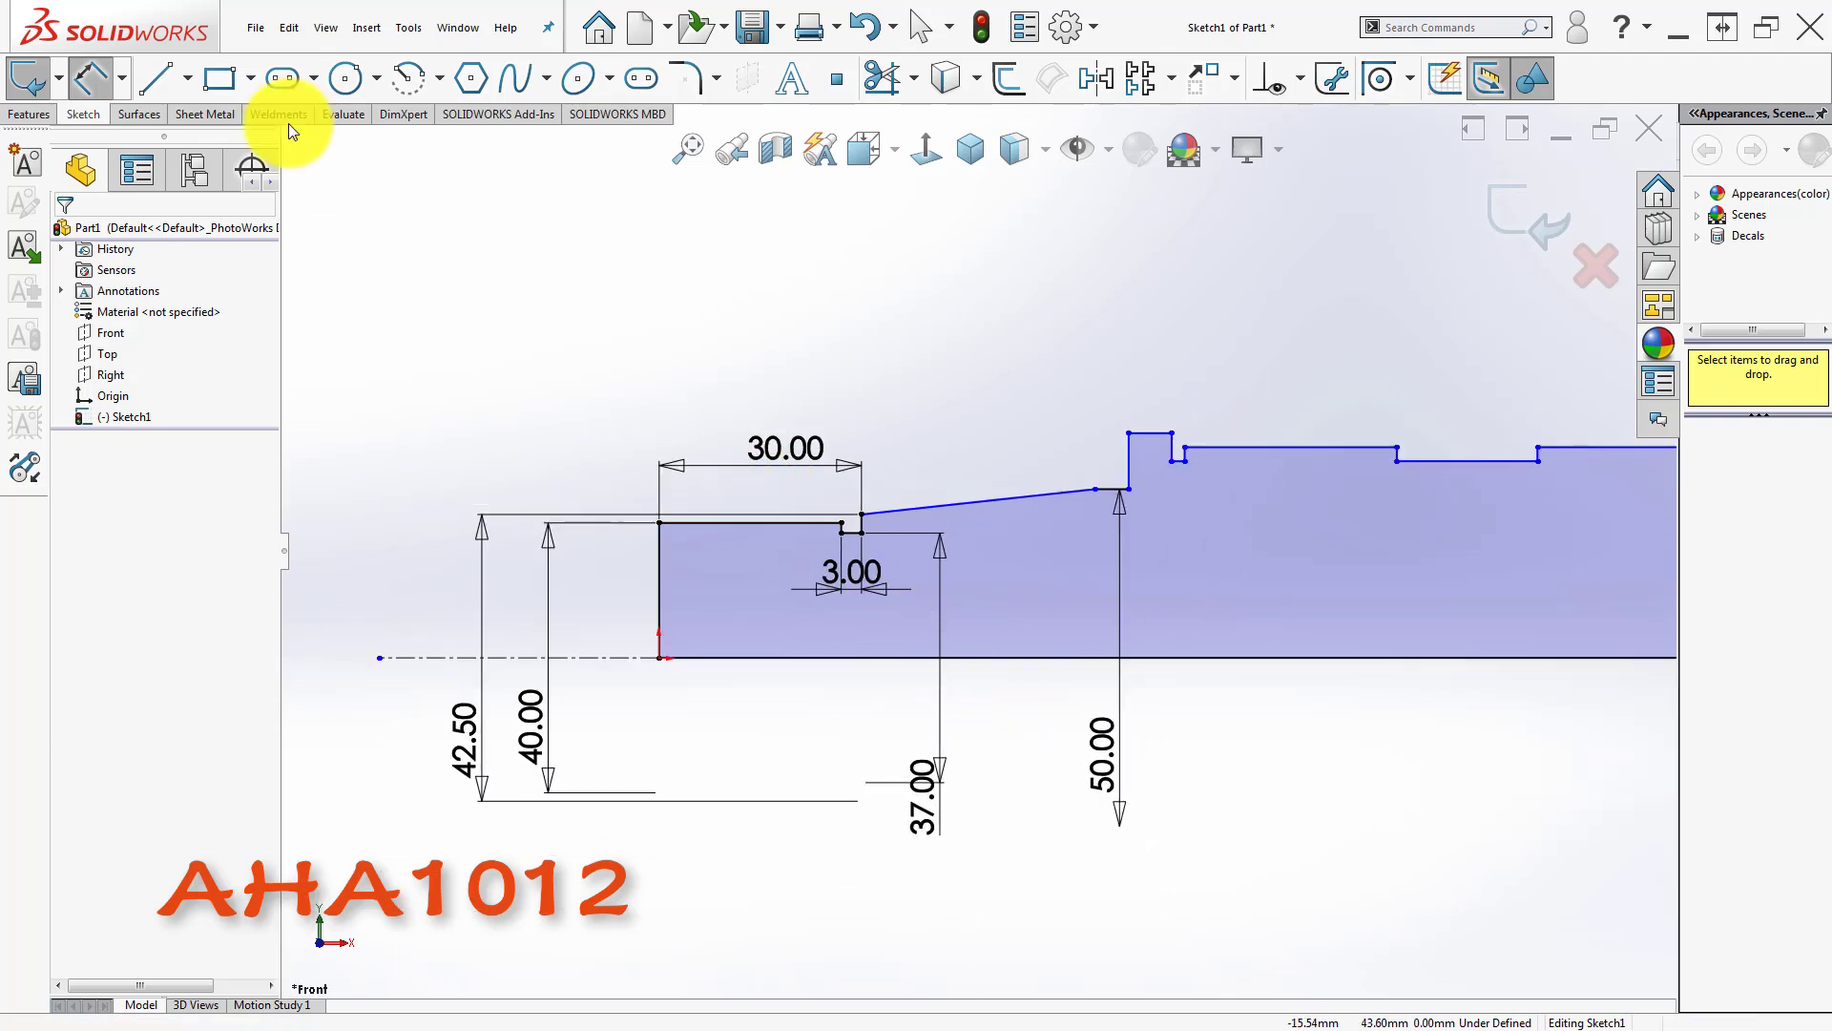
pyautogui.click(188, 77)
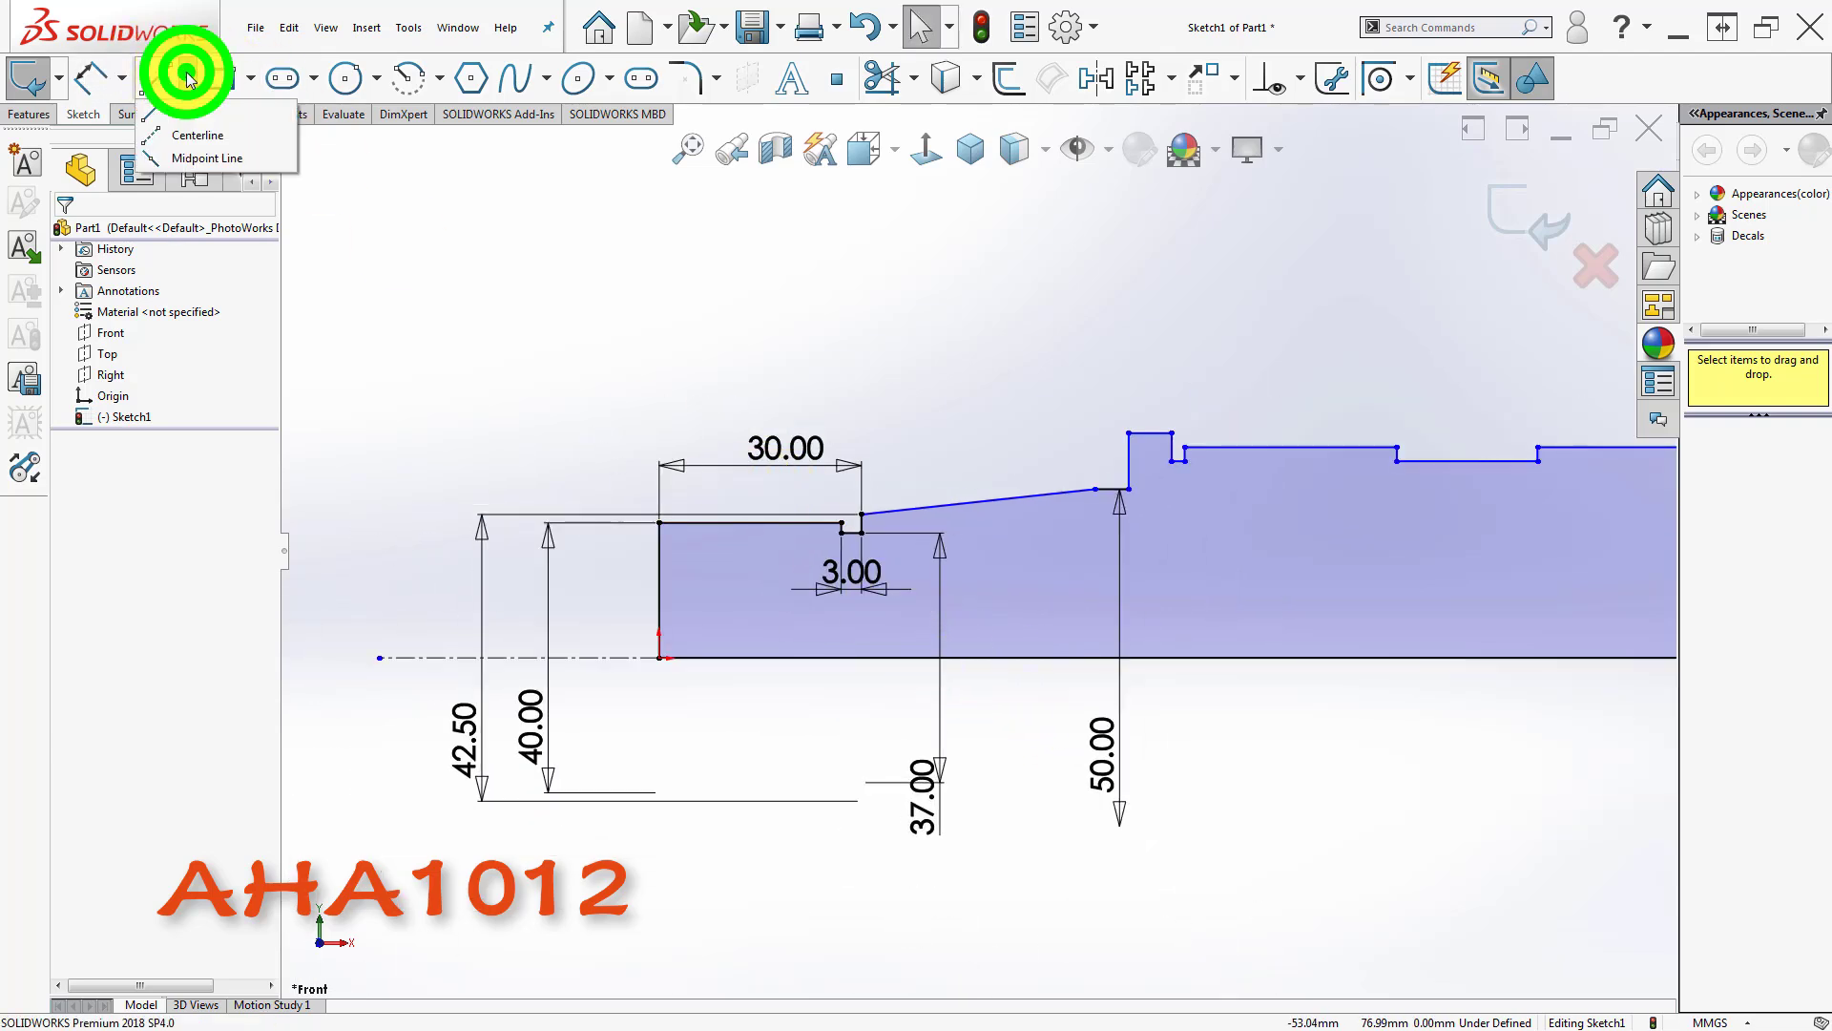
pyautogui.click(196, 138)
pyautogui.click(802, 299)
pyautogui.click(843, 297)
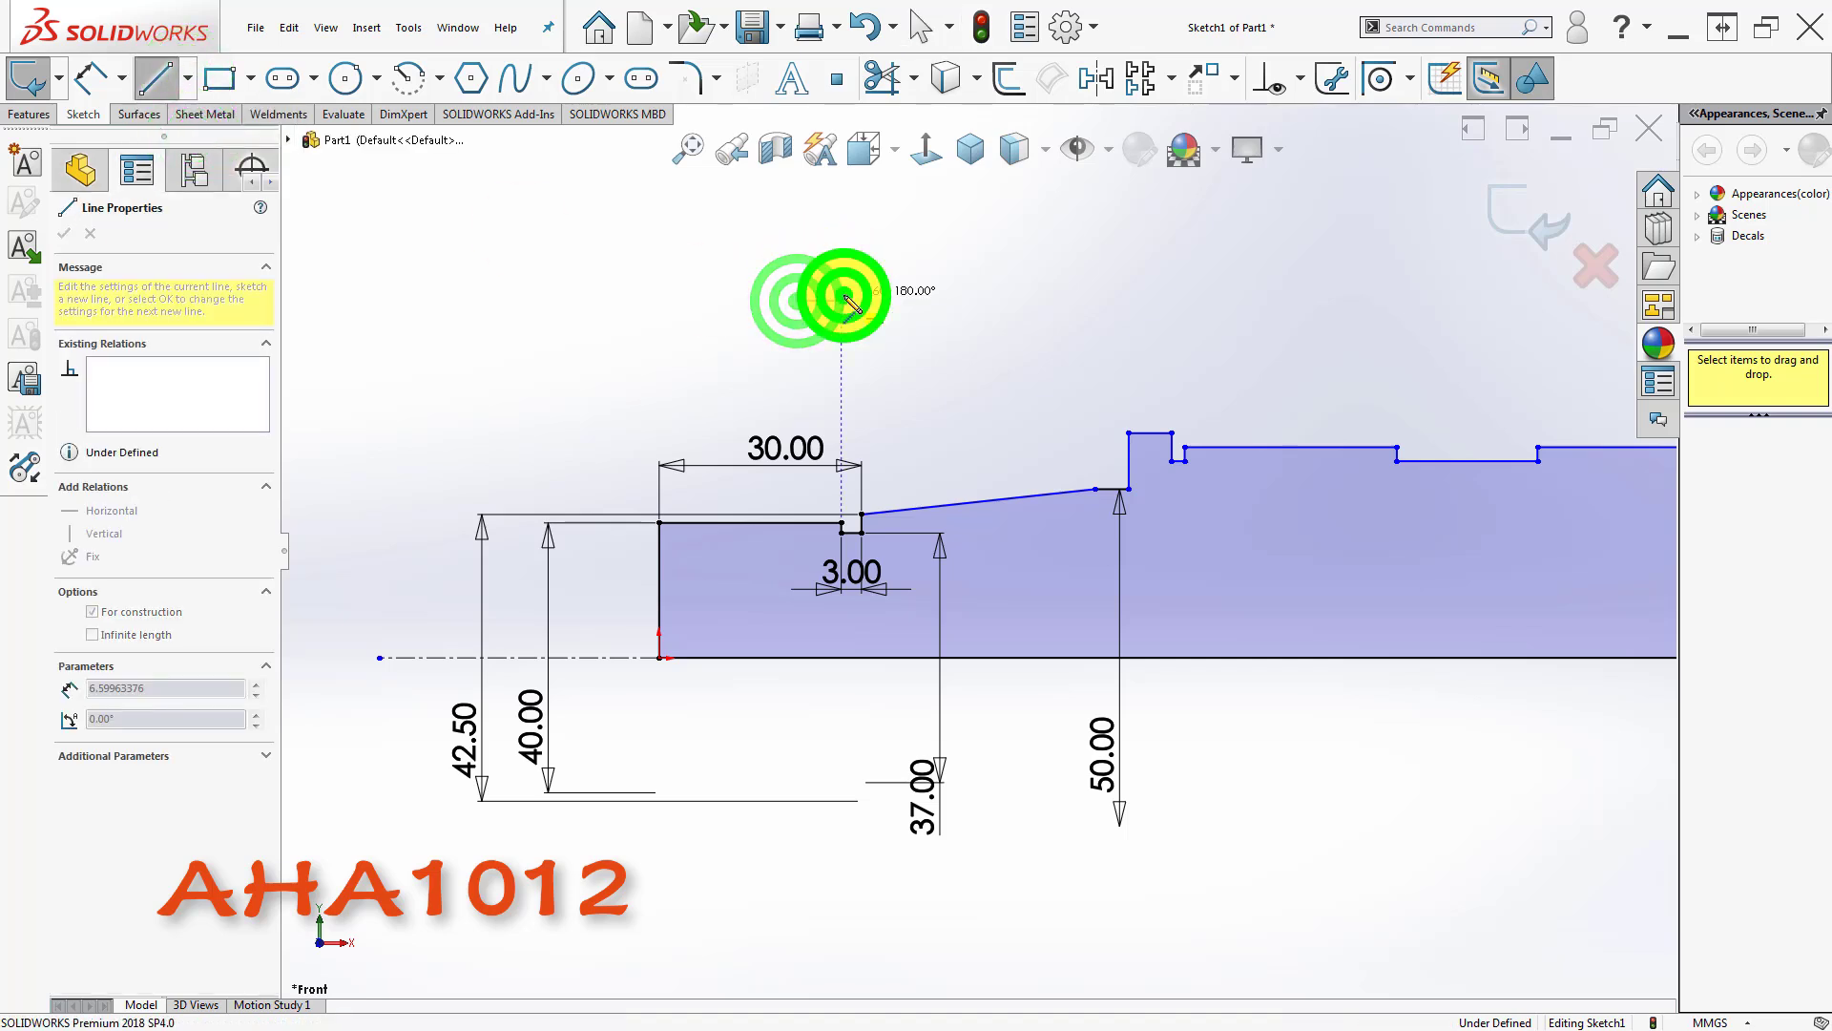
pyautogui.doubleClick(779, 245)
# - Draw a vertical centerline about 15.3 mm tall from the base line's midpoint and connect its top to both base ends with centerlines
pyautogui.click(820, 299)
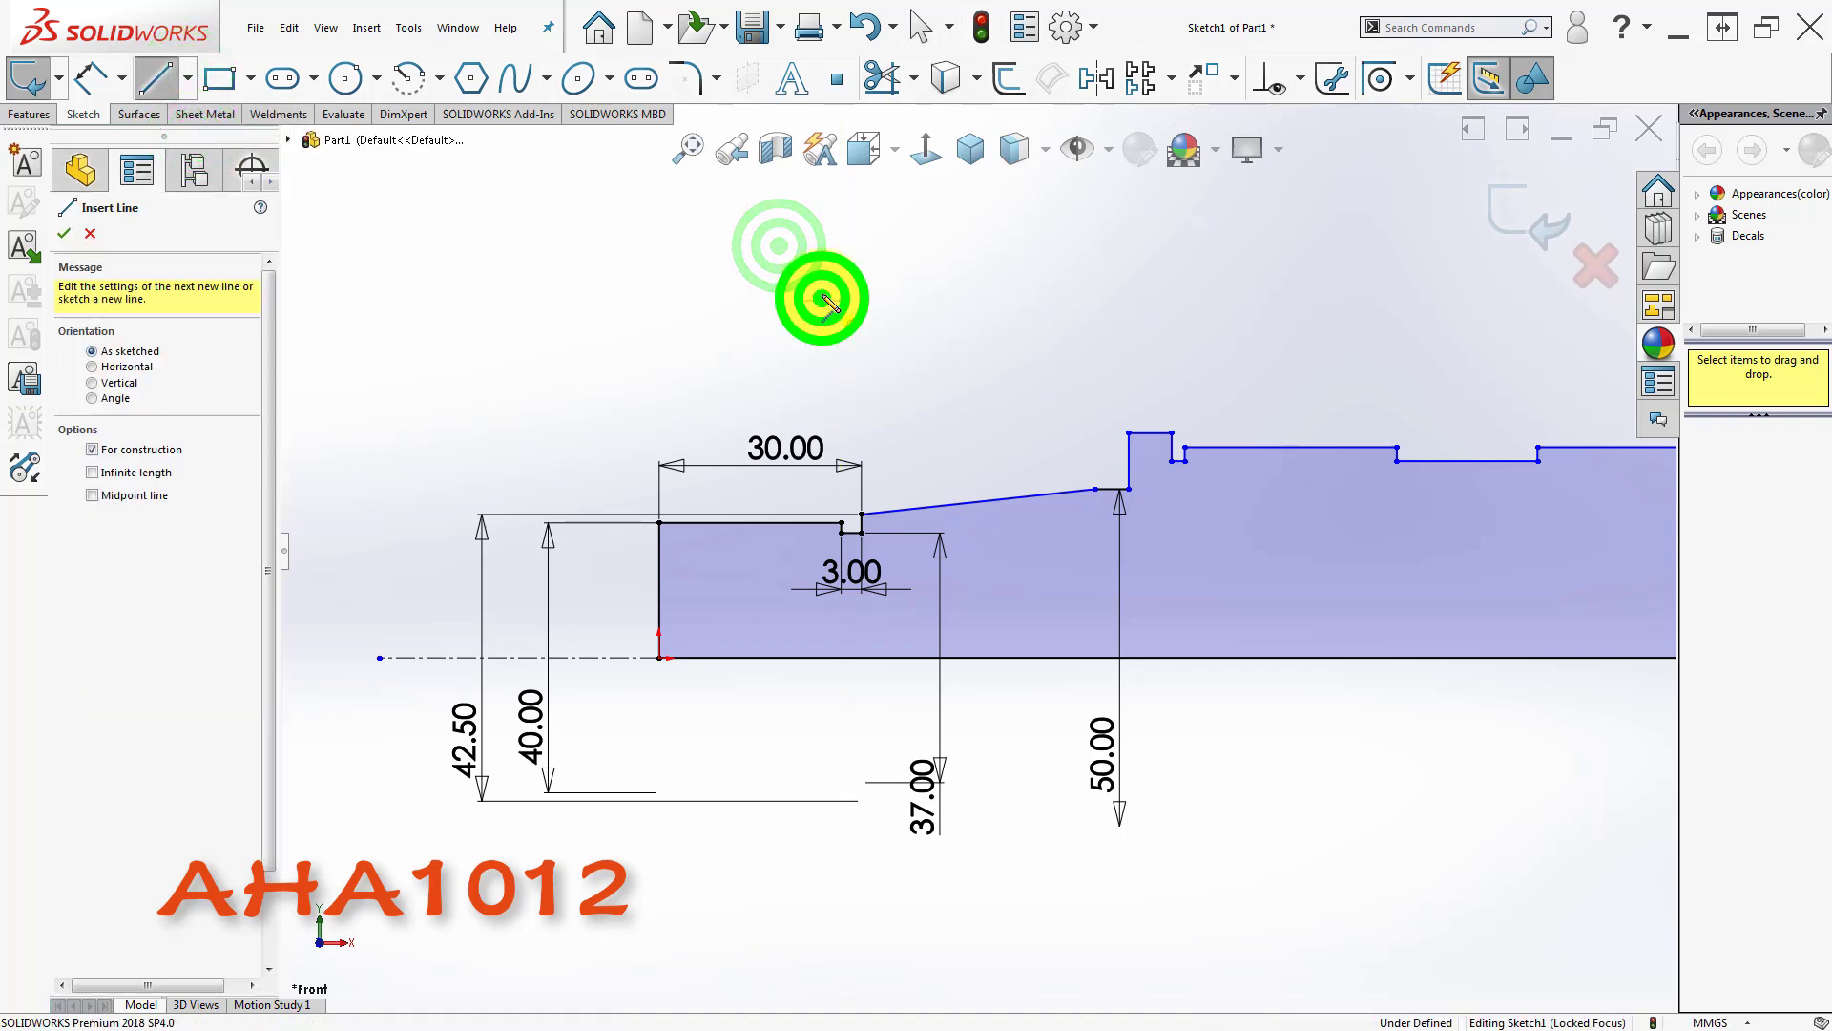
pyautogui.click(819, 197)
pyautogui.click(799, 301)
pyautogui.click(667, 334)
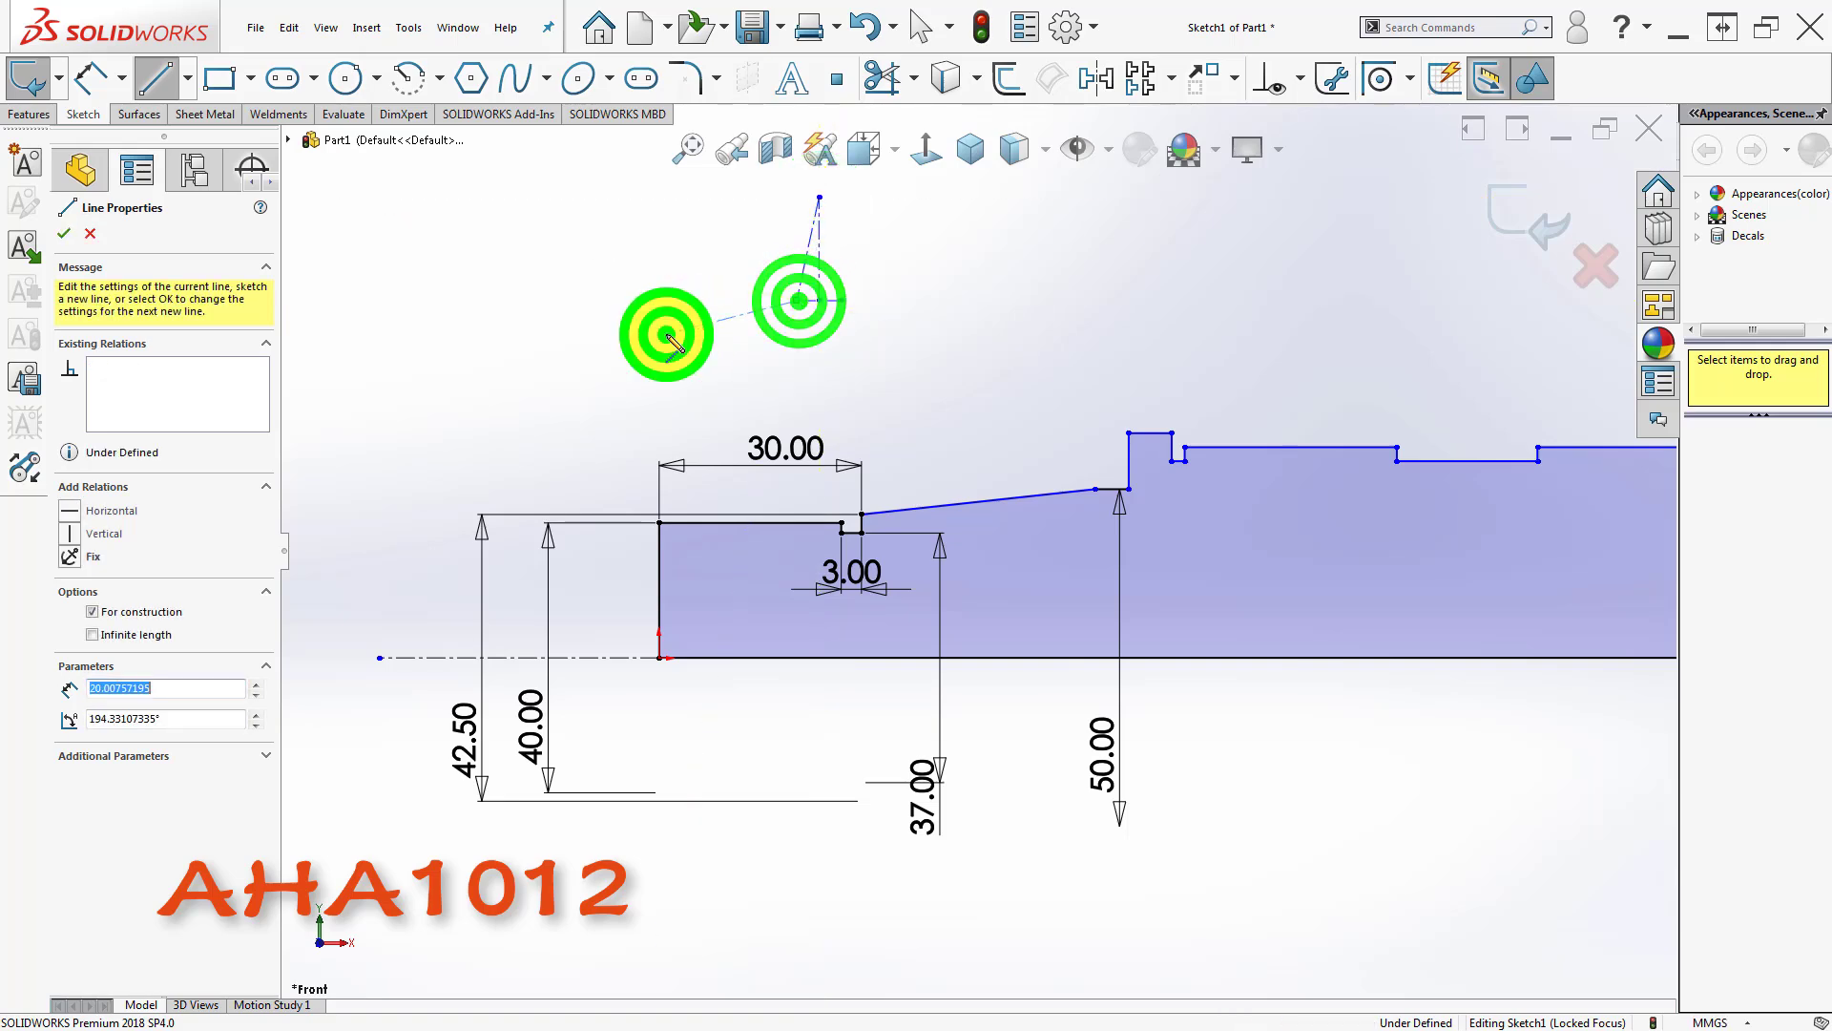
pyautogui.click(666, 334)
pyautogui.click(819, 202)
pyautogui.click(845, 304)
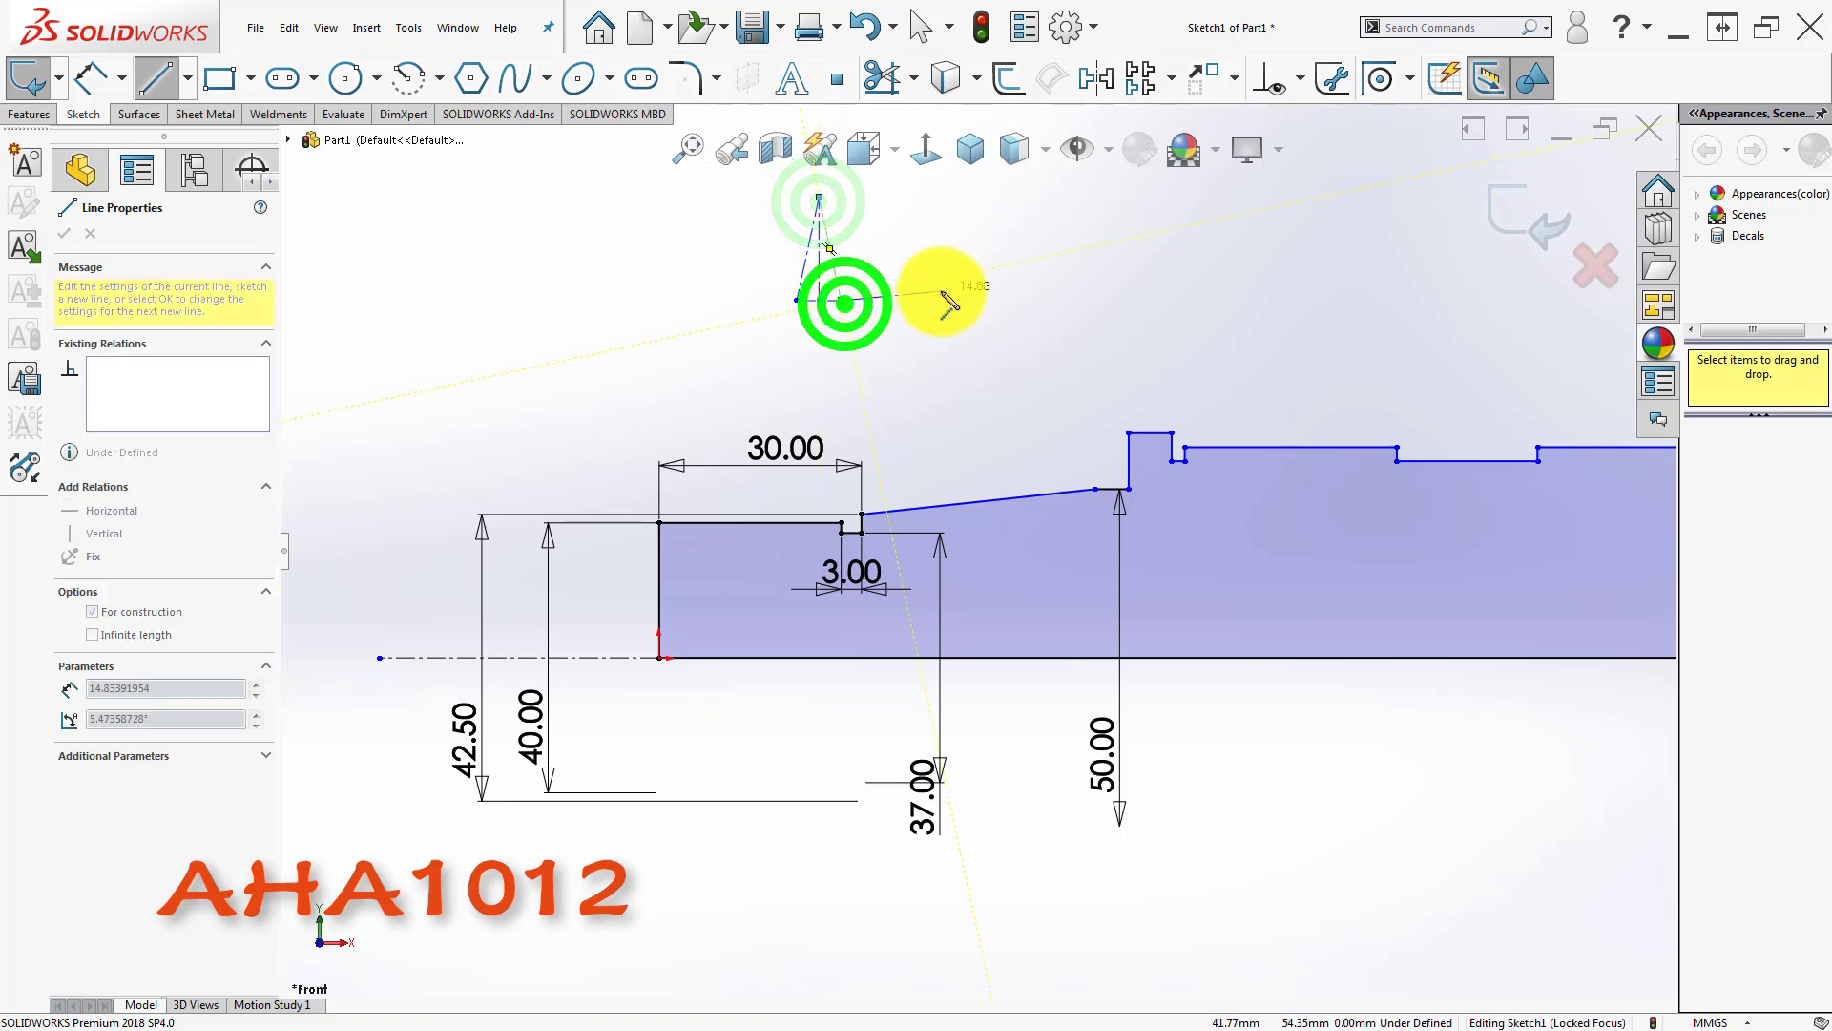
pyautogui.press('Escape')
# - Dimension the base of the construction triangle as 1 mm
pyautogui.scroll(2, 933, 290)
pyautogui.press('d')
pyautogui.scroll(-4, 872, 489)
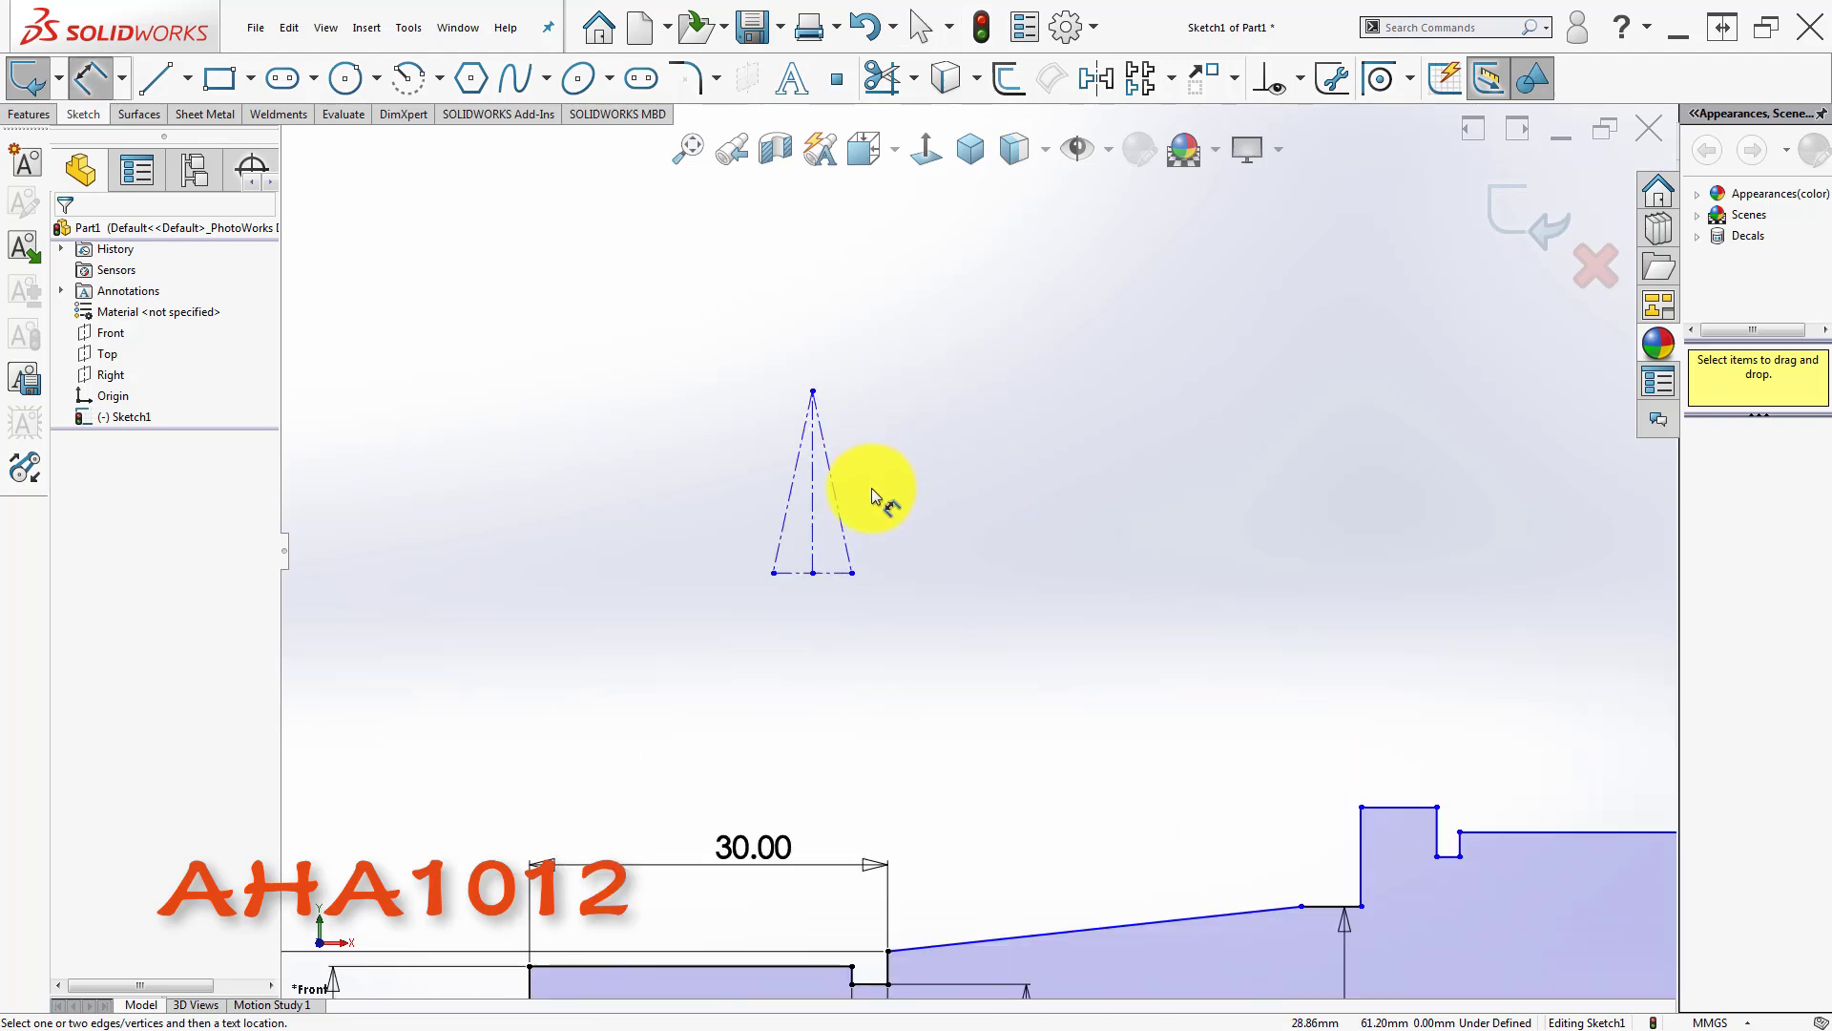
pyautogui.click(833, 574)
pyautogui.click(808, 687)
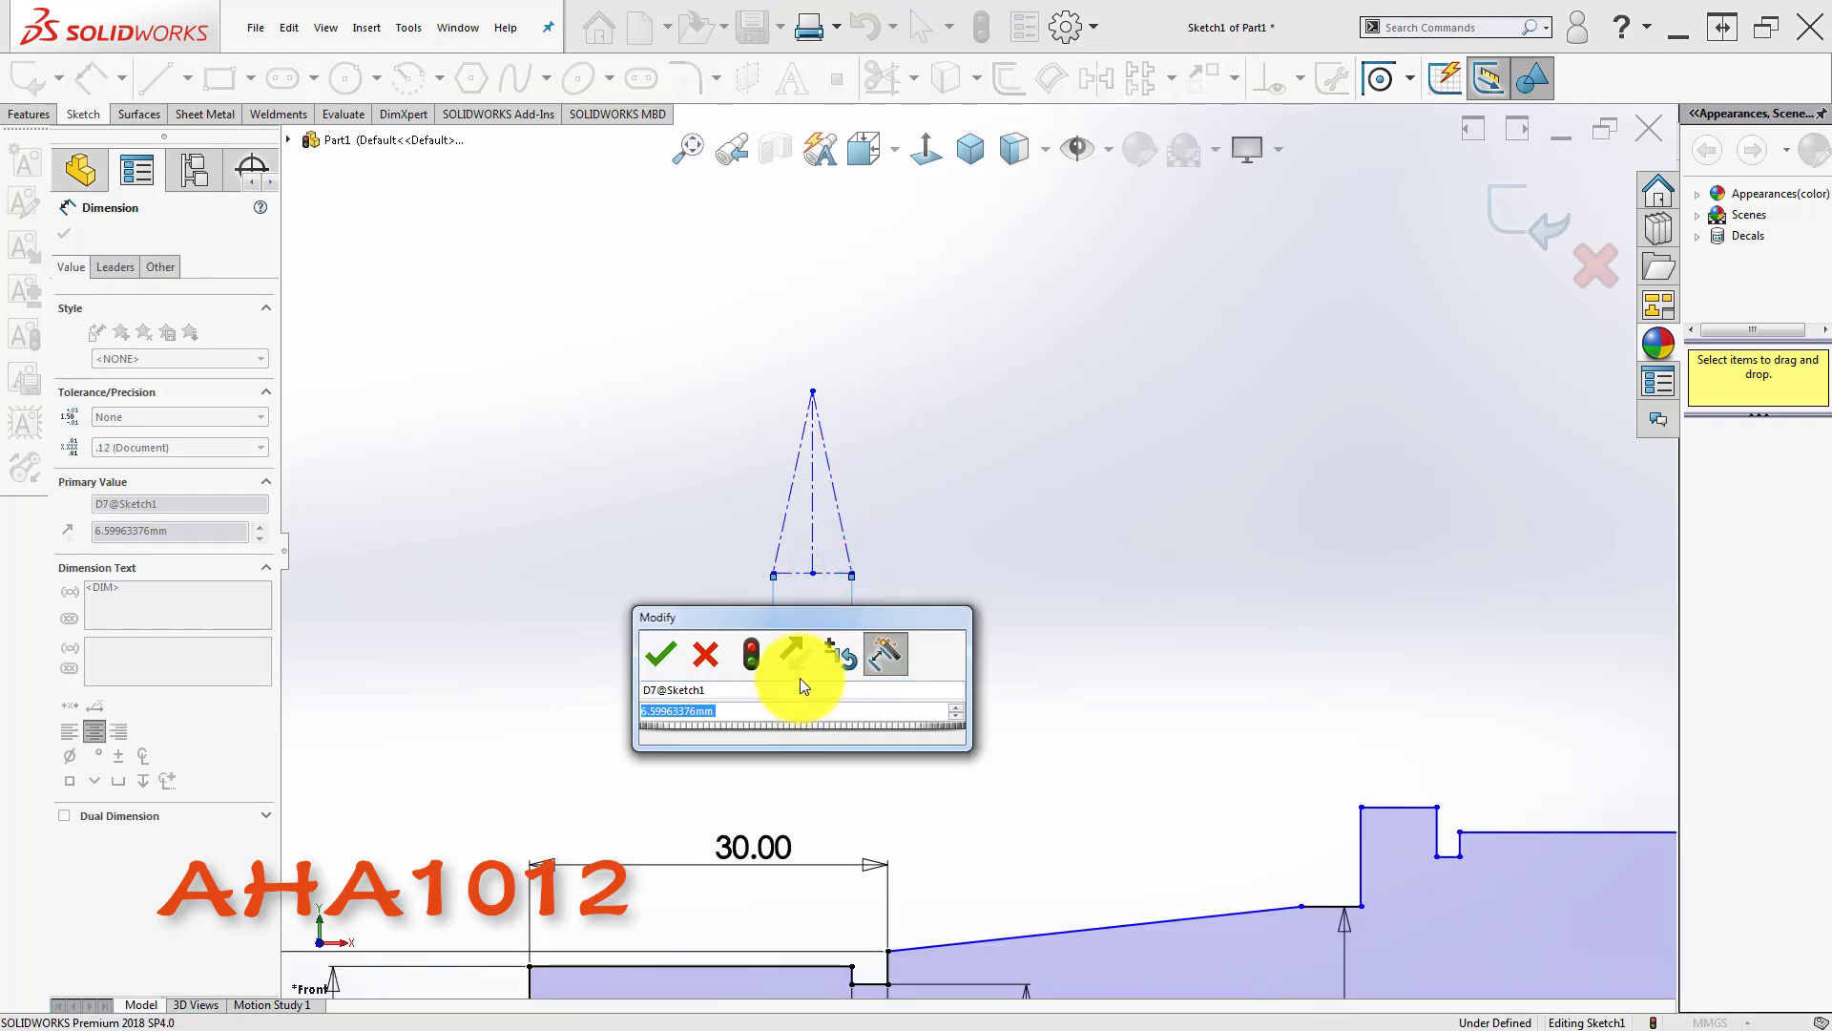
pyautogui.write('1')
pyautogui.press('Return')
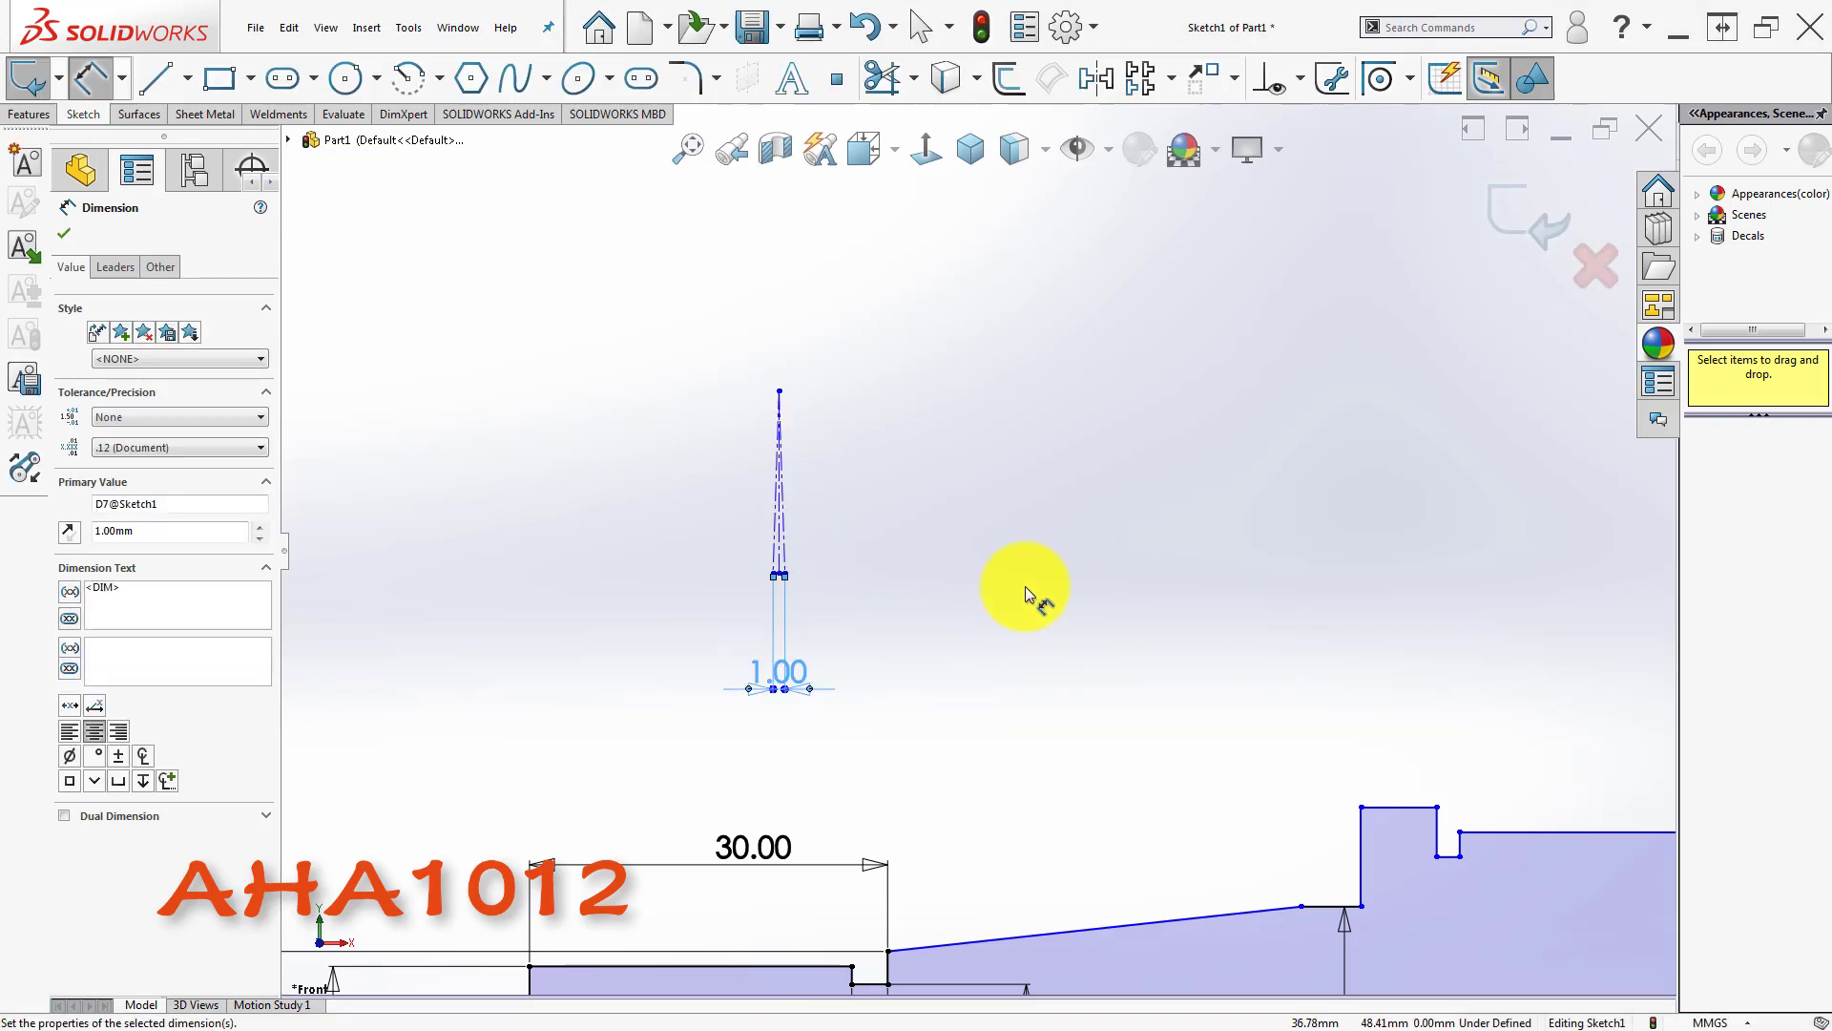
pyautogui.click(984, 563)
# - Dimension the construction triangle's vertical height as 8 mm
pyautogui.scroll(-5, 740, 580)
pyautogui.click(718, 537)
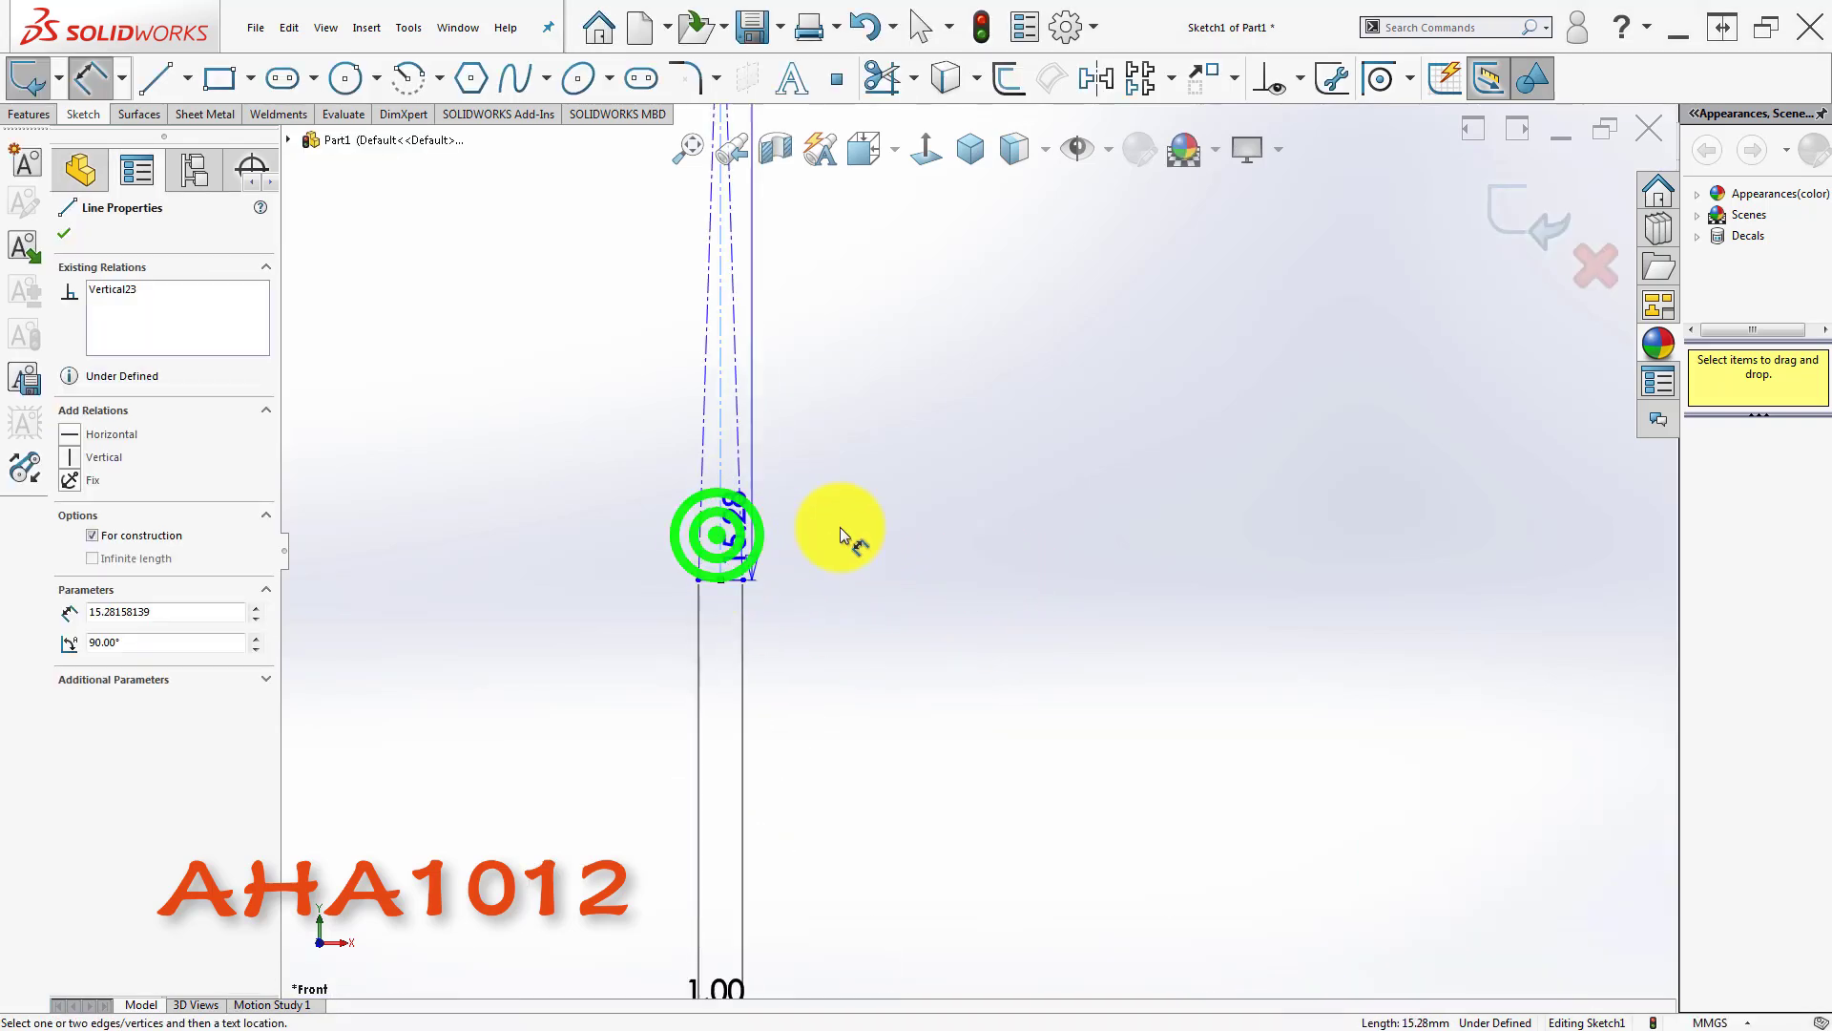
pyautogui.click(978, 460)
pyautogui.write('8158139mm')
pyautogui.press('Return')
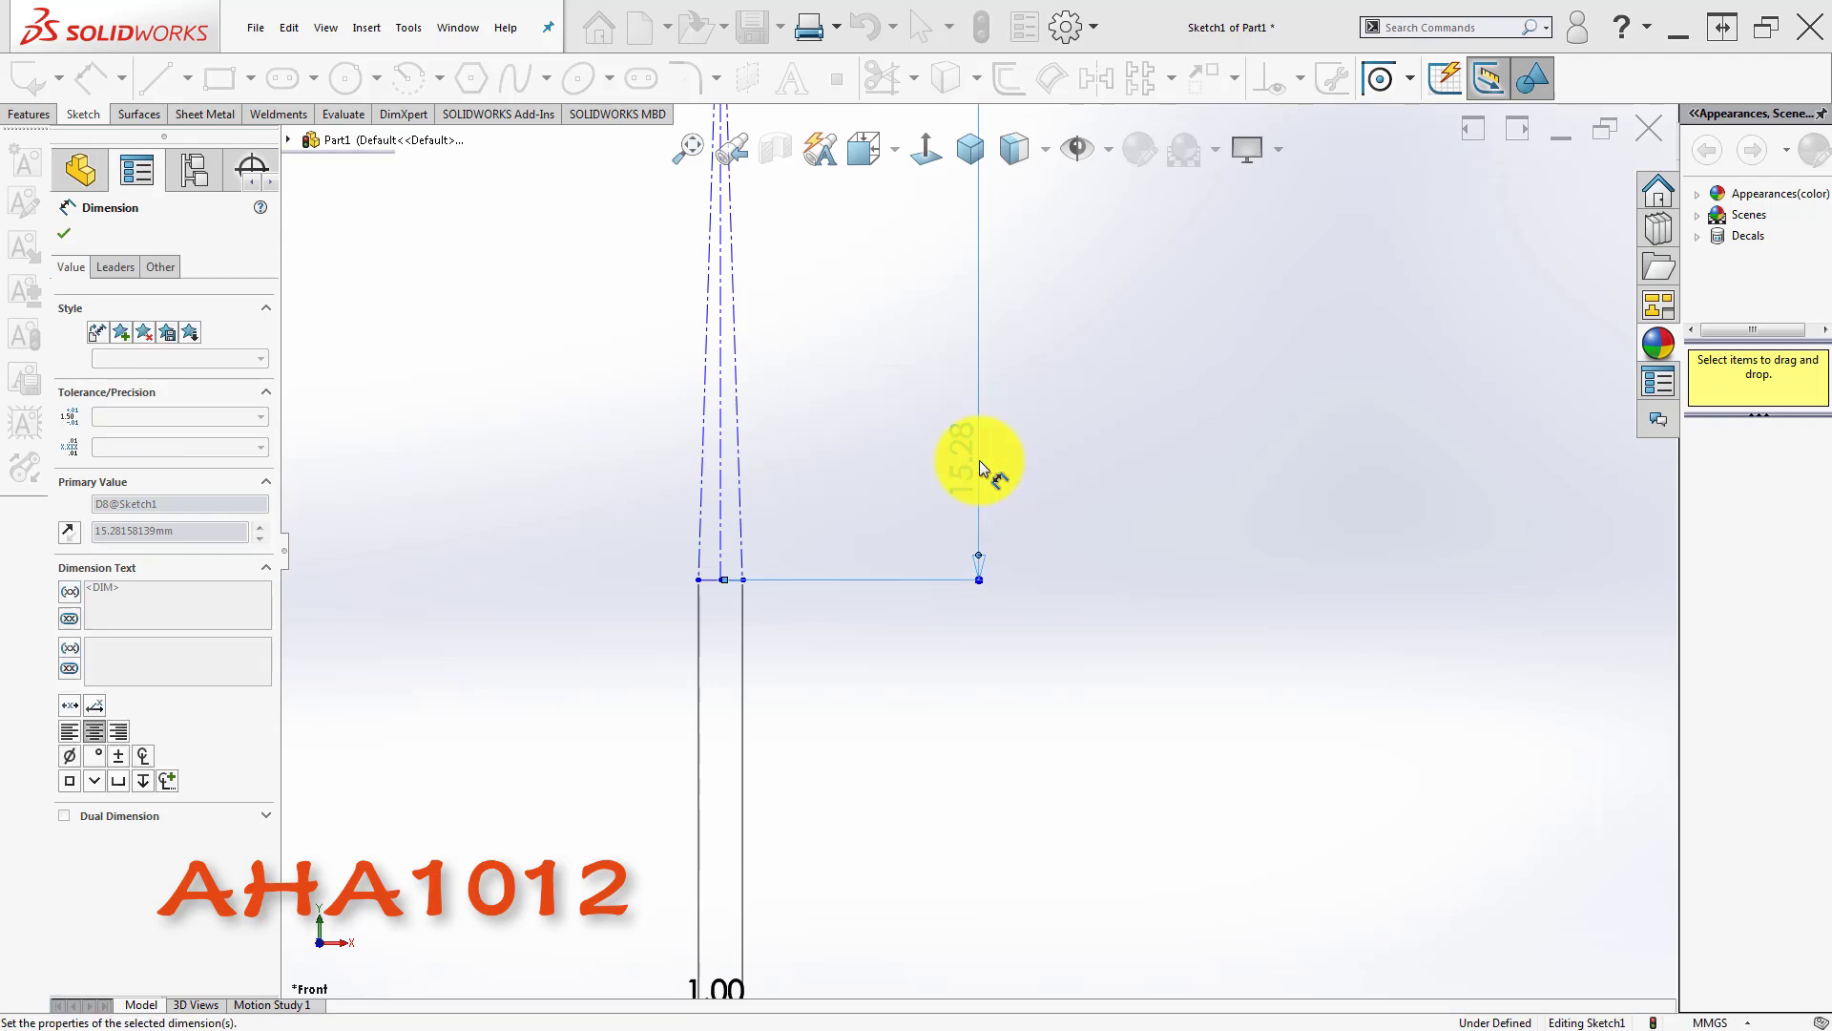
pyautogui.click(1229, 548)
# - Add the angle between the construction triangle's two sloping sides as a driven dimension
pyautogui.scroll(-1, 809, 471)
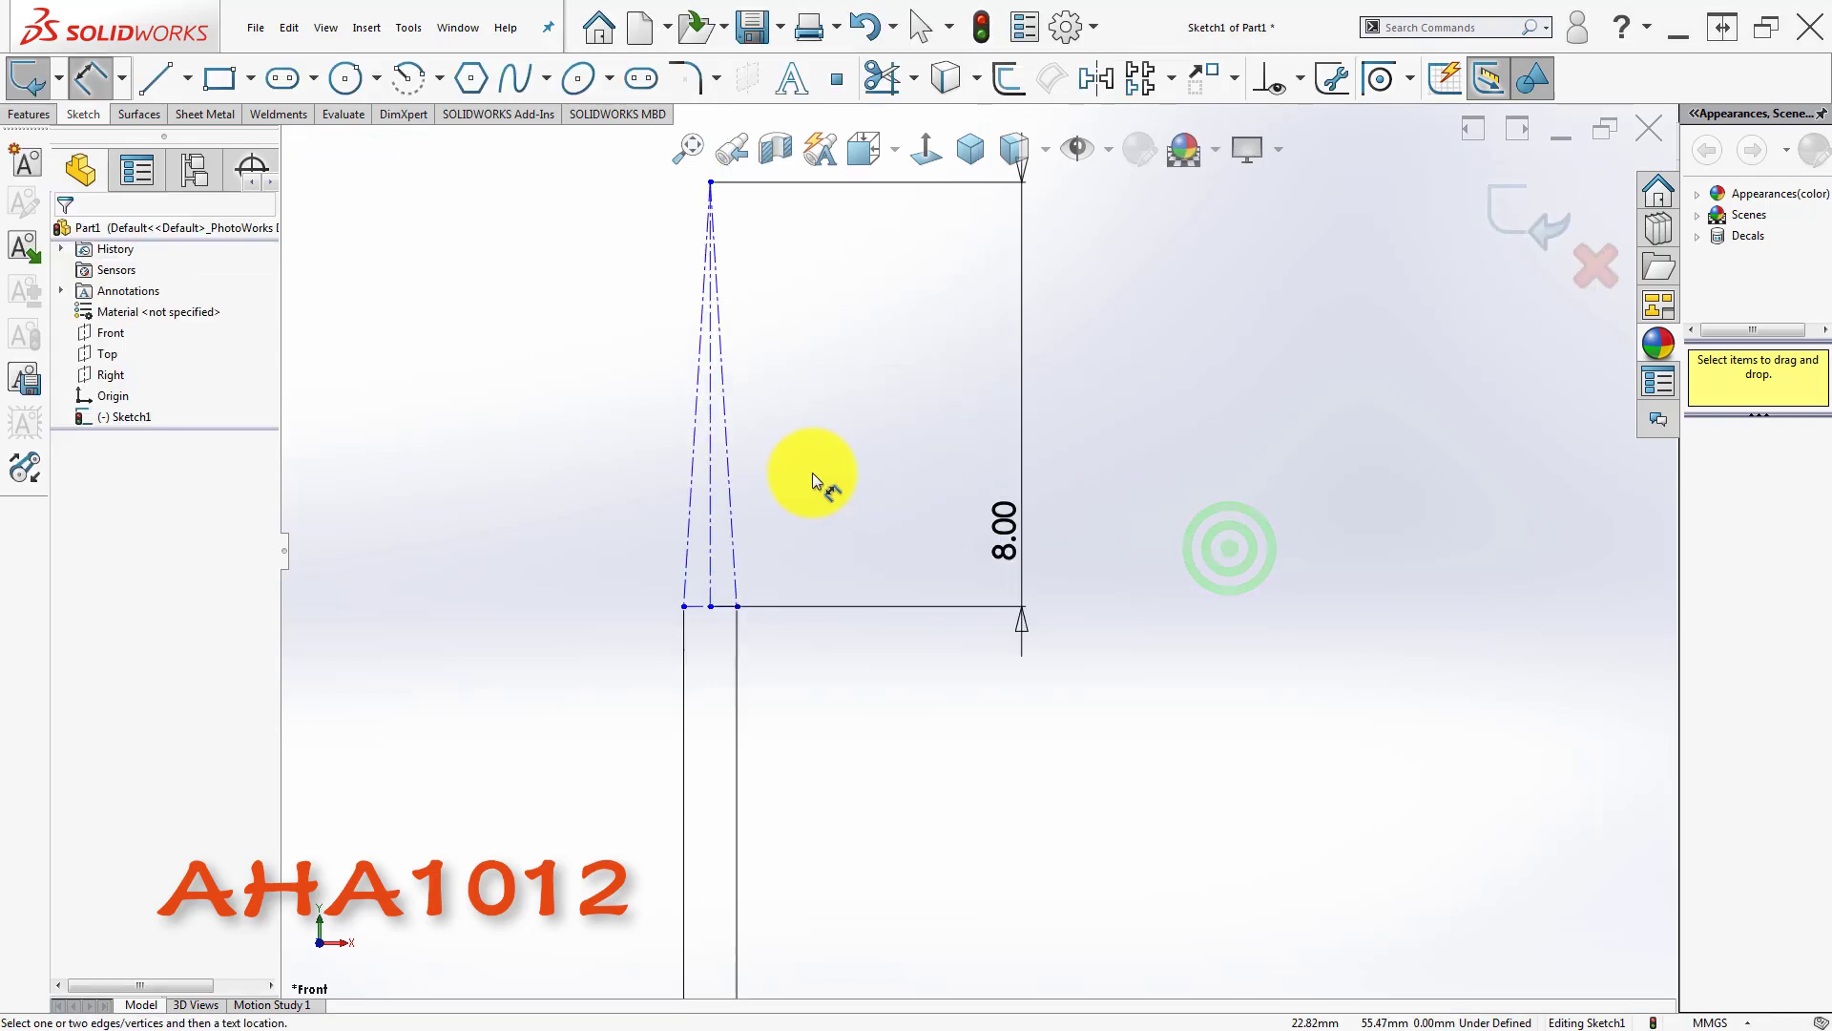
pyautogui.scroll(-3, 691, 486)
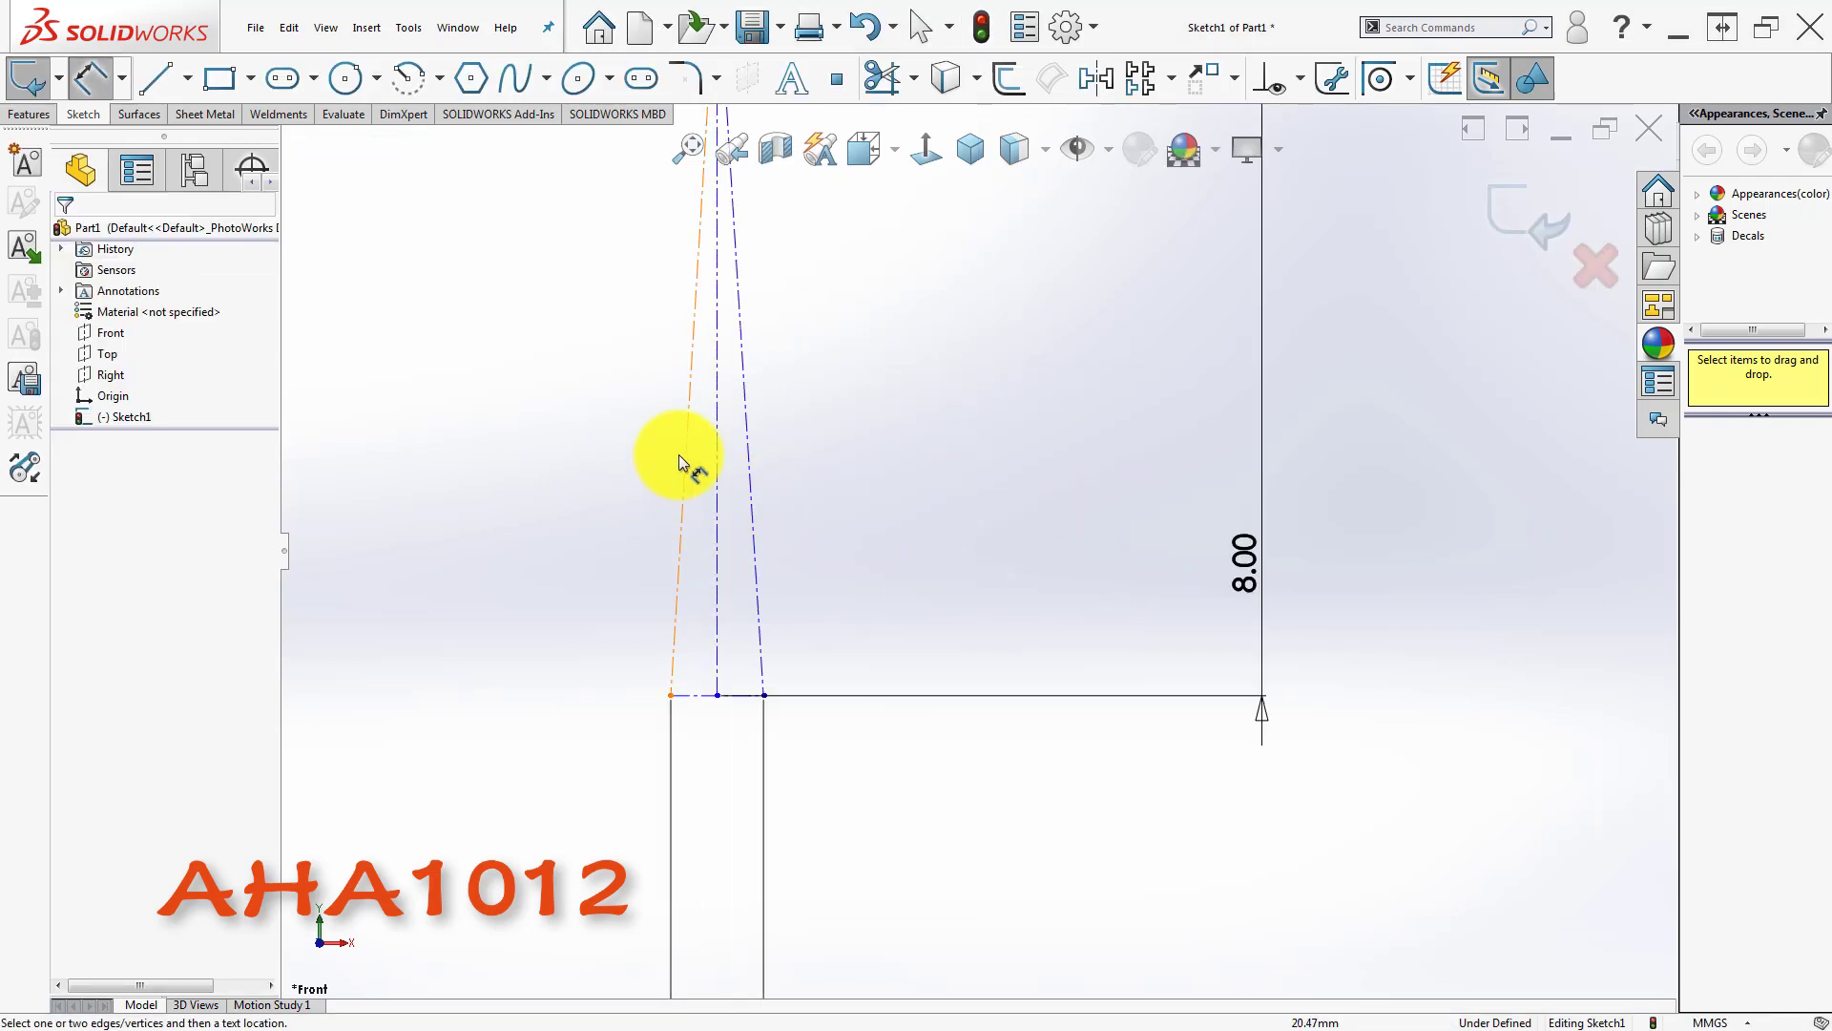
pyautogui.click(750, 455)
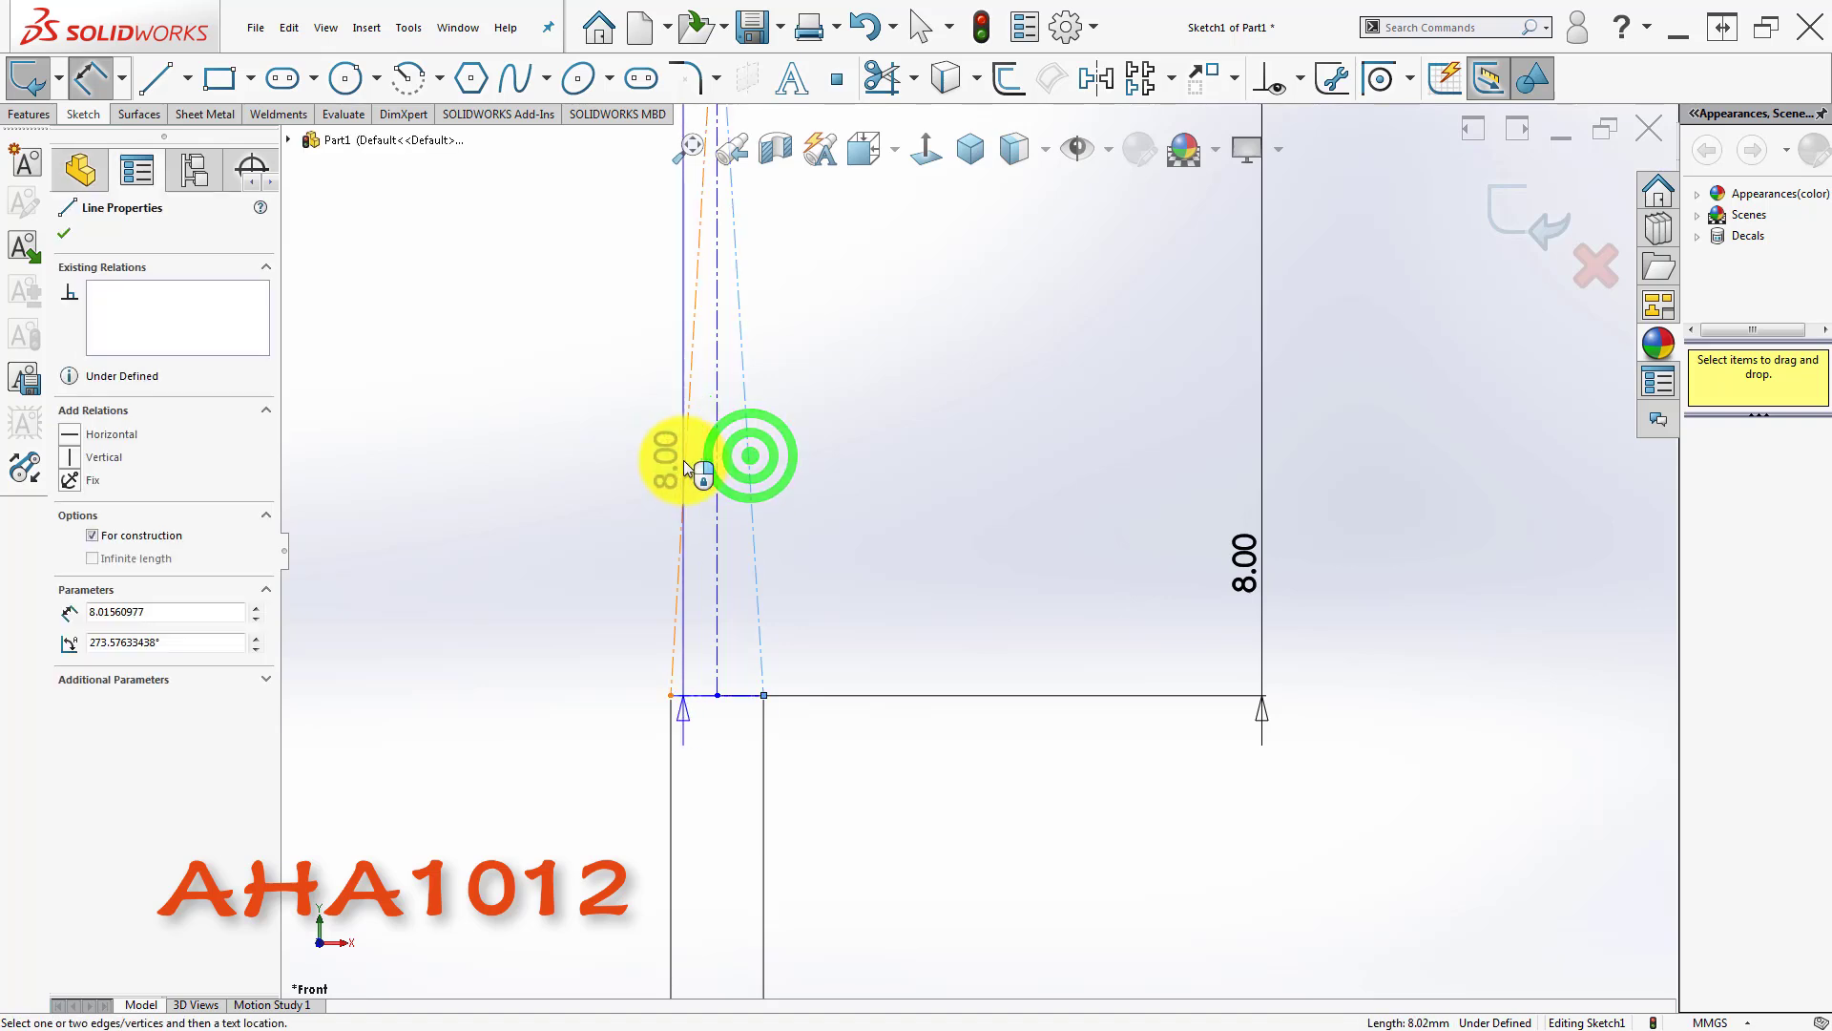
pyautogui.click(683, 460)
pyautogui.scroll(6, 735, 716)
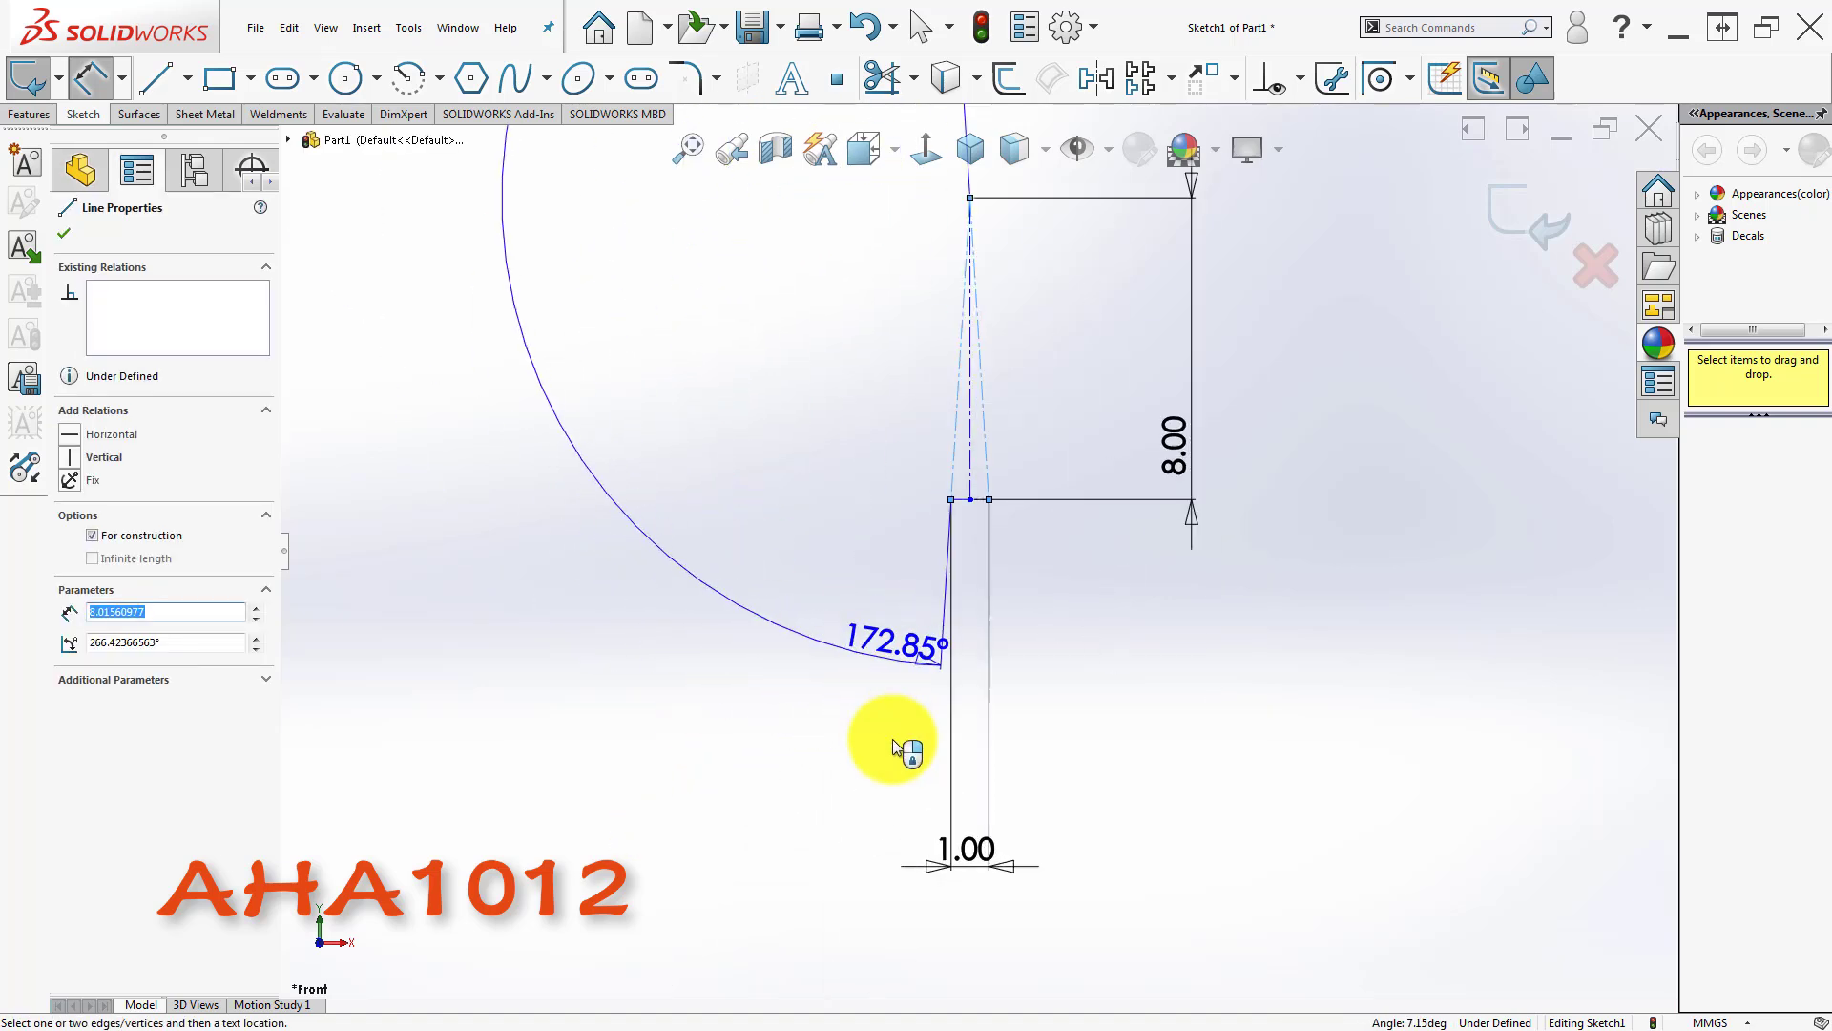
pyautogui.click(971, 880)
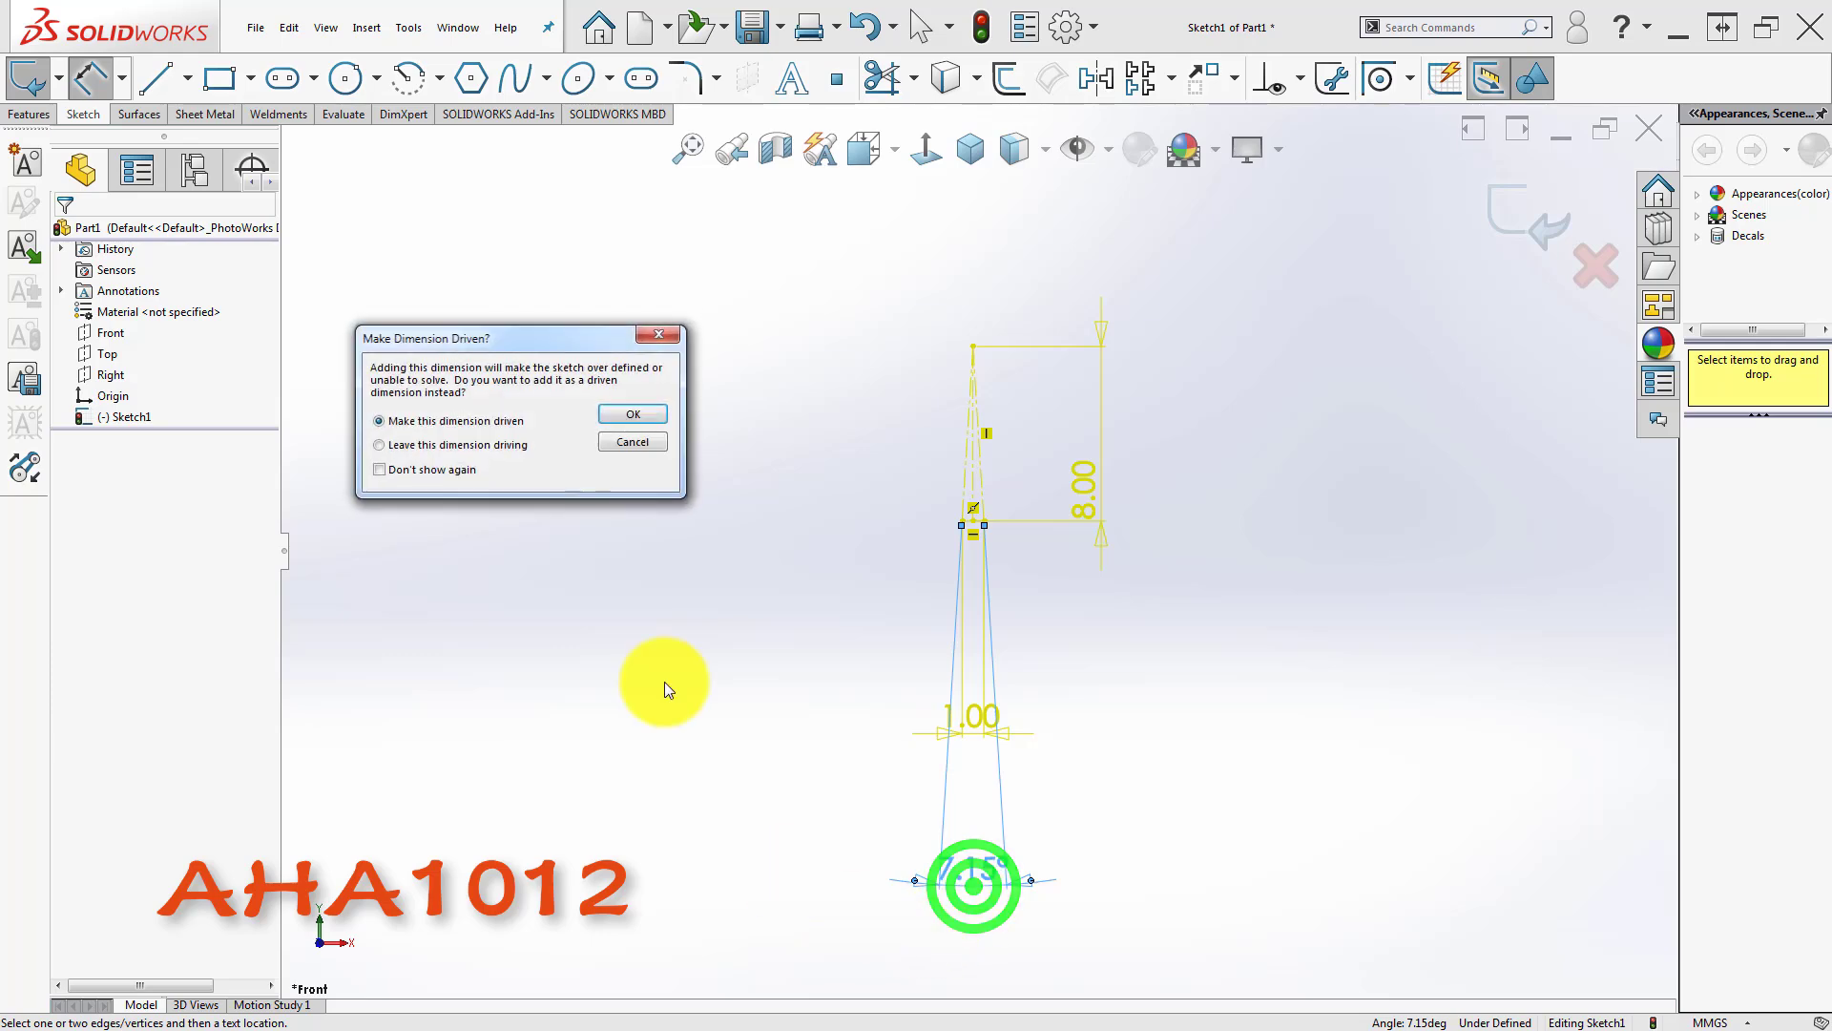
pyautogui.click(642, 414)
pyautogui.click(629, 698)
# - Add an angular dimension between the sloping taper line and the horizontal centerline of the shaft profile
pyautogui.scroll(6, 873, 754)
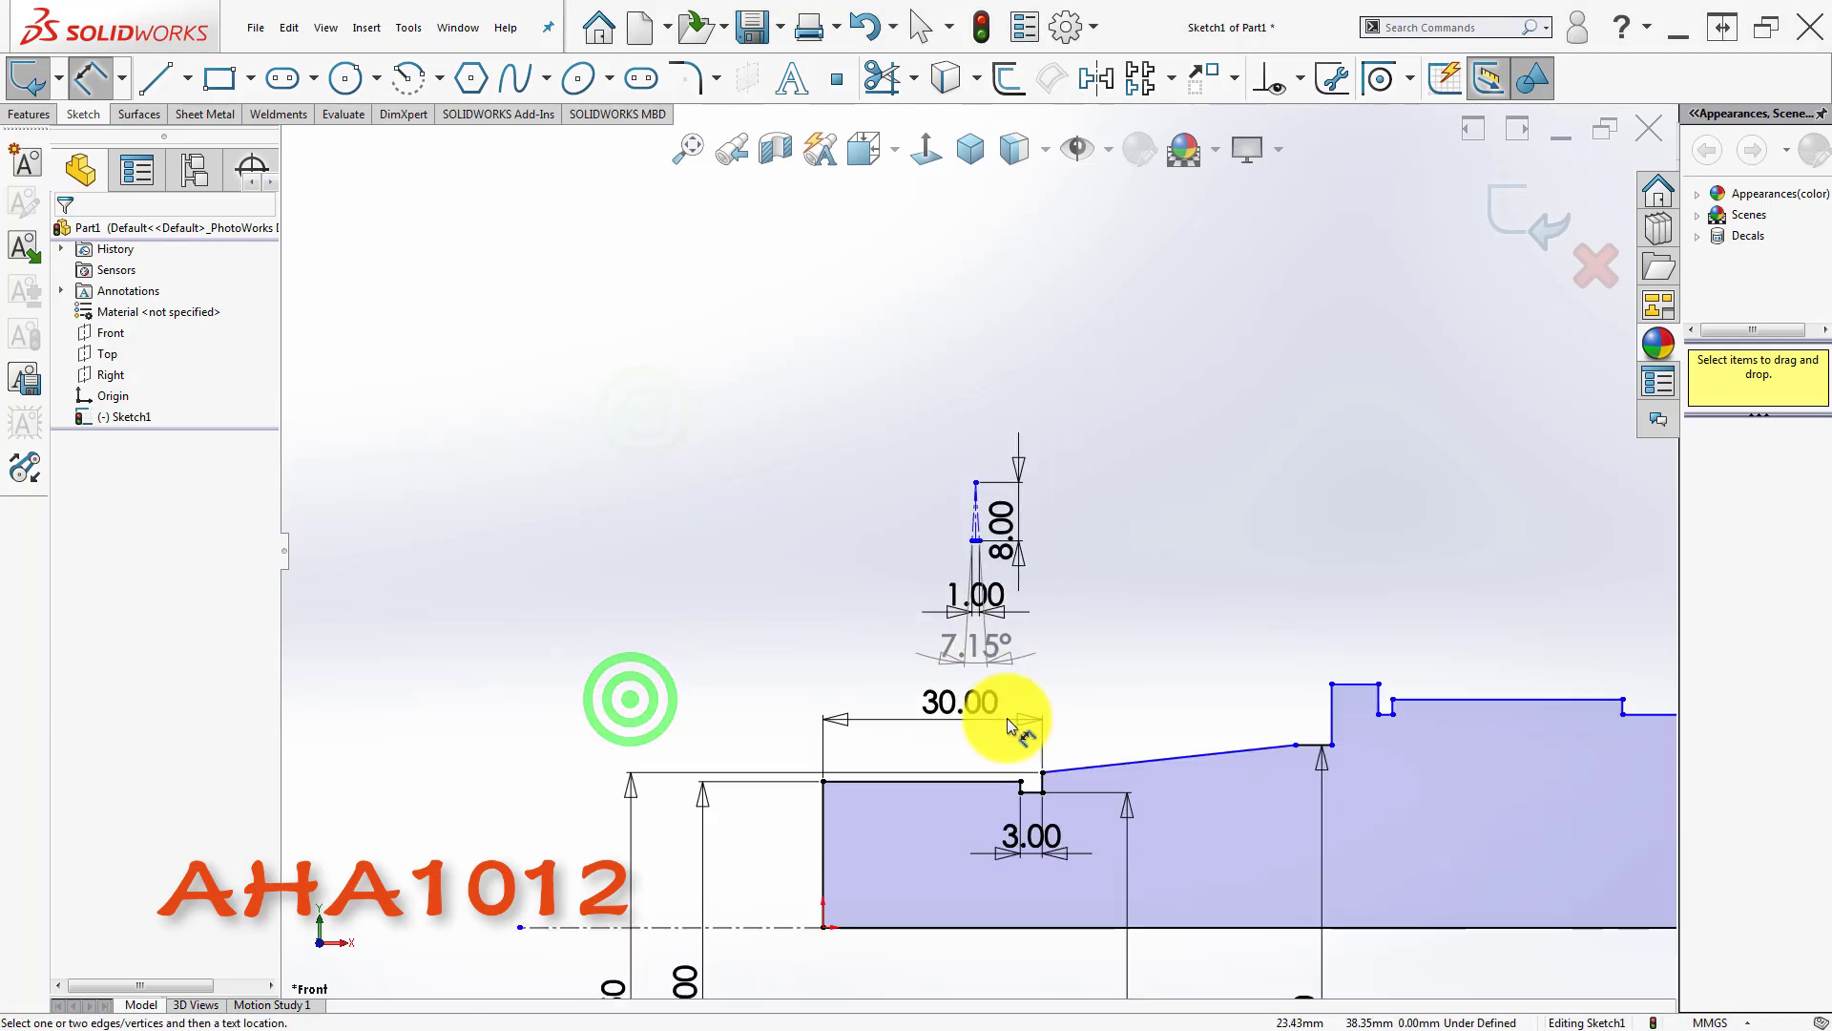
pyautogui.scroll(-4, 1006, 718)
pyautogui.scroll(2, 1036, 735)
pyautogui.scroll(5, 1235, 611)
pyautogui.scroll(-3, 1229, 605)
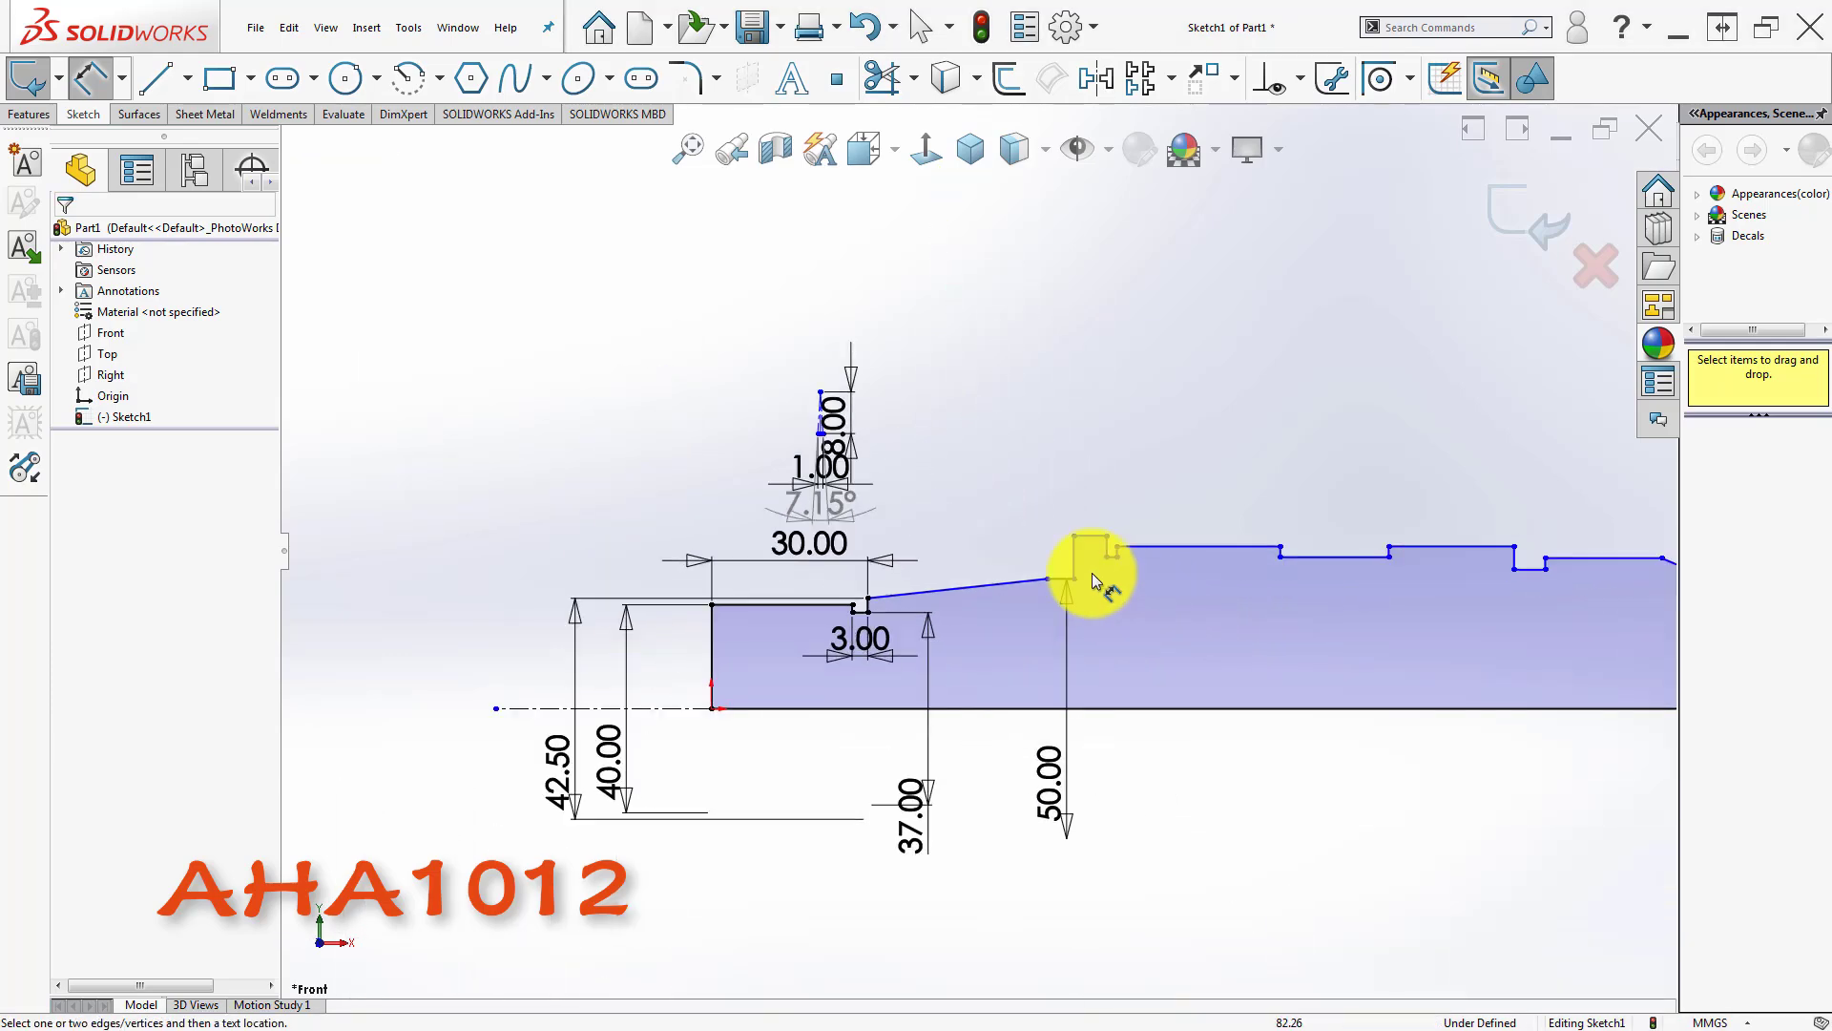
pyautogui.press('Escape')
pyautogui.scroll(-2, 955, 523)
pyautogui.click(1017, 621)
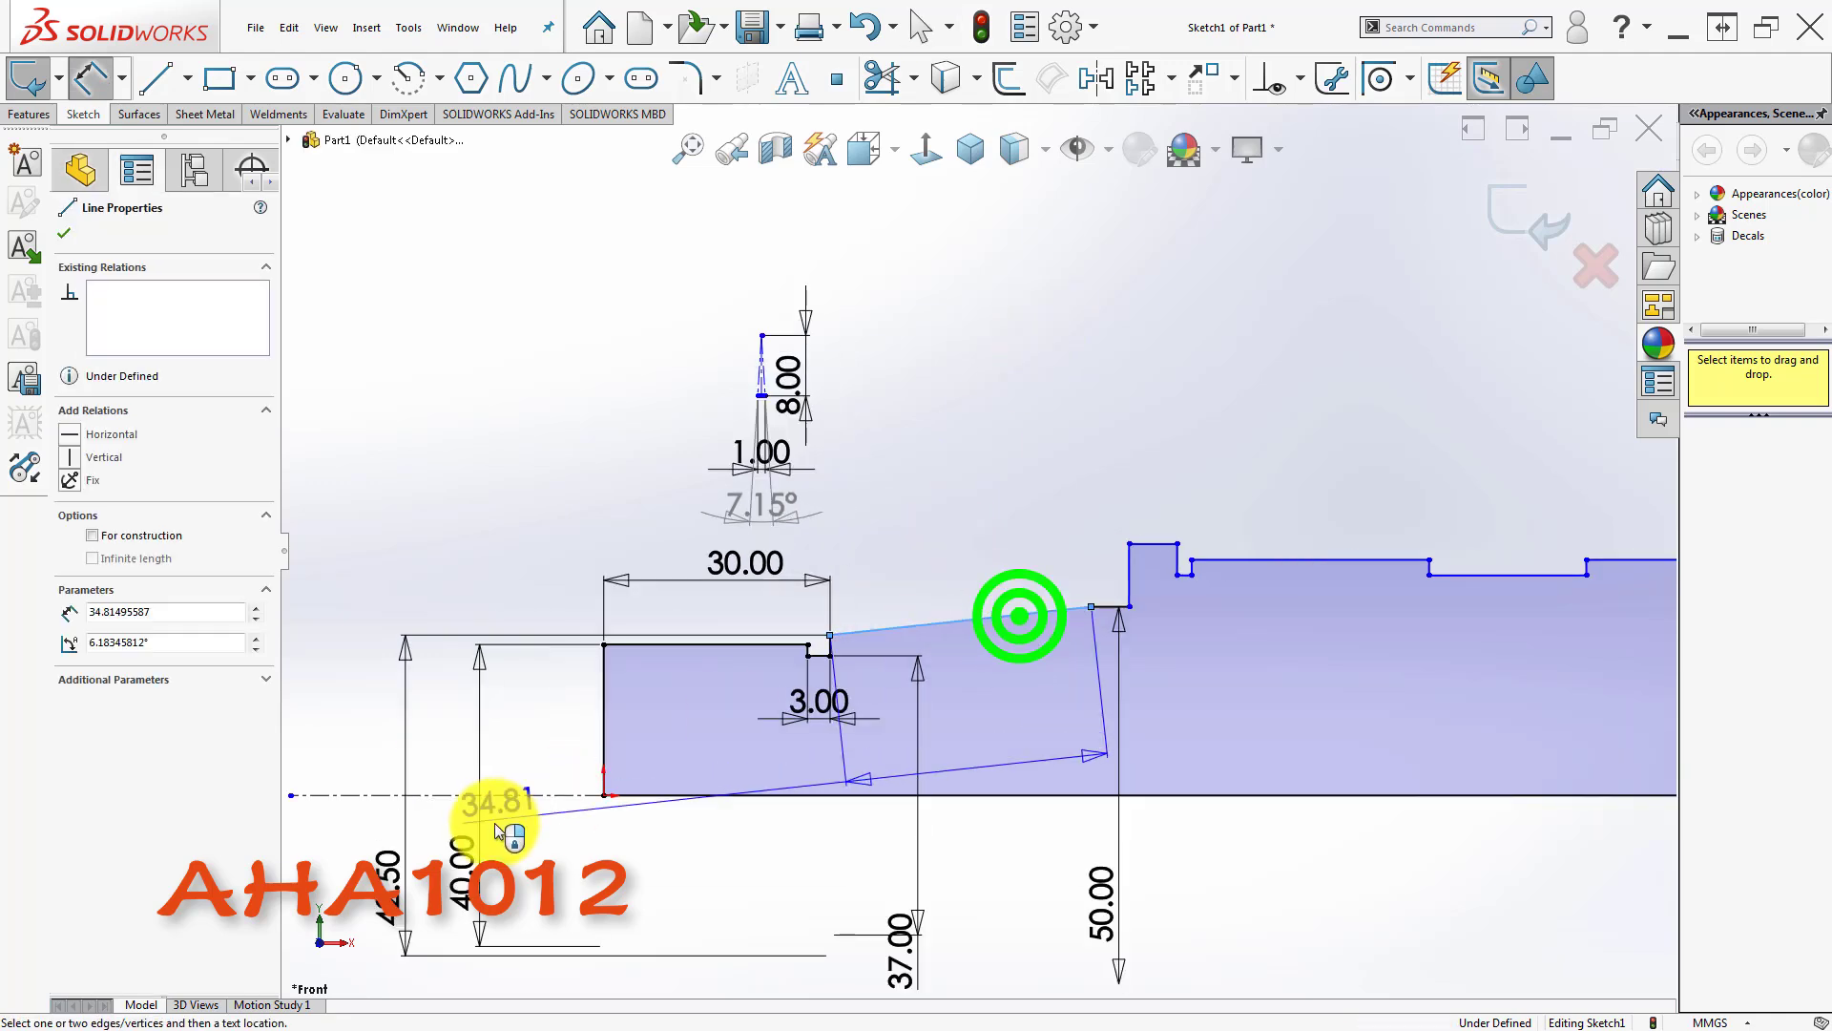
pyautogui.click(530, 795)
pyautogui.click(1010, 698)
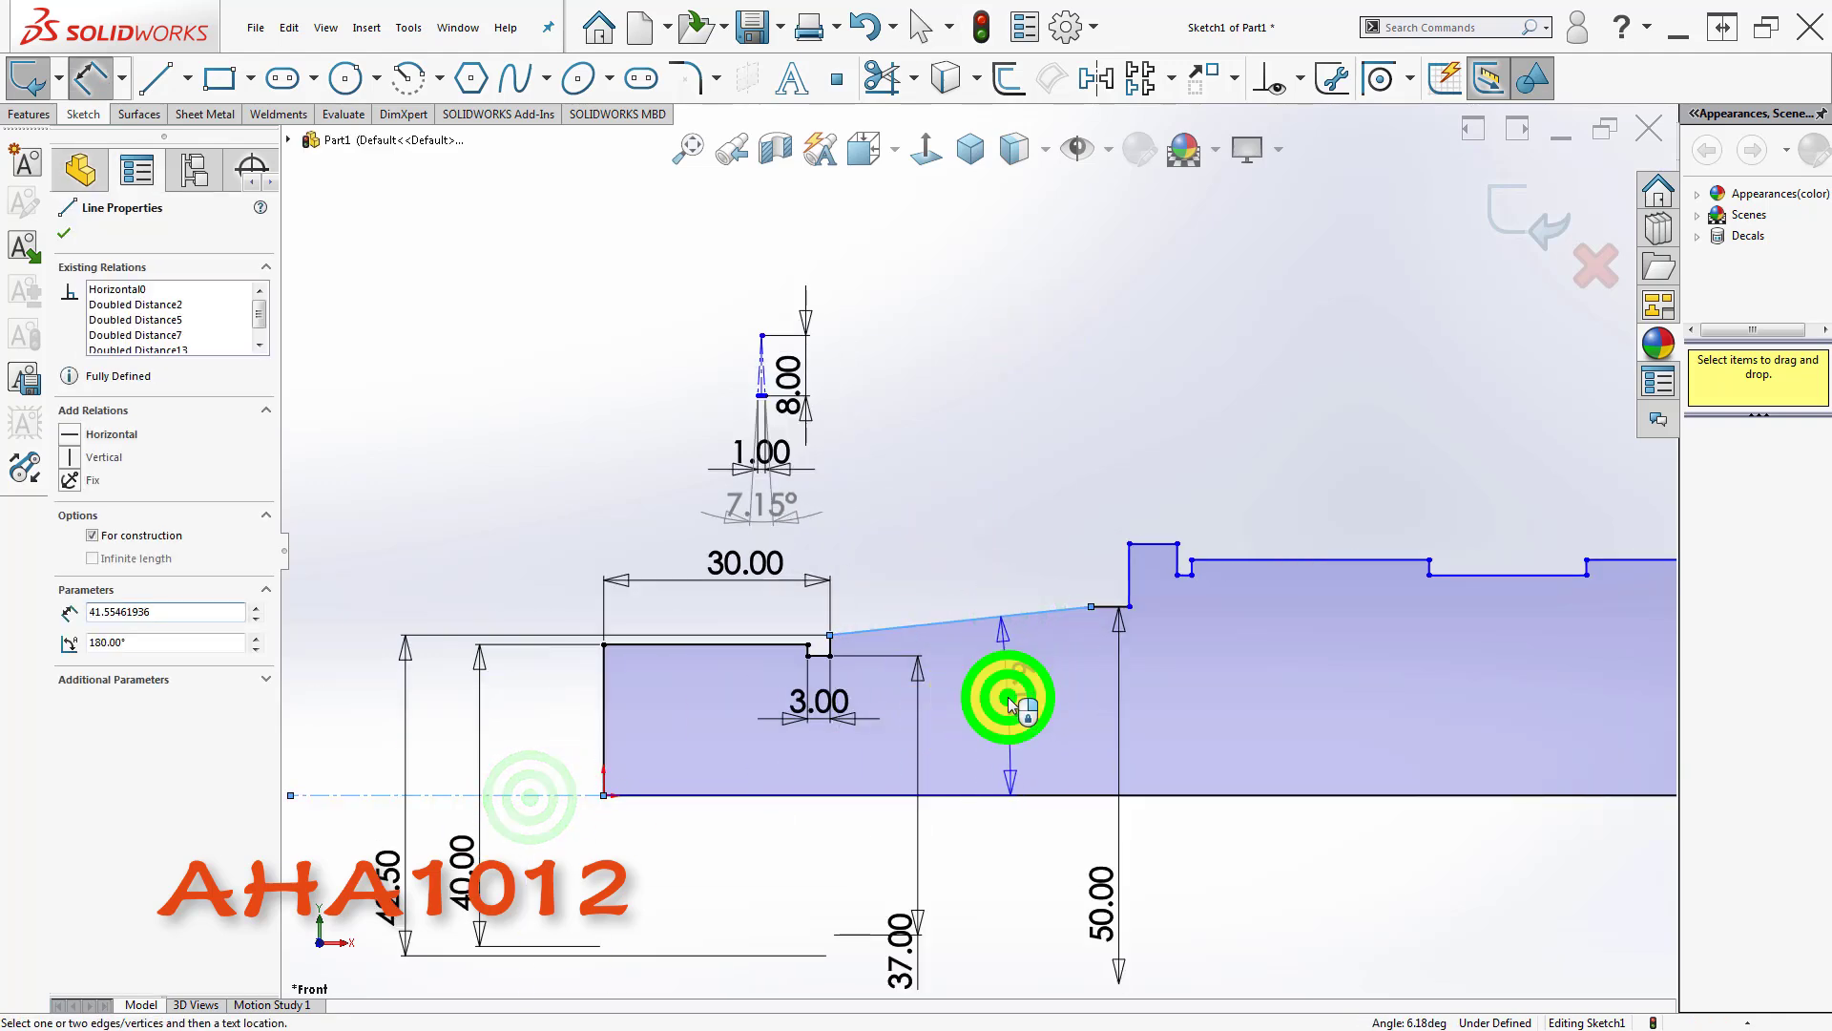
# - Set the taper's angle by an equation equal to the construction triangle's driven angle divided by 2
pyautogui.write('=')
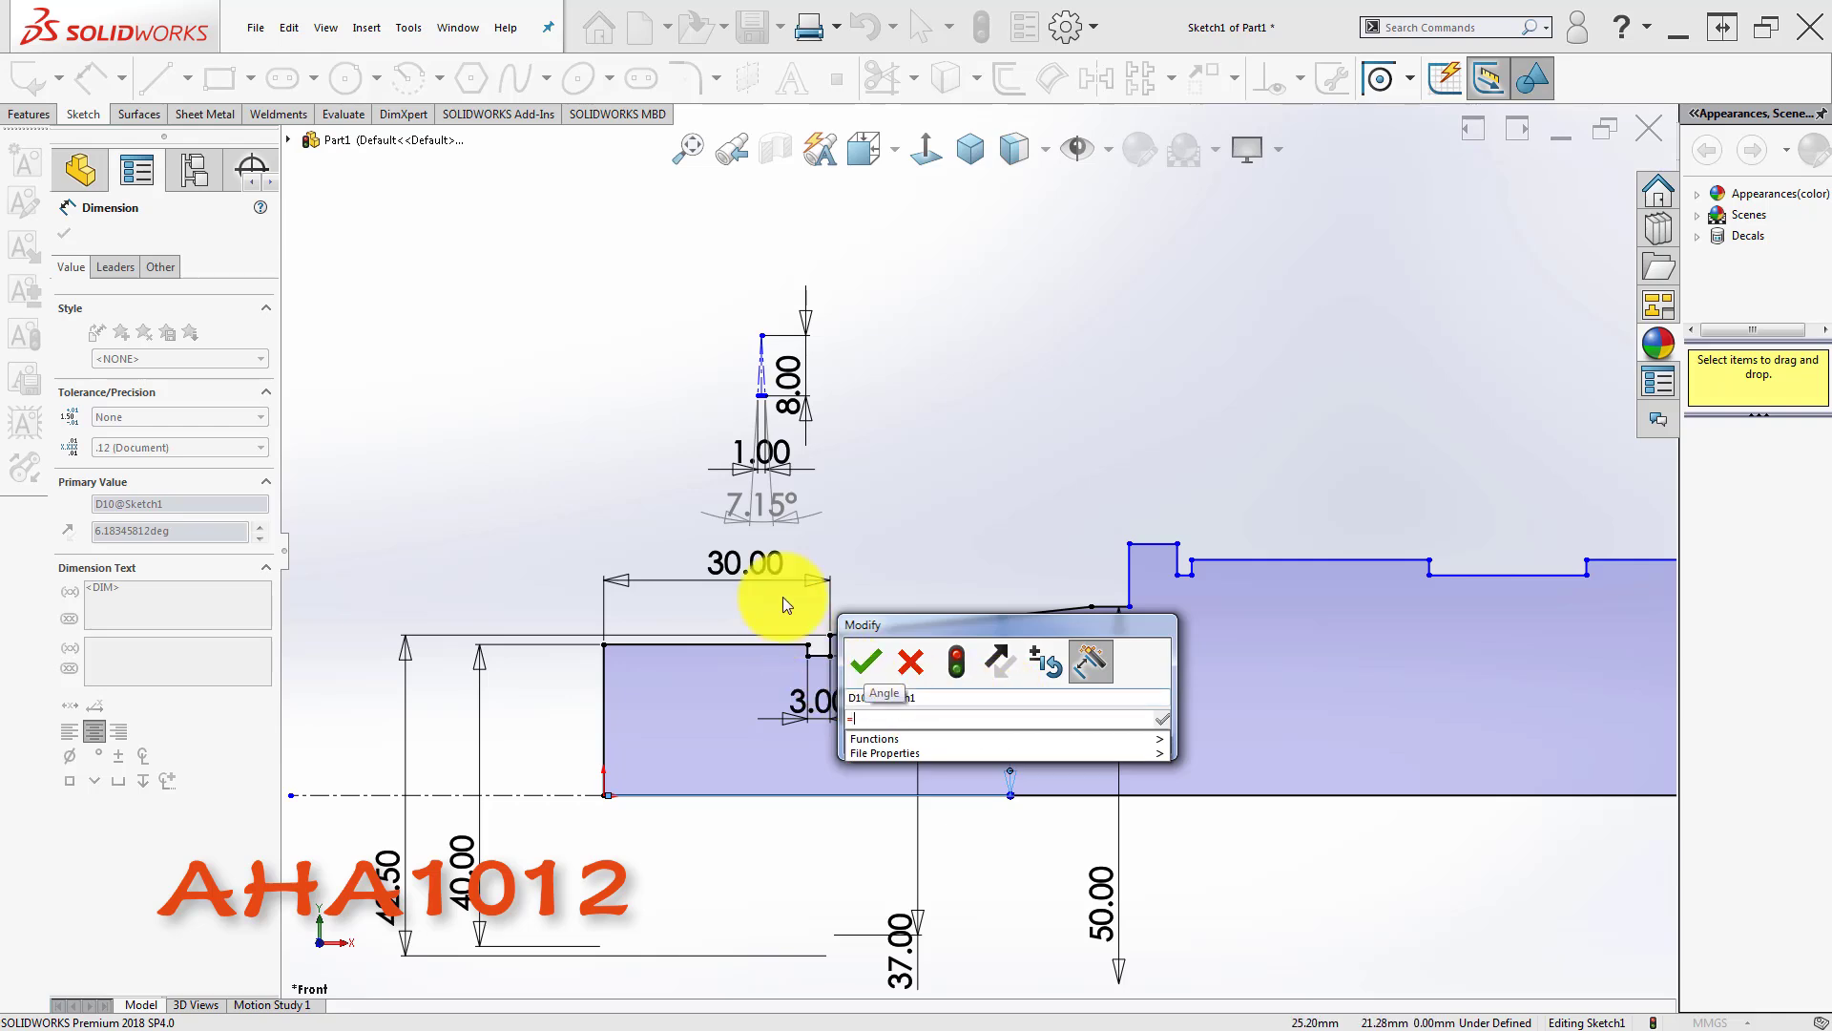
pyautogui.click(777, 516)
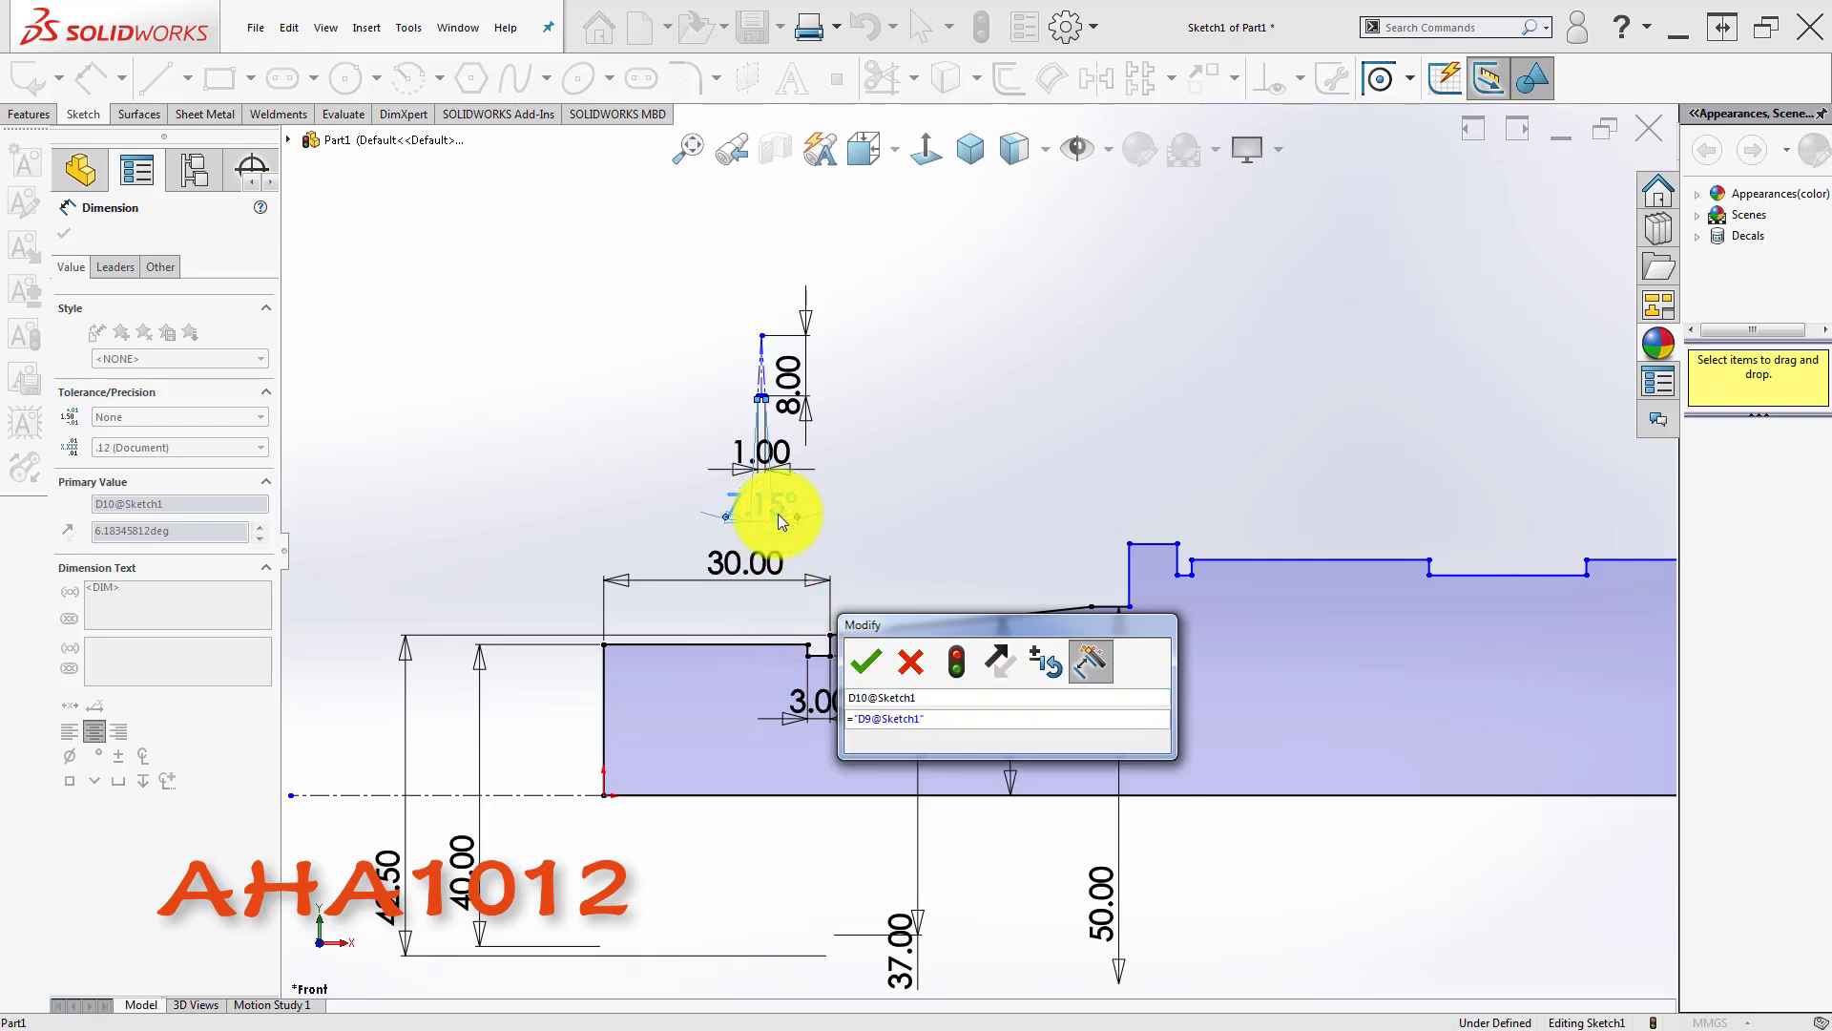
pyautogui.write('/2')
pyautogui.press('Return')
pyautogui.click(902, 250)
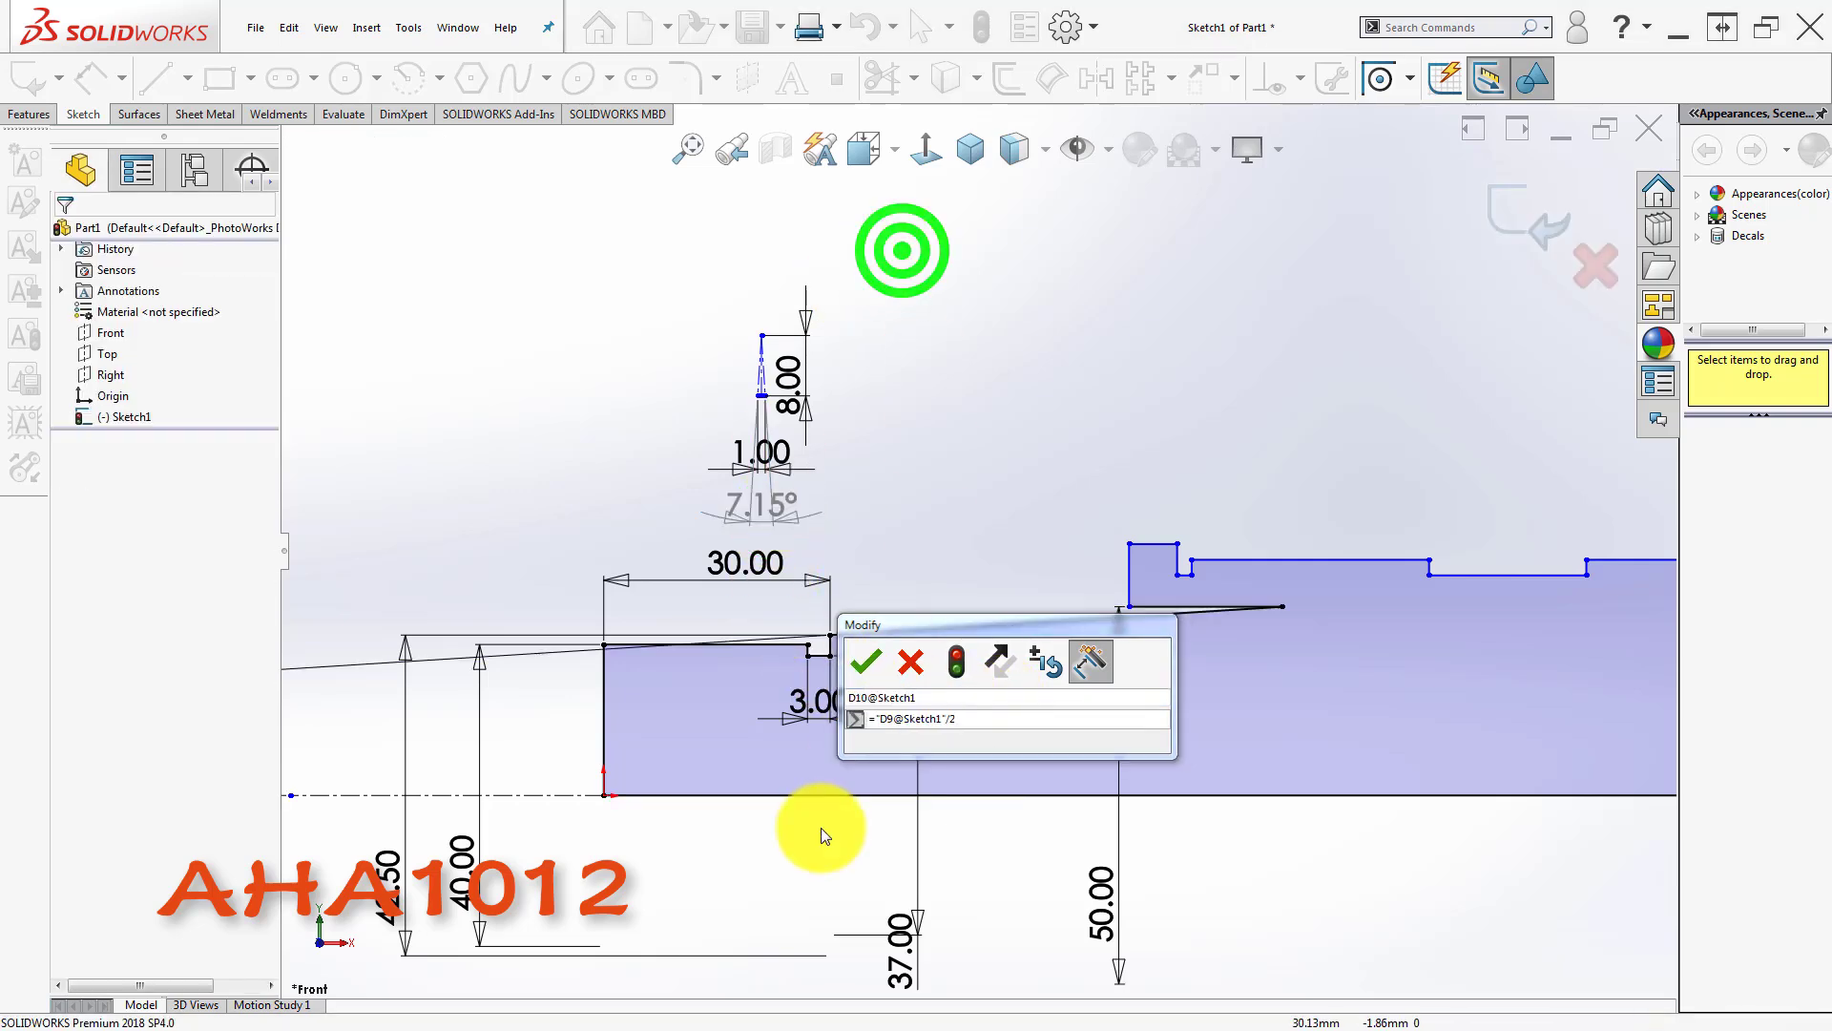
pyautogui.click(882, 660)
pyautogui.click(957, 531)
# - Move the shoulder's vertical line to the taper's far end and the collar's other vertical side beyond it, unfolding the profile
pyautogui.scroll(2, 812, 635)
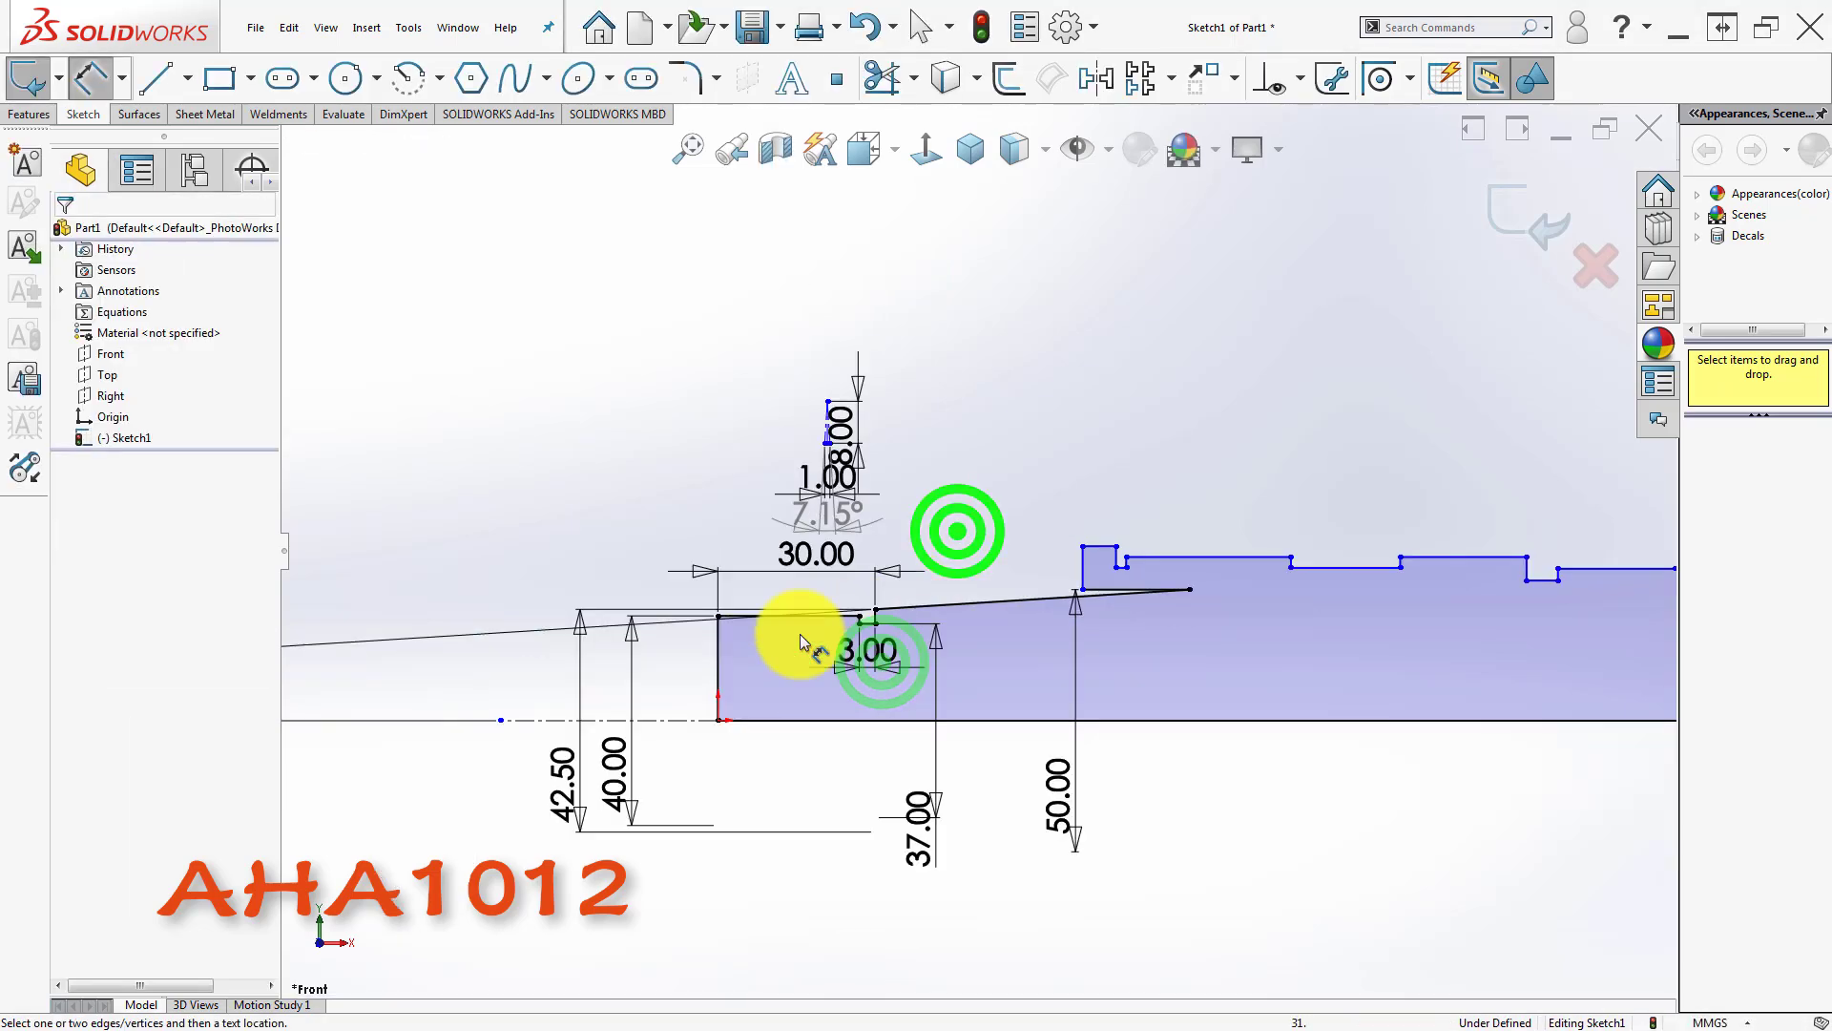
pyautogui.scroll(4, 549, 639)
pyautogui.click(634, 613)
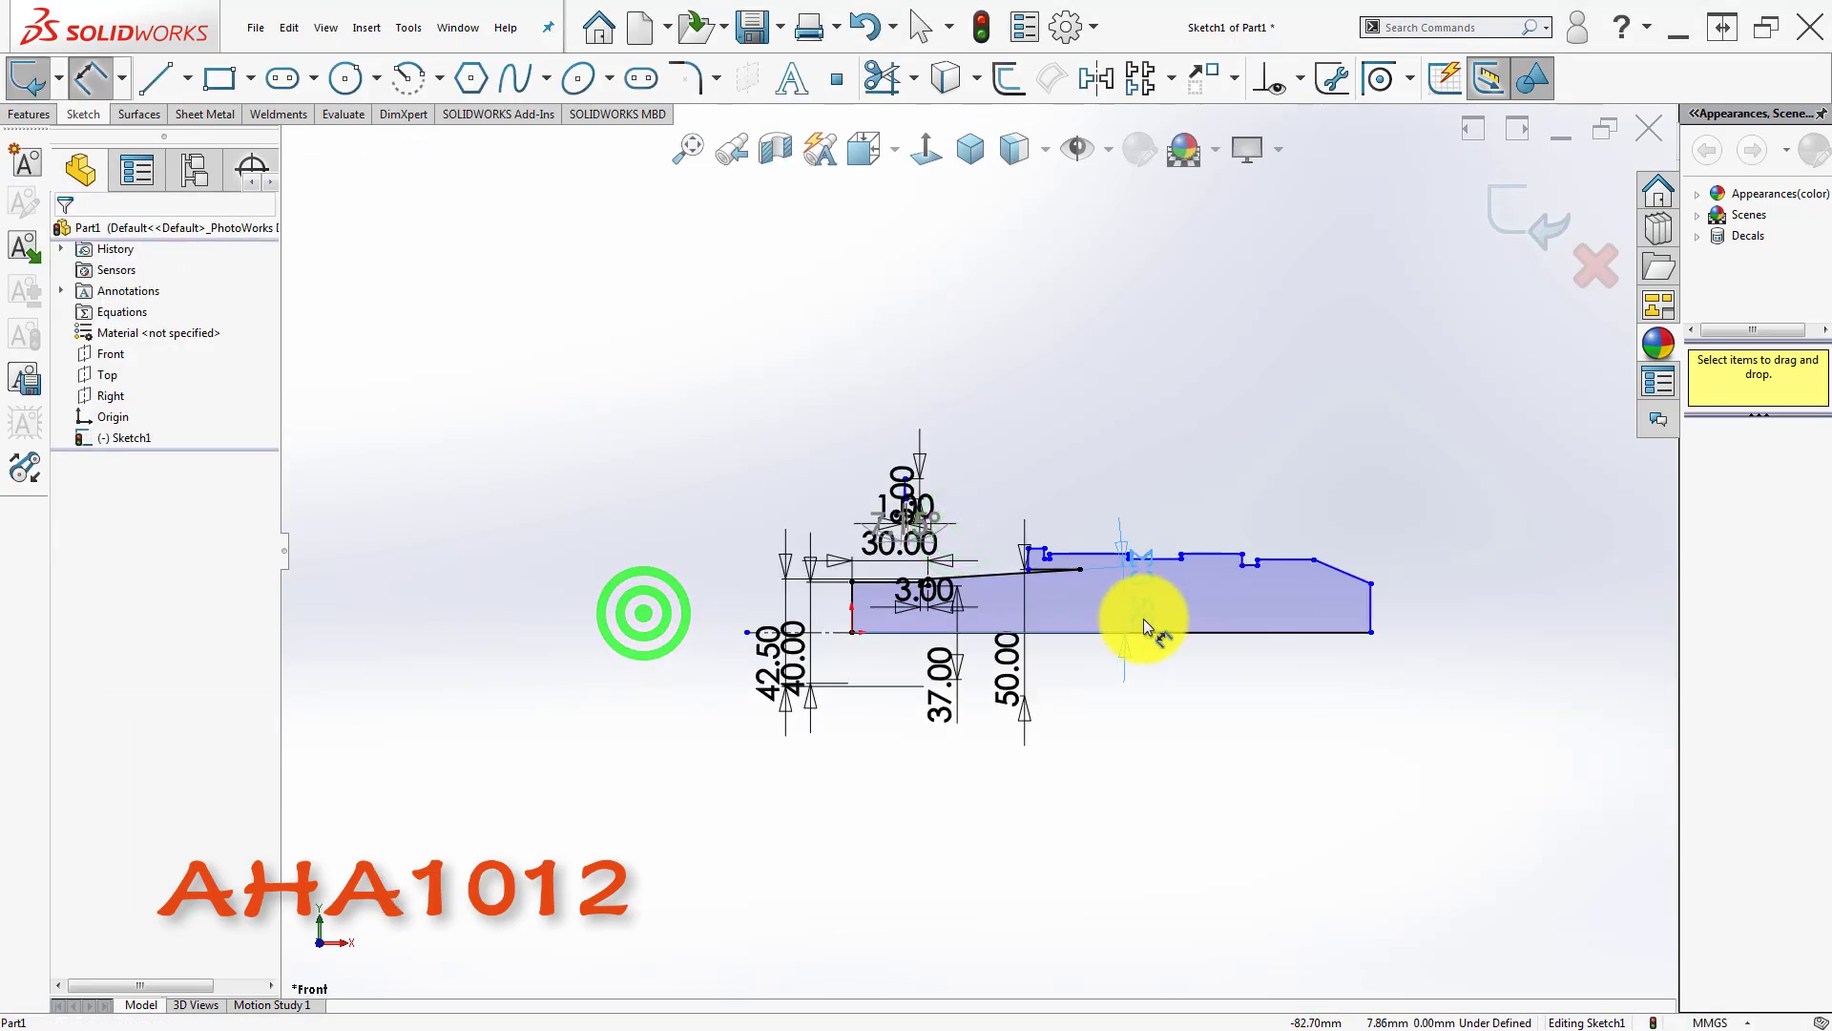
pyautogui.scroll(-4, 1136, 606)
pyautogui.scroll(-2, 1123, 590)
pyautogui.press('Escape')
pyautogui.scroll(-1, 907, 513)
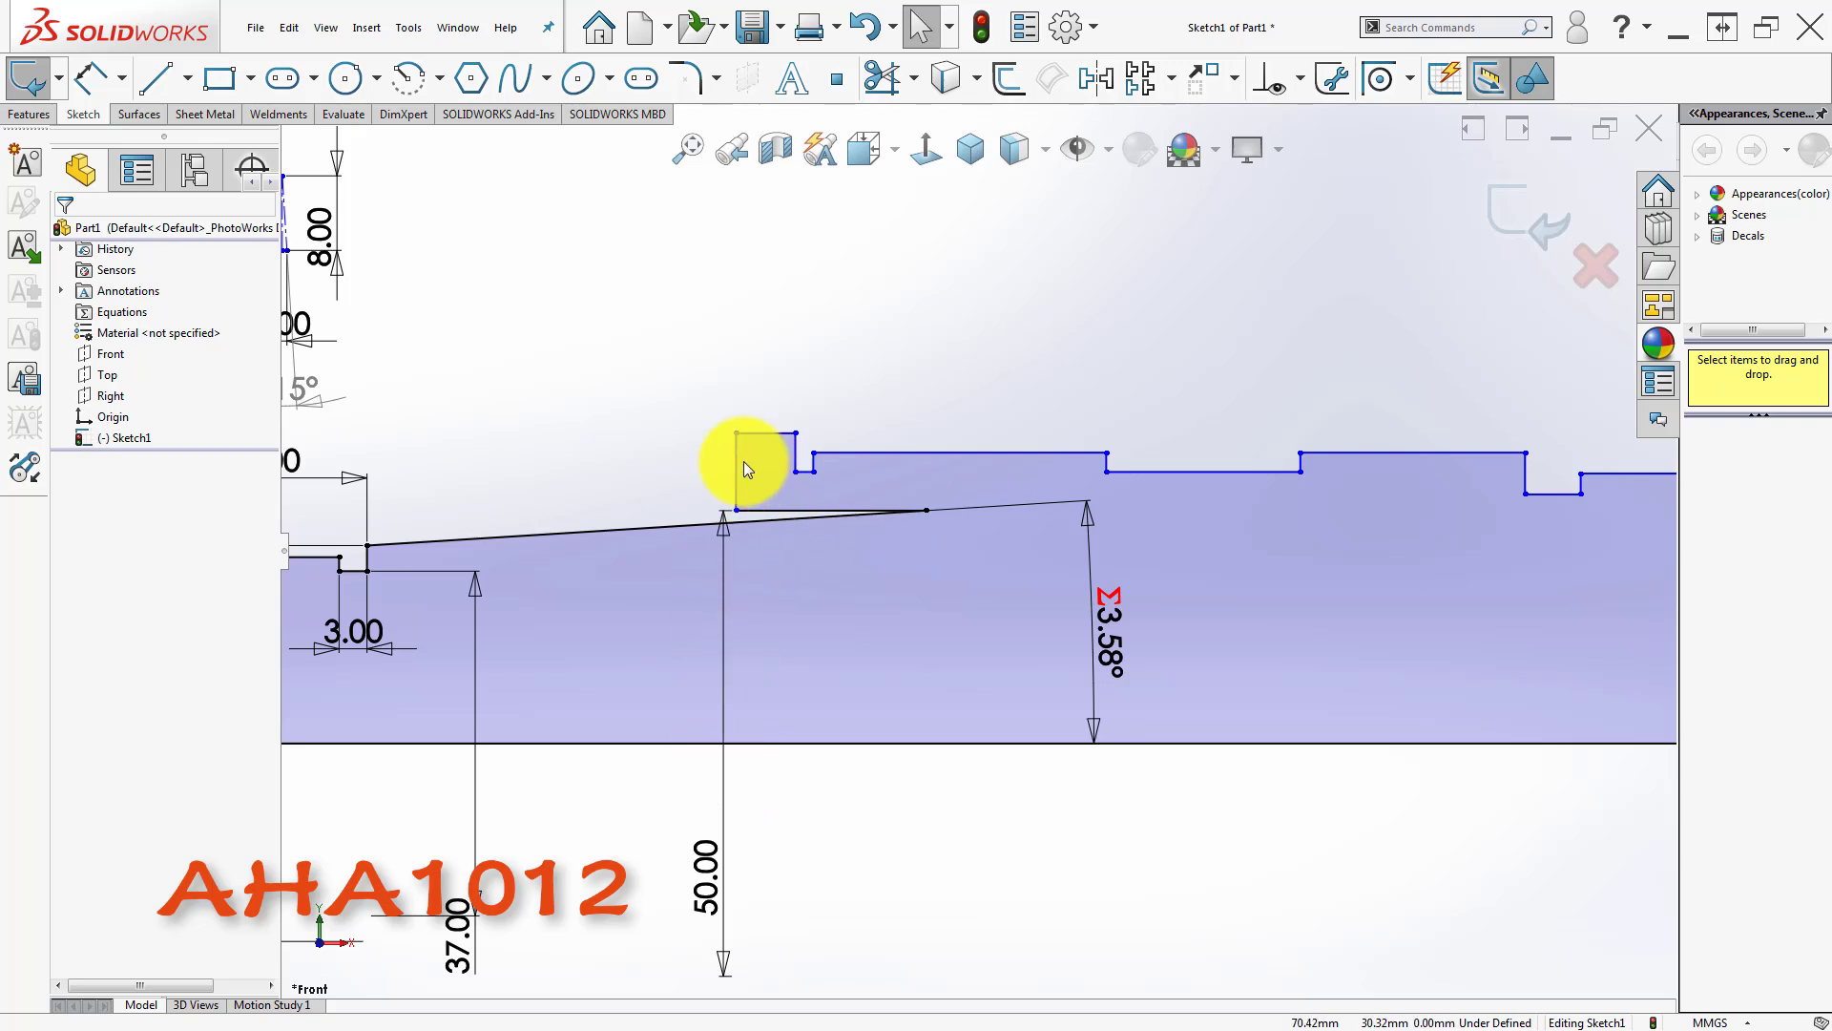
pyautogui.moveTo(743, 461); pyautogui.dragTo(930, 473)
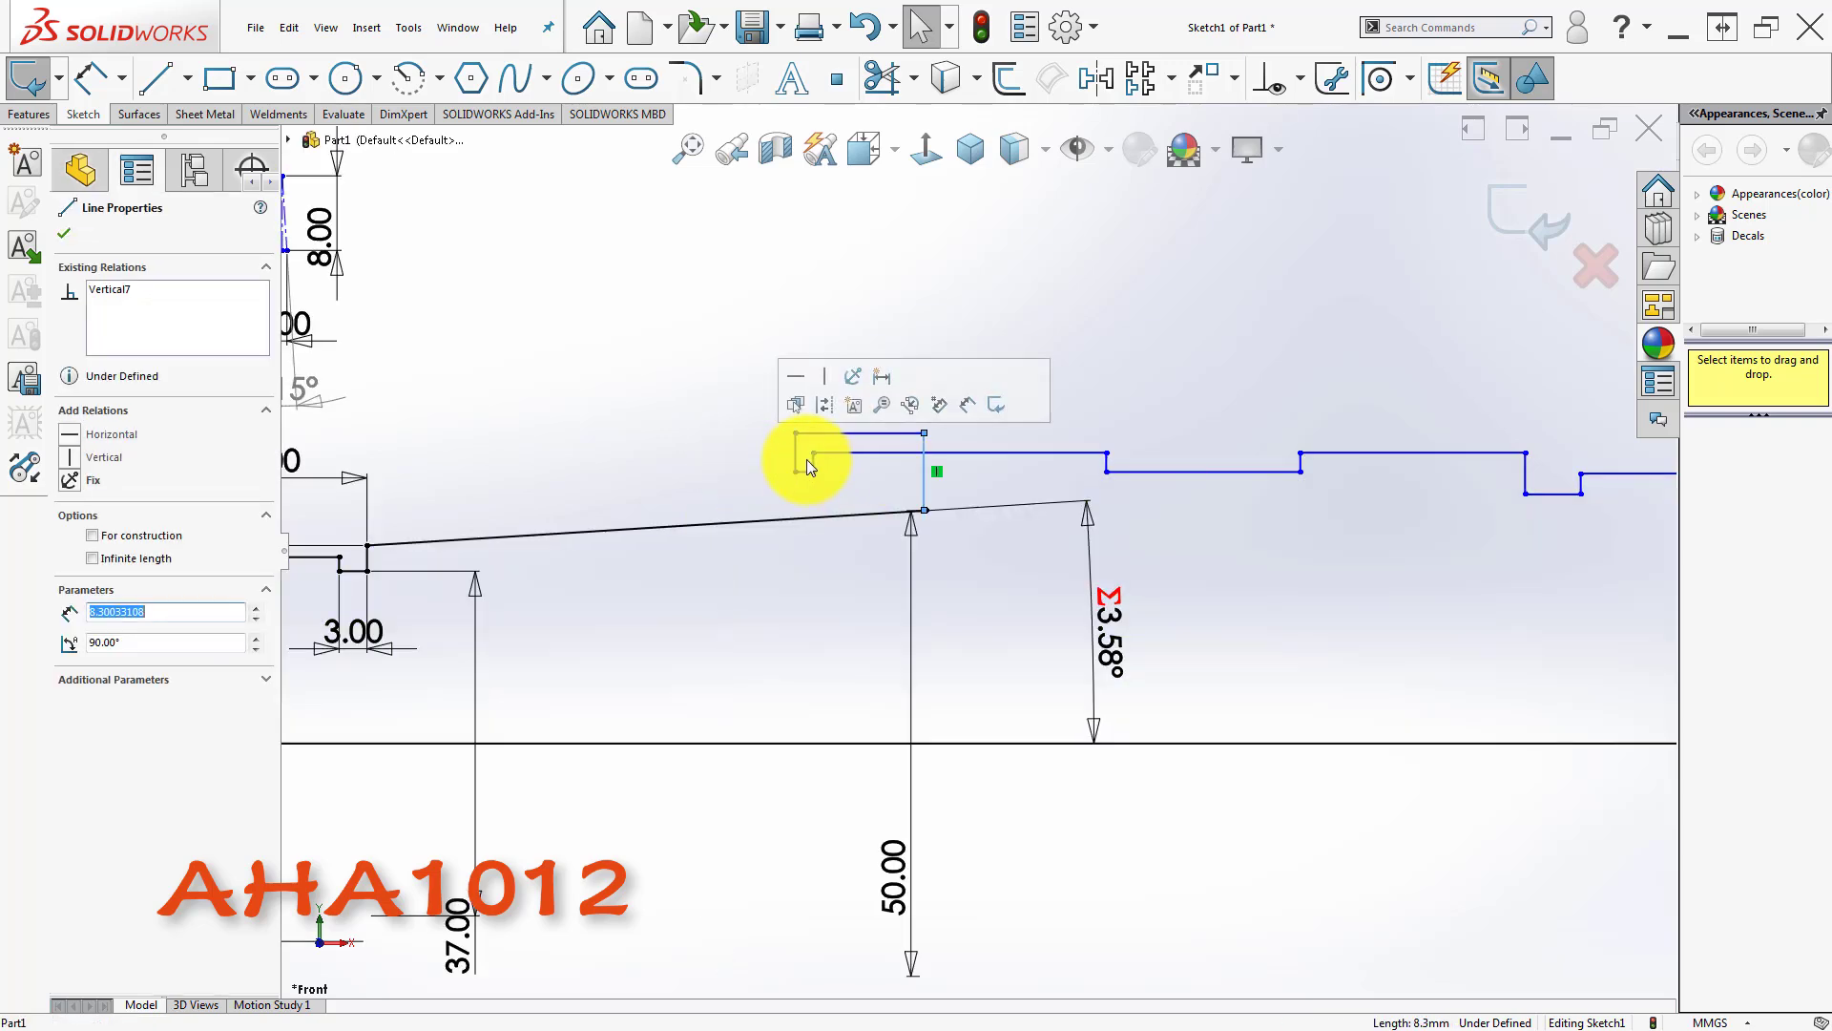
pyautogui.moveTo(805, 463); pyautogui.dragTo(1020, 471)
pyautogui.click(767, 481)
pyautogui.scroll(3, 849, 558)
pyautogui.scroll(-2, 957, 740)
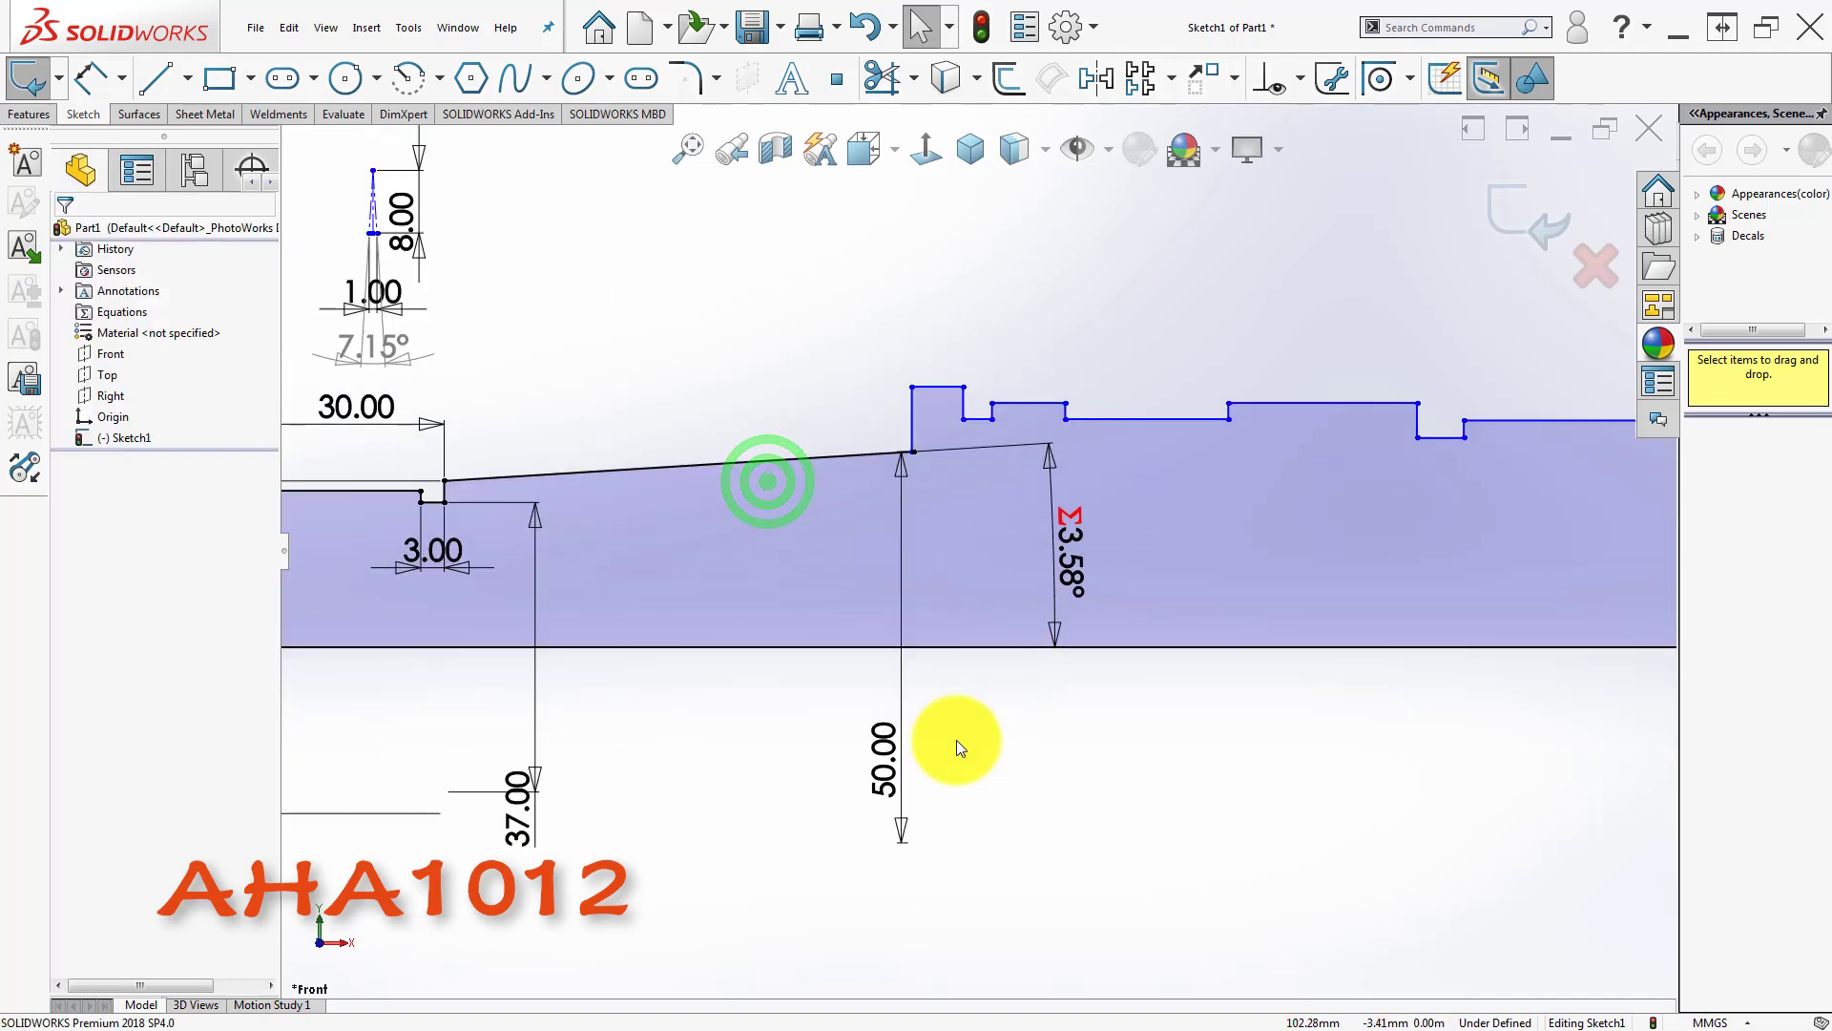
# - Reposition the taper angle and 50 mm diameter dimensions within the tapered section, clear of the shoulder
pyautogui.click(819, 673)
pyautogui.moveTo(1062, 558); pyautogui.dragTo(731, 538)
pyautogui.scroll(-3, 862, 478)
pyautogui.press('Escape')
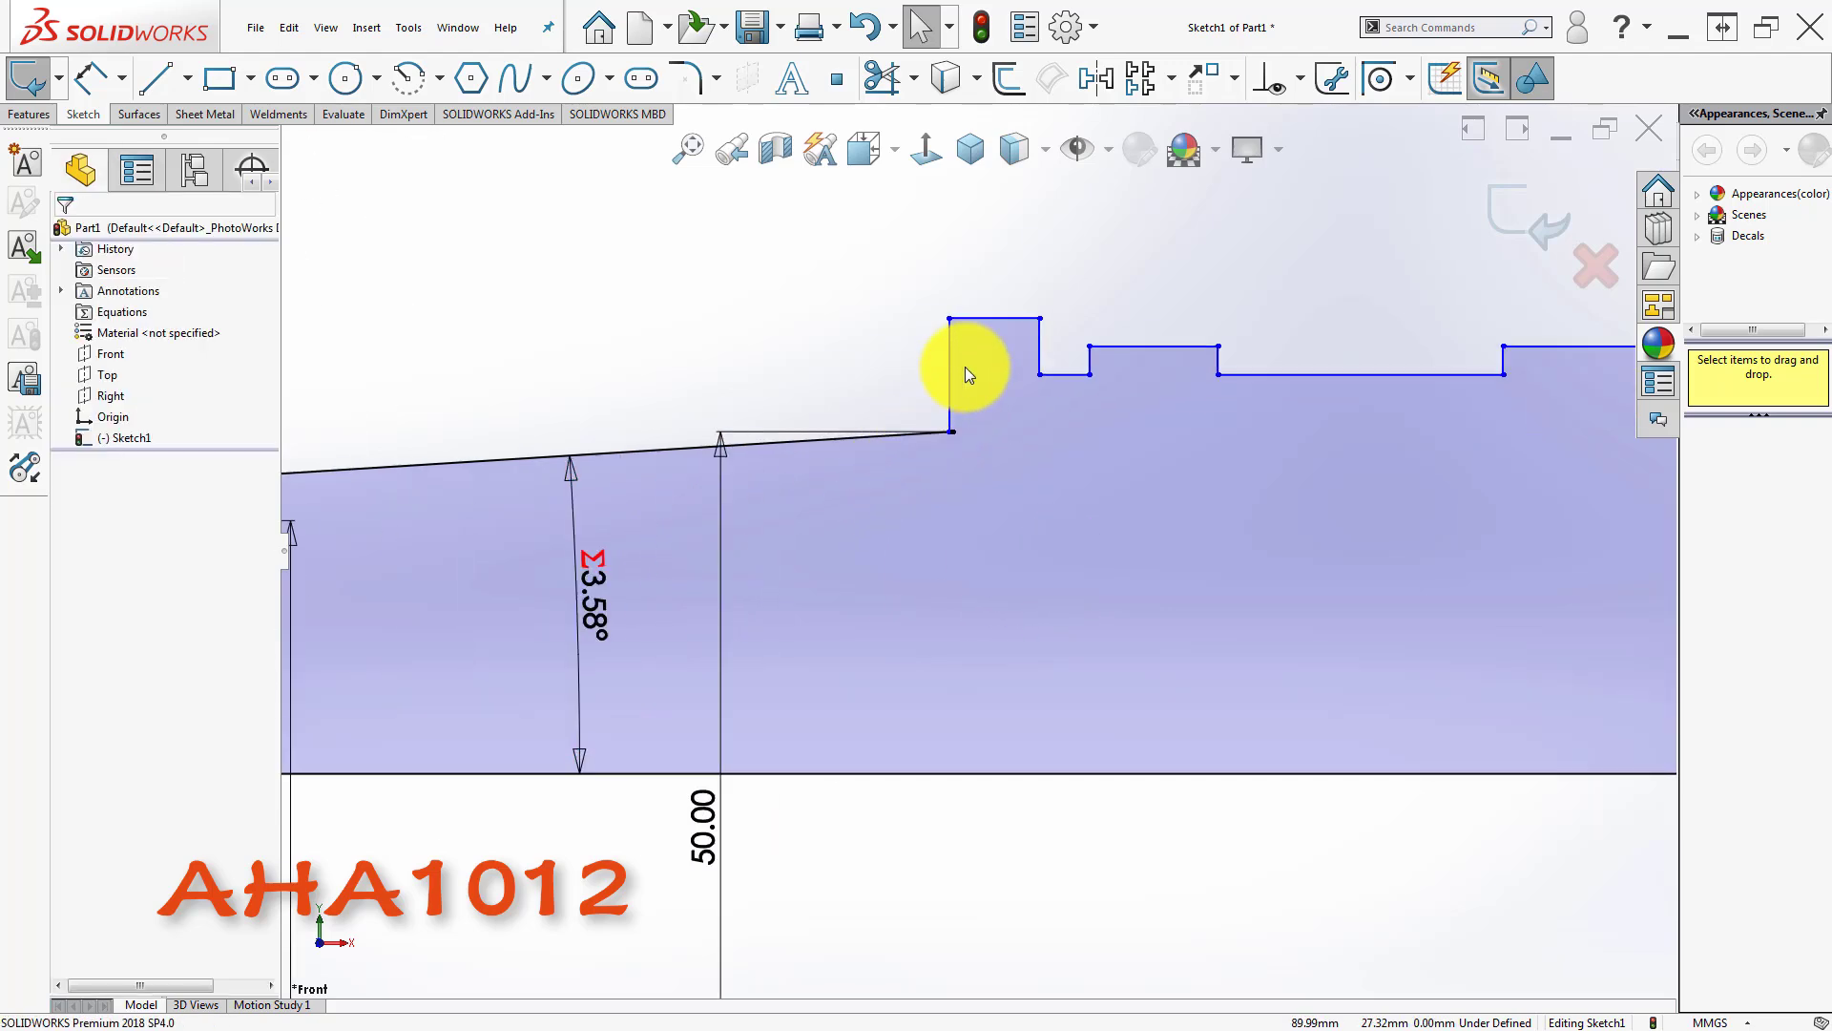
# - Move the shoulder's vertical line to about 3.5 mm beyond the large end of the taper
pyautogui.moveTo(946, 359); pyautogui.dragTo(1000, 367)
pyautogui.scroll(-3, 1002, 419)
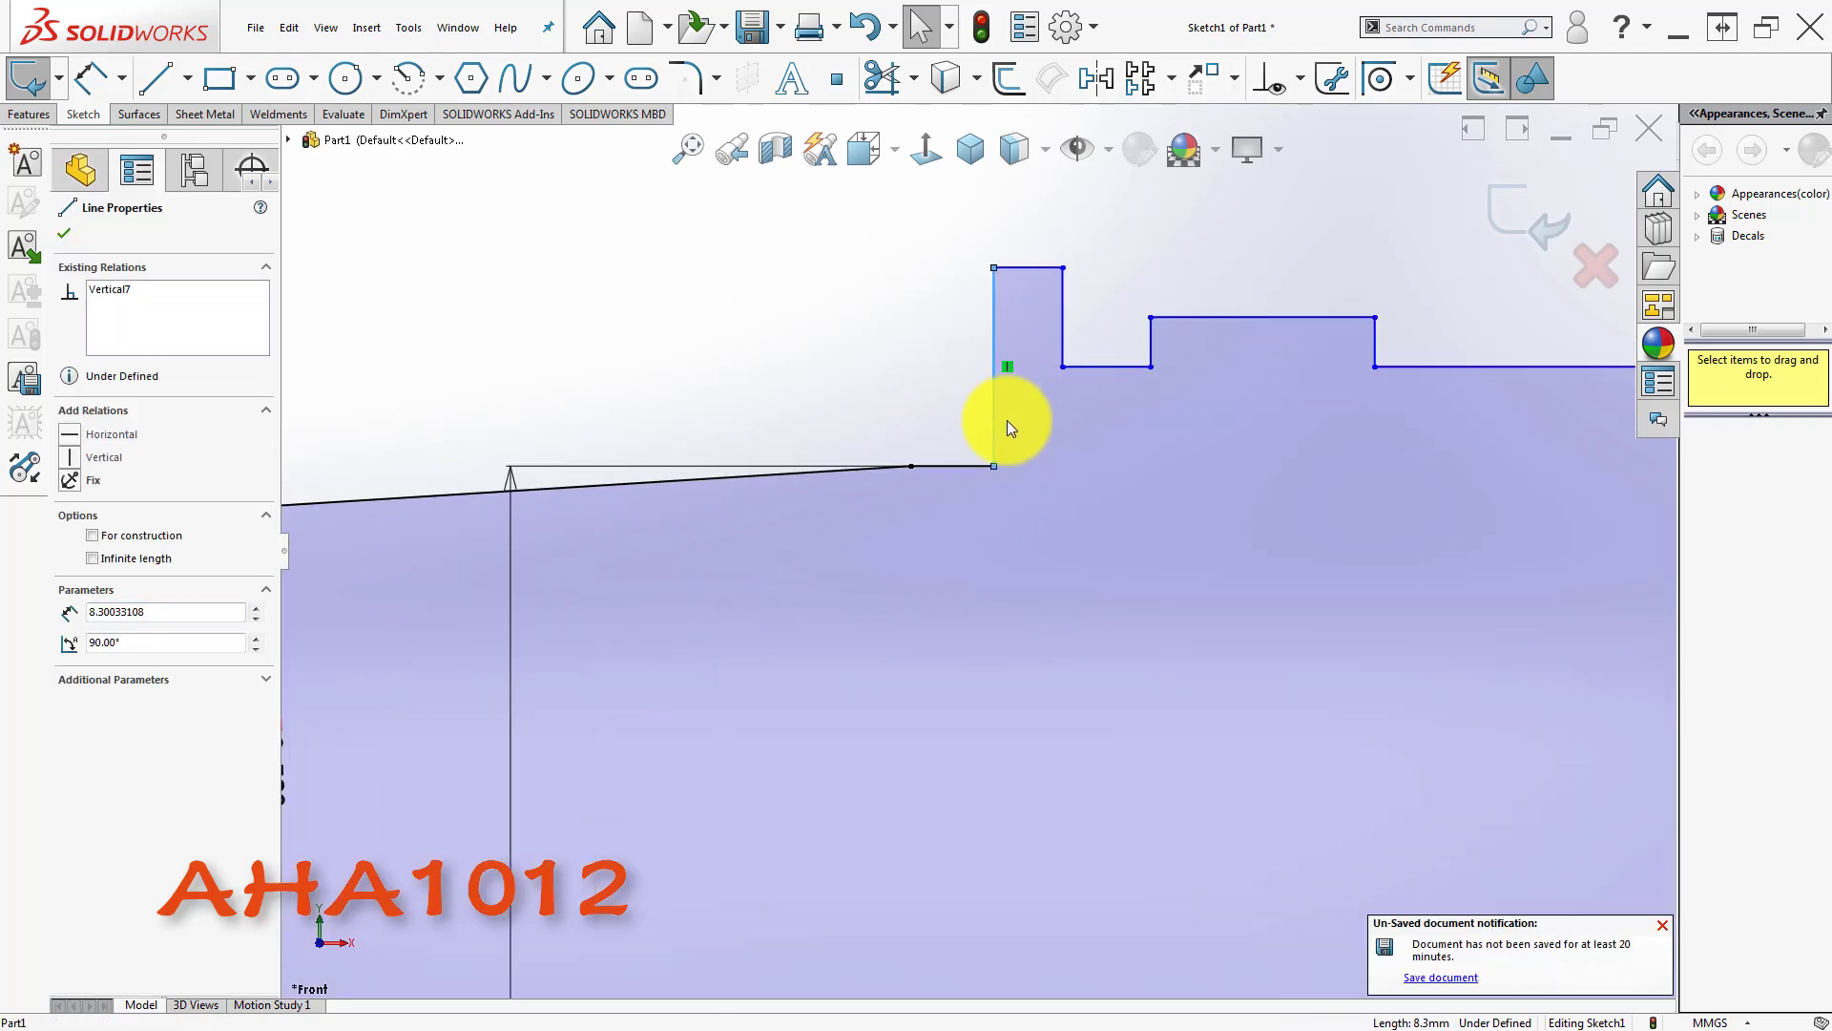
pyautogui.scroll(2, 1006, 420)
pyautogui.click(820, 335)
# - Add the taper's horizontal length, from the groove's vertical edge to its large-end point, as a driven dimension
pyautogui.click(818, 335)
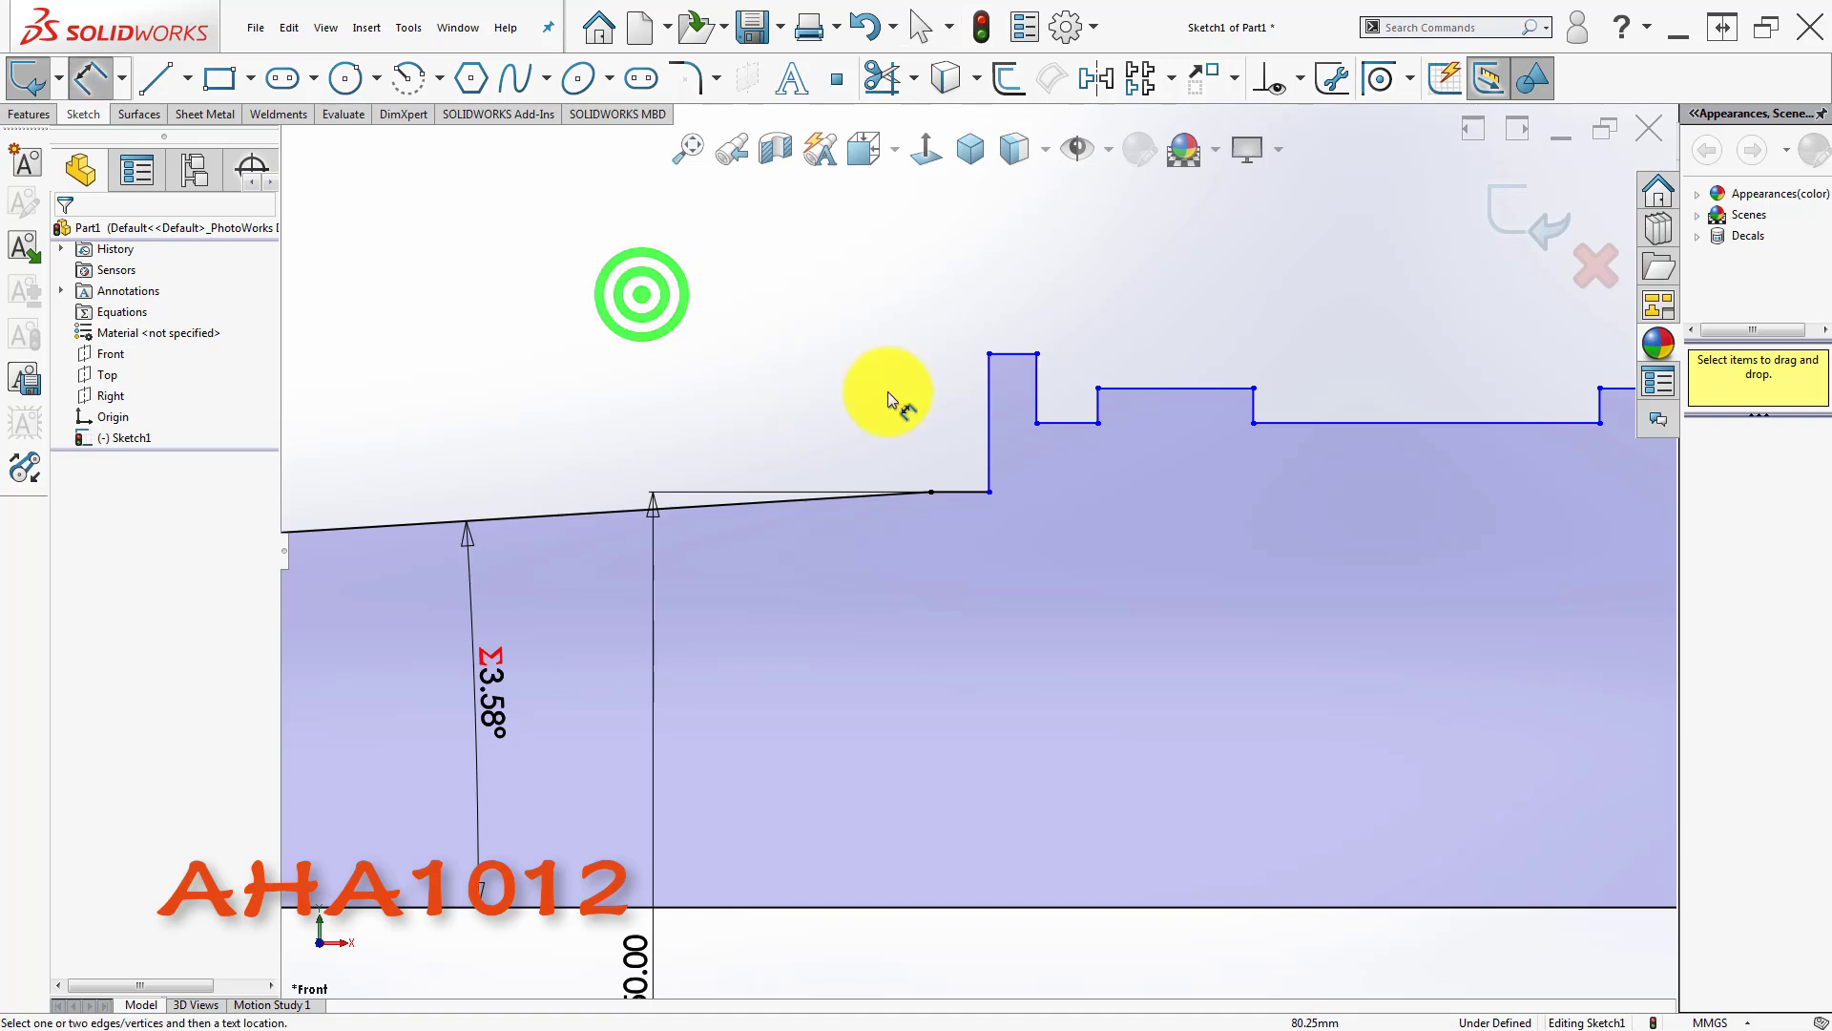
pyautogui.click(927, 493)
pyautogui.scroll(2, 725, 506)
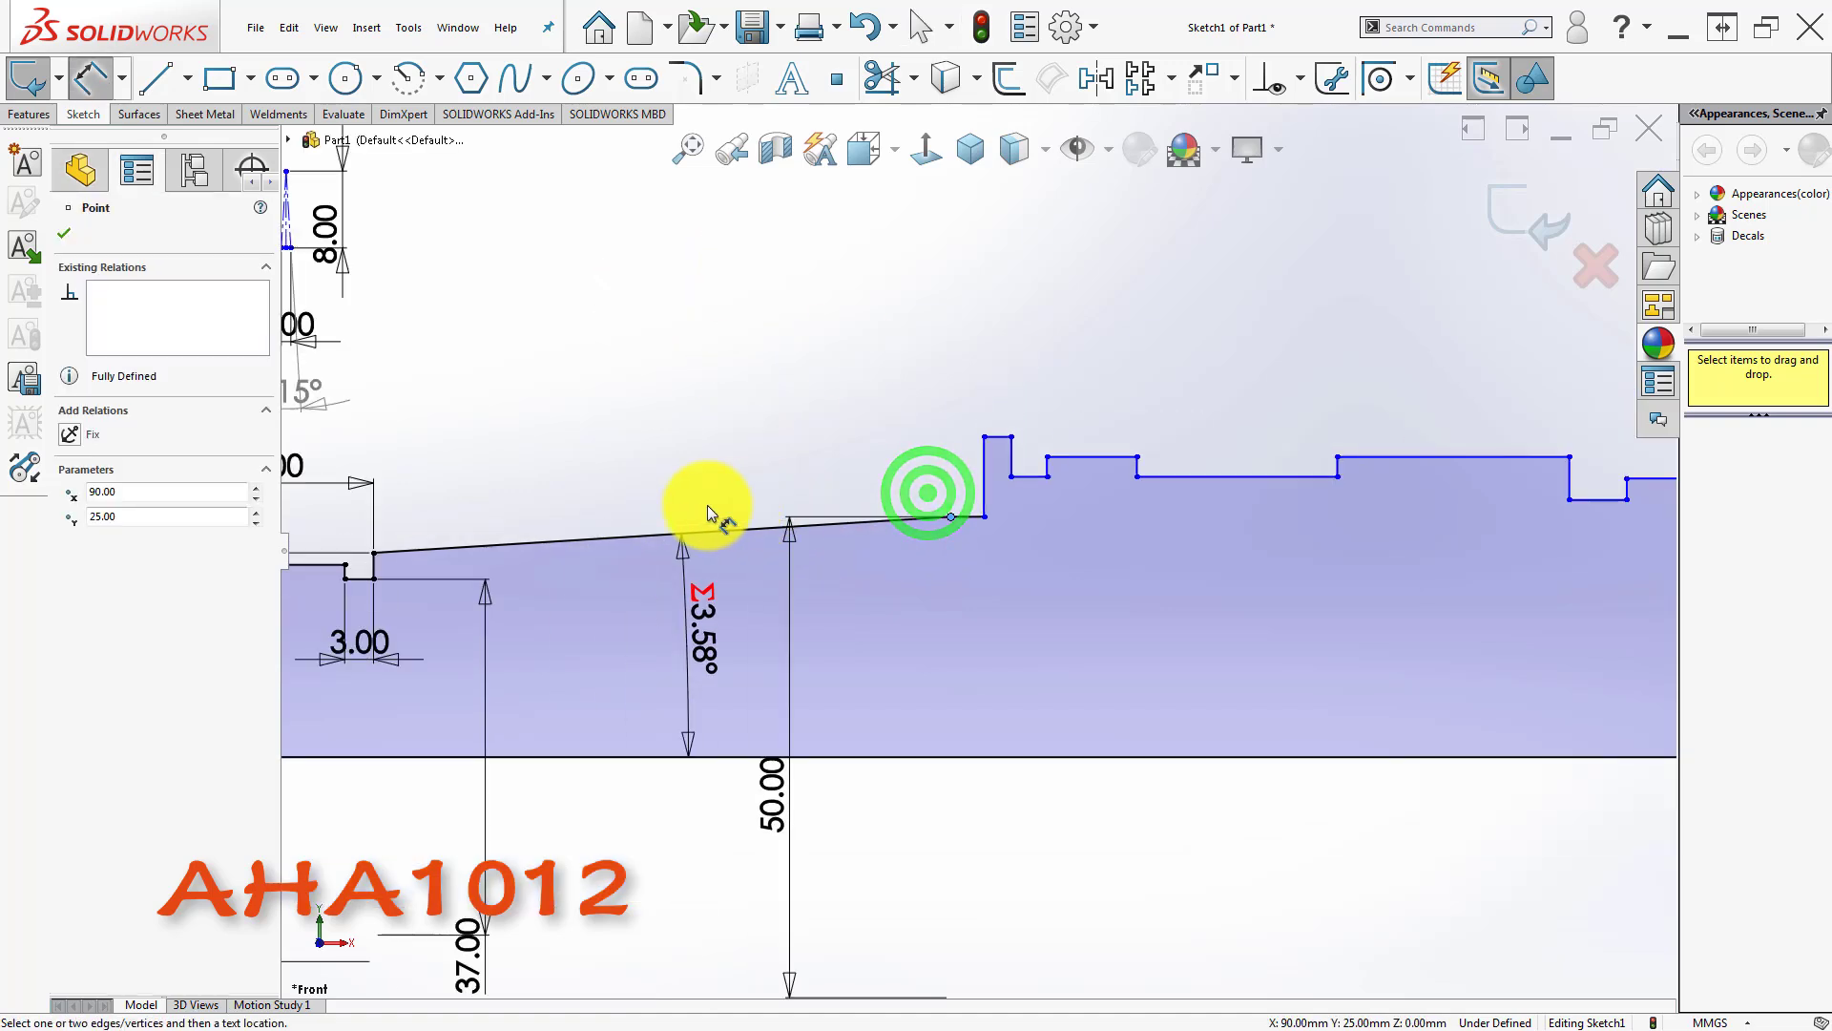
pyautogui.scroll(-1, 381, 583)
pyautogui.click(386, 564)
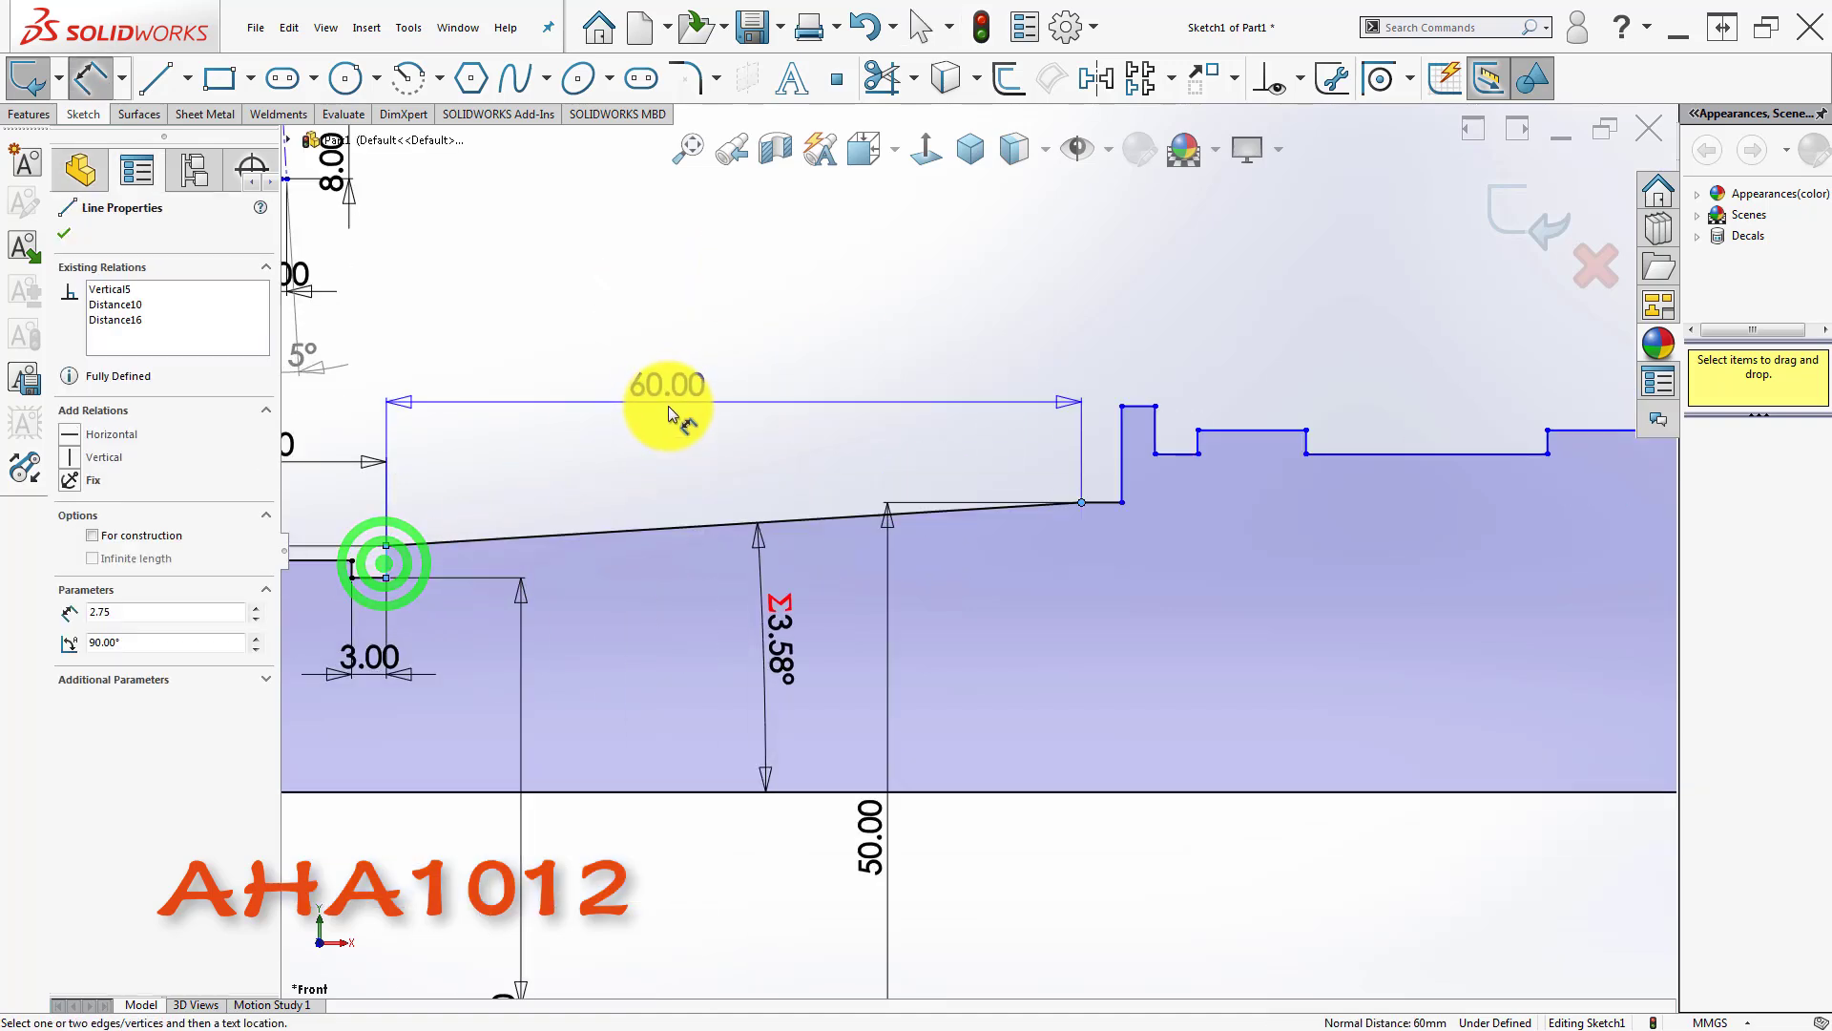
pyautogui.click(670, 456)
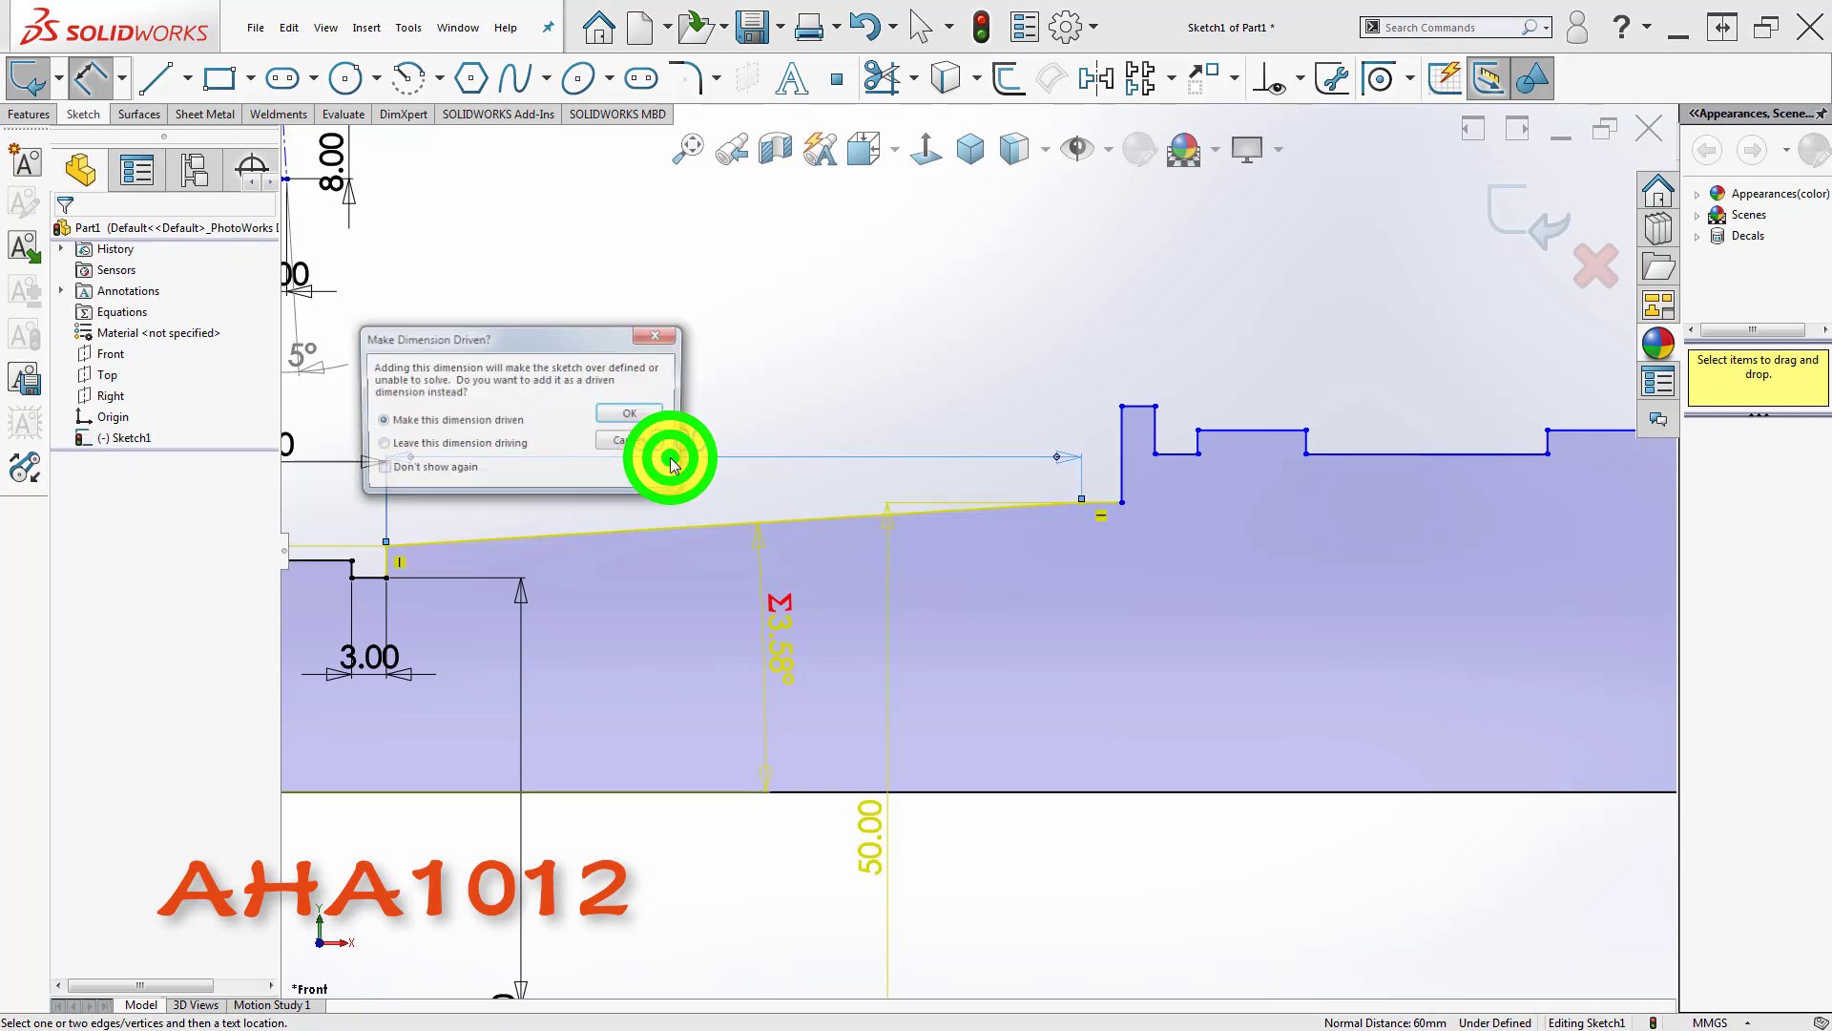
pyautogui.click(629, 414)
pyautogui.click(877, 370)
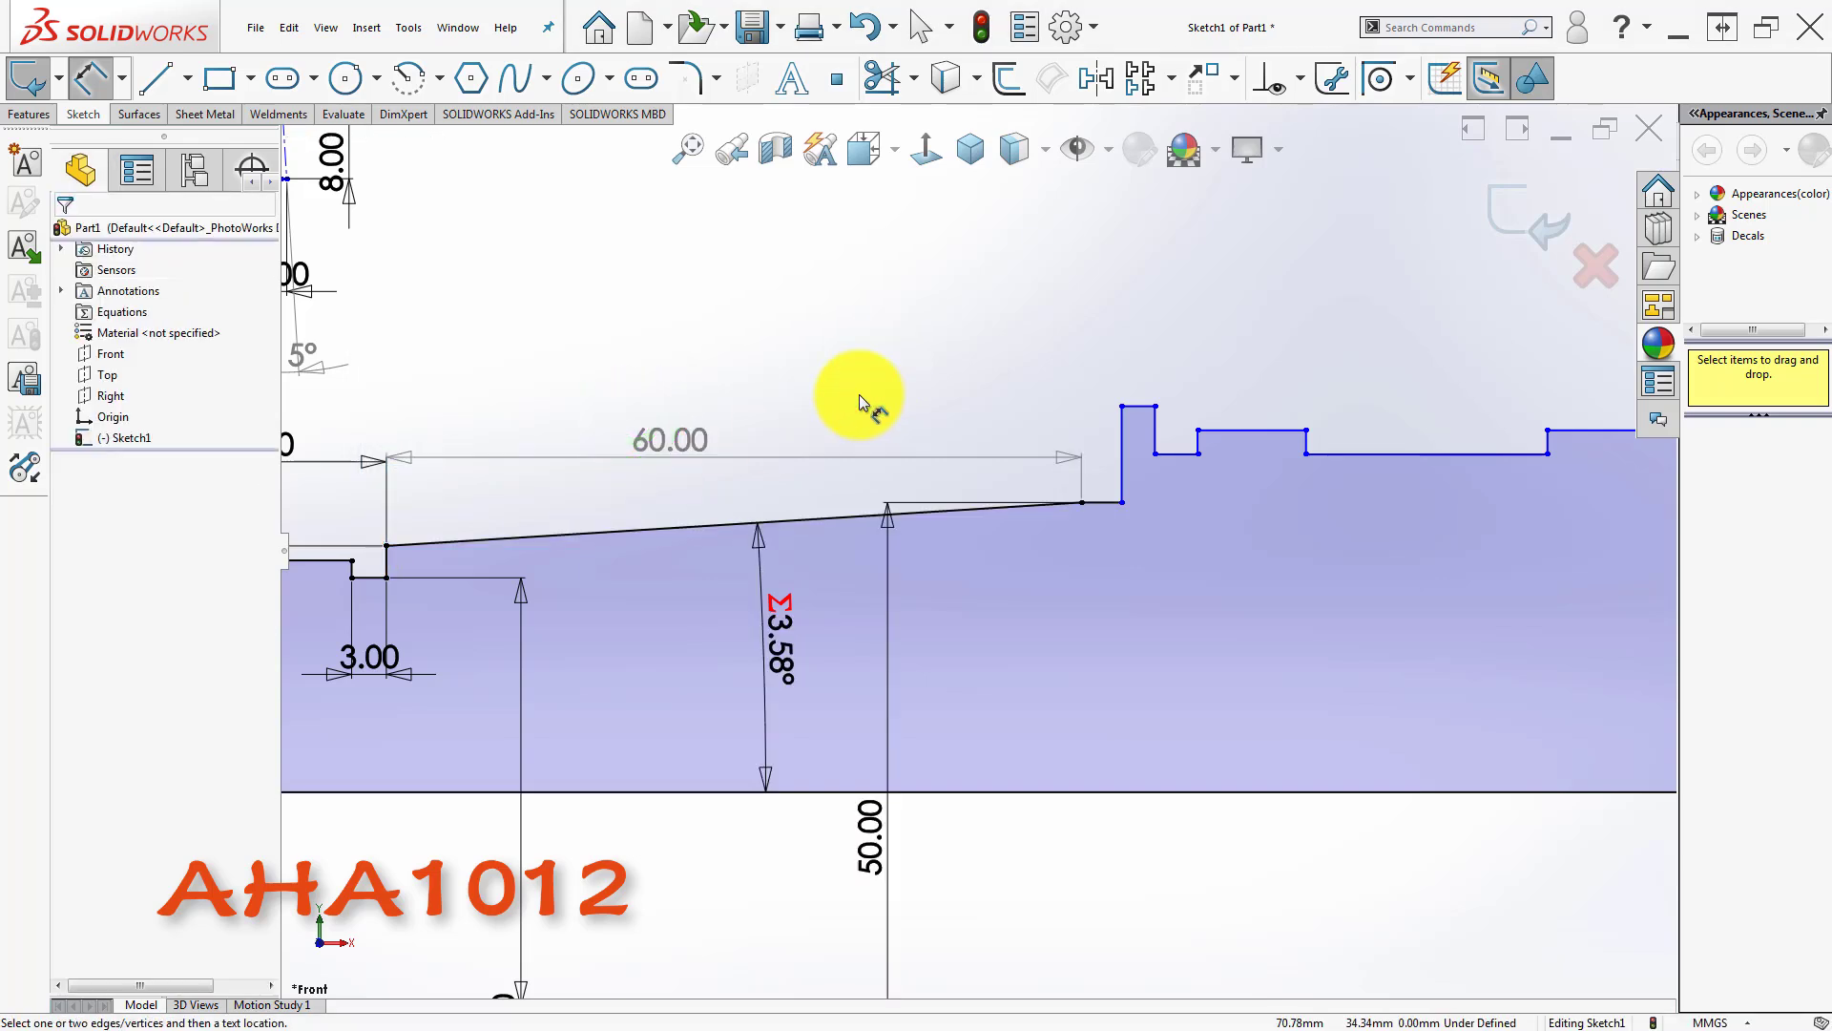
pyautogui.click(861, 379)
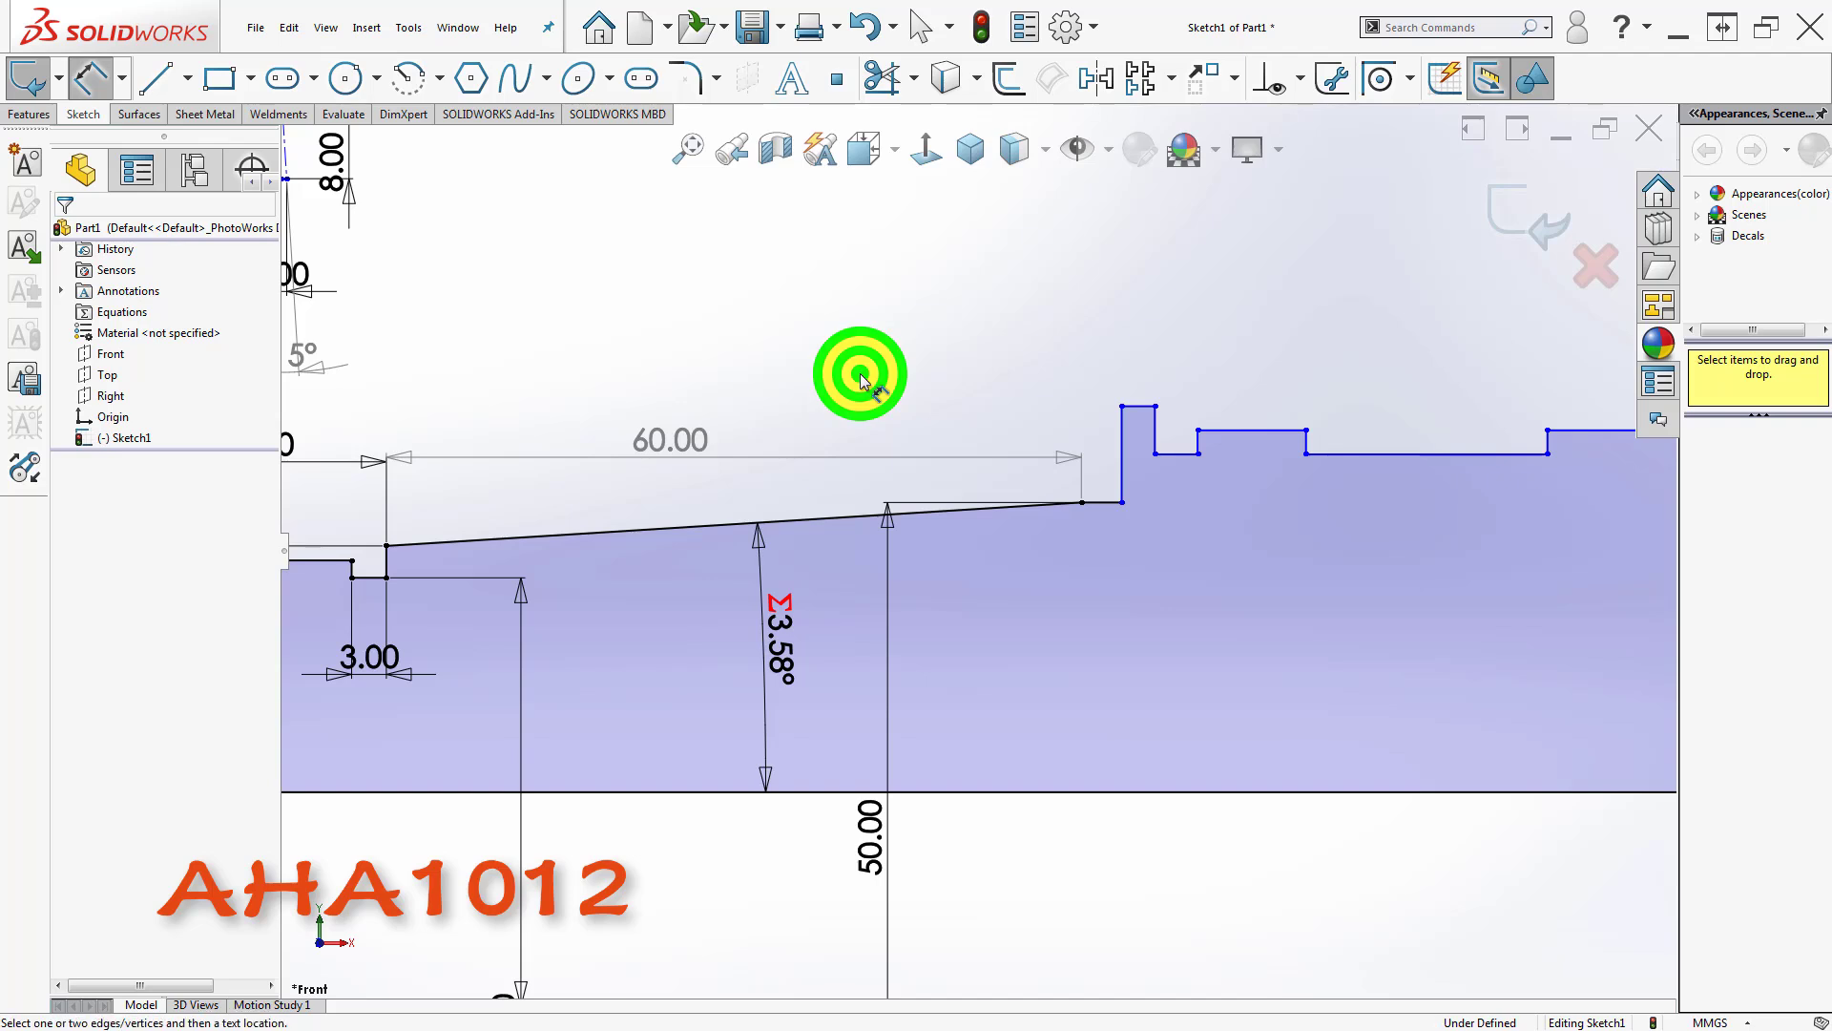
# - Dimension the distance from the shaft's small-end face to the shoulder's vertical line as 95 mm
pyautogui.click(1122, 468)
pyautogui.scroll(3, 913, 519)
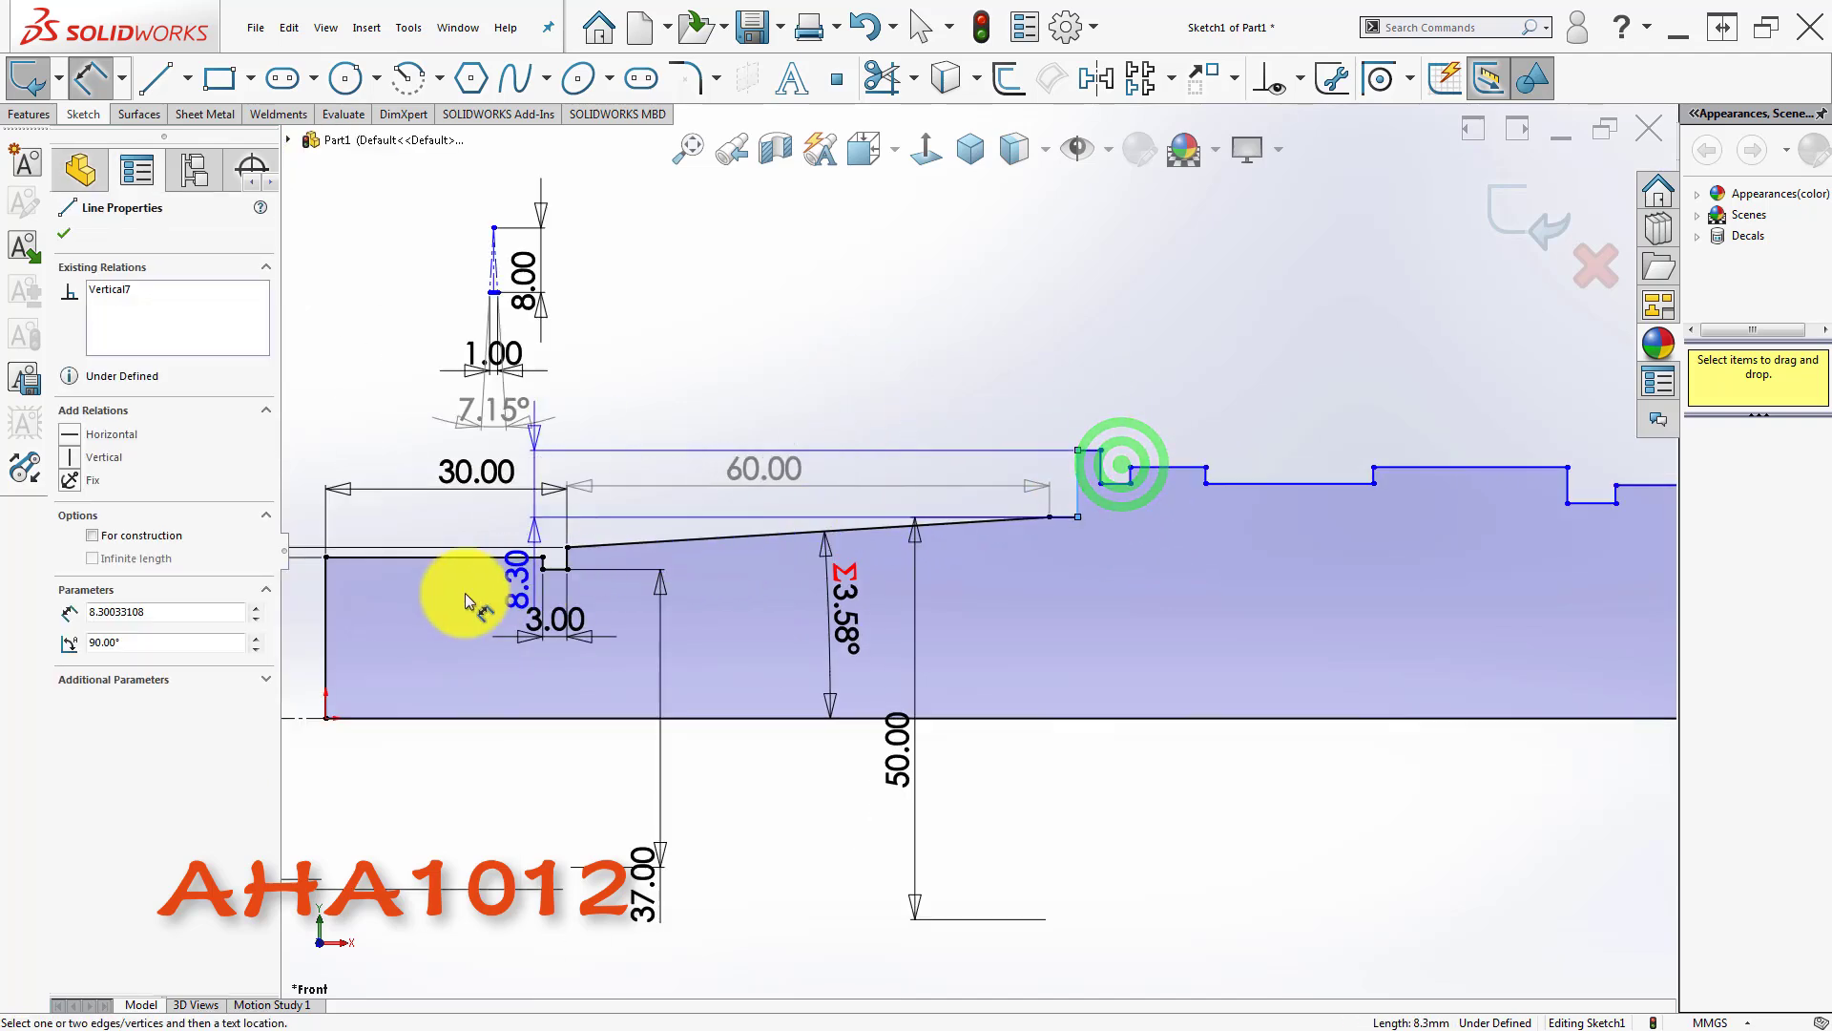
pyautogui.click(325, 620)
pyautogui.click(811, 412)
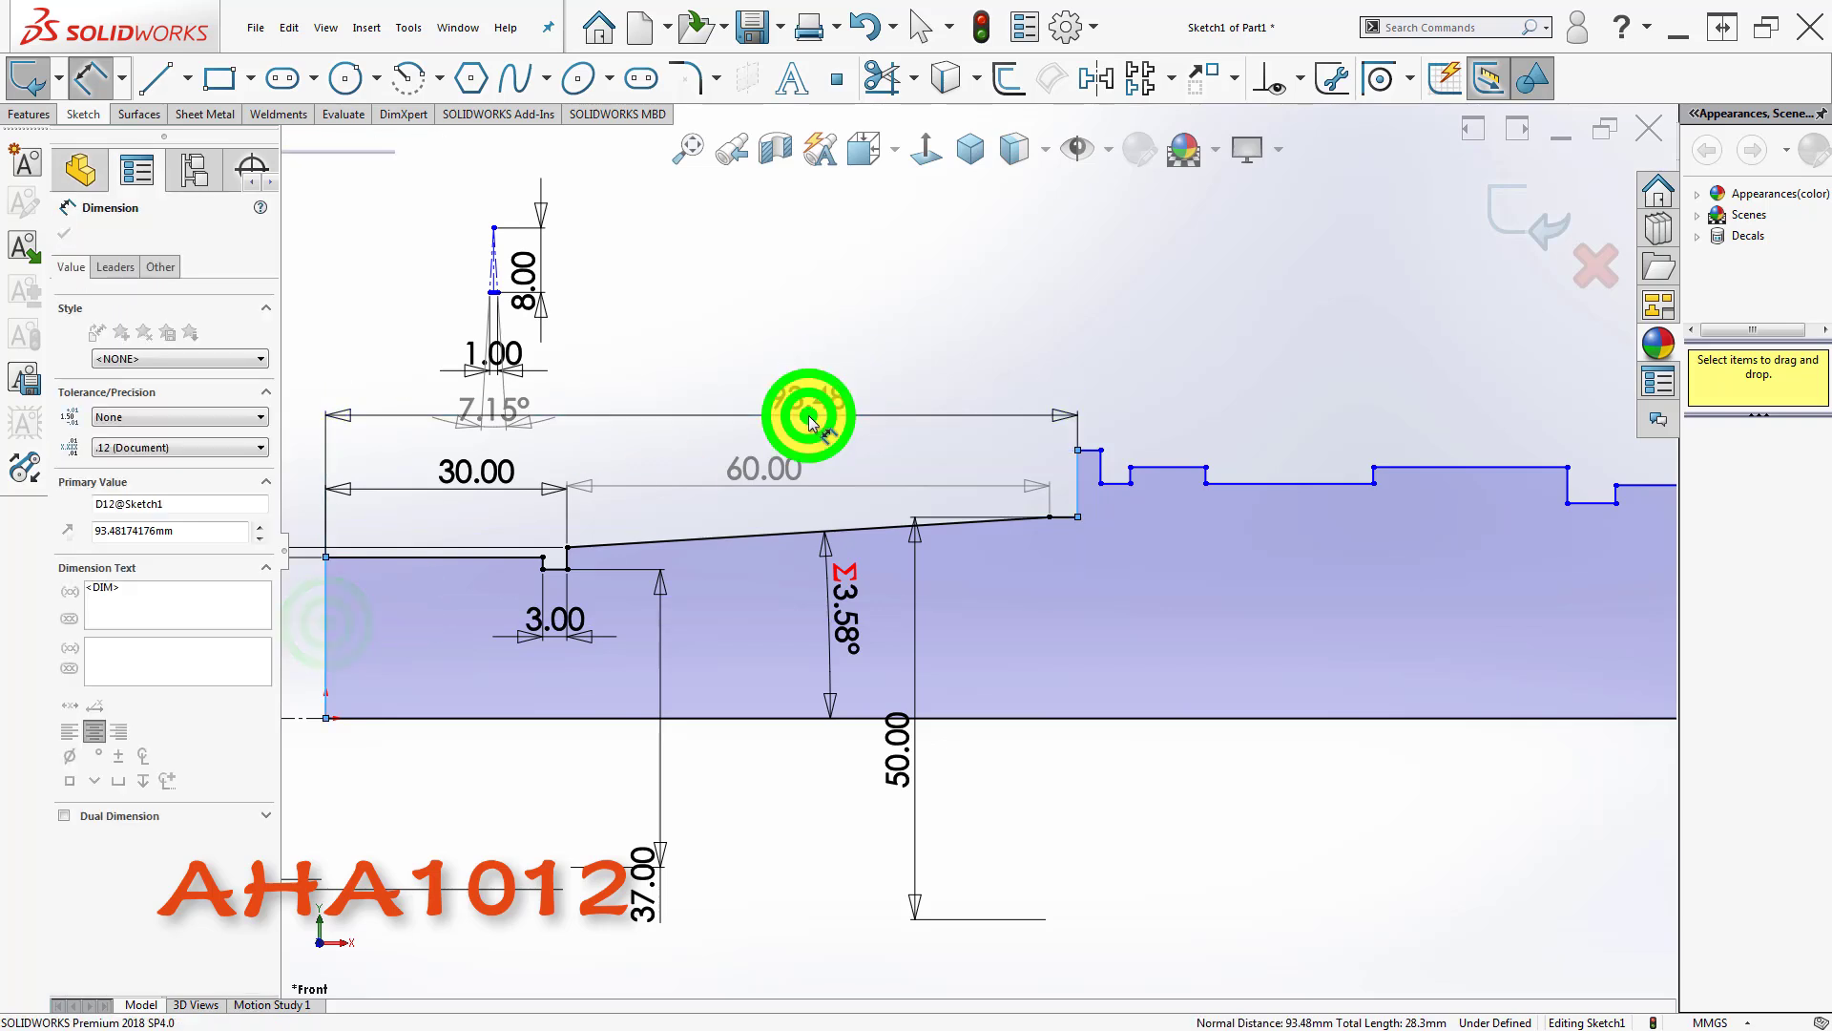
pyautogui.write('95')
pyautogui.press('Return')
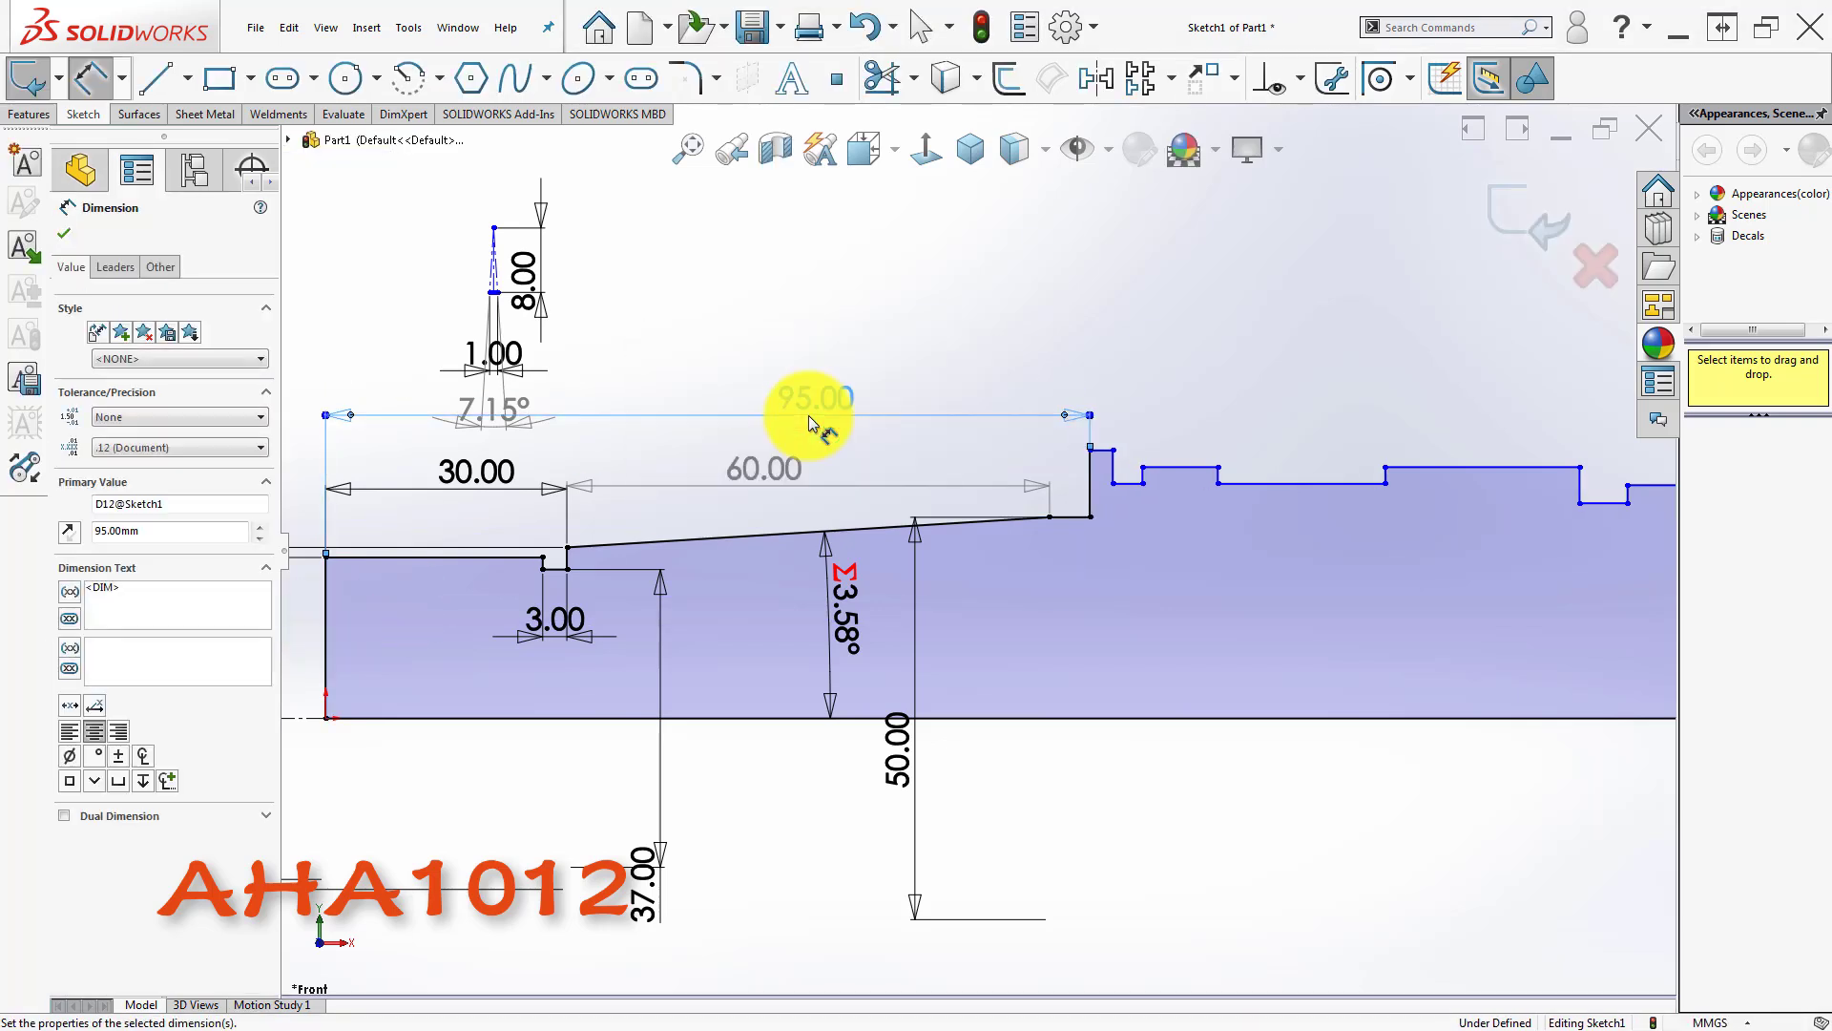
pyautogui.click(1017, 363)
# - Dimension the collar's diameter from its top edge across the centerline as 68 mm
pyautogui.scroll(-3, 1231, 477)
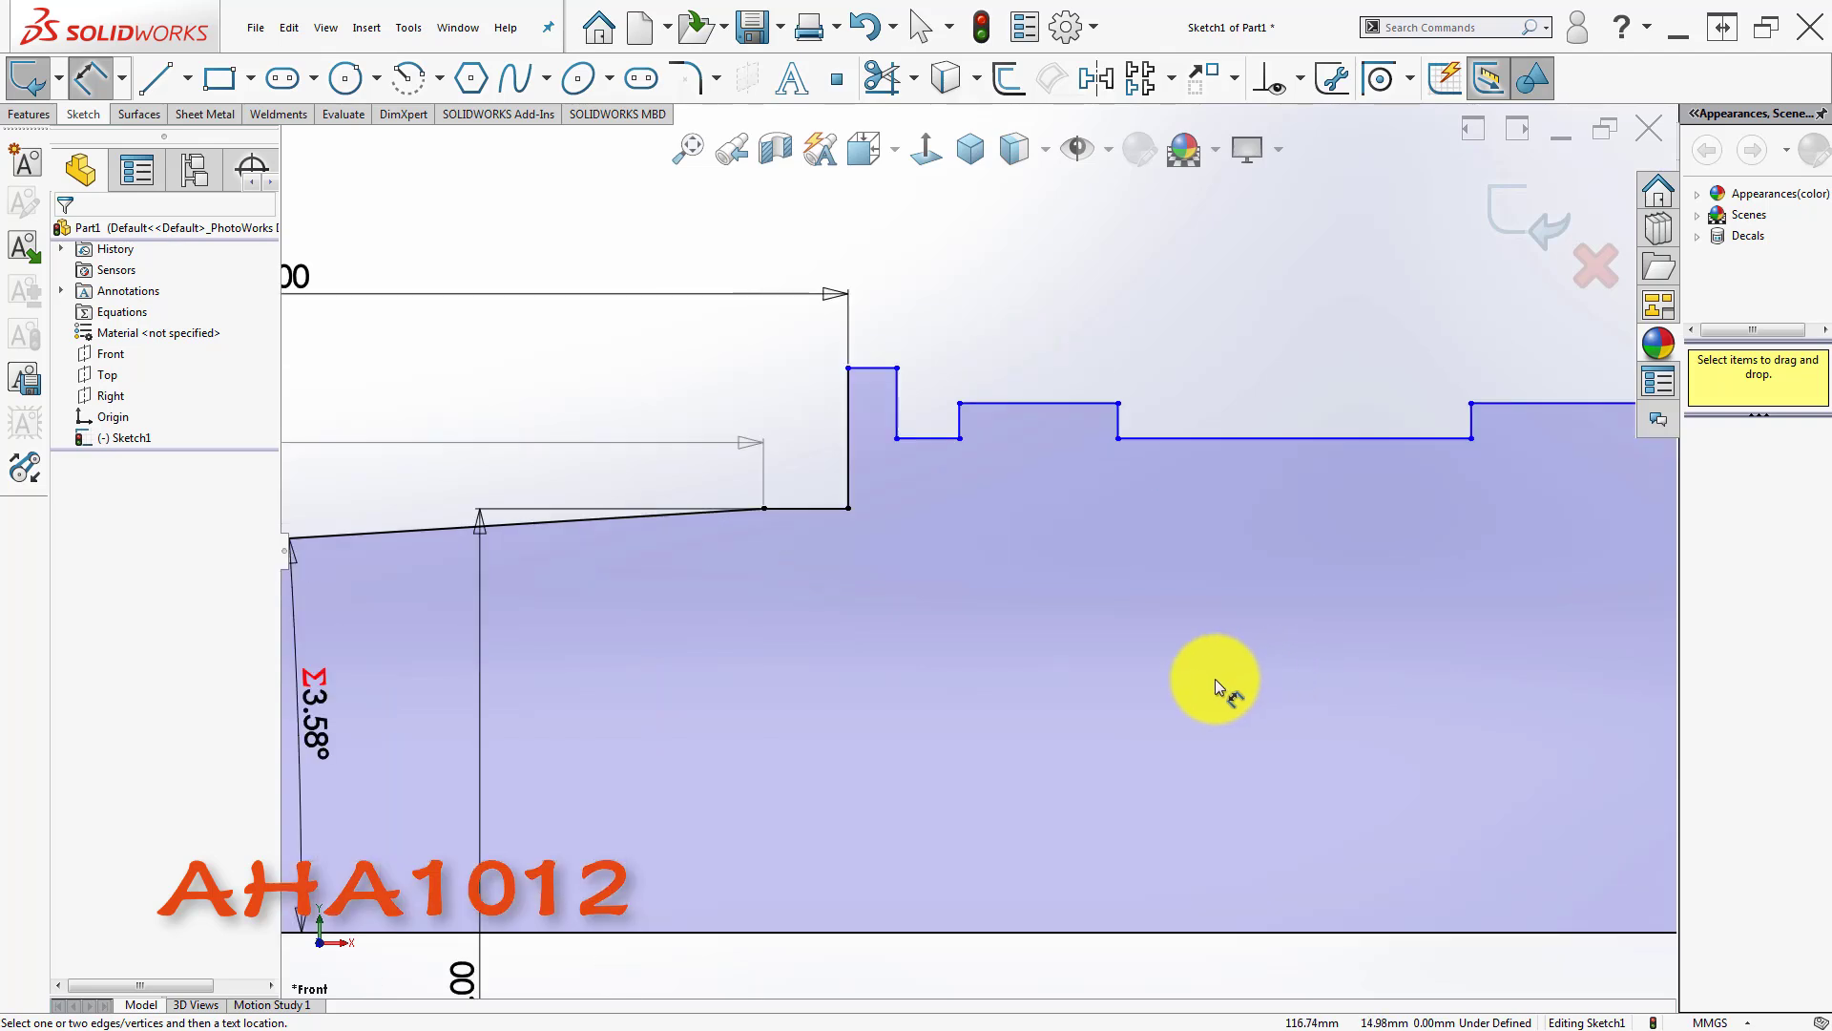
pyautogui.scroll(1, 898, 513)
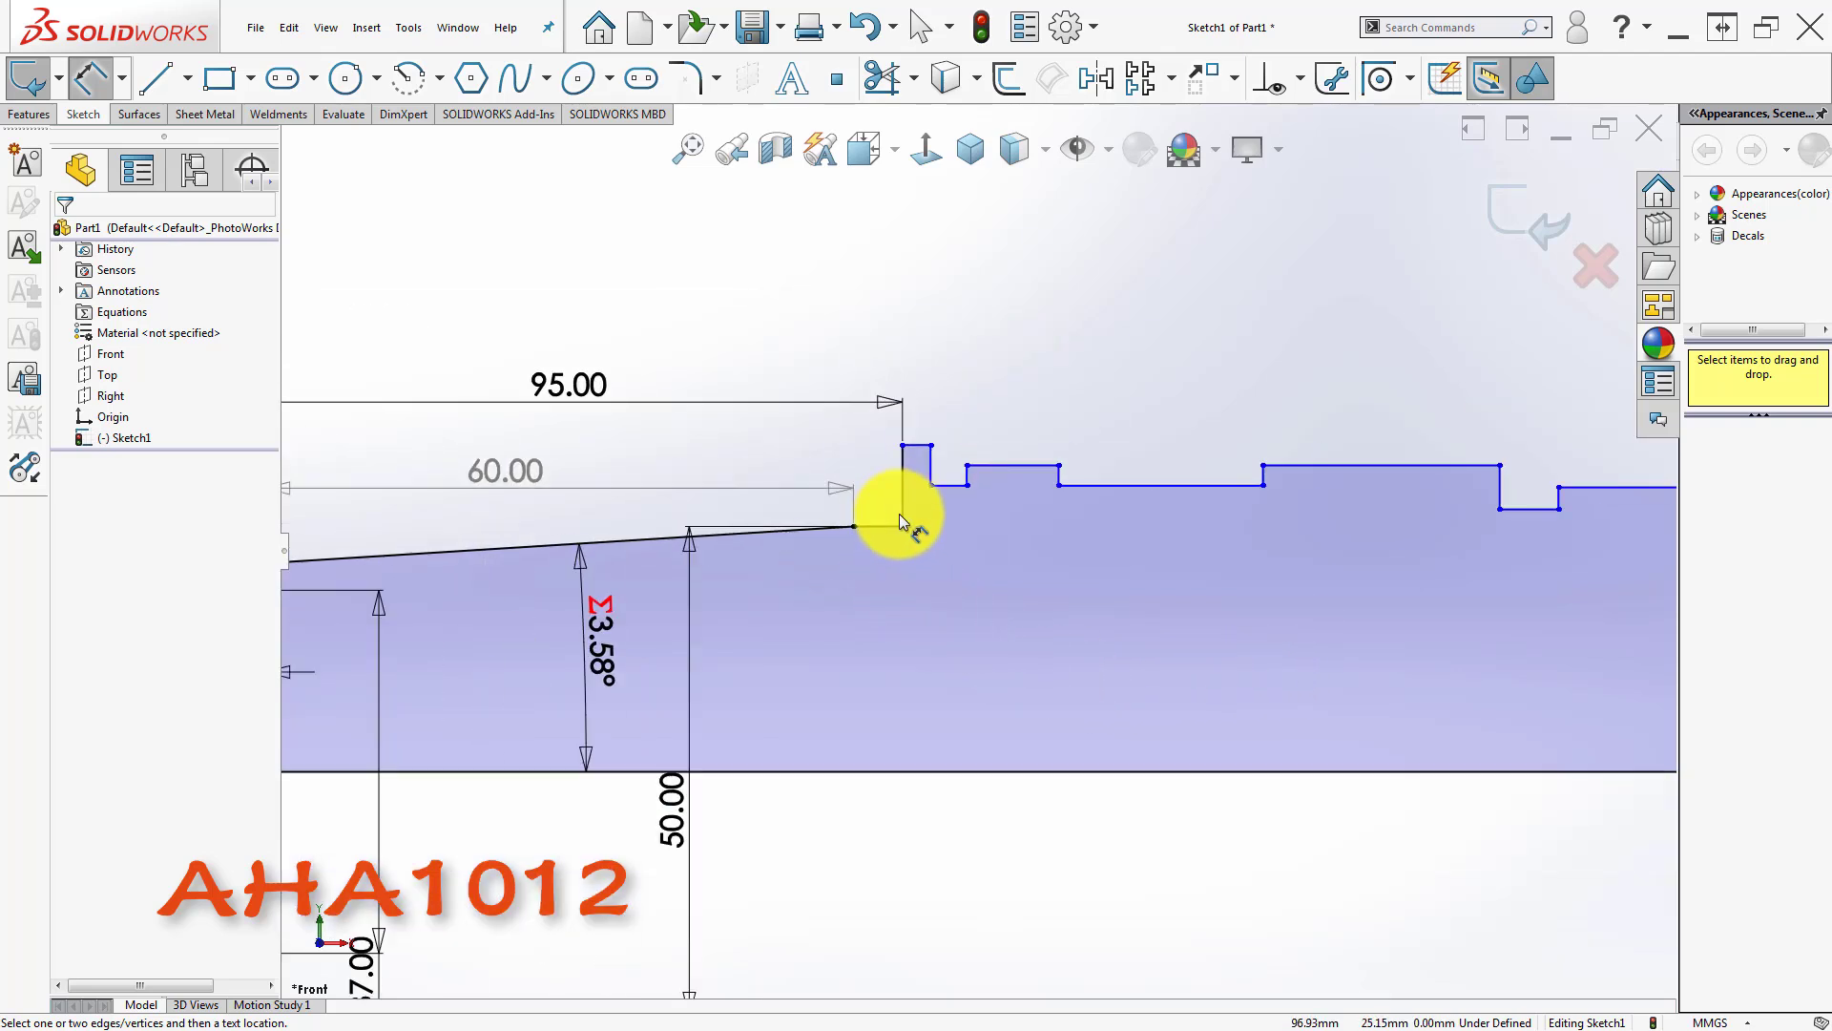
pyautogui.scroll(-2, 928, 439)
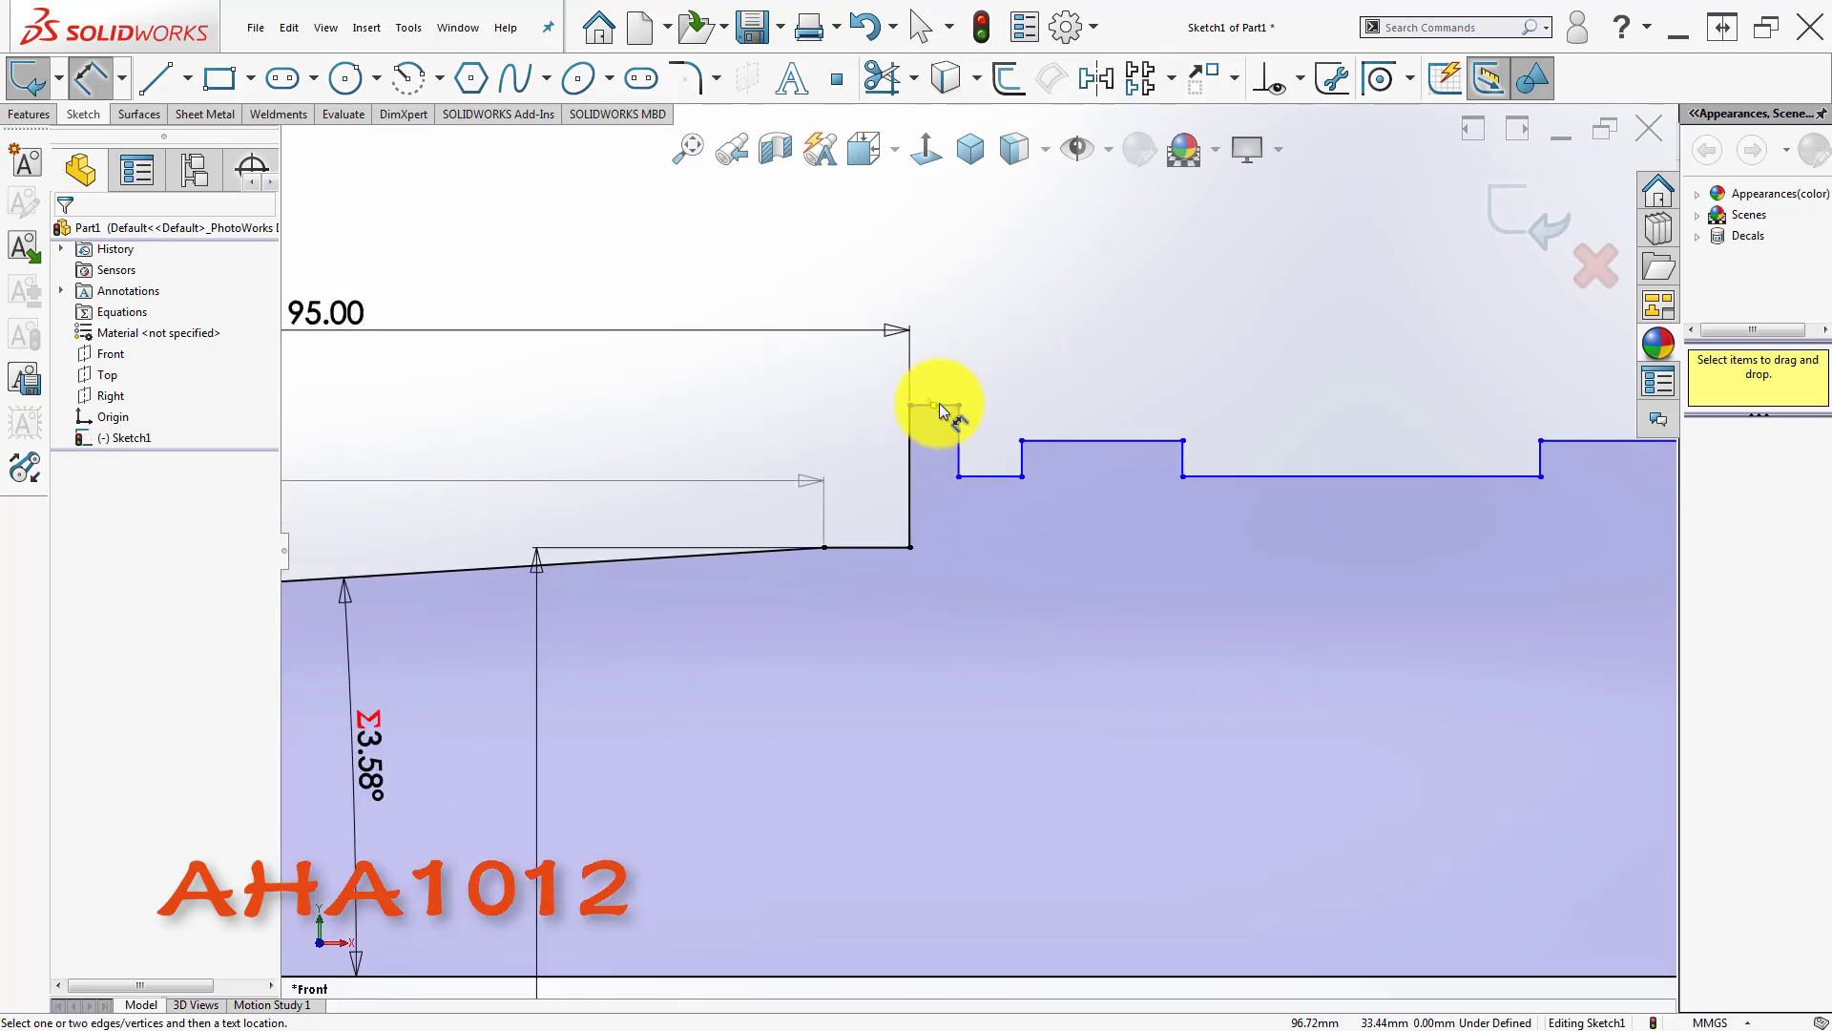
pyautogui.click(939, 405)
pyautogui.press('f')
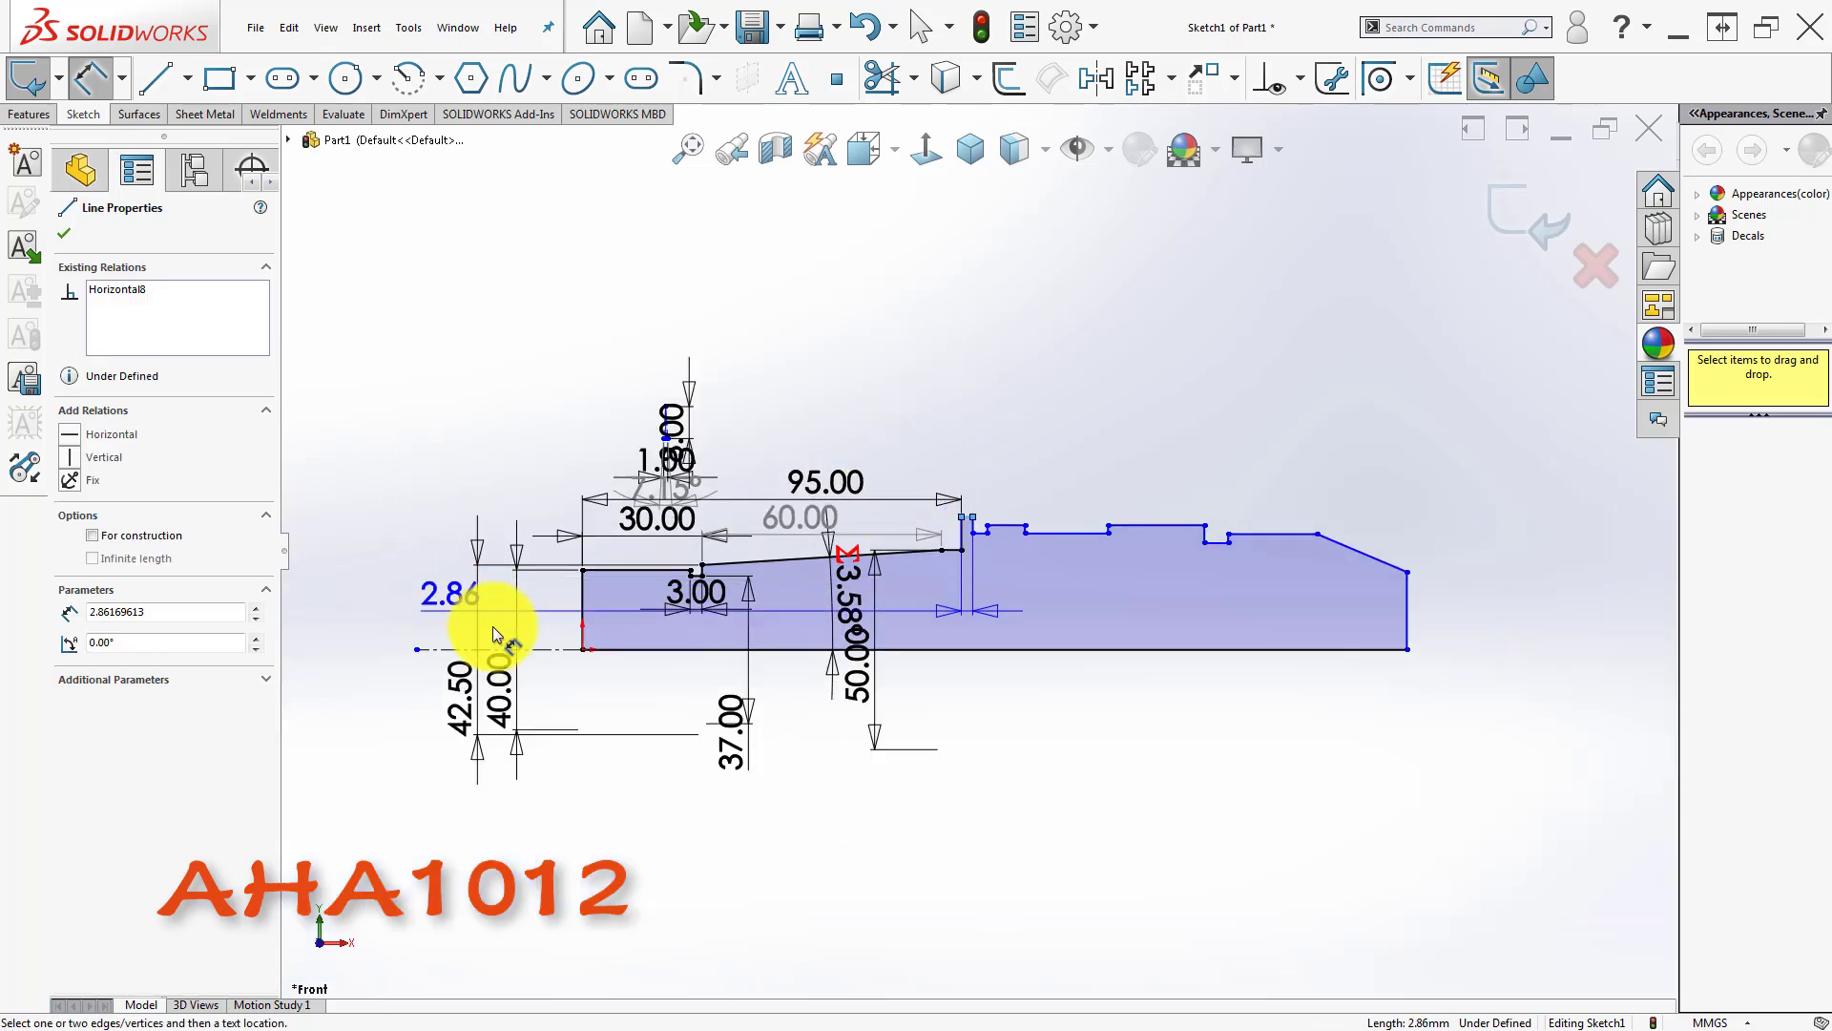
pyautogui.click(544, 650)
pyautogui.scroll(-3, 1056, 765)
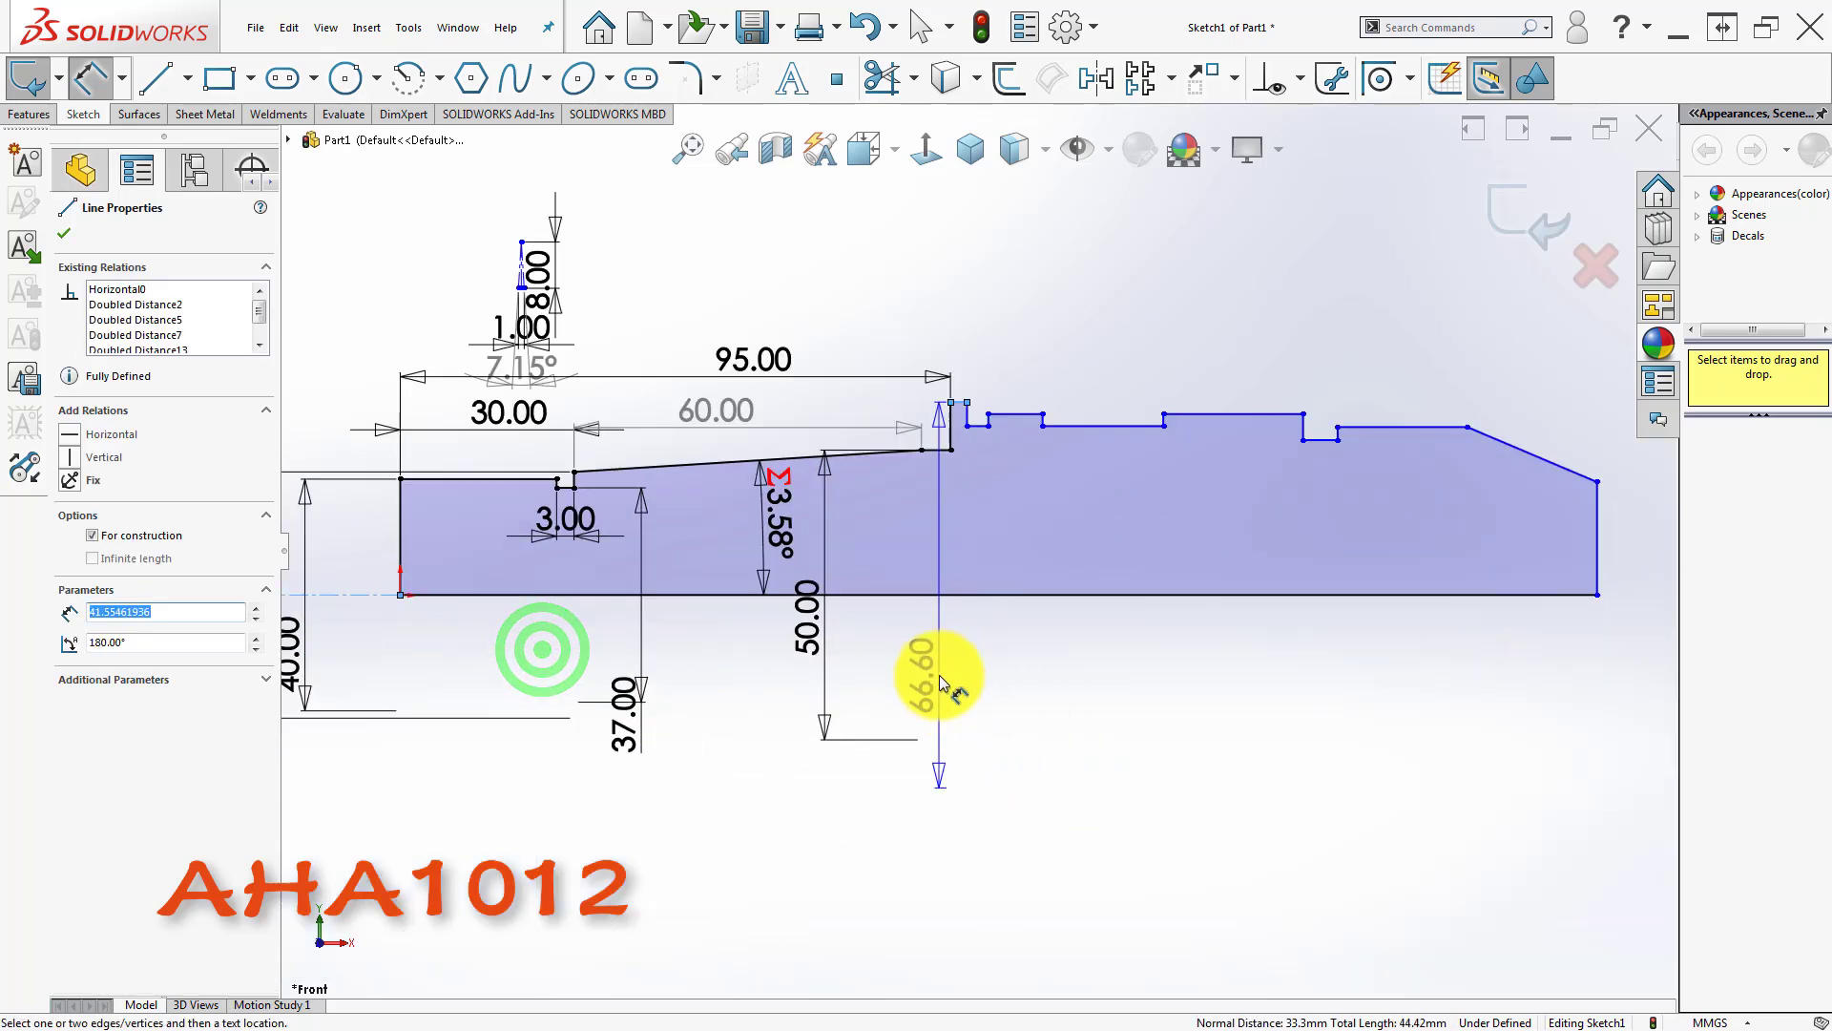
pyautogui.click(959, 677)
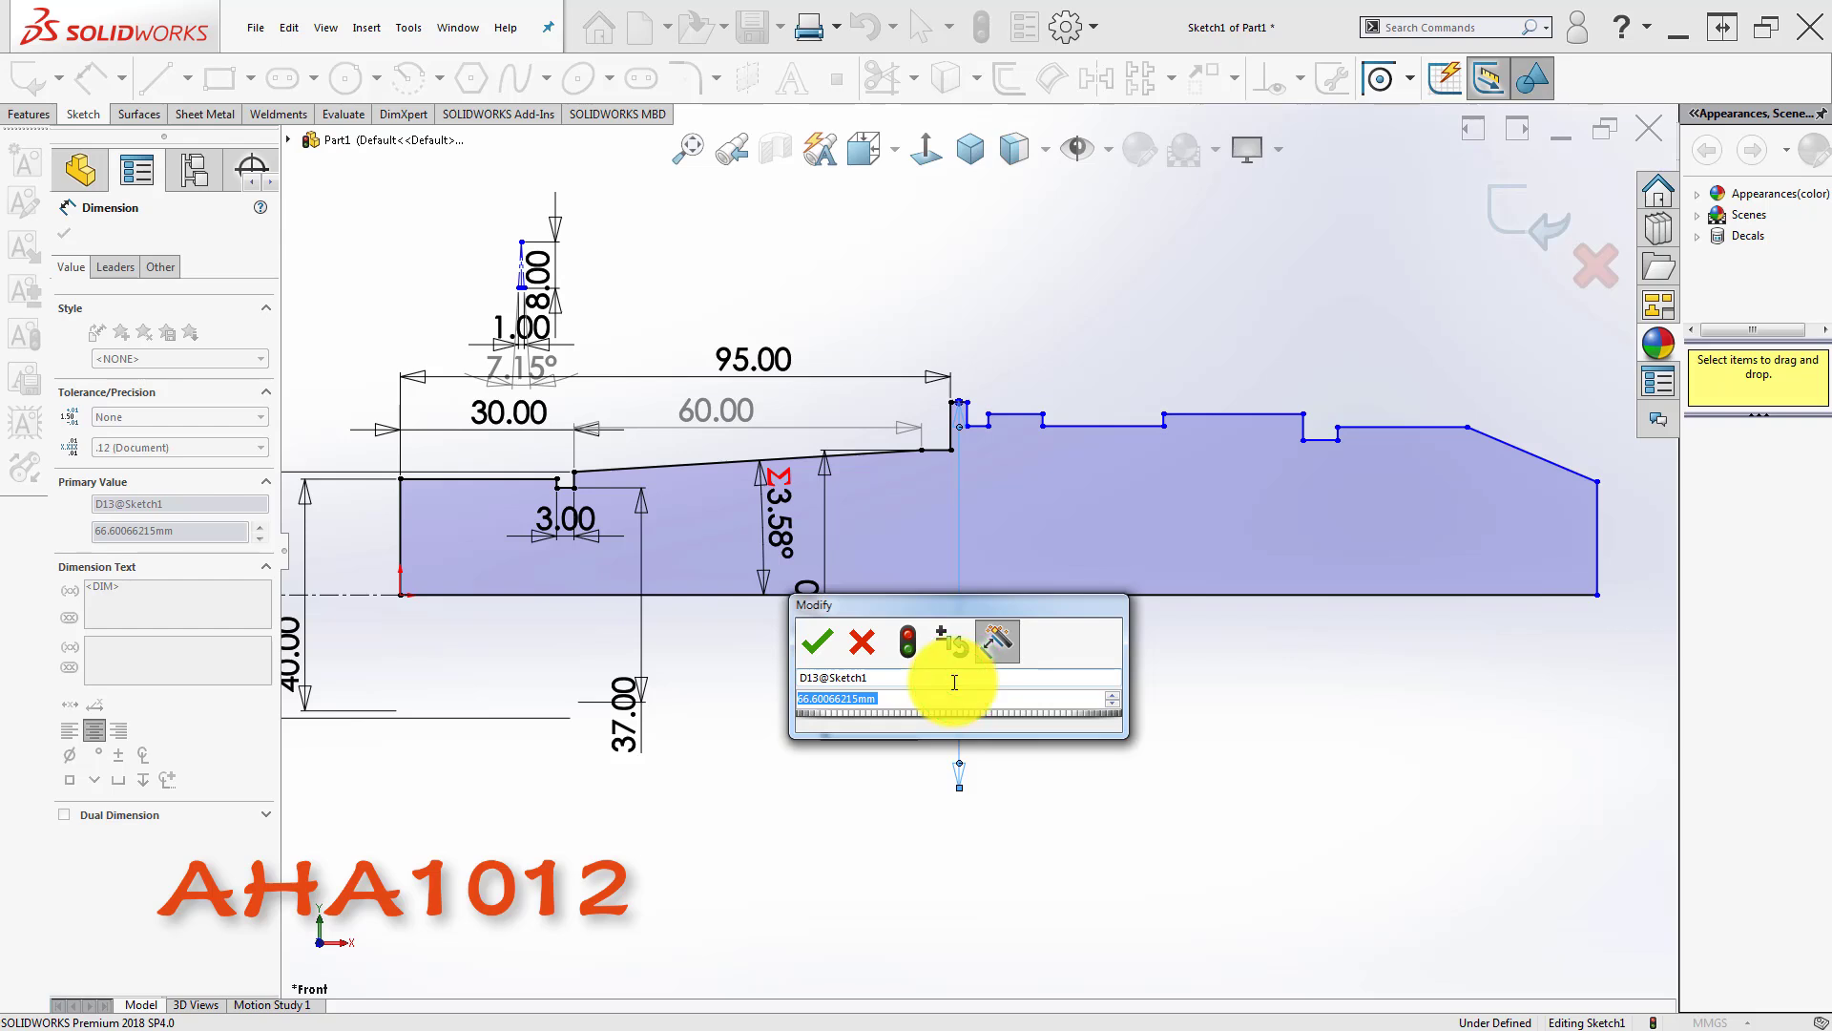
pyautogui.write('68')
pyautogui.press('Return')
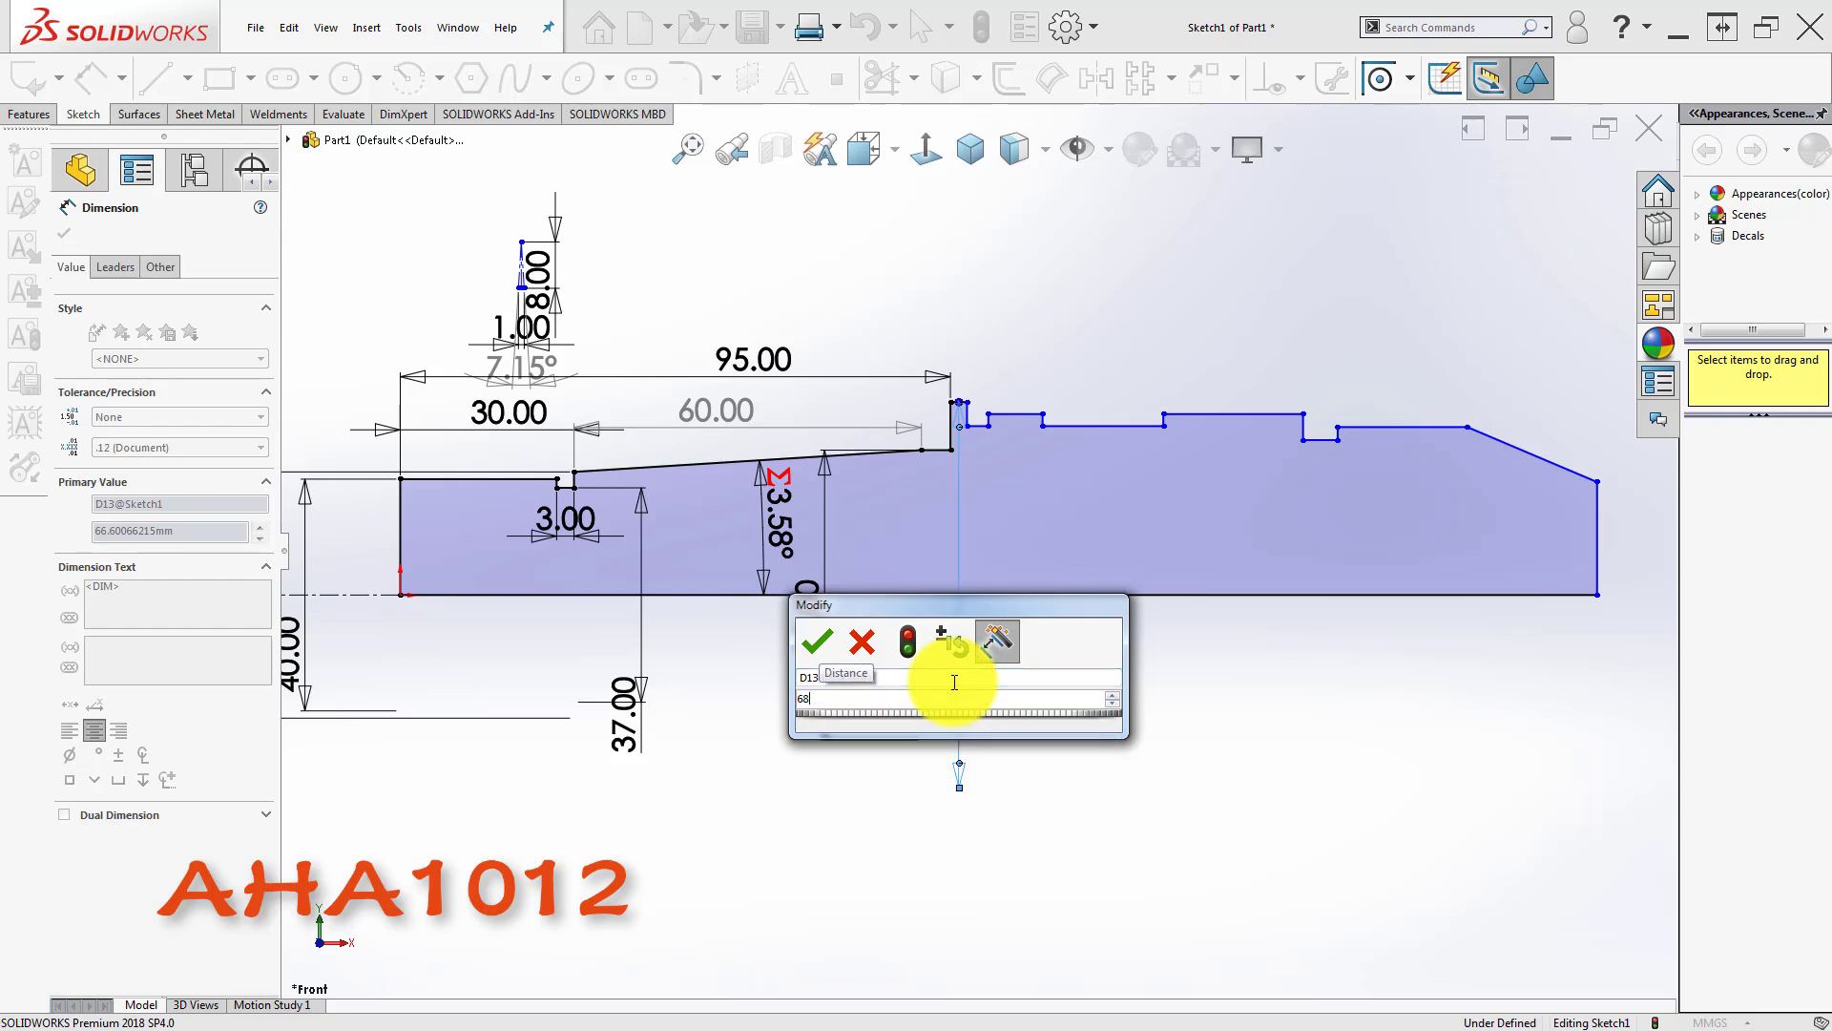
pyautogui.click(1062, 641)
# - Move the collar's vertical side next to the groove outward, making the collar about 4.8 mm wide
pyautogui.scroll(-3, 979, 440)
pyautogui.scroll(-4, 955, 429)
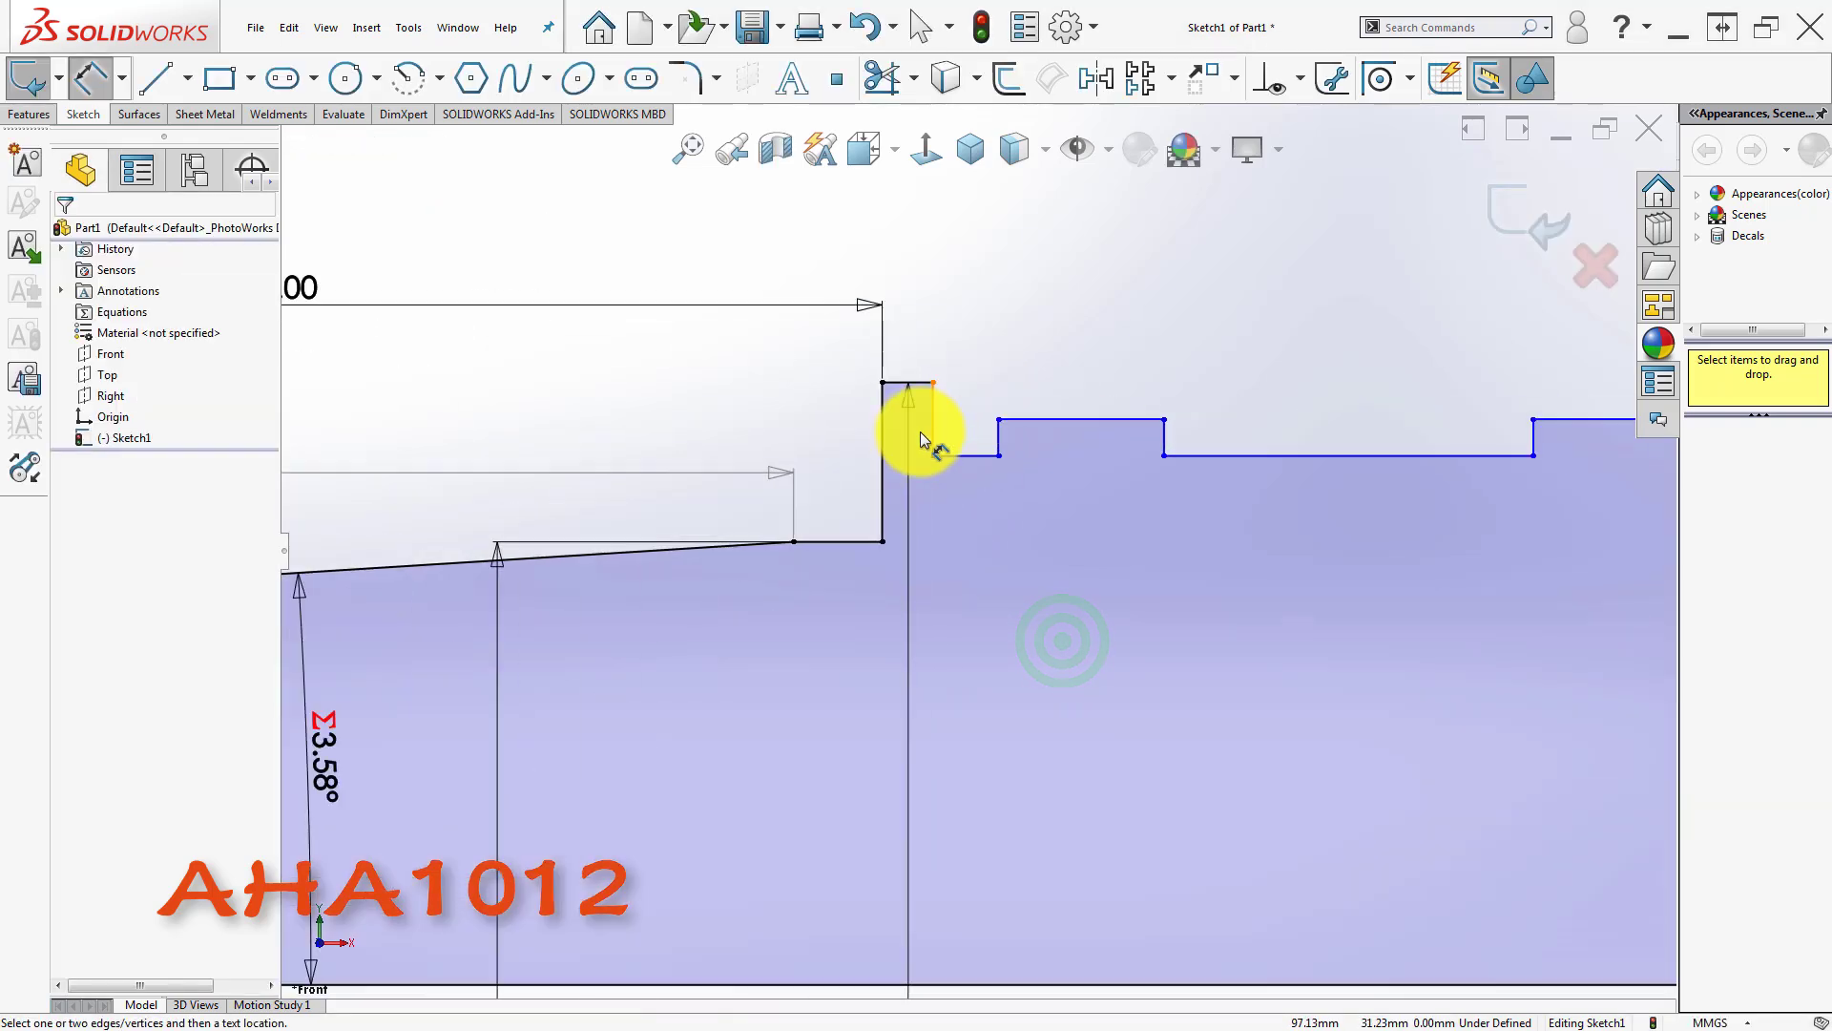
pyautogui.press('Escape')
pyautogui.click(941, 422)
pyautogui.moveTo(1001, 433); pyautogui.dragTo(1000, 432)
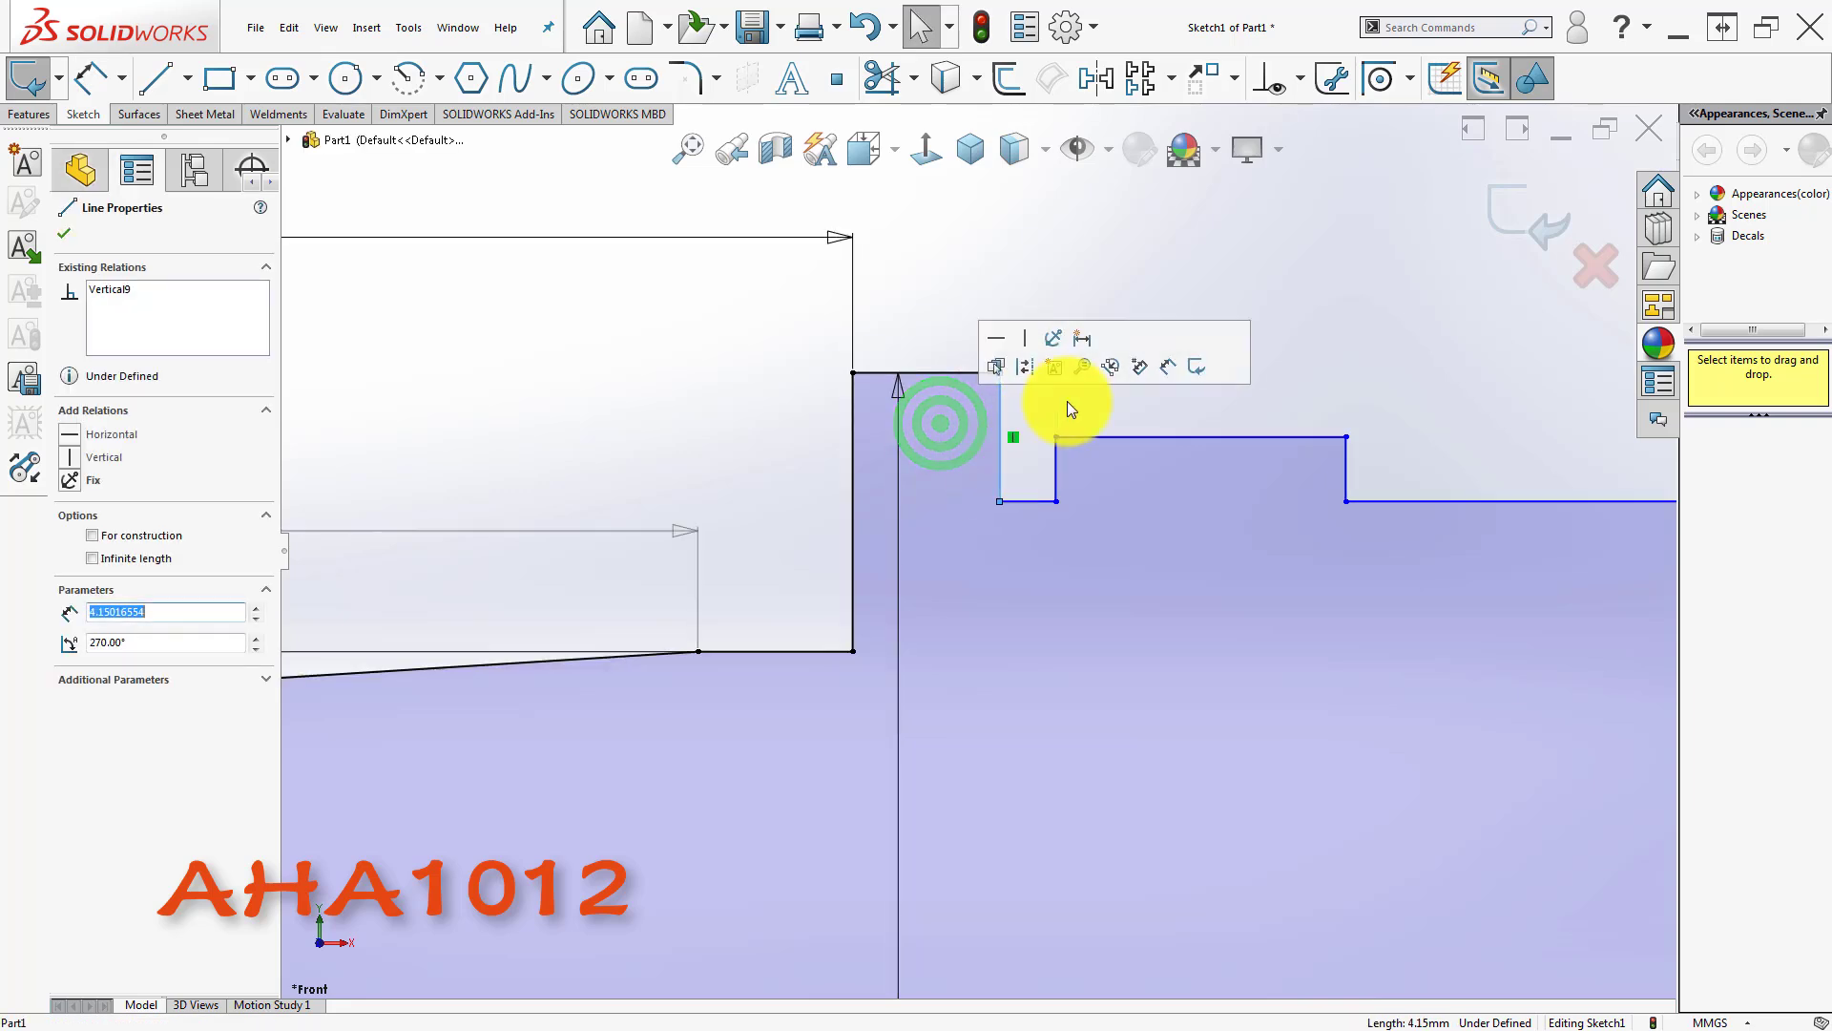
pyautogui.click(1235, 327)
pyautogui.hotkey('ctrl', 'a')
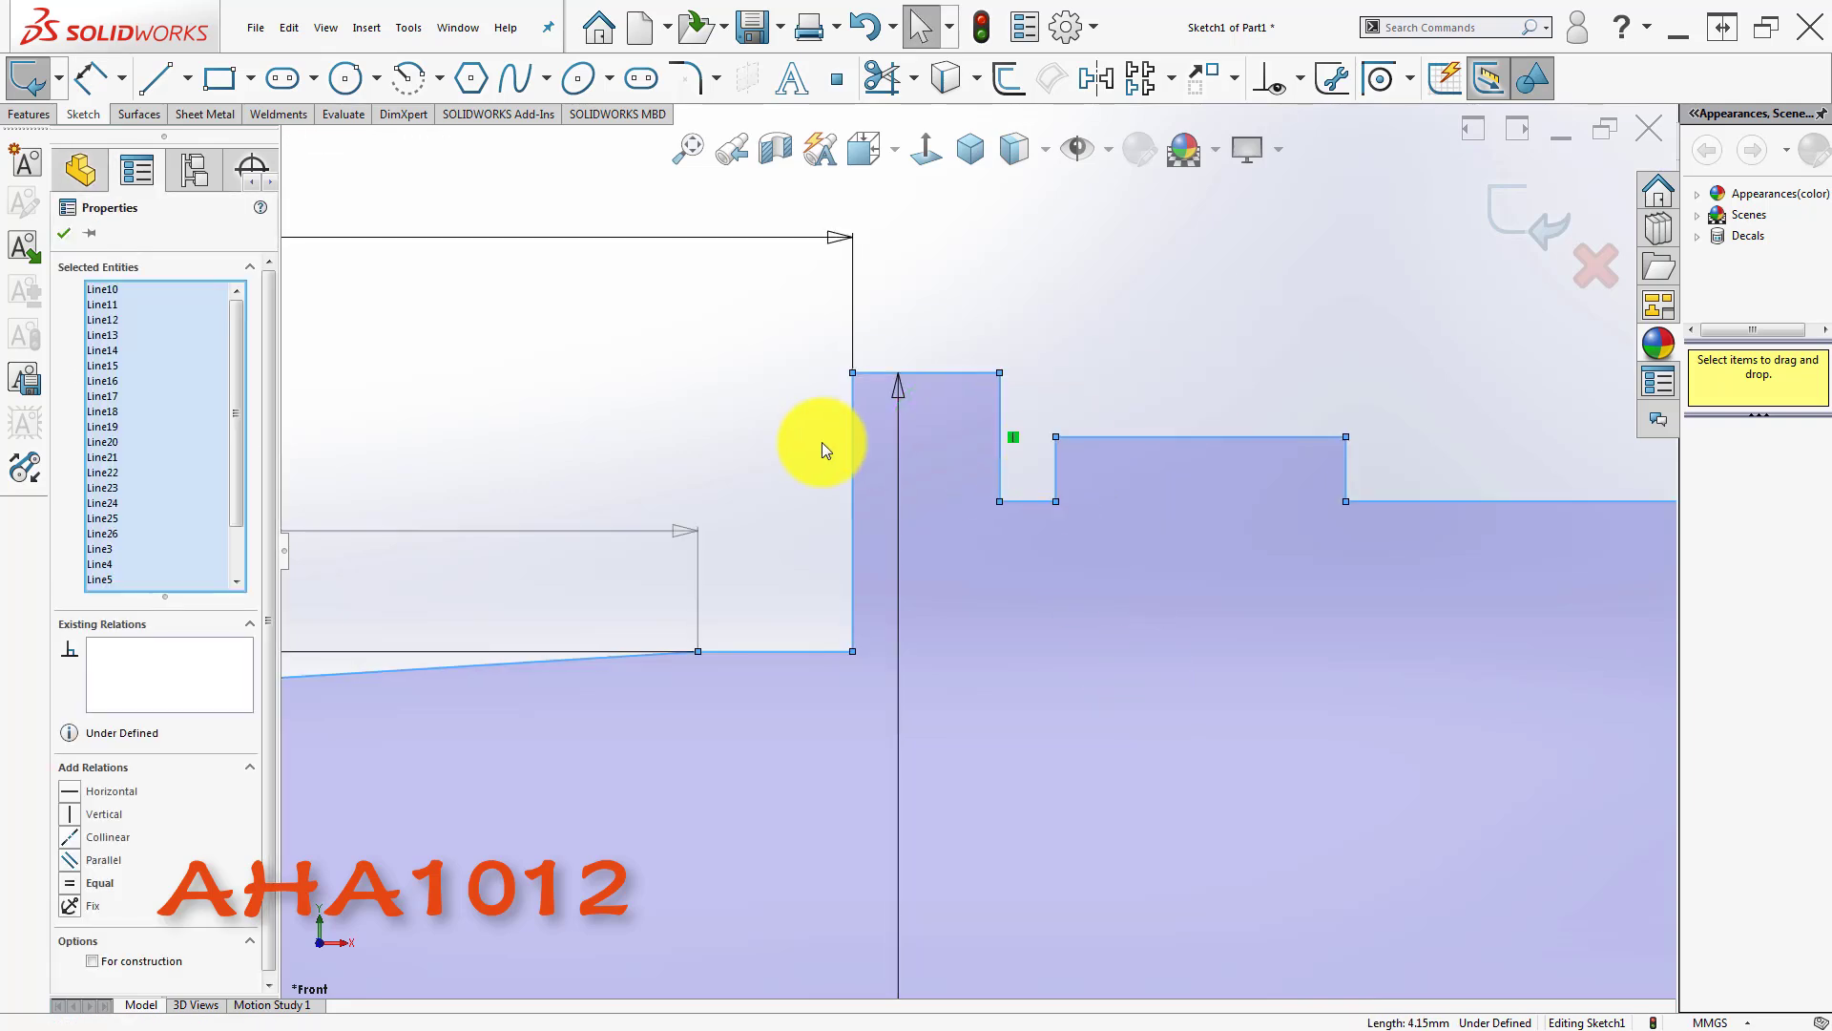
pyautogui.click(1089, 332)
# - Dimension the collar's width between its two vertical sides as 8 mm
pyautogui.moveTo(1091, 347); pyautogui.dragTo(1074, 233, button='right')
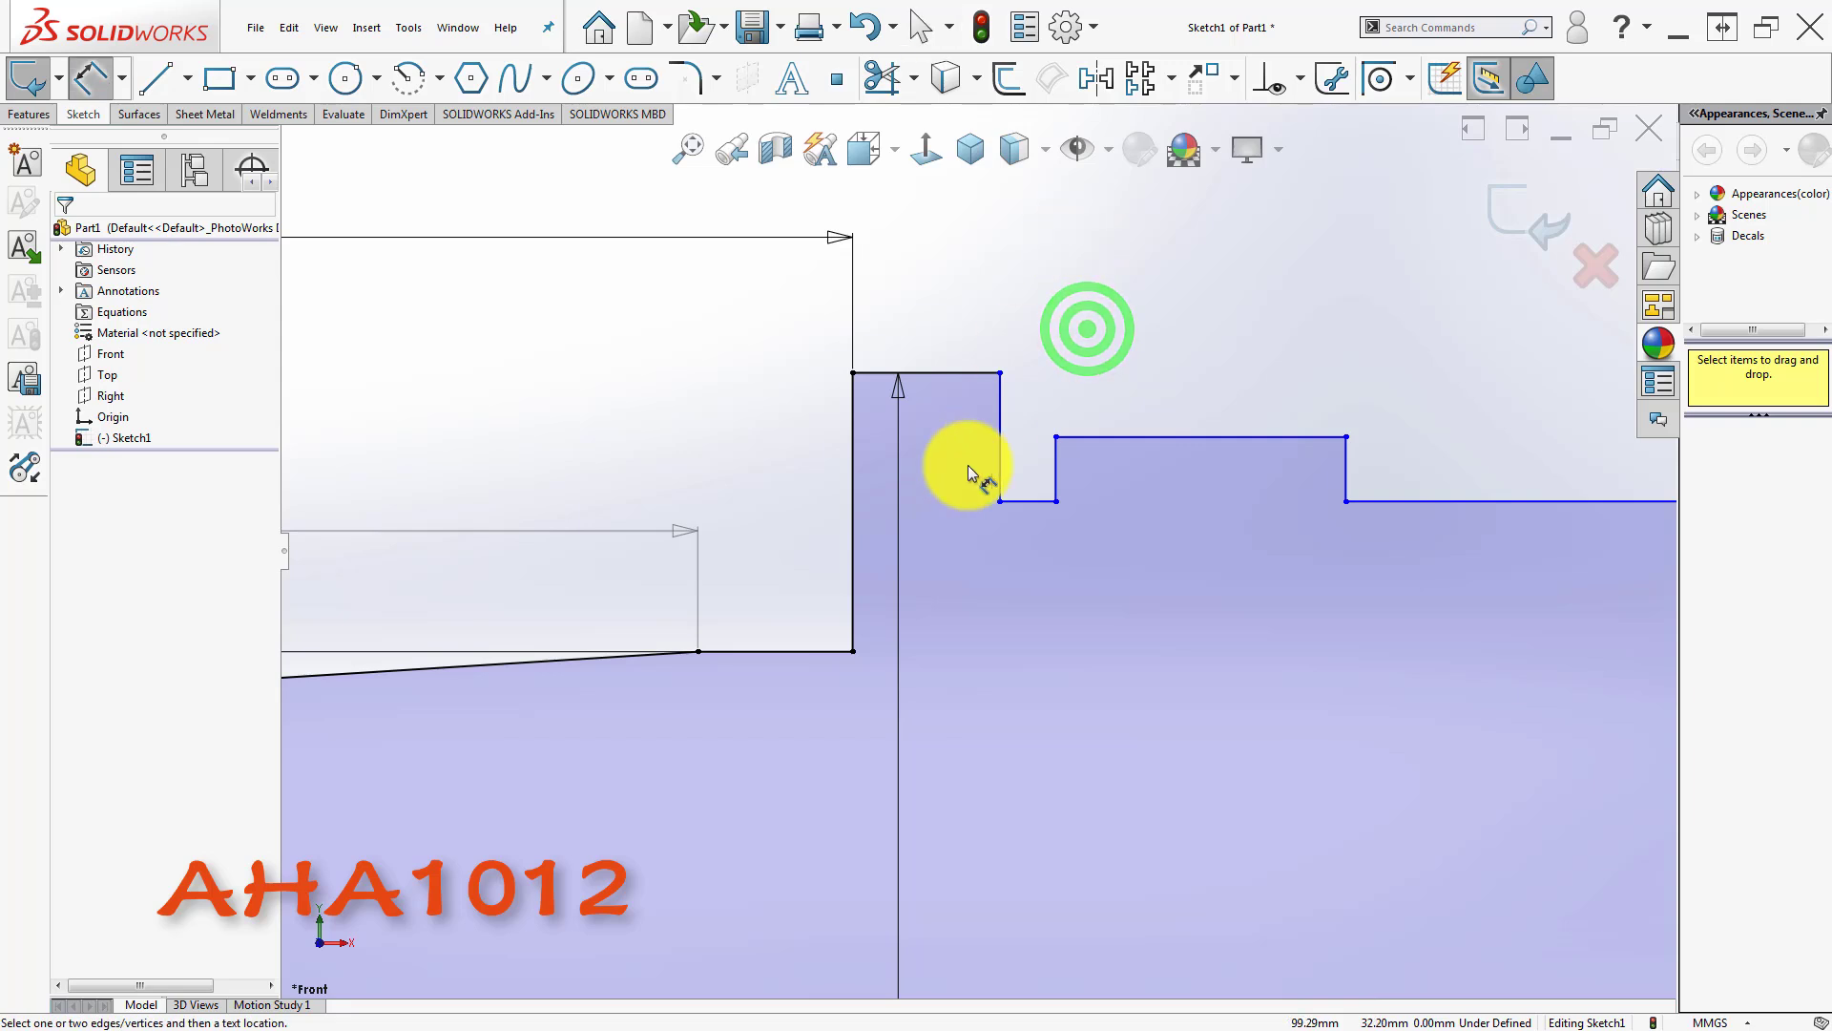
pyautogui.click(1002, 417)
pyautogui.click(855, 439)
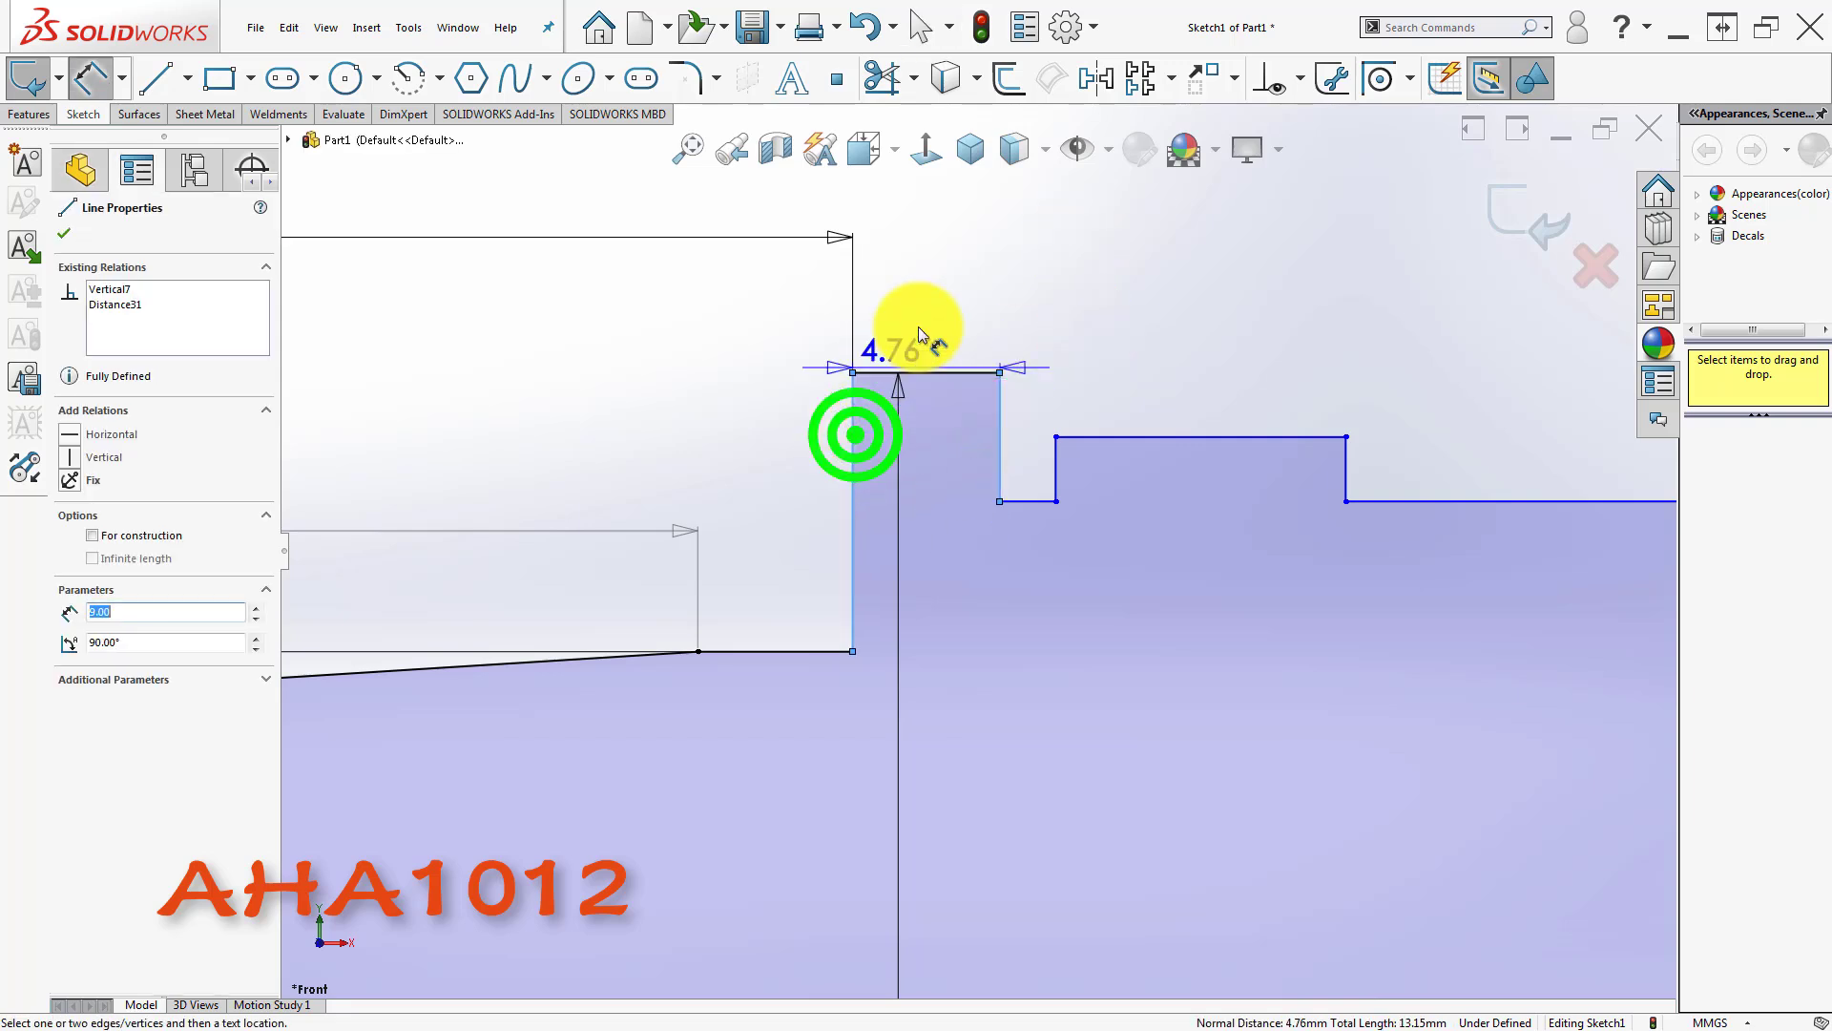
pyautogui.click(918, 295)
pyautogui.press('Return')
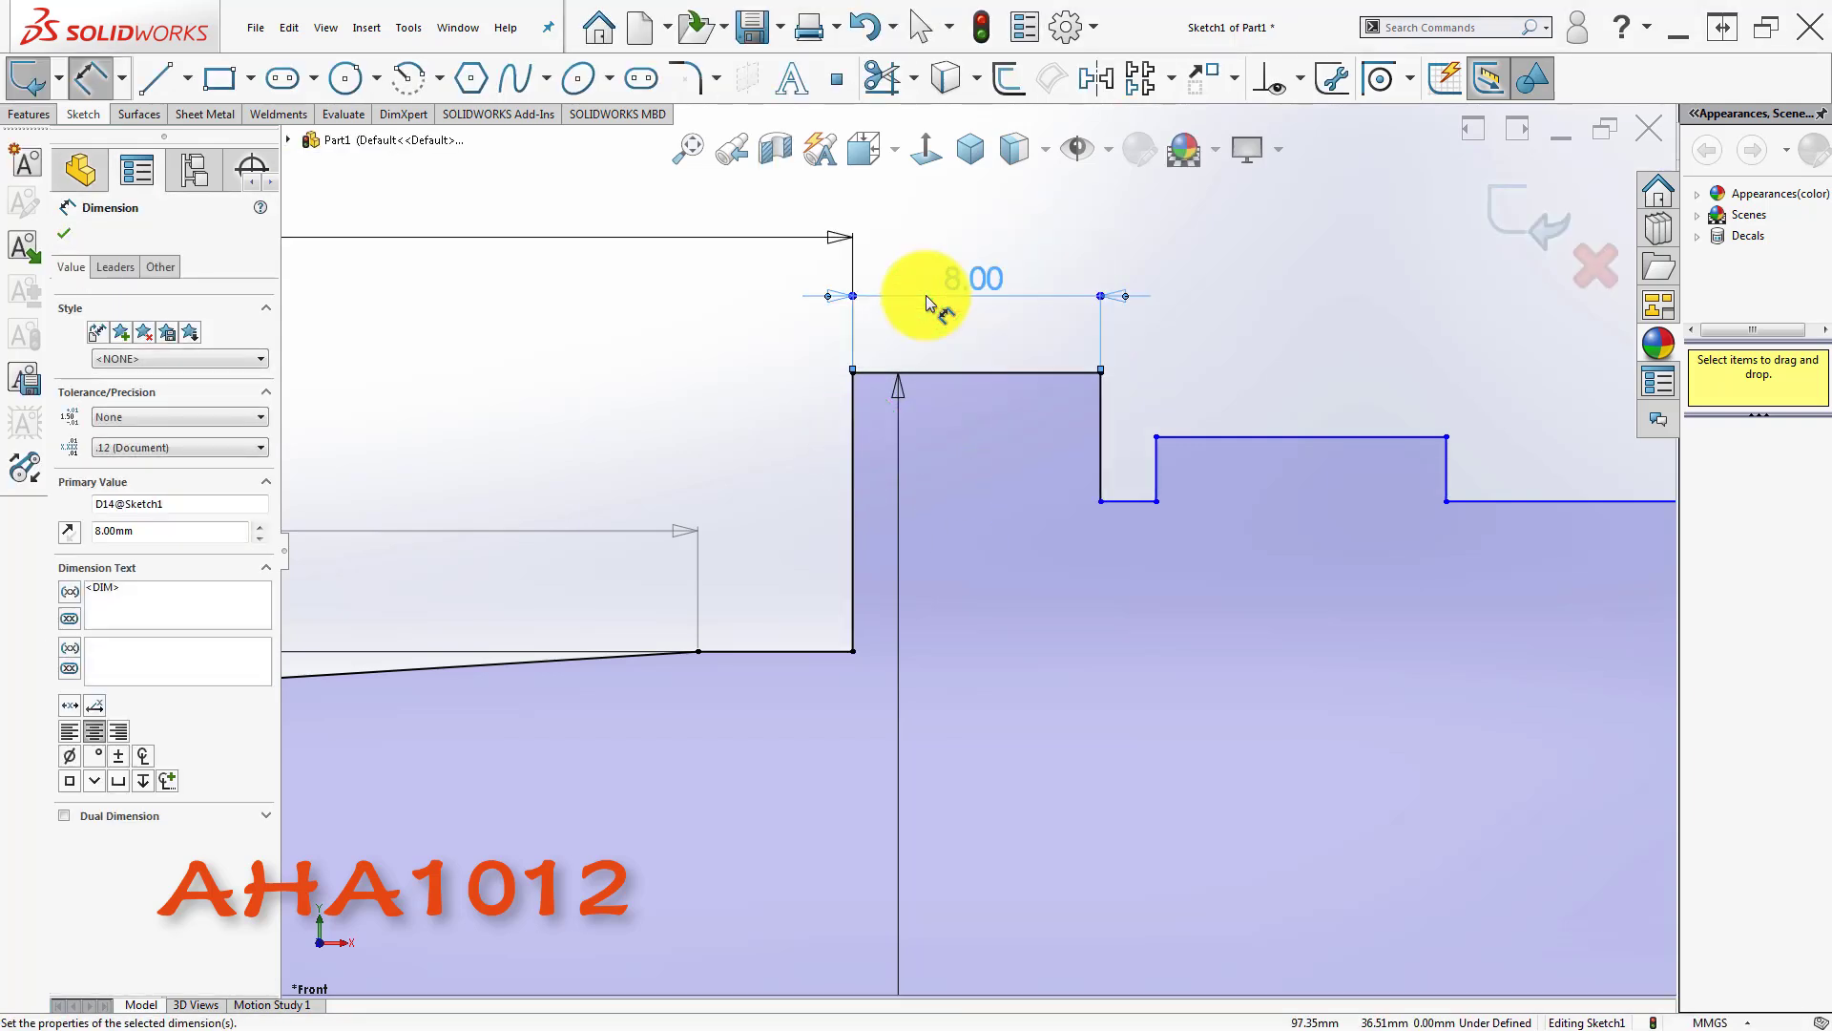
pyautogui.click(1252, 313)
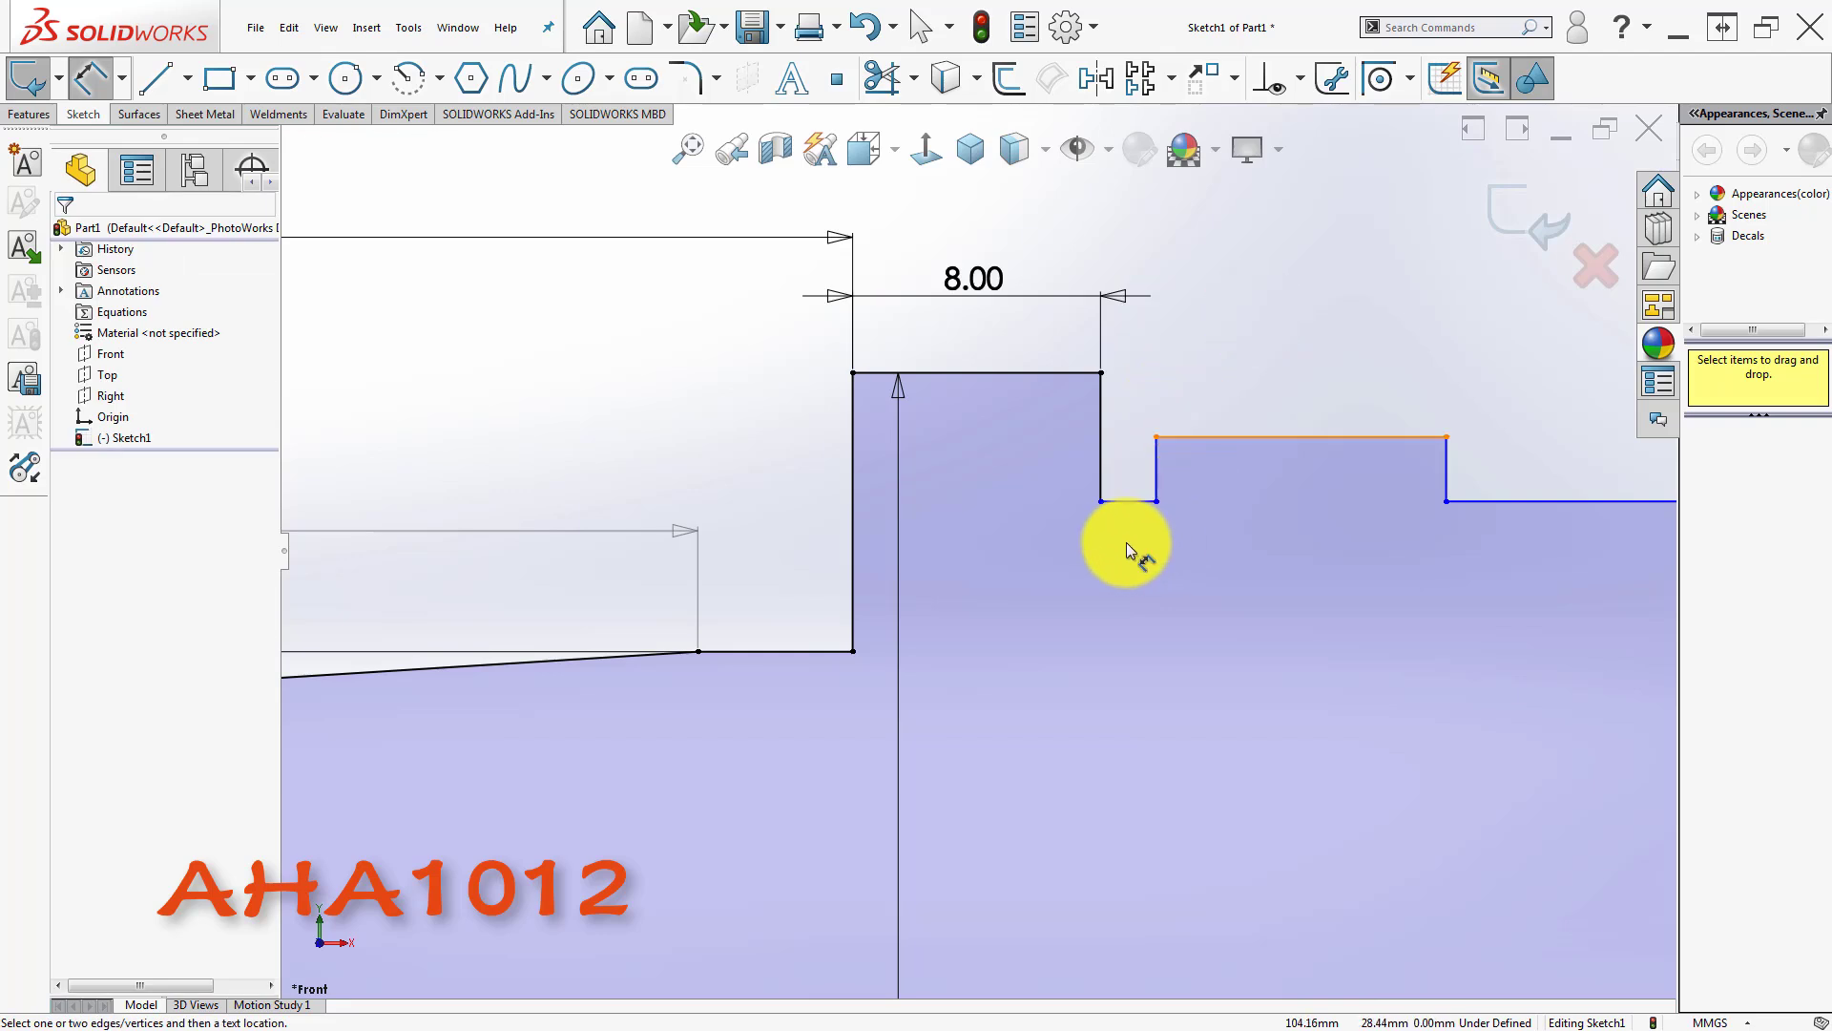
# - Dimension the width of the groove beside the collar as 3 mm
pyautogui.click(1101, 461)
pyautogui.click(1160, 471)
pyautogui.click(1088, 625)
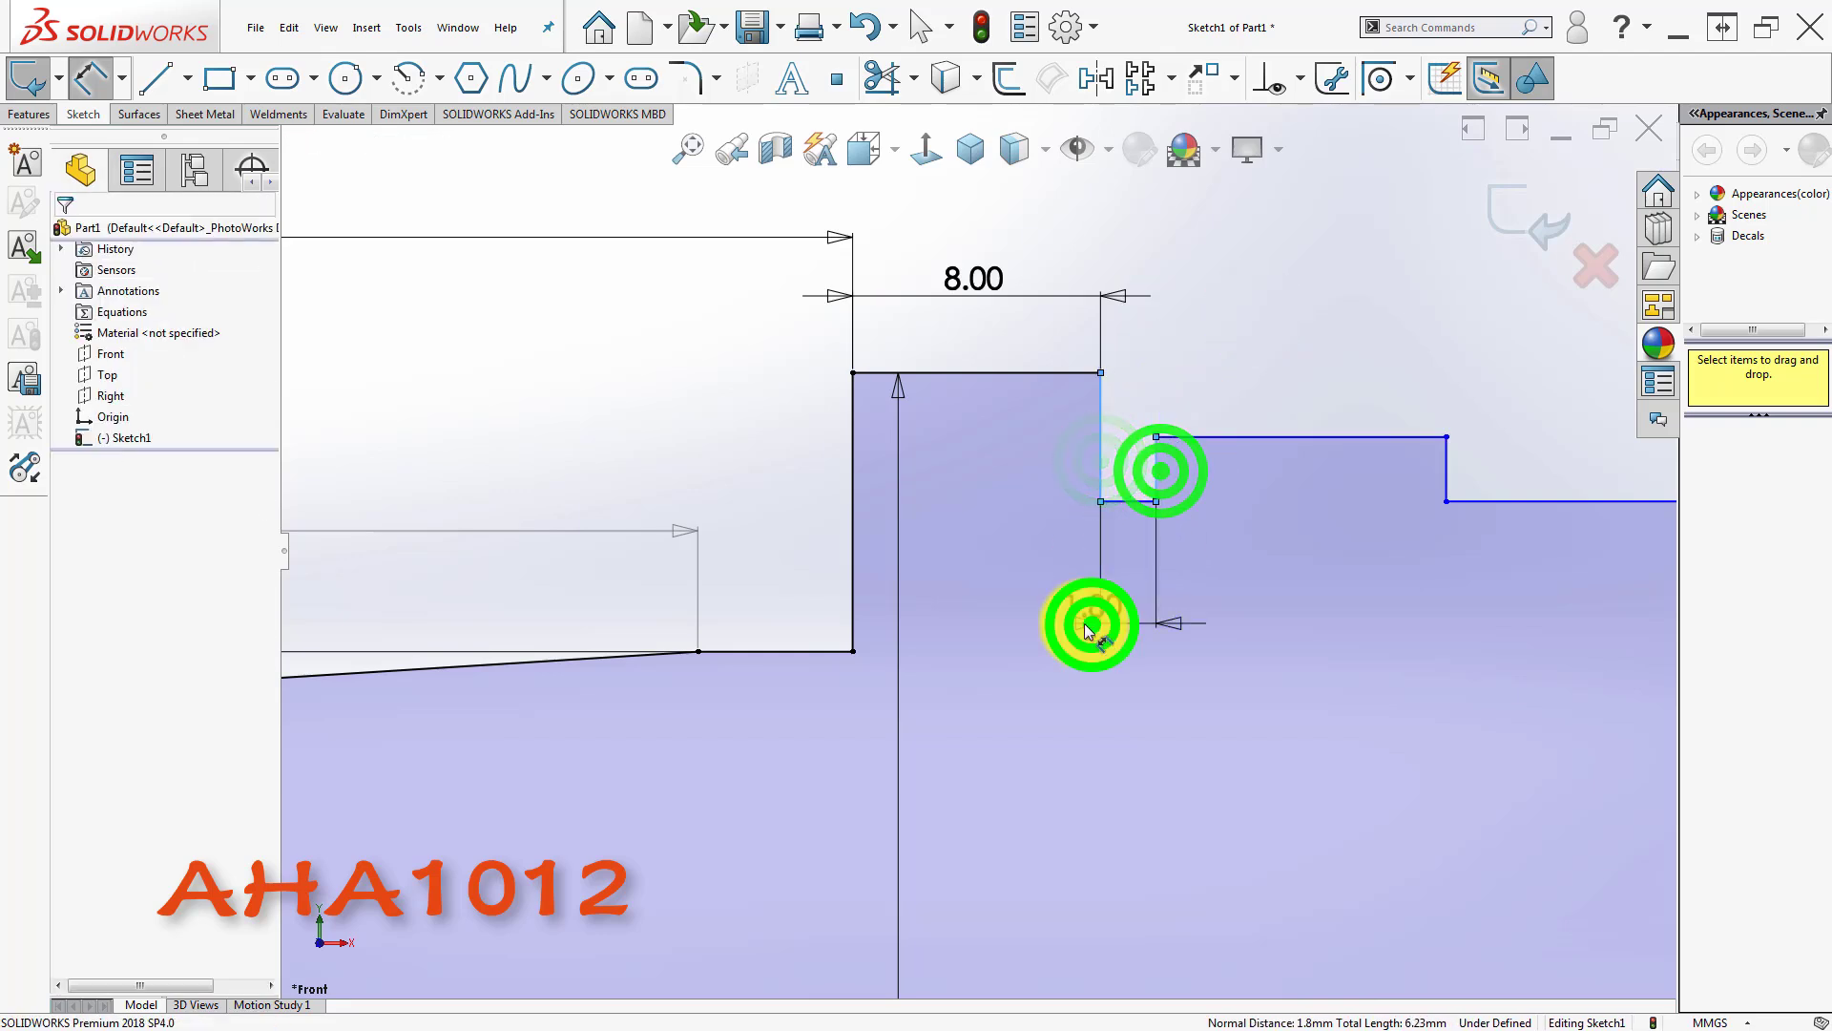
pyautogui.write('3')
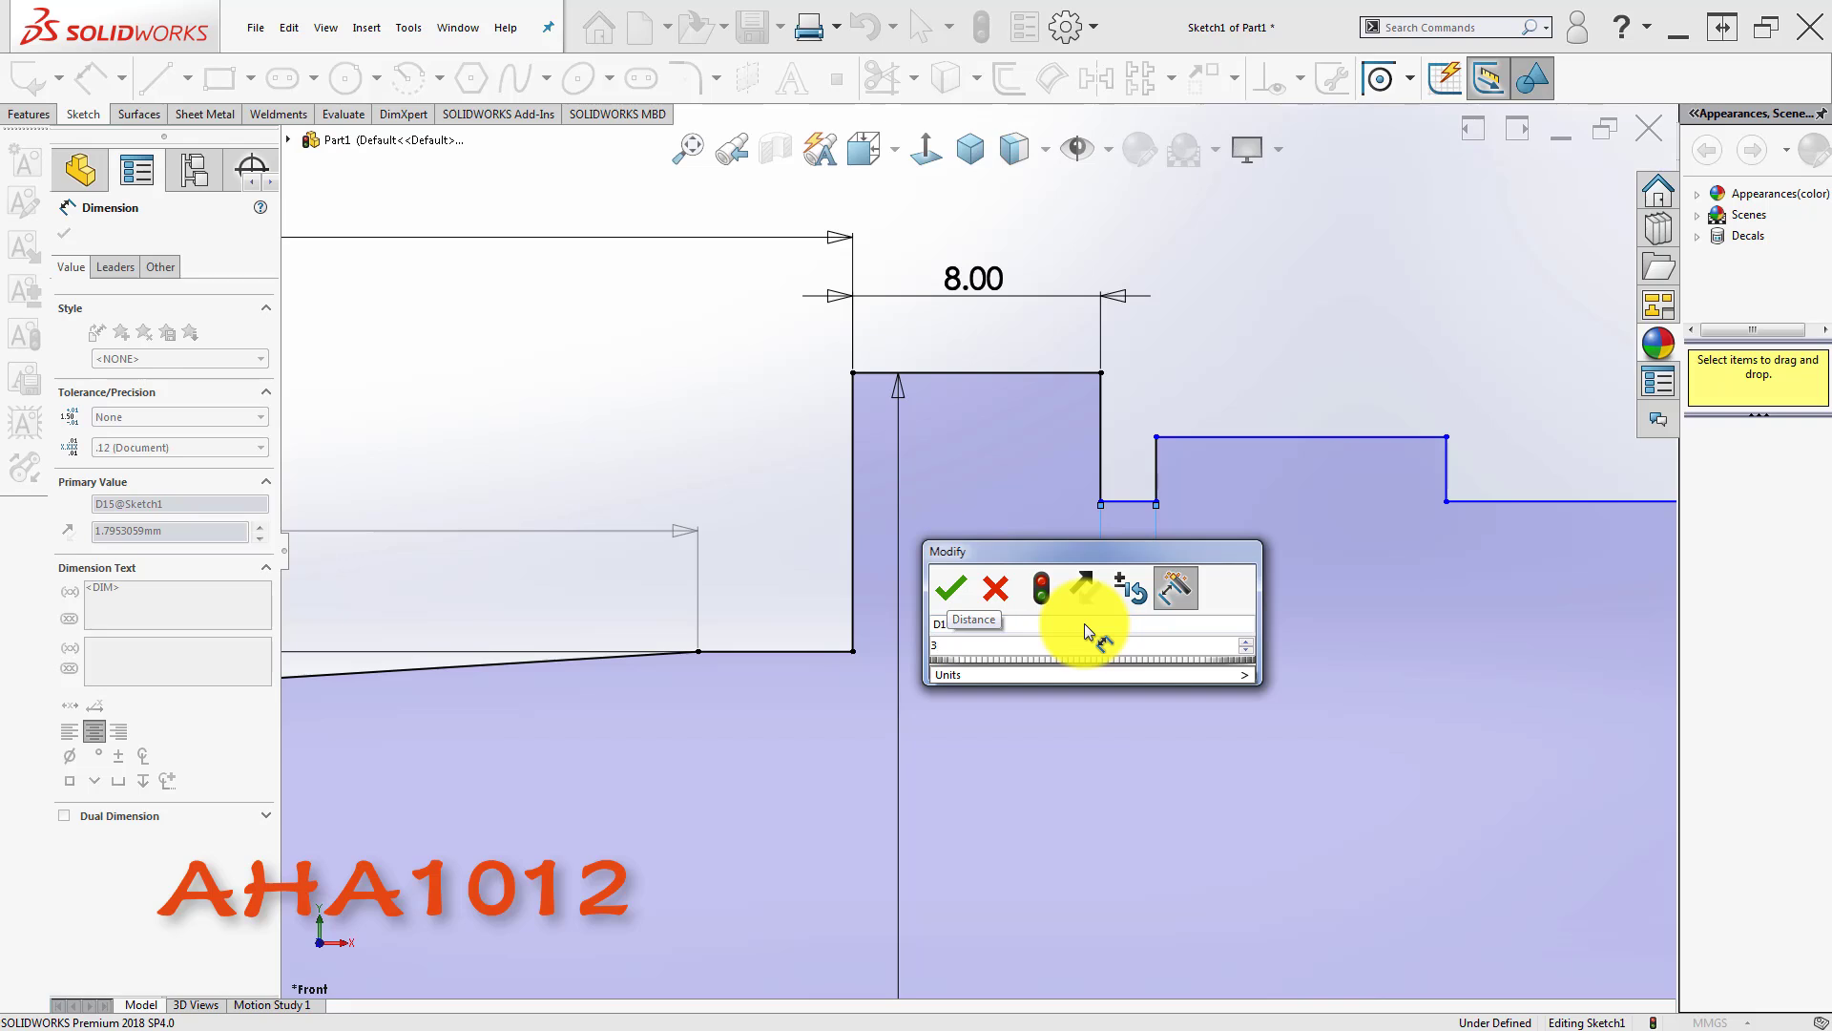
pyautogui.press('Return')
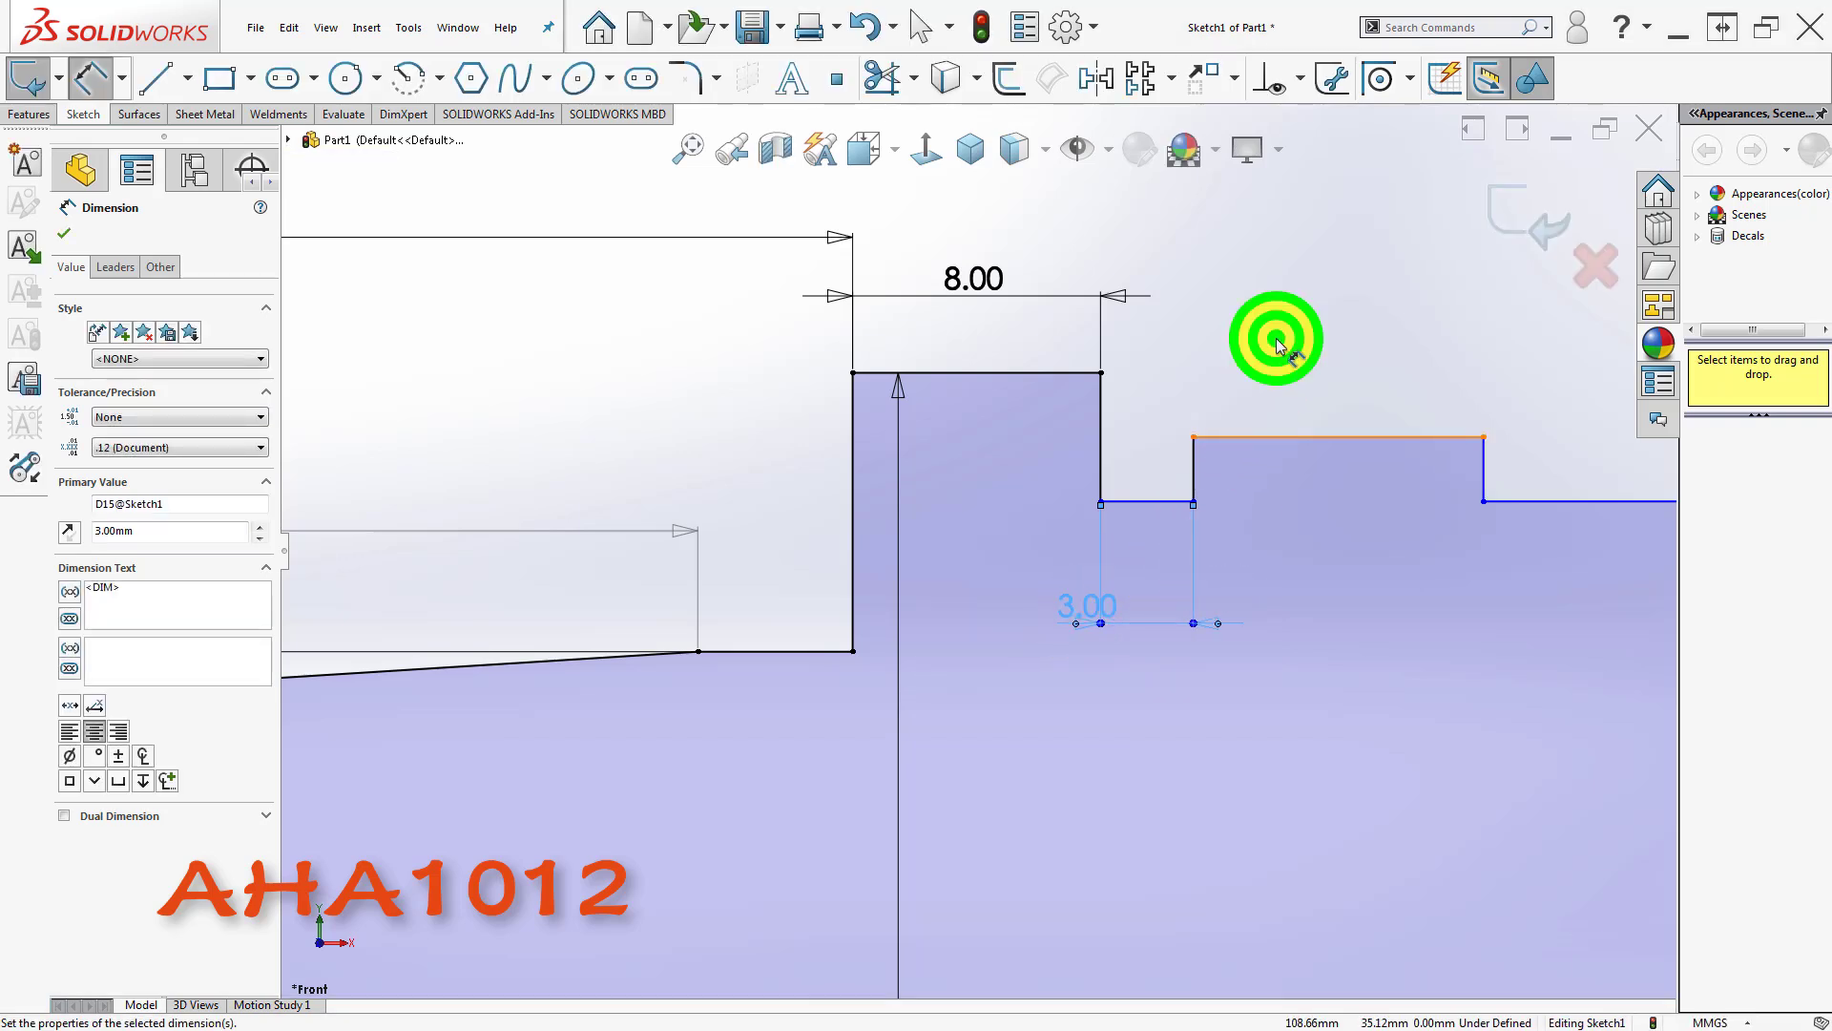
# - Dimension the diameter of the 3 mm groove next to the collar, from its bottom edge across the centerline, as 54 mm
pyautogui.click(1157, 508)
pyautogui.scroll(6, 1025, 564)
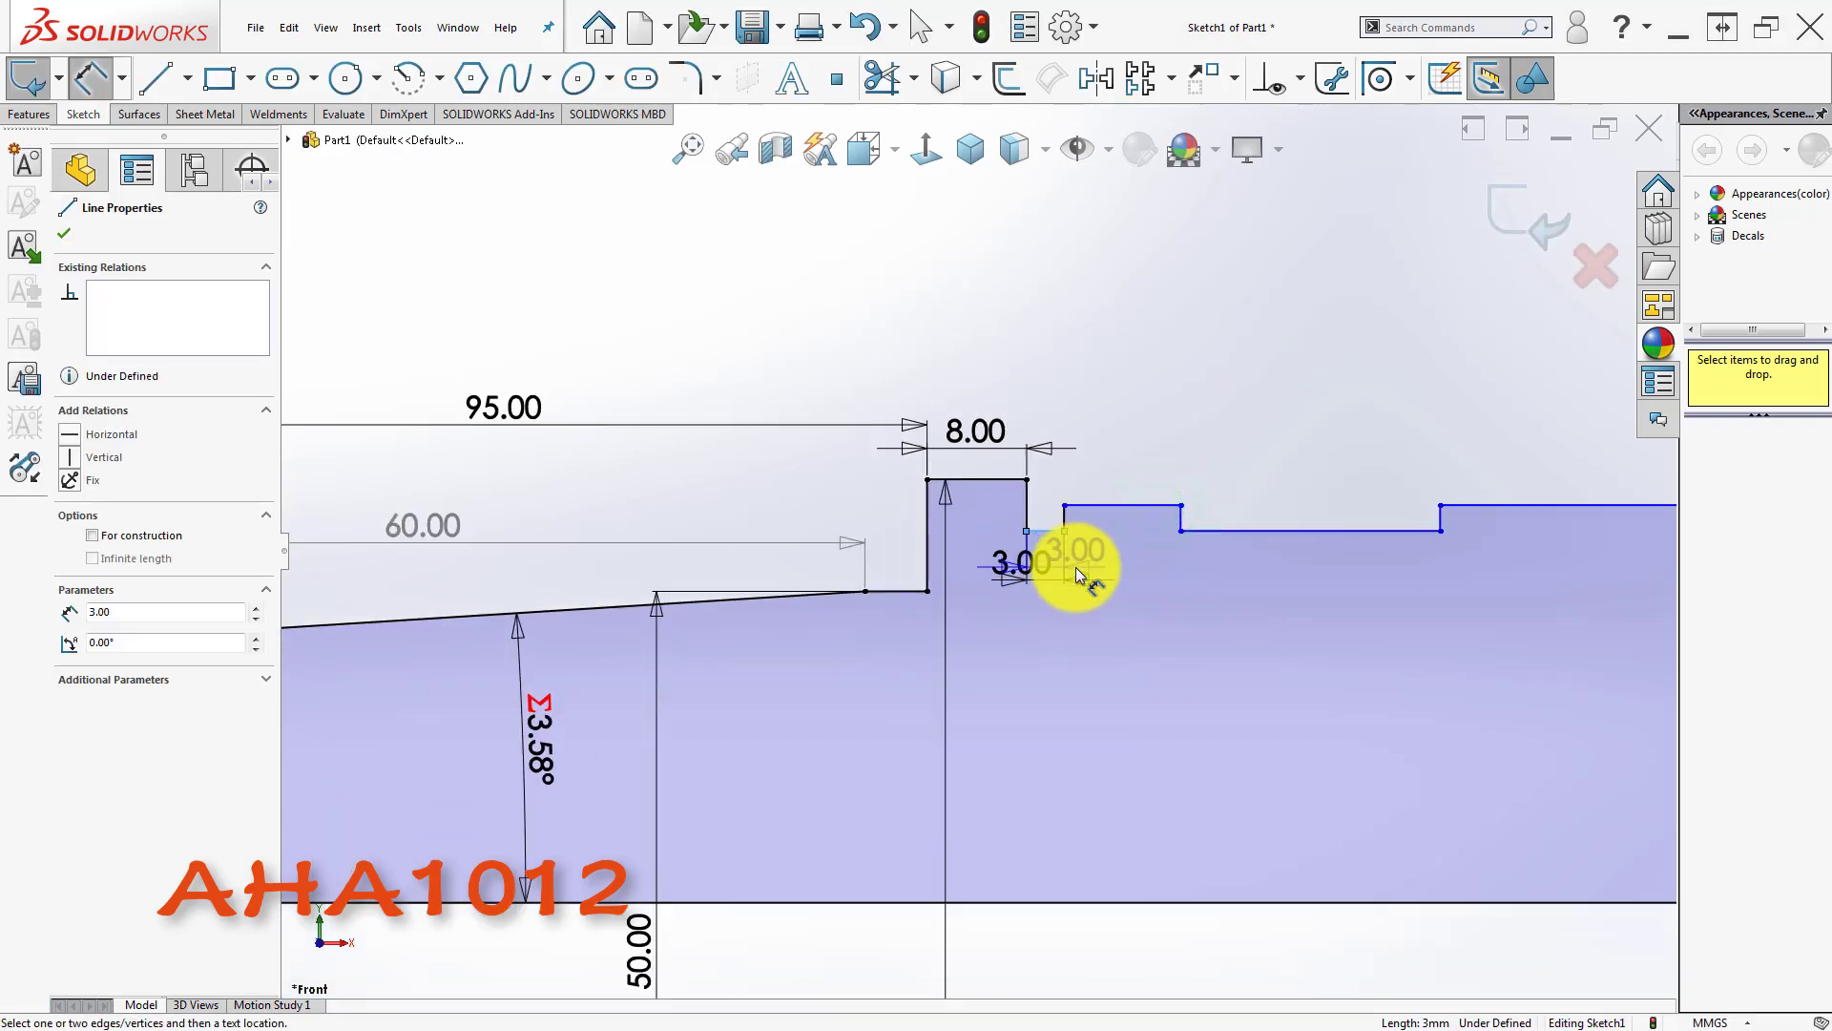
pyautogui.scroll(2, 1065, 691)
pyautogui.click(443, 691)
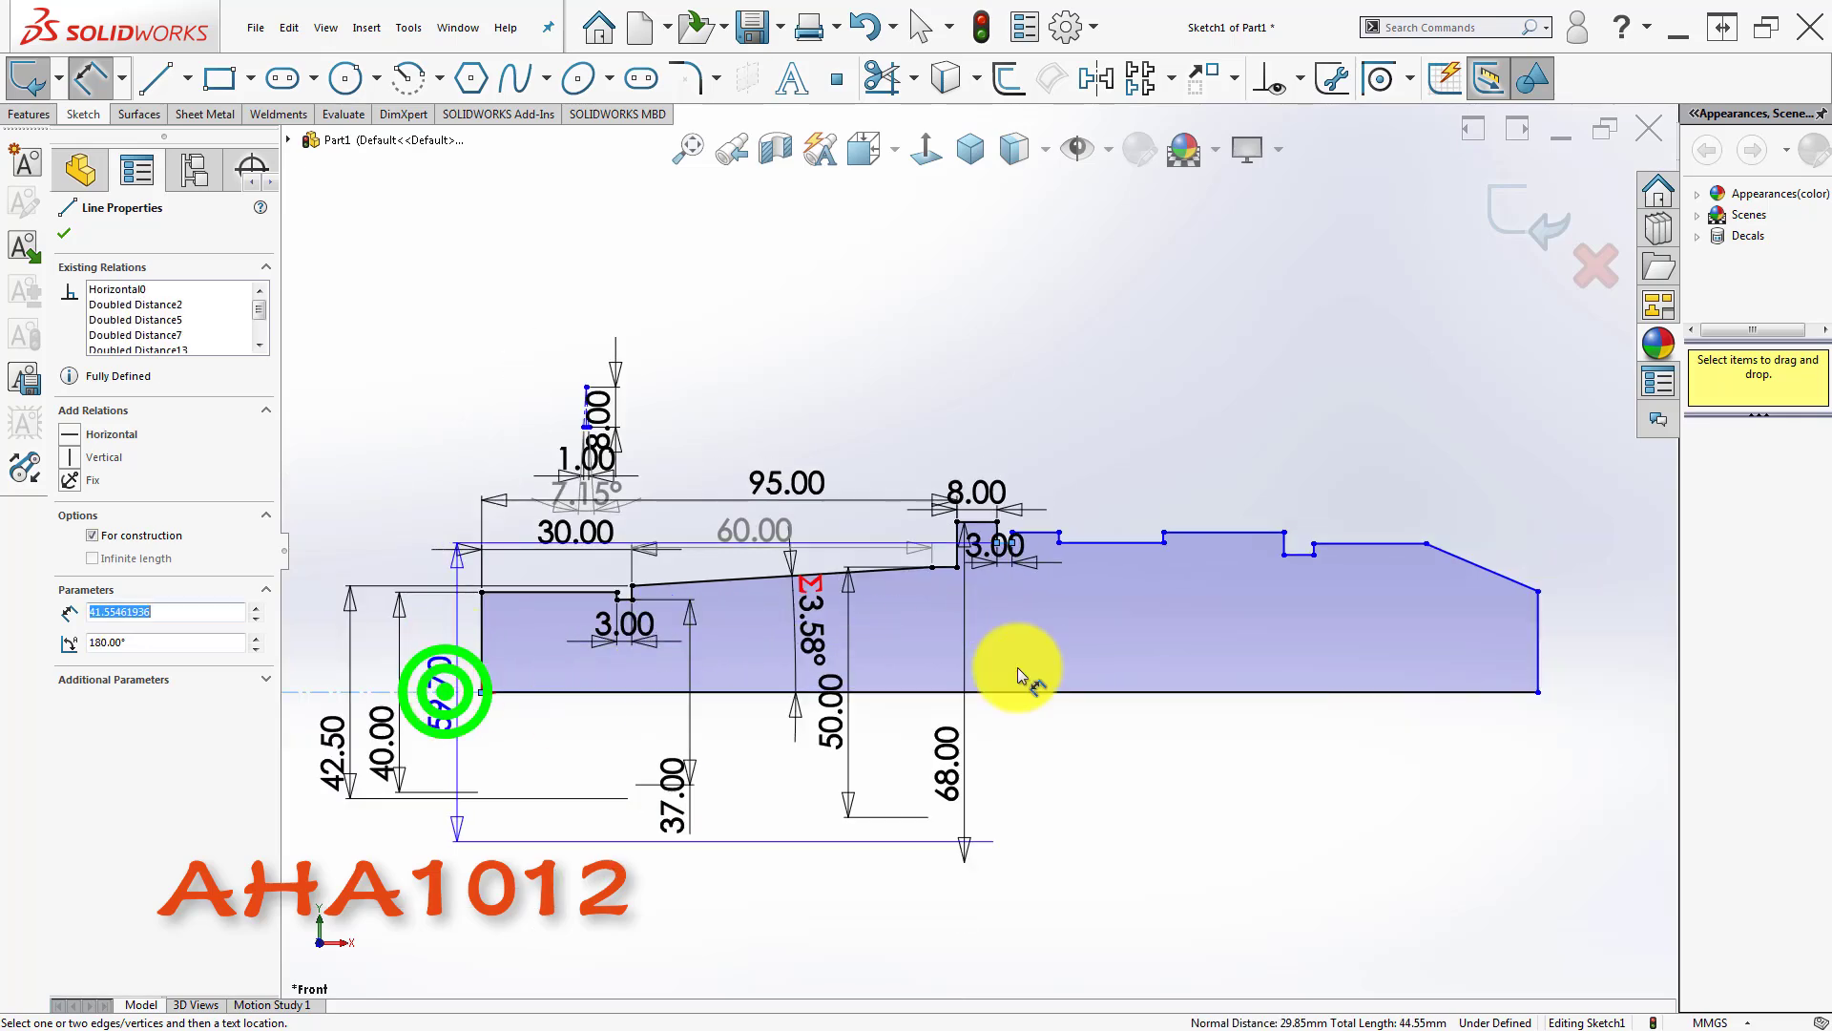
pyautogui.scroll(-5, 1021, 671)
pyautogui.click(897, 794)
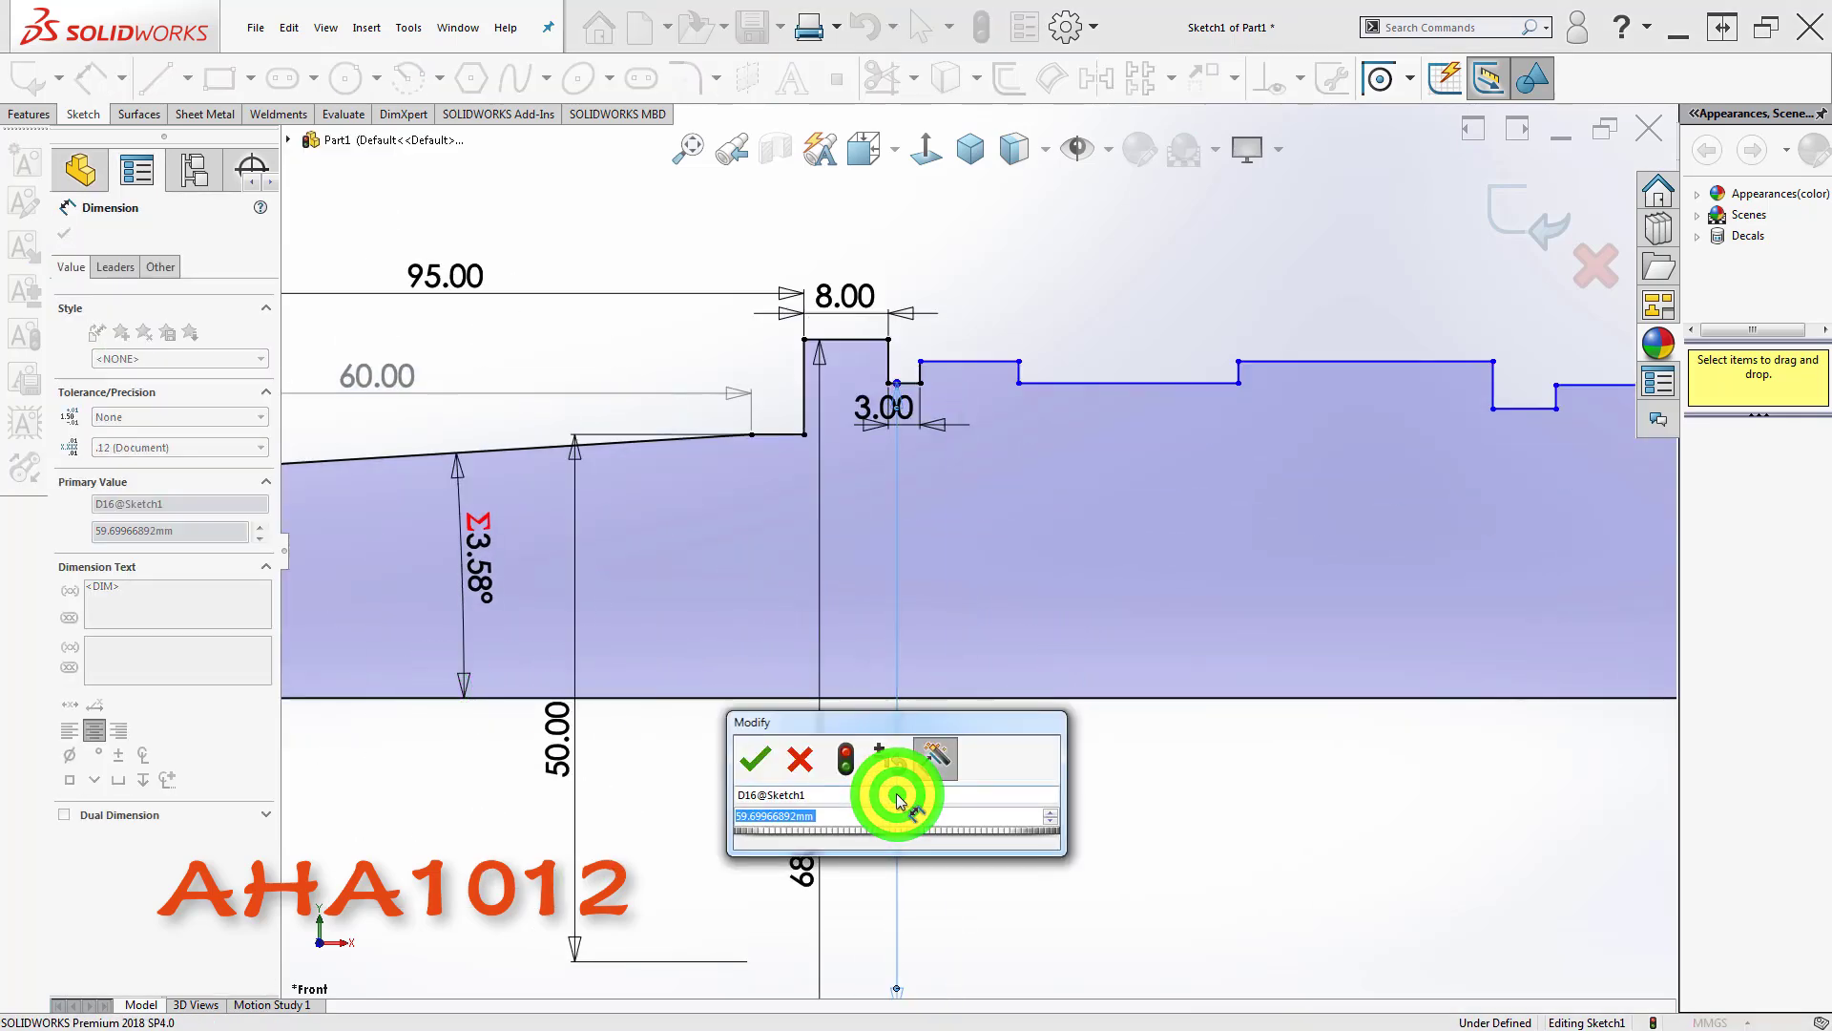
pyautogui.write('54')
pyautogui.press('Return')
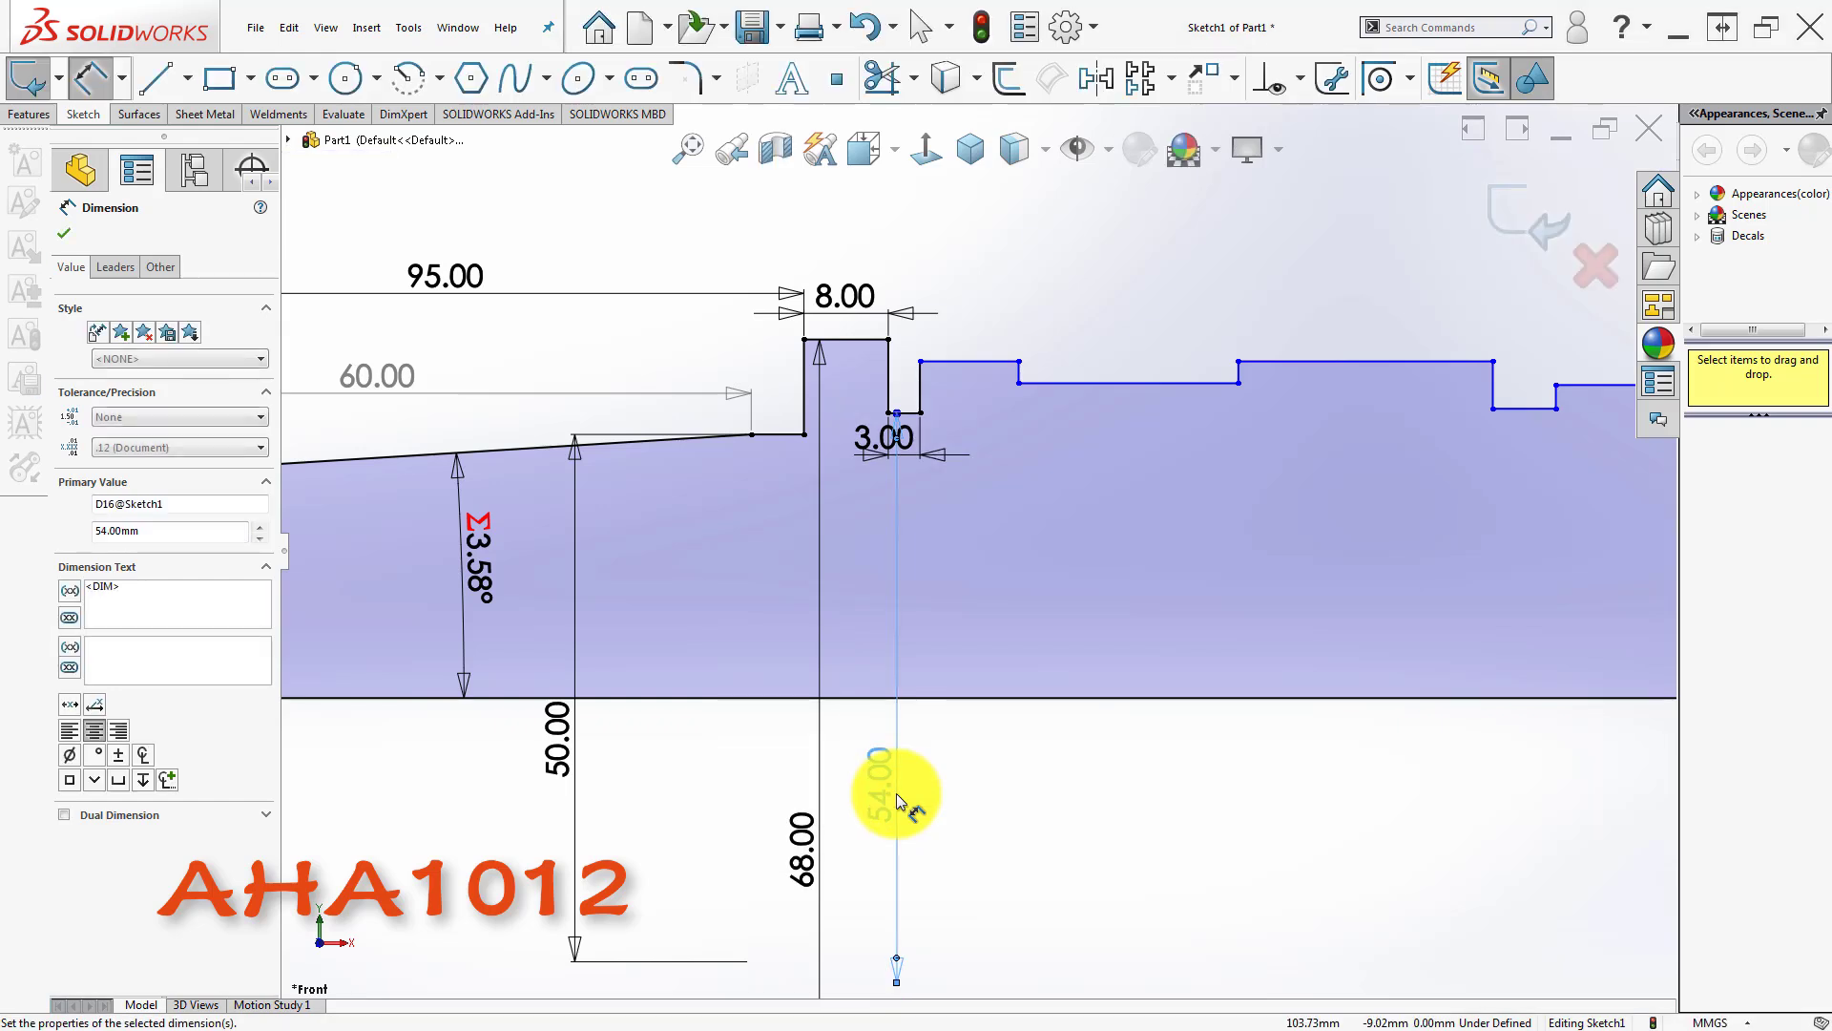
pyautogui.click(1054, 519)
# - Dimension the diameter of the raised section just past the collar's groove, from its top edge across the centerline, as 55 mm
pyautogui.scroll(-3, 958, 398)
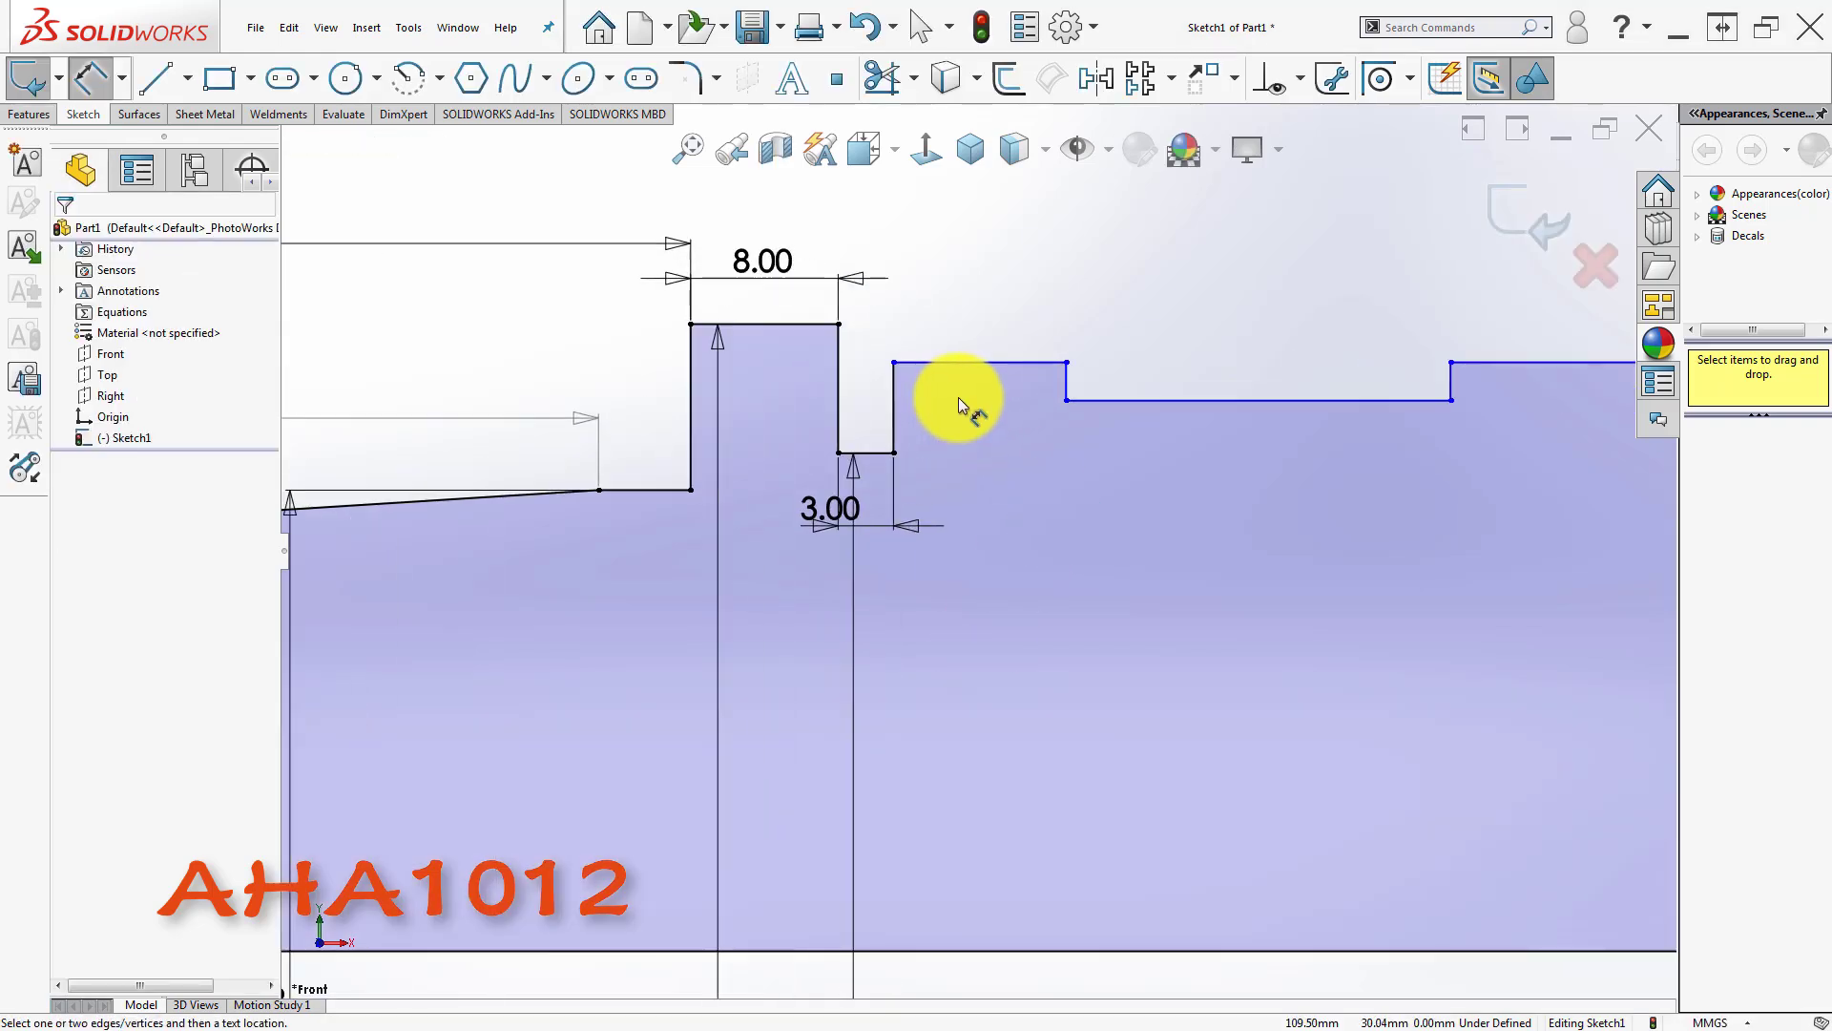
pyautogui.scroll(-1, 958, 395)
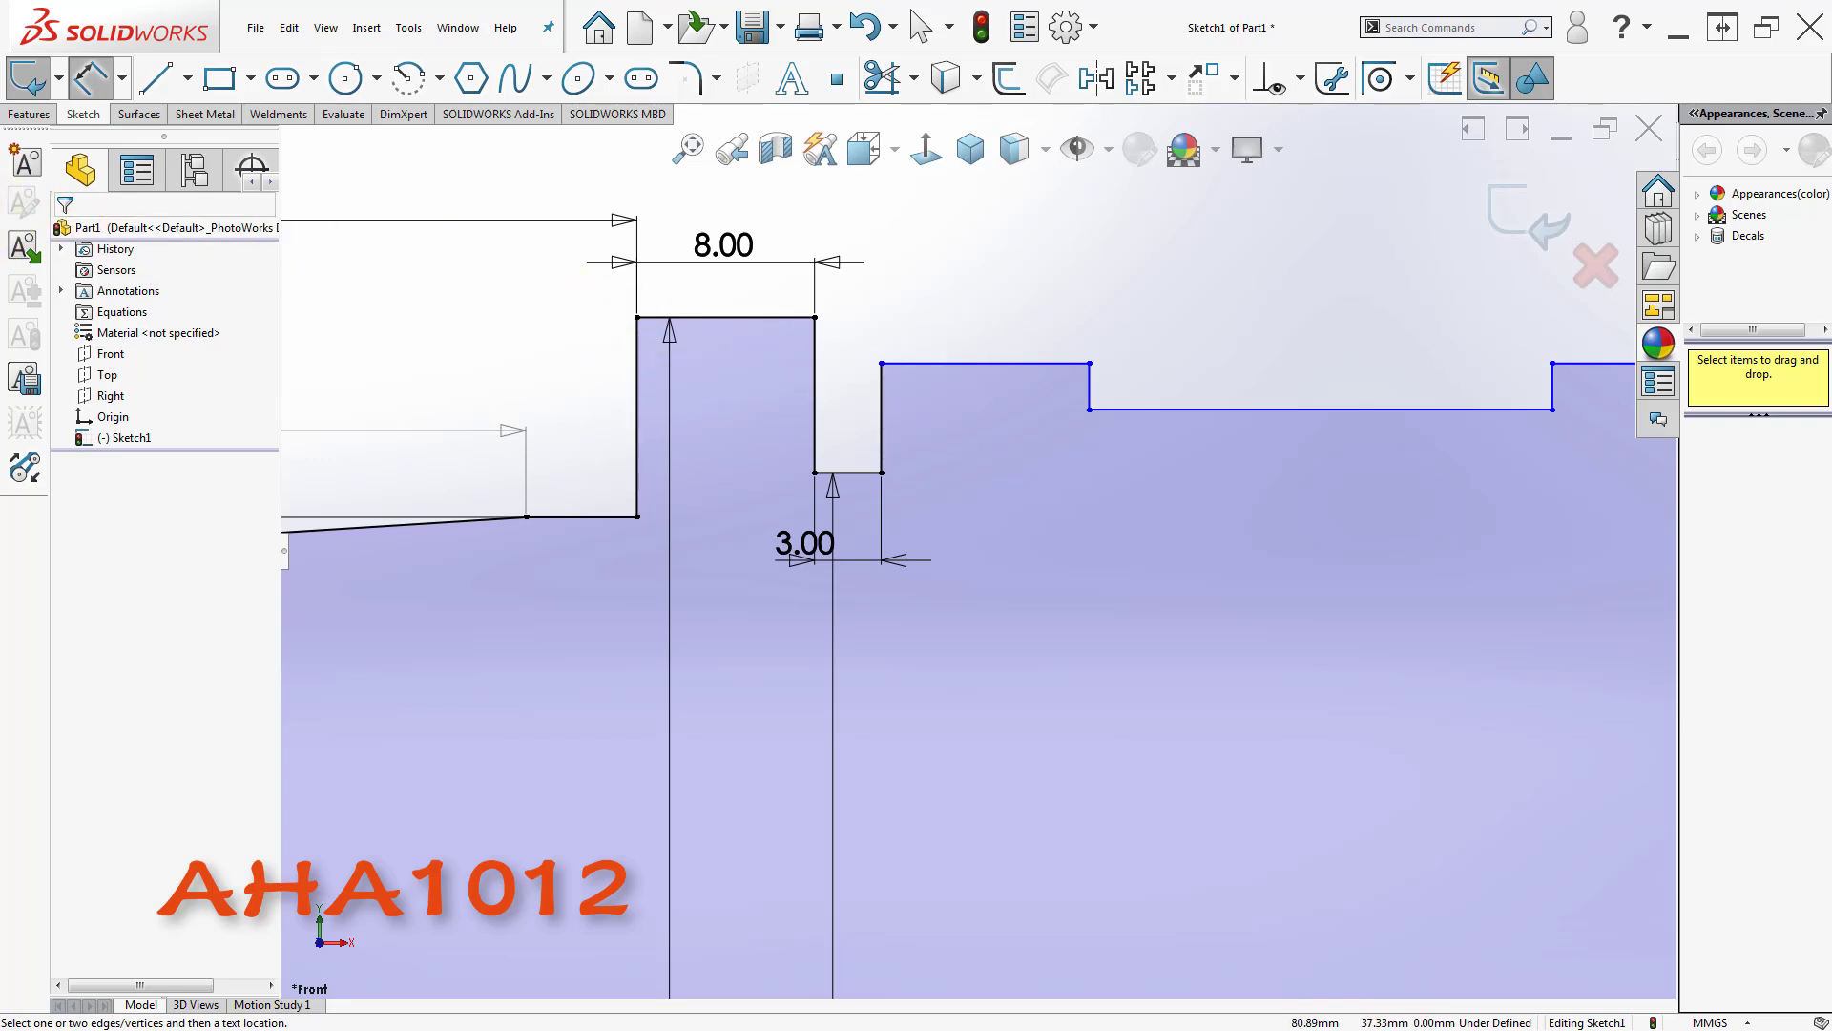
pyautogui.click(995, 365)
pyautogui.scroll(5, 1021, 434)
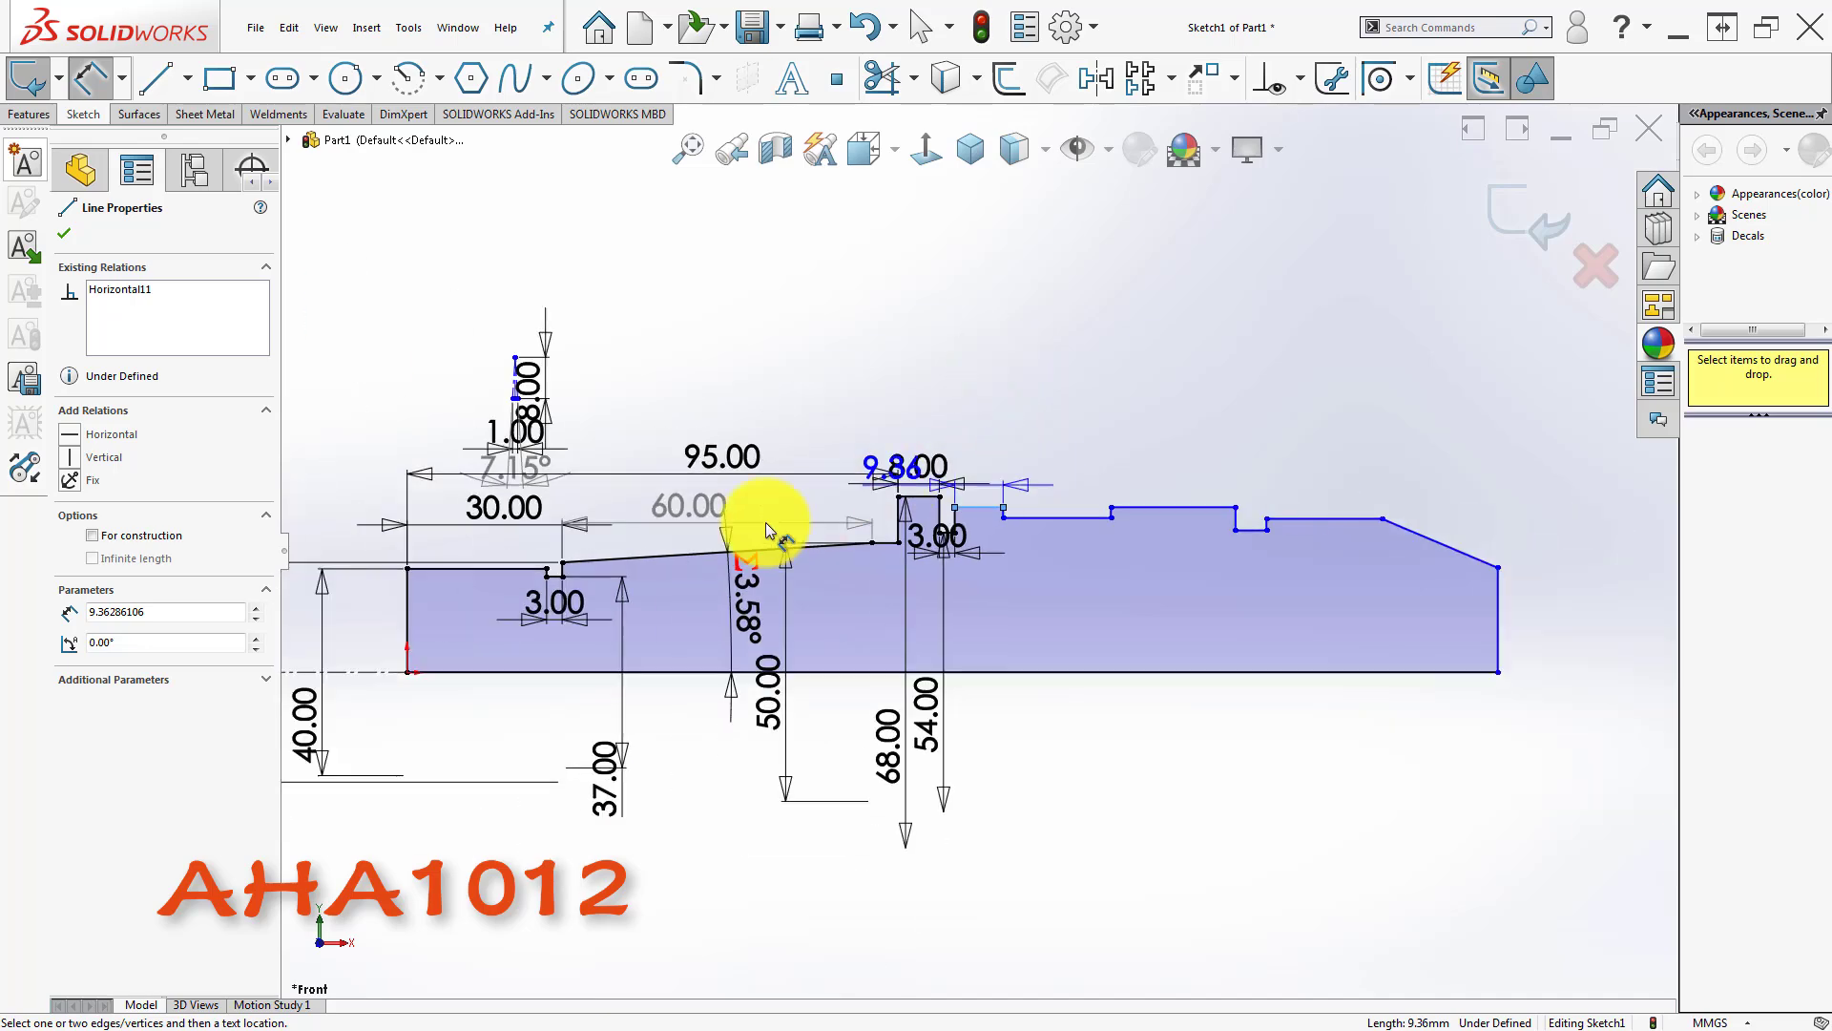
pyautogui.click(378, 670)
pyautogui.scroll(-2, 1094, 605)
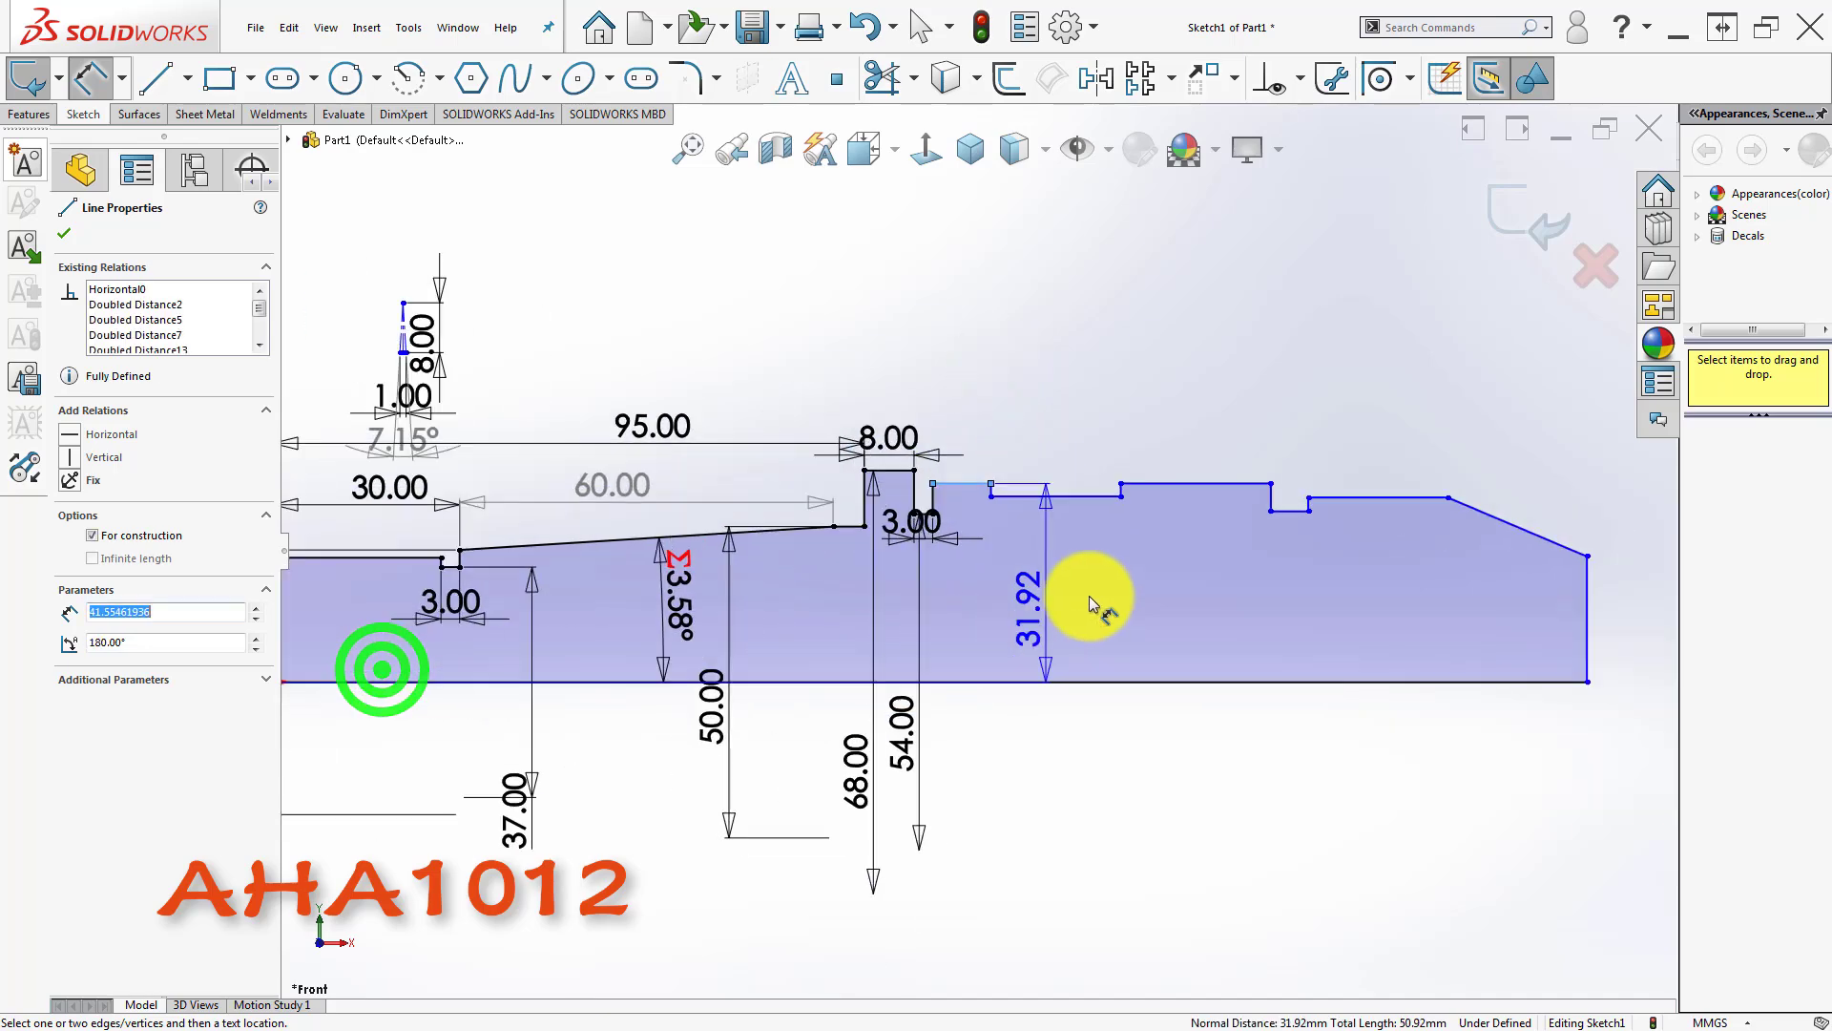
pyautogui.scroll(-2, 1075, 669)
pyautogui.click(928, 789)
pyautogui.write('55')
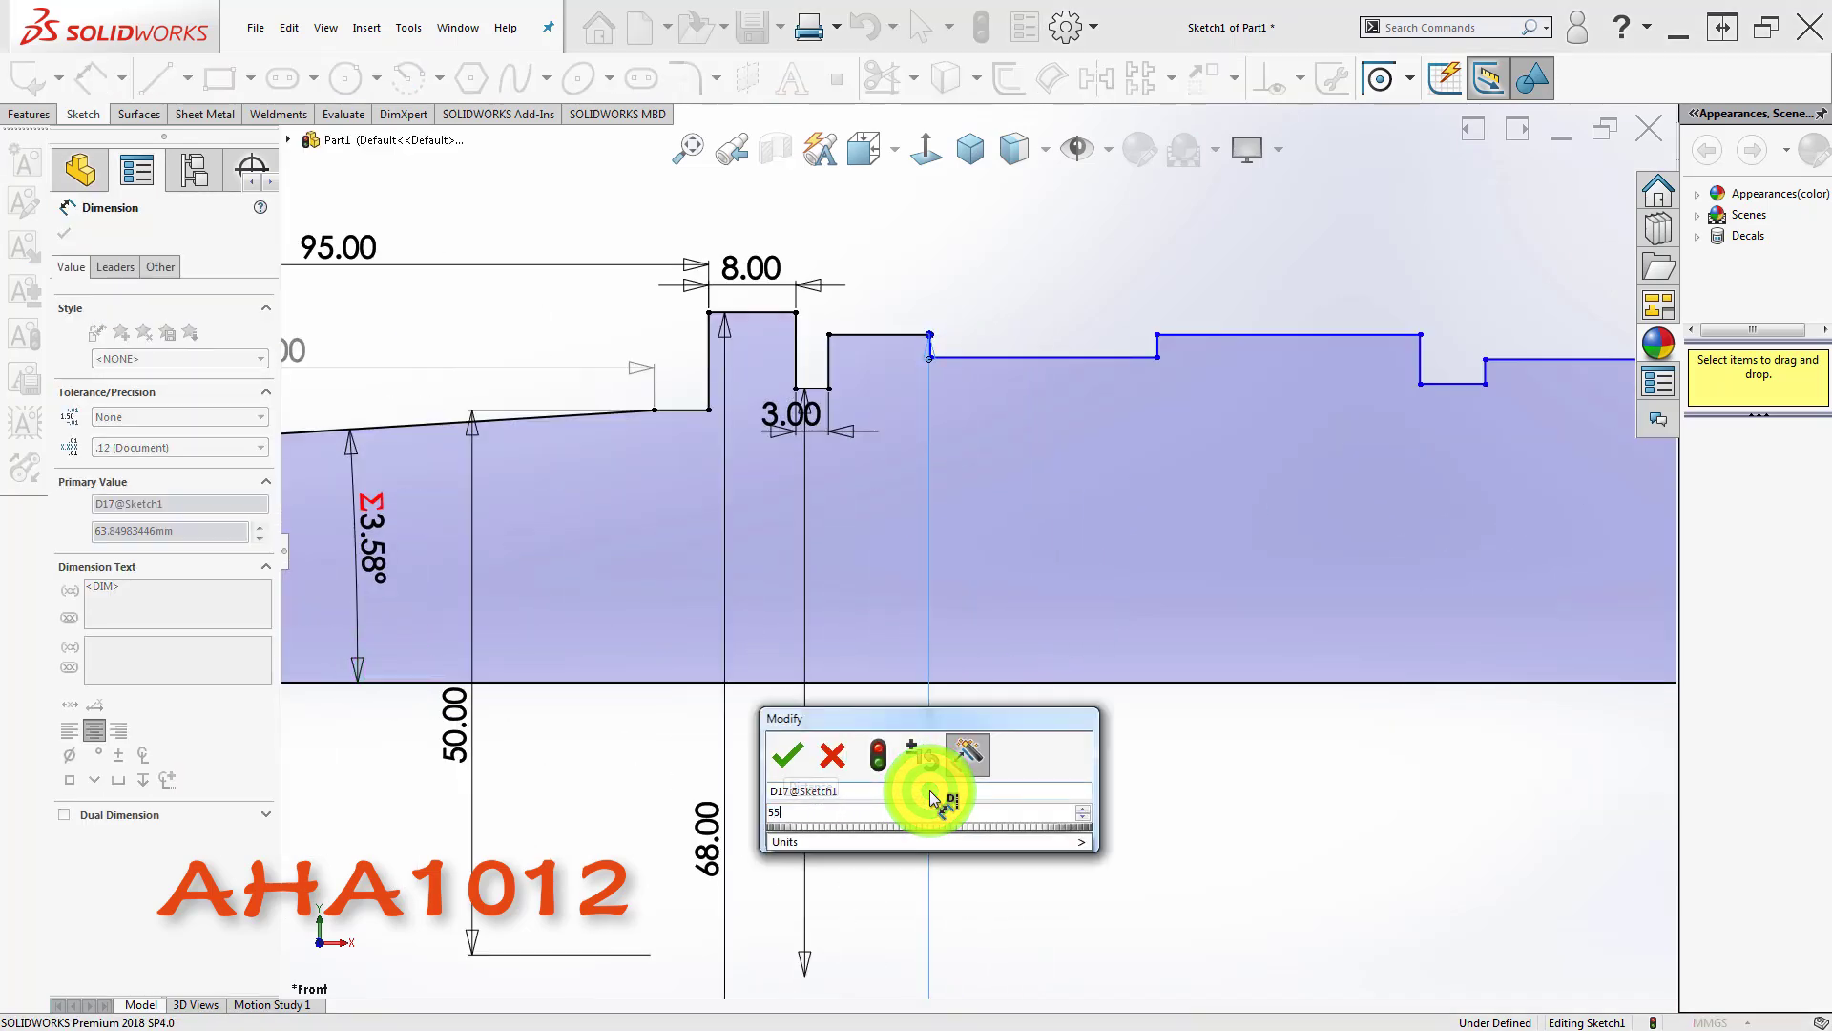
pyautogui.press('Return')
pyautogui.click(1024, 386)
pyautogui.scroll(-2, 1005, 427)
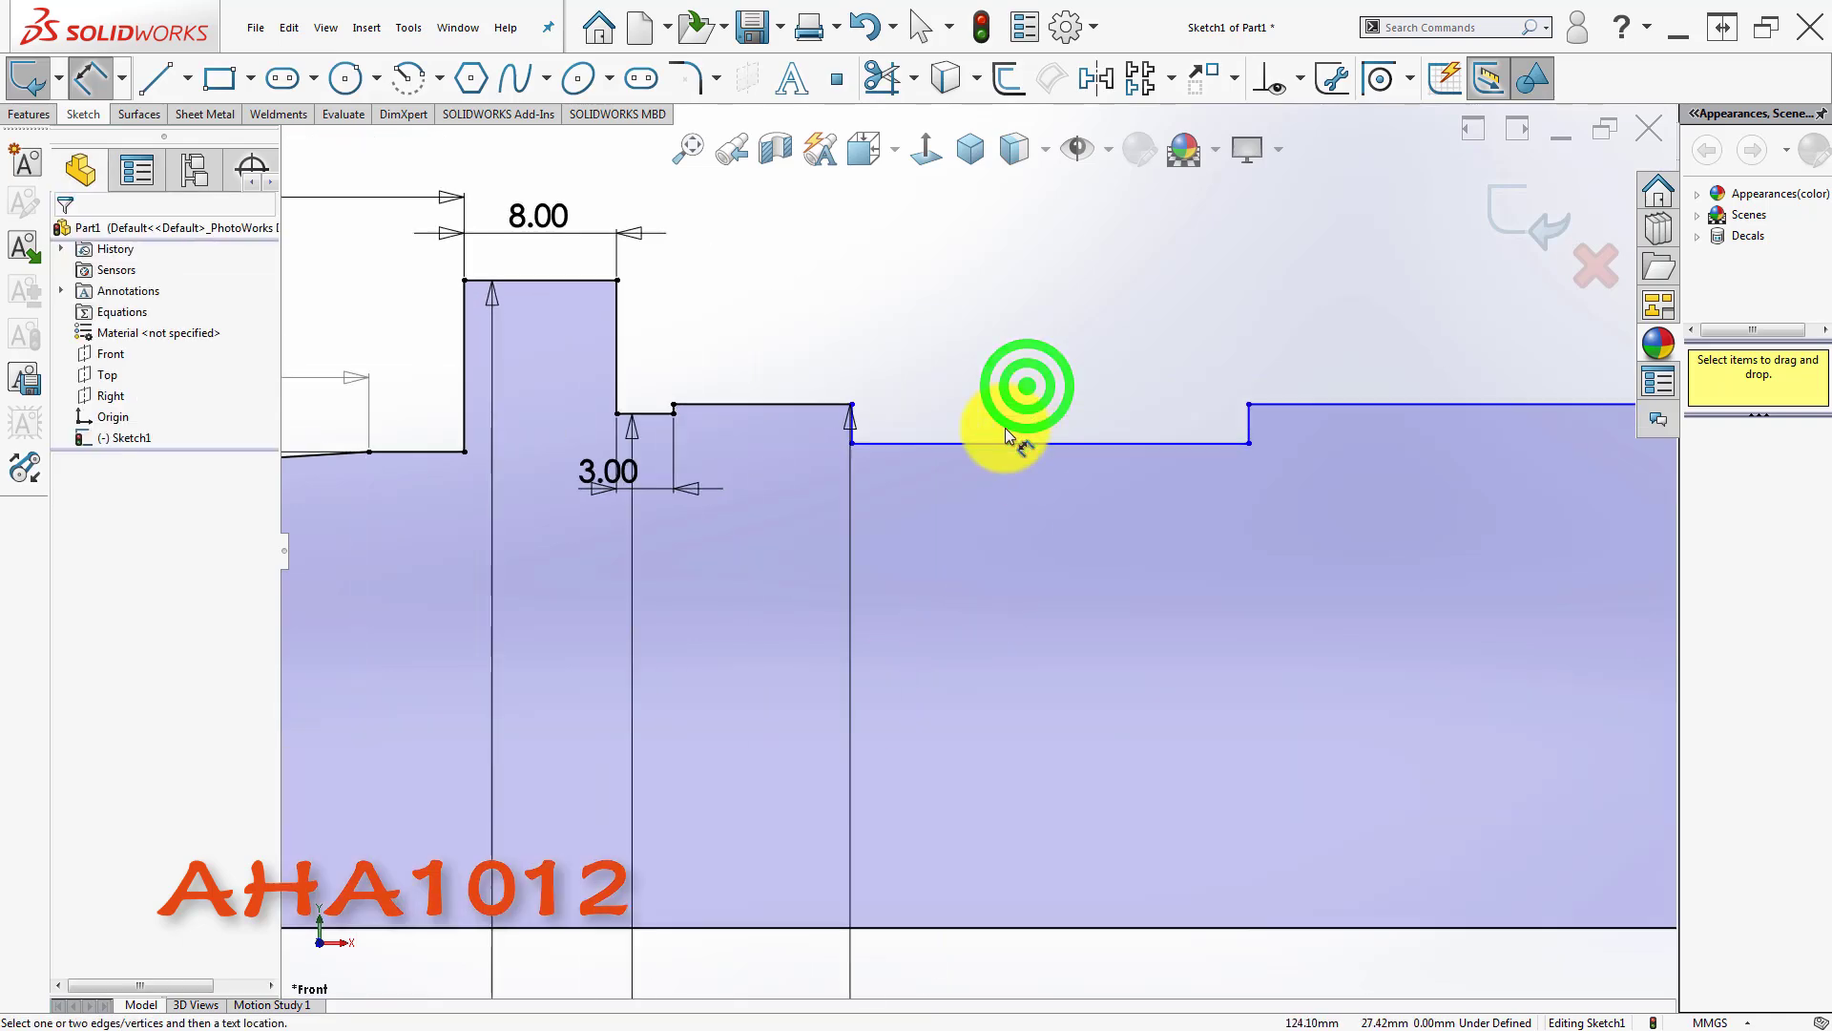
pyautogui.press('Escape')
# - Move the far end of the 55 mm diameter section outward, making its top edge about 18.7 mm long
pyautogui.scroll(2, 836, 780)
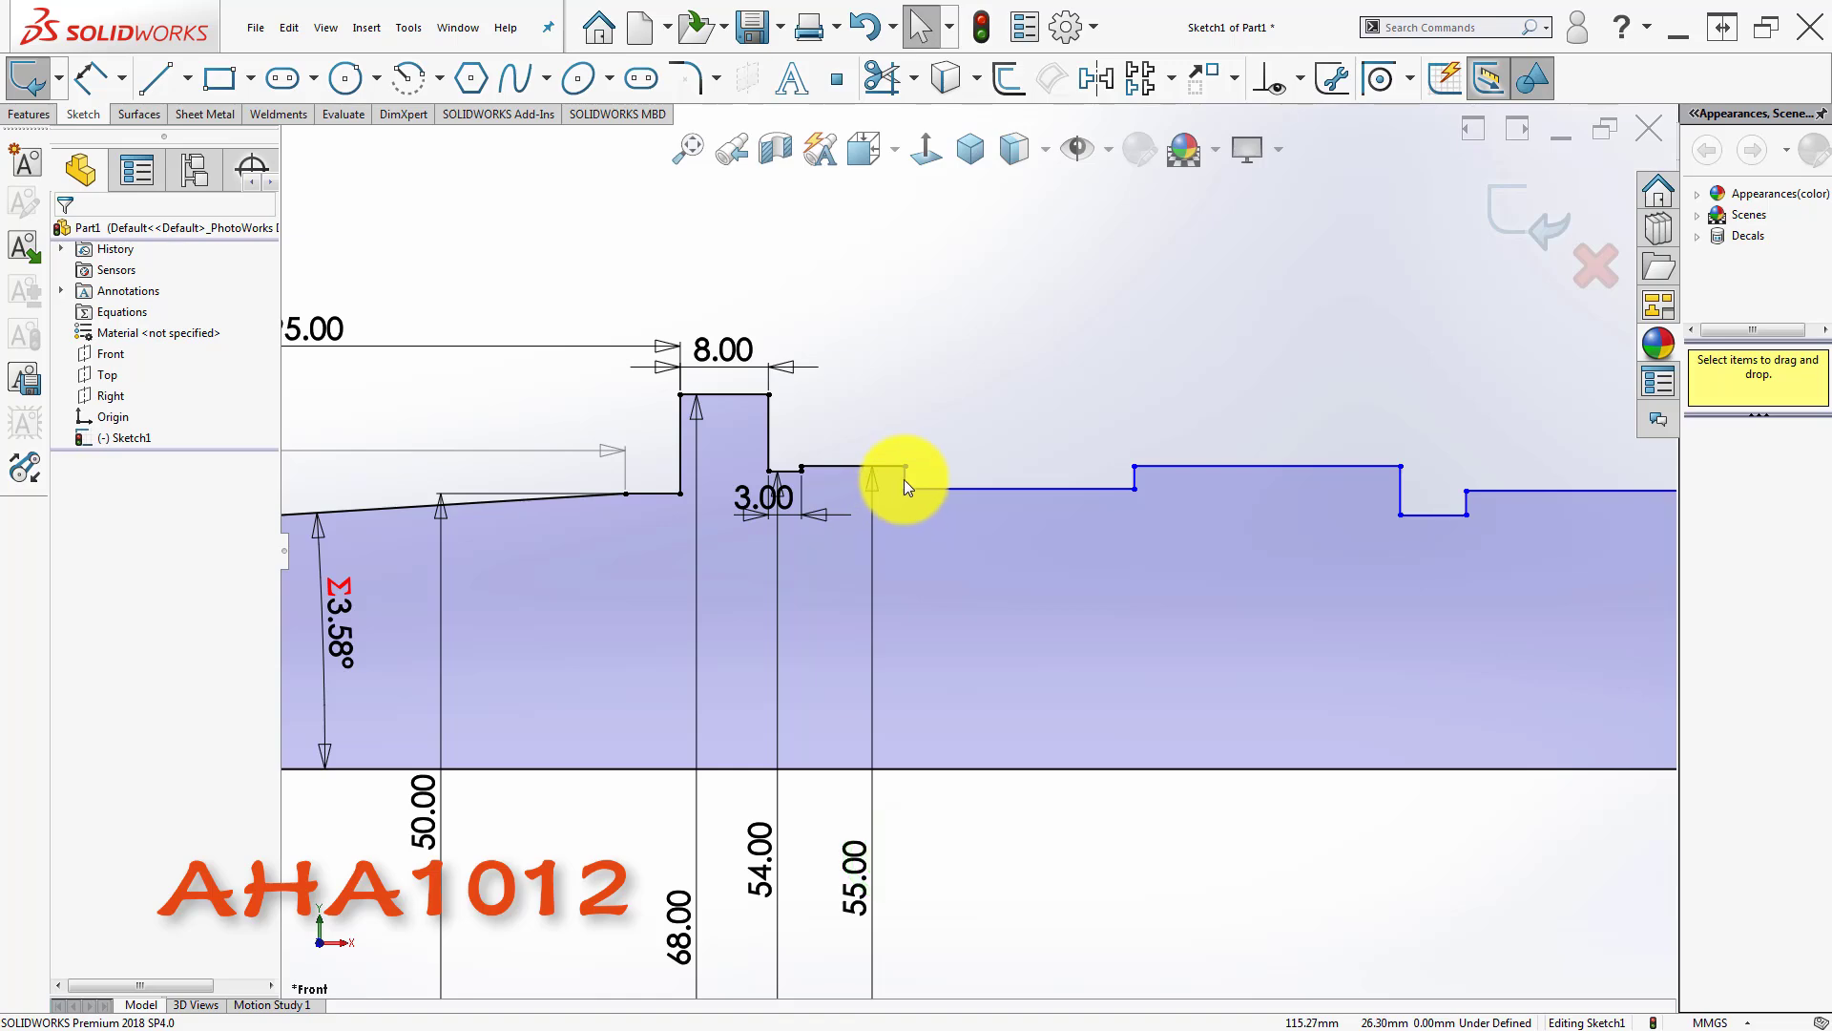
pyautogui.moveTo(903, 479); pyautogui.dragTo(1008, 470)
pyautogui.click(1006, 399)
# - Make the top edges of the raised sections on either side of the shallow recess collinear
pyautogui.click(970, 466)
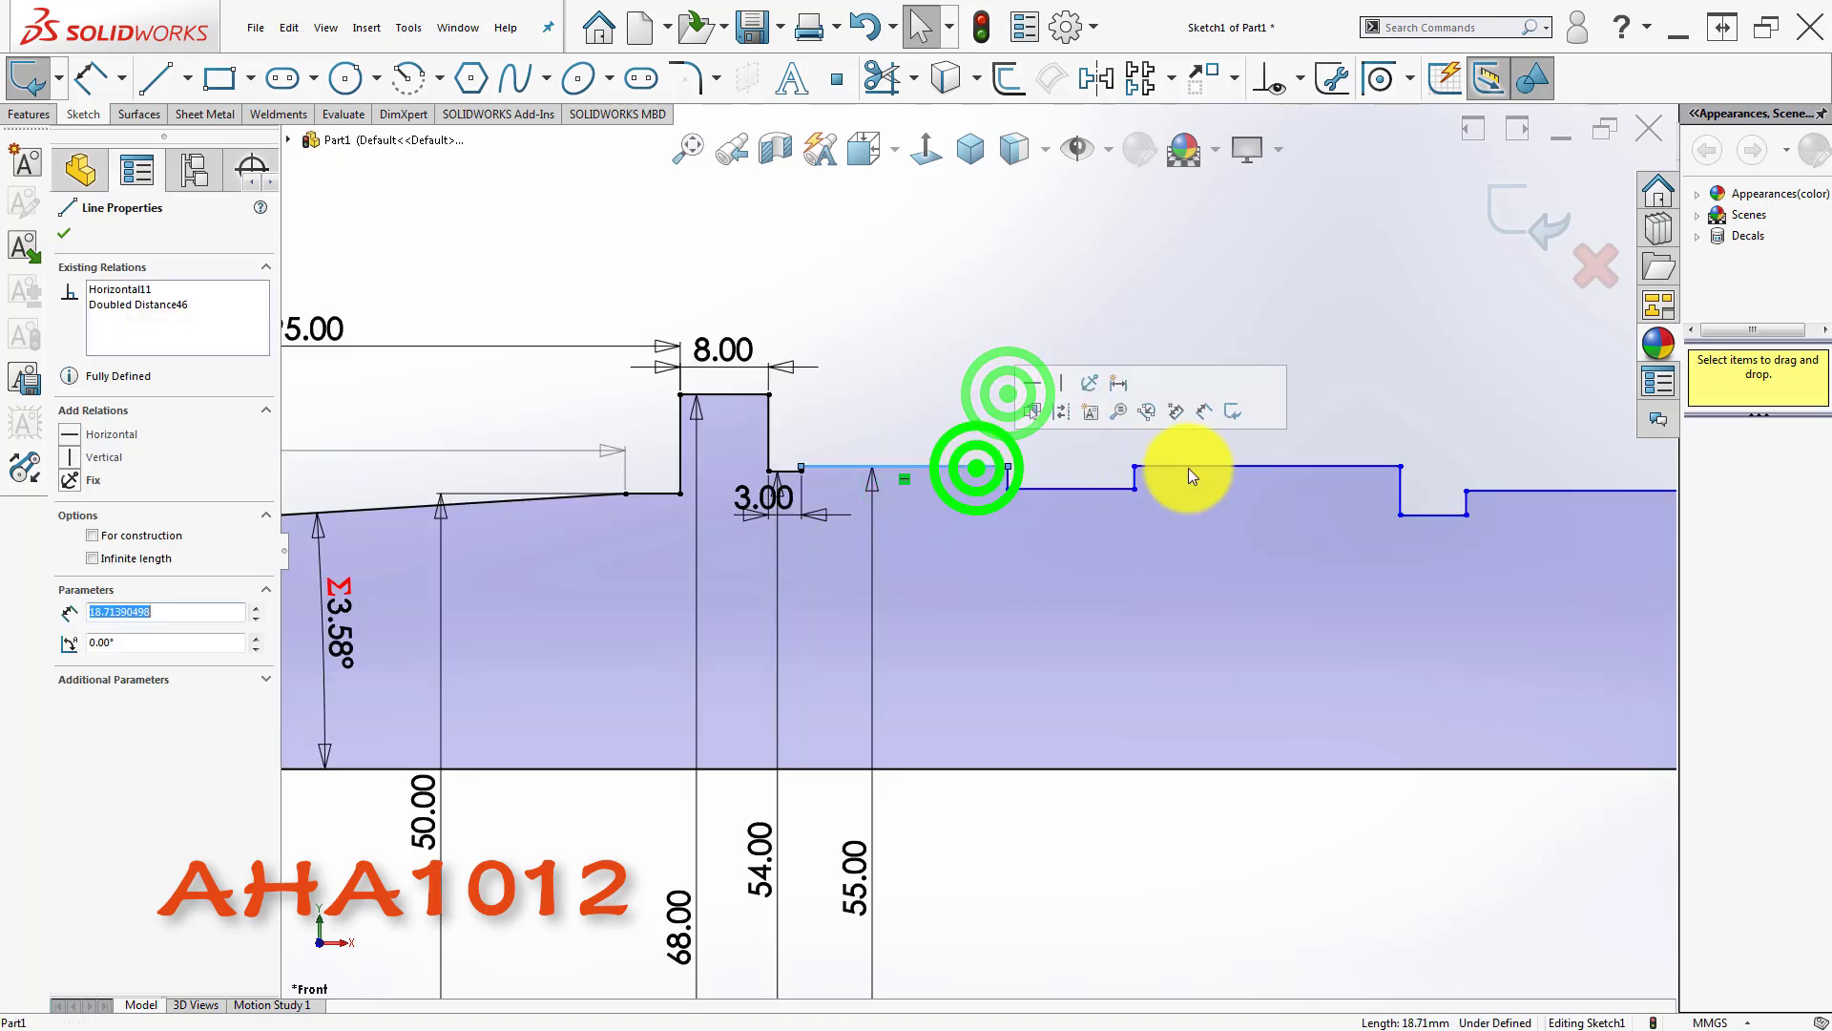
pyautogui.keyDown('ctrl'); pyautogui.click(1196, 467); pyautogui.keyUp('ctrl')
pyautogui.click(1305, 392)
pyautogui.click(1063, 380)
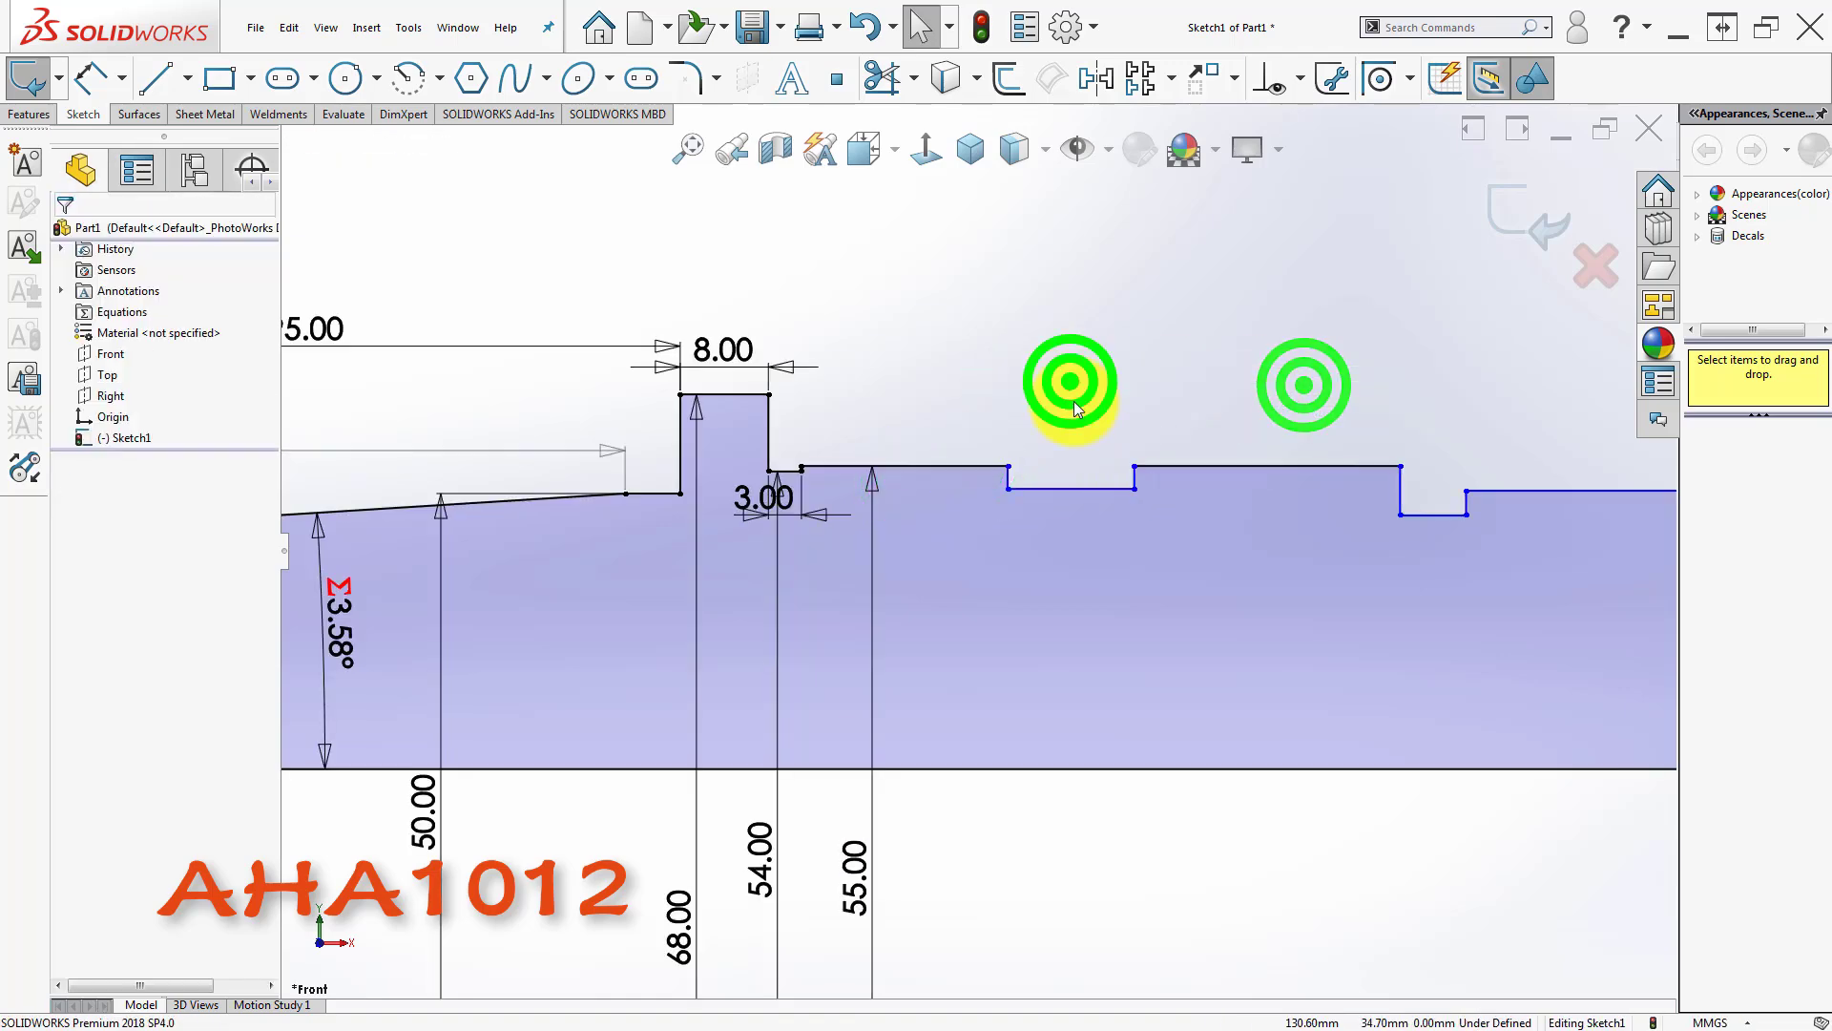
# - Dimension the shallow recess's diameter, from its bottom edge across the centerline, as 54 mm
pyautogui.moveTo(1064, 379); pyautogui.dragTo(1069, 277, button='right')
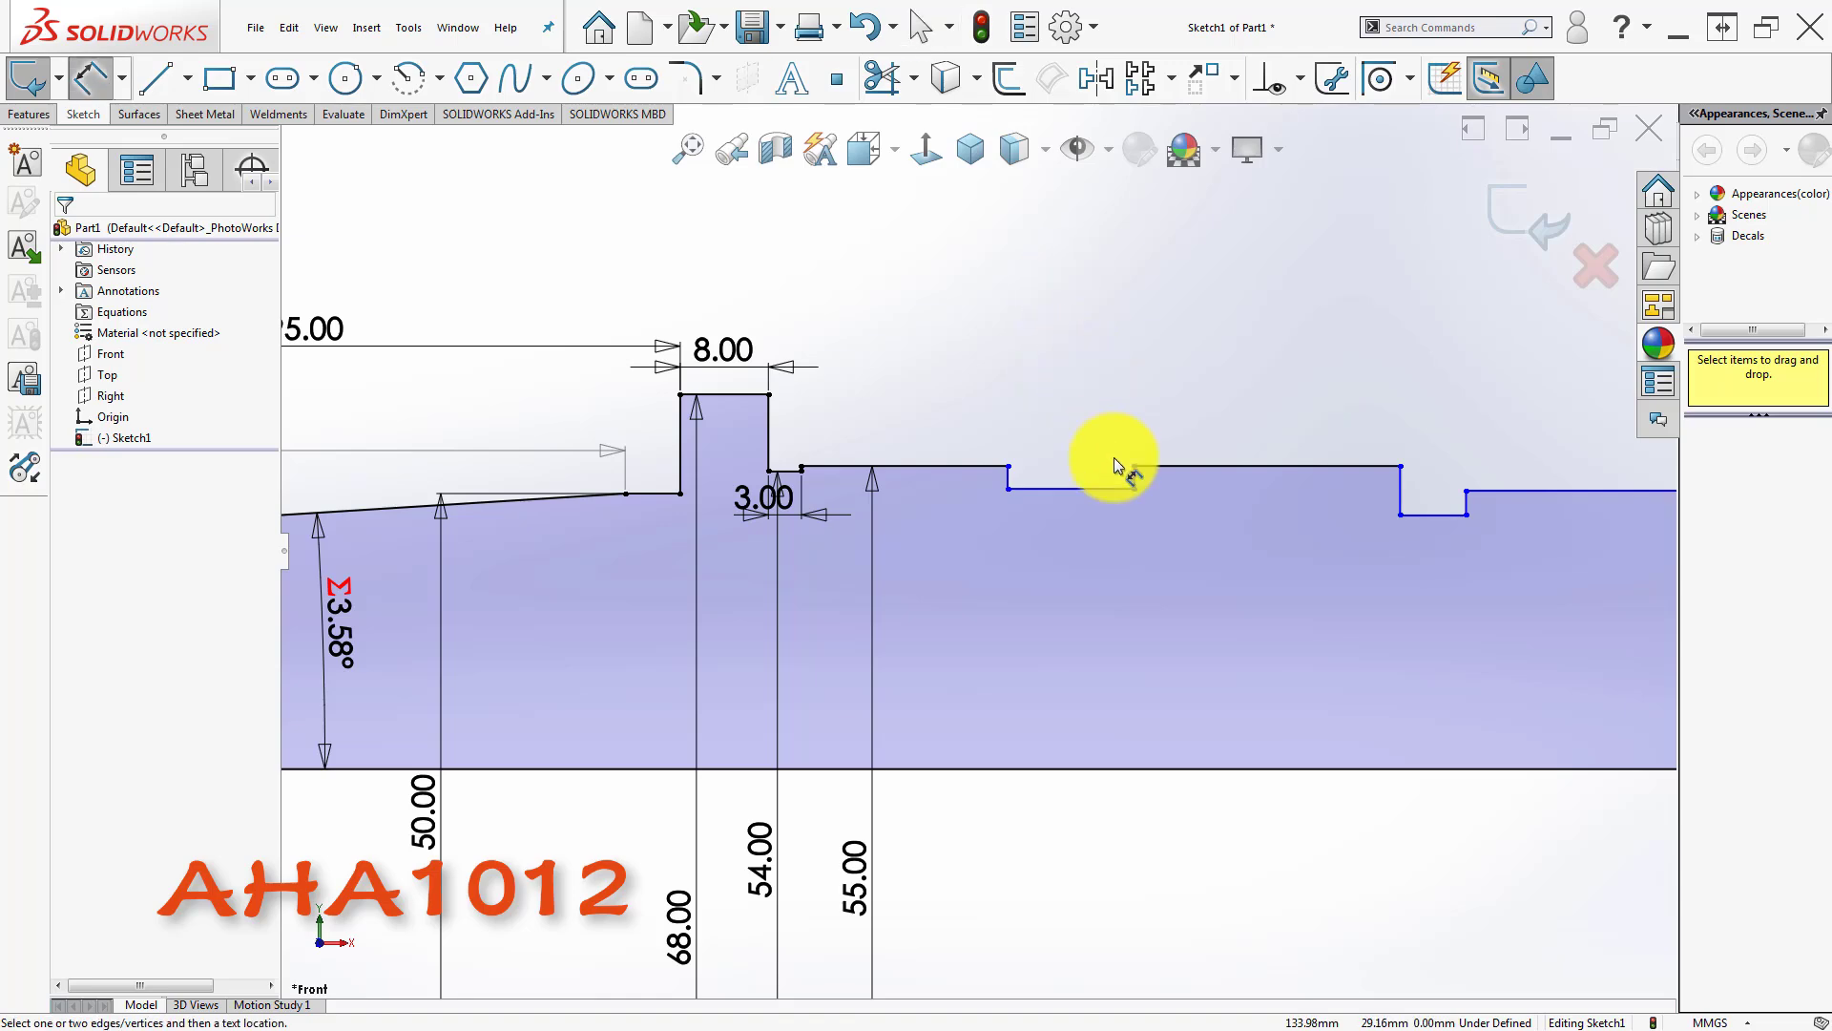
pyautogui.click(1092, 504)
pyautogui.scroll(-5, 1093, 504)
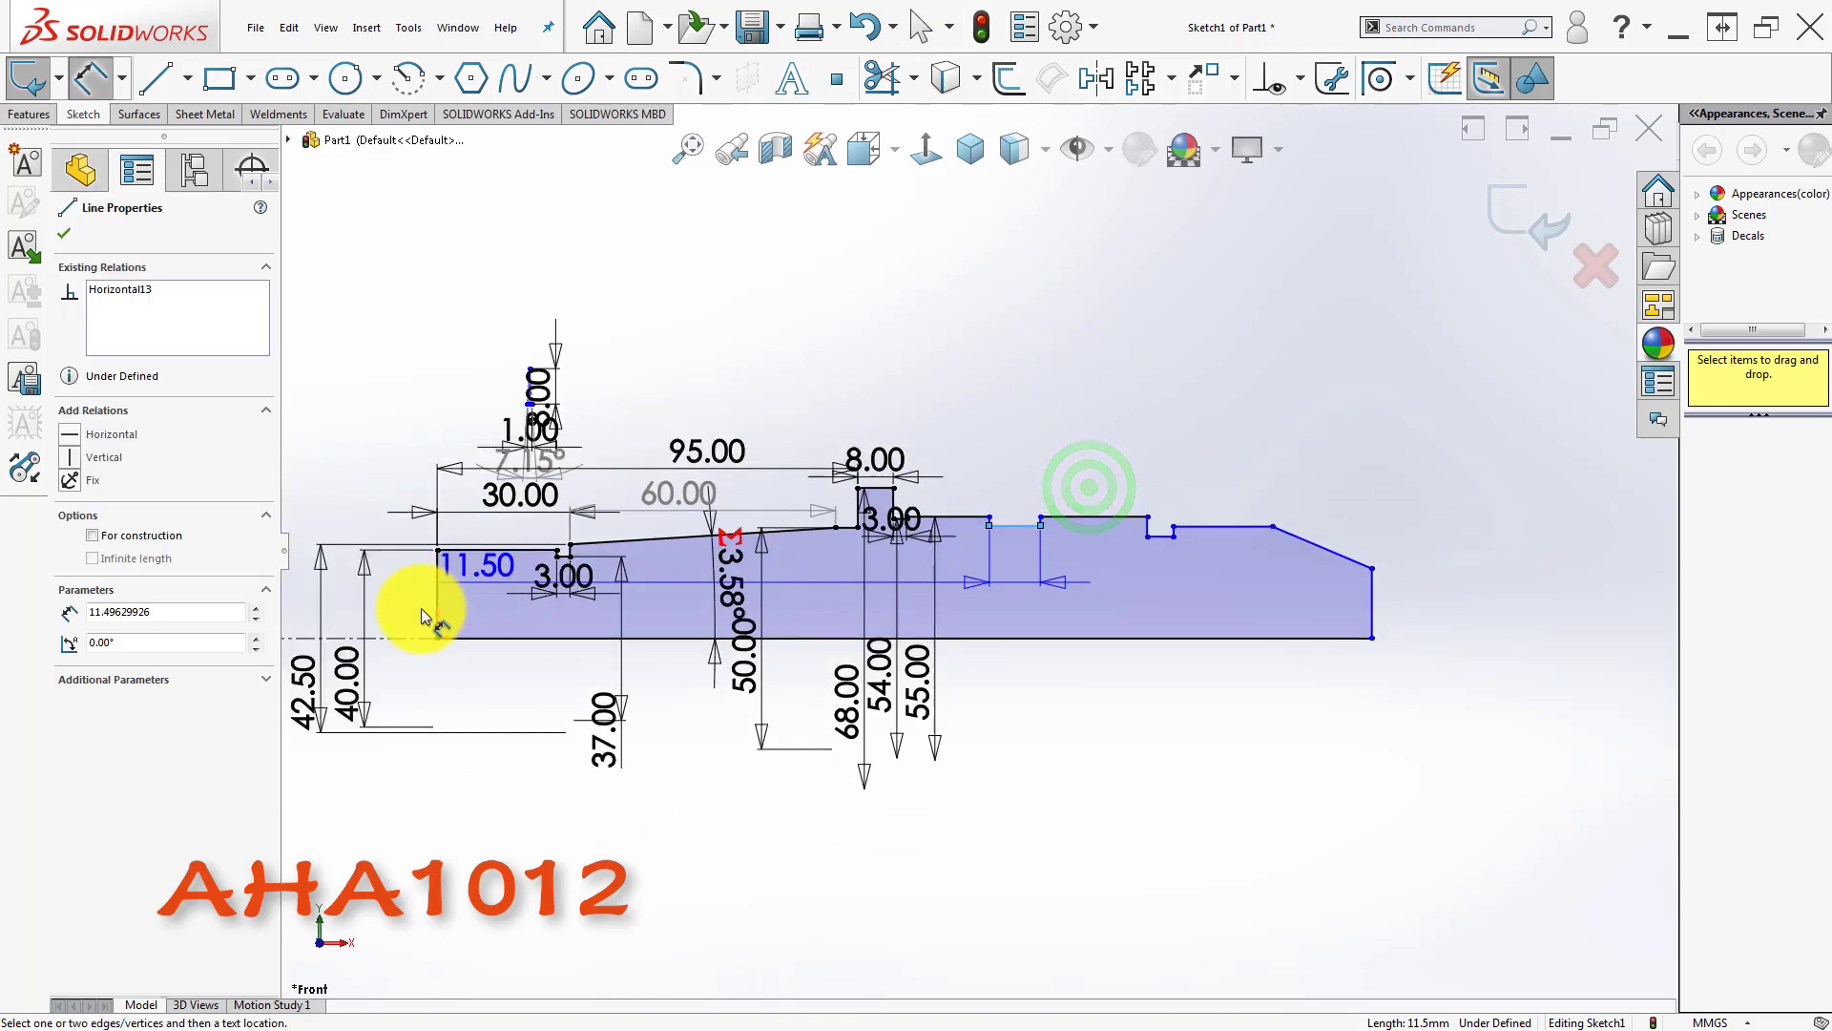
pyautogui.click(411, 640)
pyautogui.click(1022, 695)
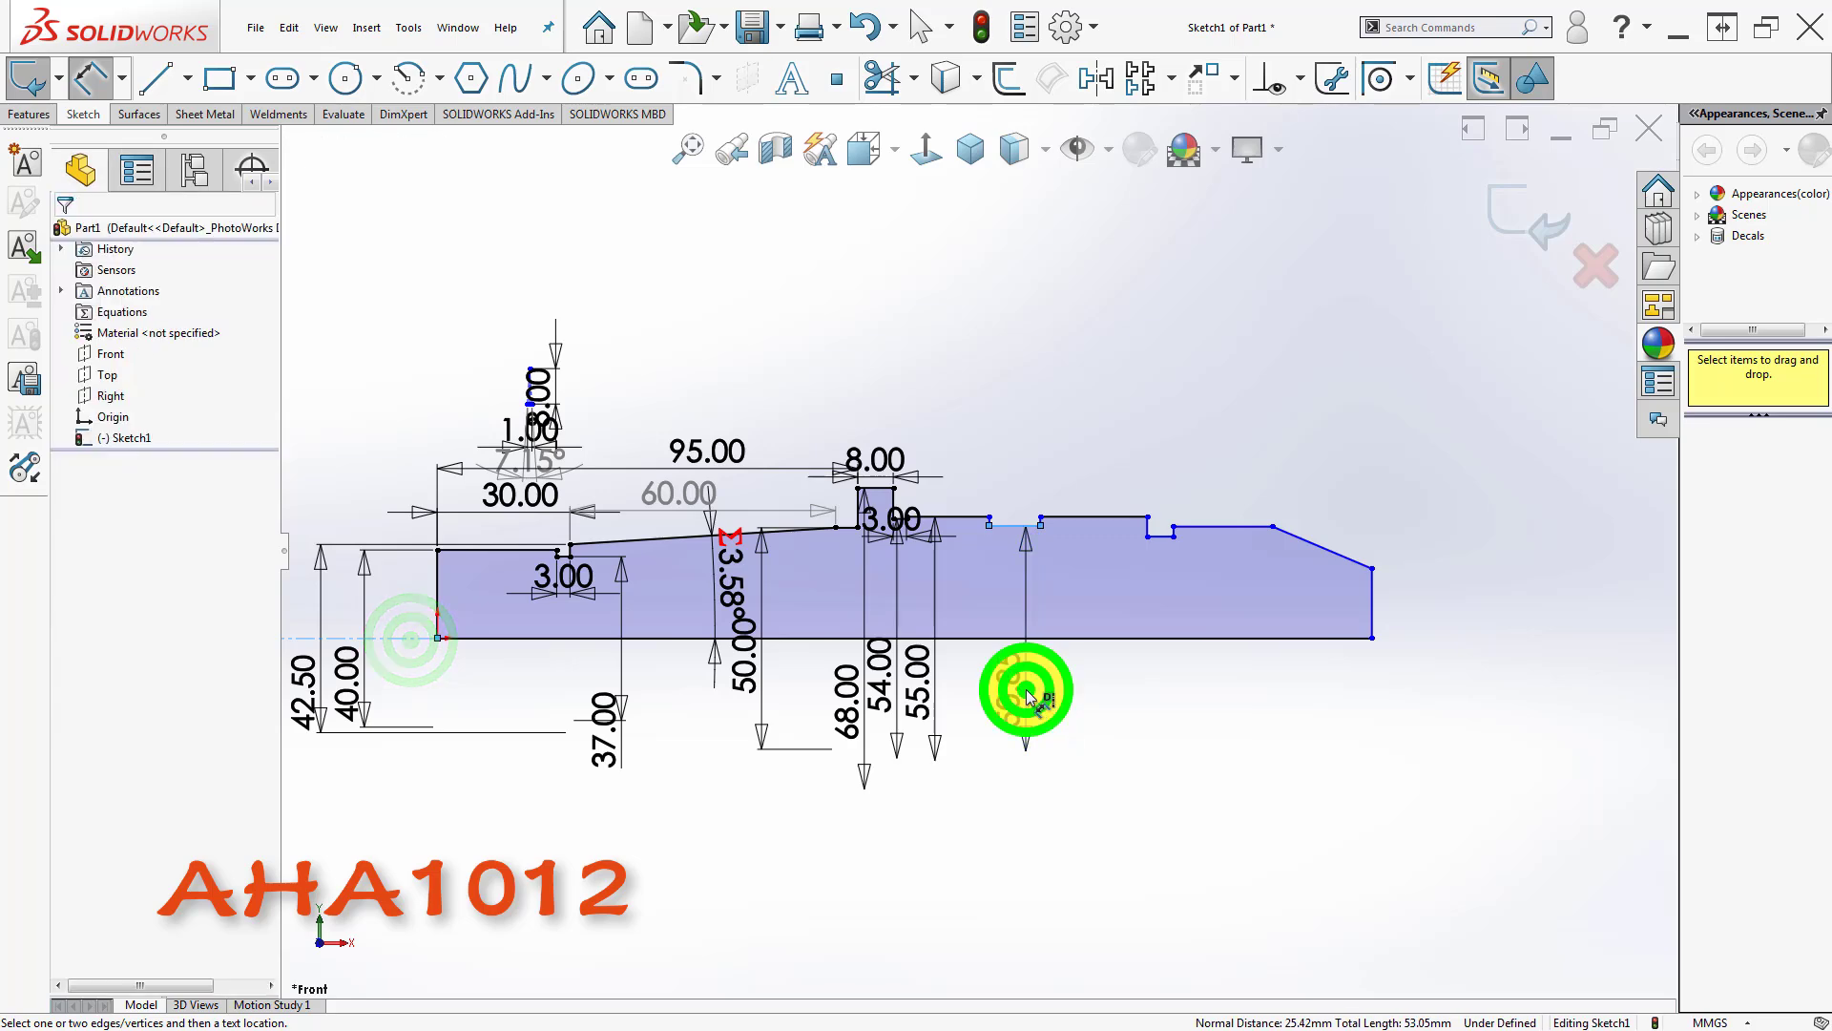
pyautogui.write('54')
pyautogui.press('Return')
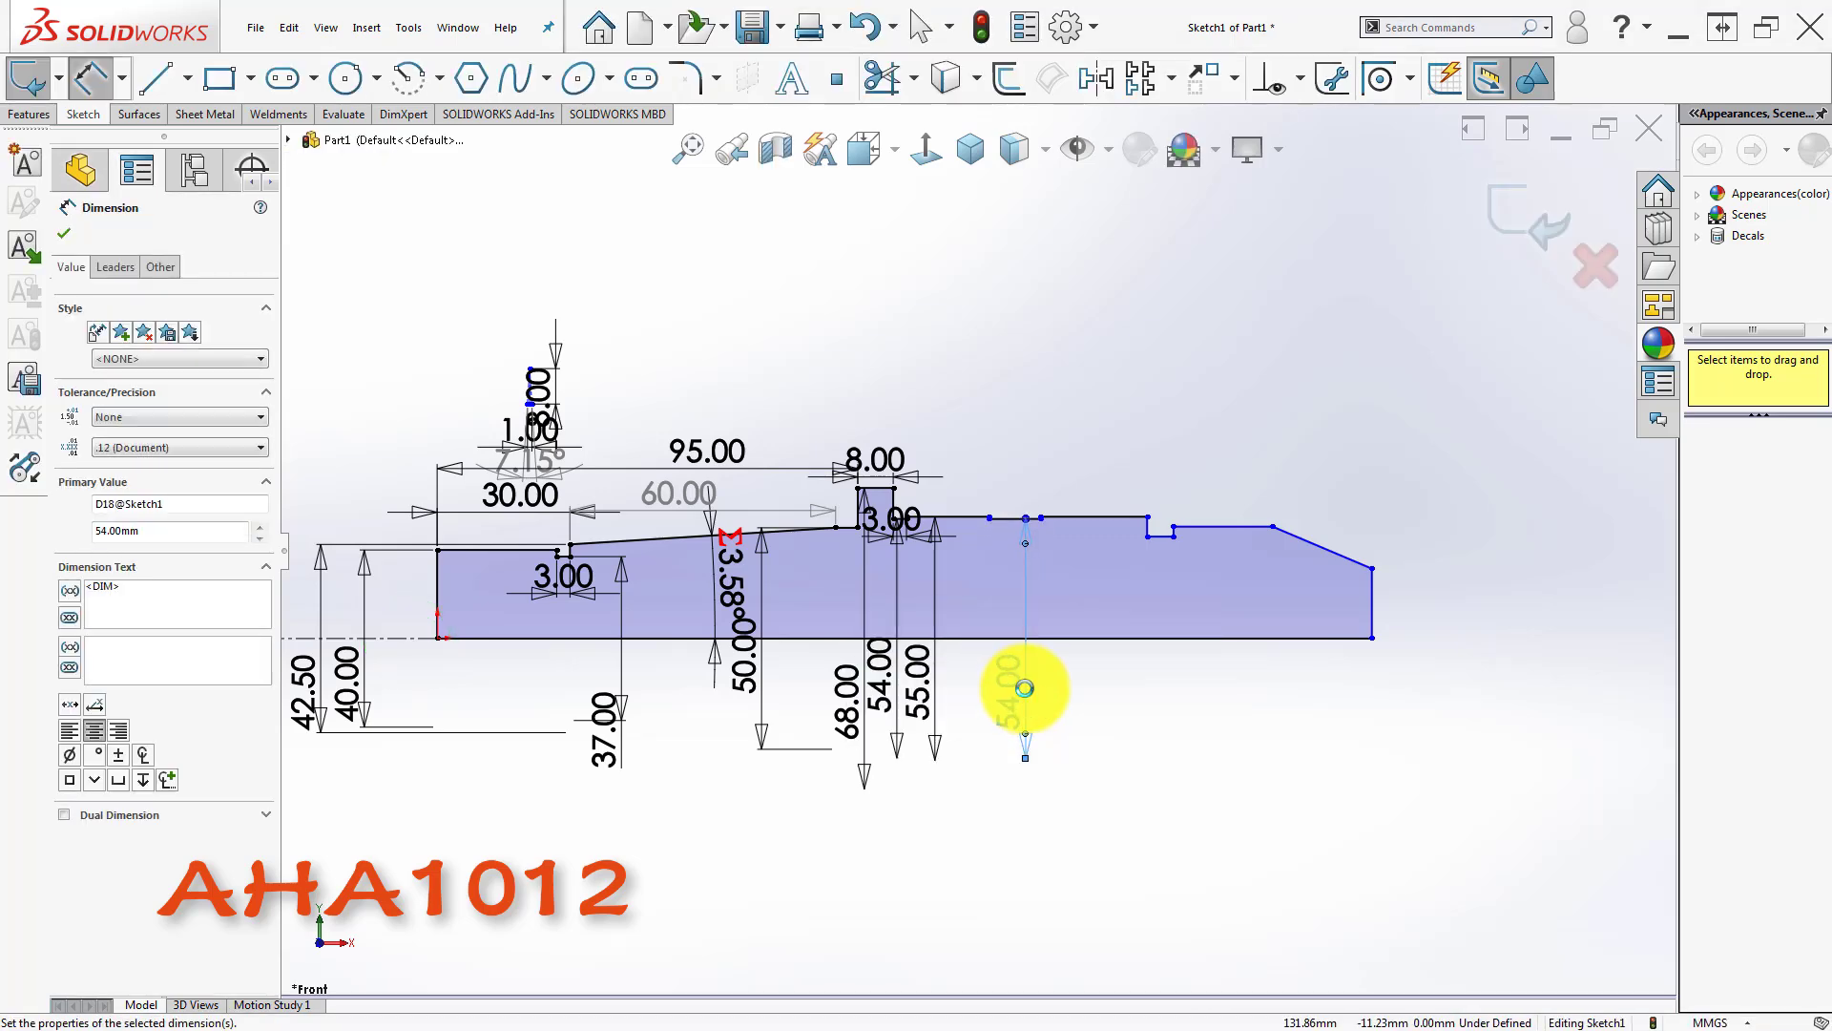
pyautogui.click(1022, 438)
# - Dimension the distance from the collar's groove-side face to the near vertical edge of the shallow recess as 40 mm
pyautogui.scroll(3, 1044, 491)
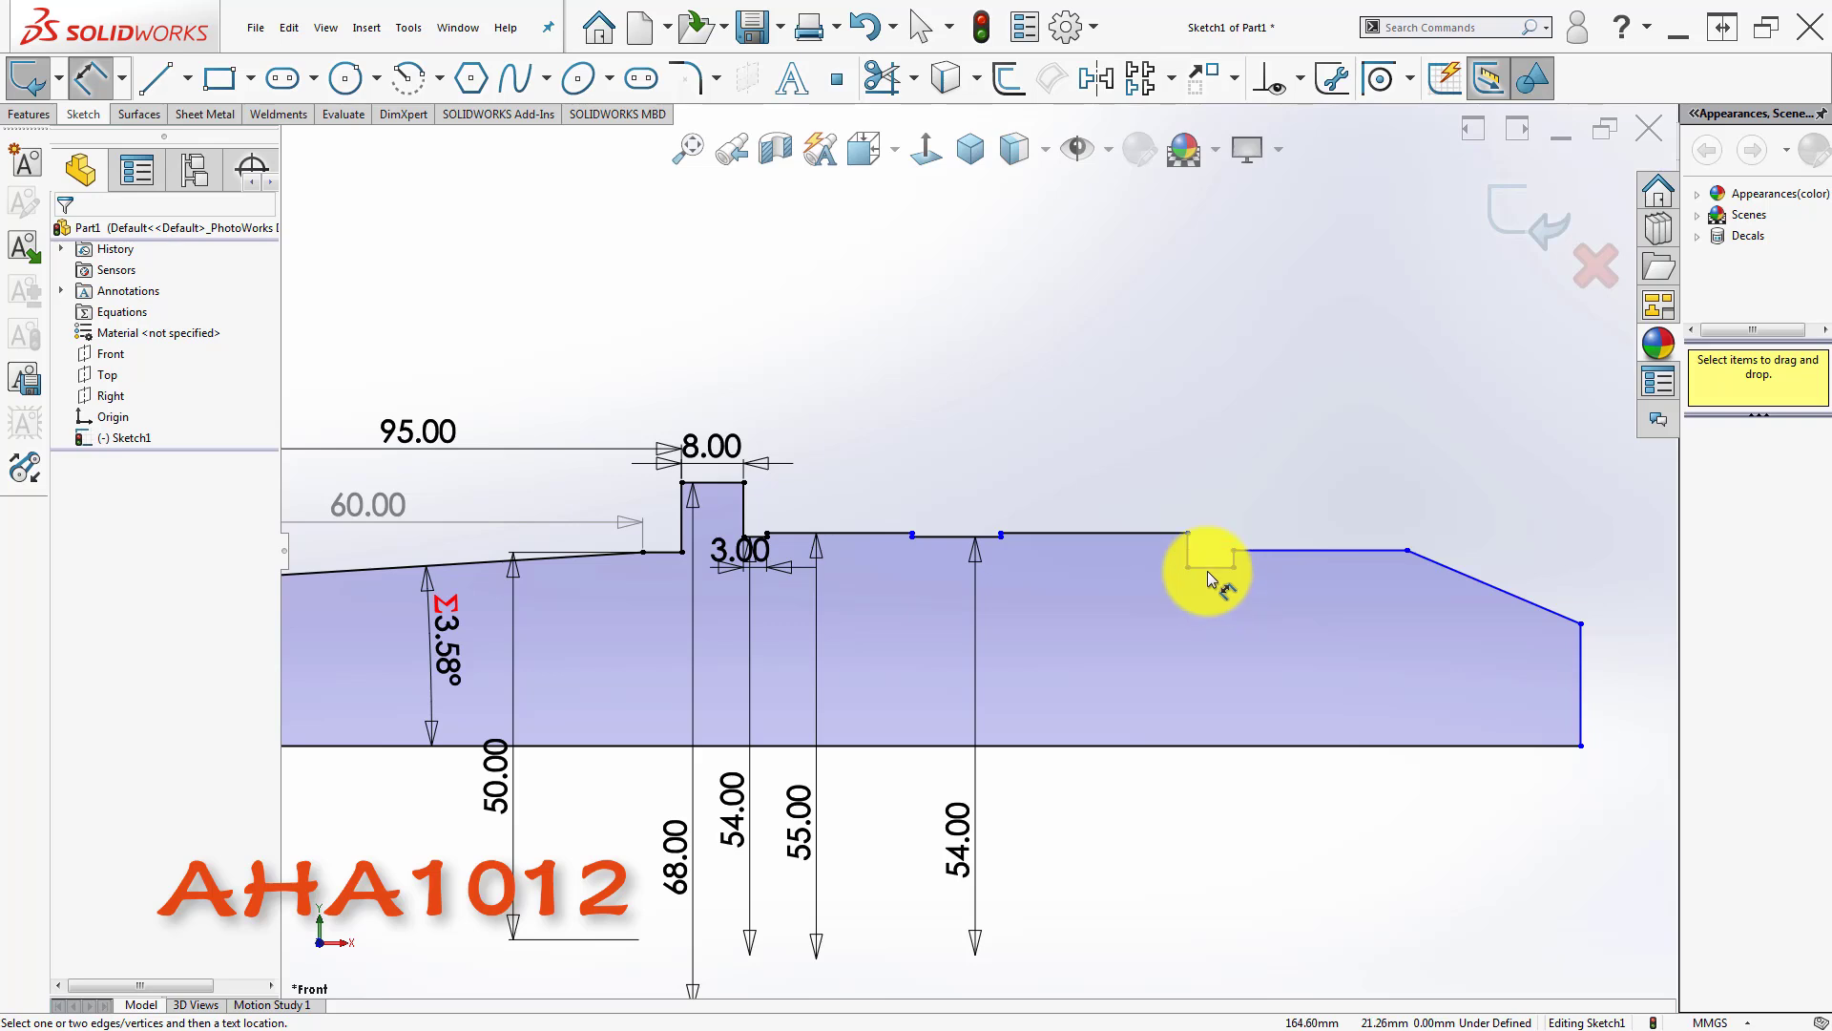
pyautogui.scroll(2, 1206, 571)
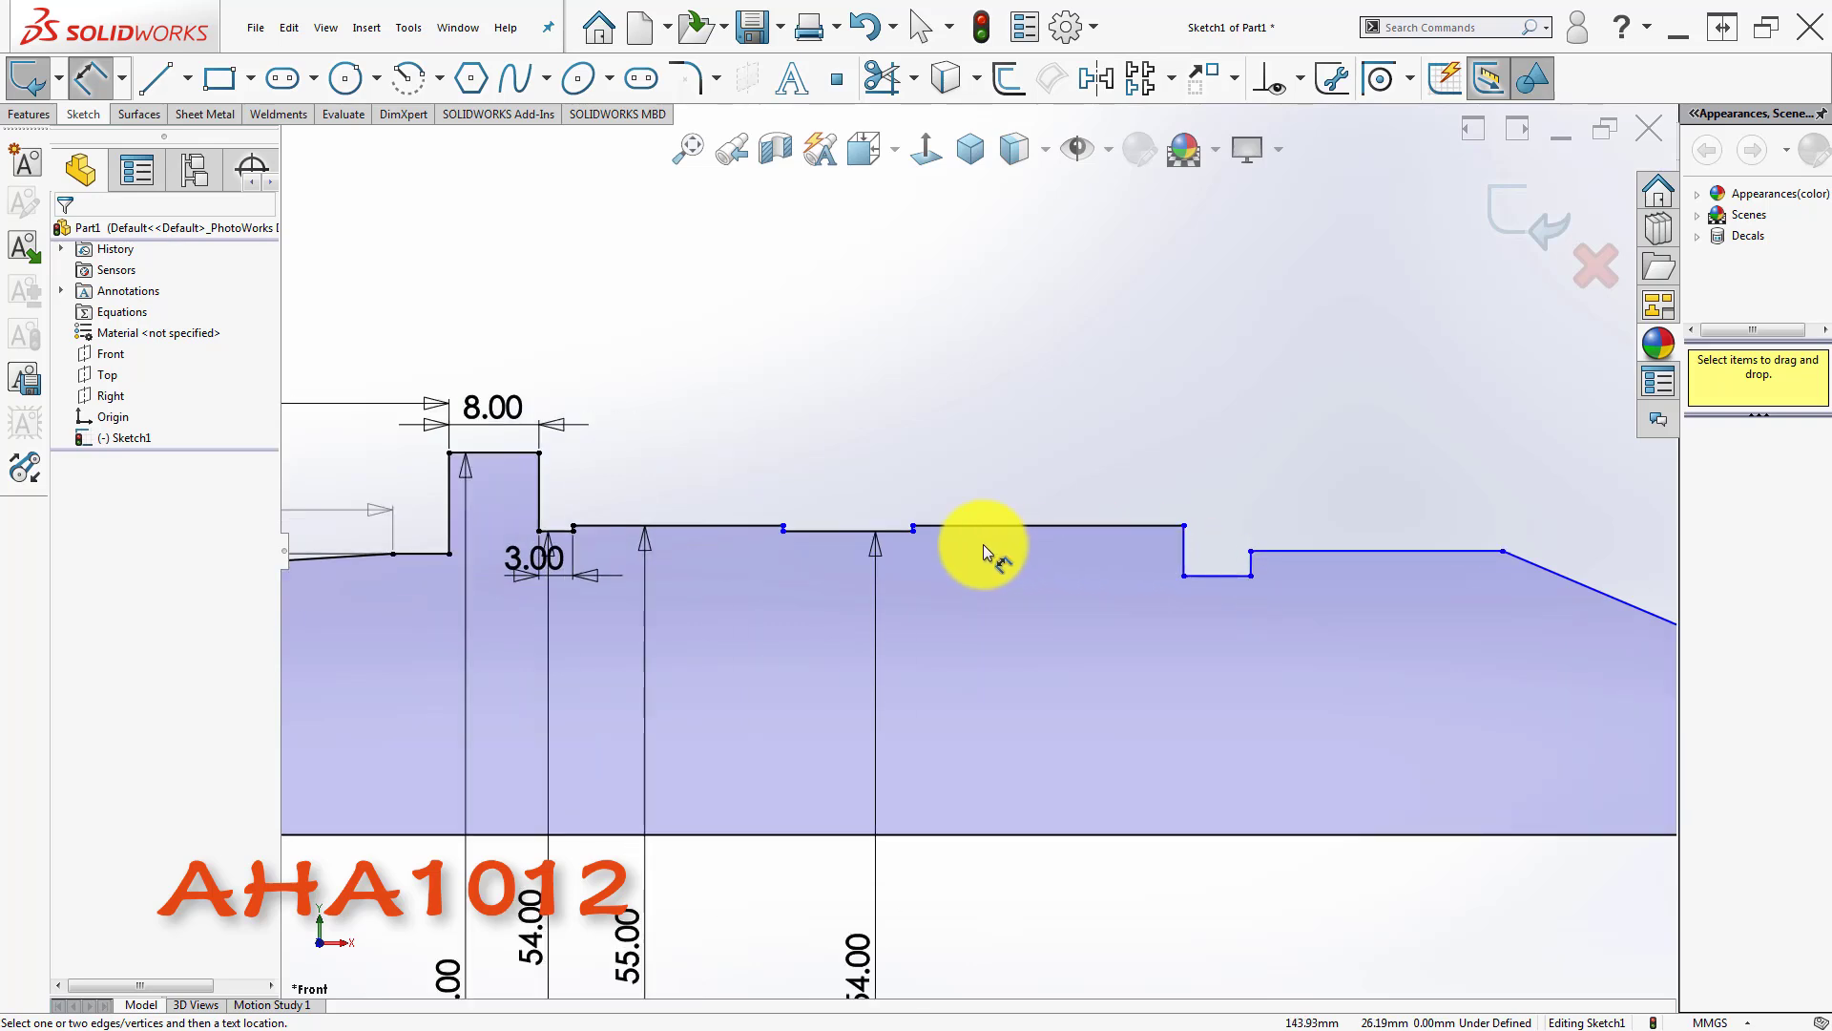
pyautogui.click(718, 526)
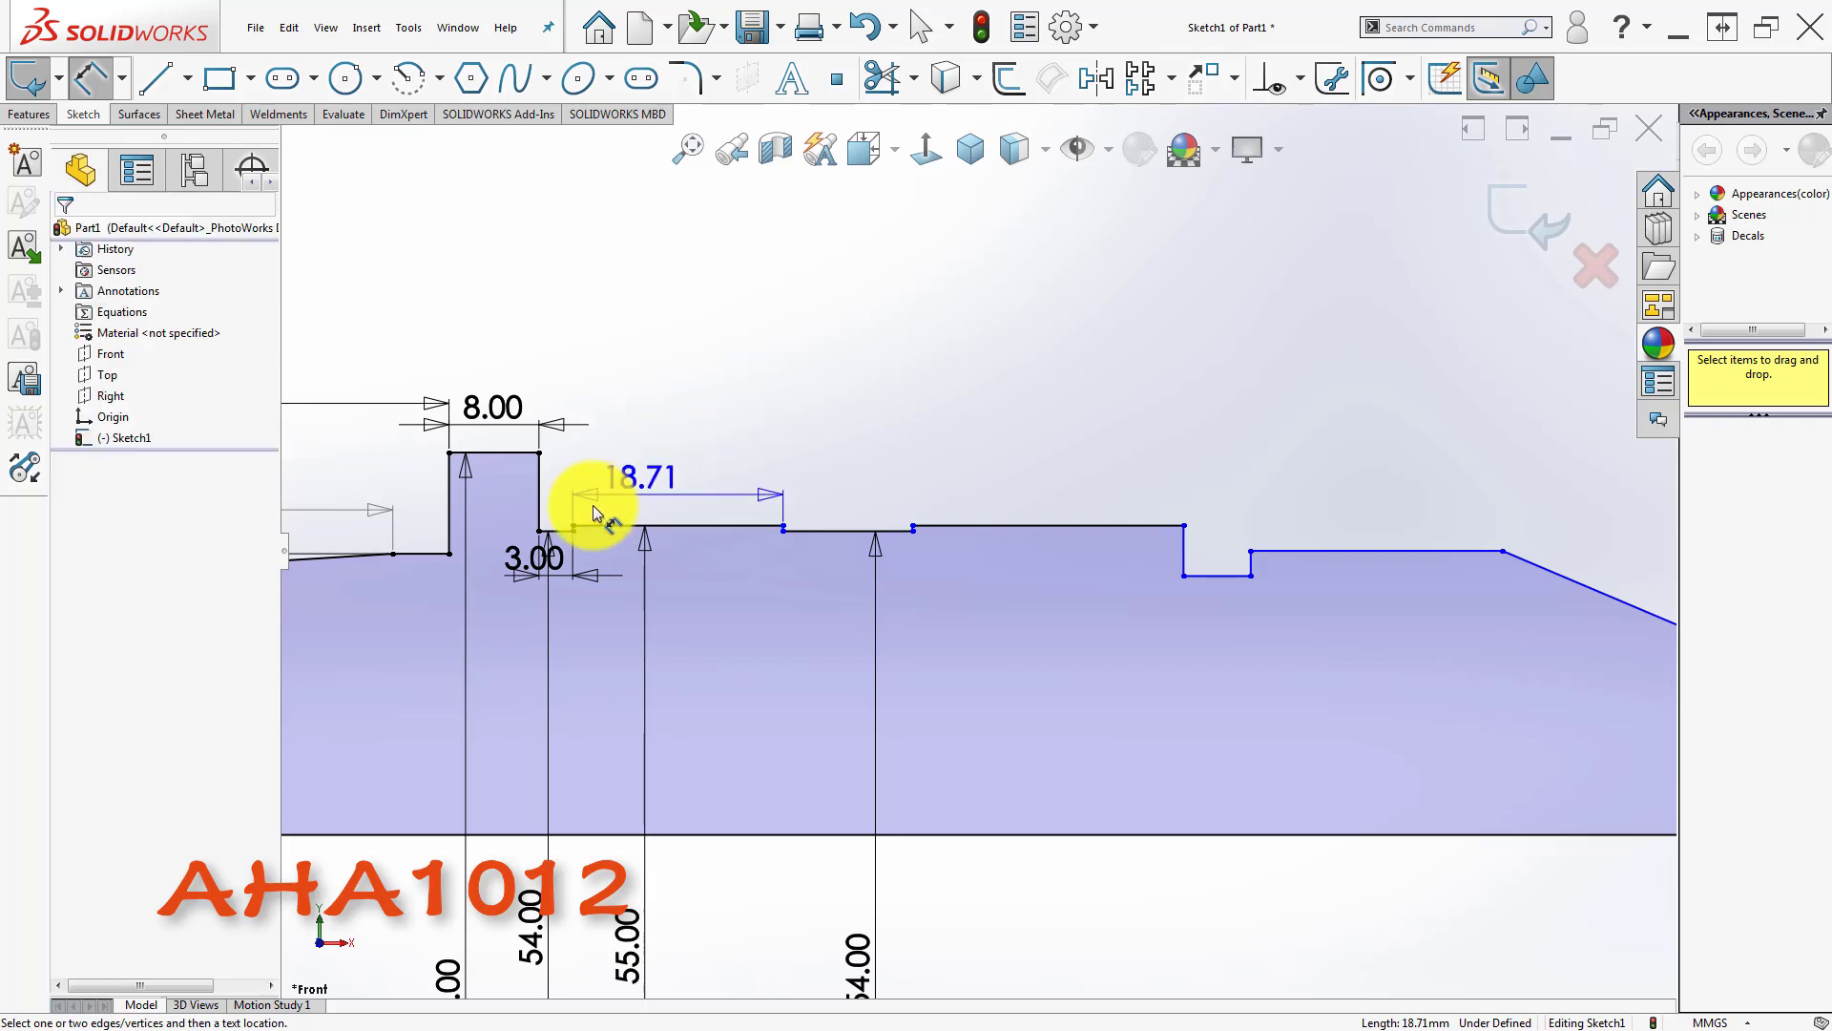
pyautogui.scroll(-3, 593, 506)
pyautogui.click(576, 463)
pyautogui.scroll(-2, 931, 530)
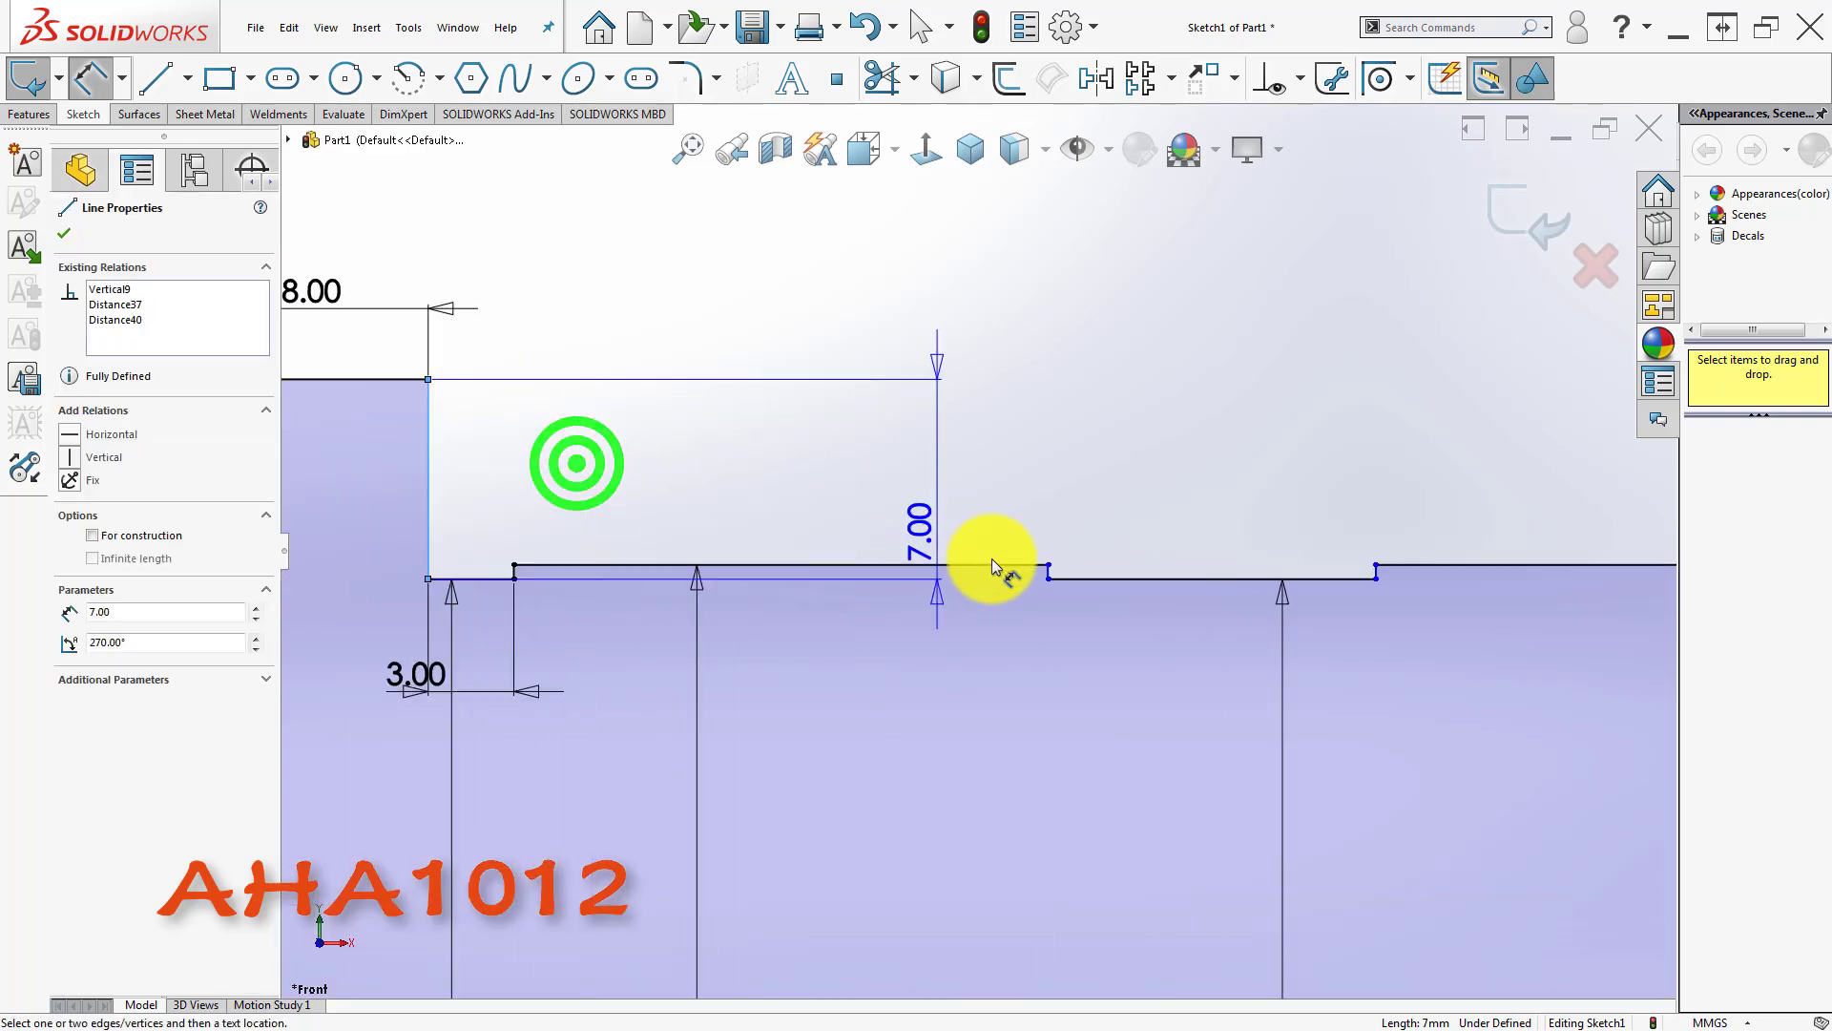
pyautogui.scroll(-4, 1036, 570)
pyautogui.click(1065, 570)
pyautogui.scroll(5, 901, 572)
pyautogui.click(740, 402)
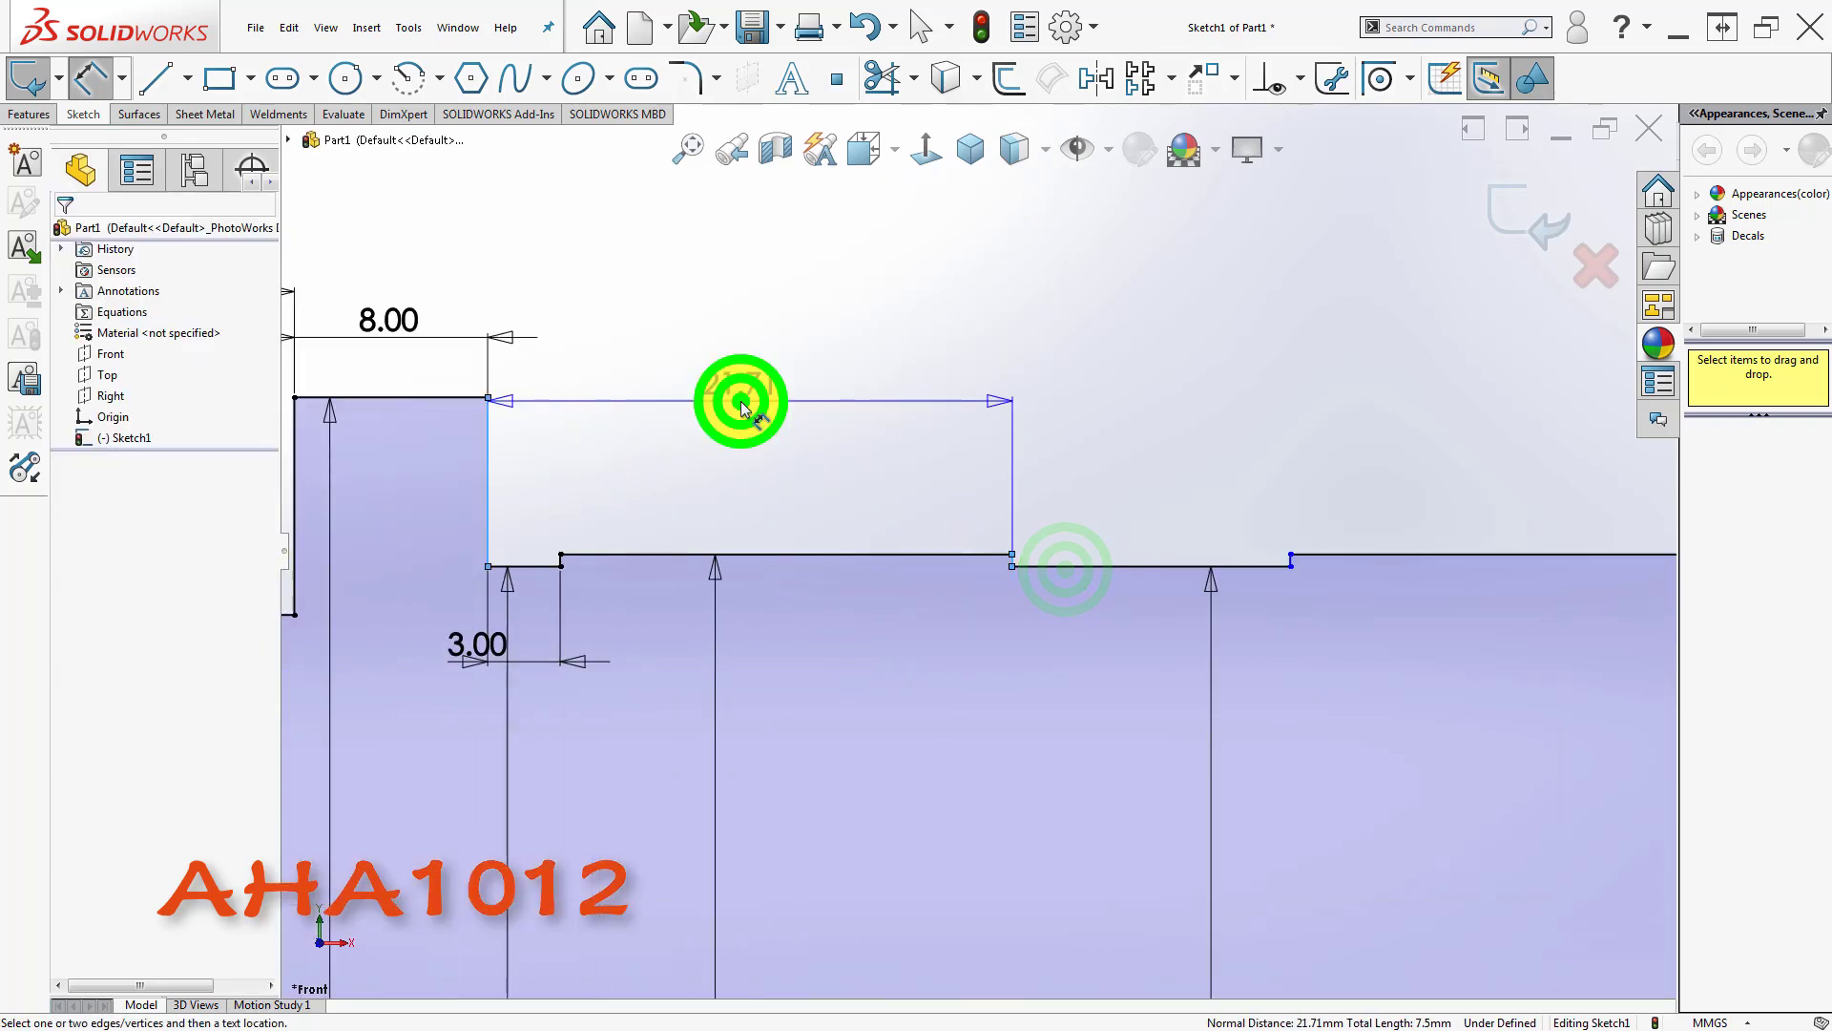
pyautogui.write('40')
pyautogui.press('Return')
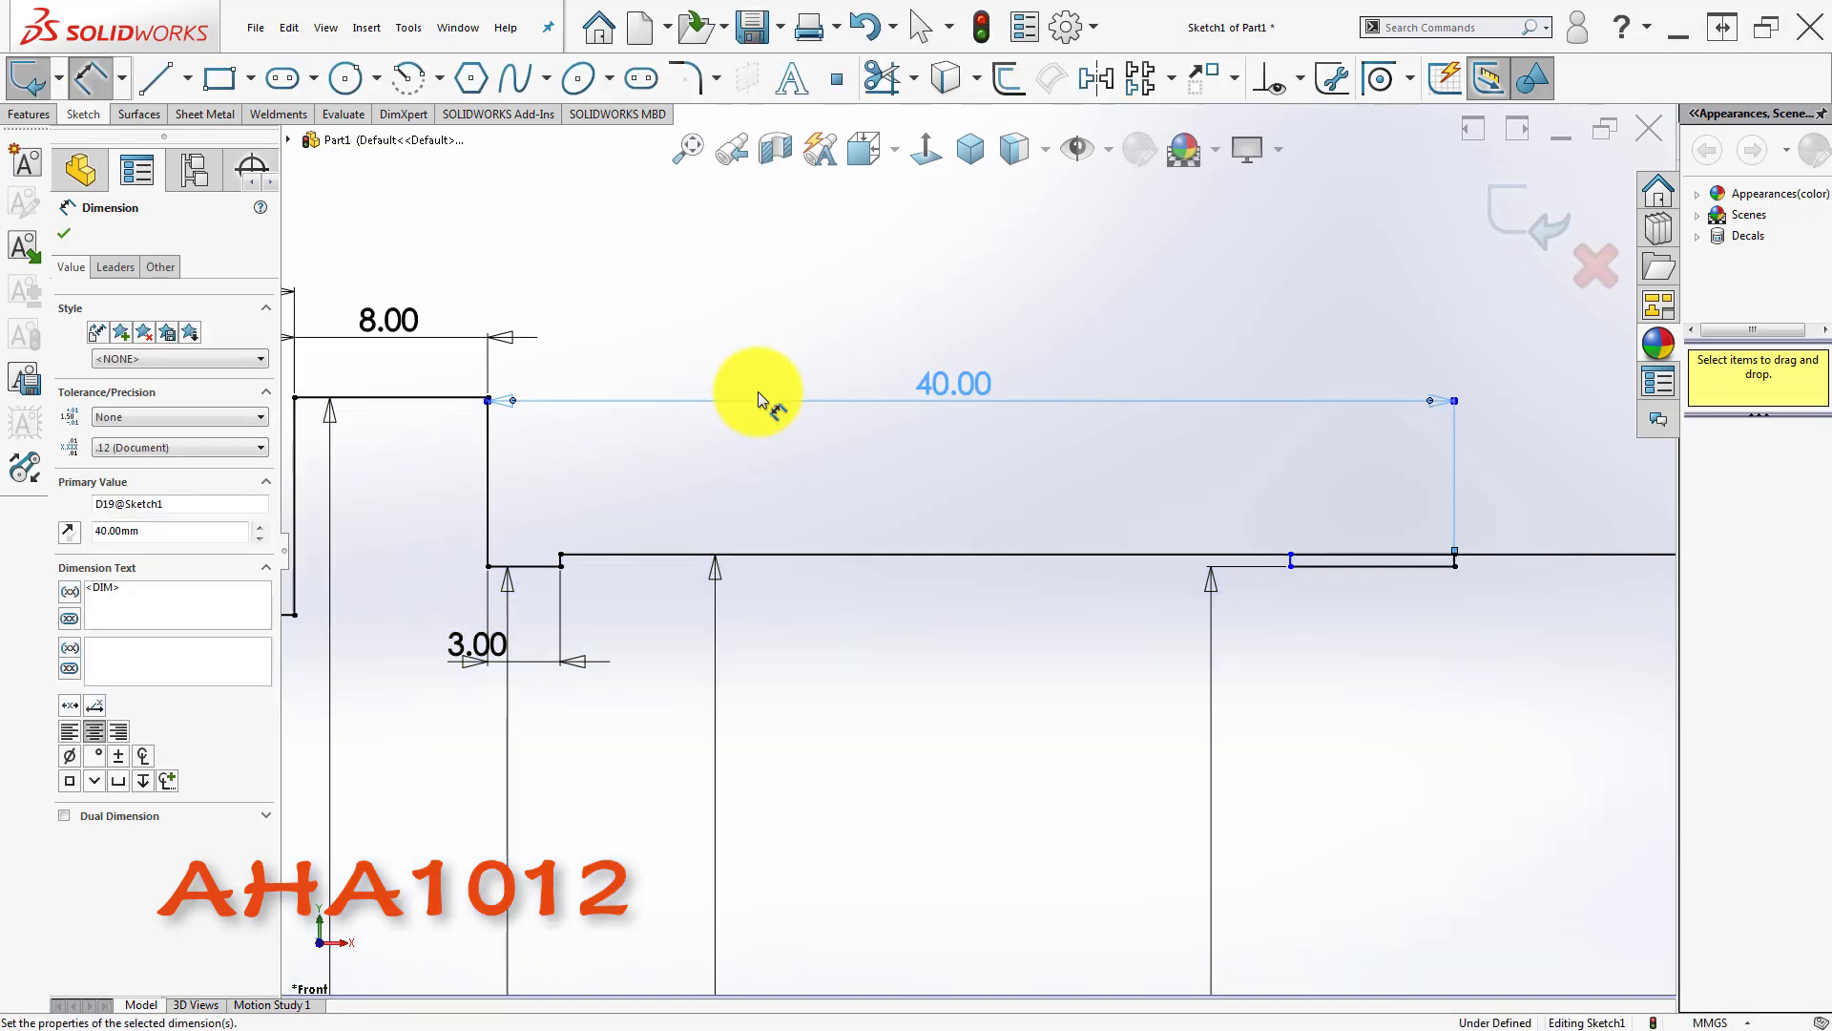
pyautogui.click(1256, 274)
# - Move the shallow recess's far edge past the end of the 40 mm dimension, to about X = 149.2 mm
pyautogui.scroll(6, 1312, 563)
pyautogui.scroll(-3, 1312, 563)
pyautogui.press('Escape')
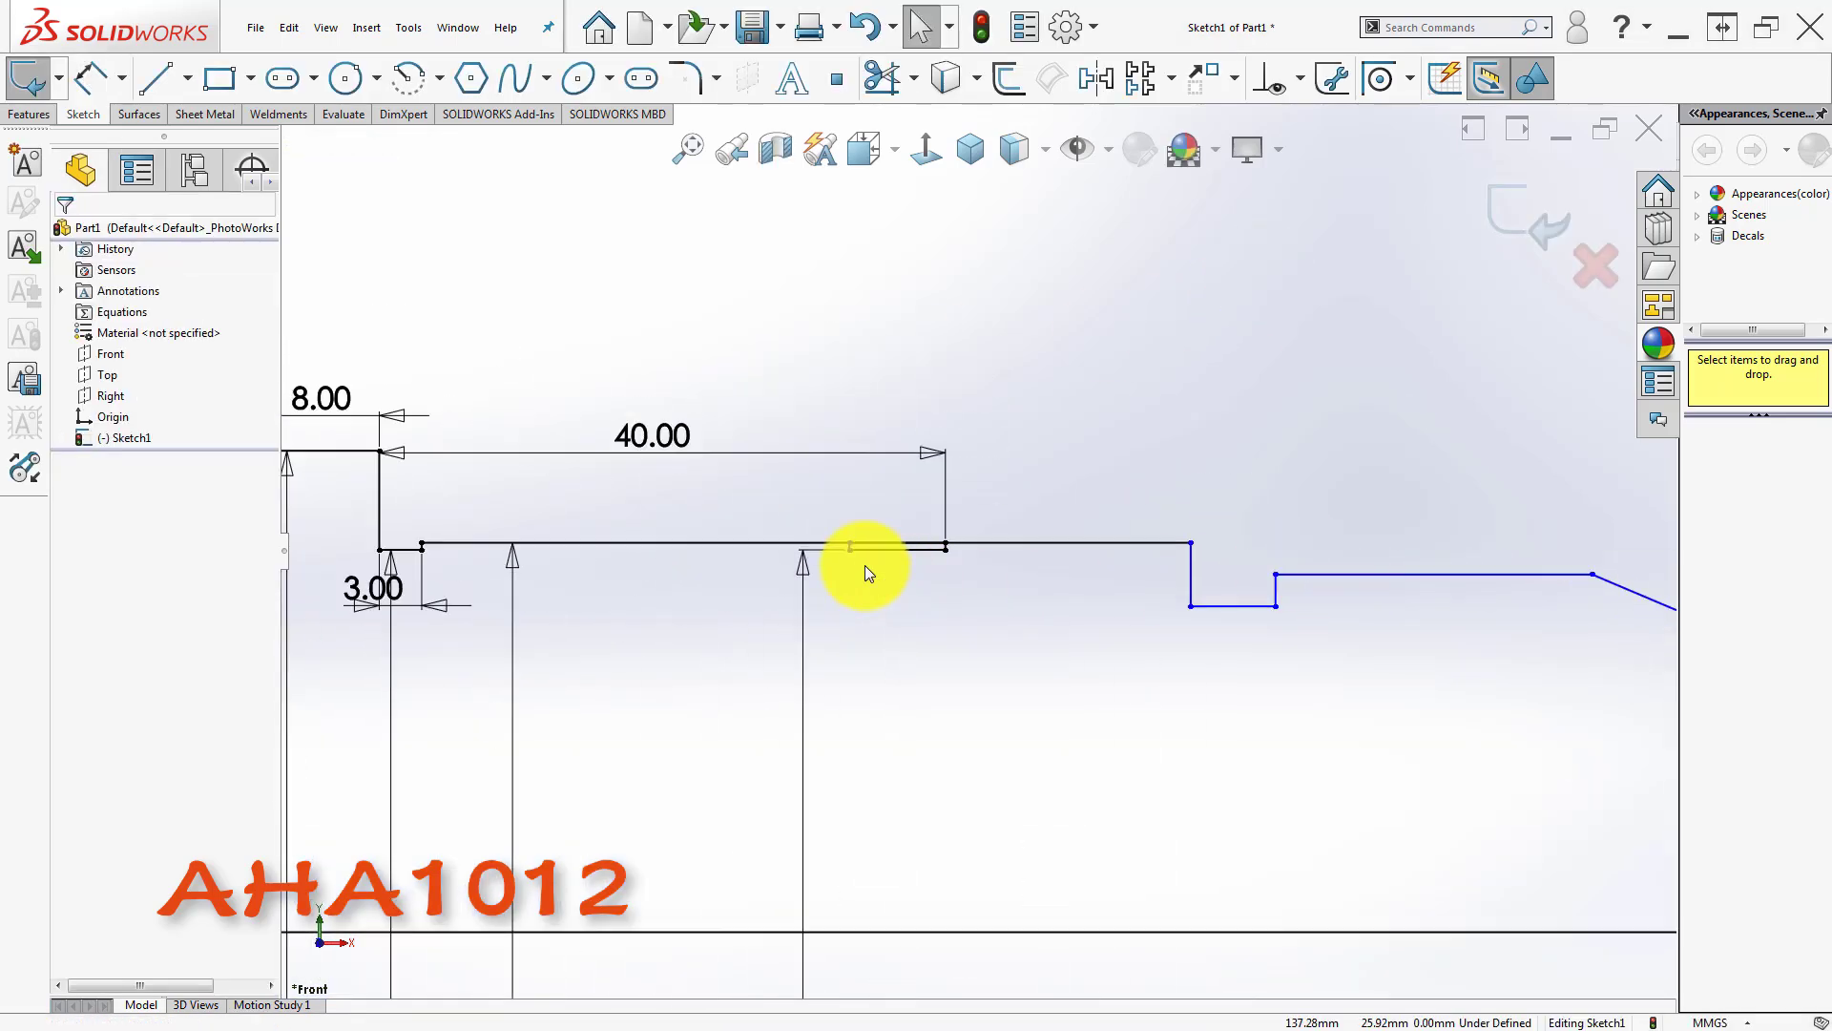
pyautogui.moveTo(849, 550); pyautogui.dragTo(1032, 562)
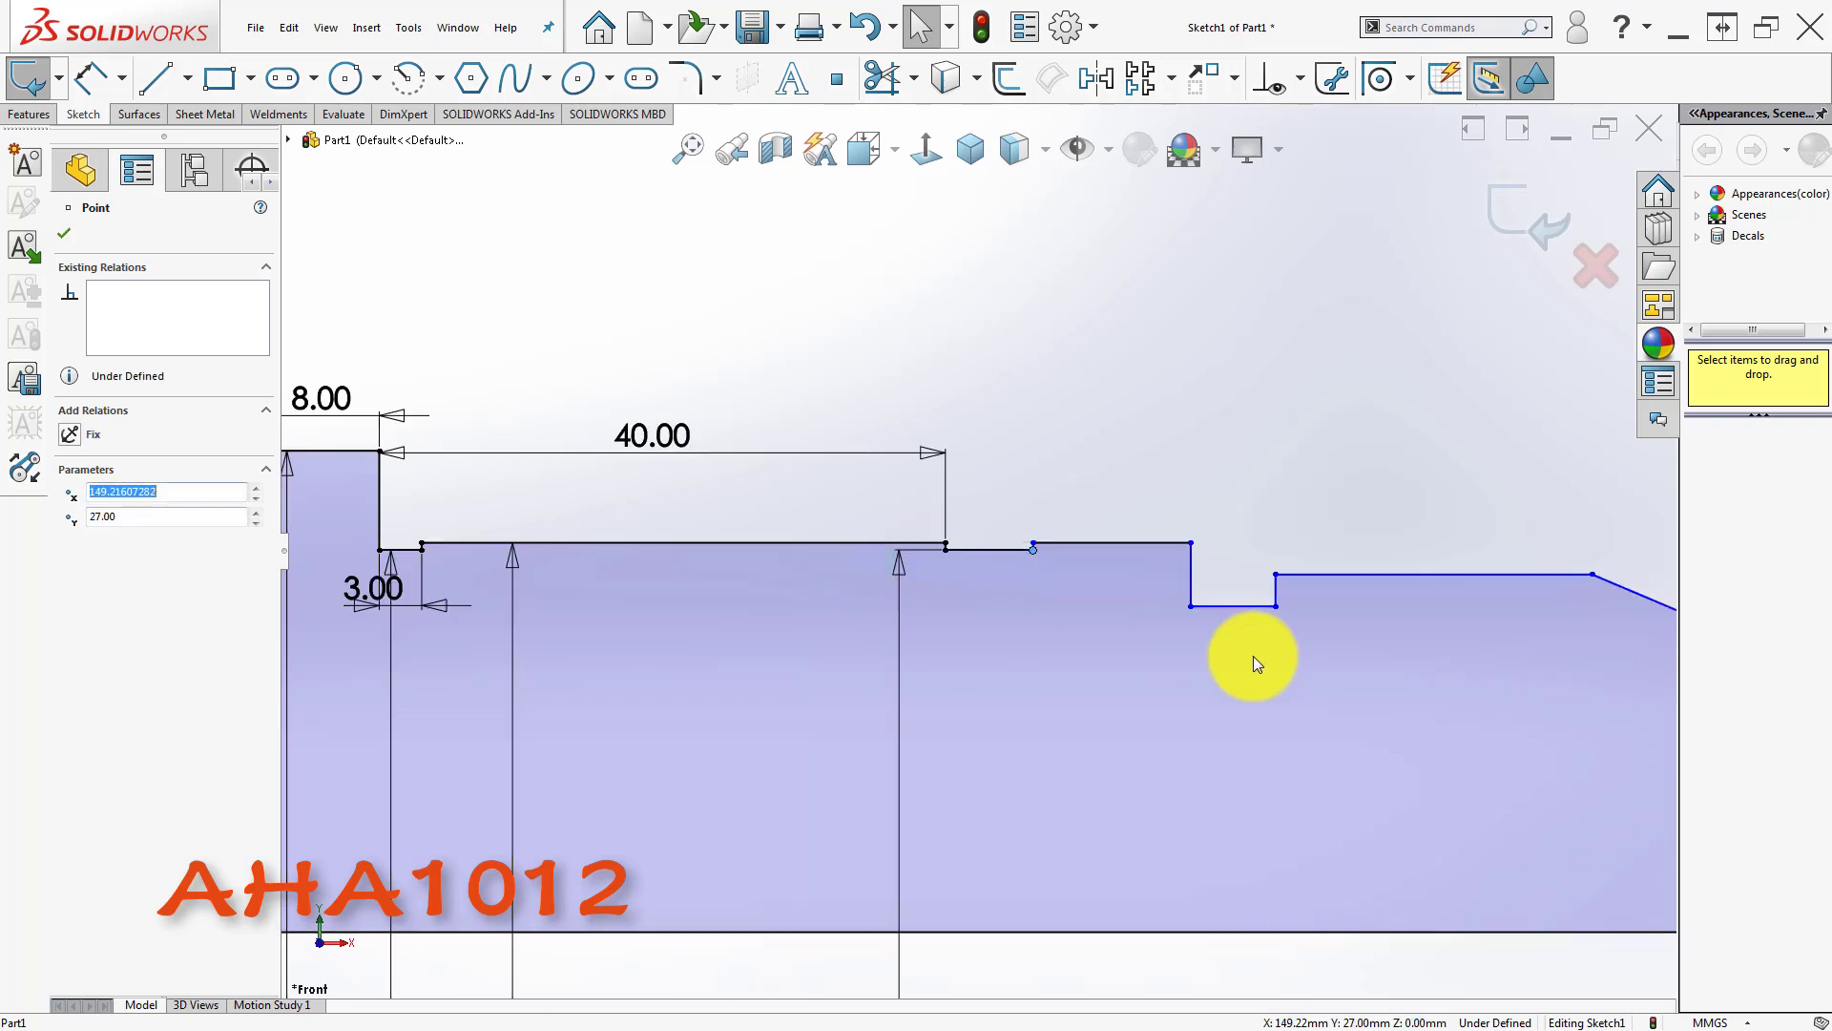
pyautogui.scroll(3, 1195, 632)
pyautogui.click(1194, 632)
# - Dimension the angle between the sloping end edge and the profile's baseline as half the reference triangle's angle, using ="D9@Sketch1"/2
pyautogui.scroll(2, 1240, 512)
pyautogui.scroll(-2, 1250, 544)
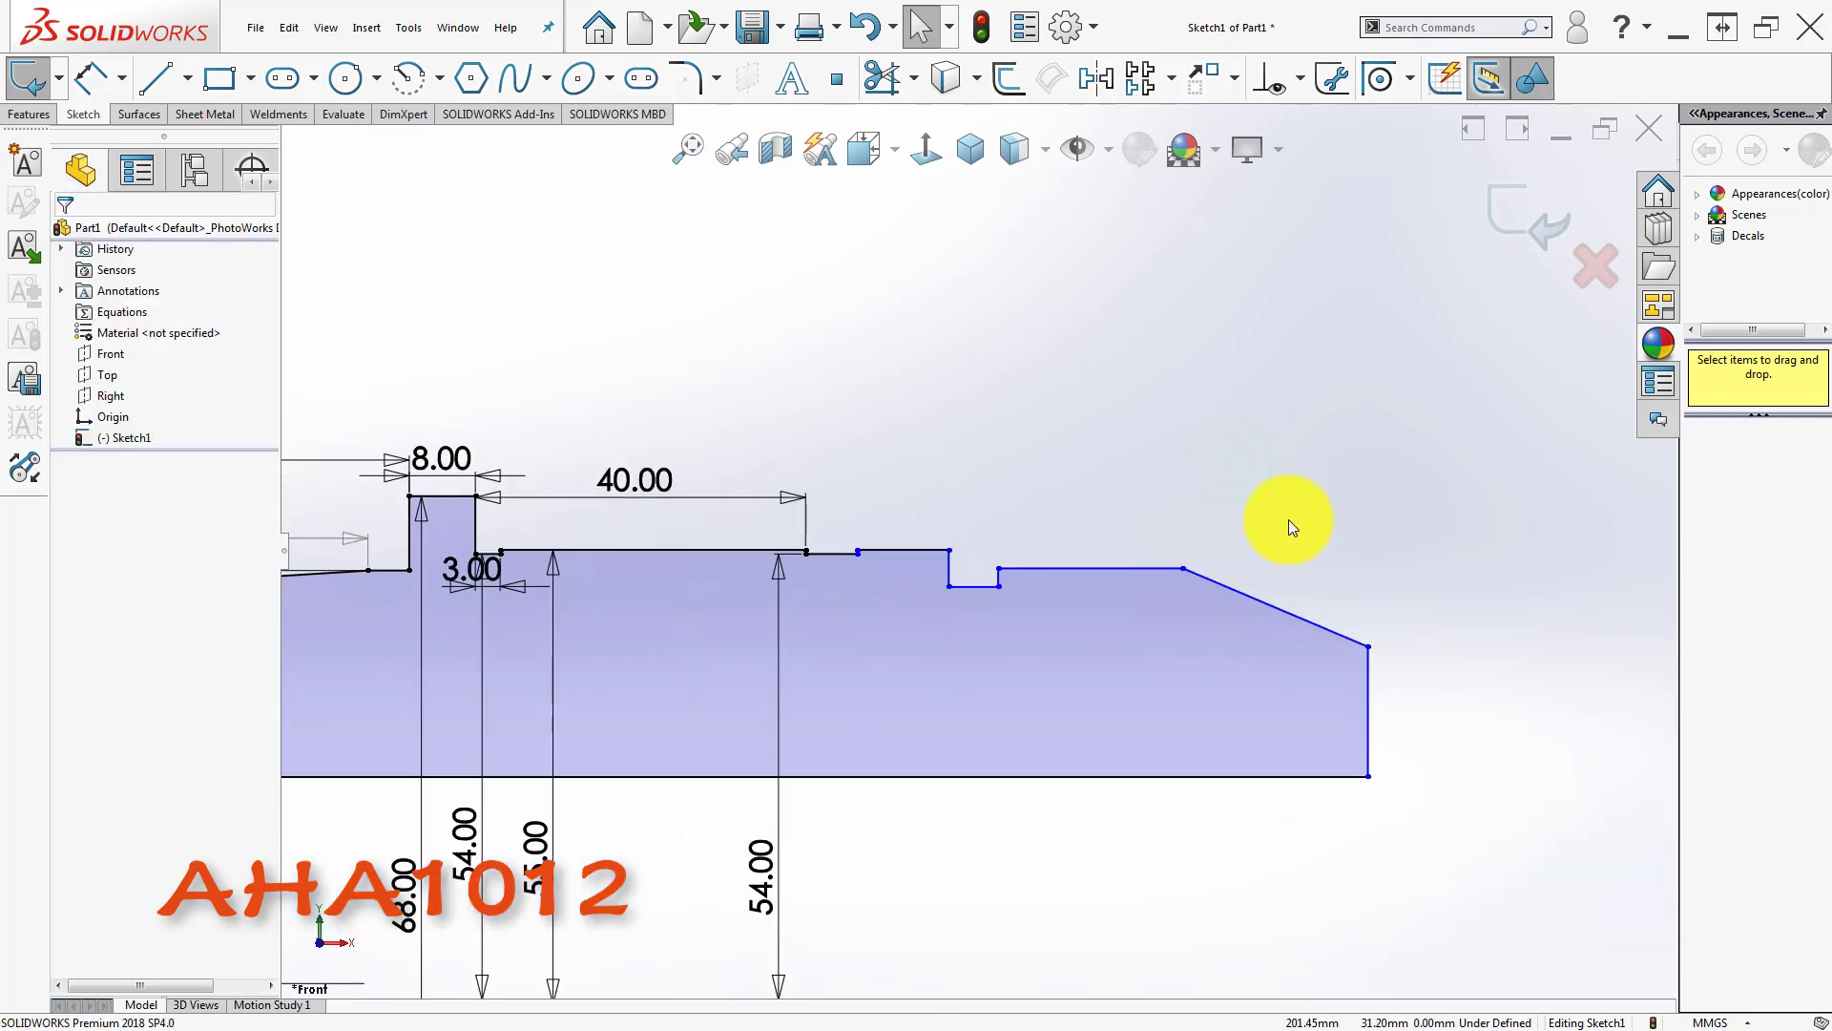
pyautogui.scroll(-2, 1407, 554)
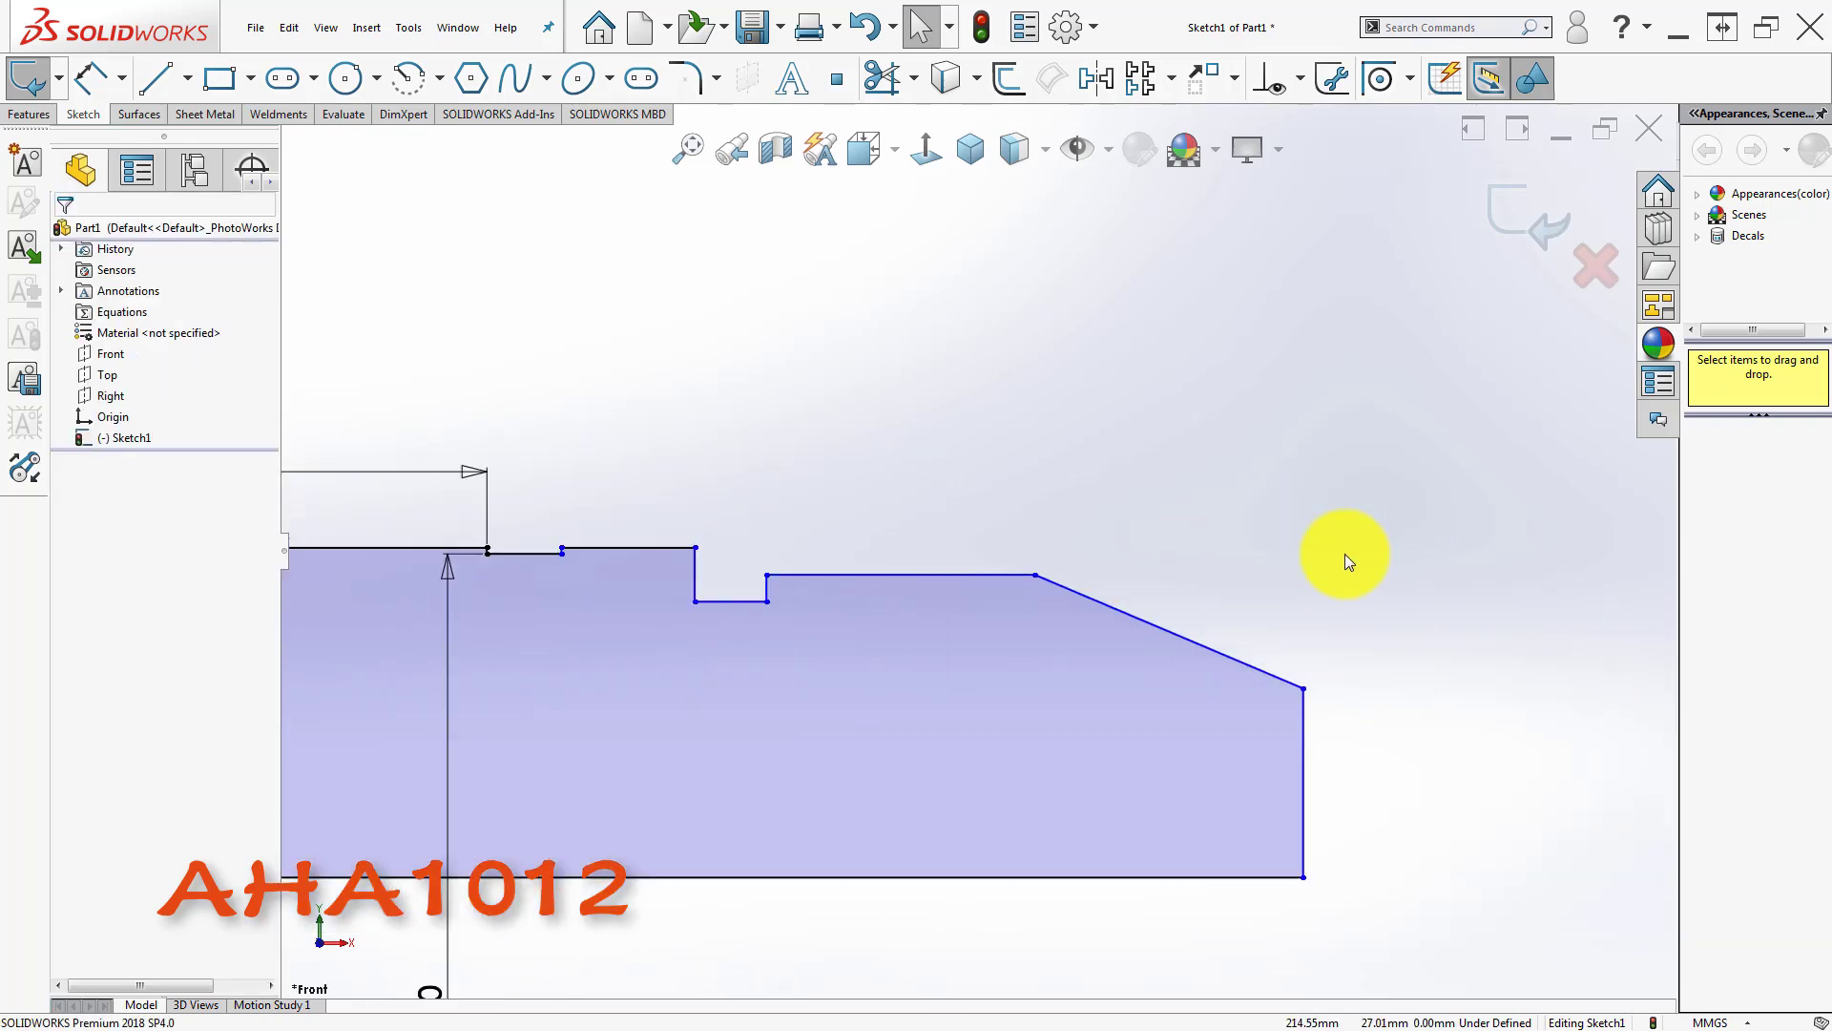
pyautogui.press('Return')
pyautogui.click(1198, 655)
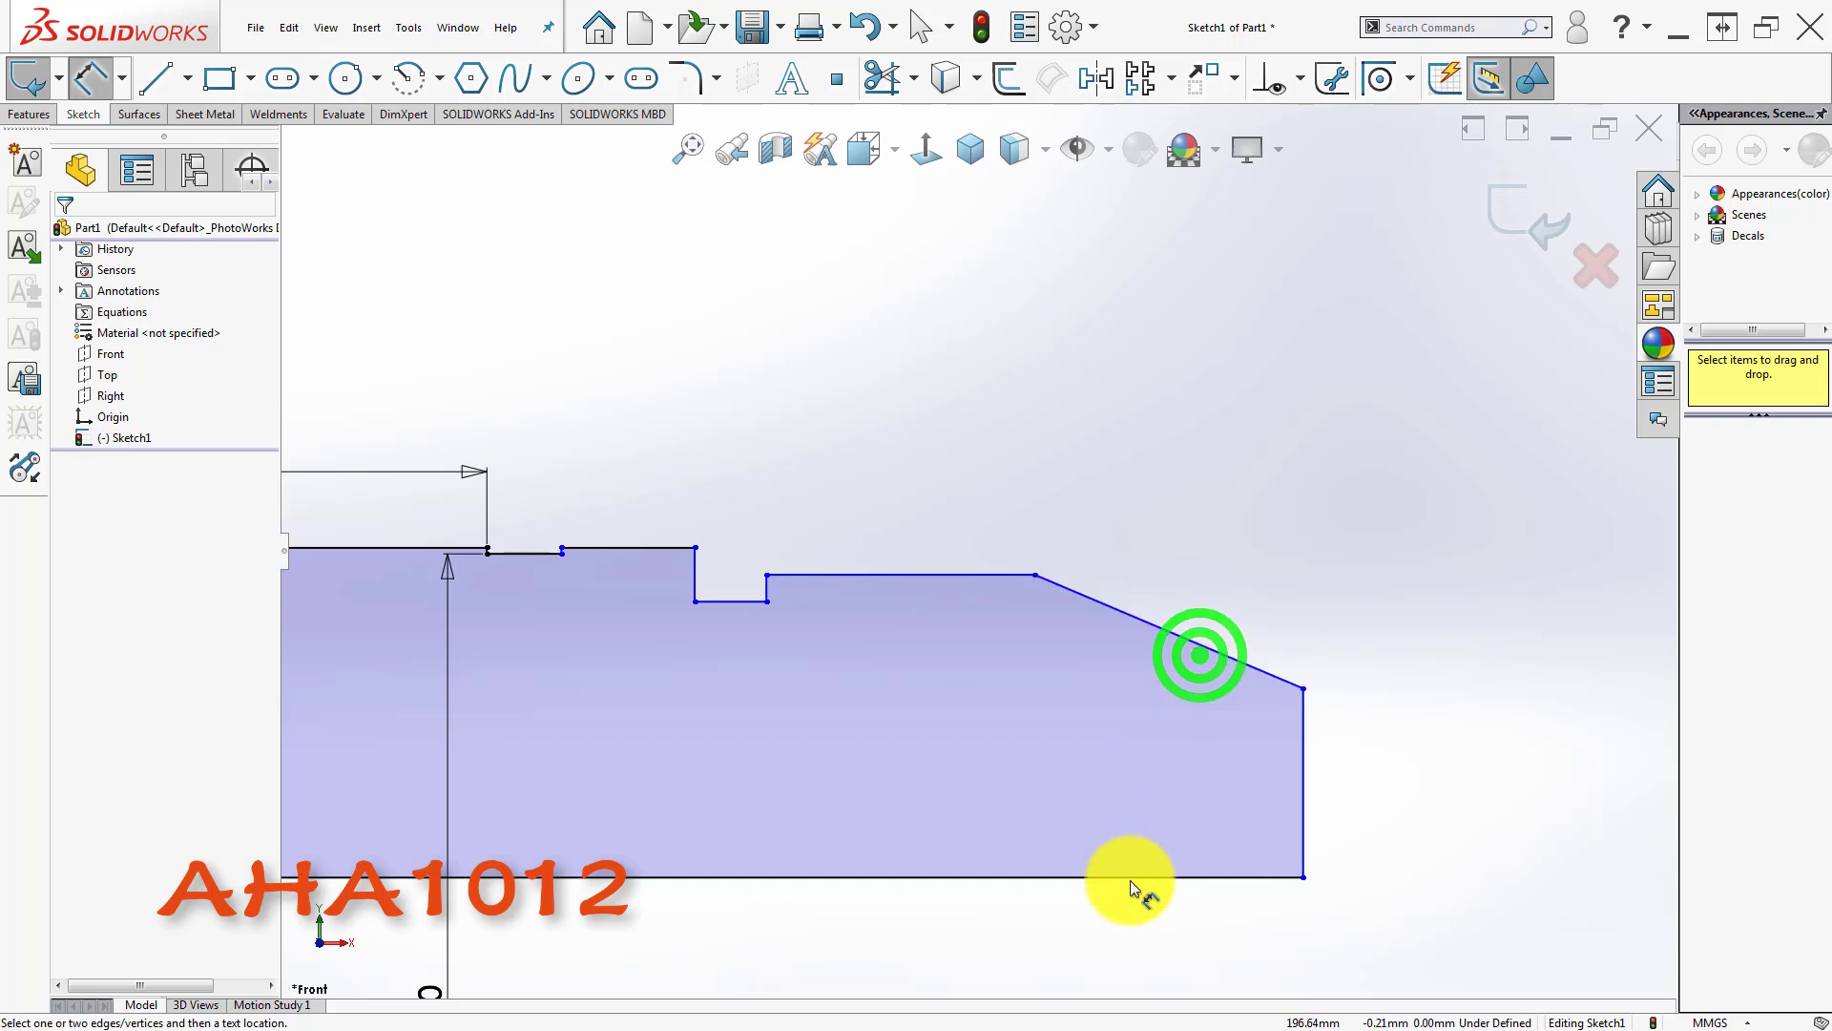
pyautogui.click(1132, 874)
pyautogui.click(1239, 657)
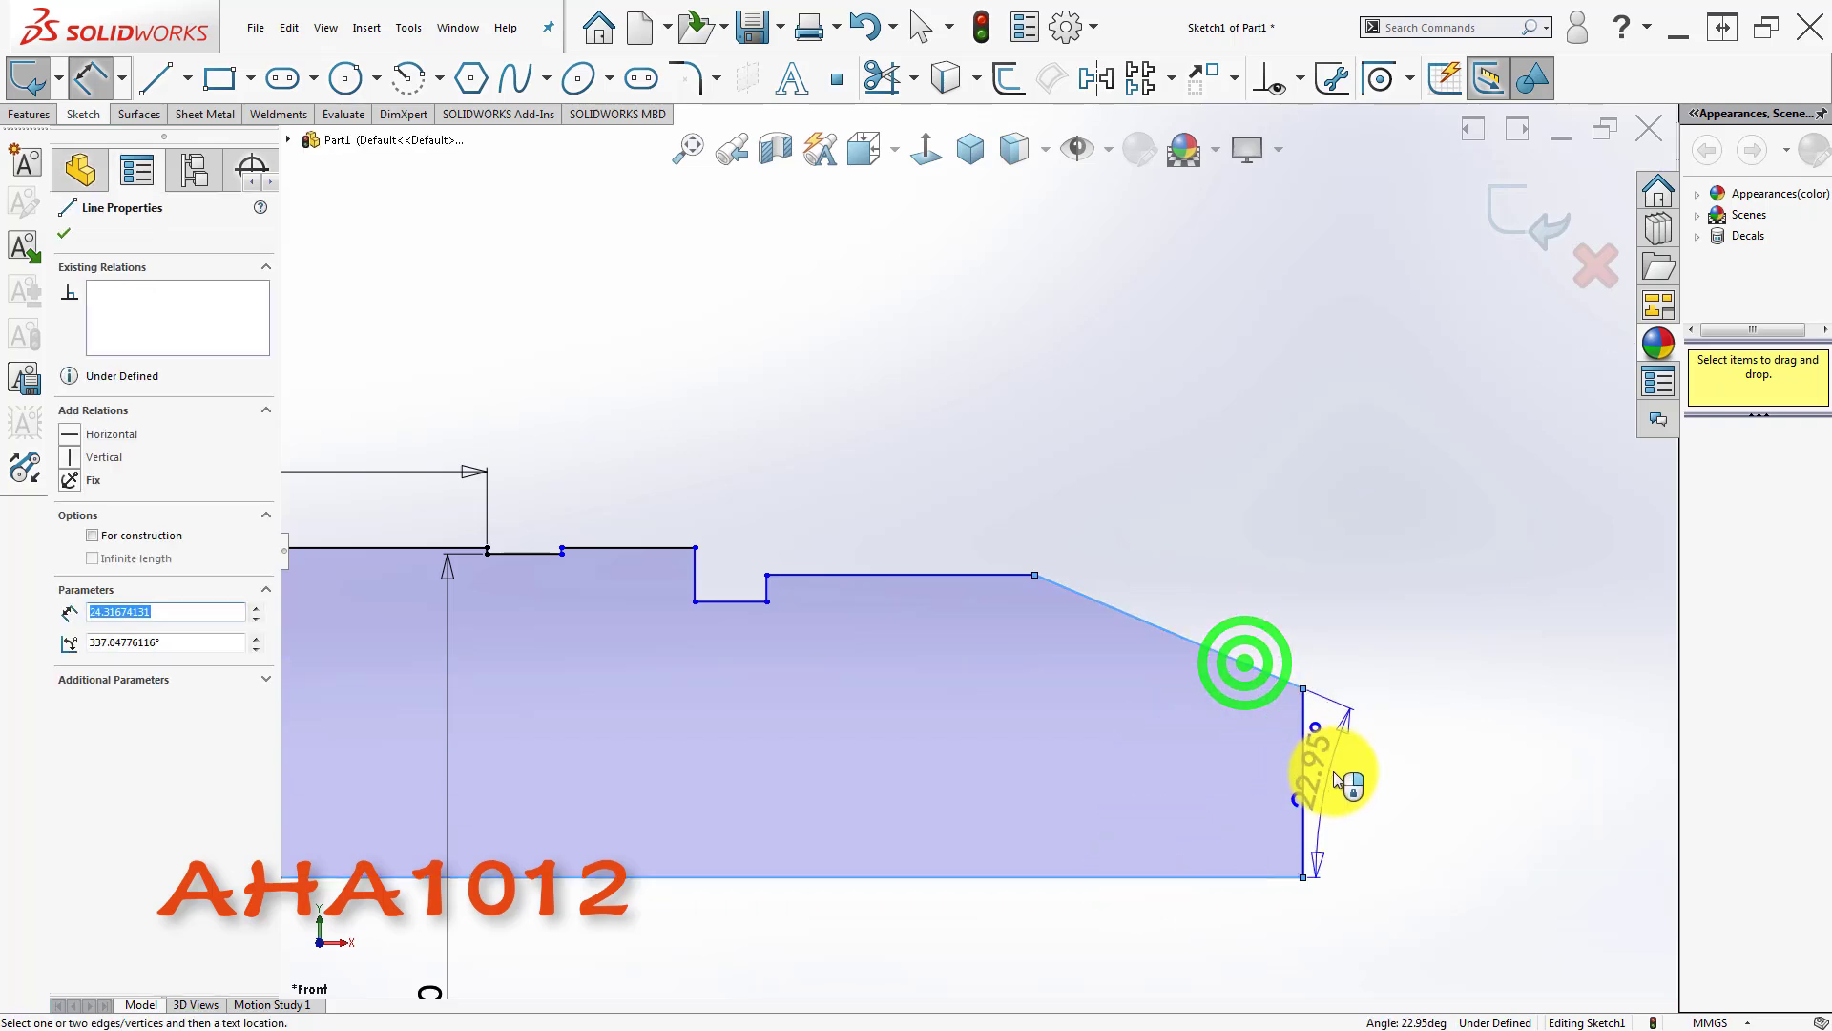
pyautogui.click(1347, 774)
pyautogui.write('=')
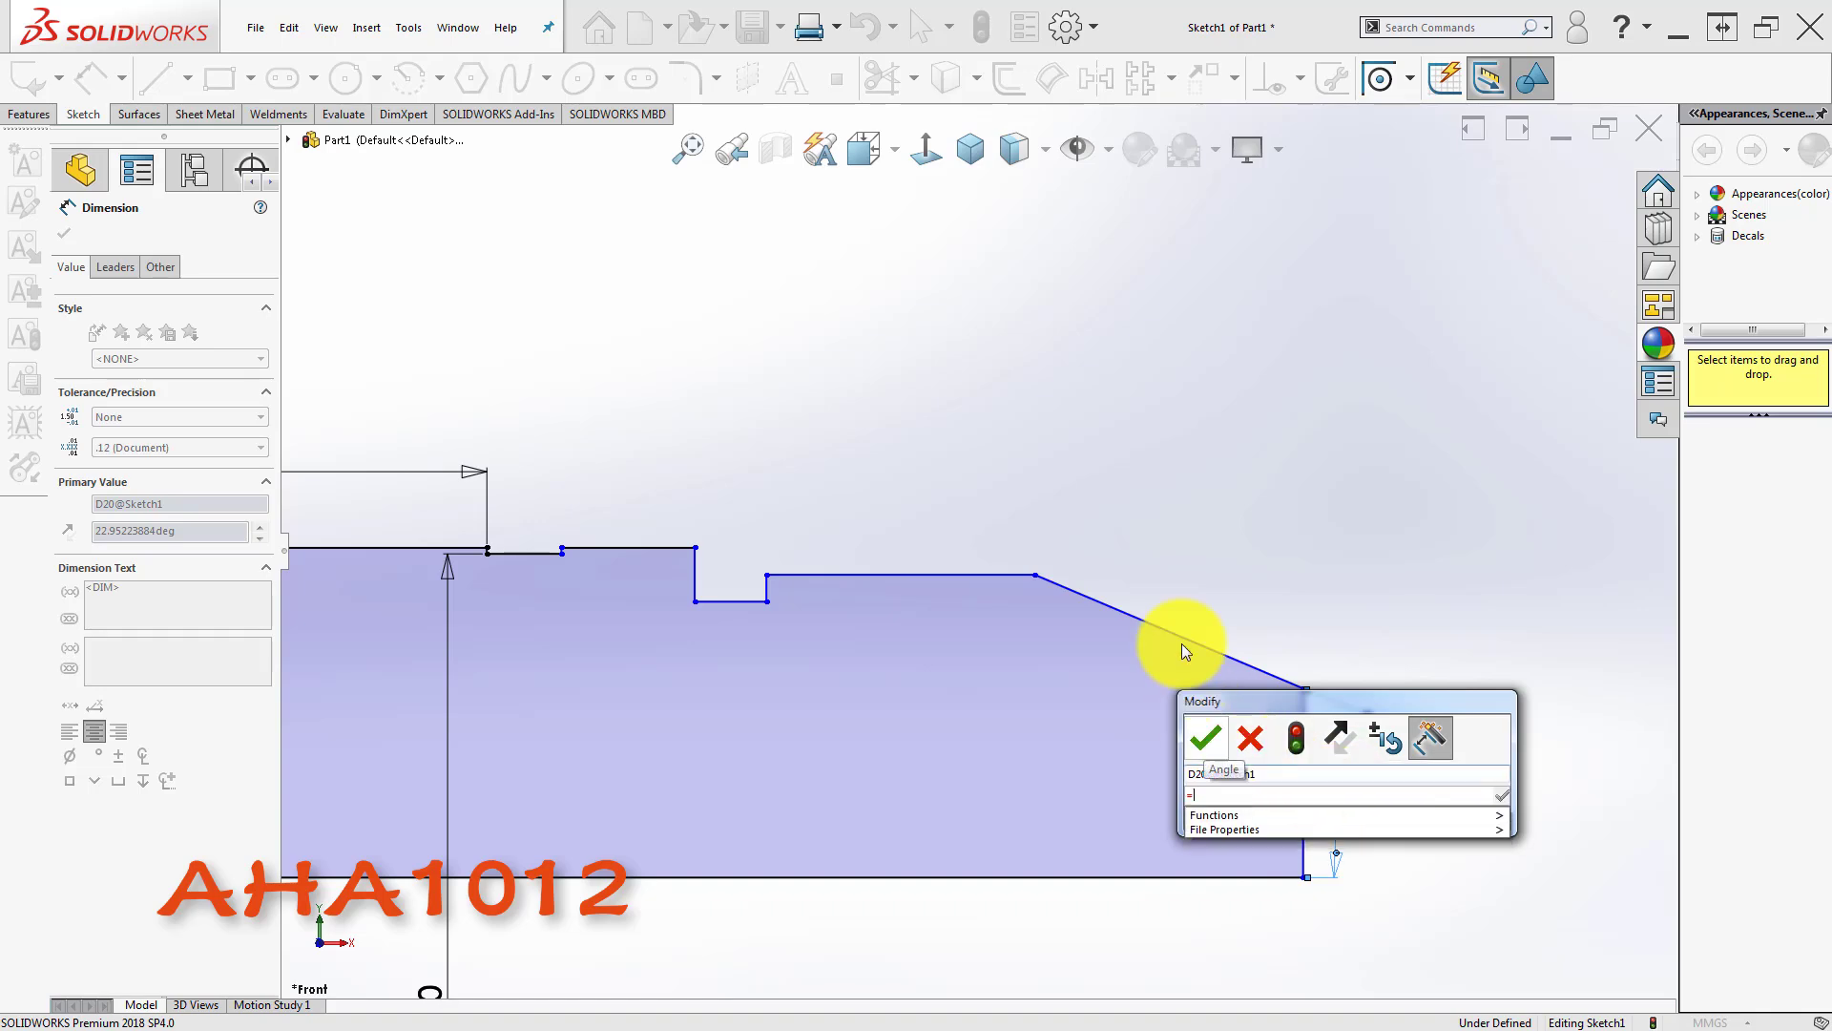
pyautogui.scroll(5, 1201, 546)
pyautogui.scroll(-6, 591, 525)
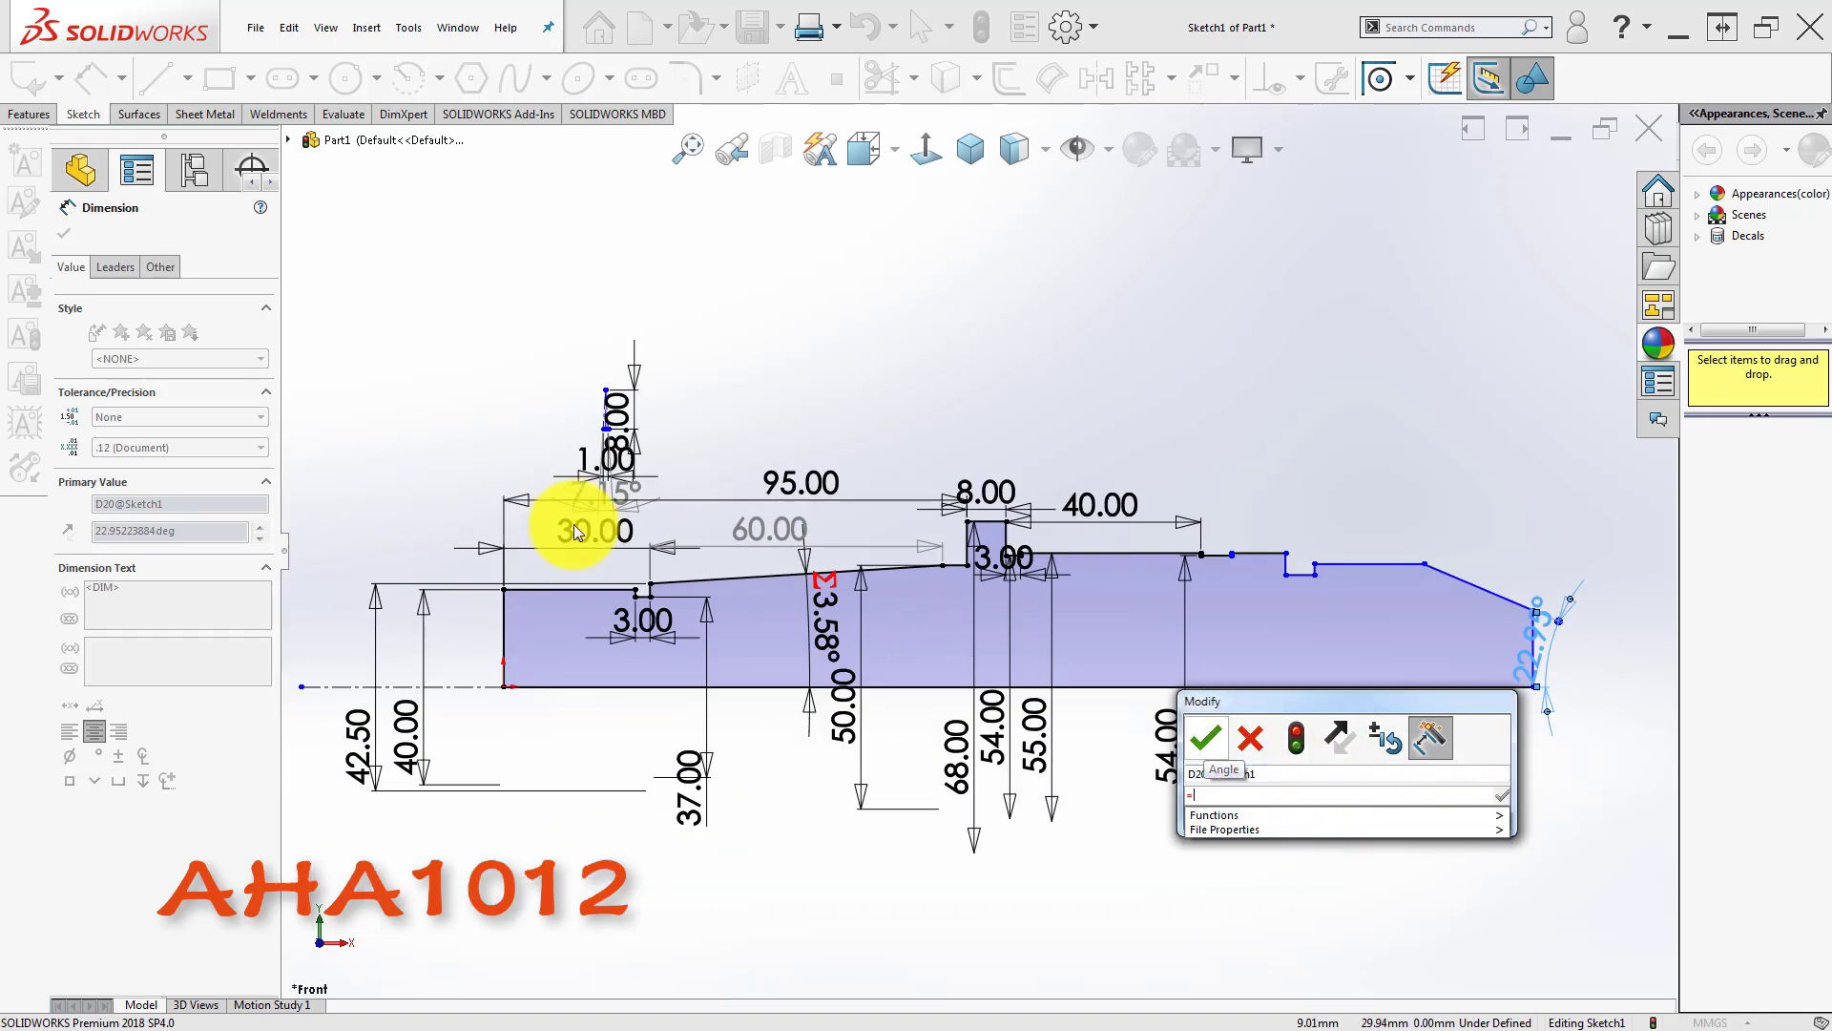
pyautogui.click(689, 552)
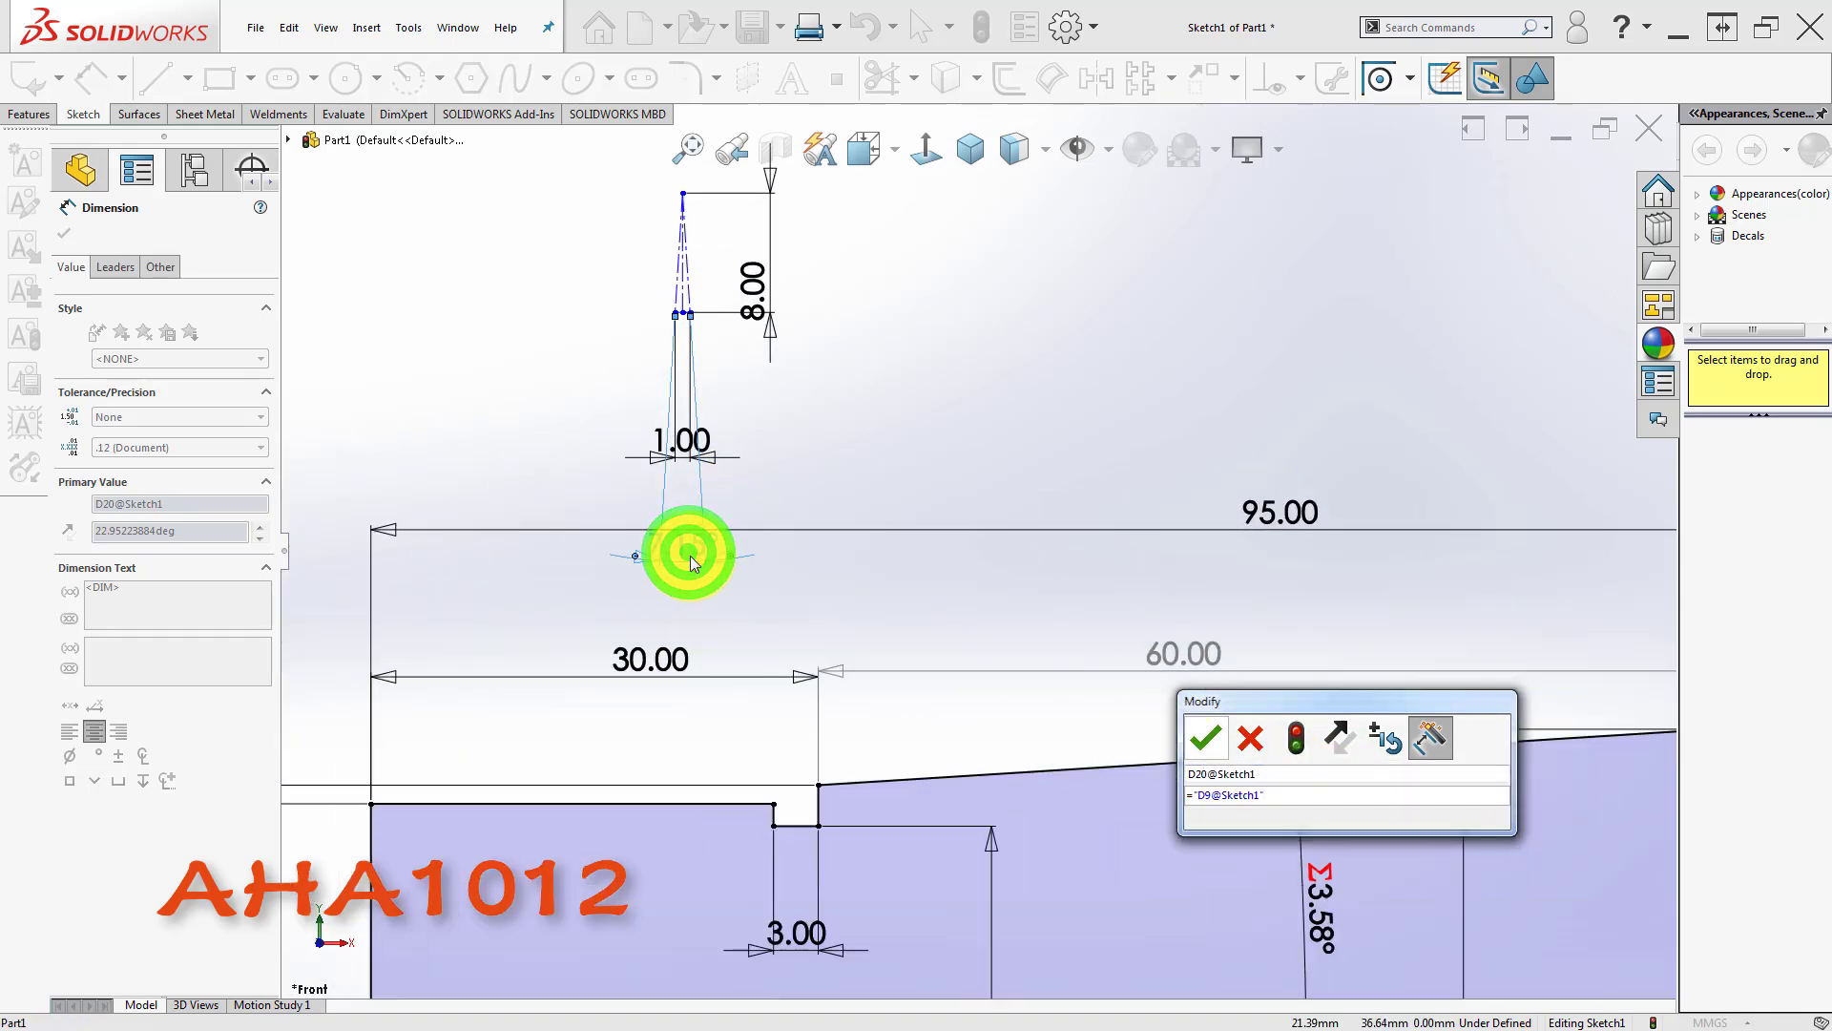
pyautogui.write('/2')
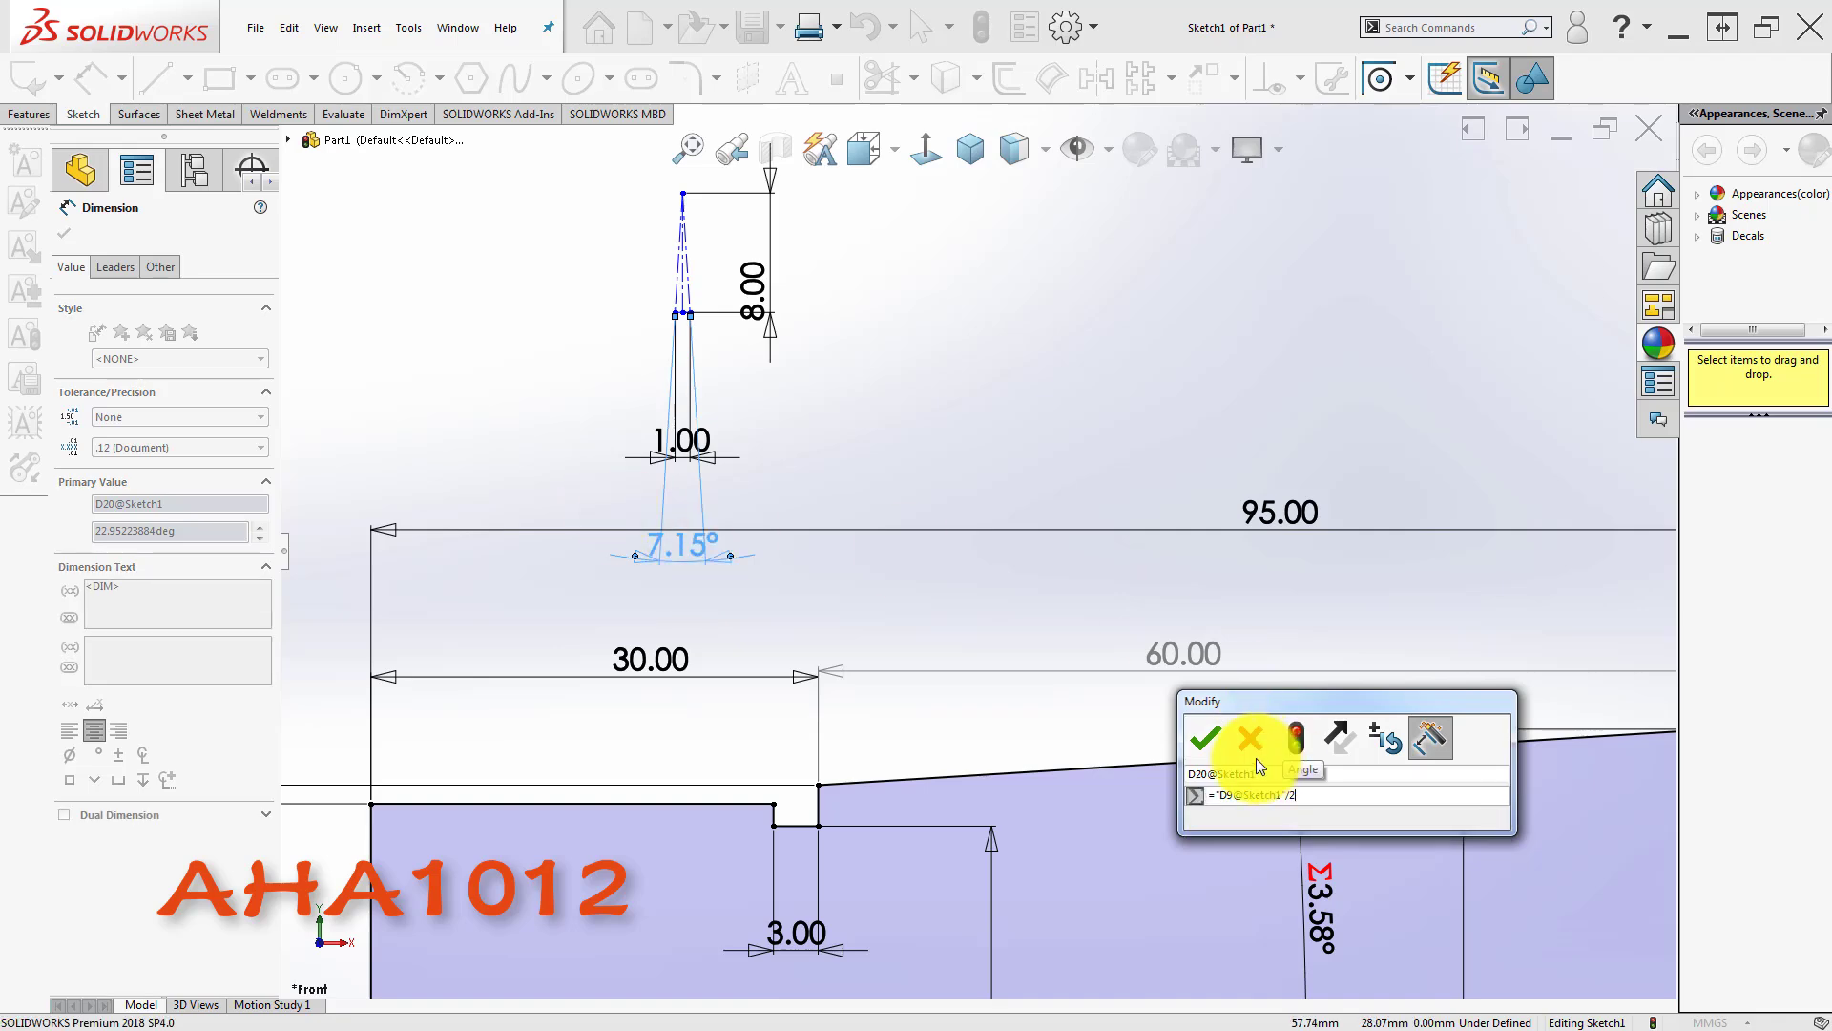
pyautogui.click(1204, 737)
pyautogui.click(1330, 426)
# - Dimension the horizontal distance from the end taper's start point to the shaft's vertical end face as 32 mm
pyautogui.scroll(5, 1333, 444)
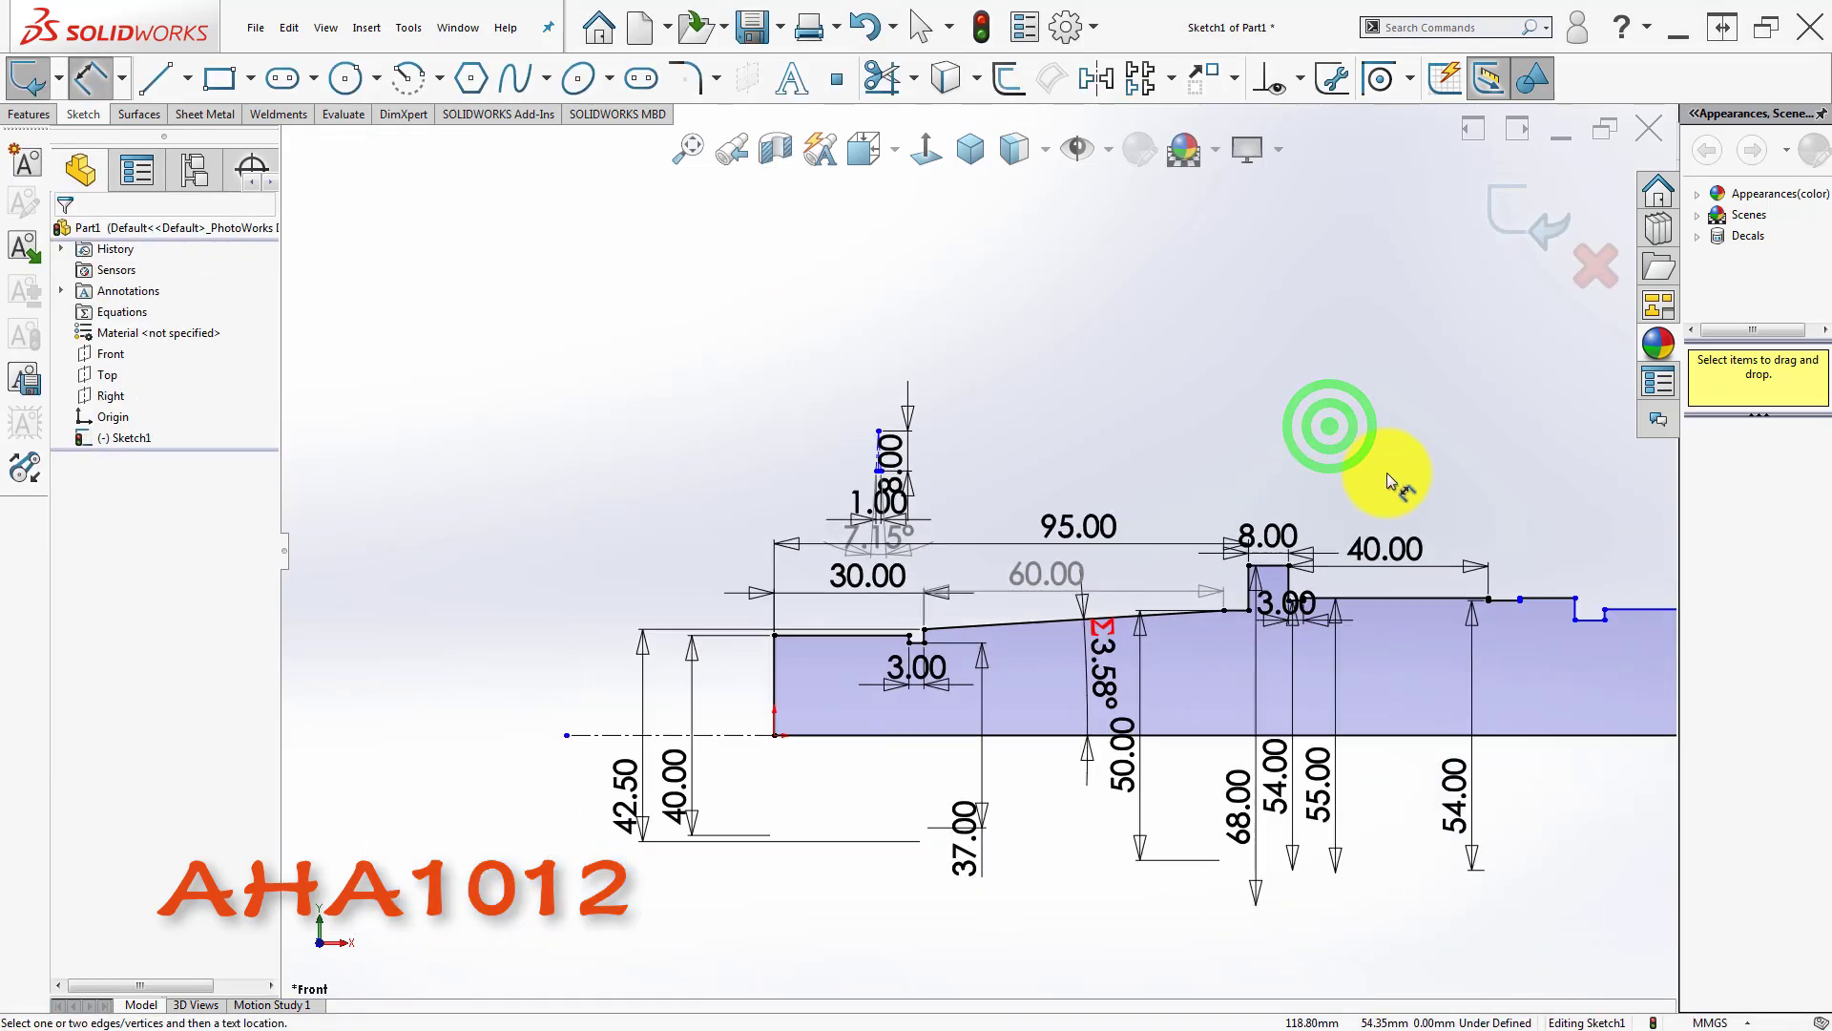
pyautogui.scroll(-6, 1199, 642)
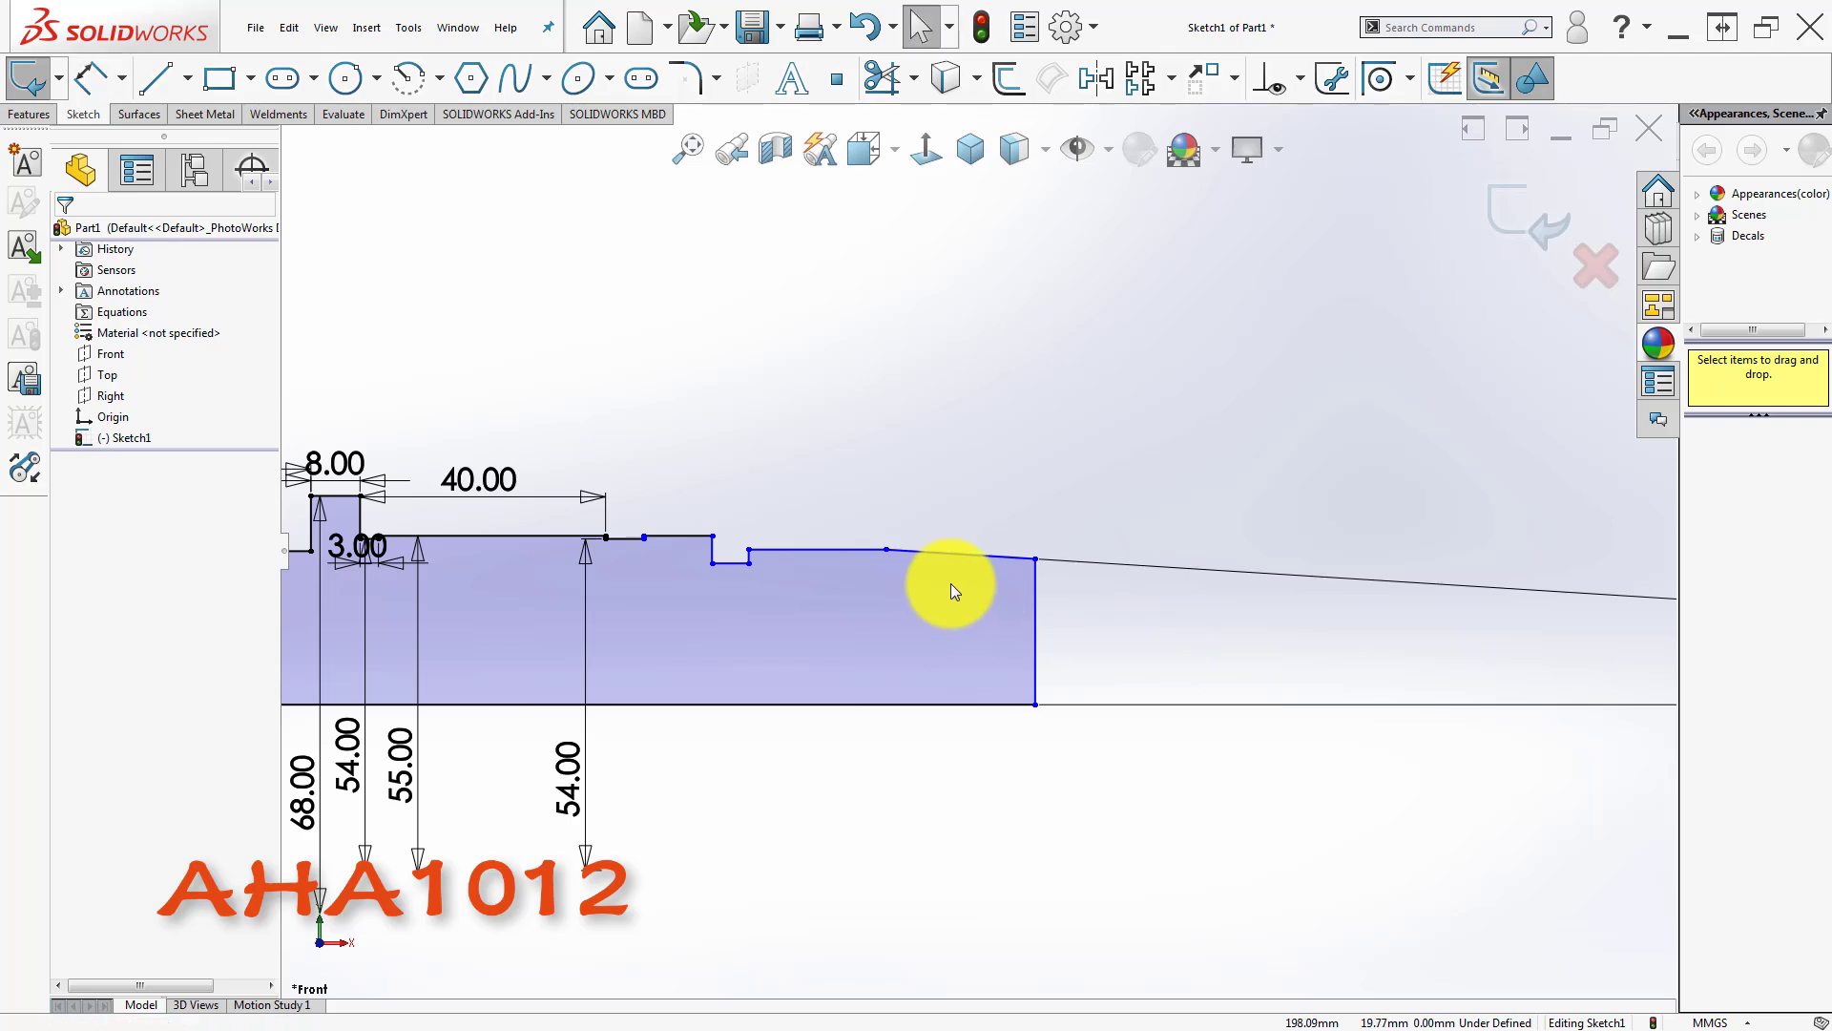
pyautogui.scroll(-2, 968, 587)
pyautogui.scroll(1, 964, 584)
pyautogui.moveTo(1026, 434); pyautogui.dragTo(1056, 397, button='right')
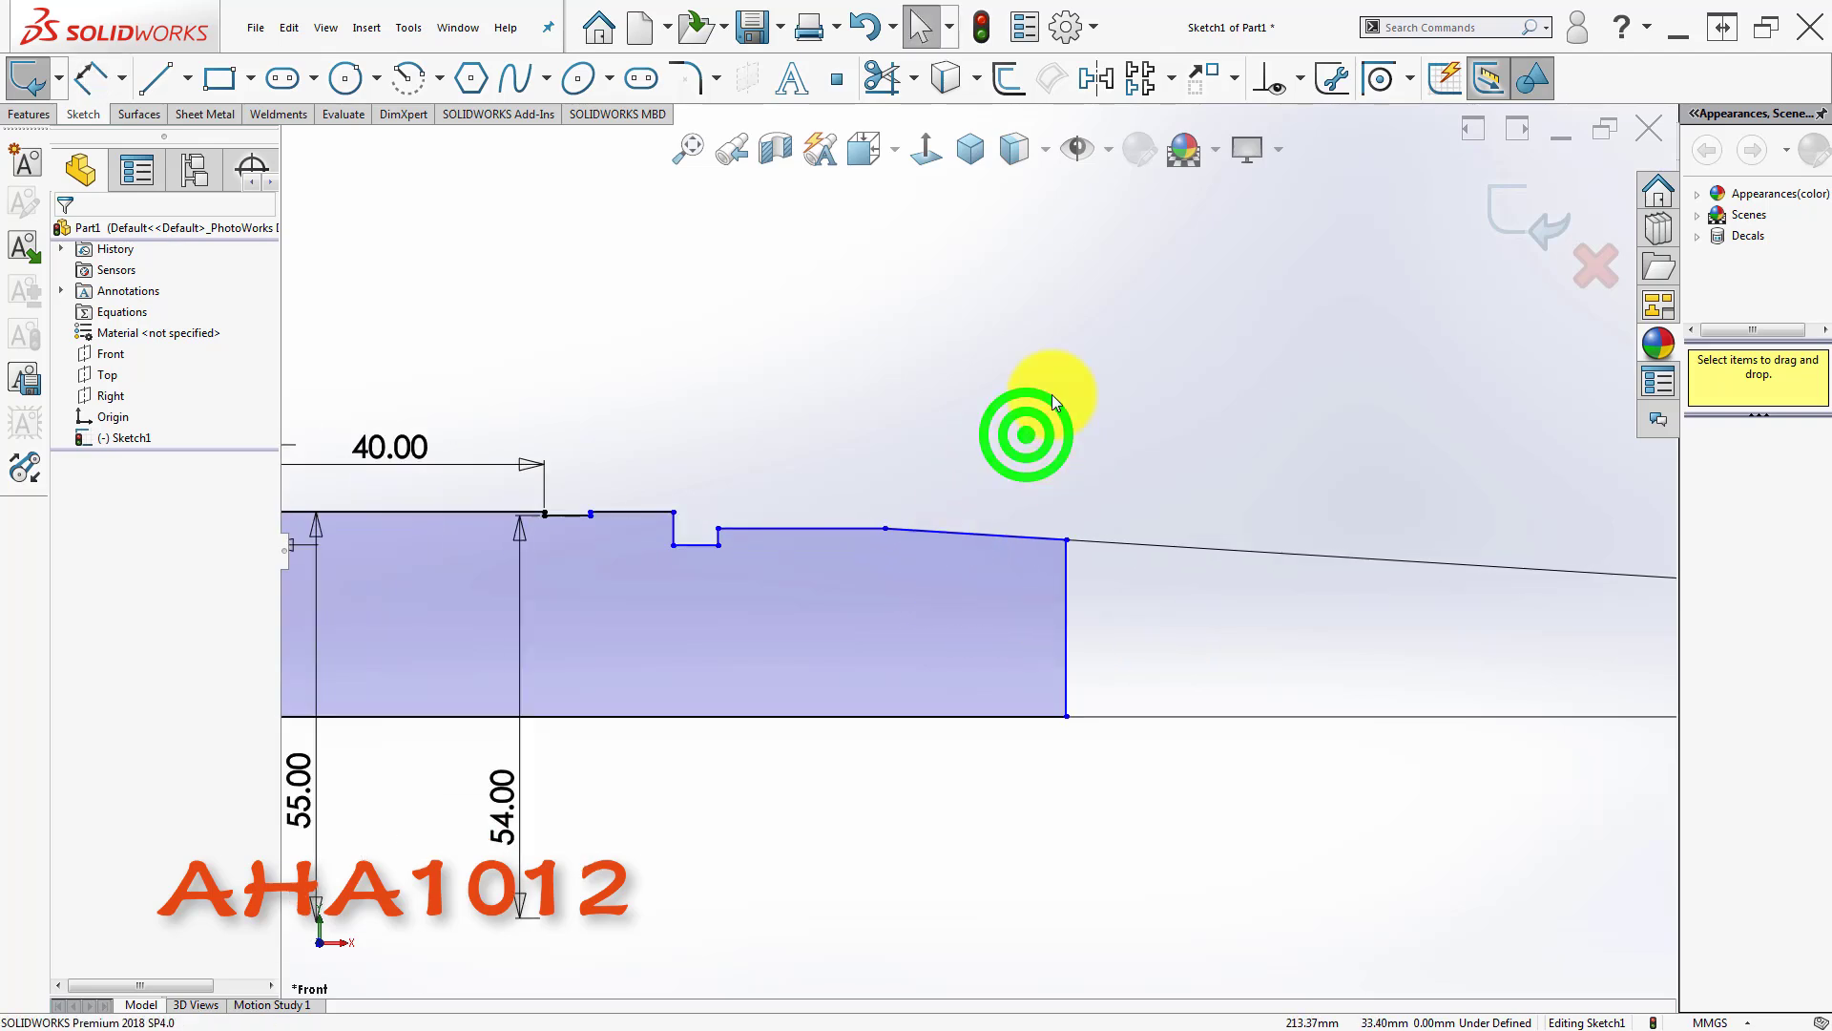
pyautogui.click(884, 523)
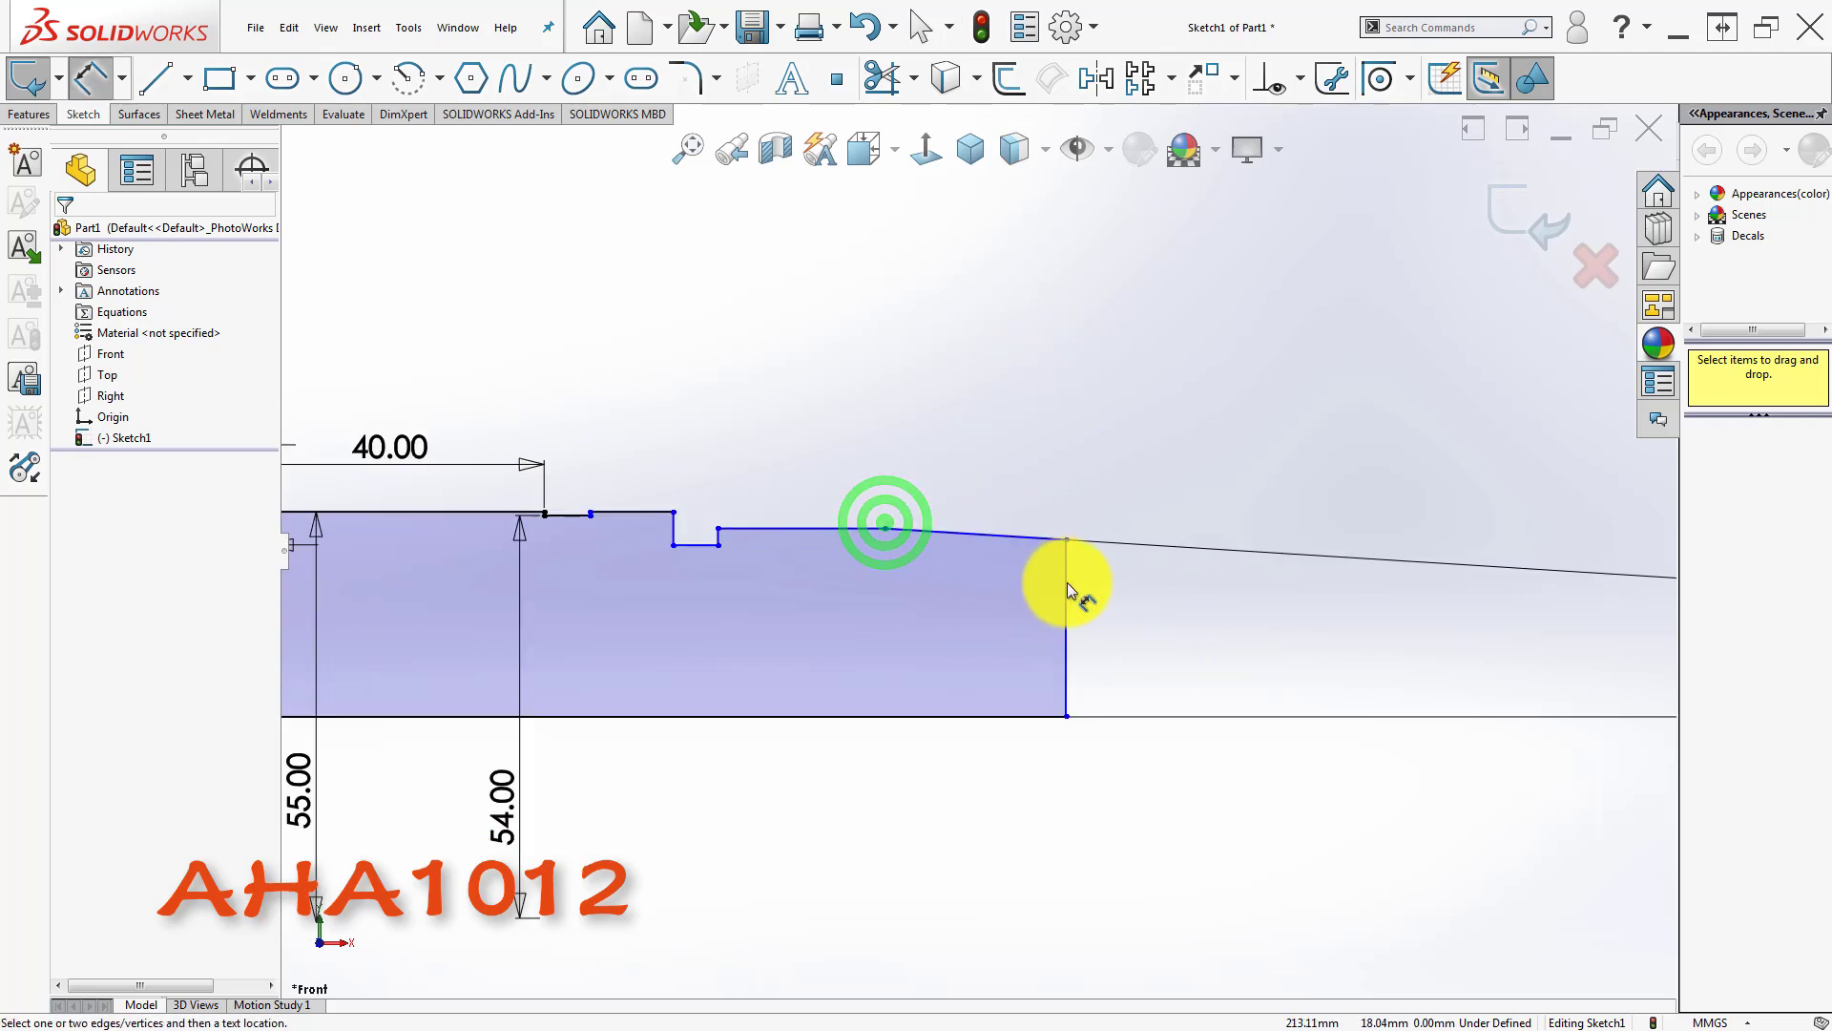
pyautogui.click(1066, 582)
pyautogui.click(885, 525)
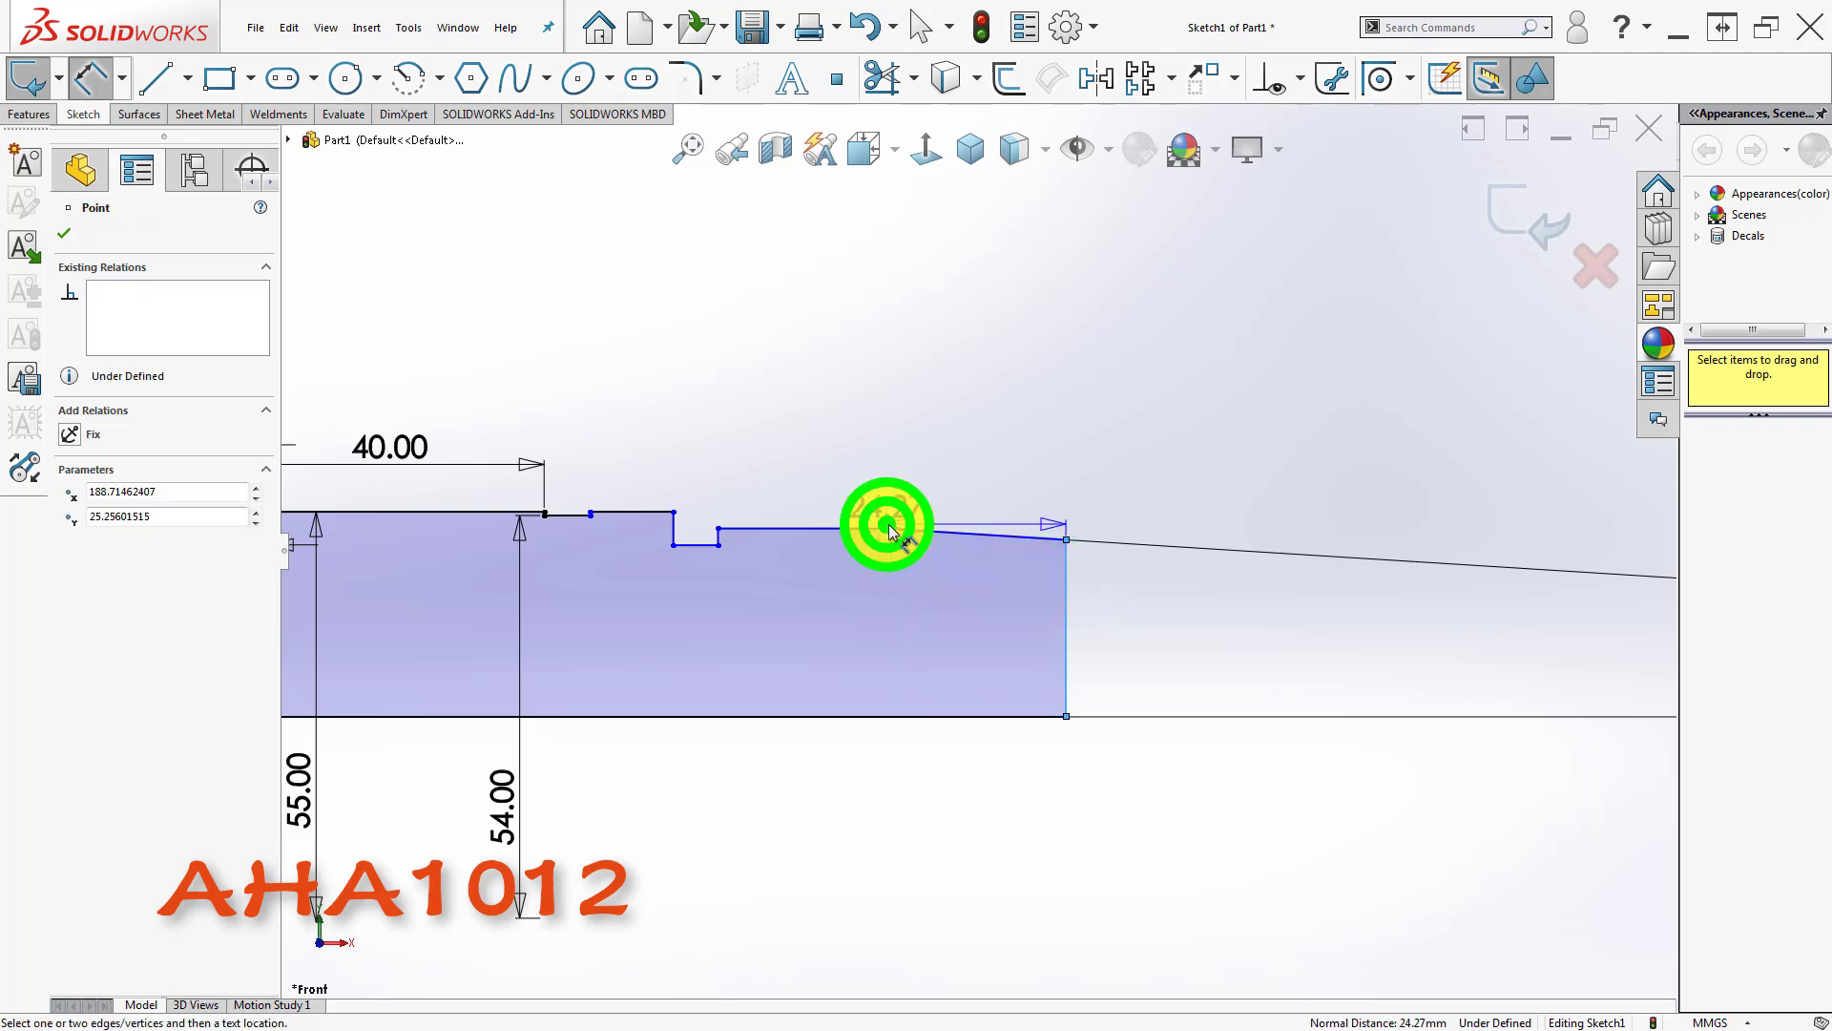
pyautogui.click(1004, 393)
pyautogui.write('3')
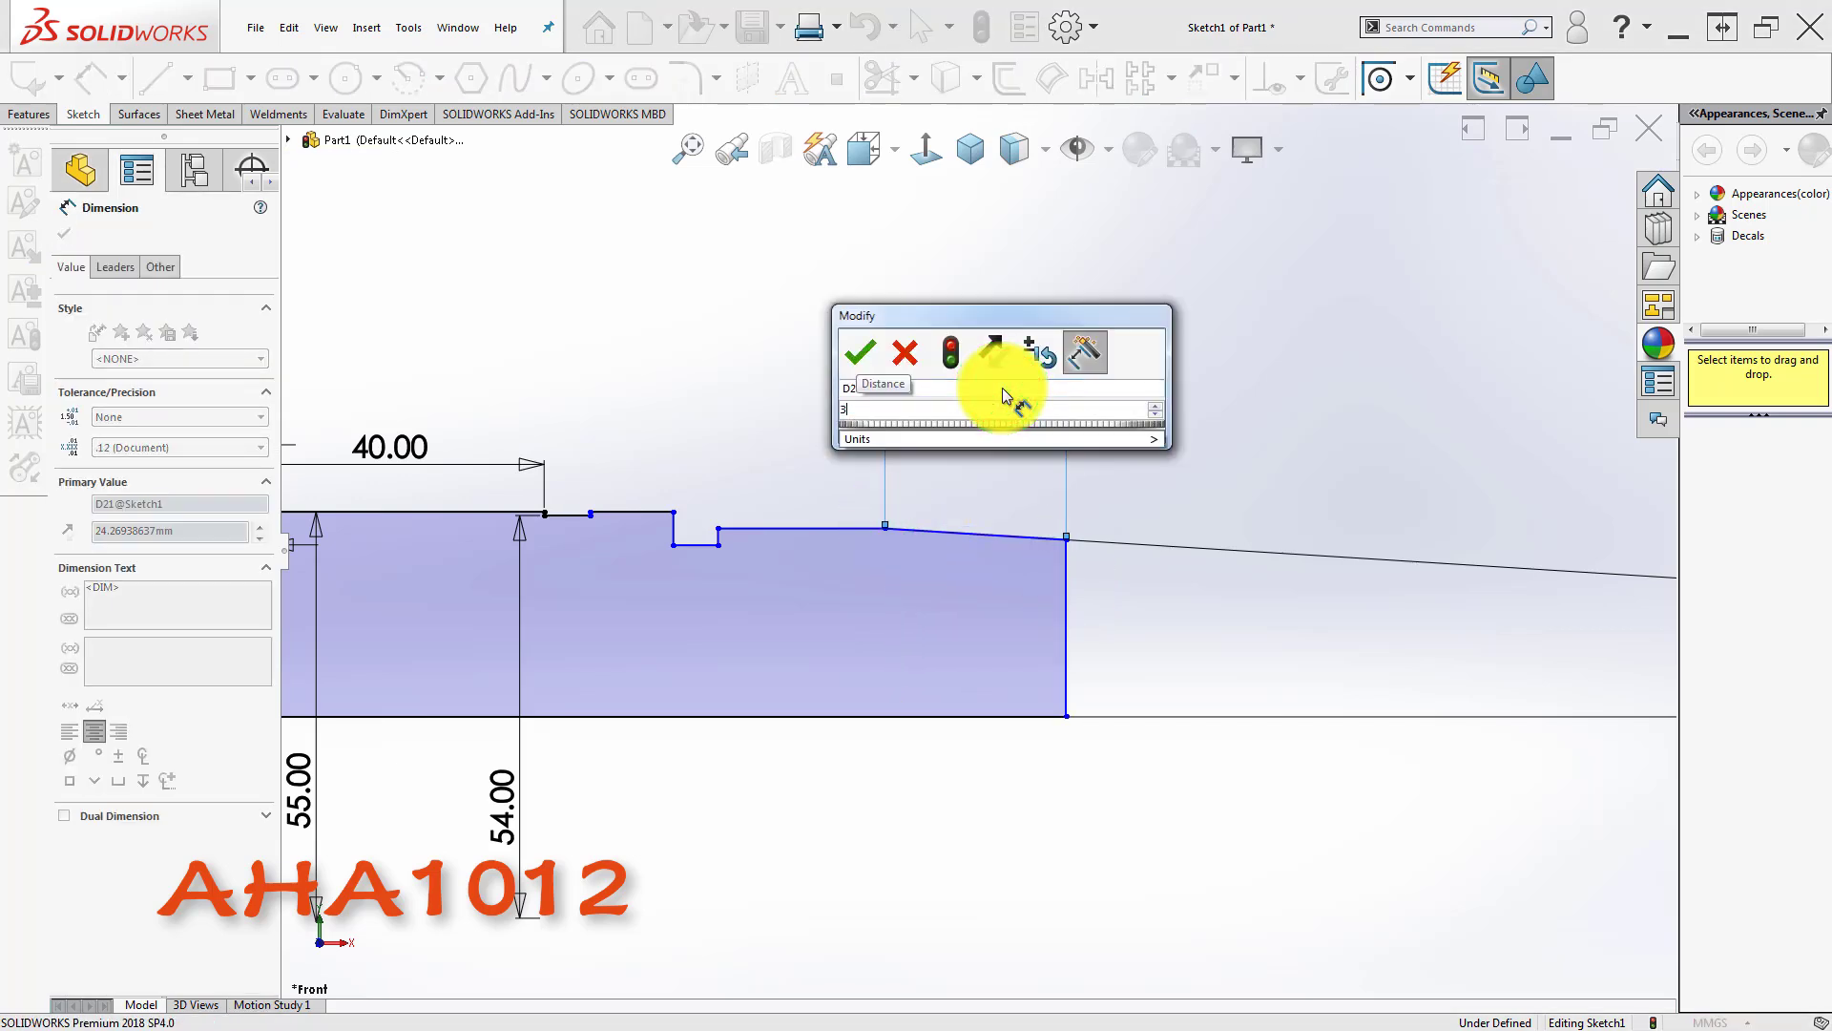
pyautogui.write('2')
pyautogui.press('Return')
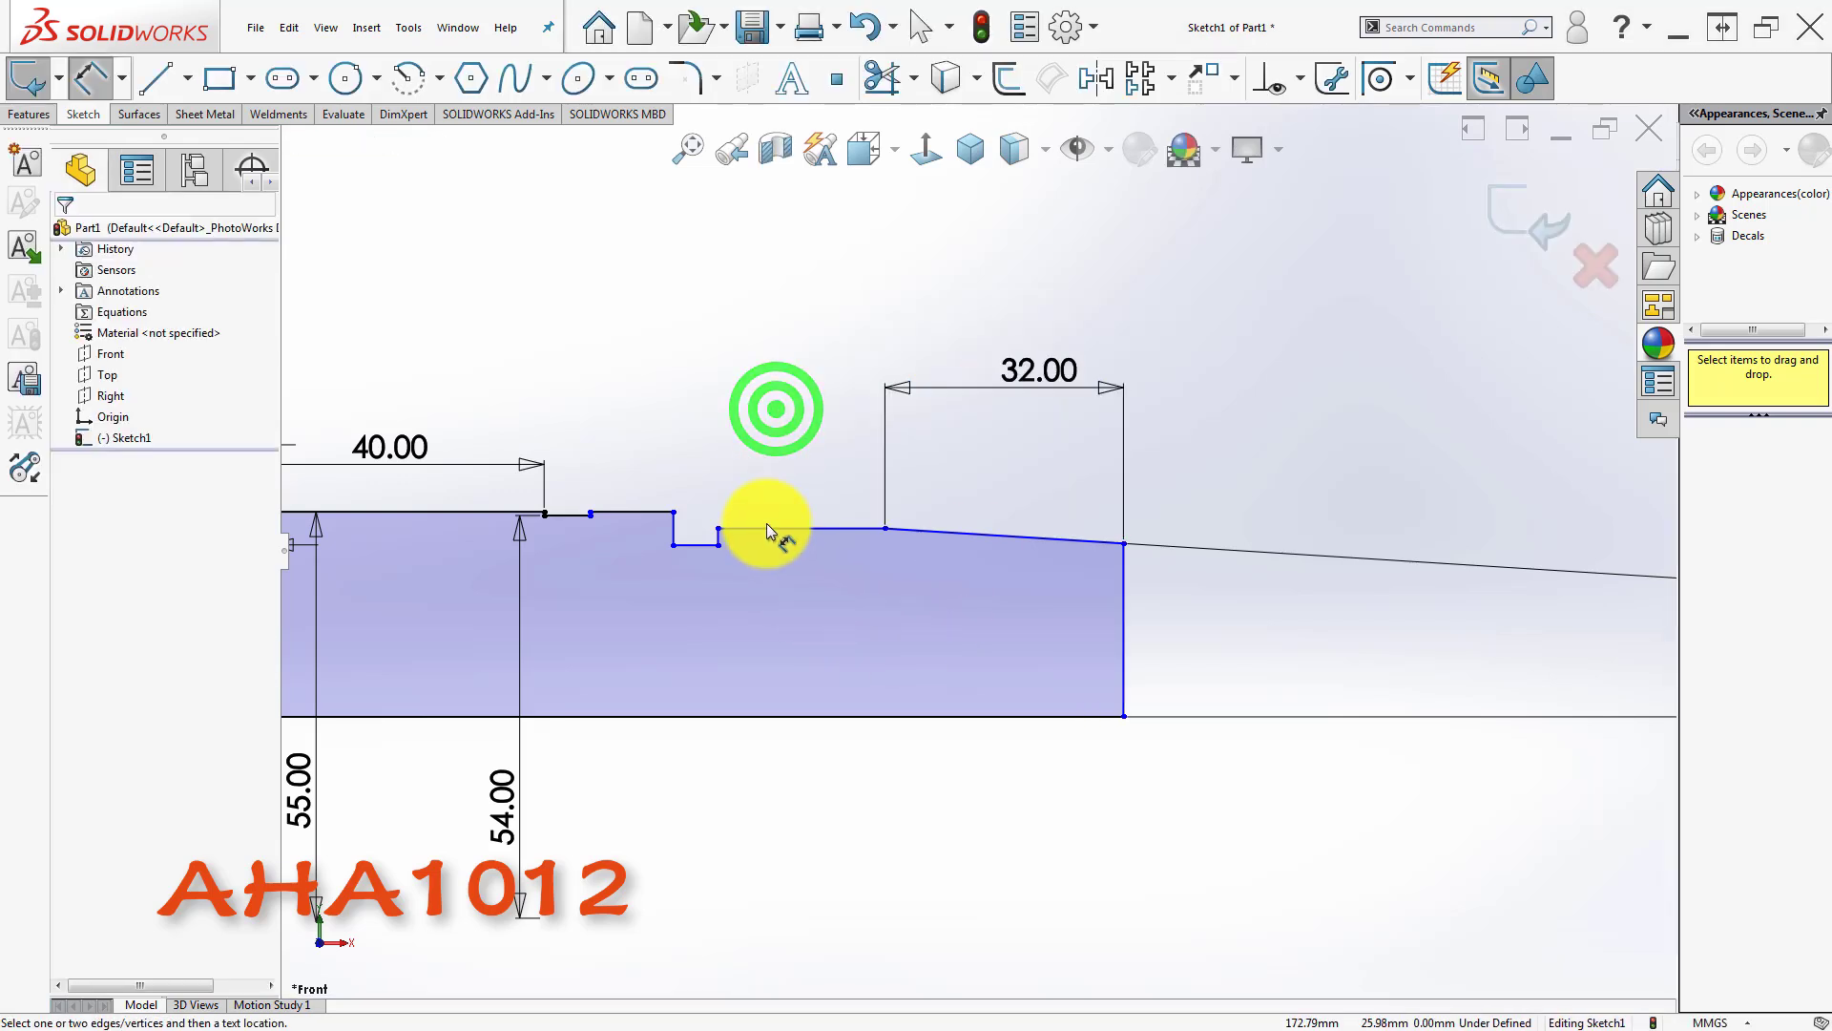
# - Dimension the distance from the shallow recess's far edge to the near wall of the deeper groove as 35 mm
pyautogui.scroll(-3, 766, 520)
pyautogui.scroll(-2, 804, 391)
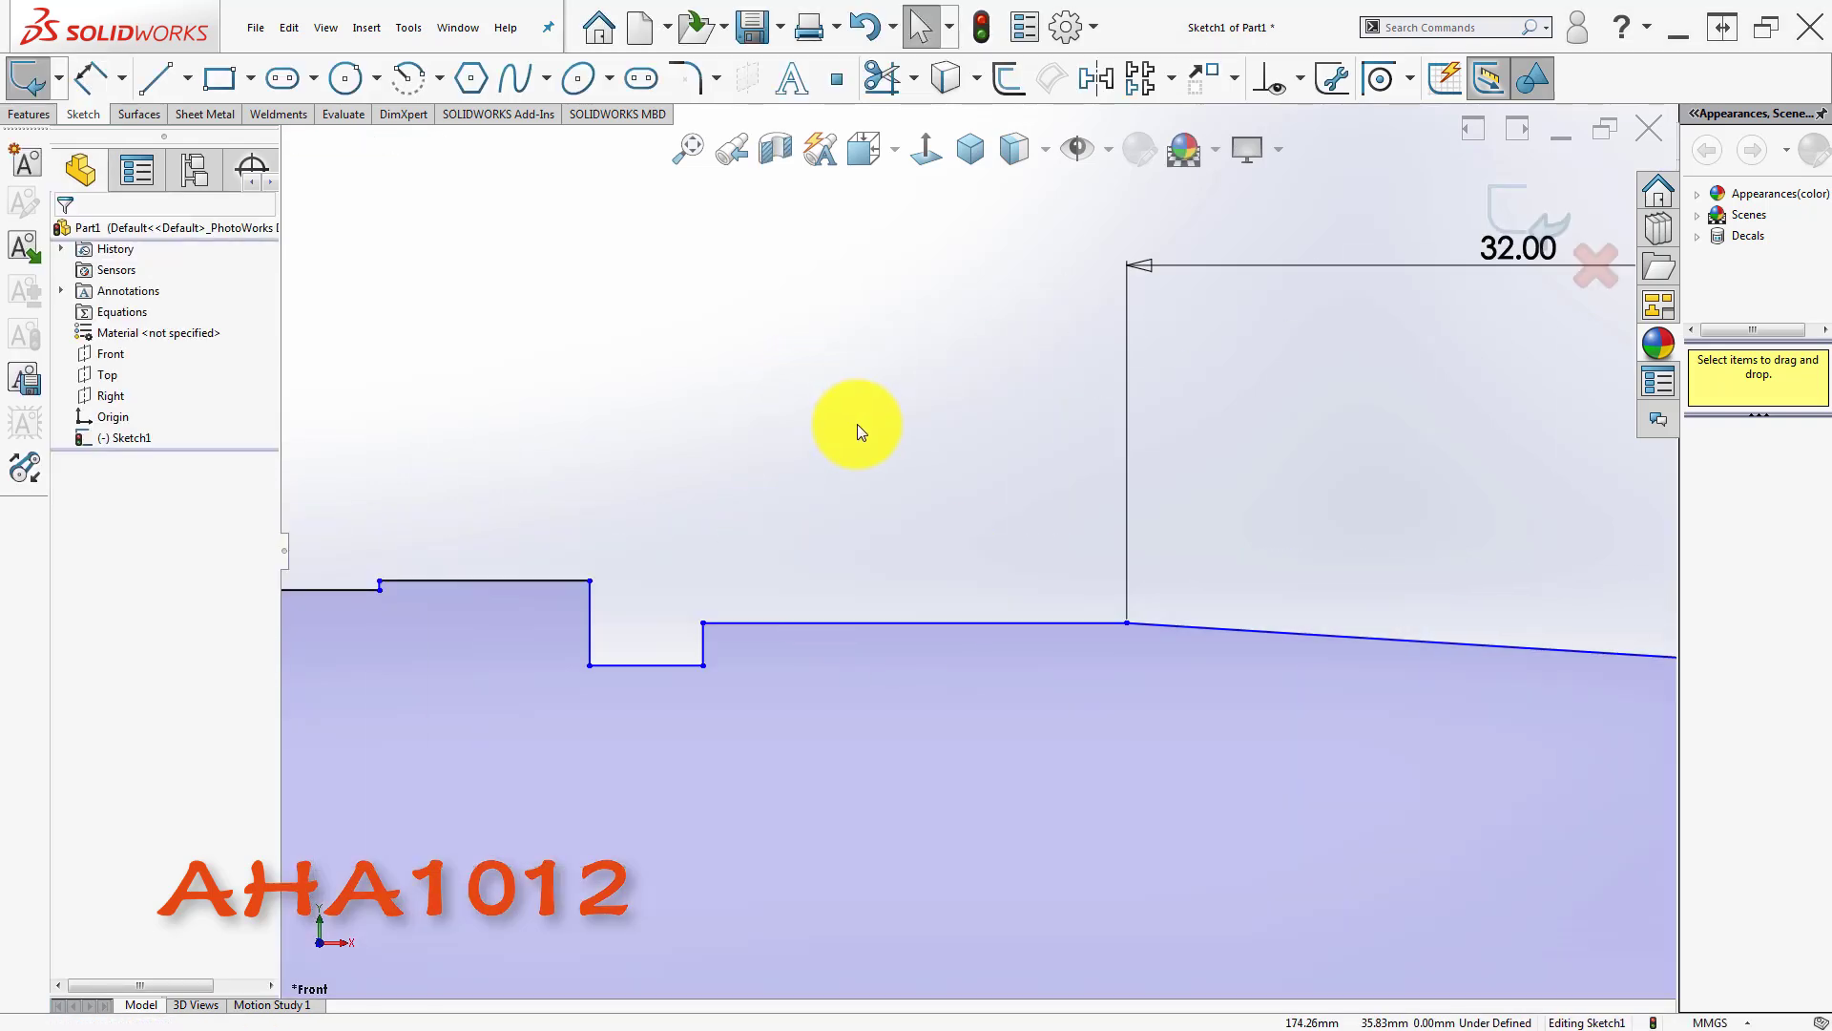
pyautogui.moveTo(859, 429); pyautogui.dragTo(870, 334, button='right')
pyautogui.scroll(-3, 529, 626)
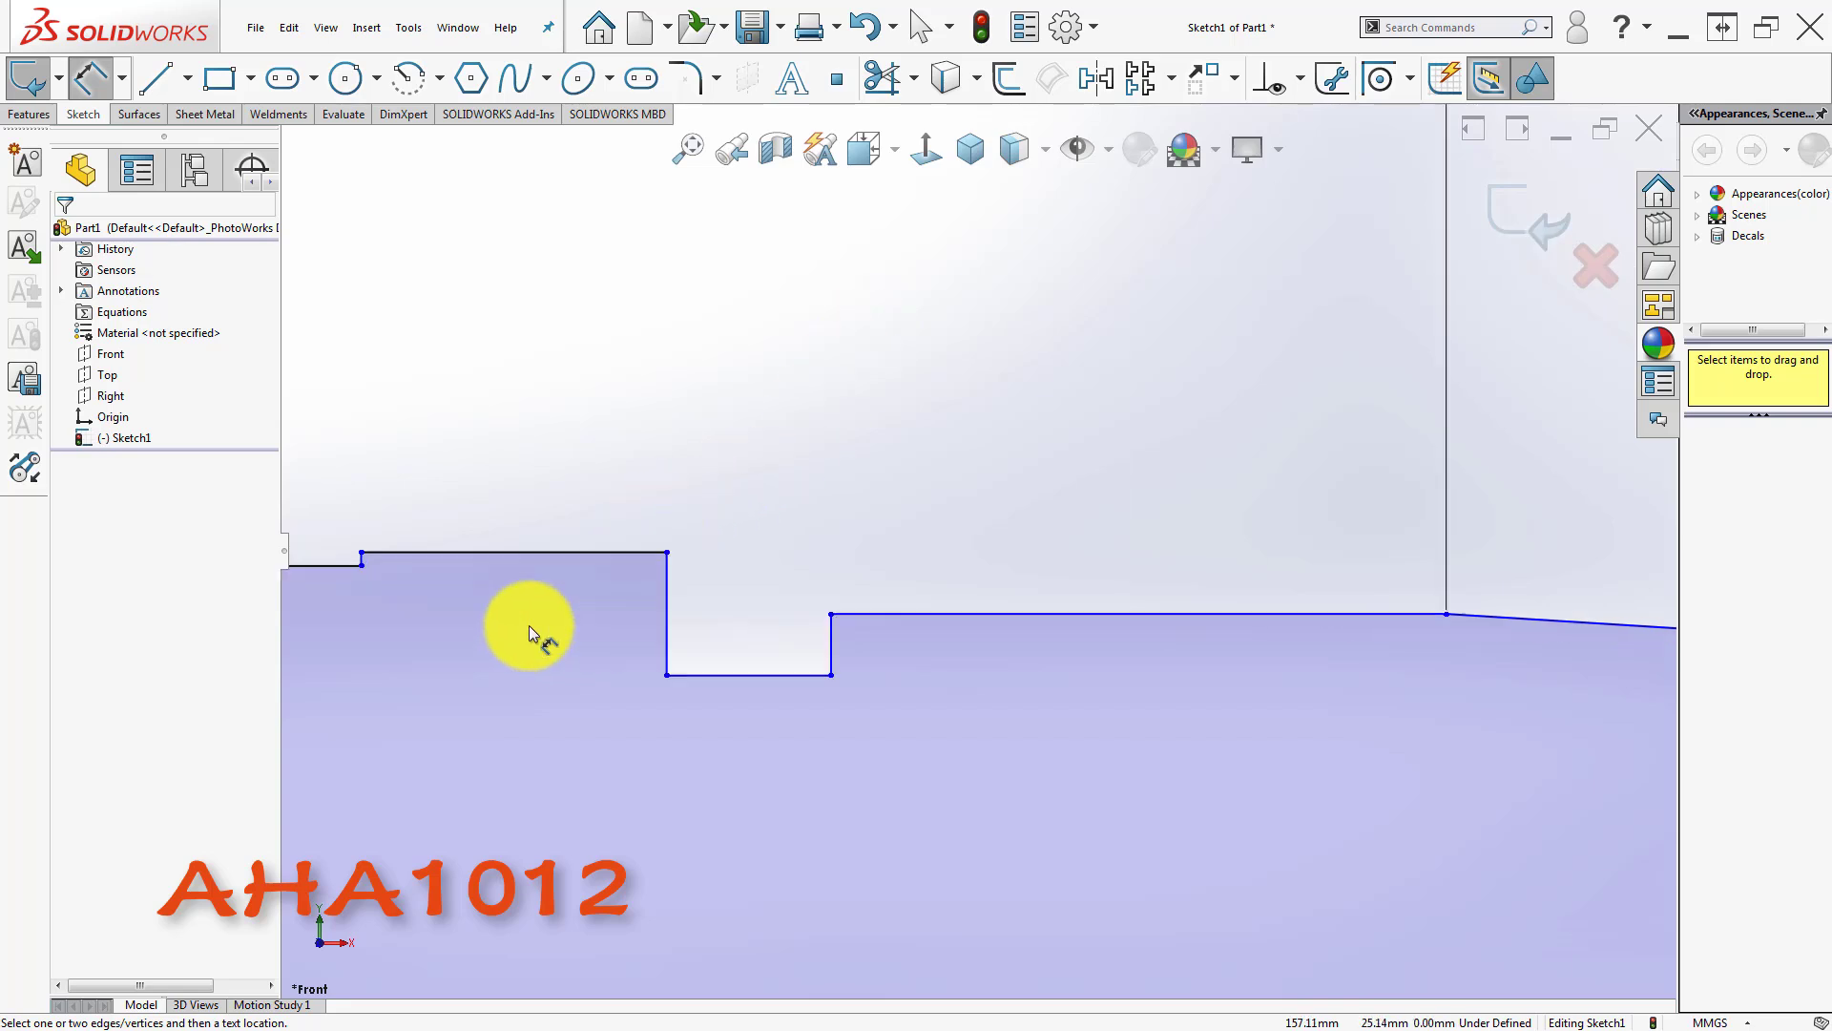
pyautogui.scroll(-3, 829, 547)
pyautogui.click(949, 487)
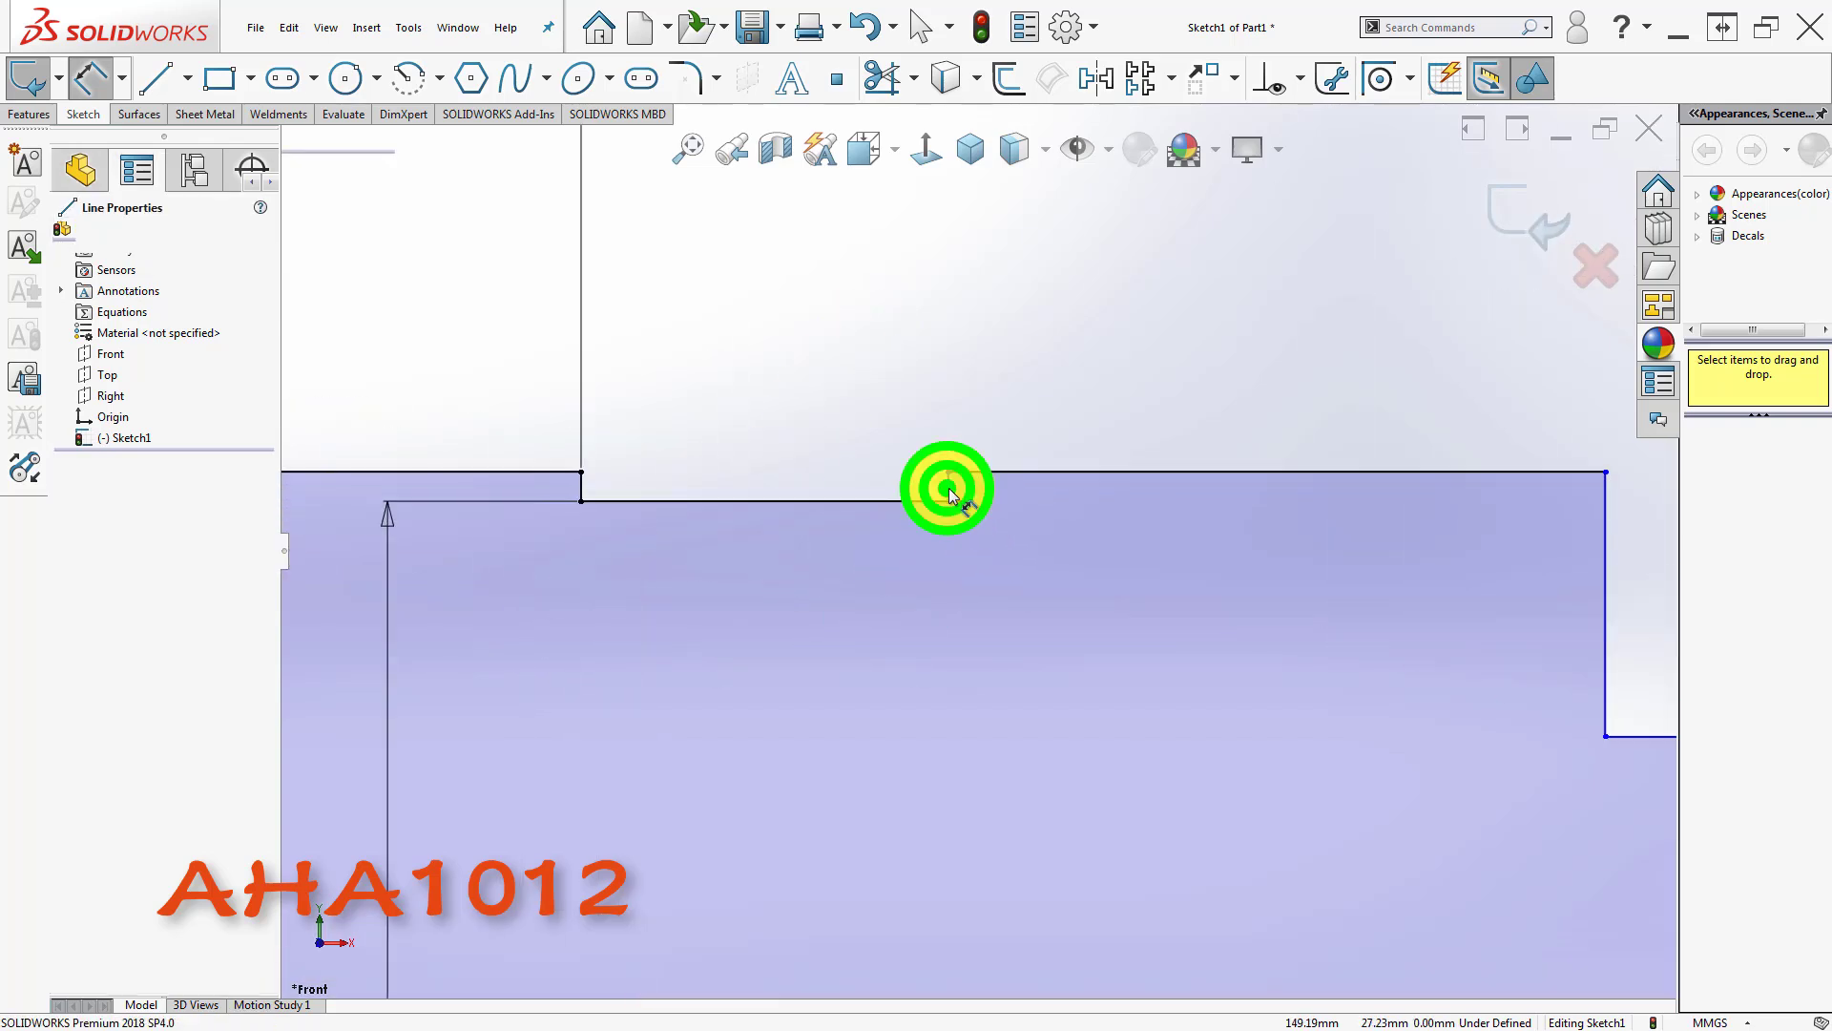
pyautogui.scroll(1, 976, 550)
pyautogui.click(1410, 546)
pyautogui.click(1133, 363)
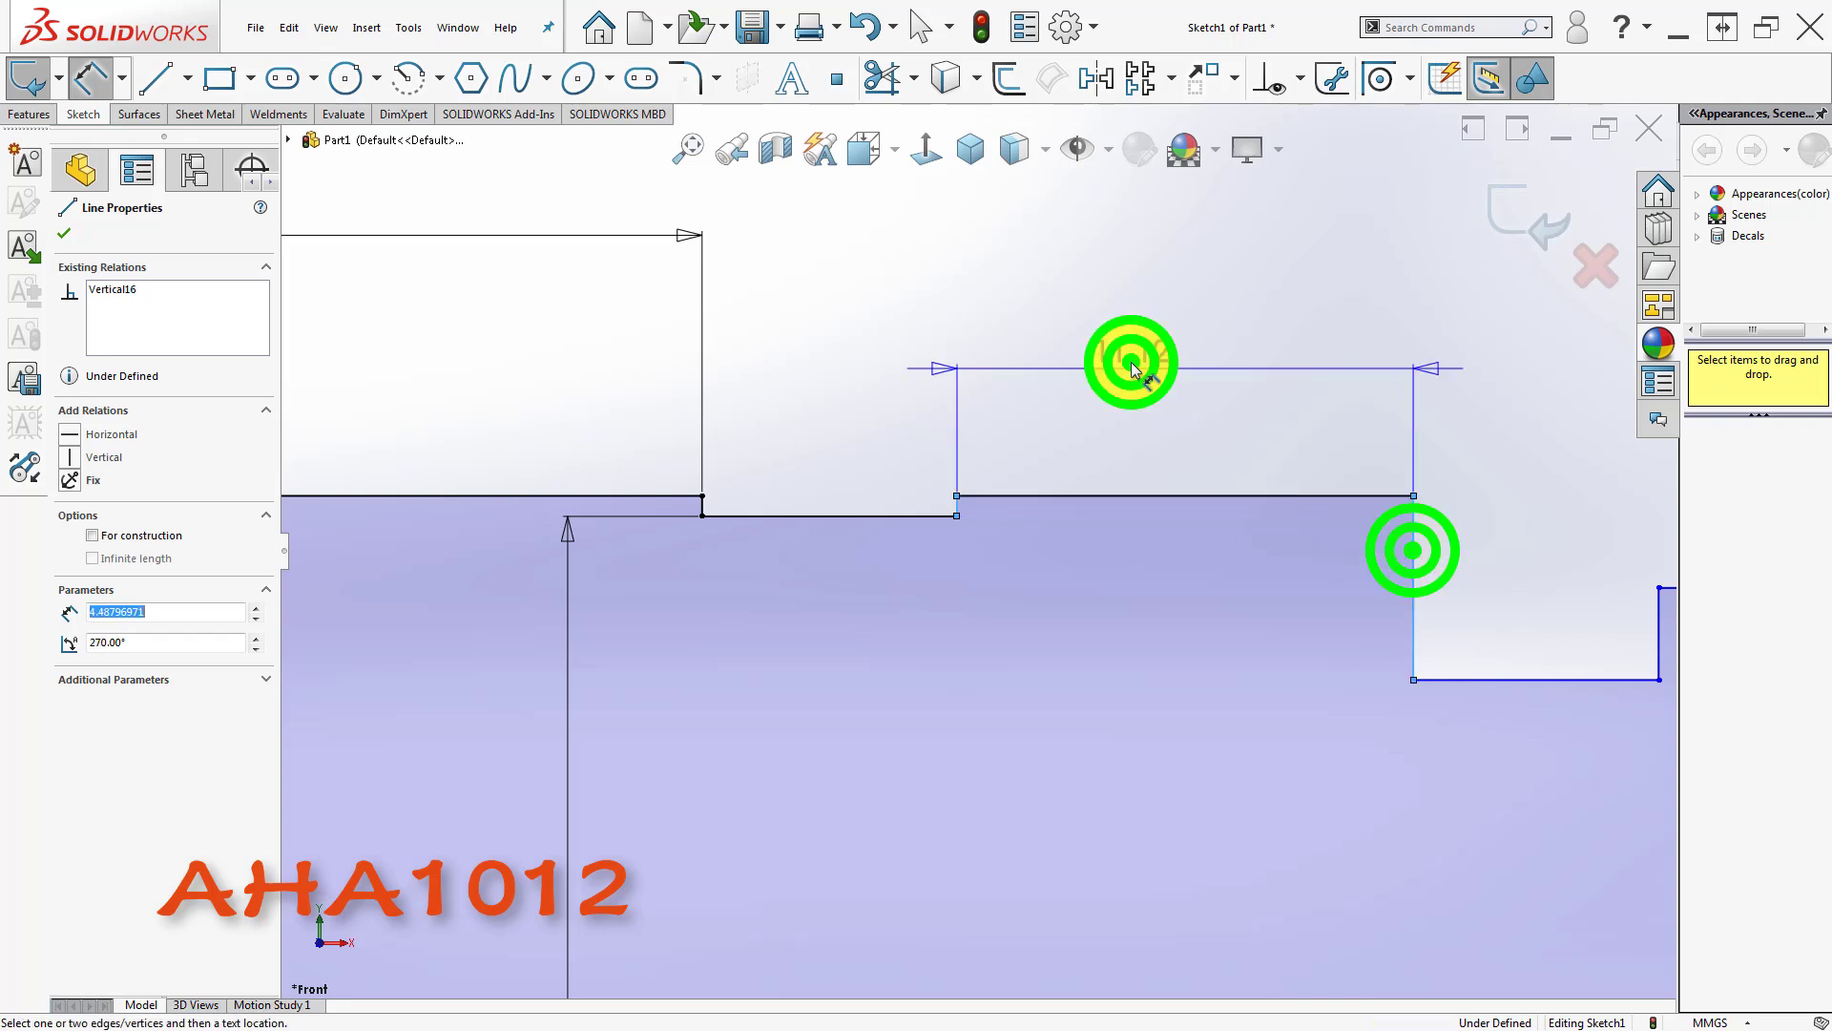
pyautogui.write('35')
pyautogui.press('Return')
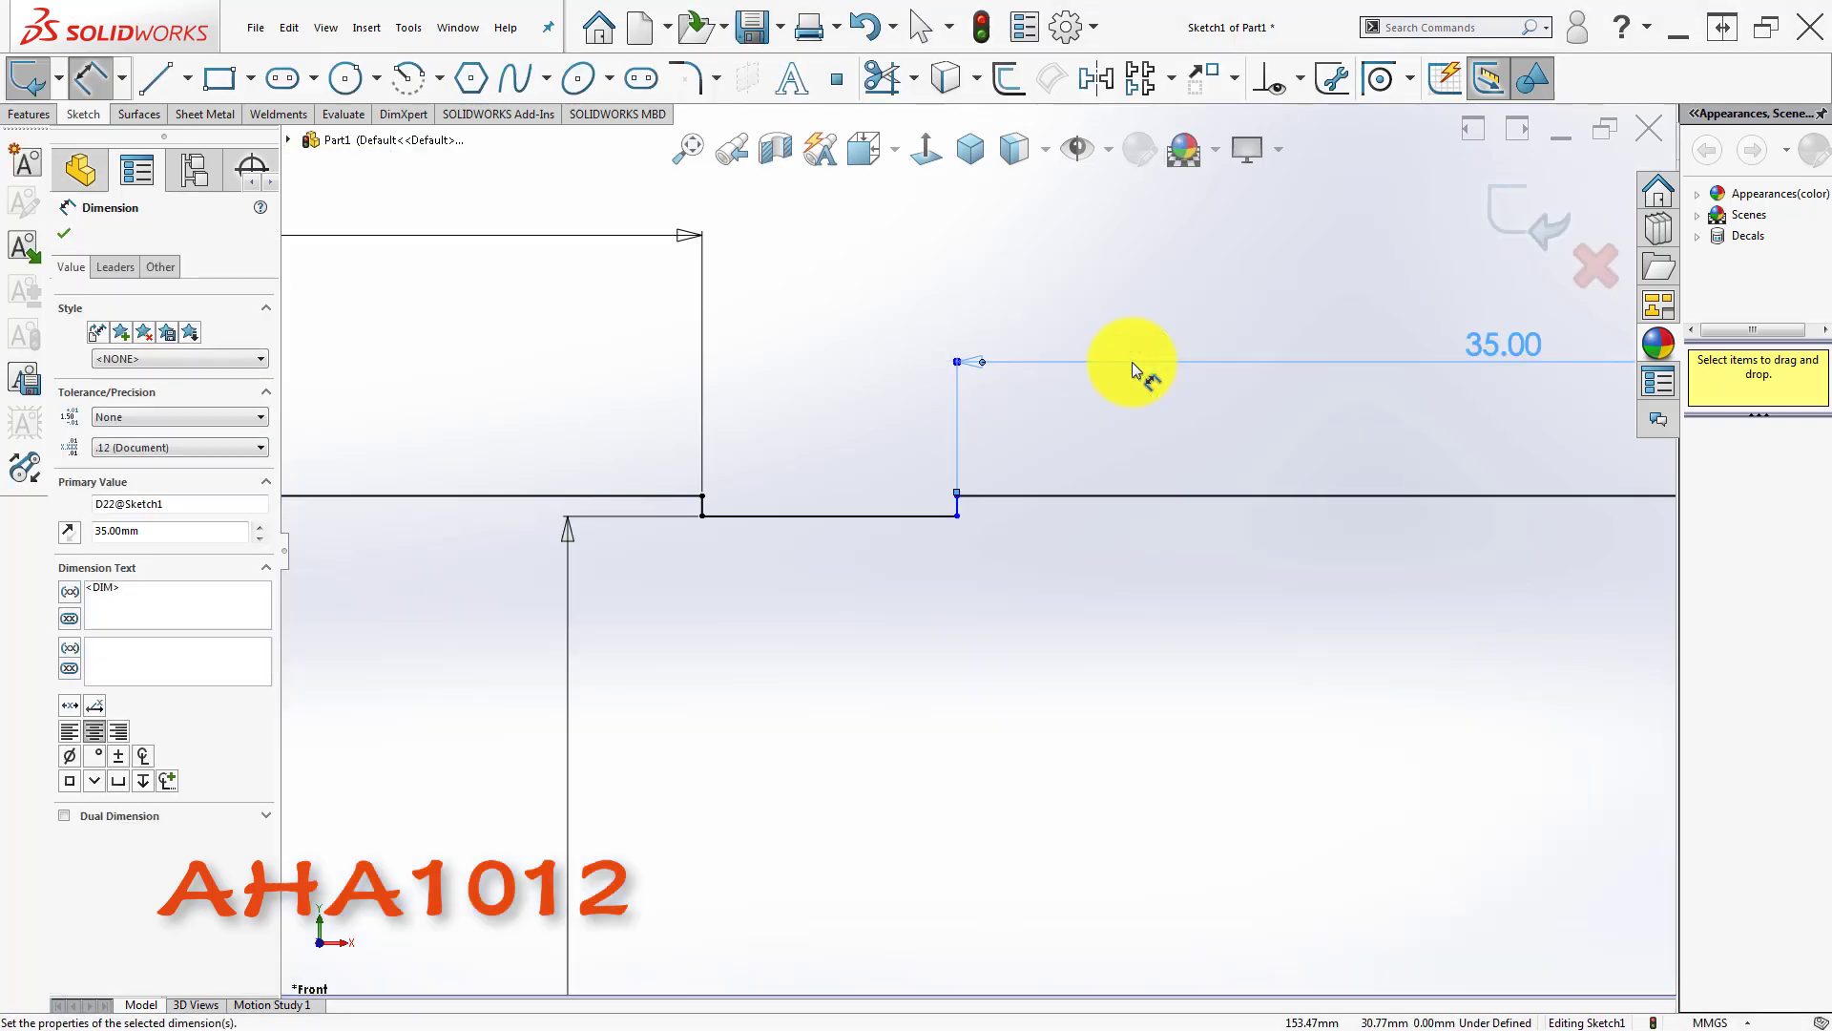
pyautogui.click(1169, 630)
# - Move the end taper's start point beyond the deeper groove's far wall so a short horizontal edge separates them
pyautogui.scroll(7, 1388, 563)
pyautogui.scroll(-6, 1393, 571)
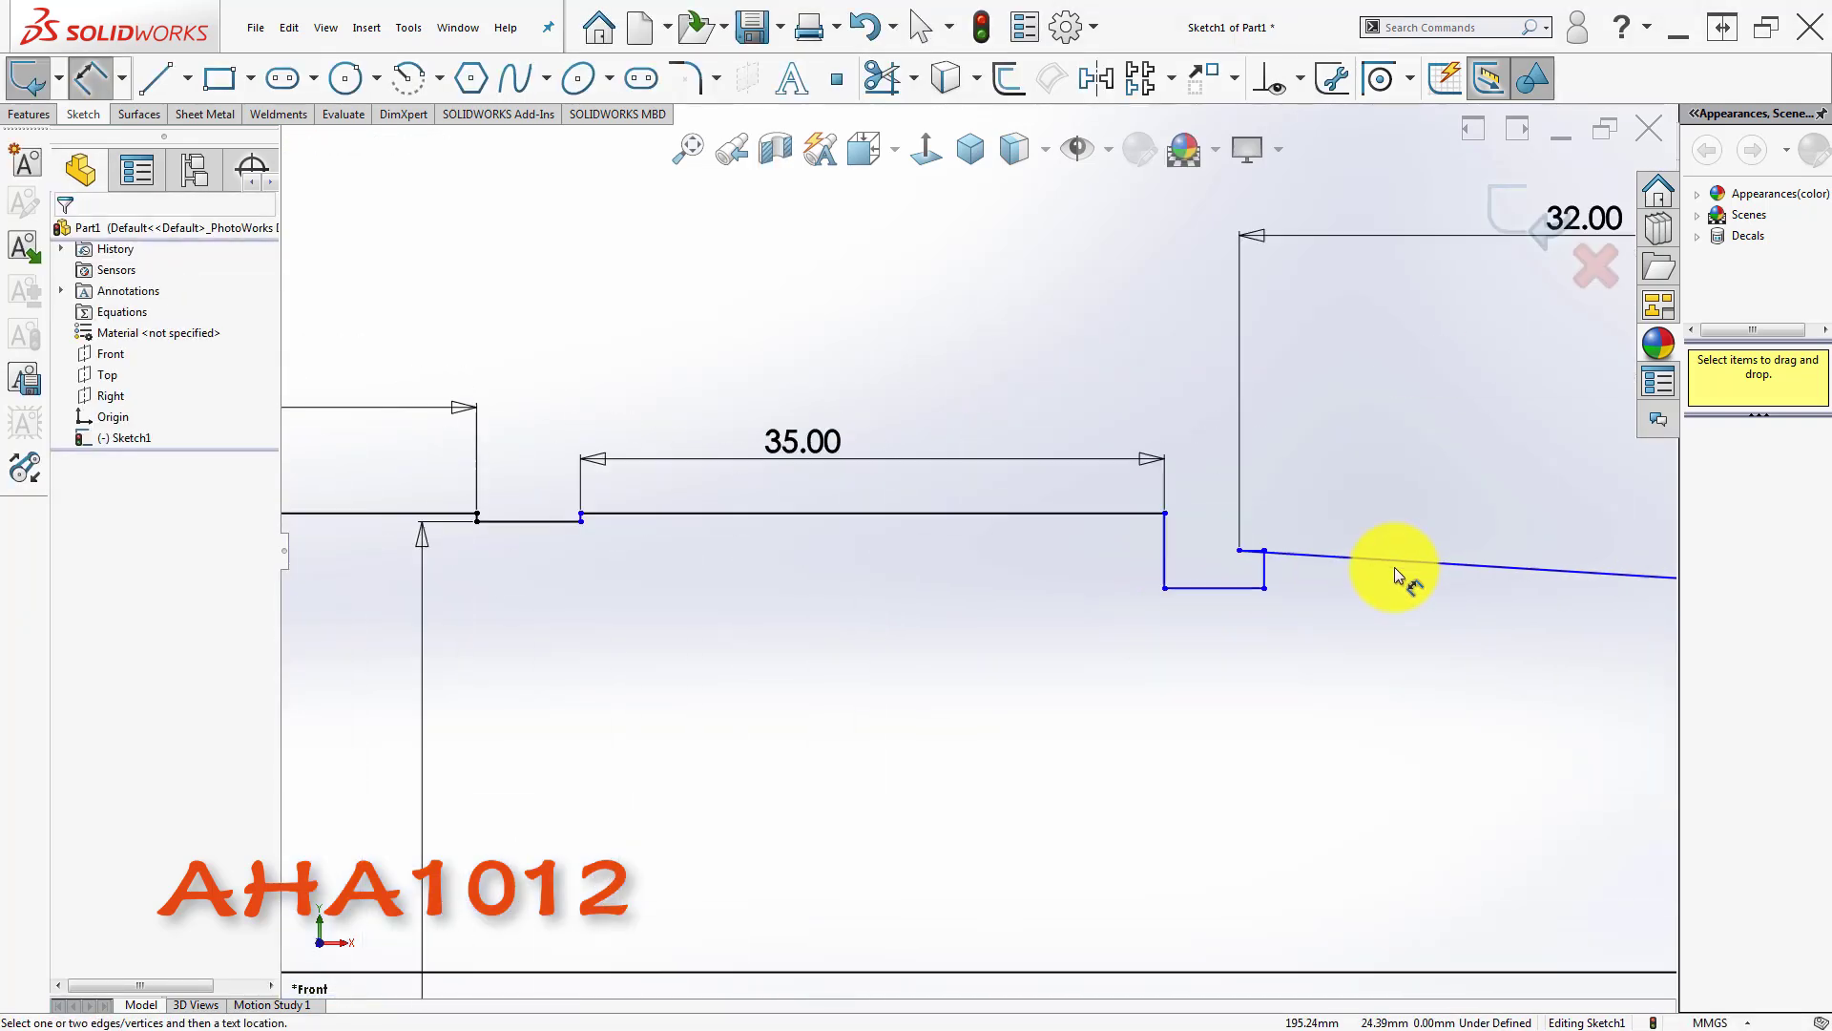
pyautogui.moveTo(1127, 543); pyautogui.dragTo(1248, 551)
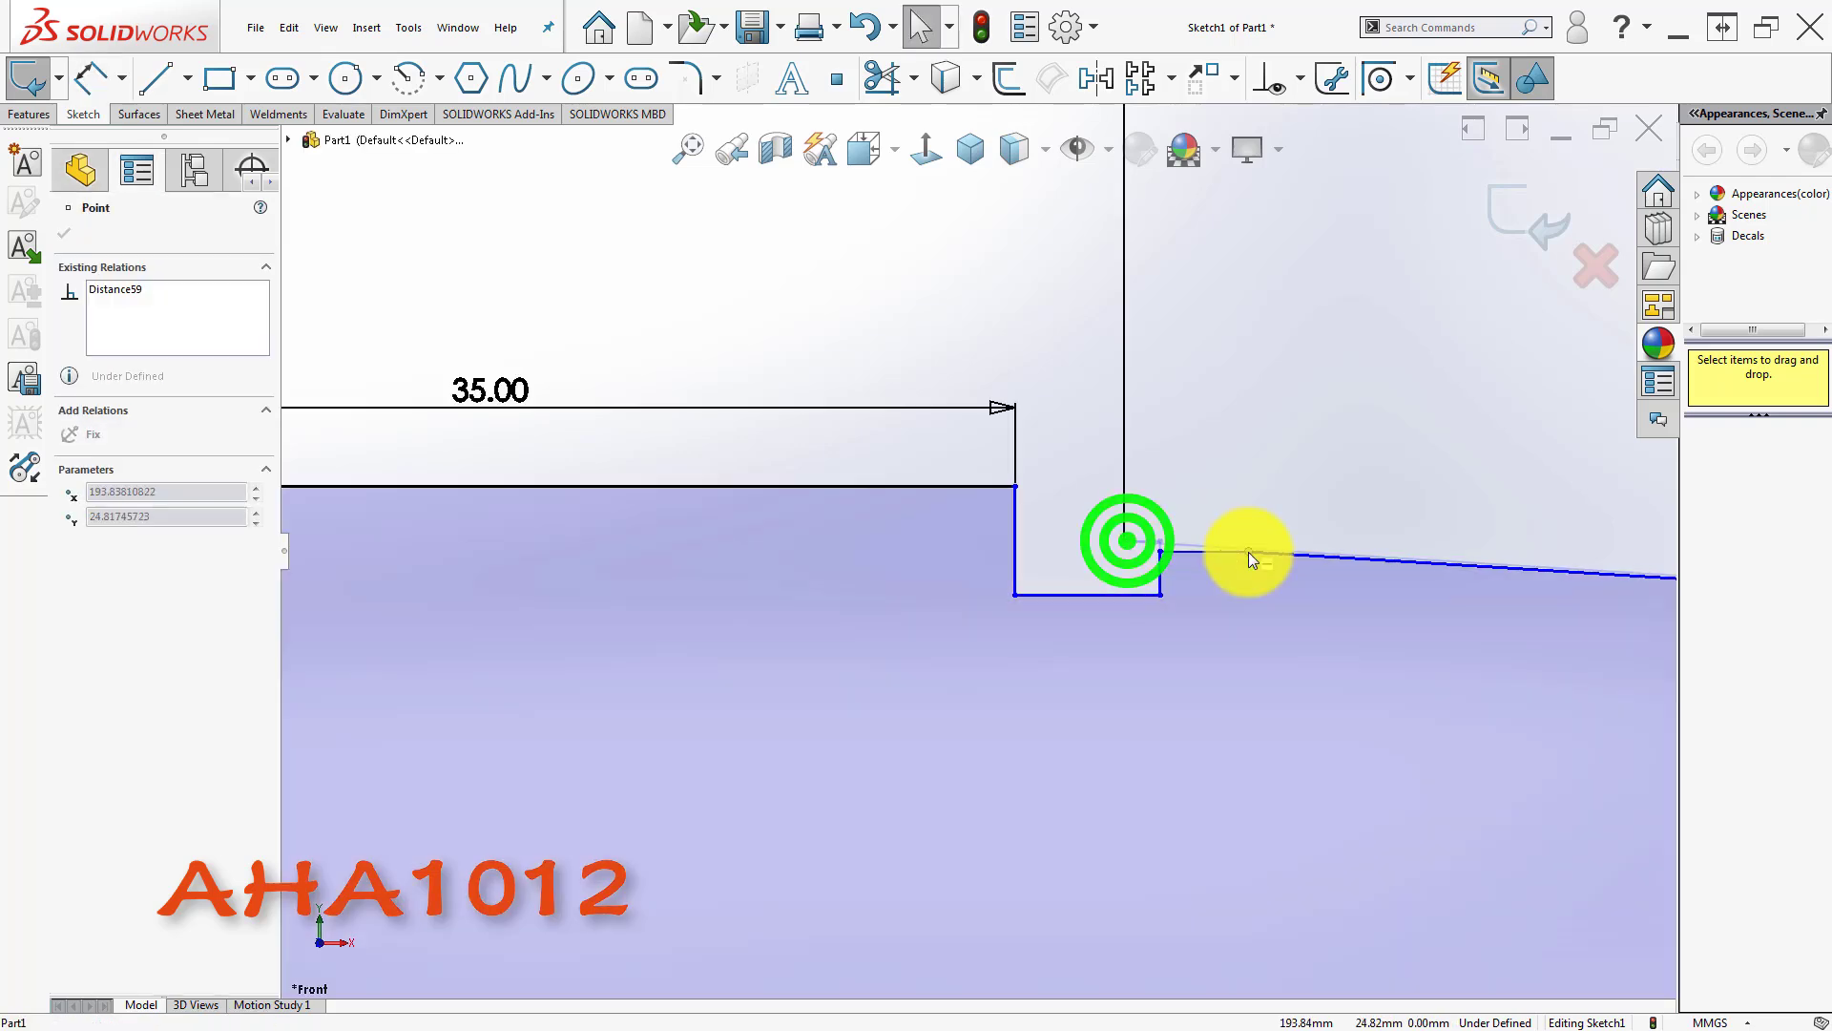
pyautogui.click(1177, 480)
# - Dimension the deeper groove's width between its two vertical walls as 3 mm
pyautogui.moveTo(1150, 467); pyautogui.dragTo(1137, 281, button='right')
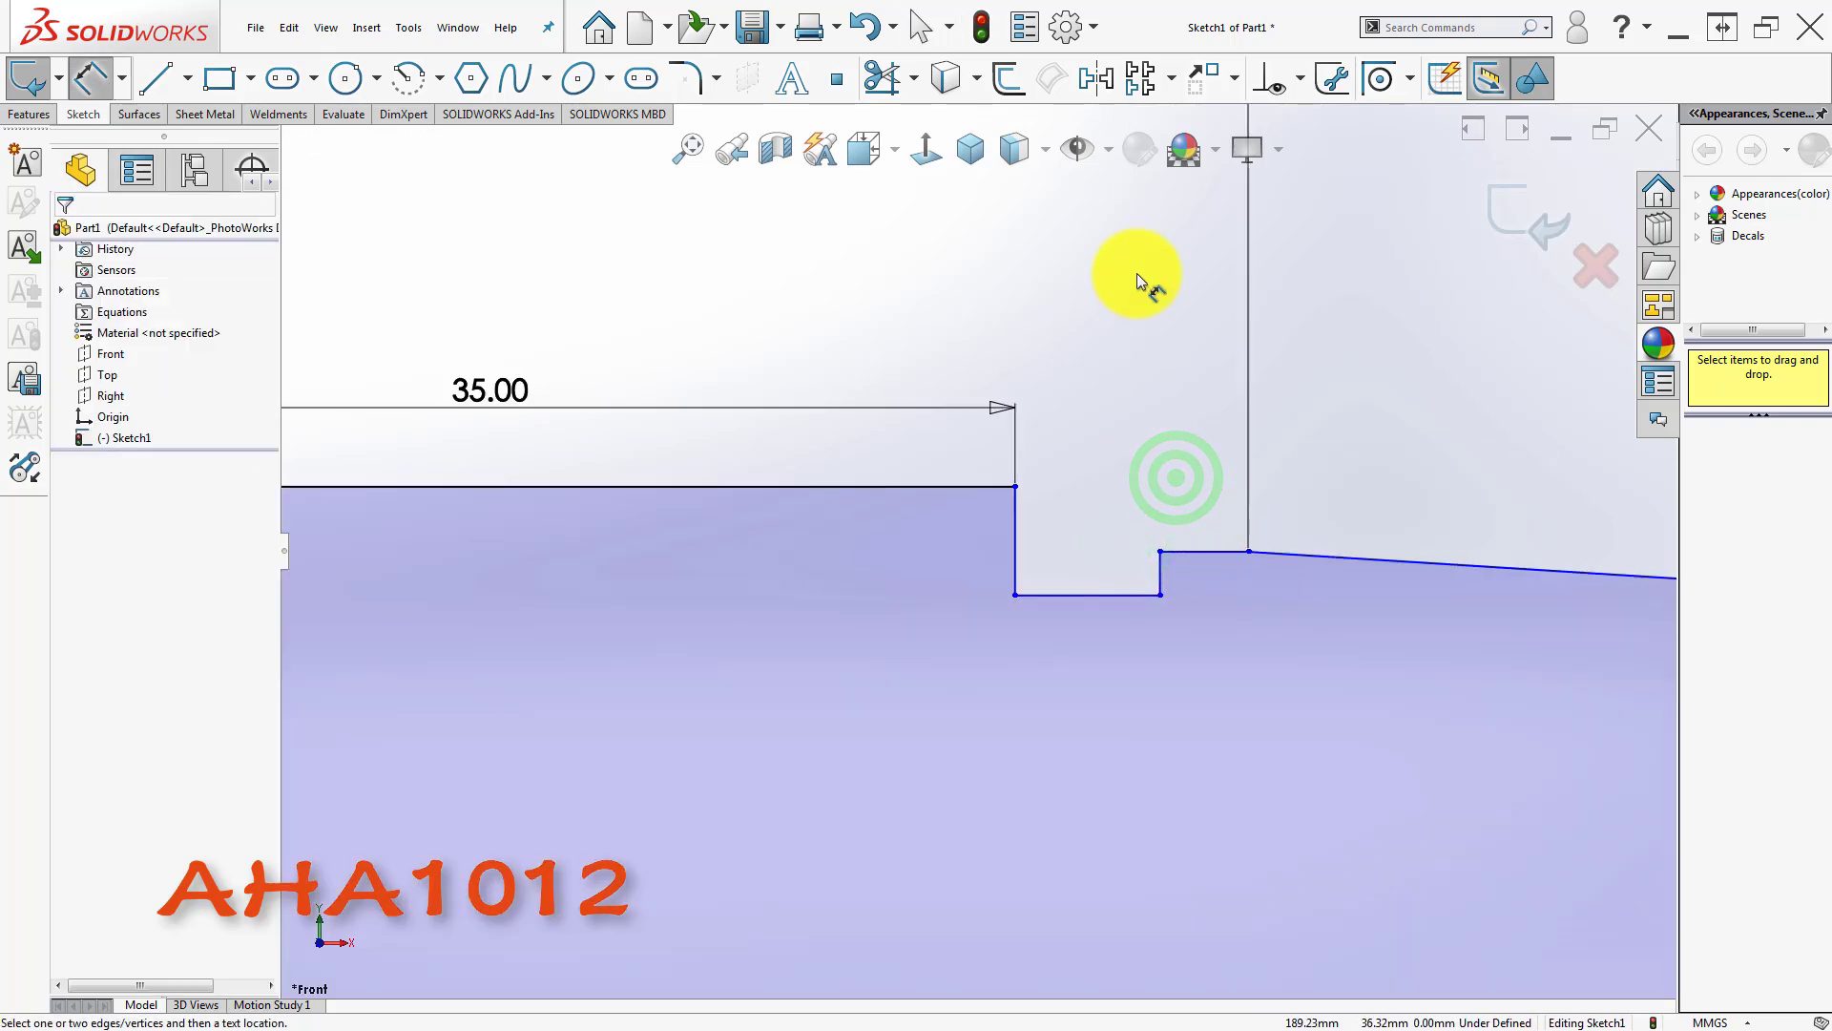
pyautogui.scroll(-4, 1188, 450)
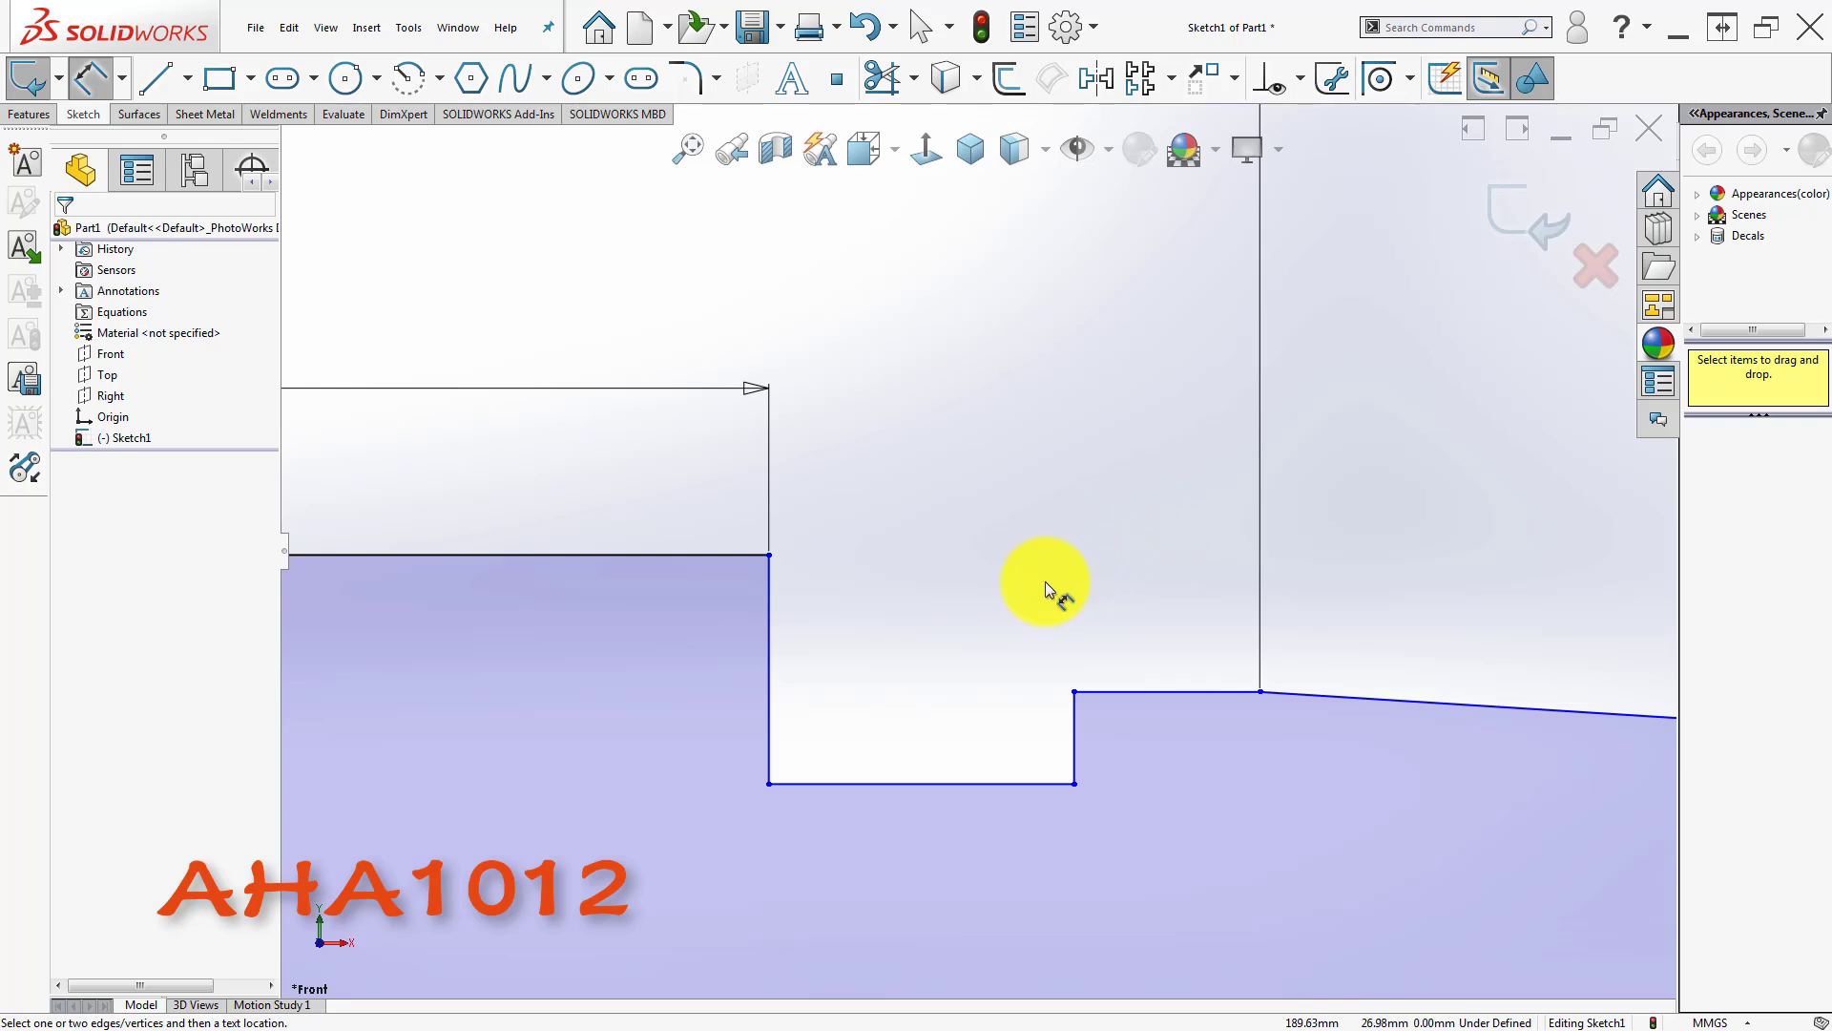
pyautogui.click(769, 623)
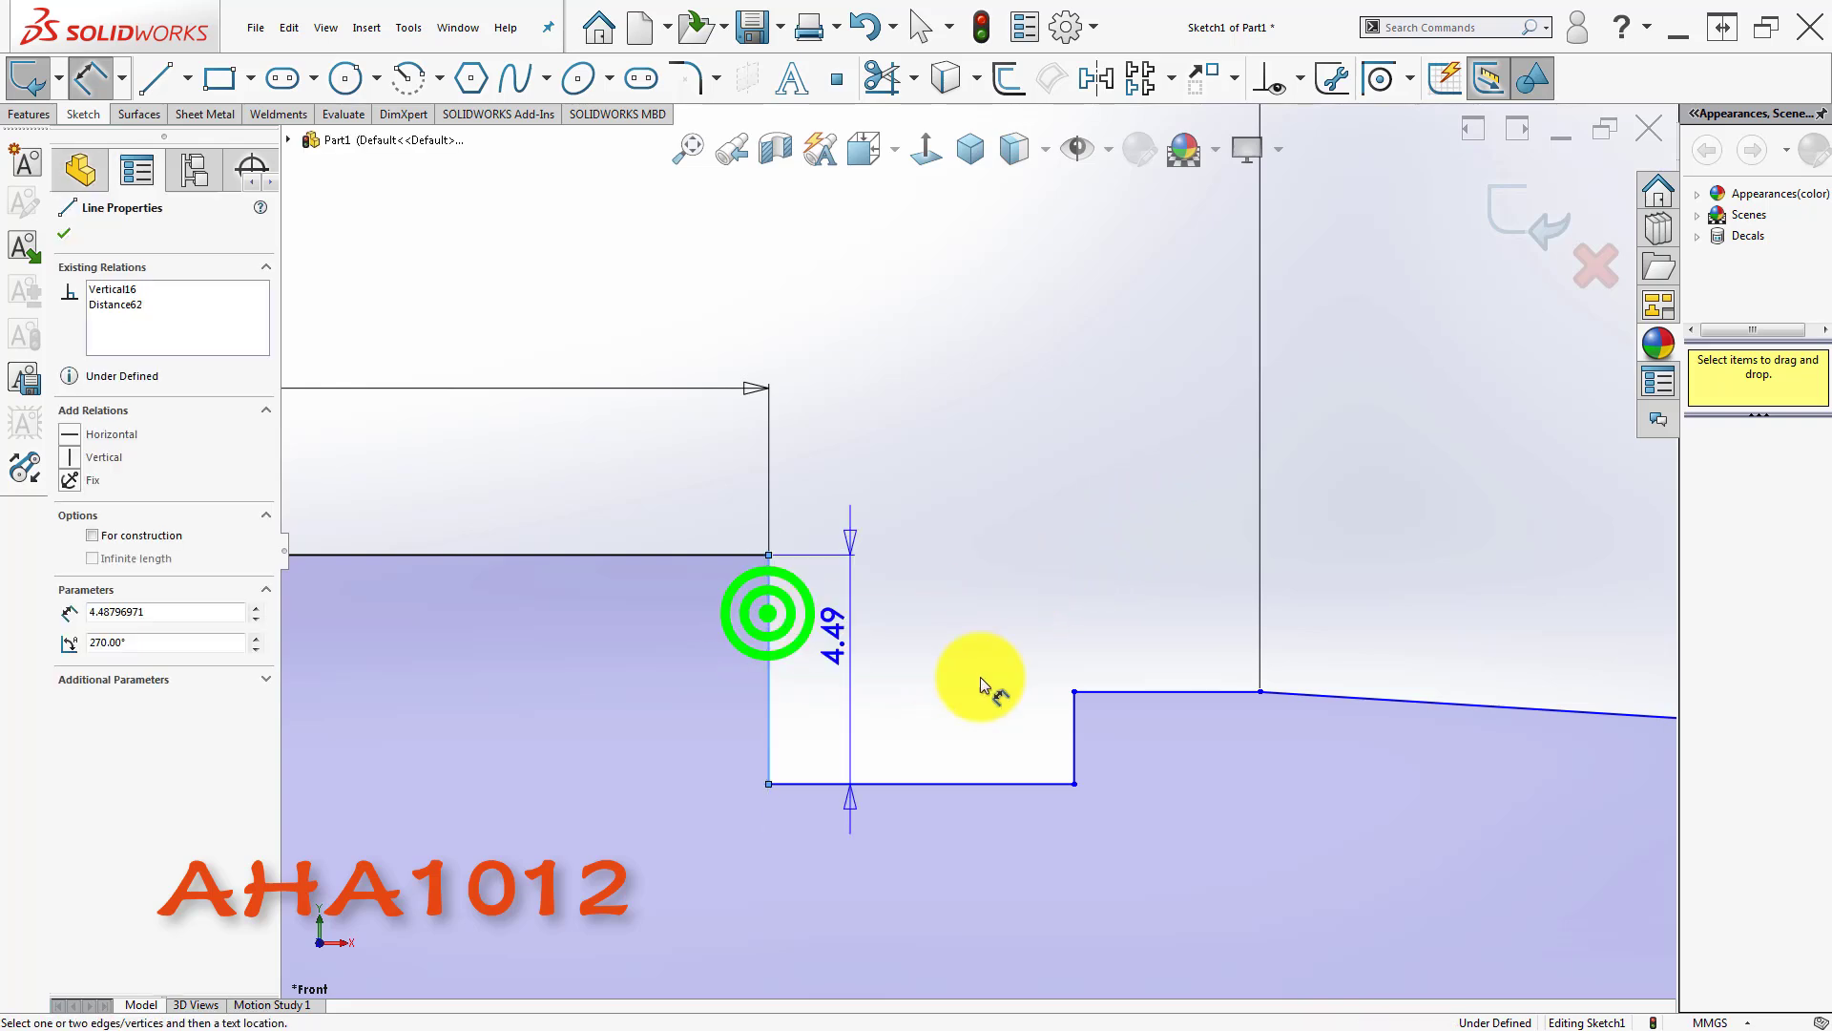
pyautogui.click(1067, 722)
pyautogui.click(916, 420)
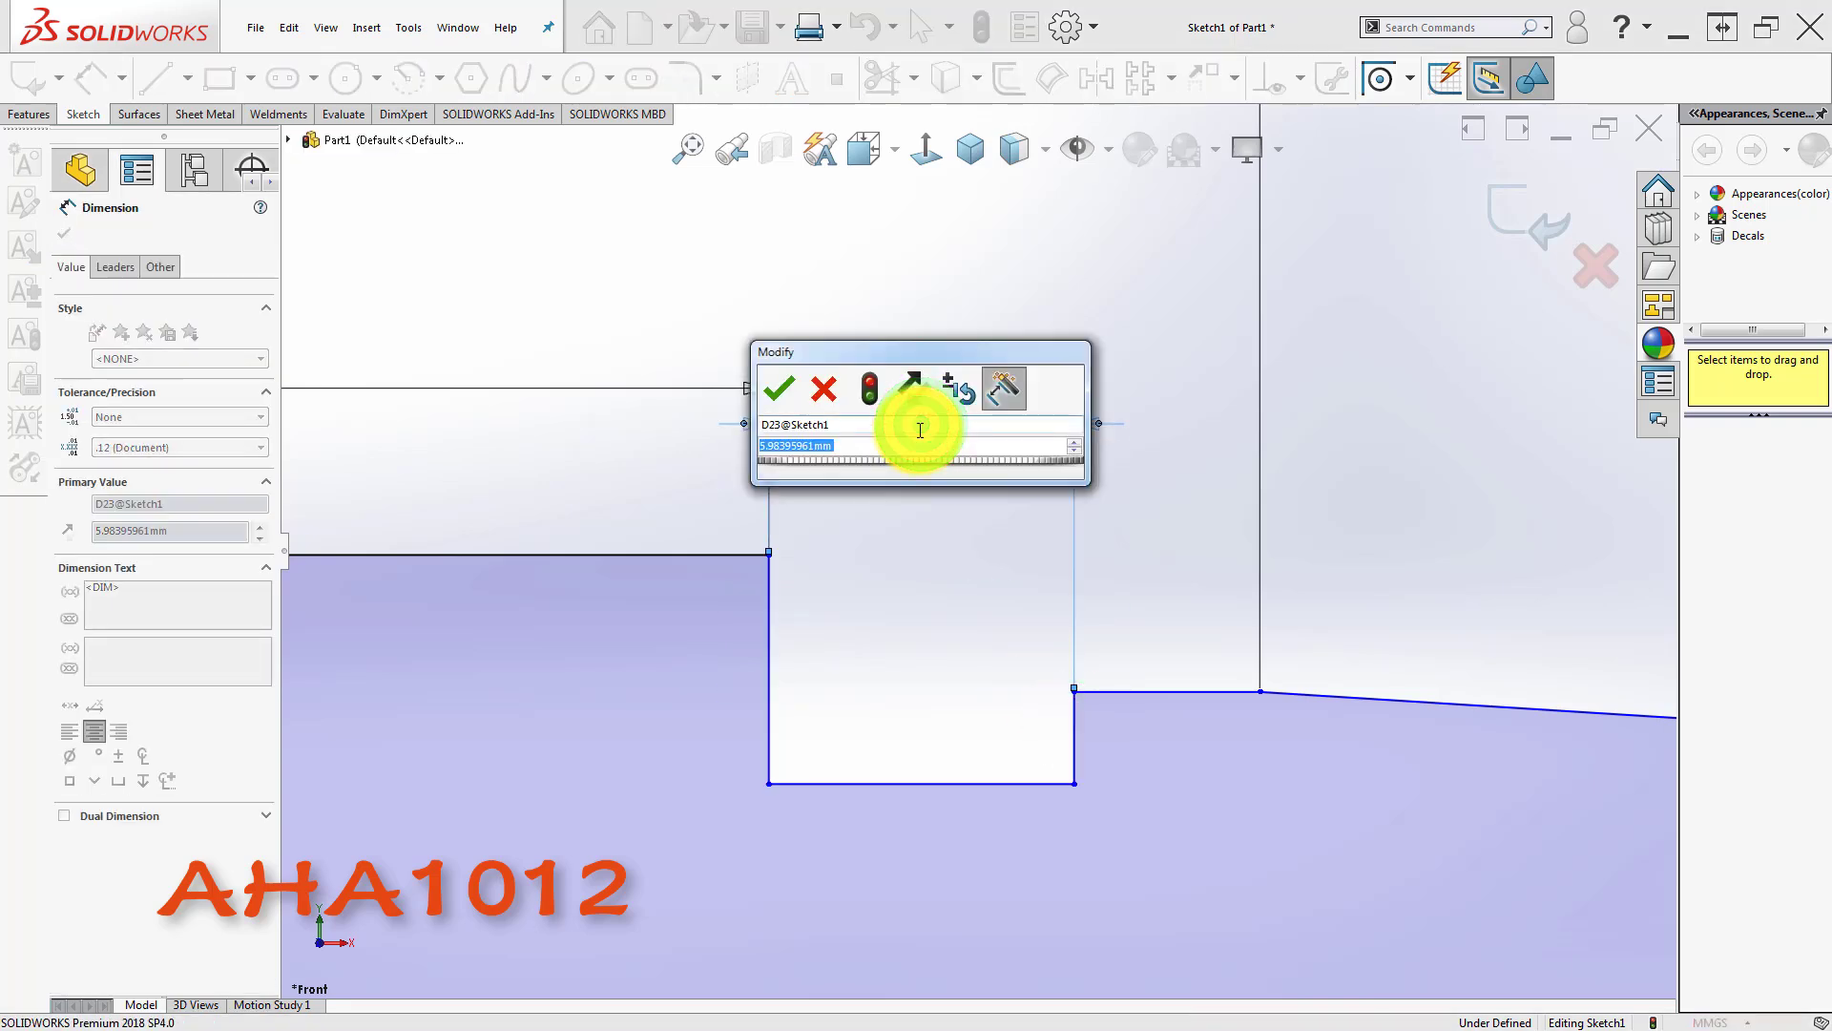
pyautogui.write('3')
pyautogui.press('Return')
pyautogui.click(655, 632)
pyautogui.press('z')
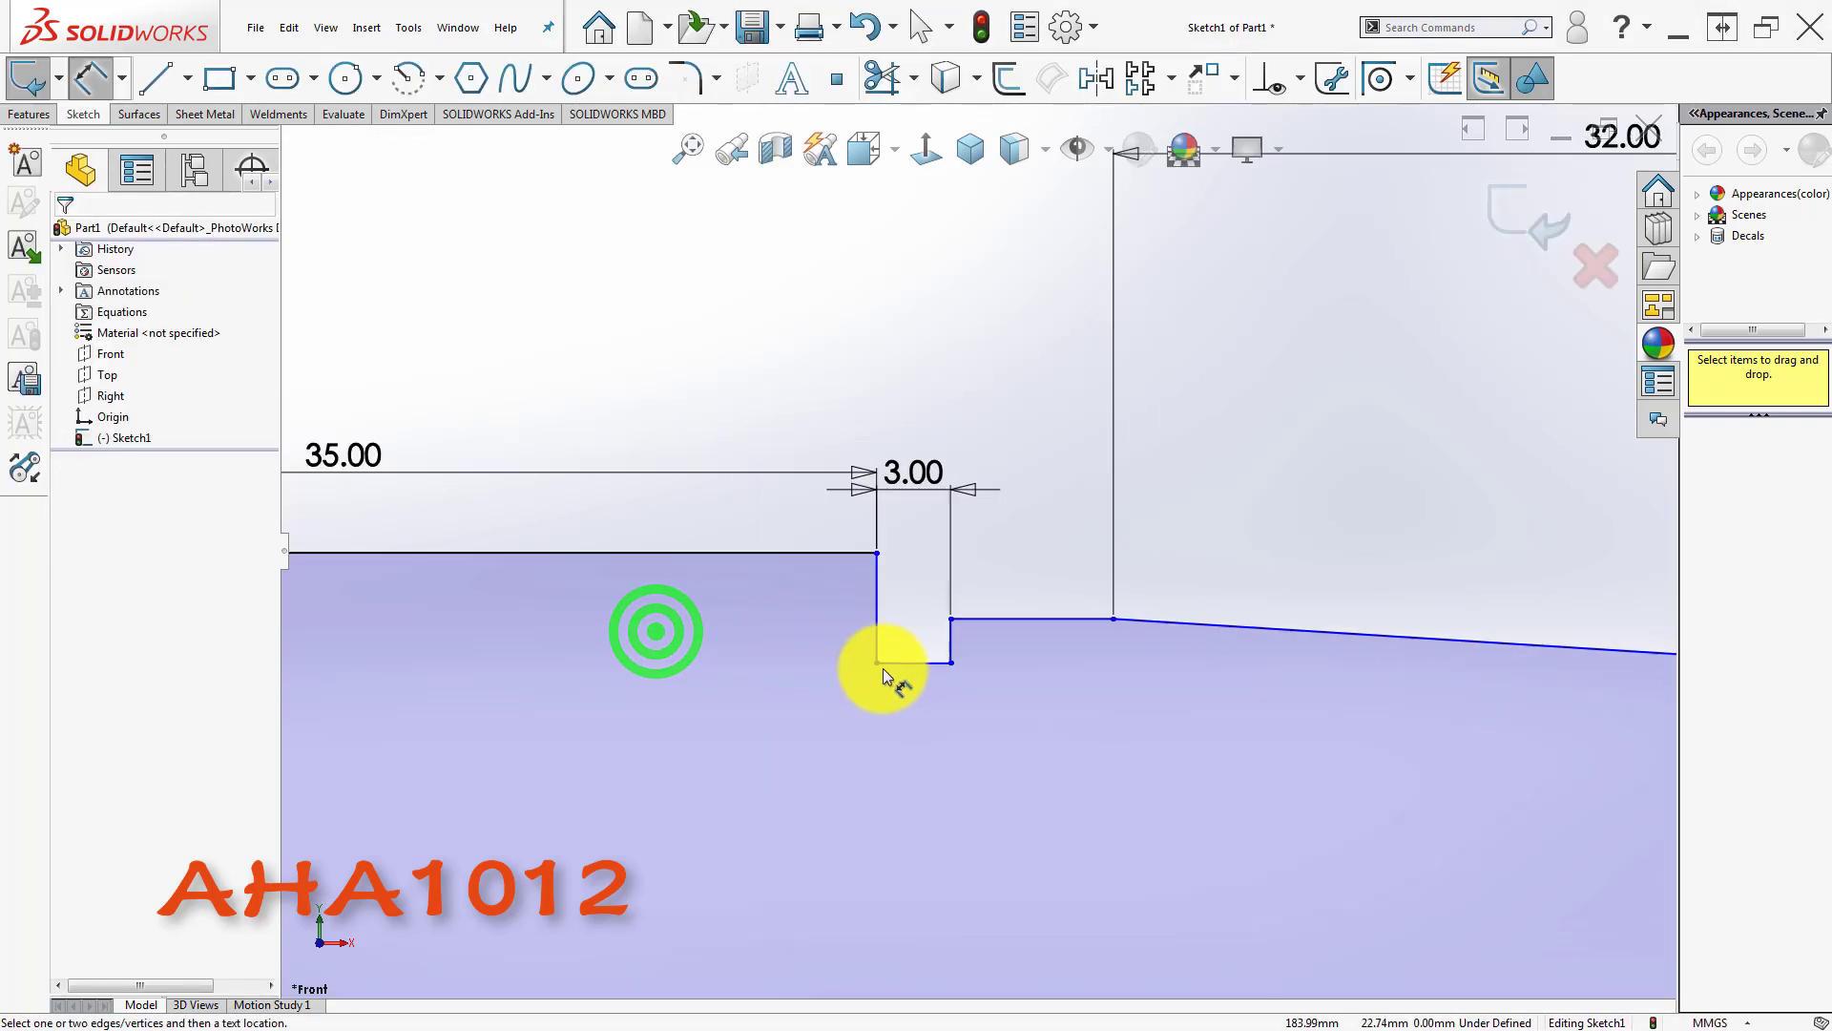
# - Dimension the diameter of the short section between the deeper groove and the end taper, across the centerline, as 50 mm
pyautogui.scroll(7, 929, 632)
pyautogui.scroll(-3, 1036, 601)
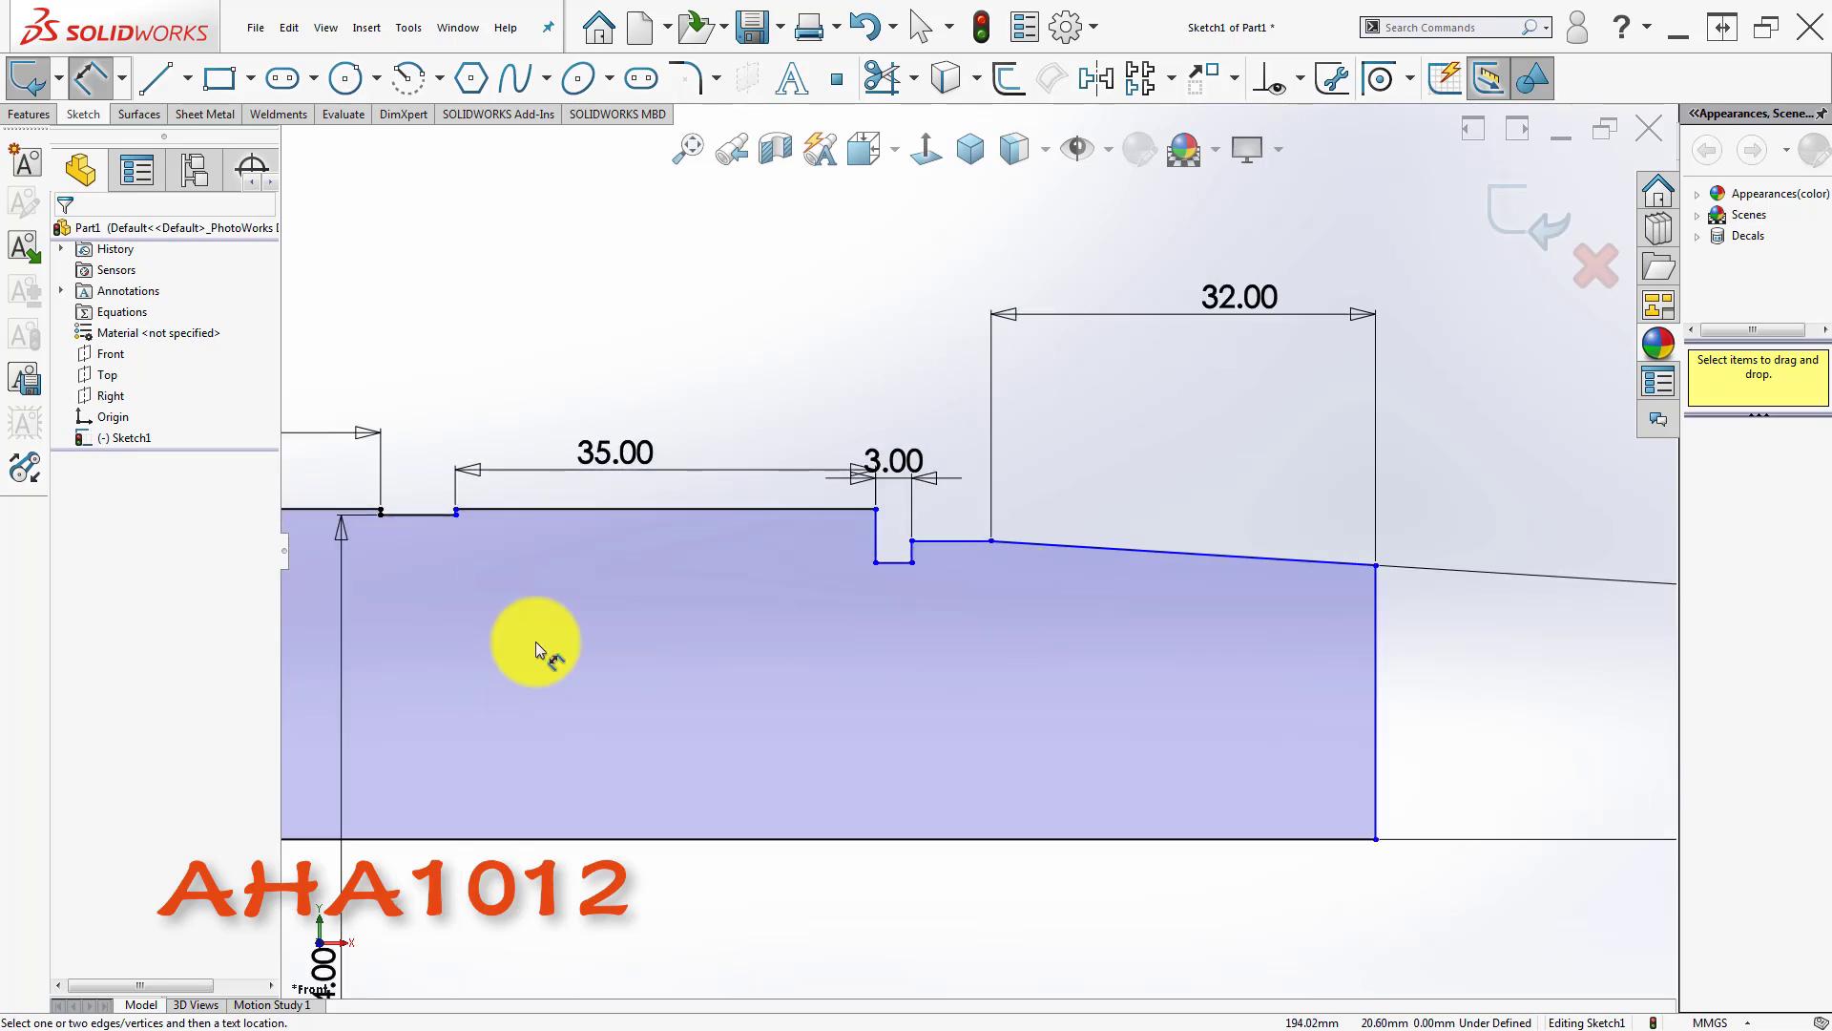
pyautogui.click(953, 542)
pyautogui.scroll(3, 976, 552)
pyautogui.scroll(3, 998, 597)
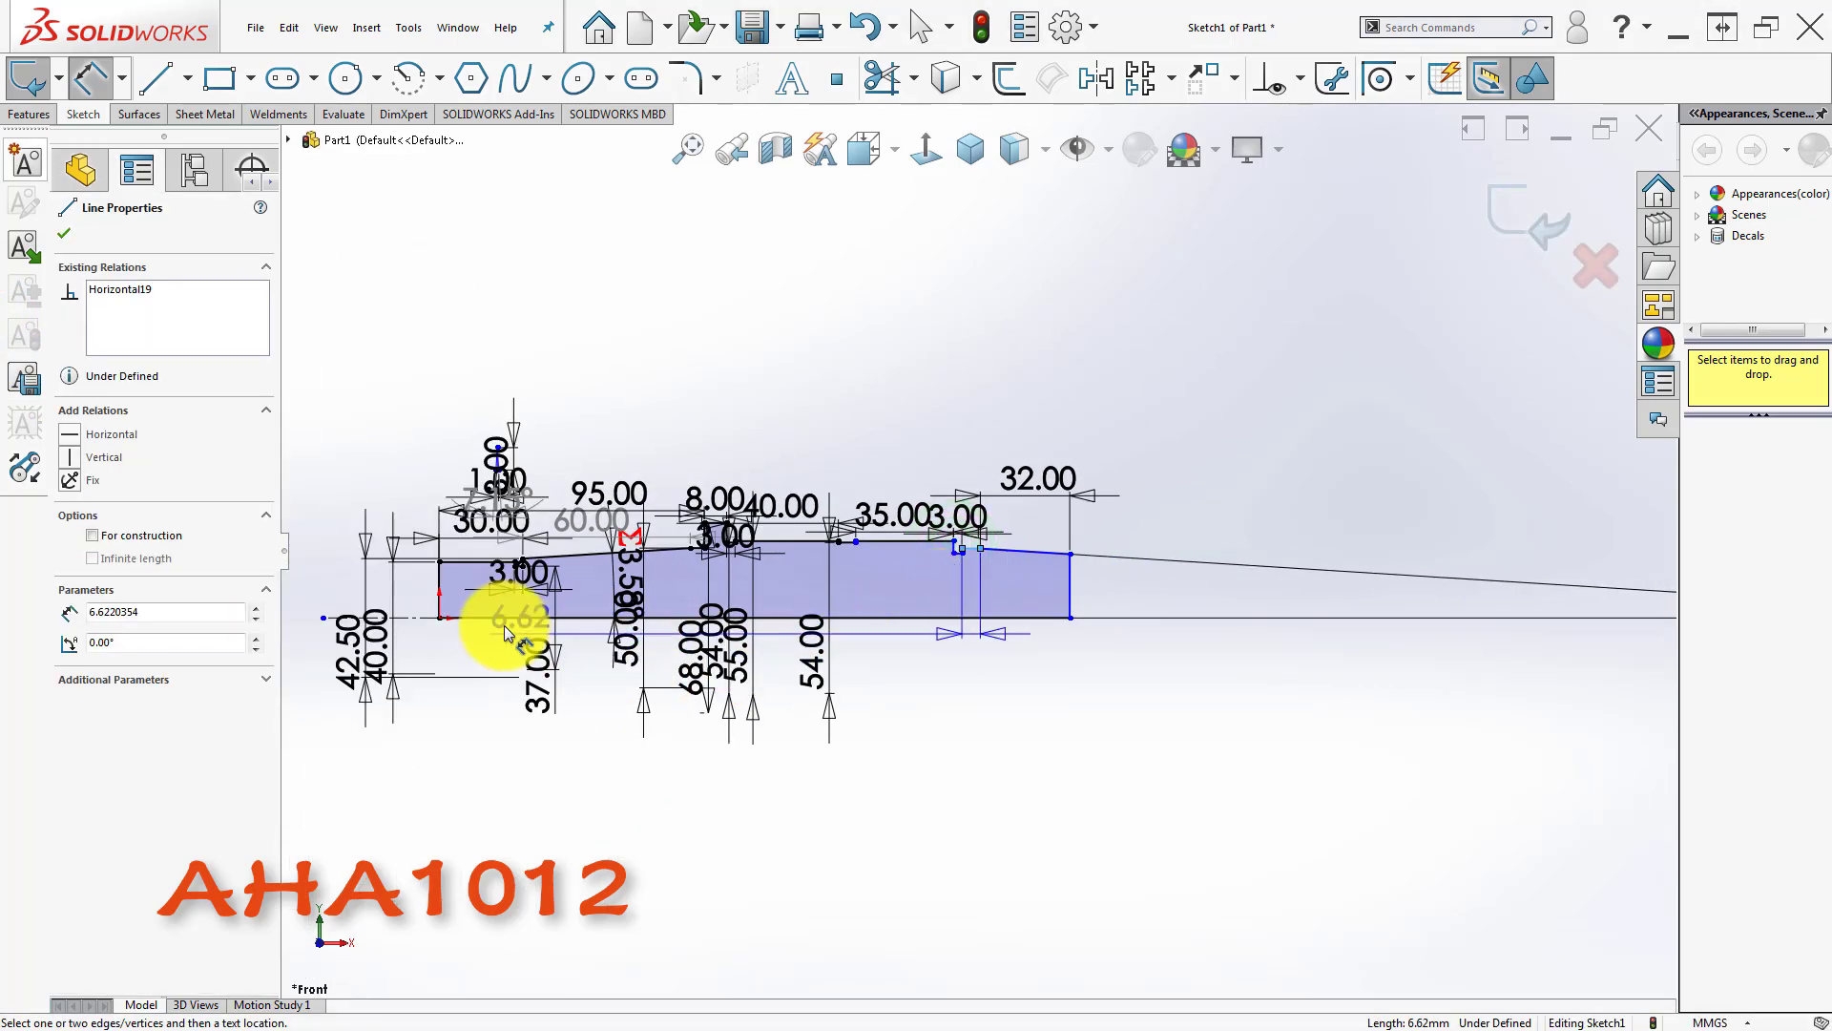
pyautogui.scroll(-2, 477, 611)
pyautogui.click(441, 601)
pyautogui.scroll(-3, 1440, 736)
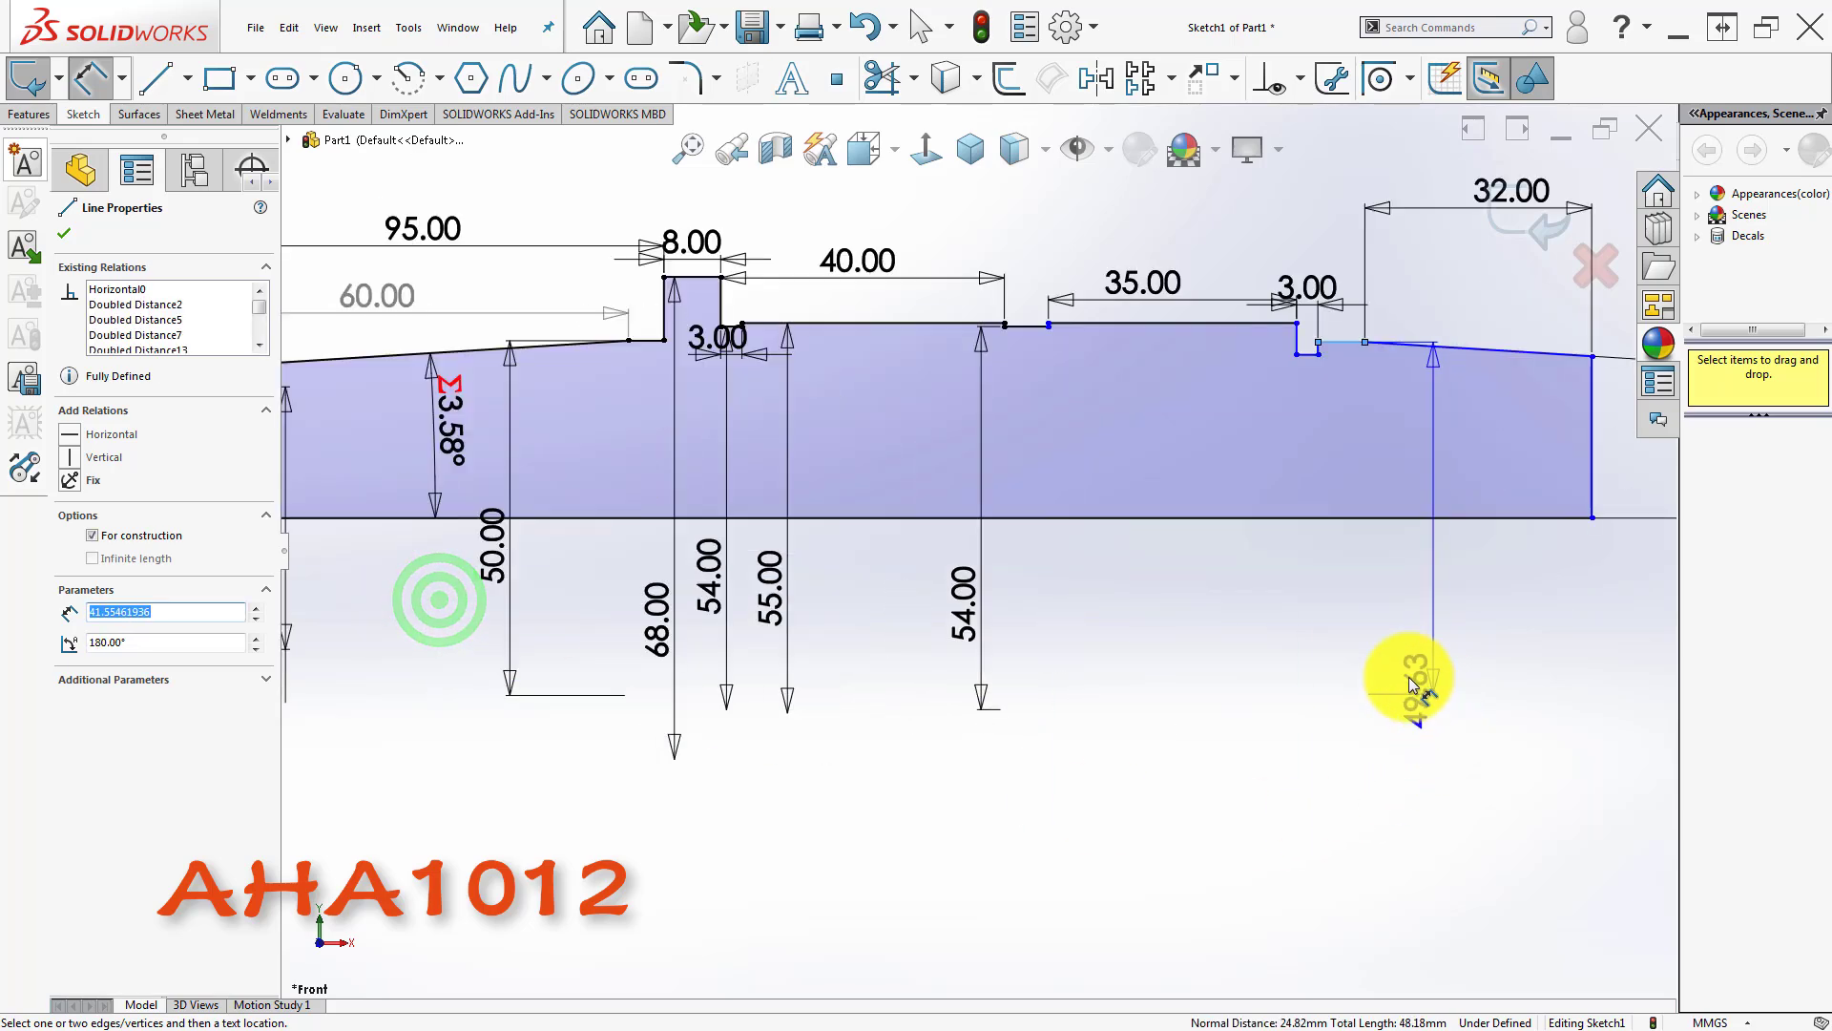
pyautogui.click(1348, 665)
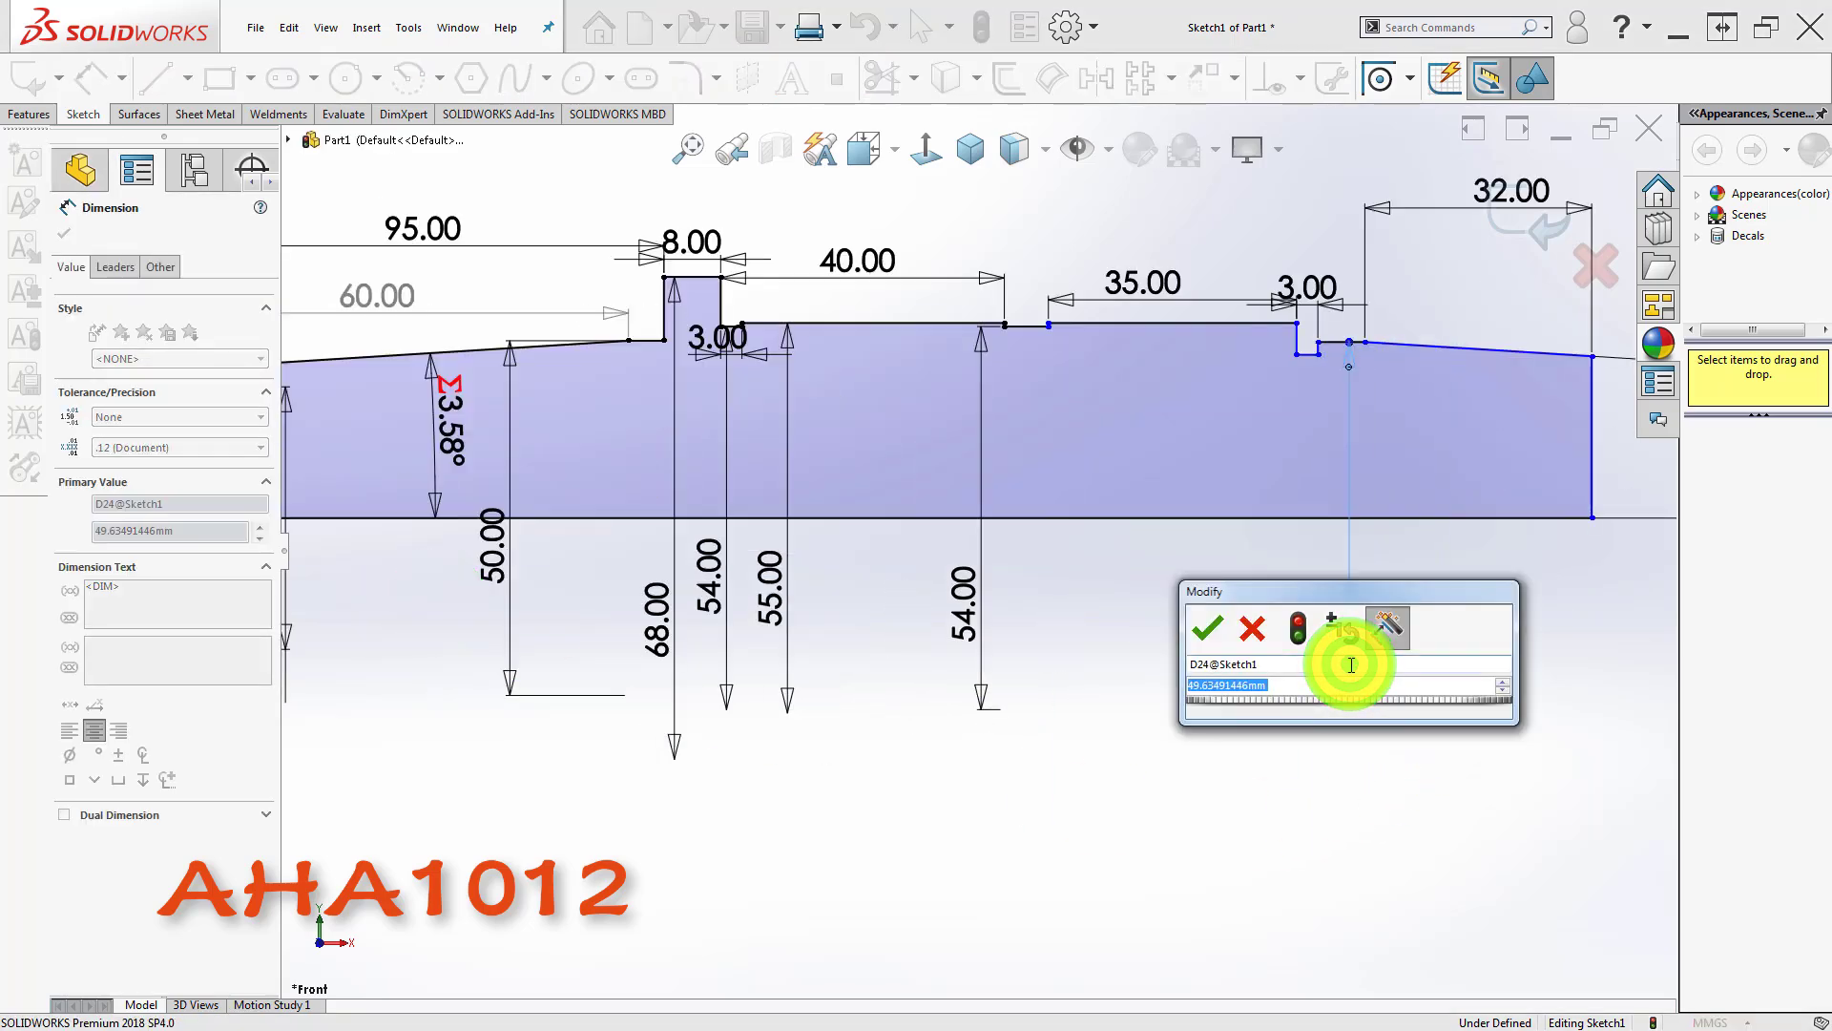
pyautogui.write('50')
pyautogui.press('Return')
pyautogui.click(1038, 650)
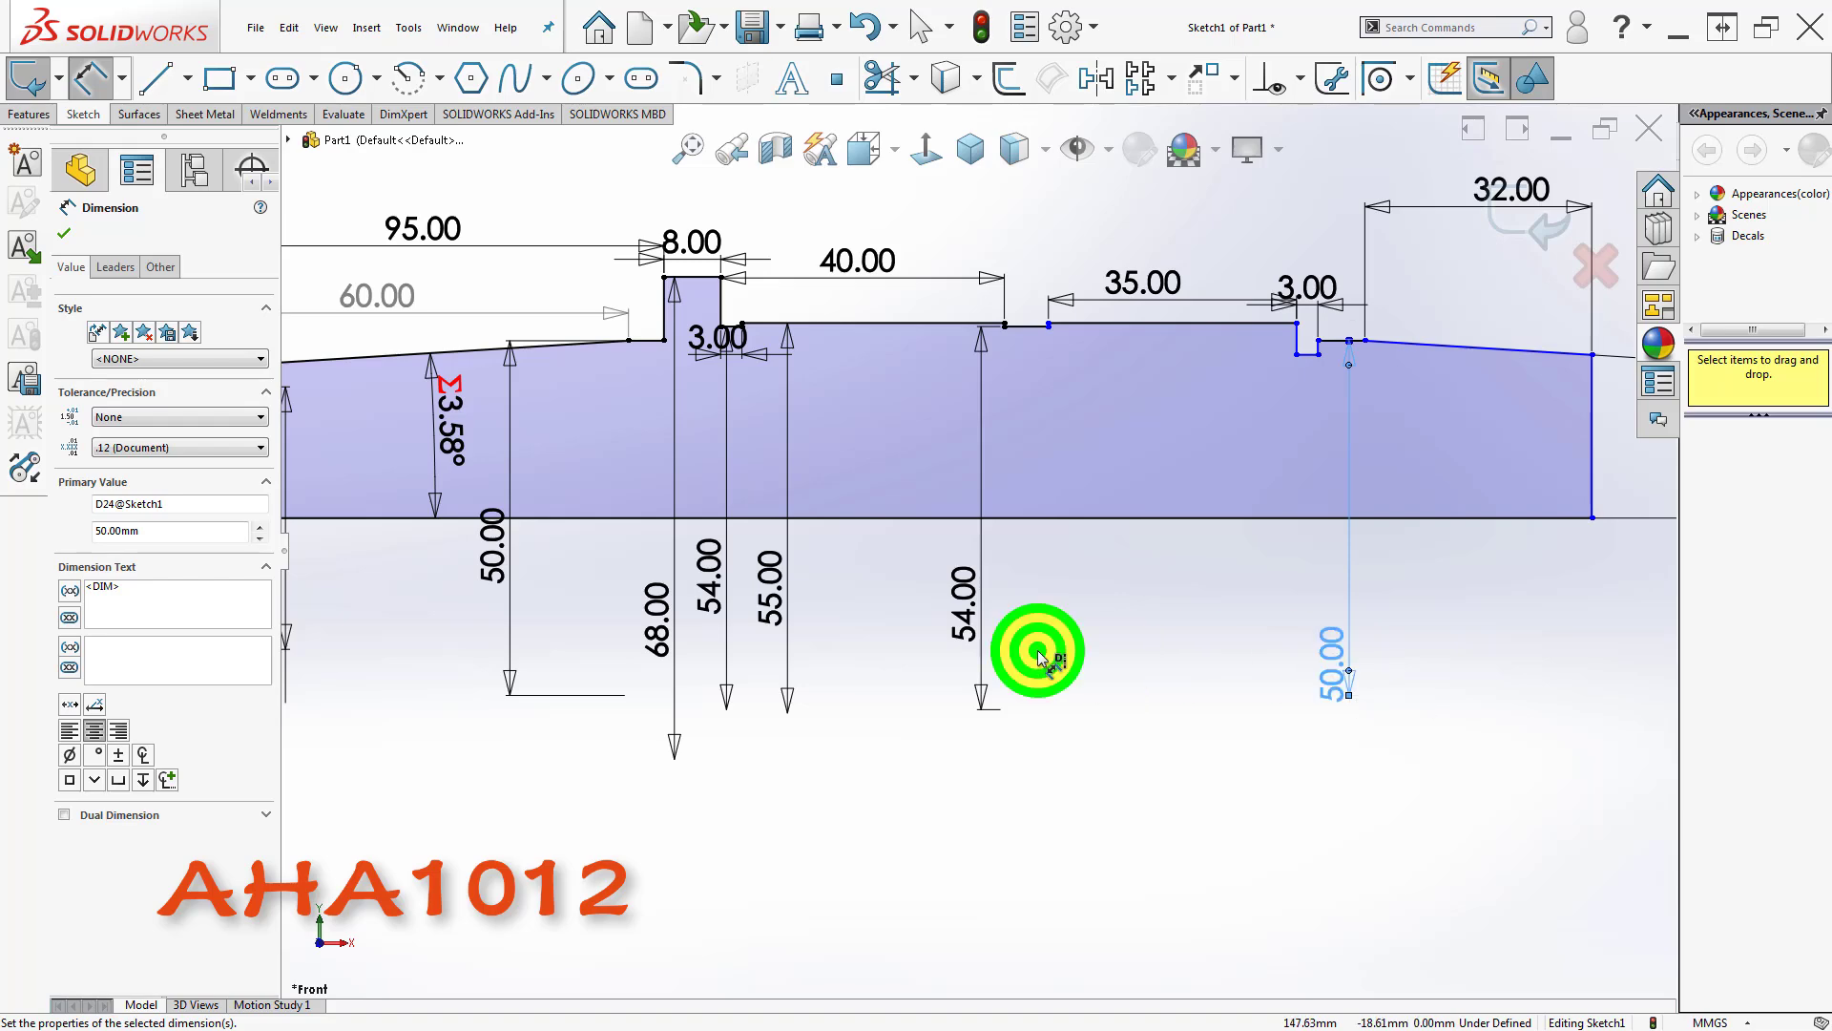
# - Dimension the diameter of the deeper groove's floor, across the centerline, as 46 mm
pyautogui.scroll(-5, 1317, 376)
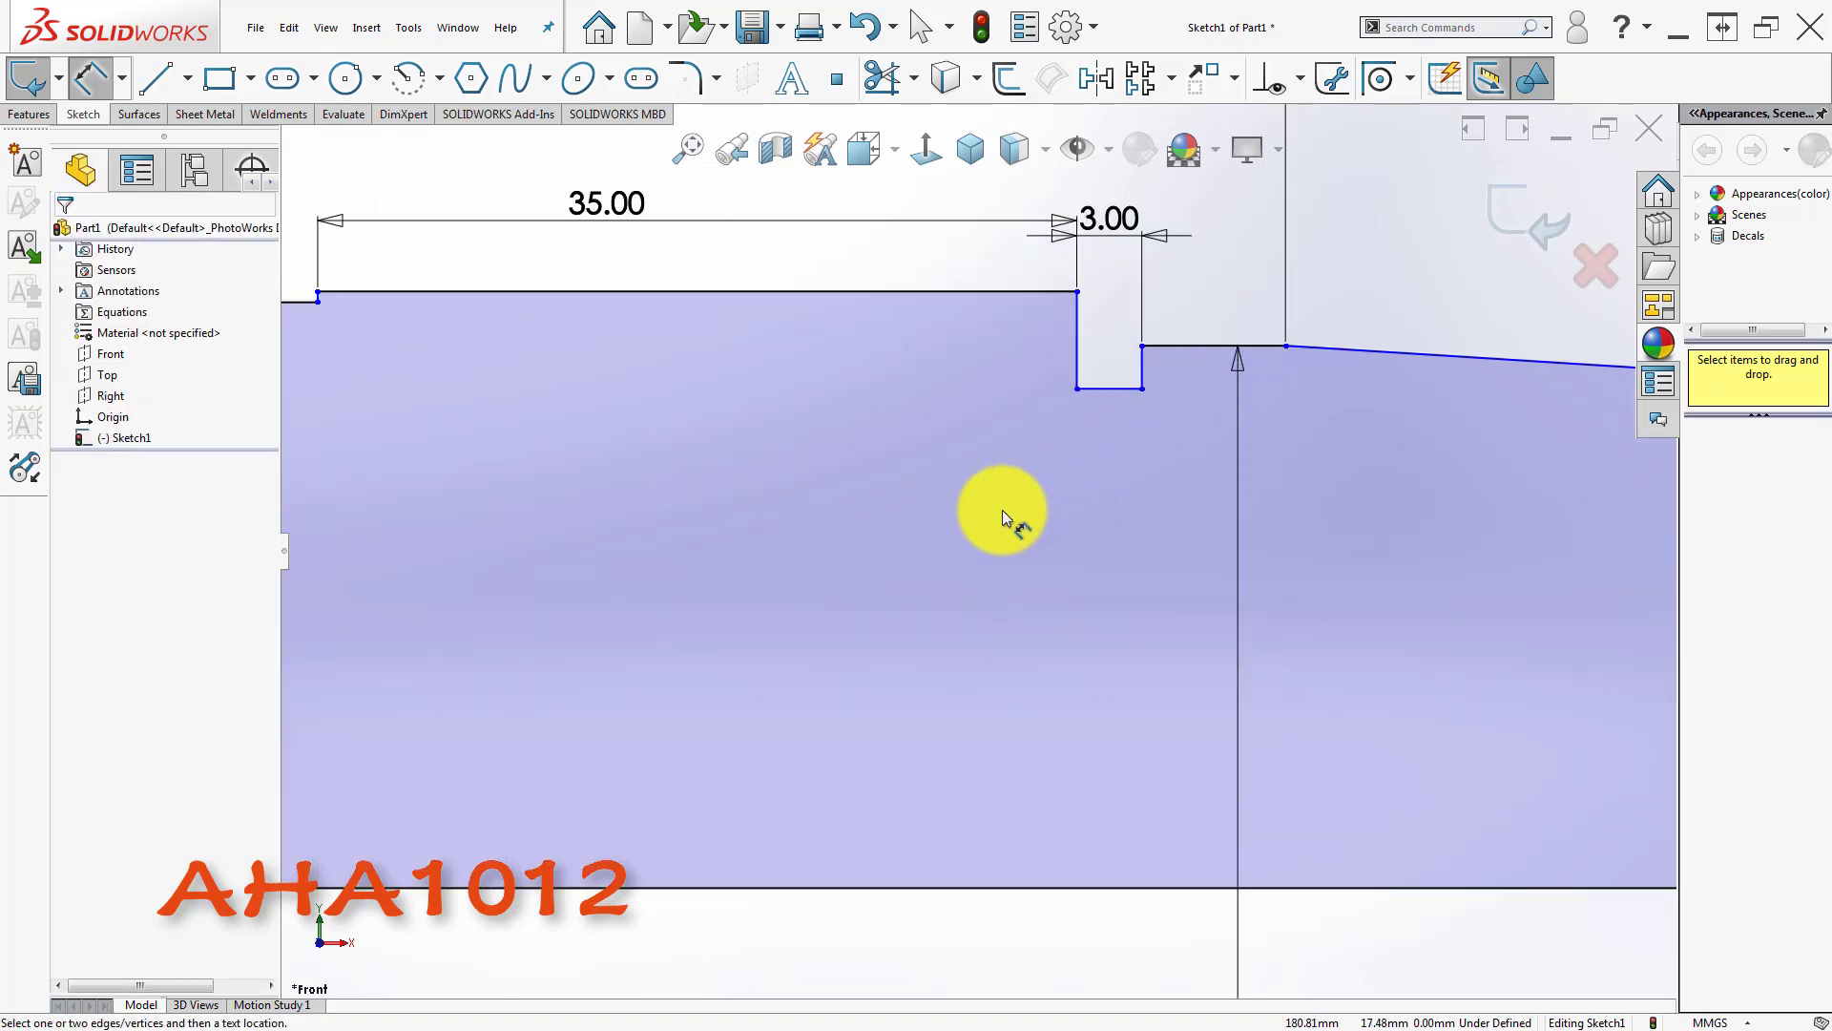
pyautogui.click(1103, 389)
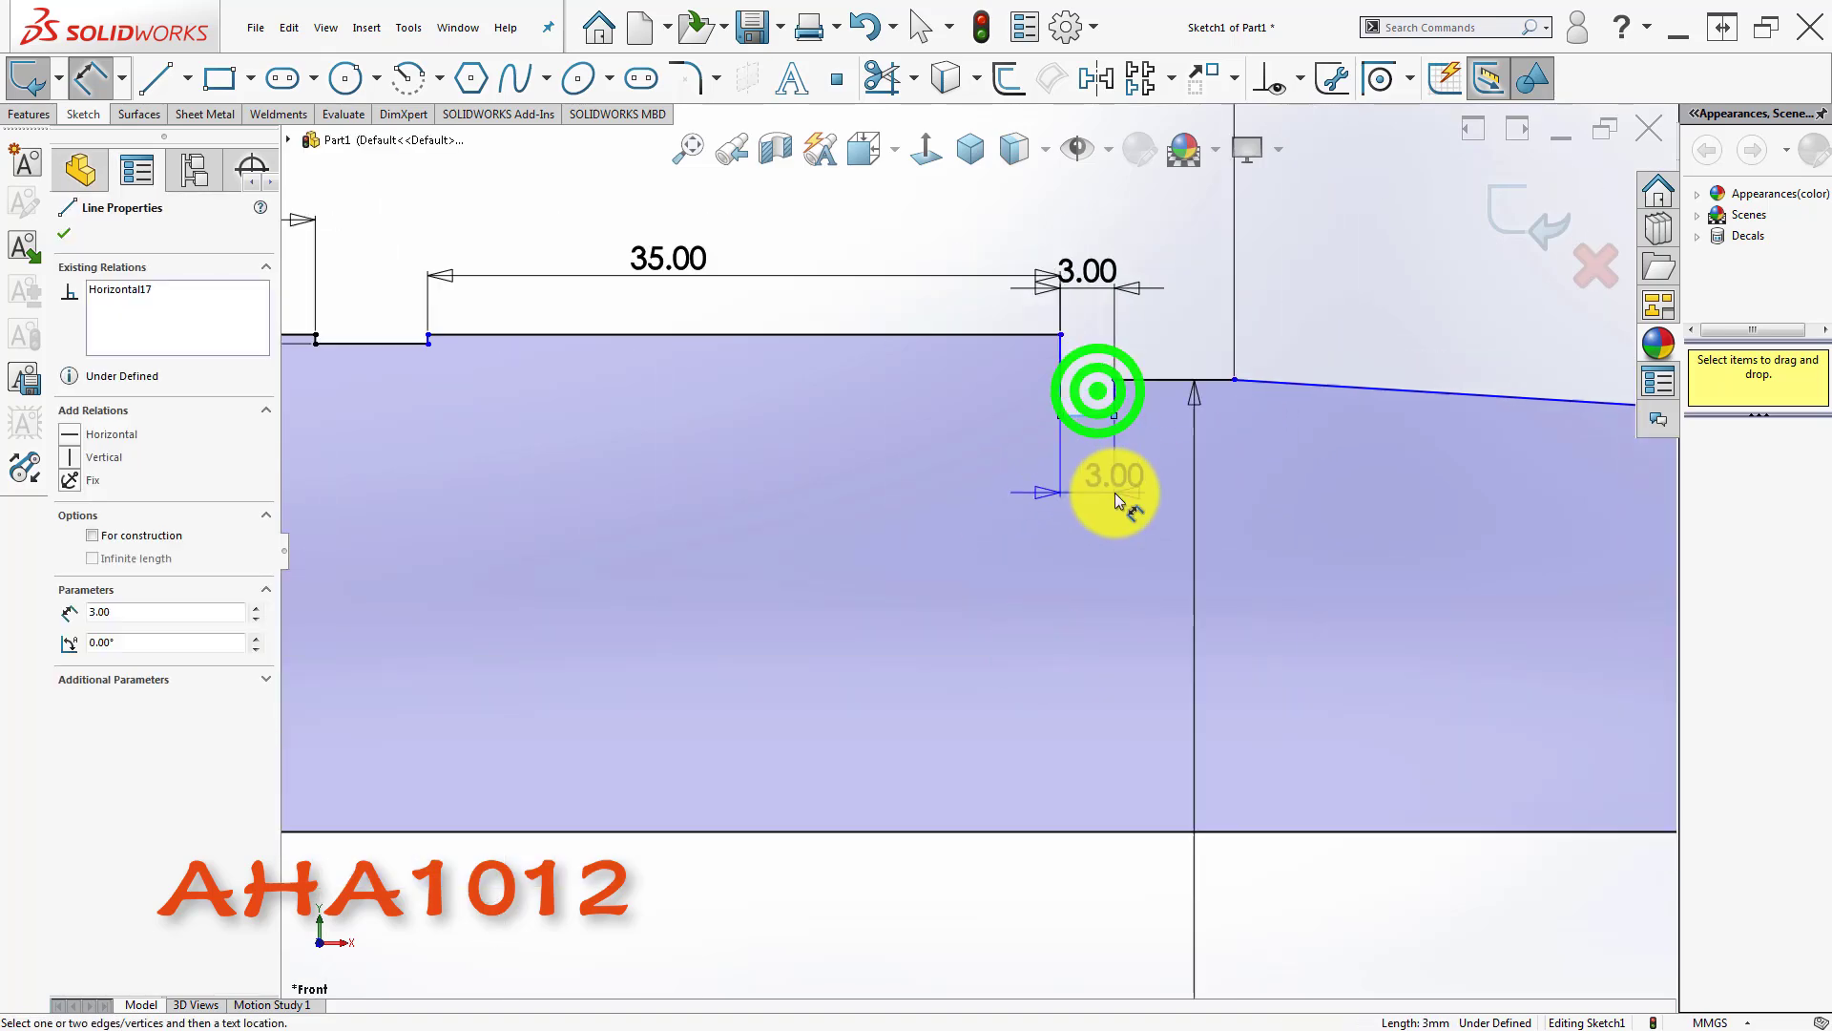
pyautogui.scroll(5, 1115, 492)
pyautogui.scroll(4, 409, 592)
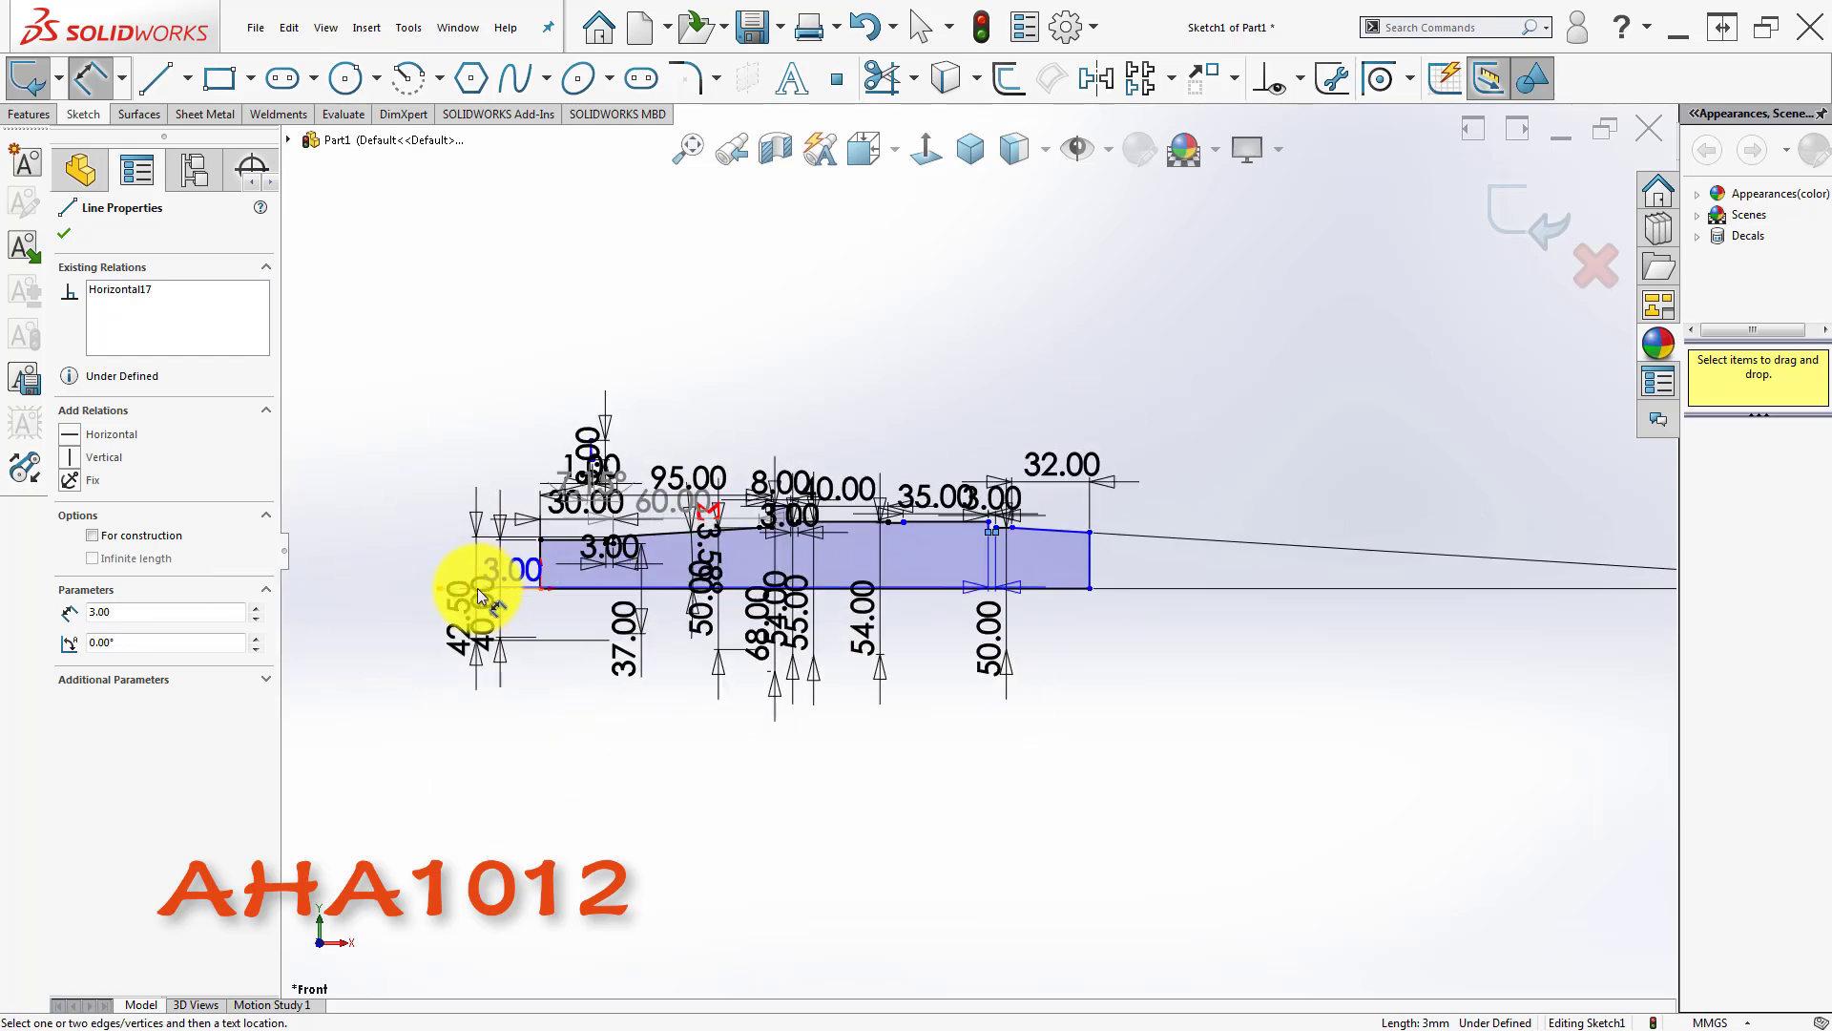
pyautogui.scroll(-3, 642, 581)
pyautogui.click(633, 585)
pyautogui.scroll(-5, 1492, 554)
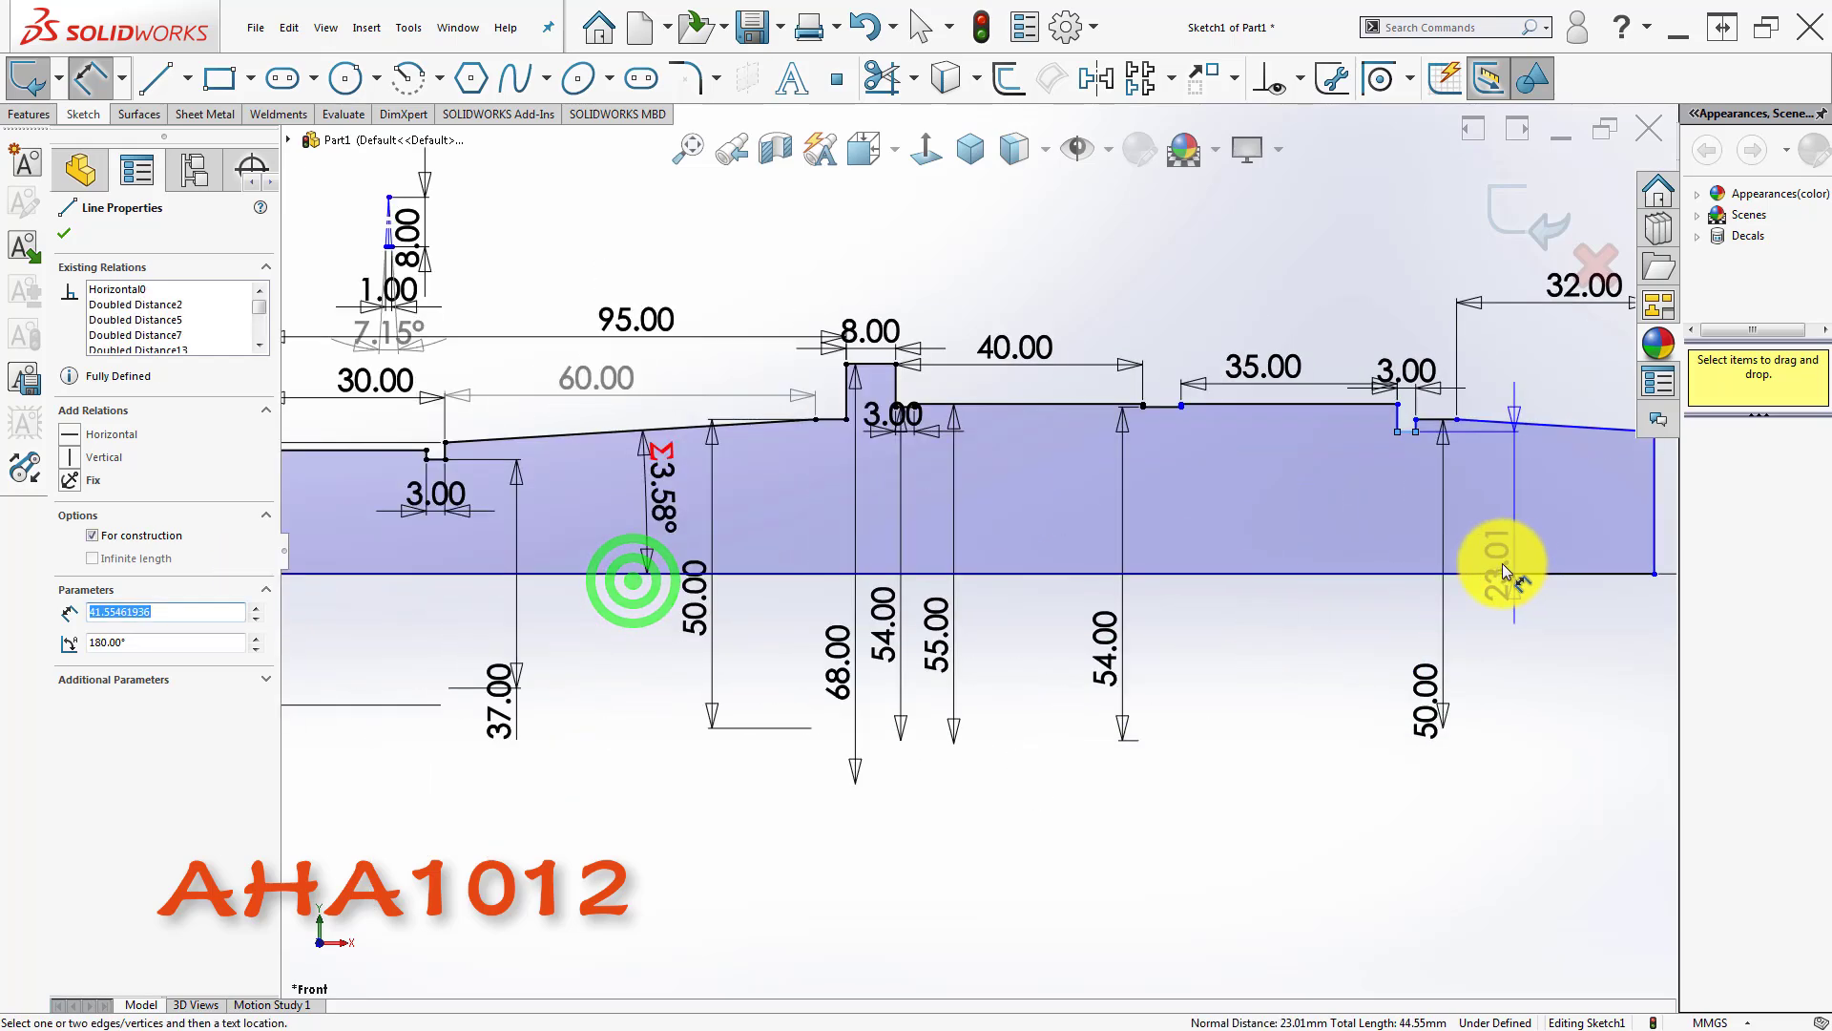
pyautogui.click(1309, 632)
pyautogui.write('46')
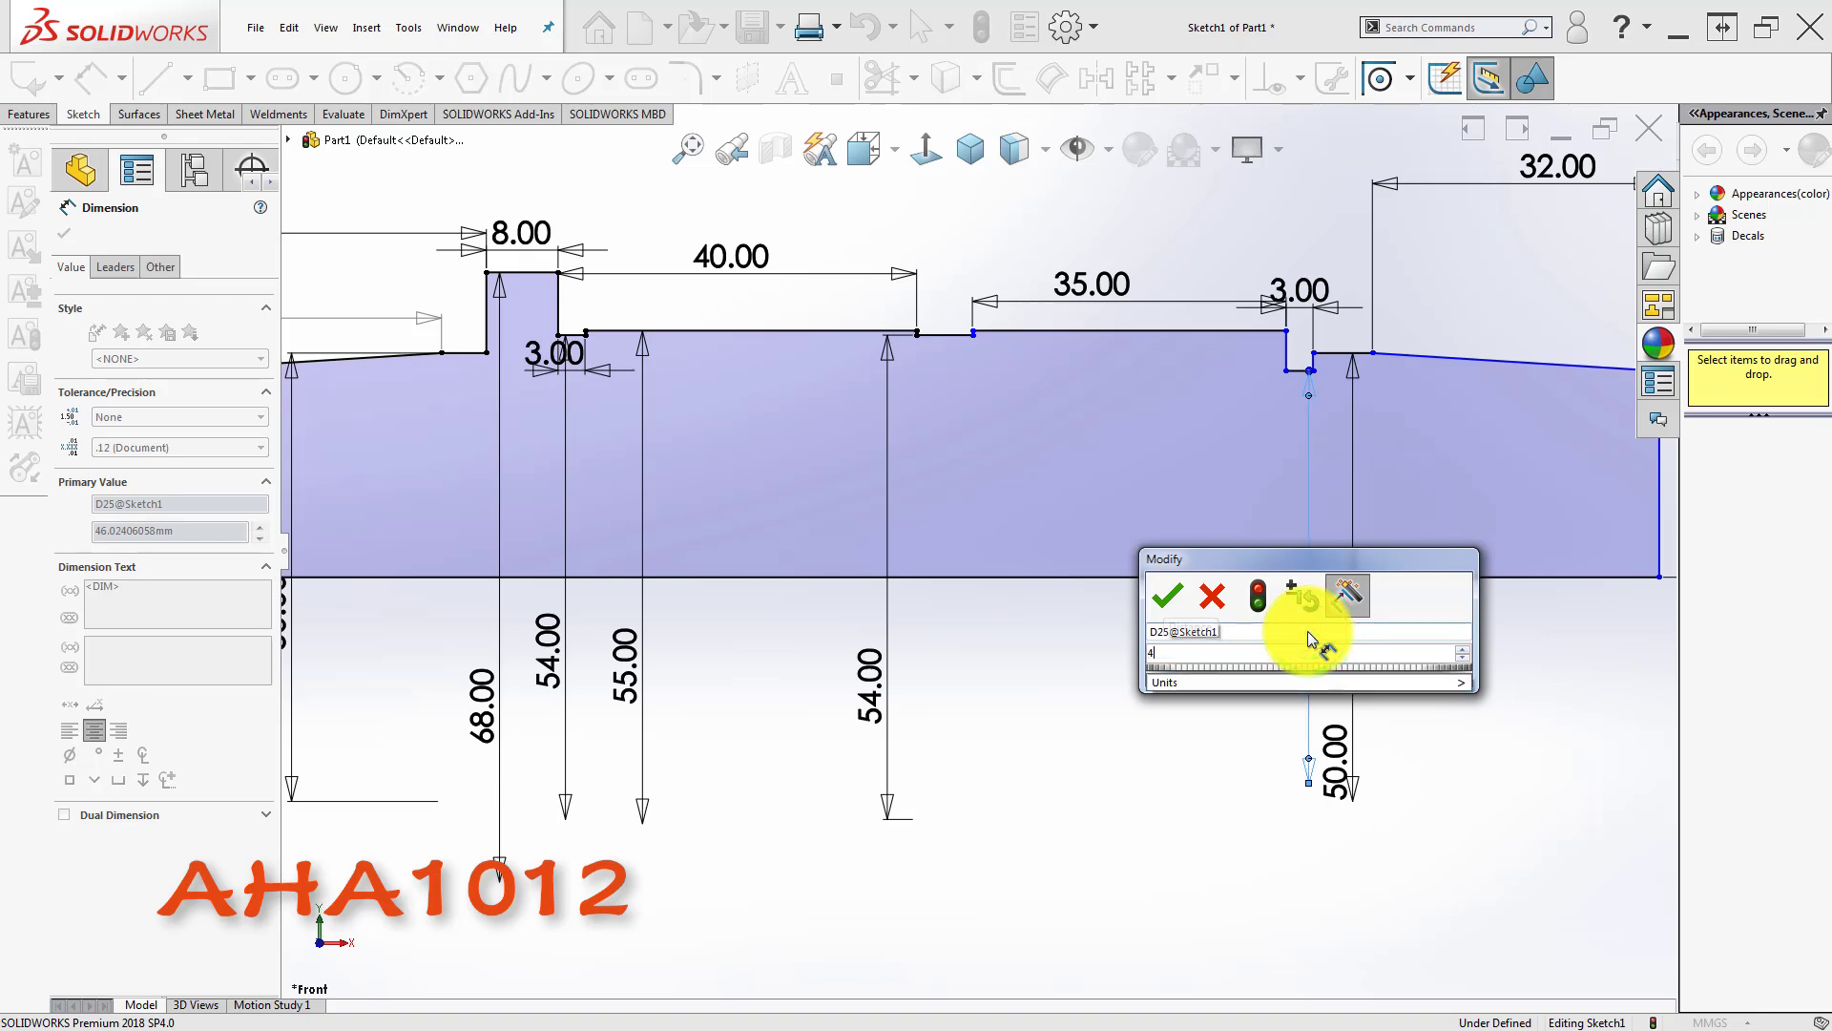
pyautogui.press('Return')
pyautogui.click(1183, 717)
# - Dimension the distance from the collar's far face to the near wall of the deeper groove as 114 mm
pyautogui.scroll(3, 1527, 430)
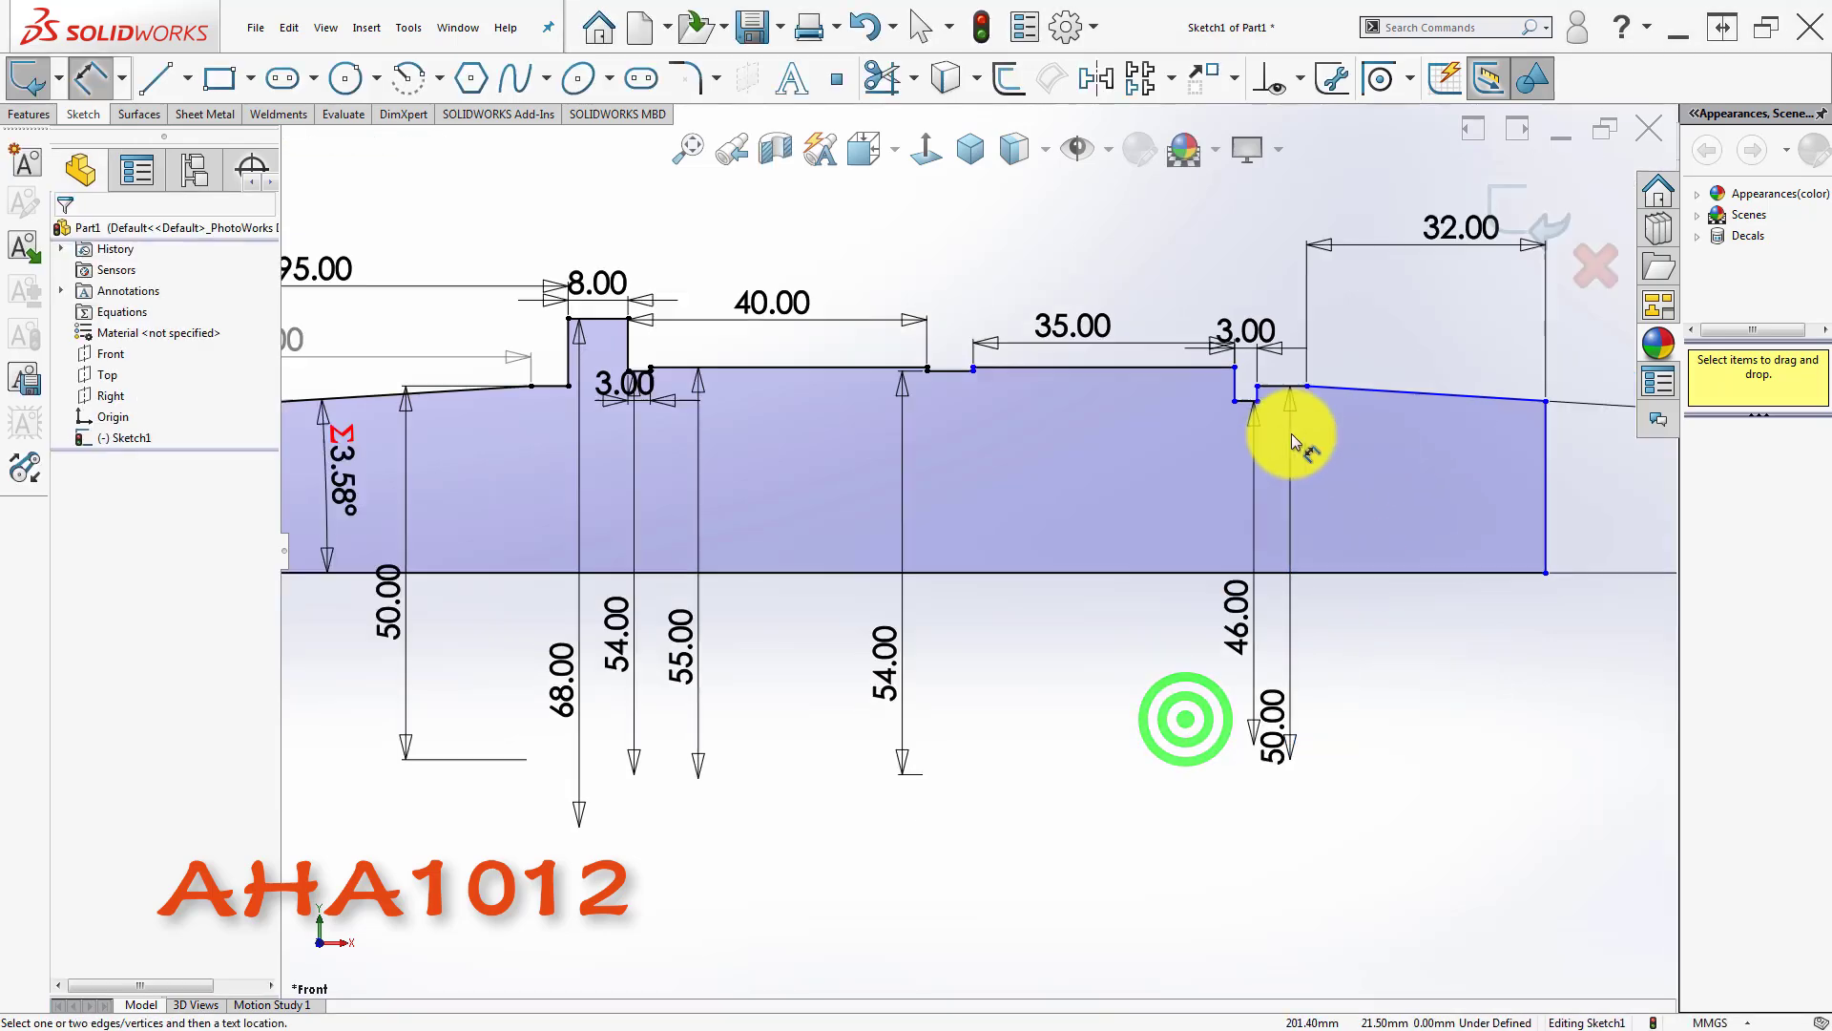
pyautogui.scroll(-5, 989, 462)
pyautogui.scroll(2, 859, 425)
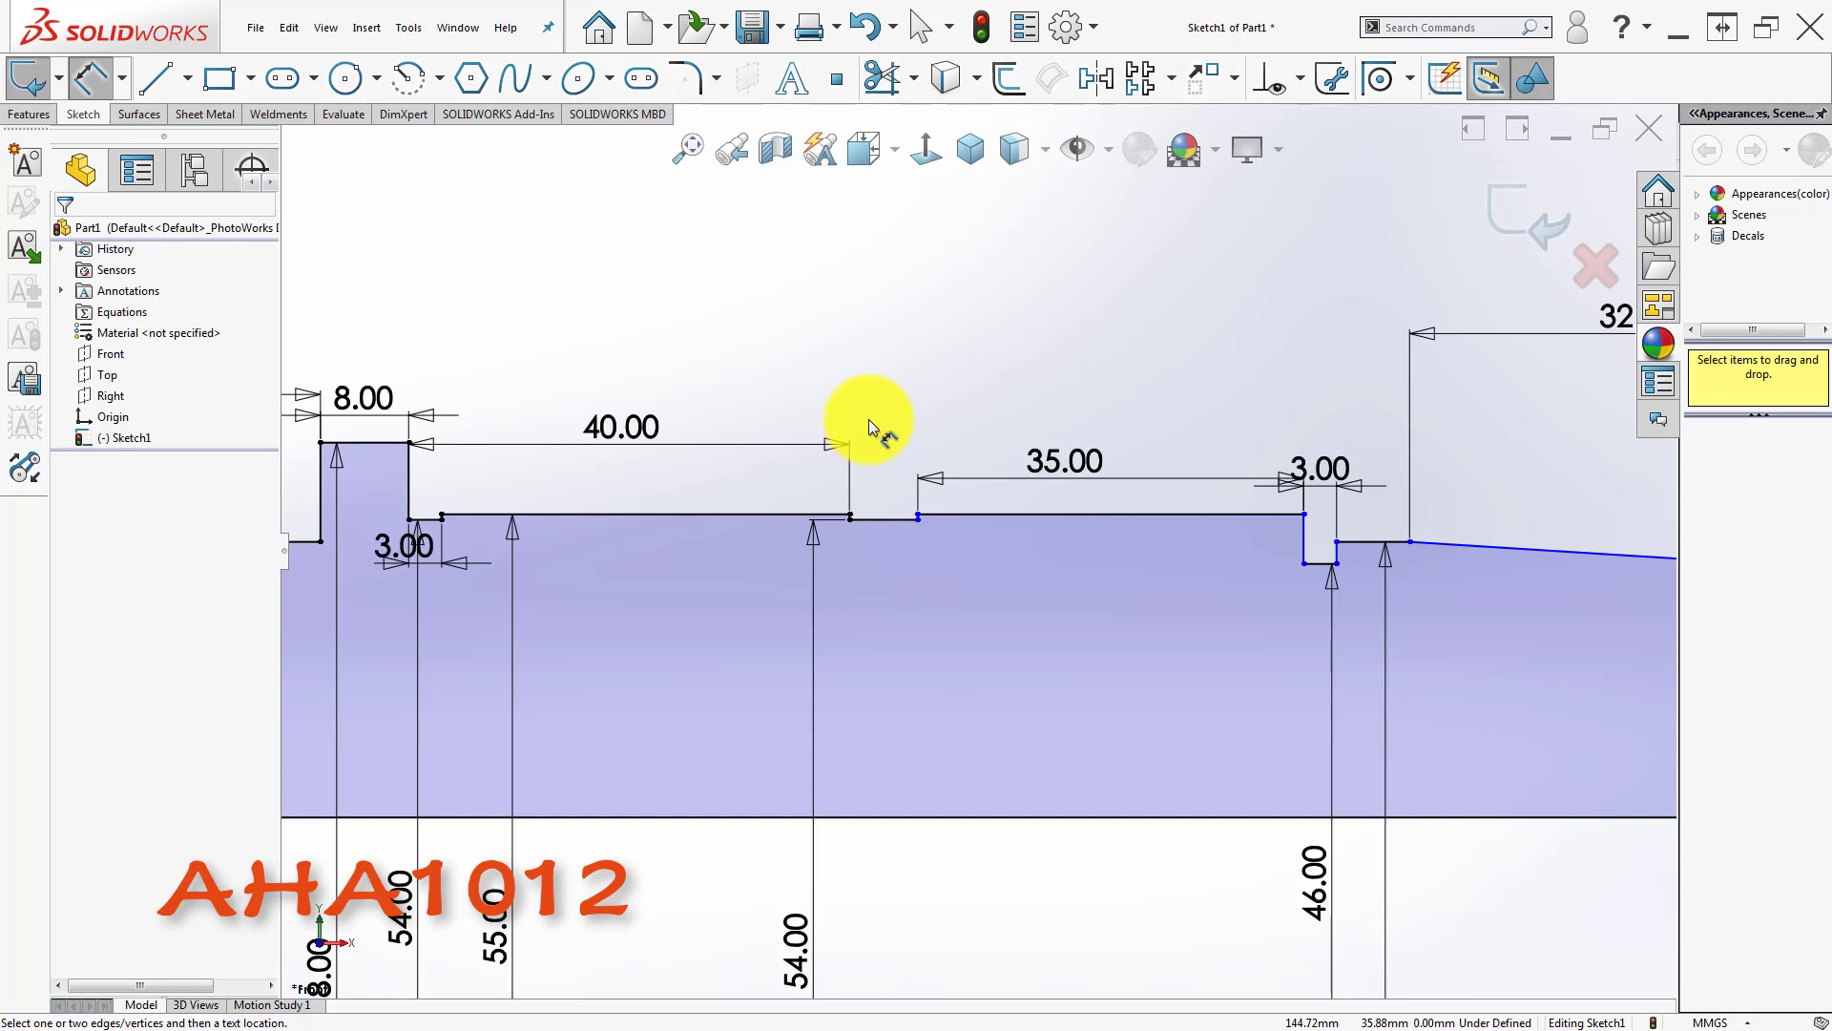
pyautogui.scroll(-3, 485, 478)
pyautogui.click(541, 448)
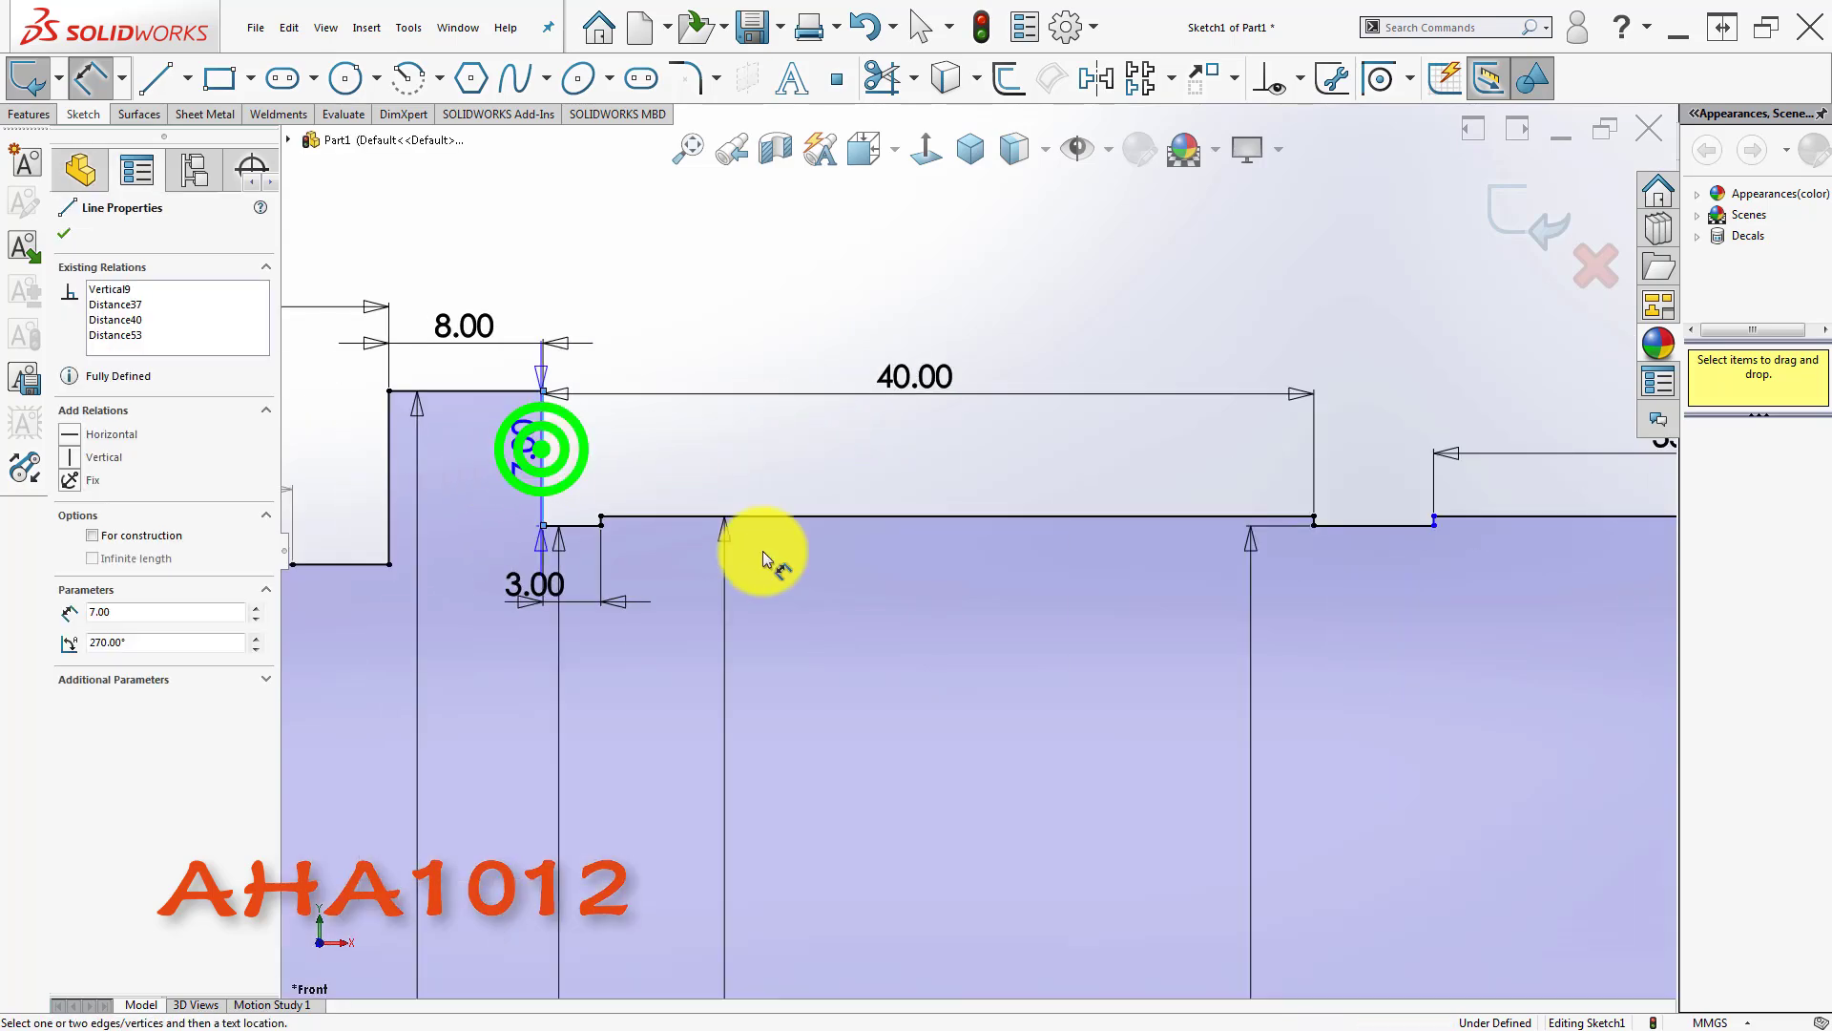
pyautogui.scroll(3, 1072, 580)
pyautogui.scroll(-3, 1434, 558)
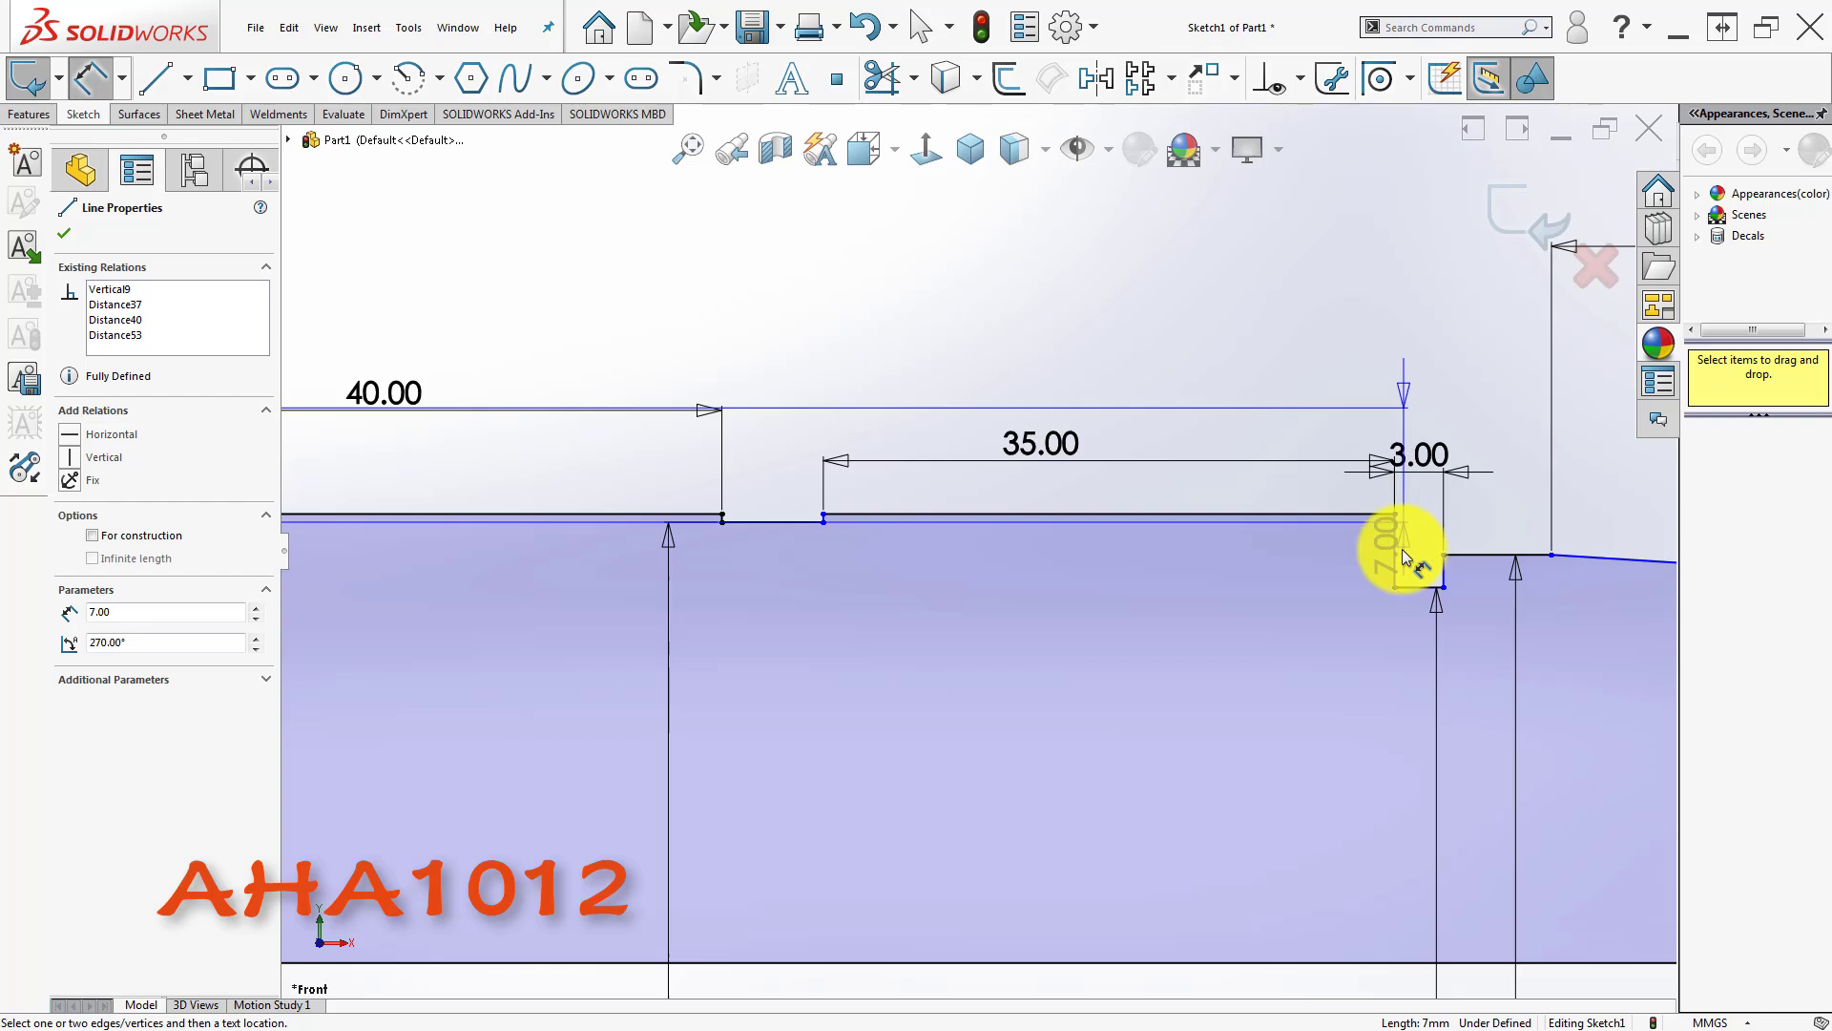
pyautogui.click(1396, 553)
pyautogui.scroll(2, 1160, 562)
pyautogui.click(905, 404)
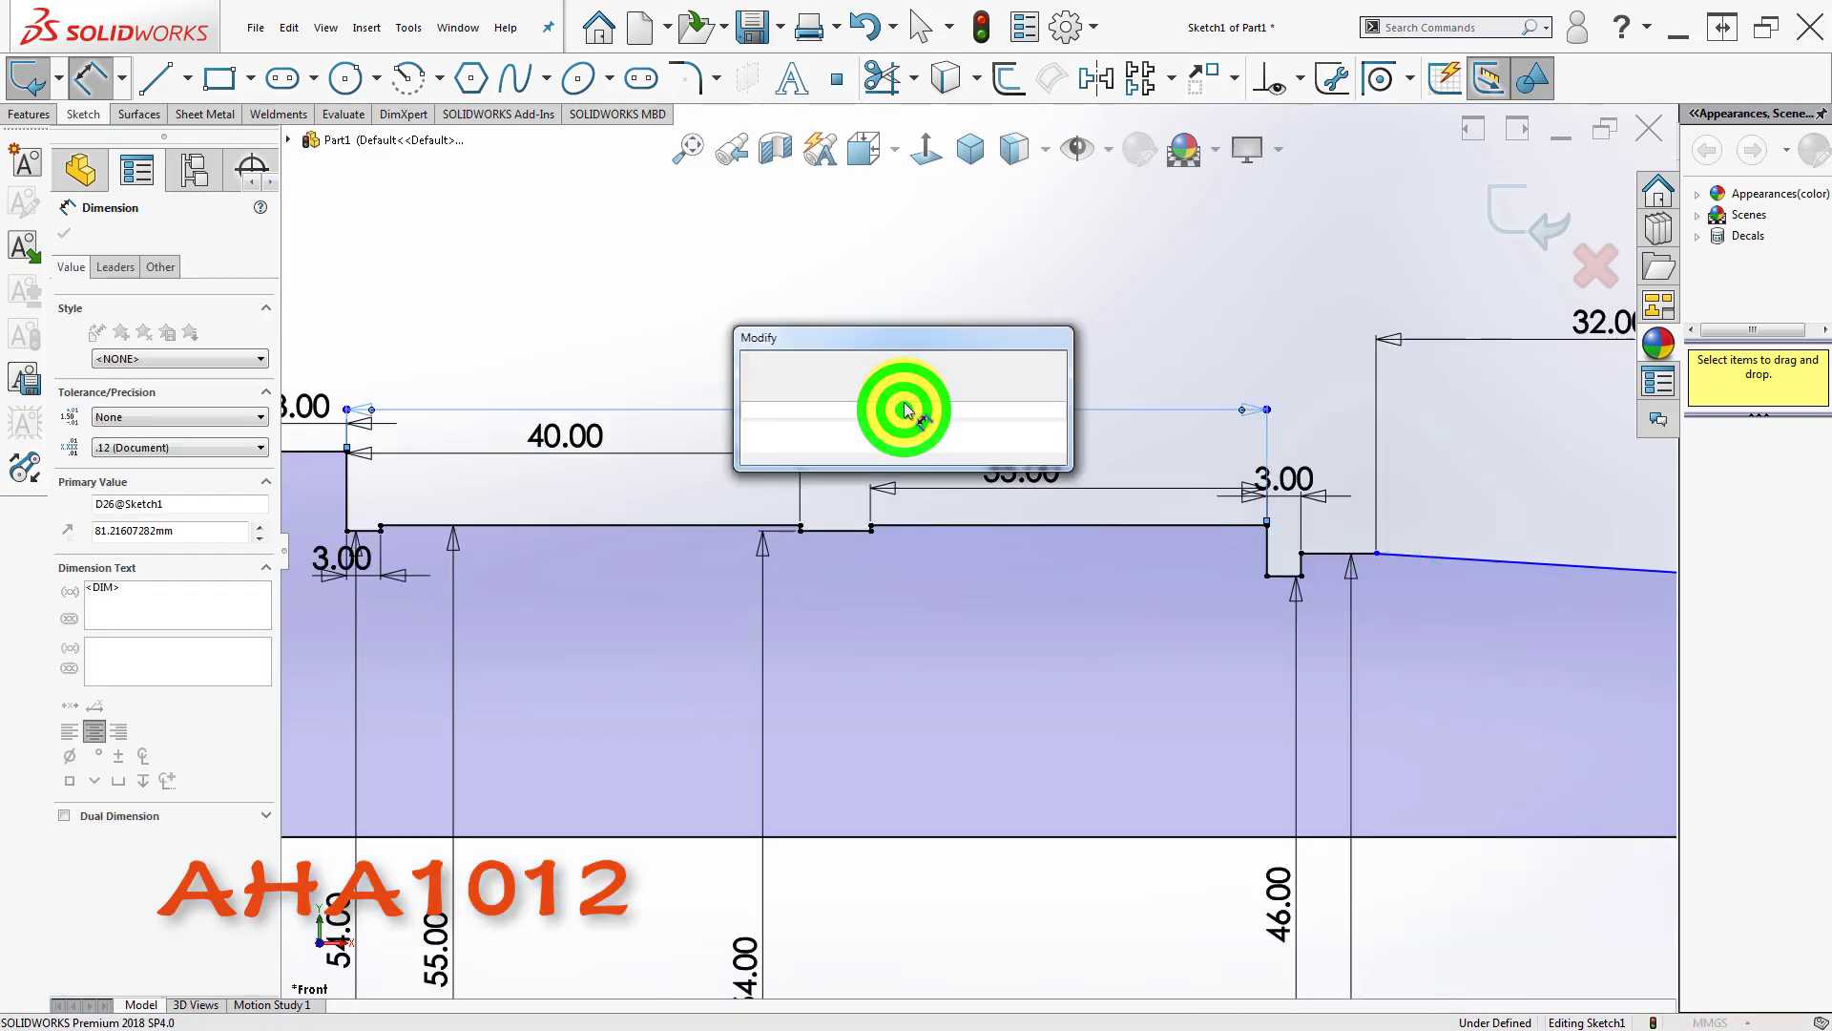
pyautogui.write('114')
pyautogui.press('Return')
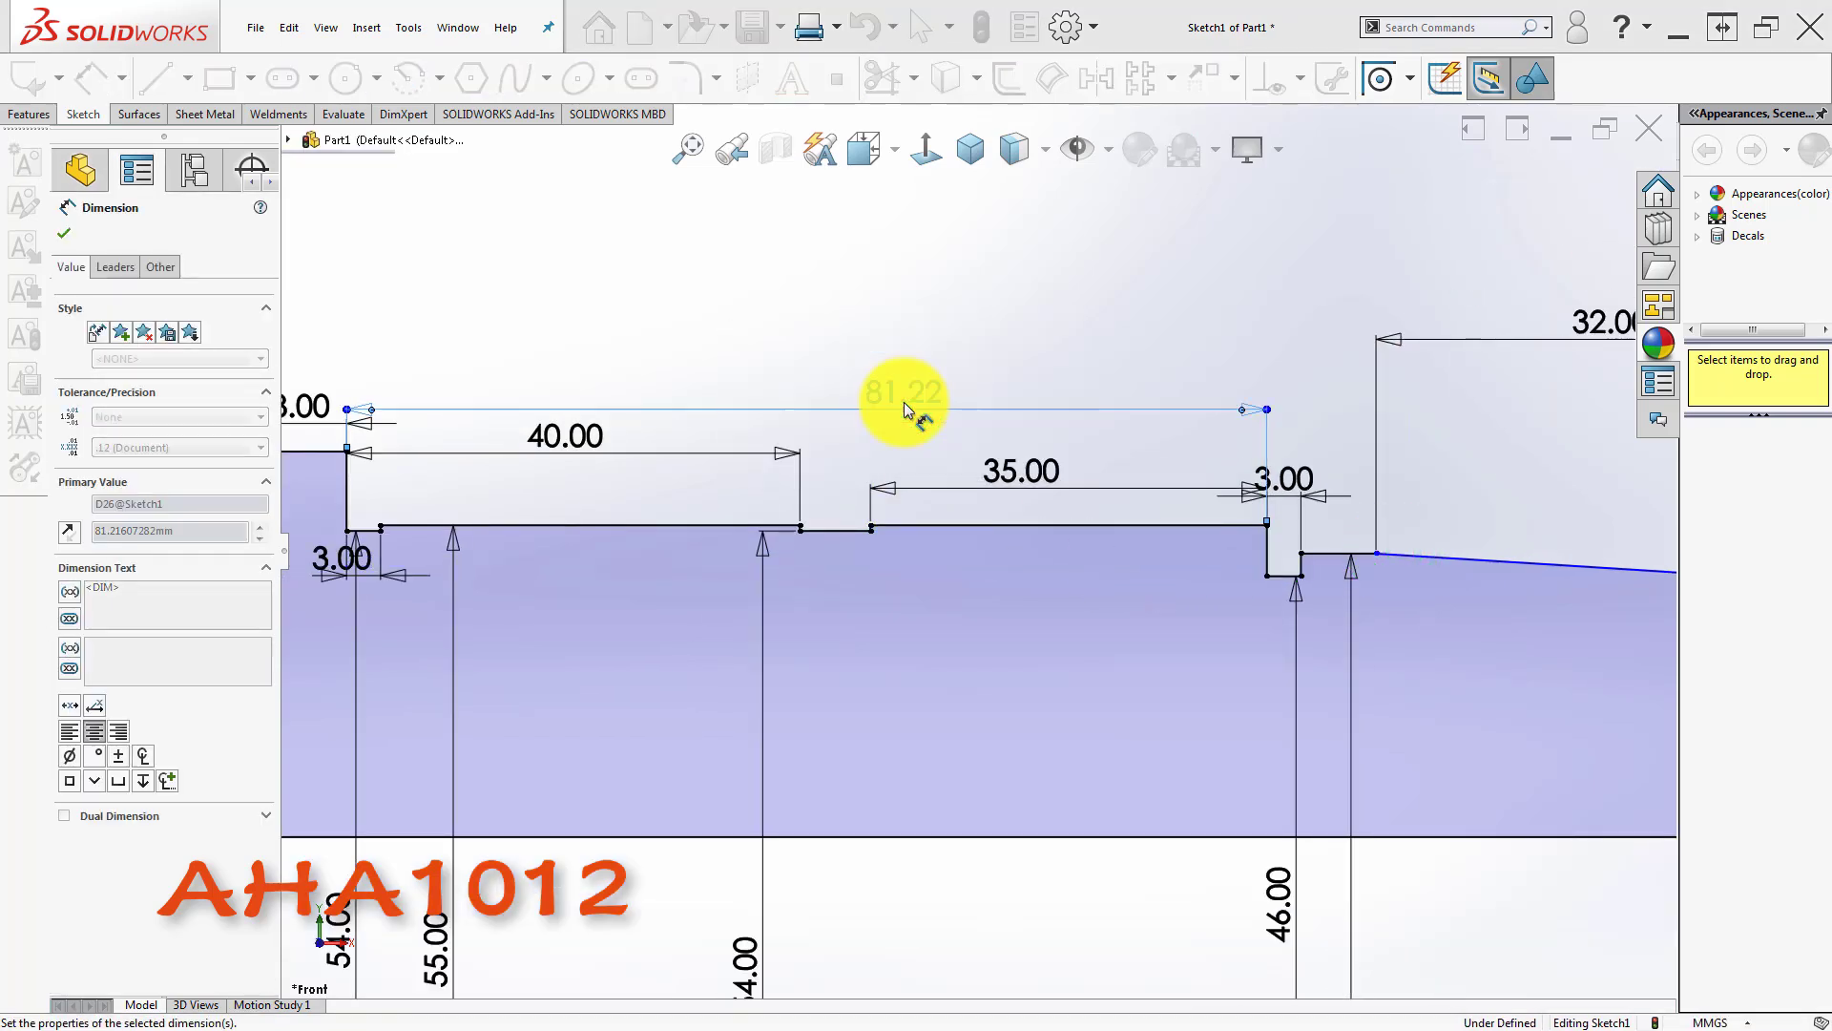
pyautogui.press('Escape')
# - Move the end taper's start point back beyond the deeper groove so the profile no longer overlaps itself
pyautogui.scroll(3, 1355, 488)
pyautogui.scroll(-3, 1353, 485)
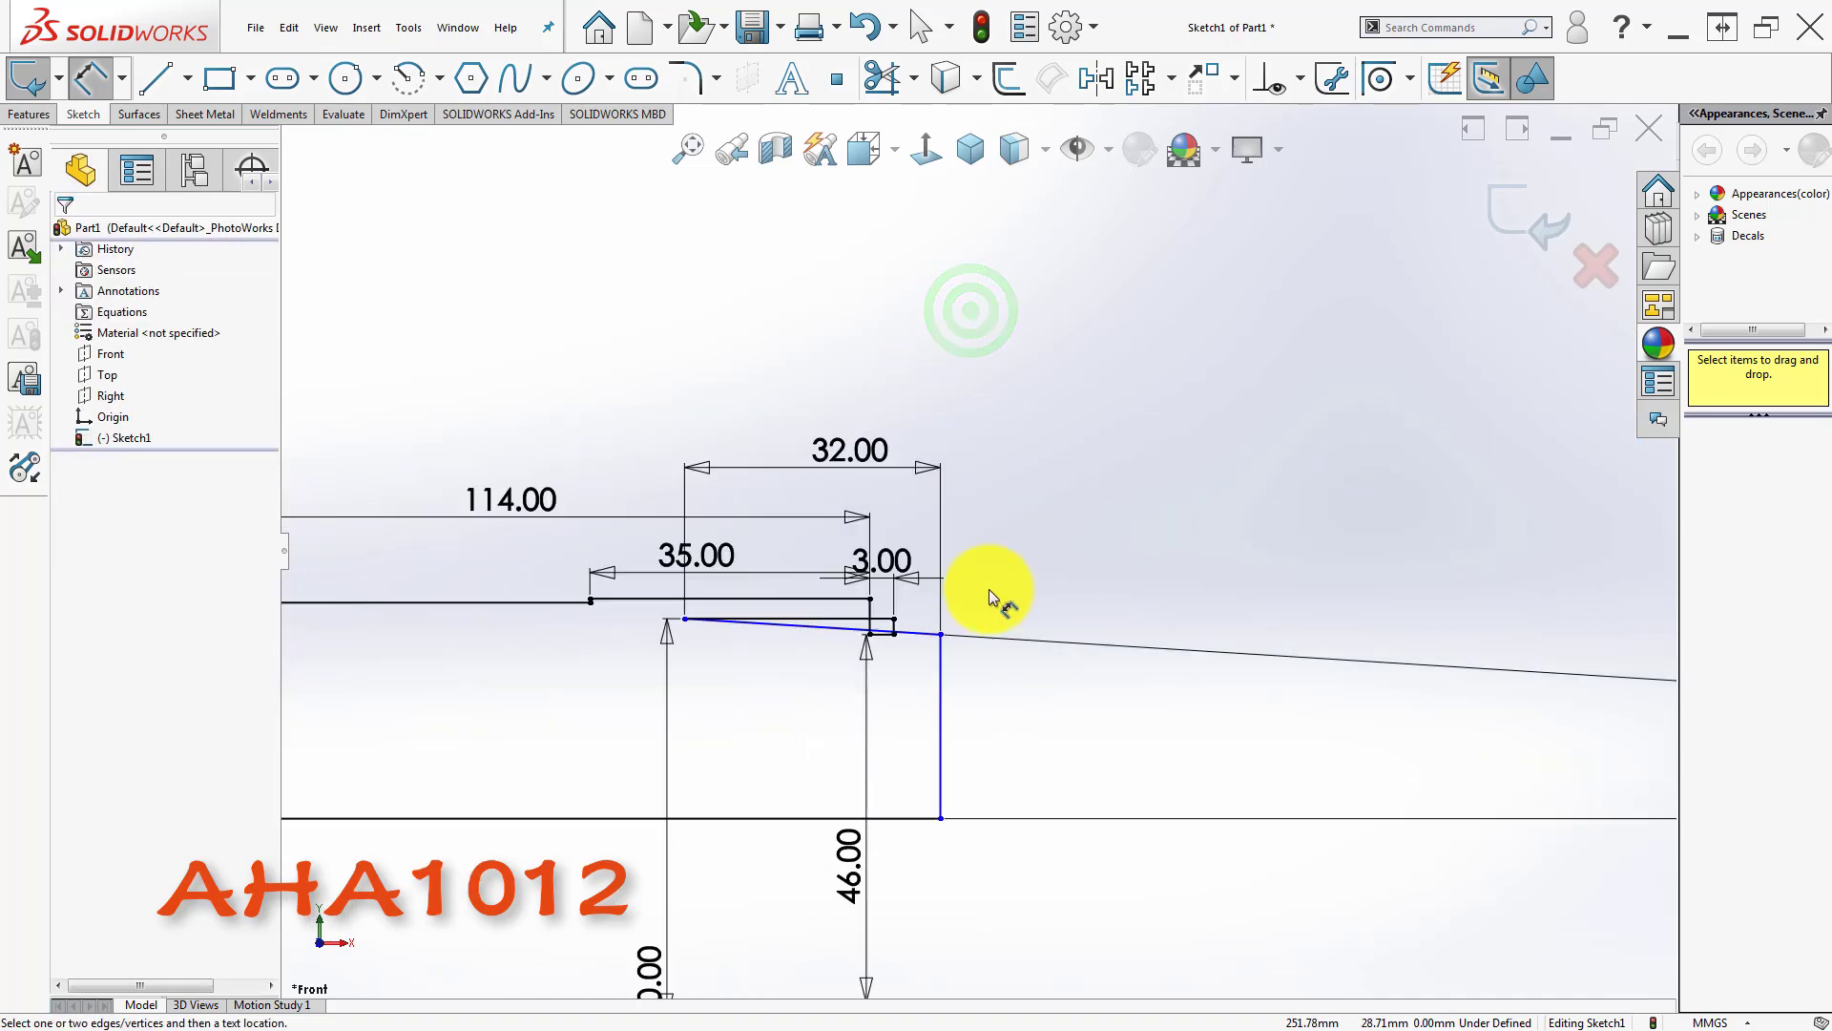
pyautogui.press('Escape')
pyautogui.moveTo(685, 624); pyautogui.dragTo(1001, 667)
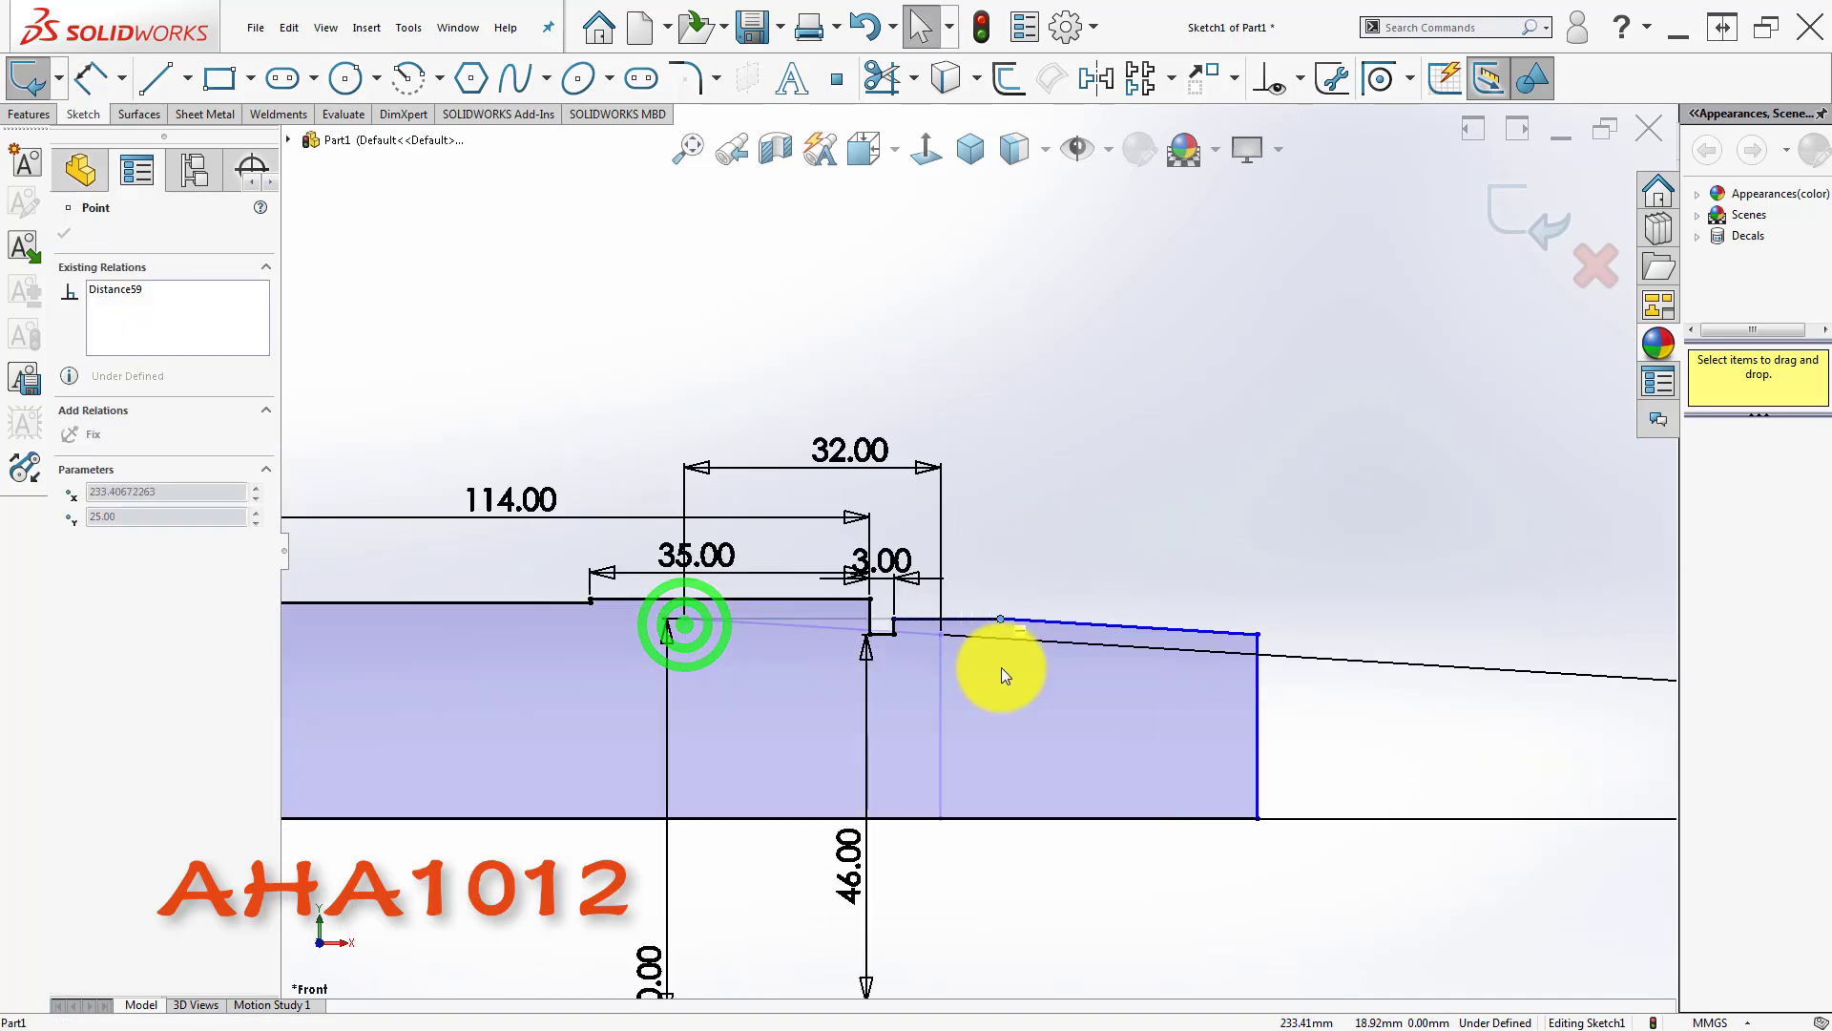
pyautogui.click(1365, 599)
pyautogui.scroll(3, 1250, 628)
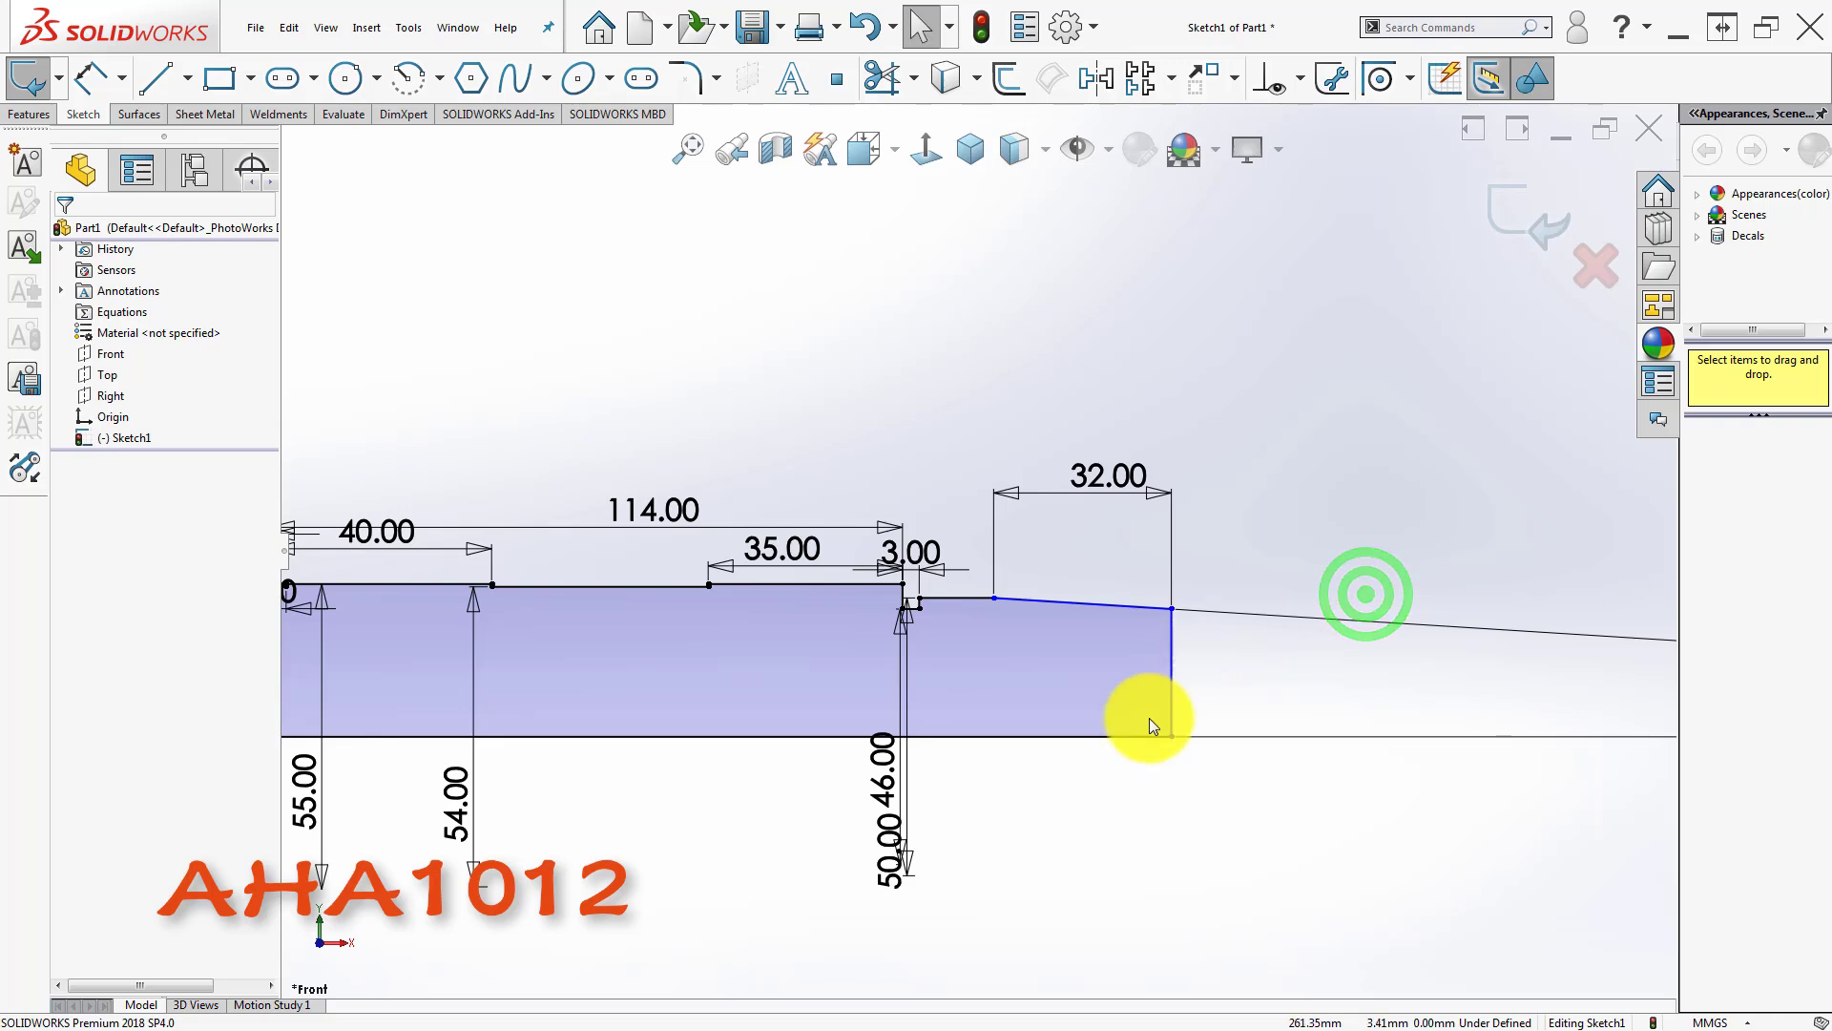
pyautogui.scroll(-3, 1150, 718)
pyautogui.click(1076, 859)
# - Dimension the shaft's overall length between its two vertical end edges as 280 mm
pyautogui.press('d')
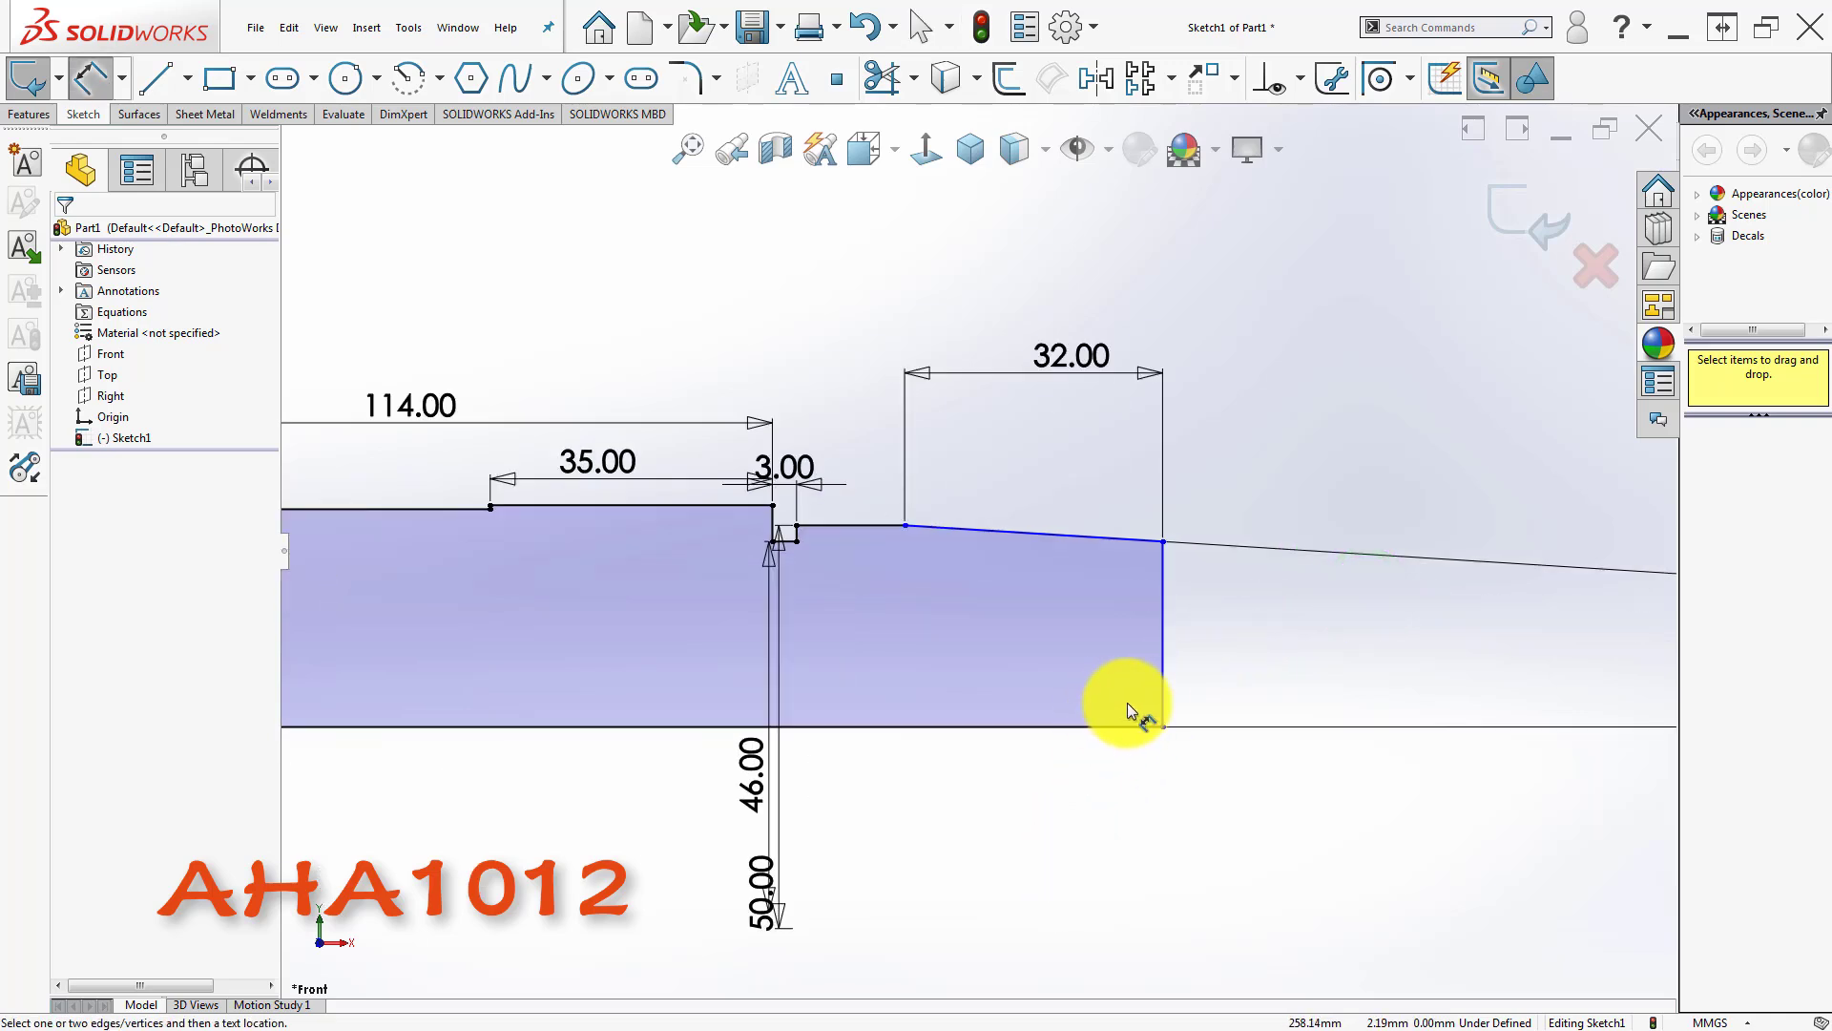
pyautogui.click(1166, 606)
pyautogui.scroll(8, 1030, 709)
pyautogui.scroll(-3, 601, 605)
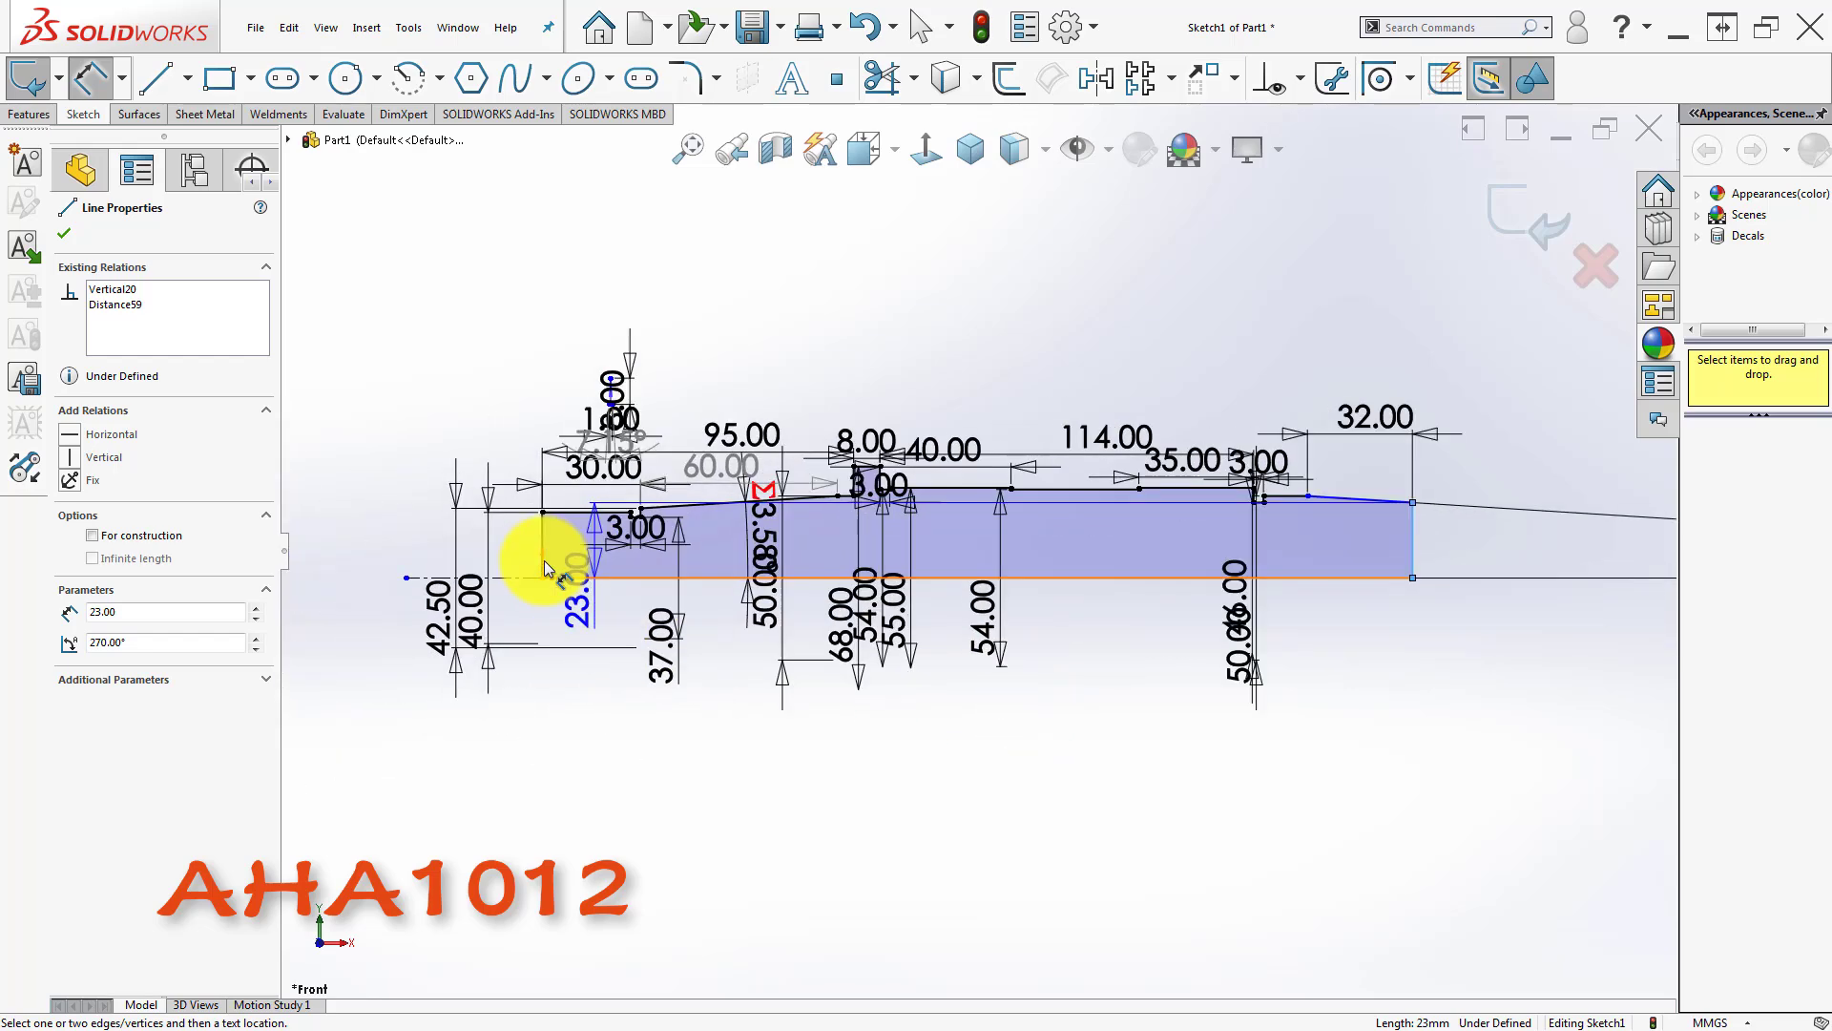
pyautogui.click(552, 524)
pyautogui.click(952, 797)
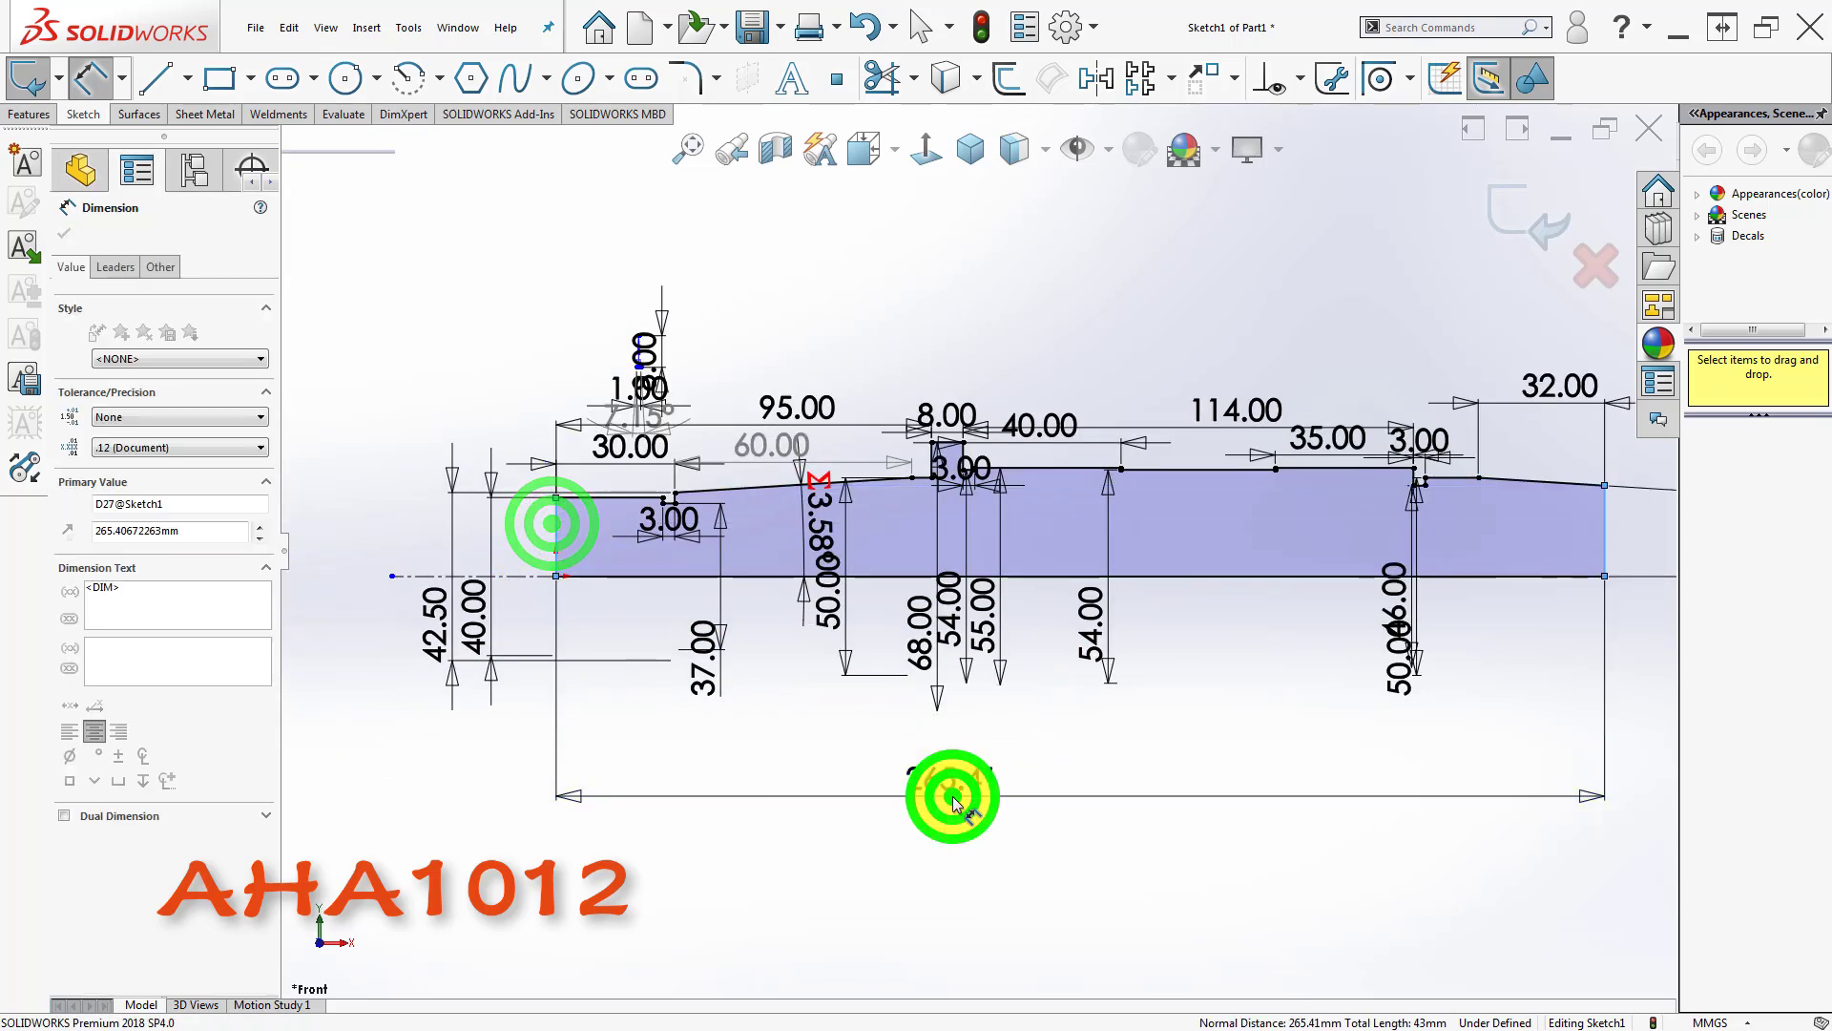
pyautogui.write('280')
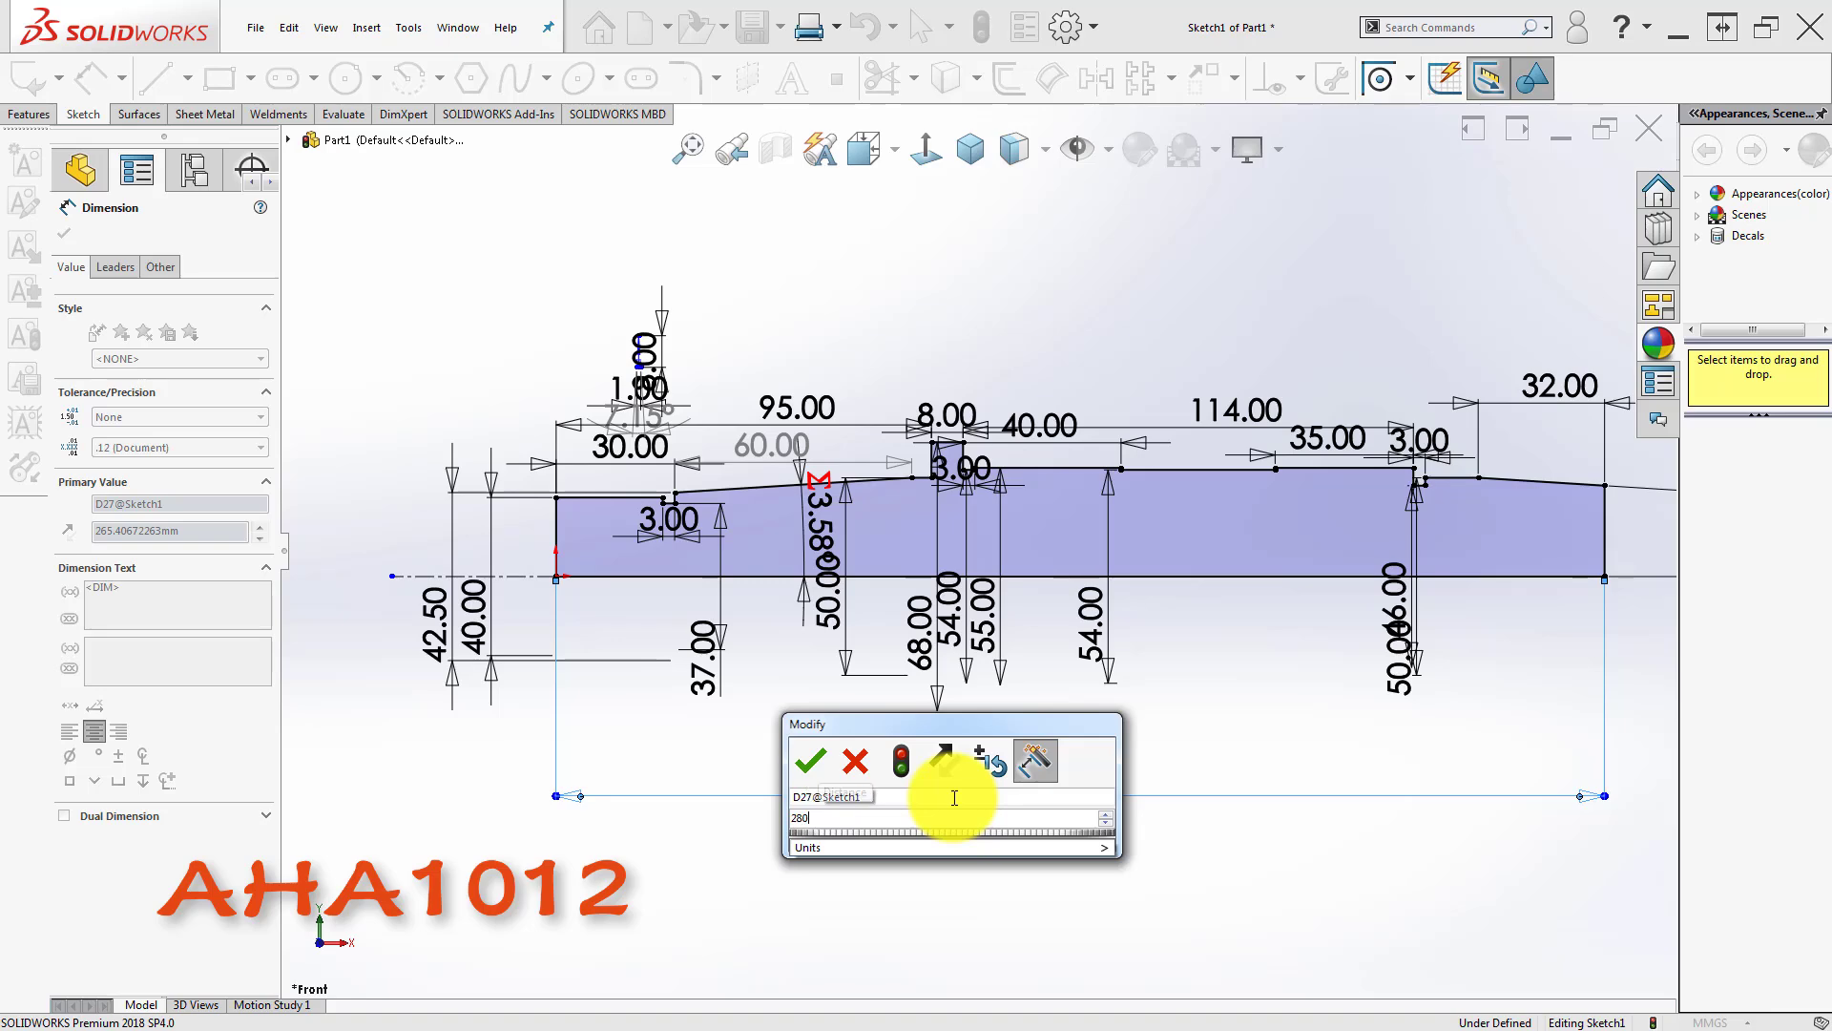
pyautogui.press('Return')
pyautogui.click(1217, 355)
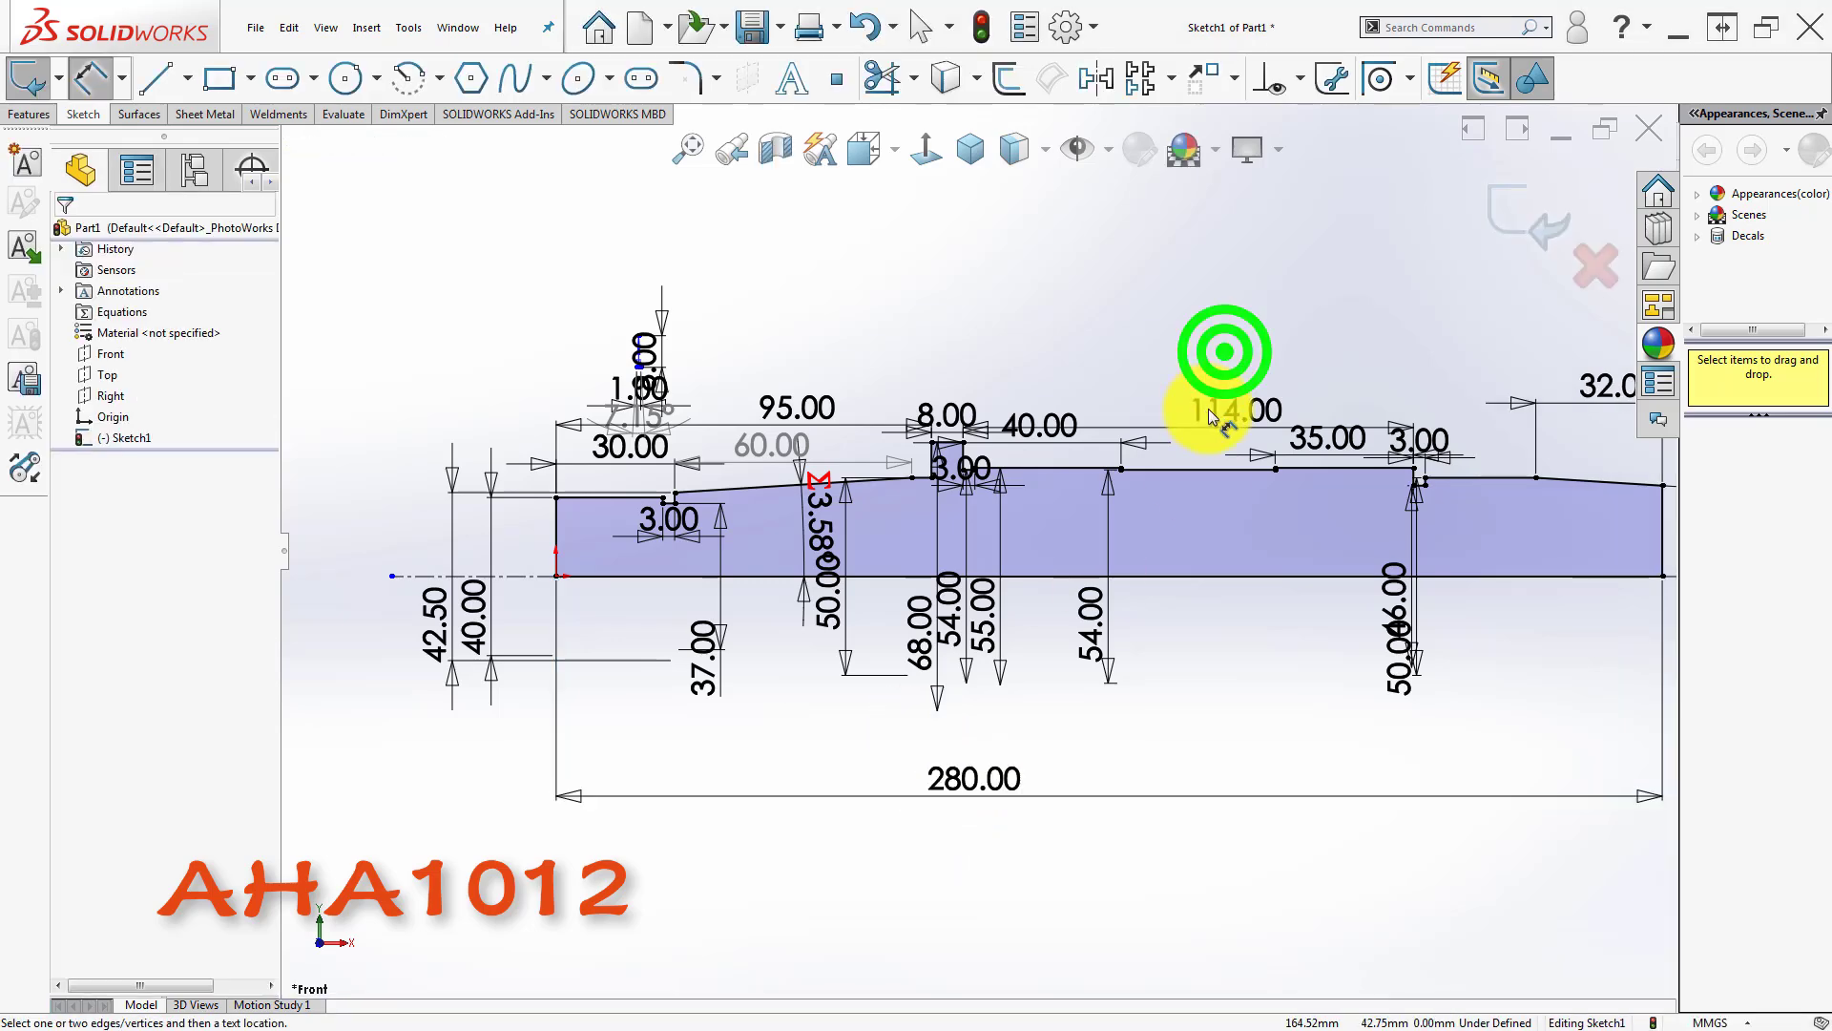
# - Revolve the closed half profile 360 degrees about the horizontal centerline to create the solid shaft
pyautogui.scroll(-1, 1183, 569)
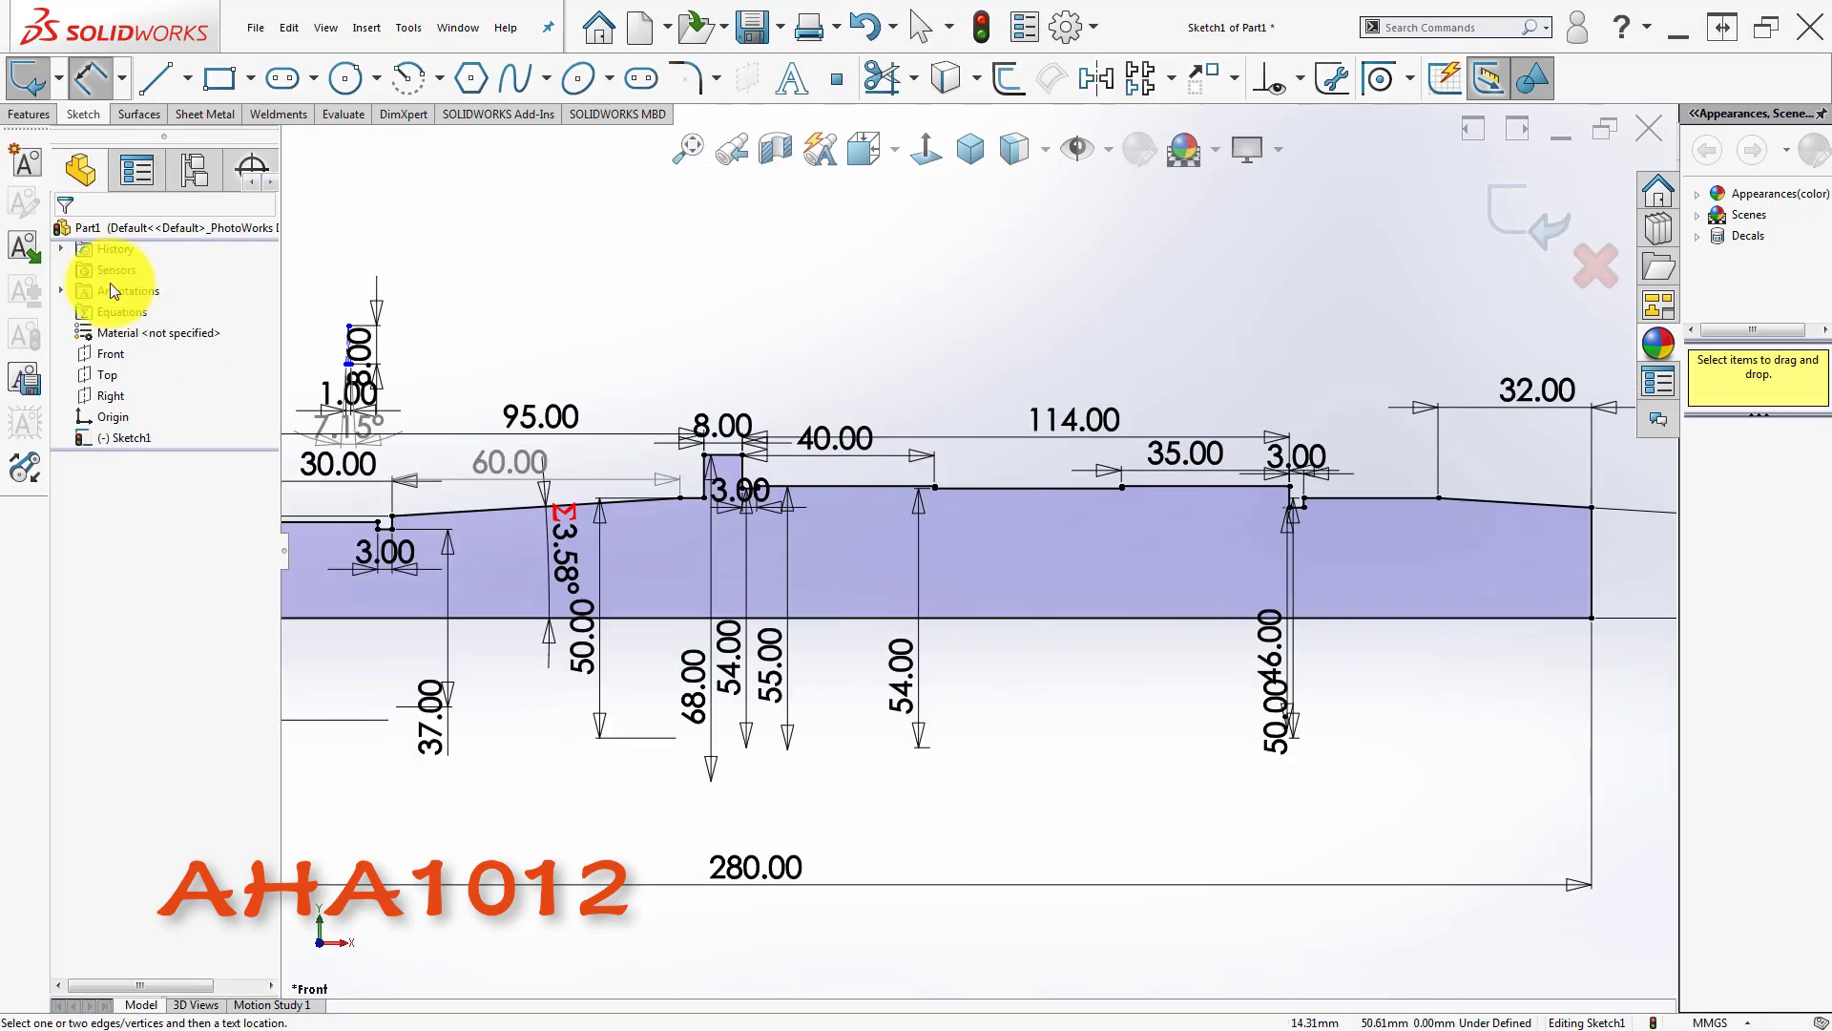
pyautogui.press('z')
pyautogui.click(29, 114)
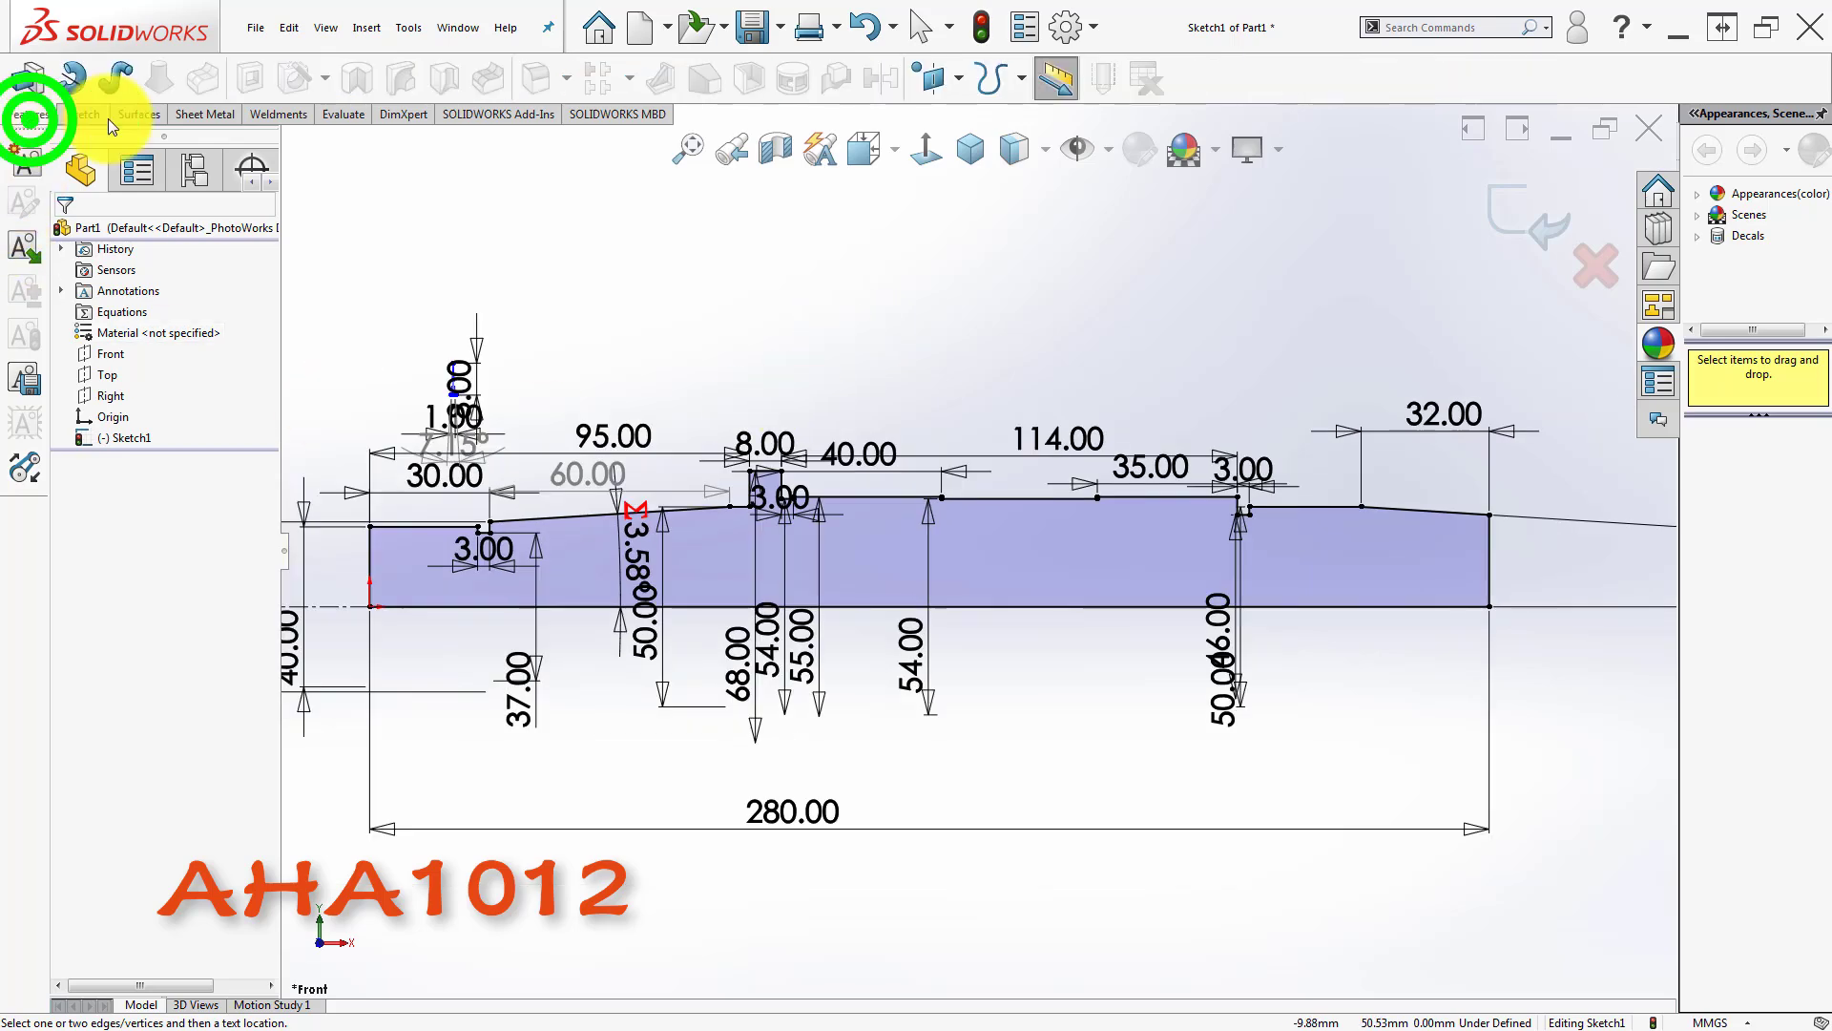
pyautogui.click(80, 80)
pyautogui.click(123, 283)
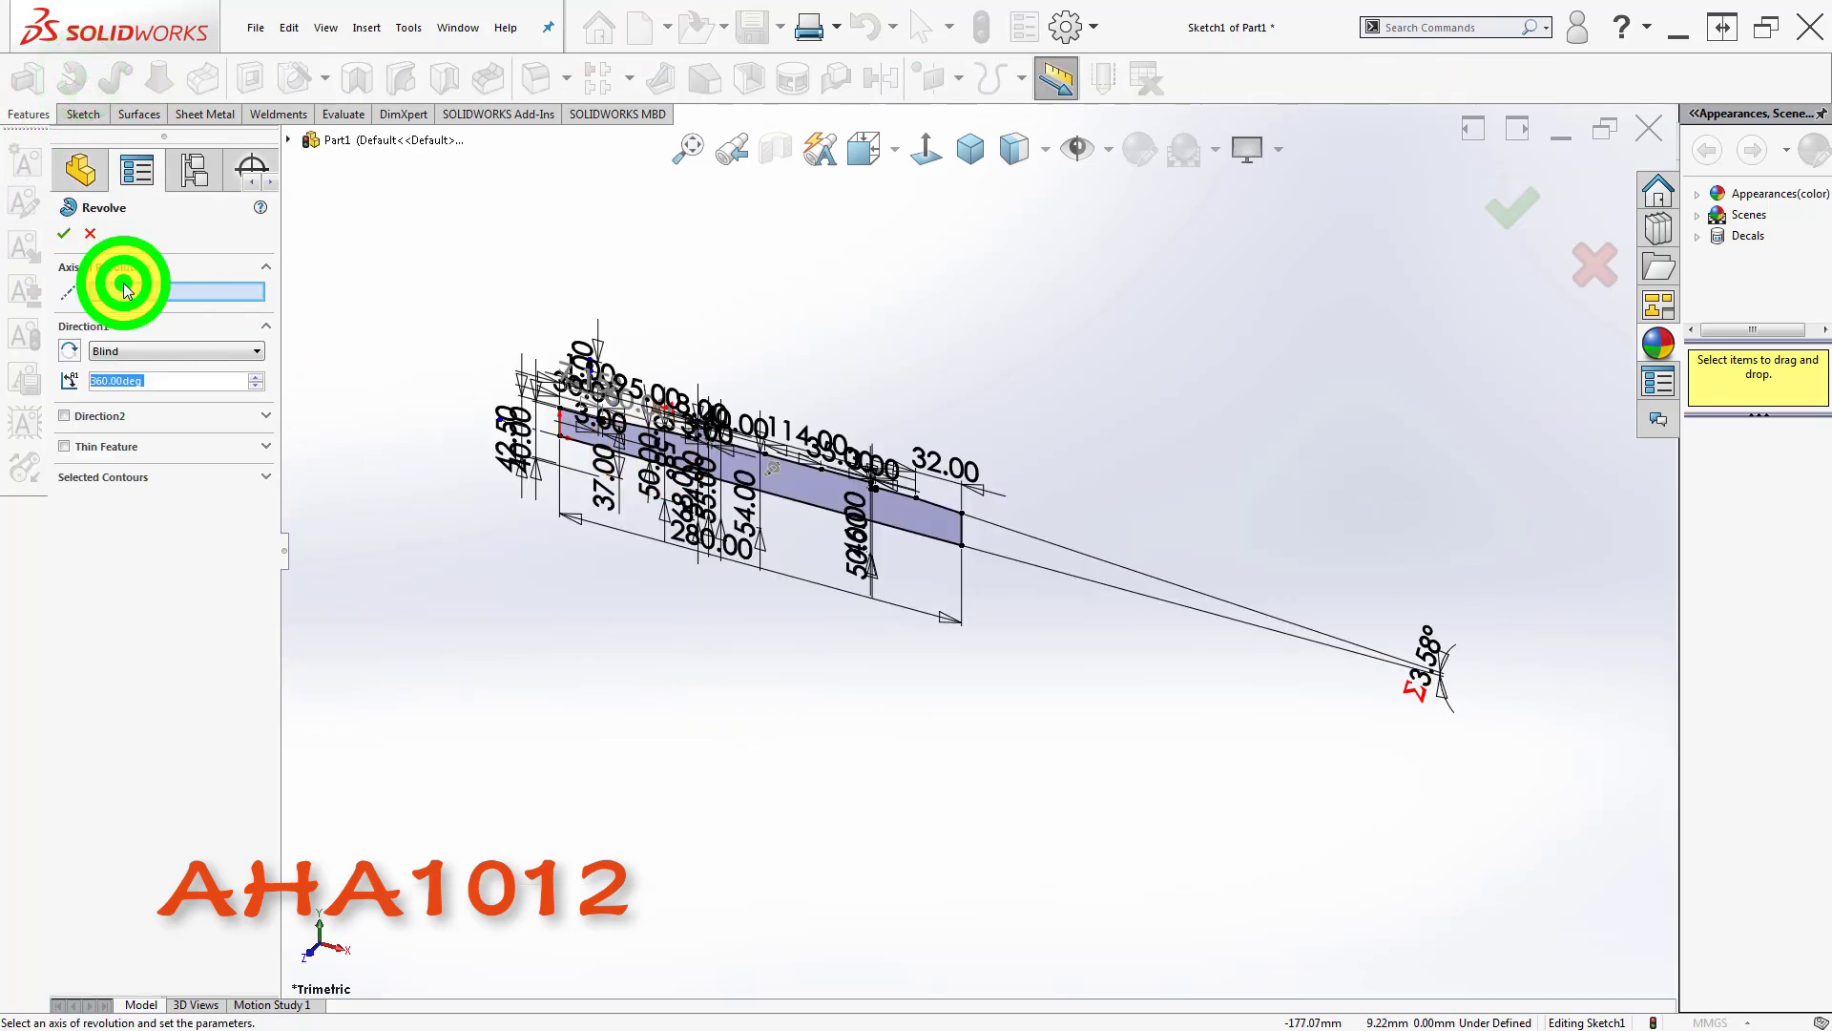
pyautogui.scroll(-1, 889, 525)
pyautogui.click(421, 397)
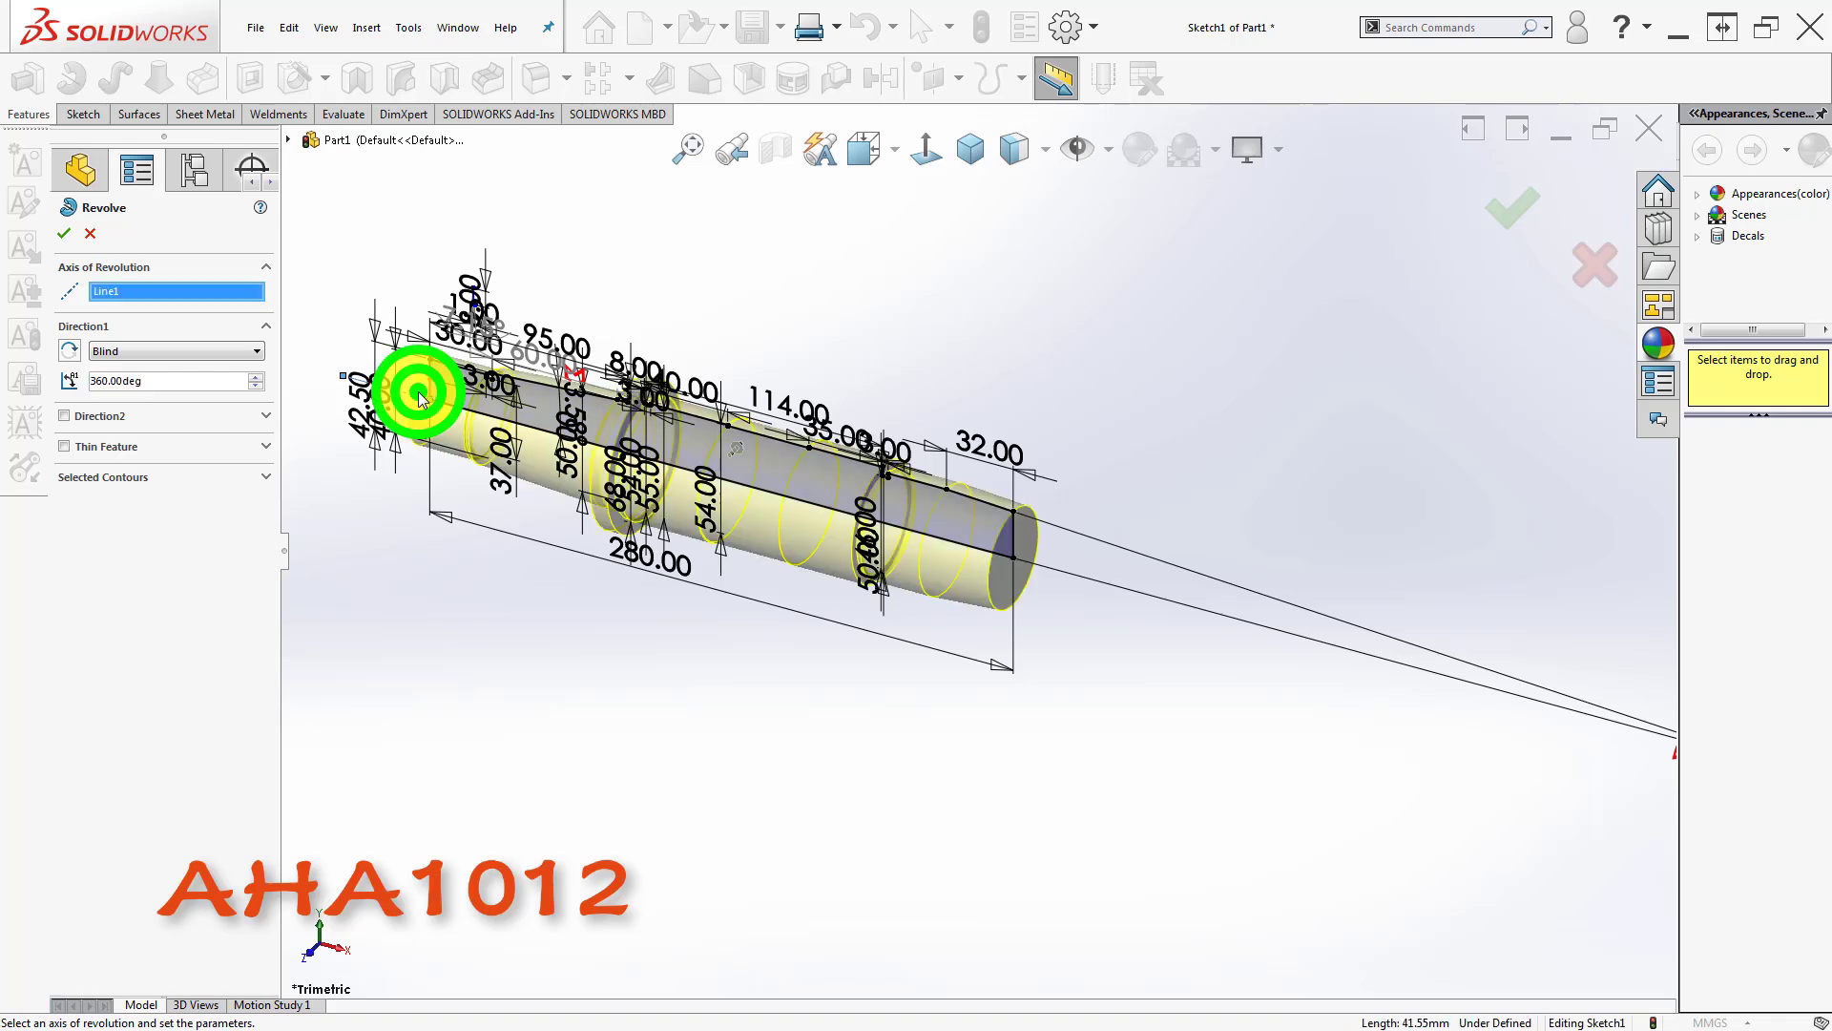
pyautogui.click(1515, 196)
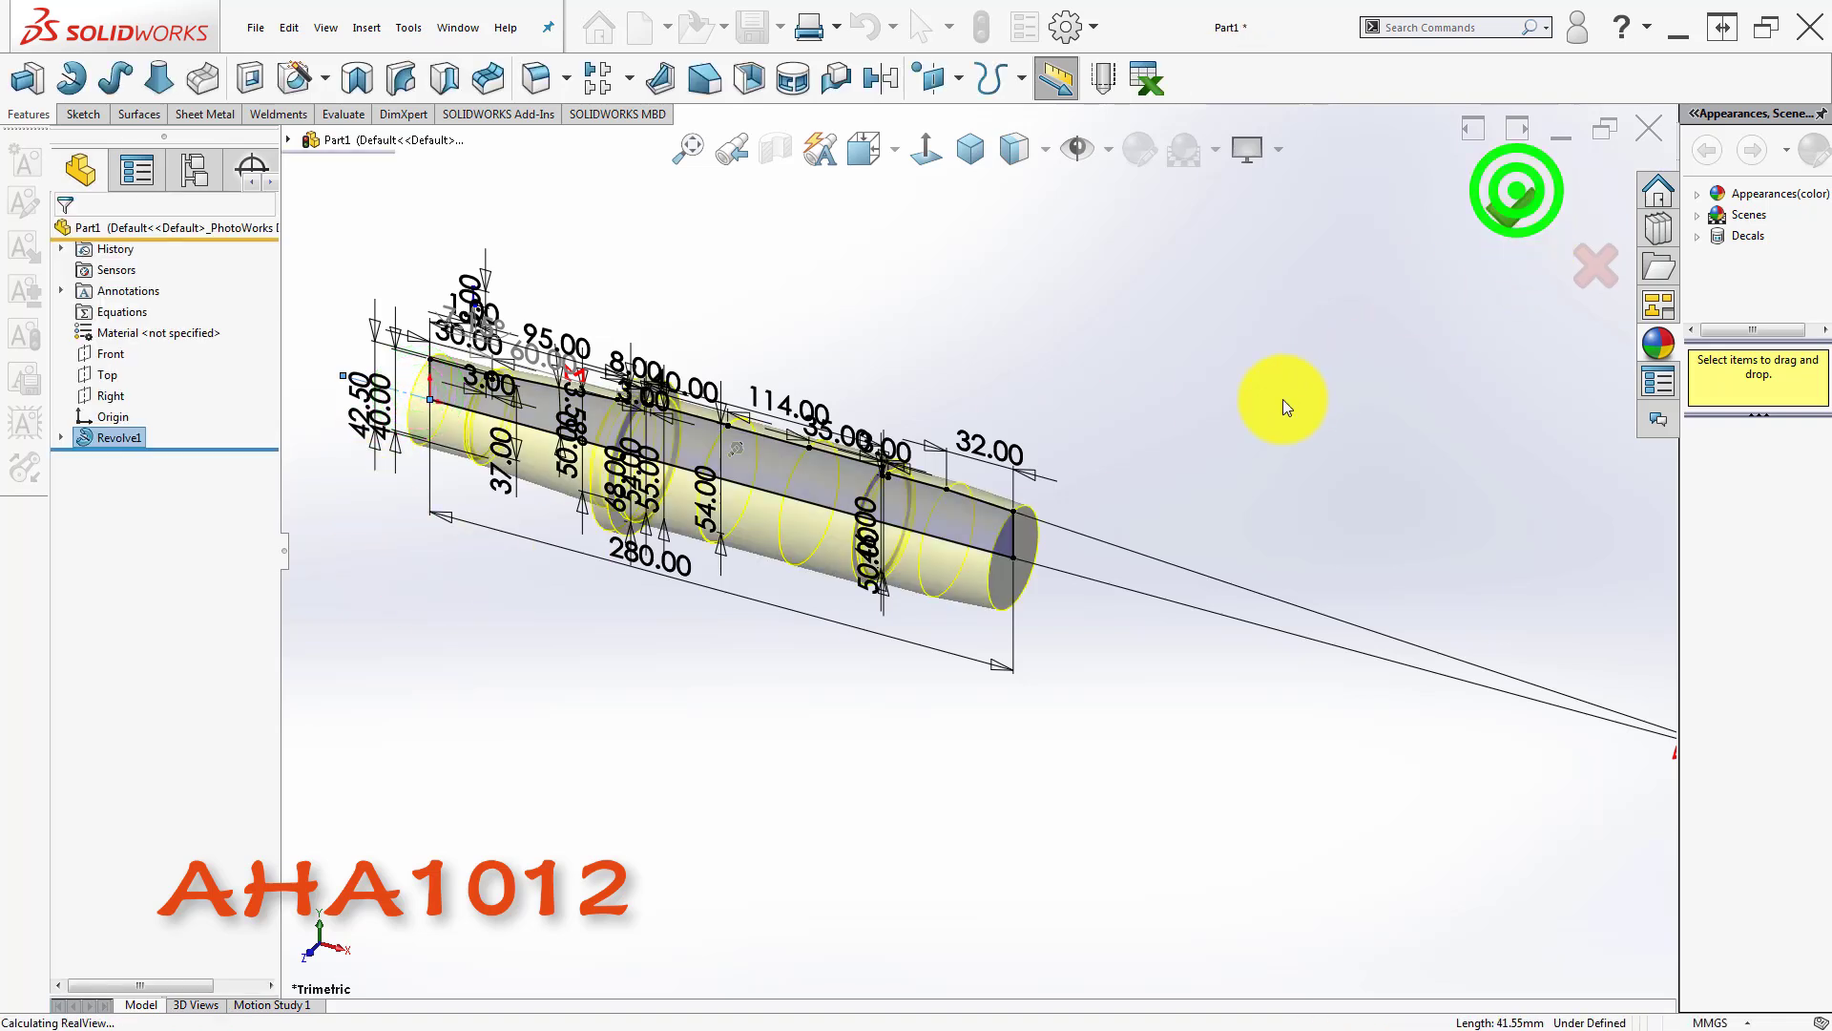
pyautogui.click(1280, 399)
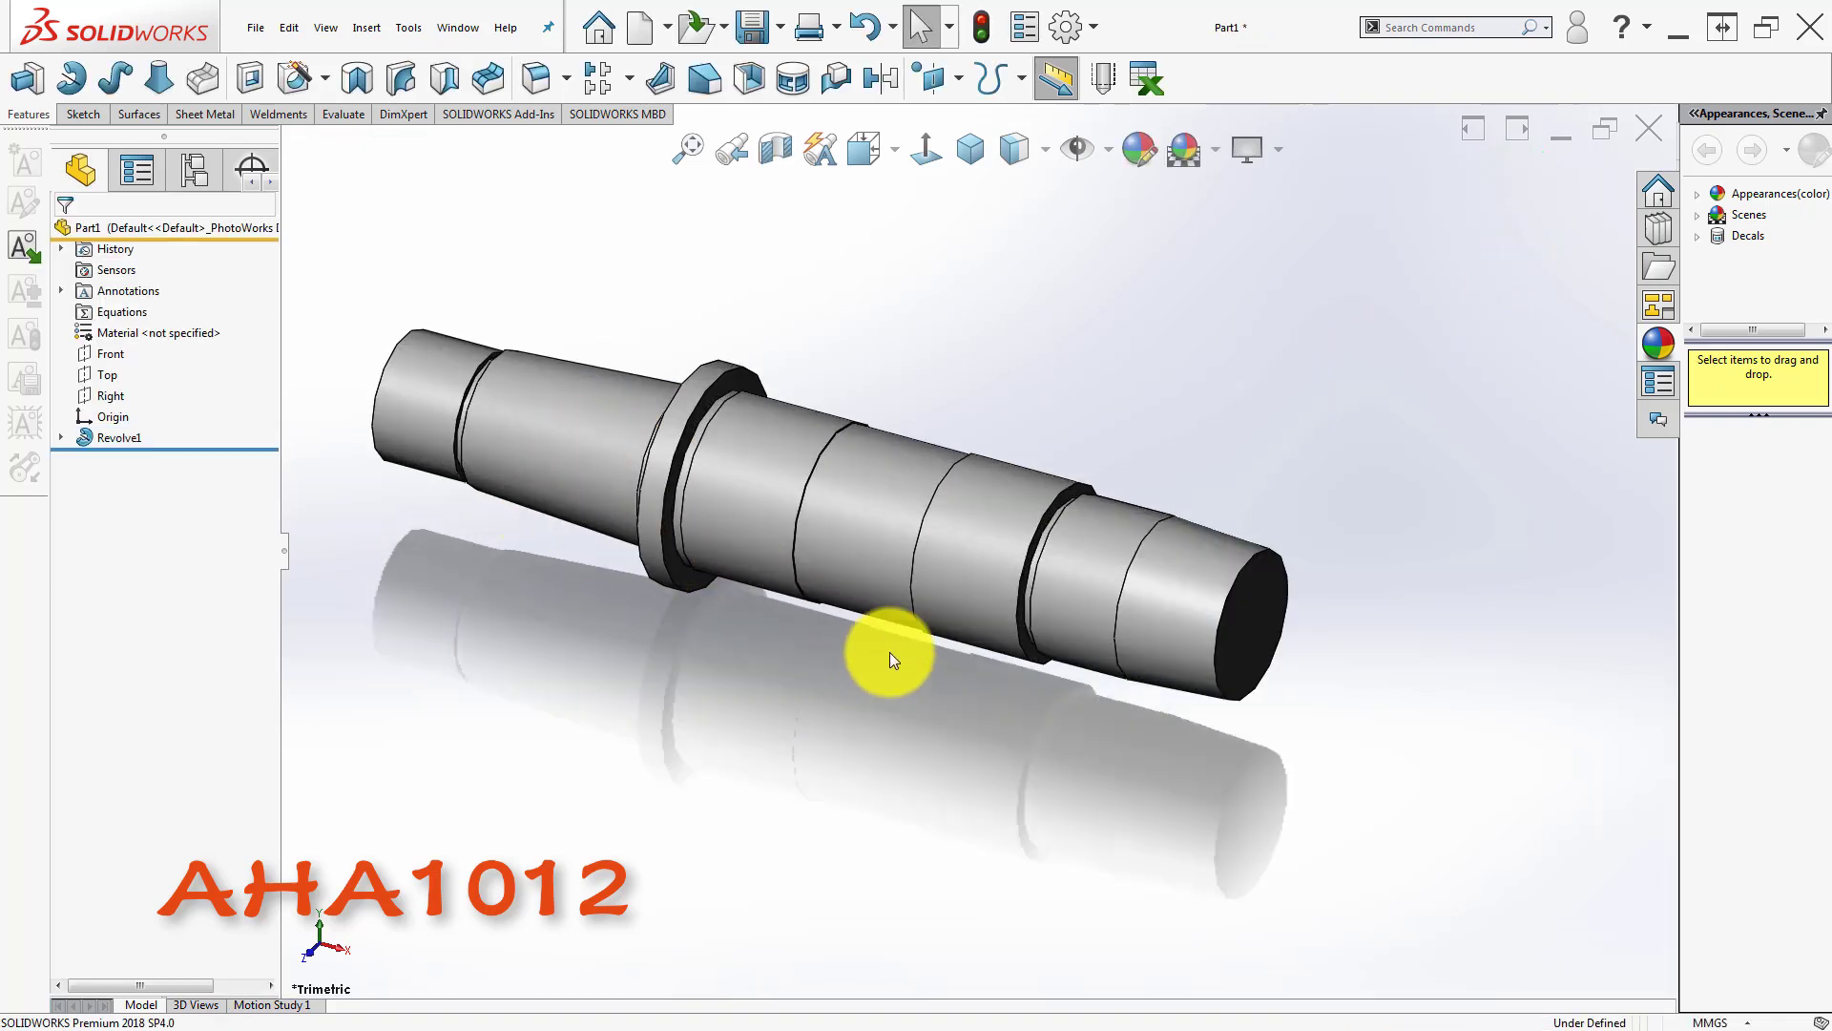
# - Open the face appearance settings for the end taper and colour it red (RGB 255, 0, 0)
pyautogui.moveTo(890, 651); pyautogui.dragTo(913, 575, button='middle')
pyautogui.scroll(-1, 1223, 542)
pyautogui.click(1165, 559)
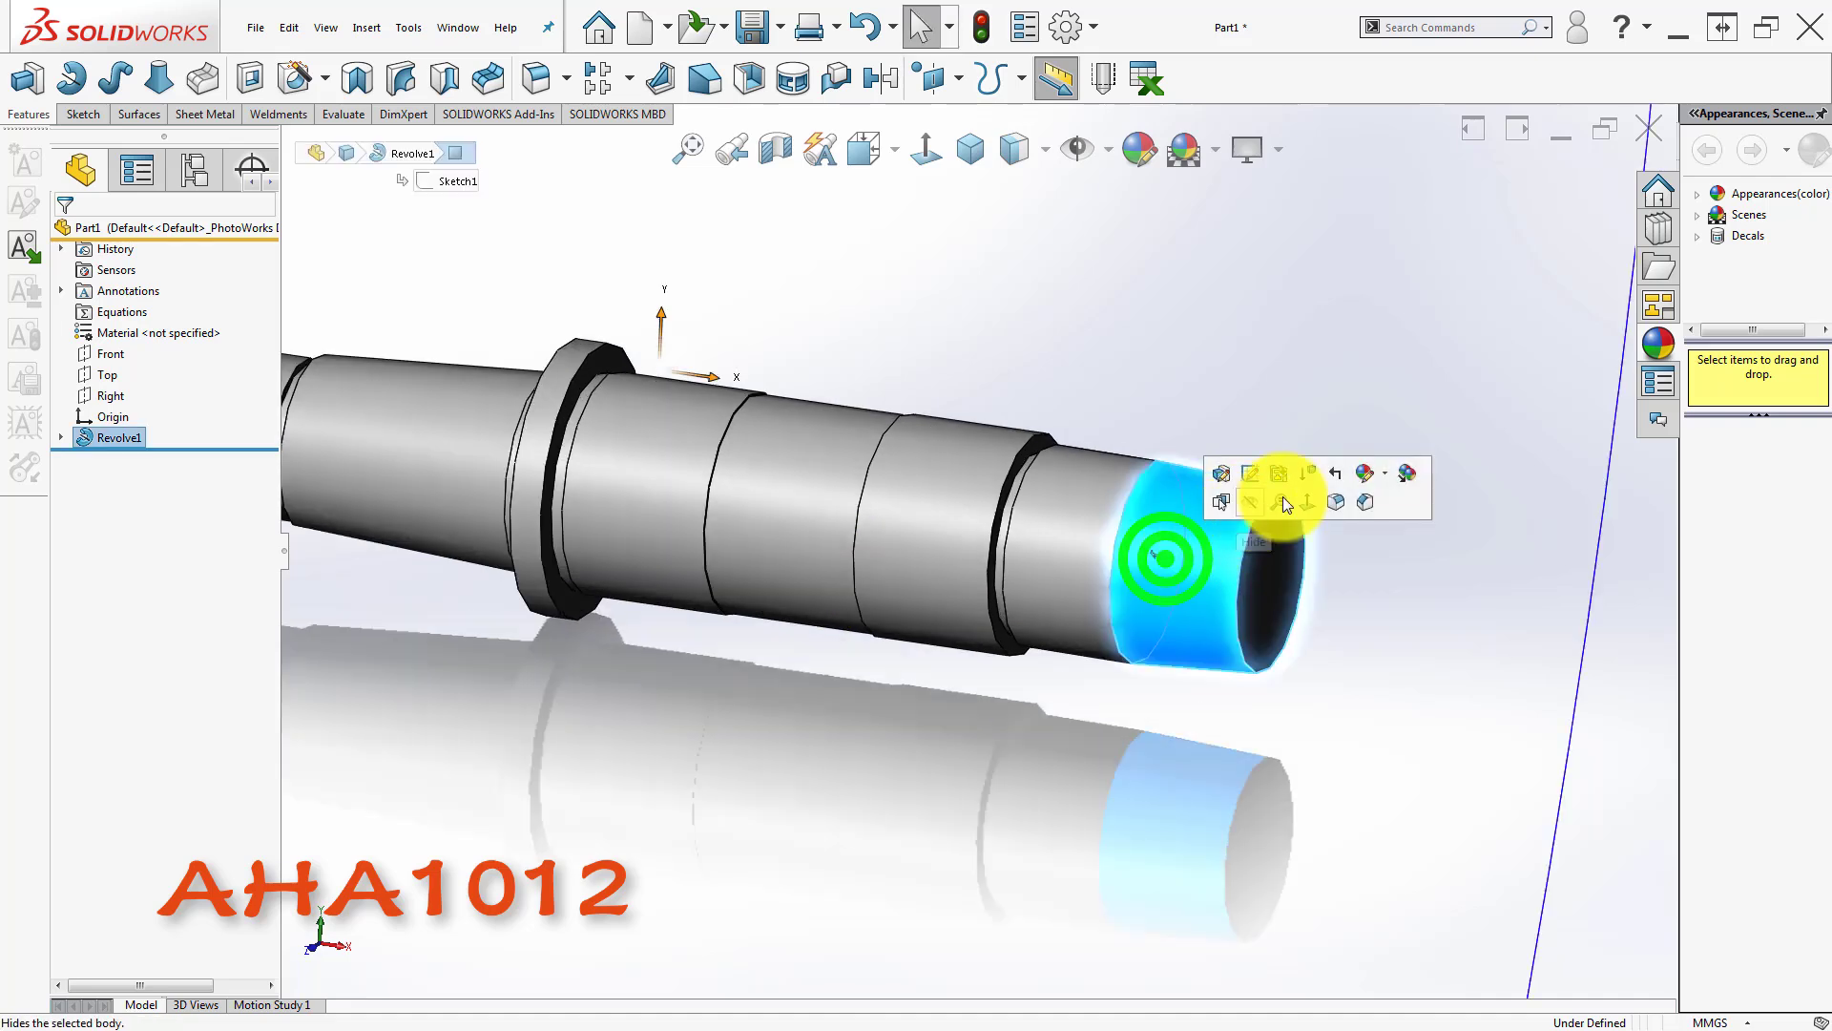
pyautogui.click(1384, 472)
pyautogui.click(1394, 521)
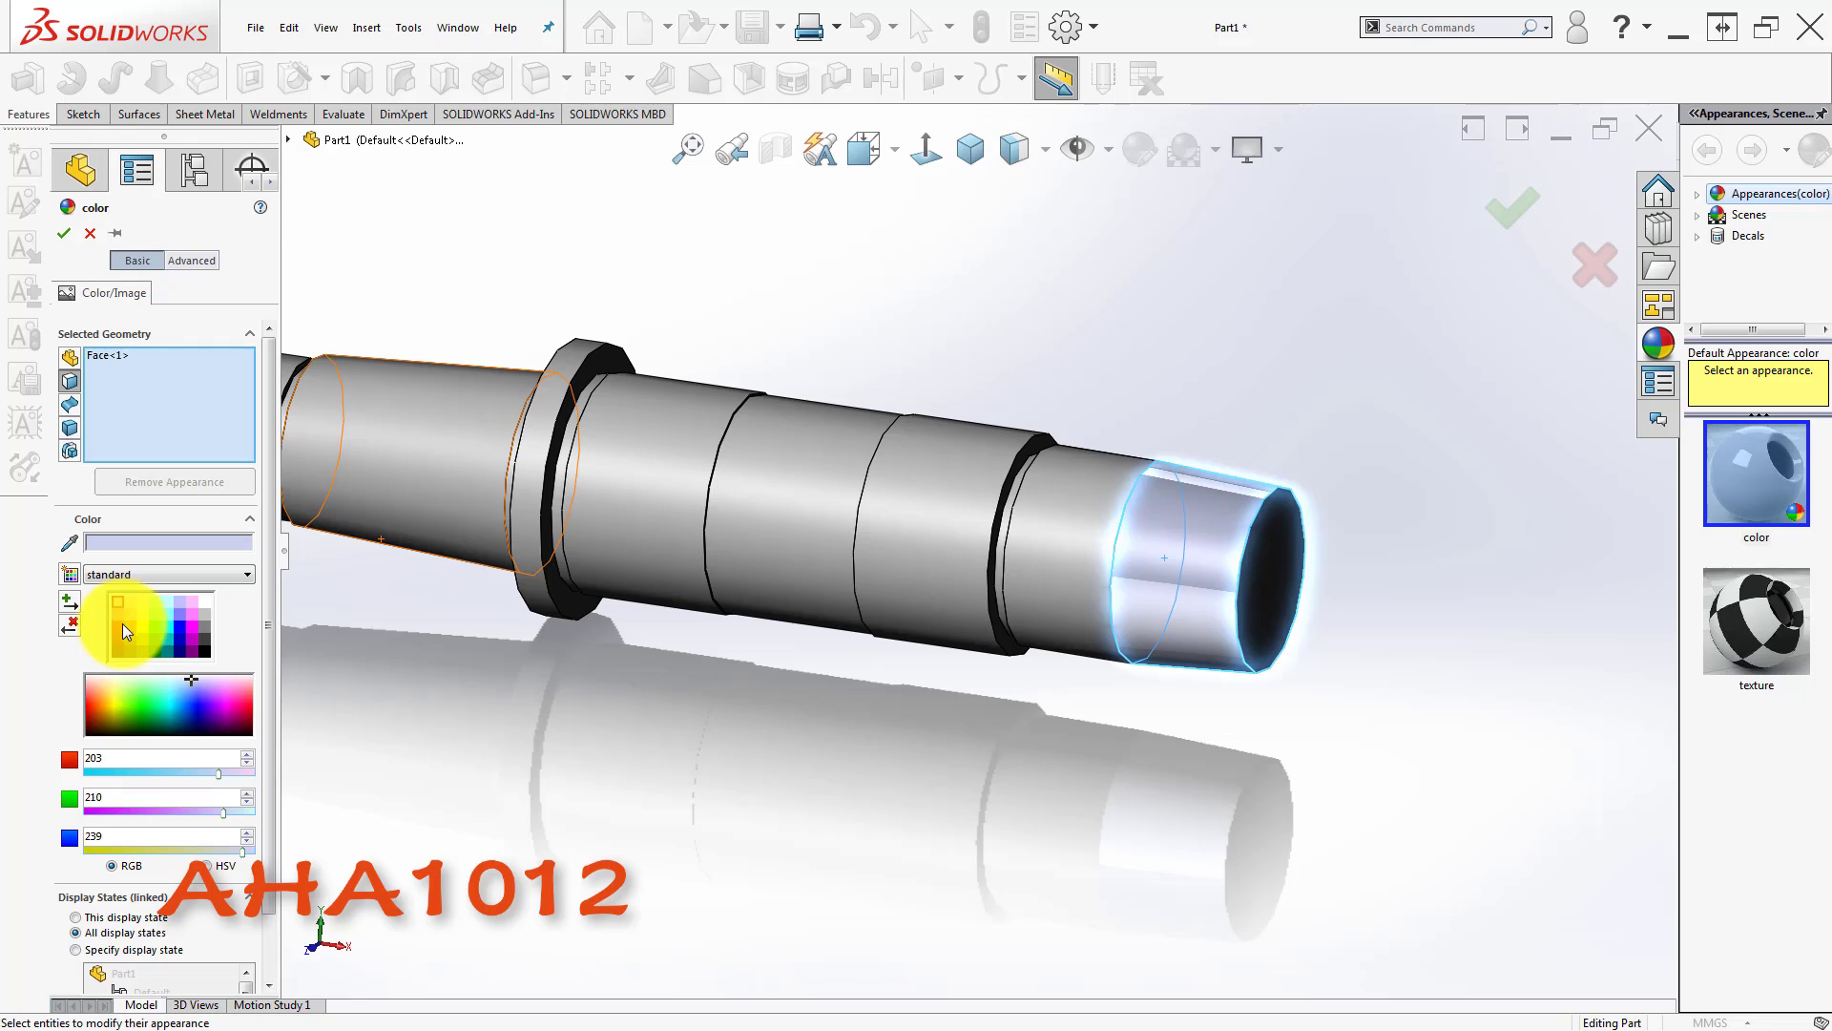
pyautogui.click(118, 625)
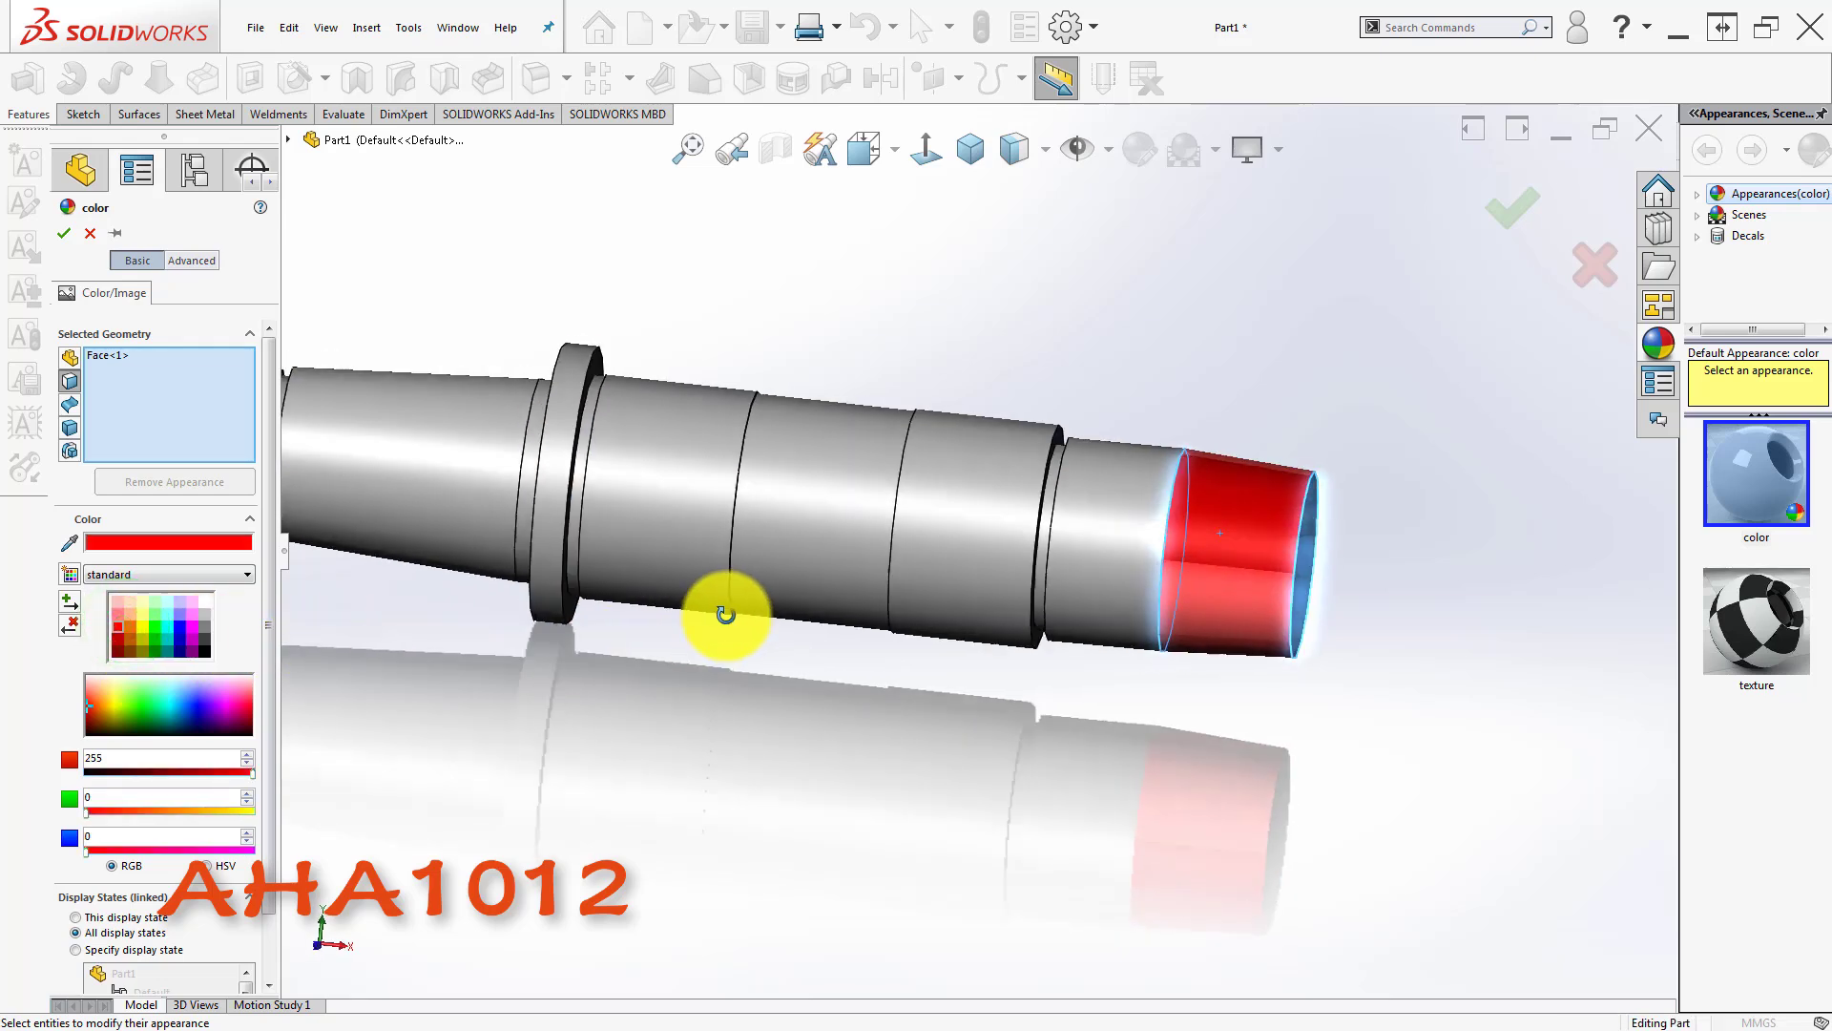
# - Add the cylindrical section beside the collar, the 35 mm long section and the long taper to the red faces
pyautogui.scroll(-5, 716, 478)
pyautogui.click(736, 428)
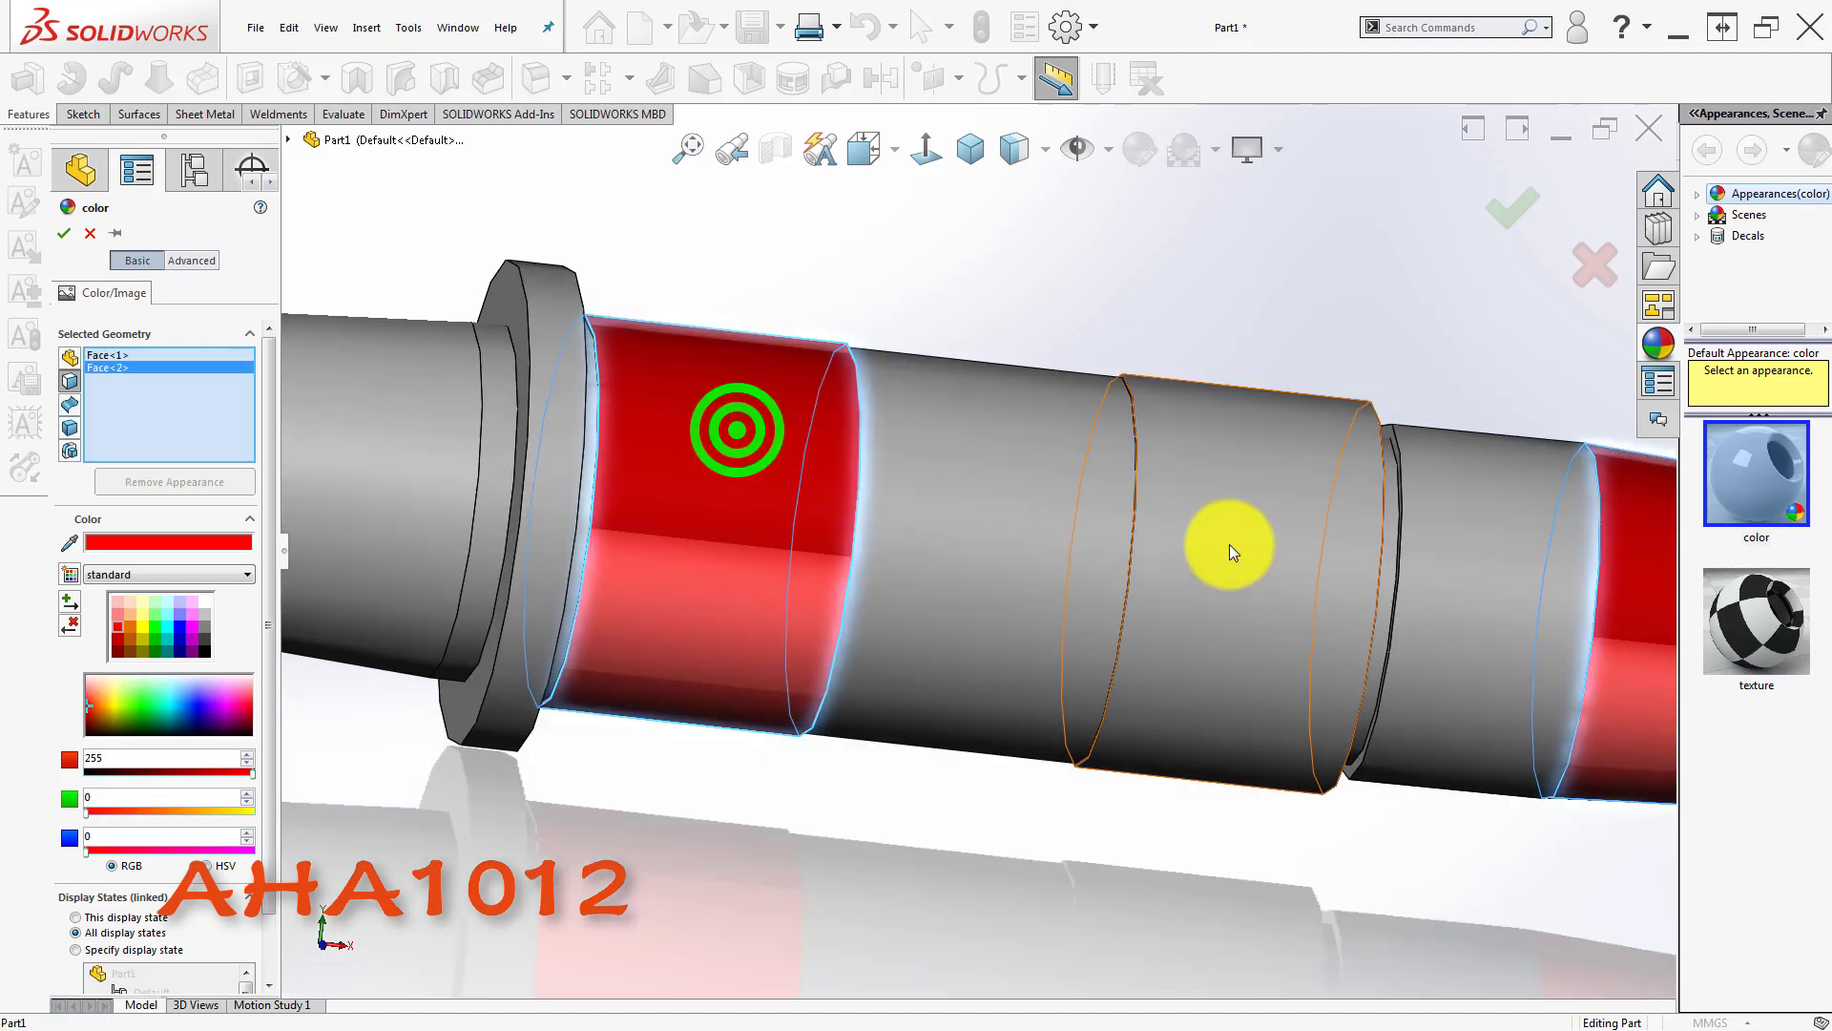
pyautogui.click(1250, 504)
pyautogui.moveTo(989, 580); pyautogui.dragTo(1105, 499, button='middle')
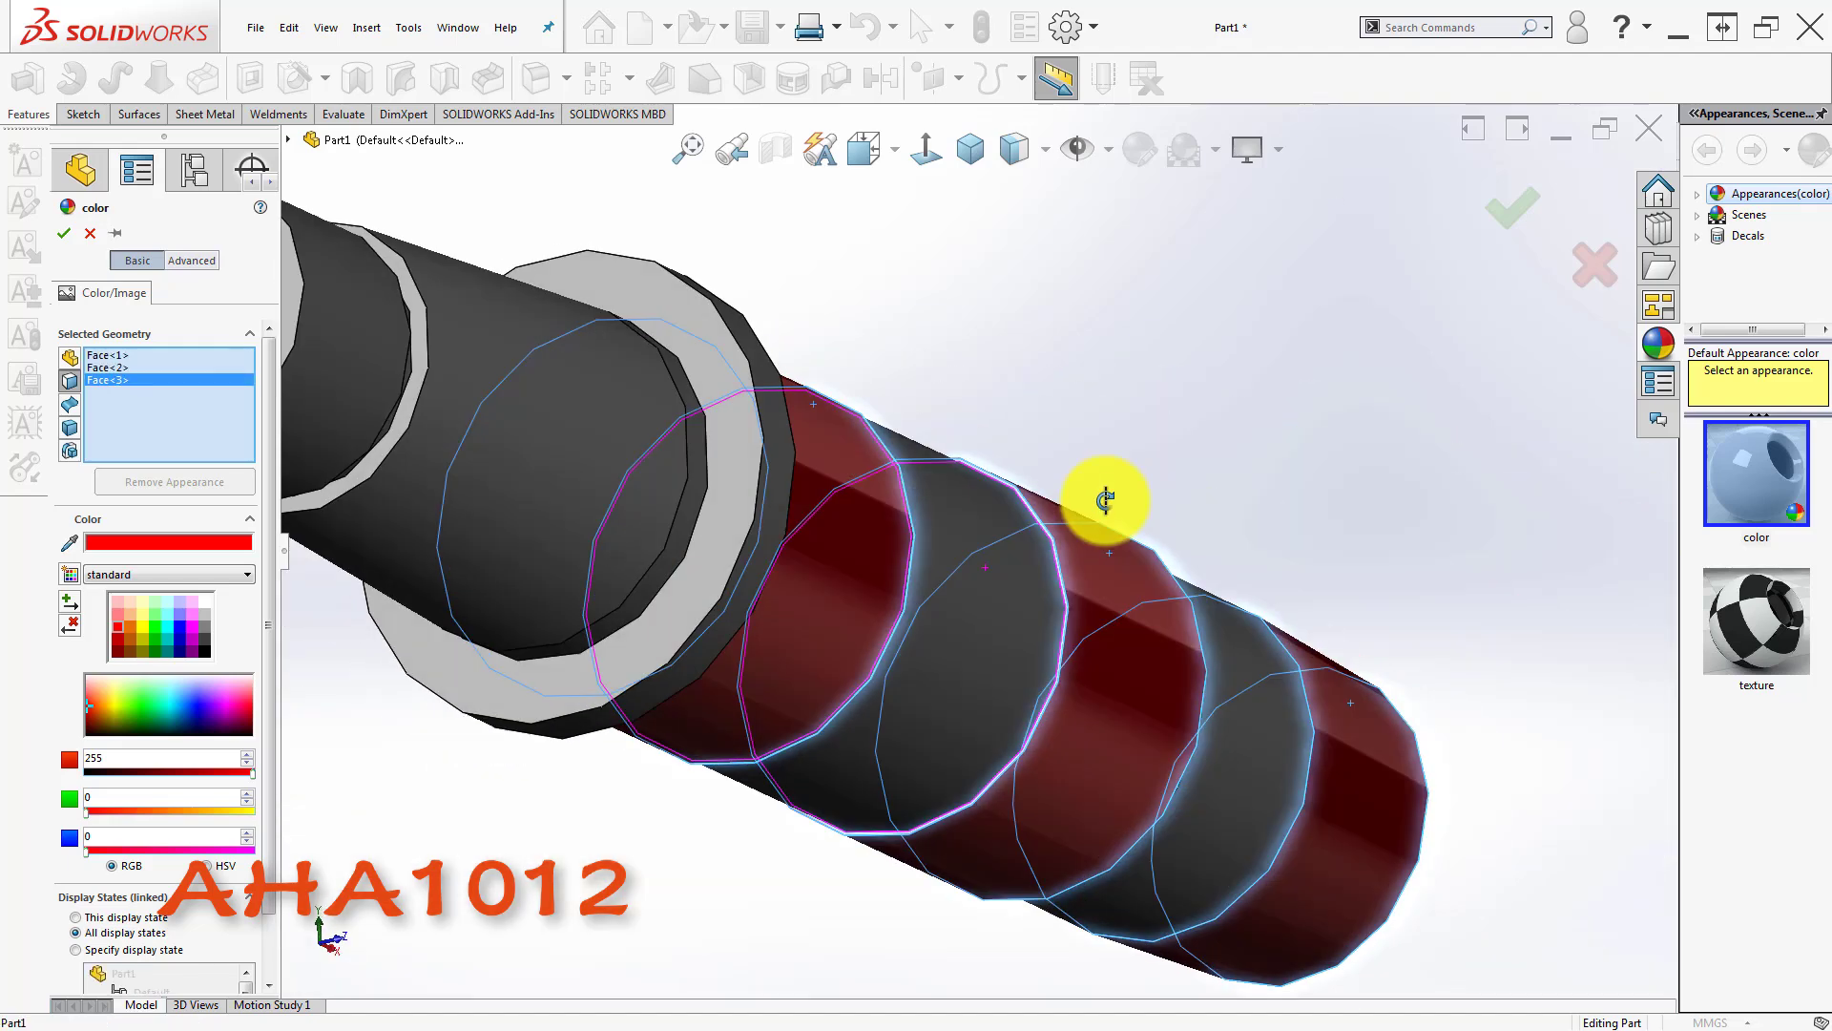
pyautogui.scroll(2, 946, 547)
pyautogui.scroll(2, 698, 516)
pyautogui.scroll(-2, 698, 515)
pyautogui.moveTo(884, 474); pyautogui.dragTo(765, 605, button='middle')
pyautogui.click(746, 606)
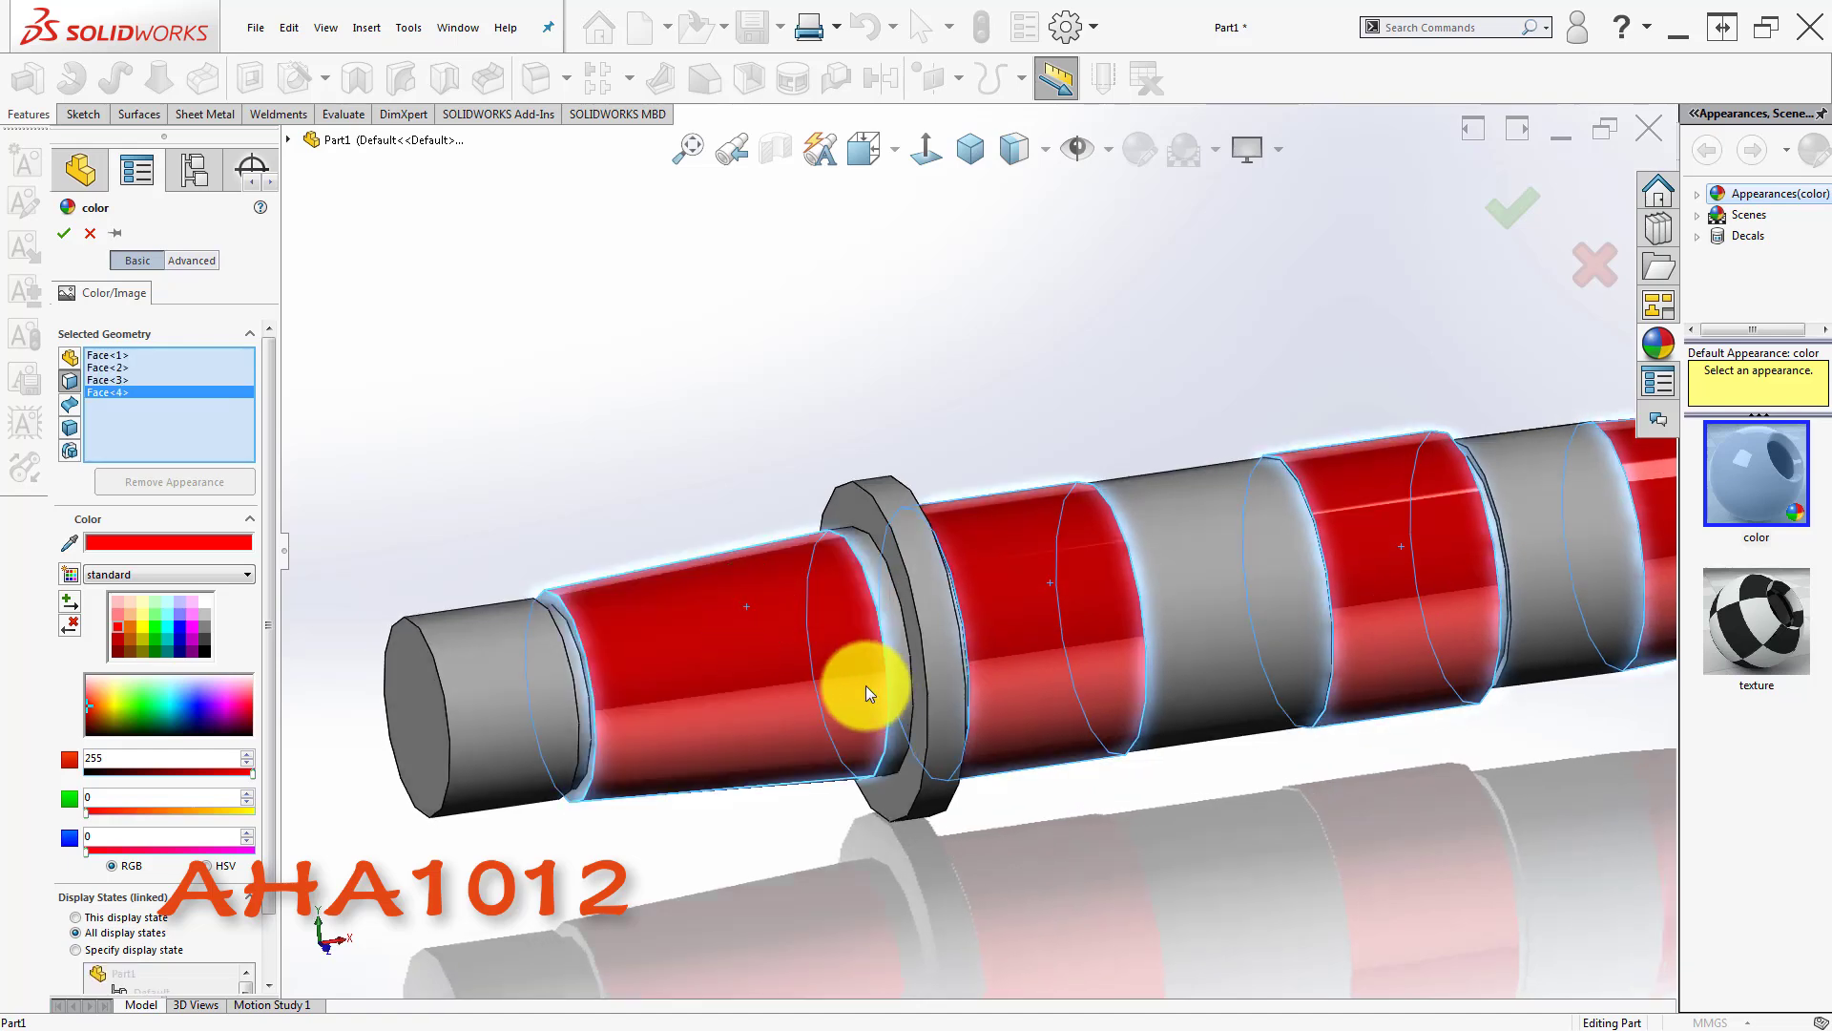
# - Add the collar's side face and the small cylindrical shaft end to the red faces and accept the appearance
pyautogui.moveTo(862, 688); pyautogui.dragTo(805, 684, button='middle')
pyautogui.scroll(-3, 915, 511)
pyautogui.scroll(-2, 914, 510)
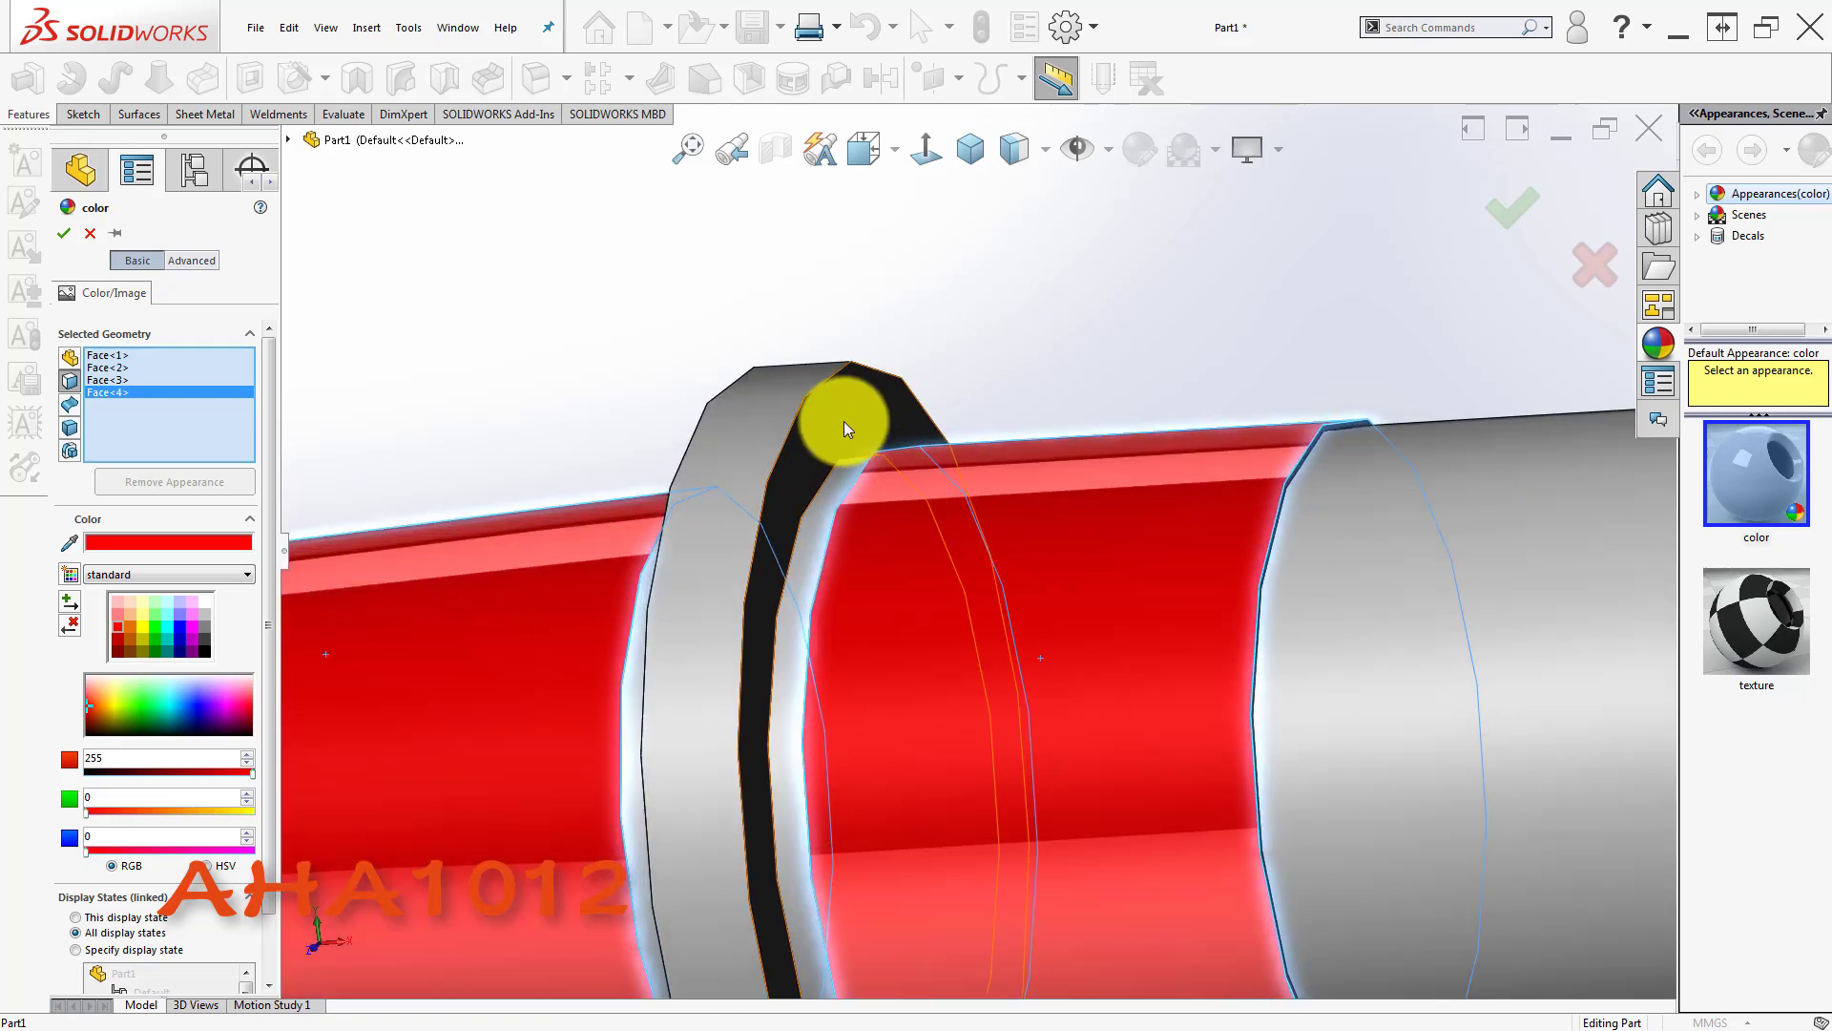
pyautogui.click(845, 420)
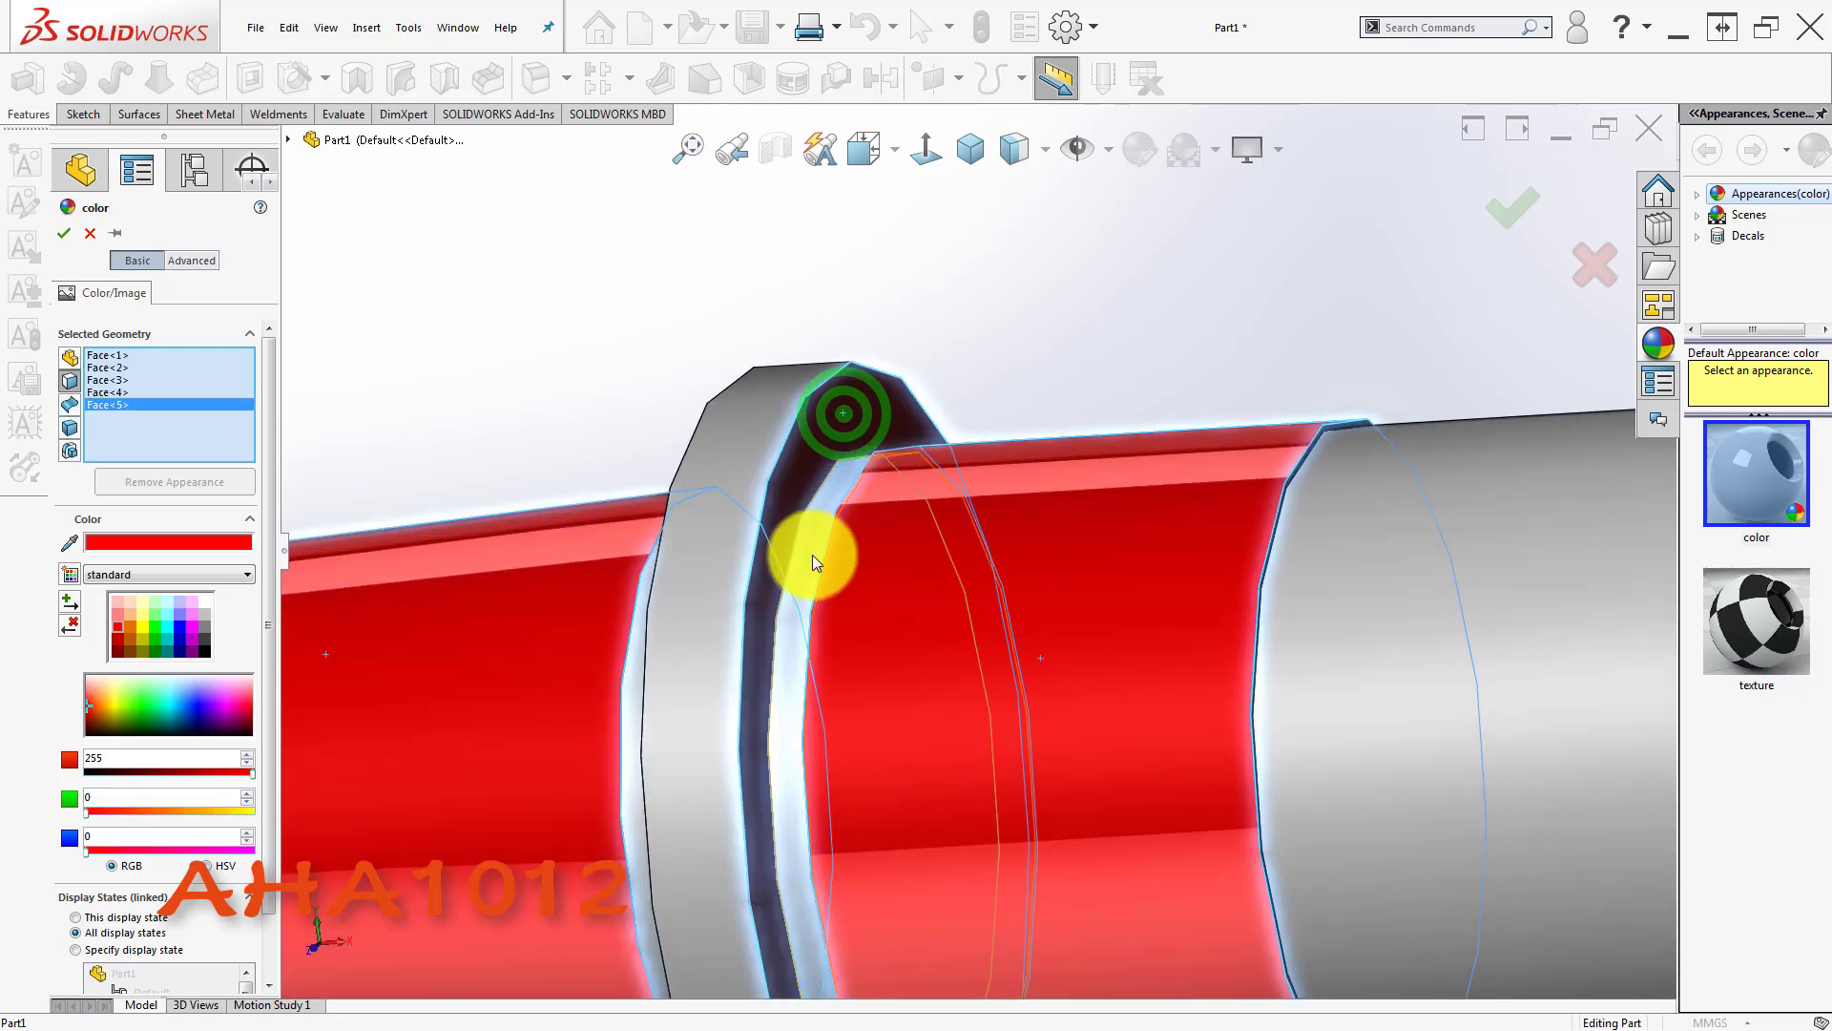
pyautogui.scroll(8, 768, 602)
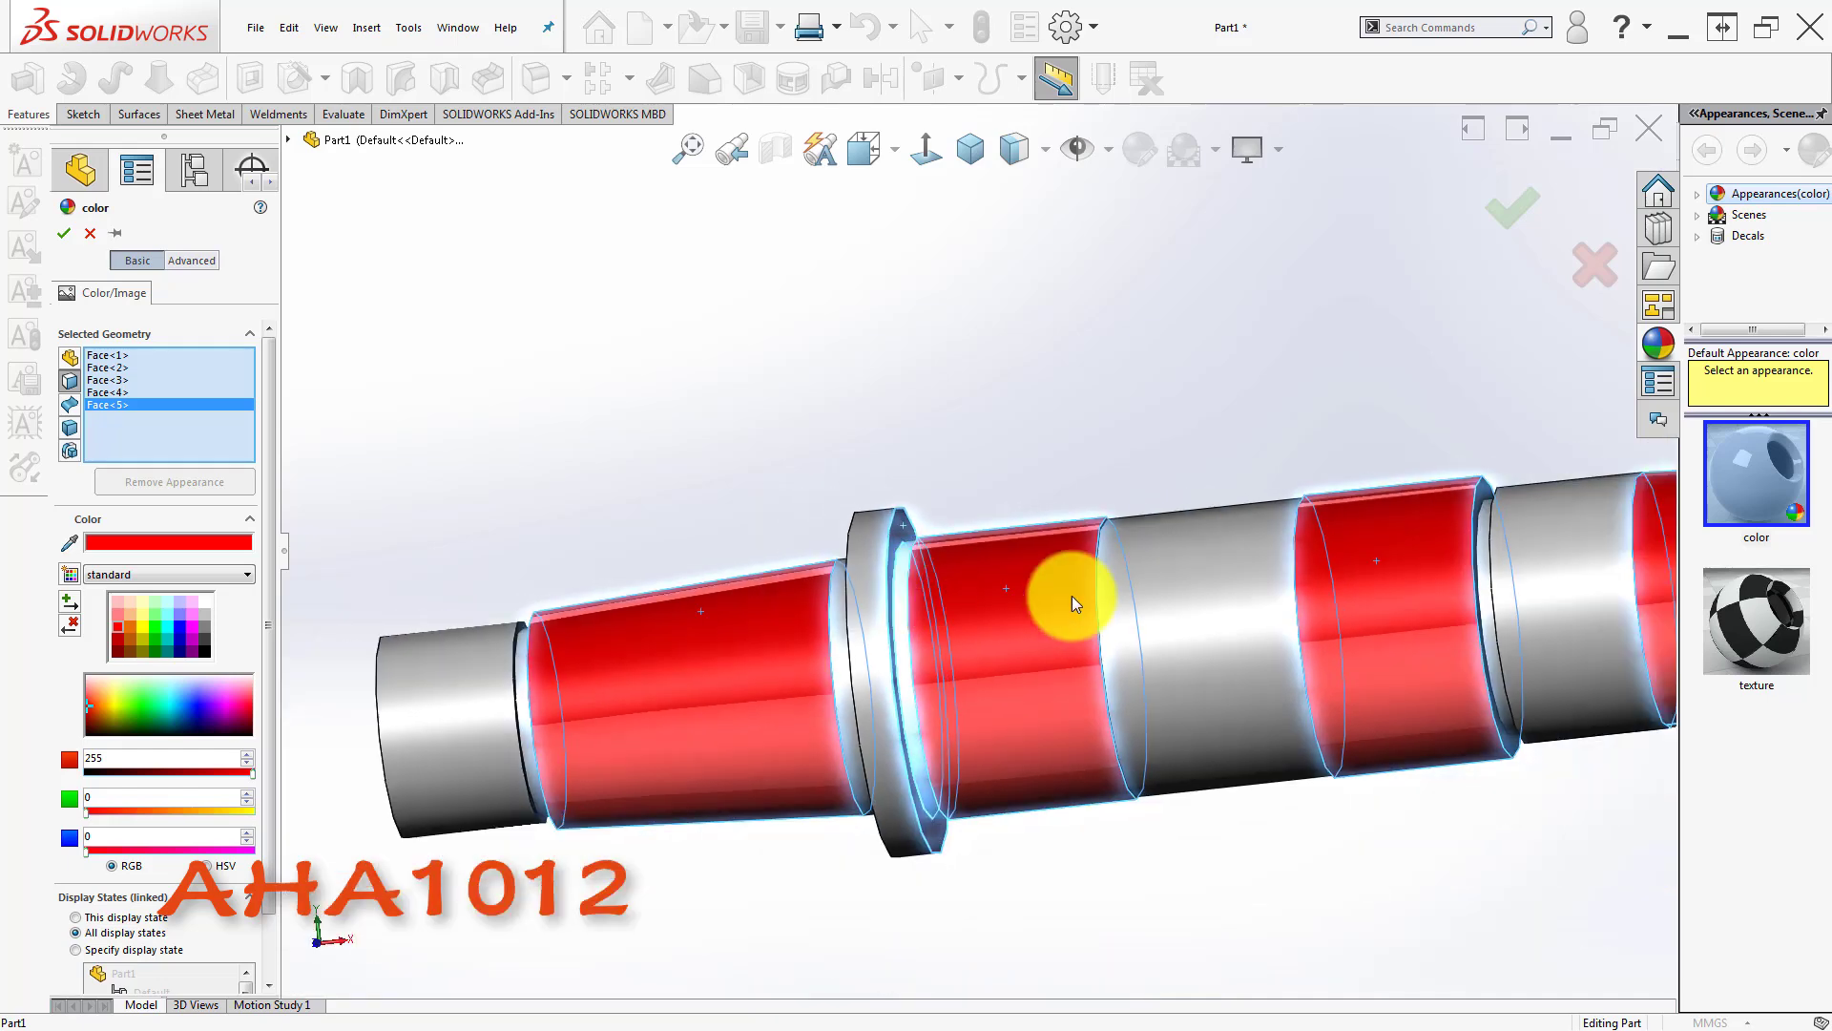
pyautogui.click(717, 614)
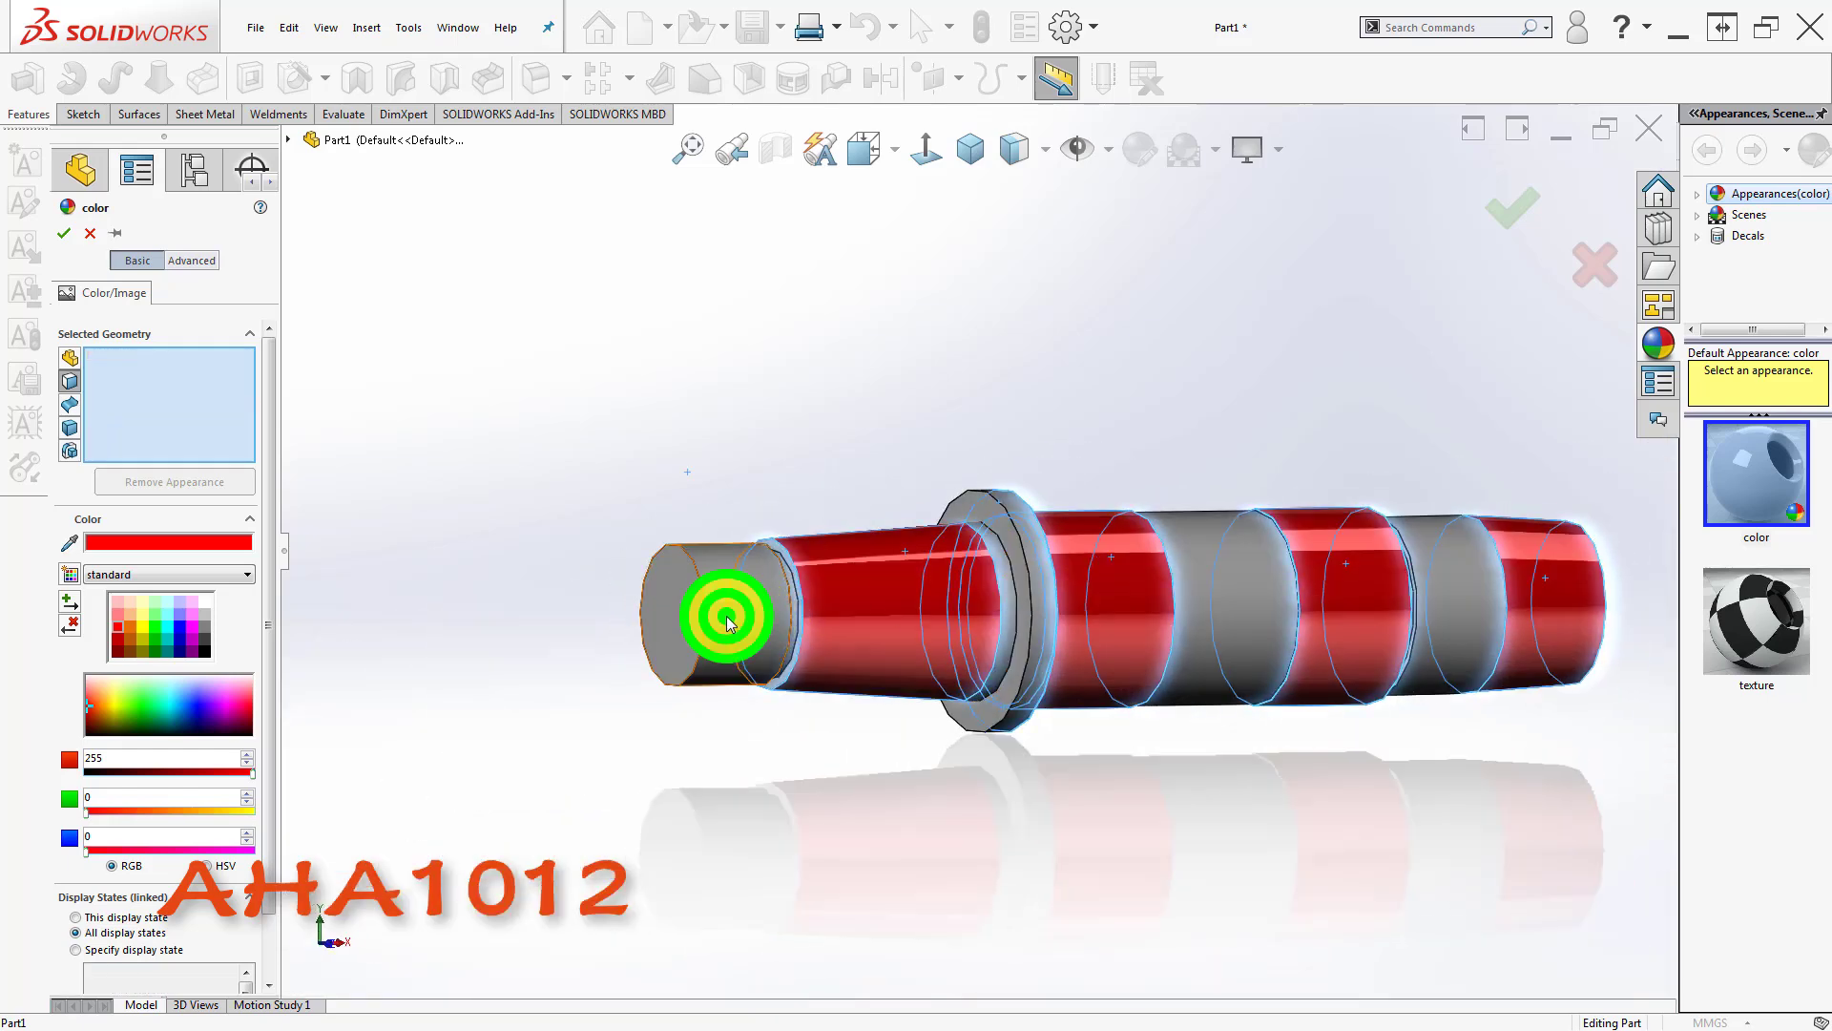
pyautogui.moveTo(718, 614); pyautogui.dragTo(658, 710, button='middle')
pyautogui.scroll(-1, 1359, 290)
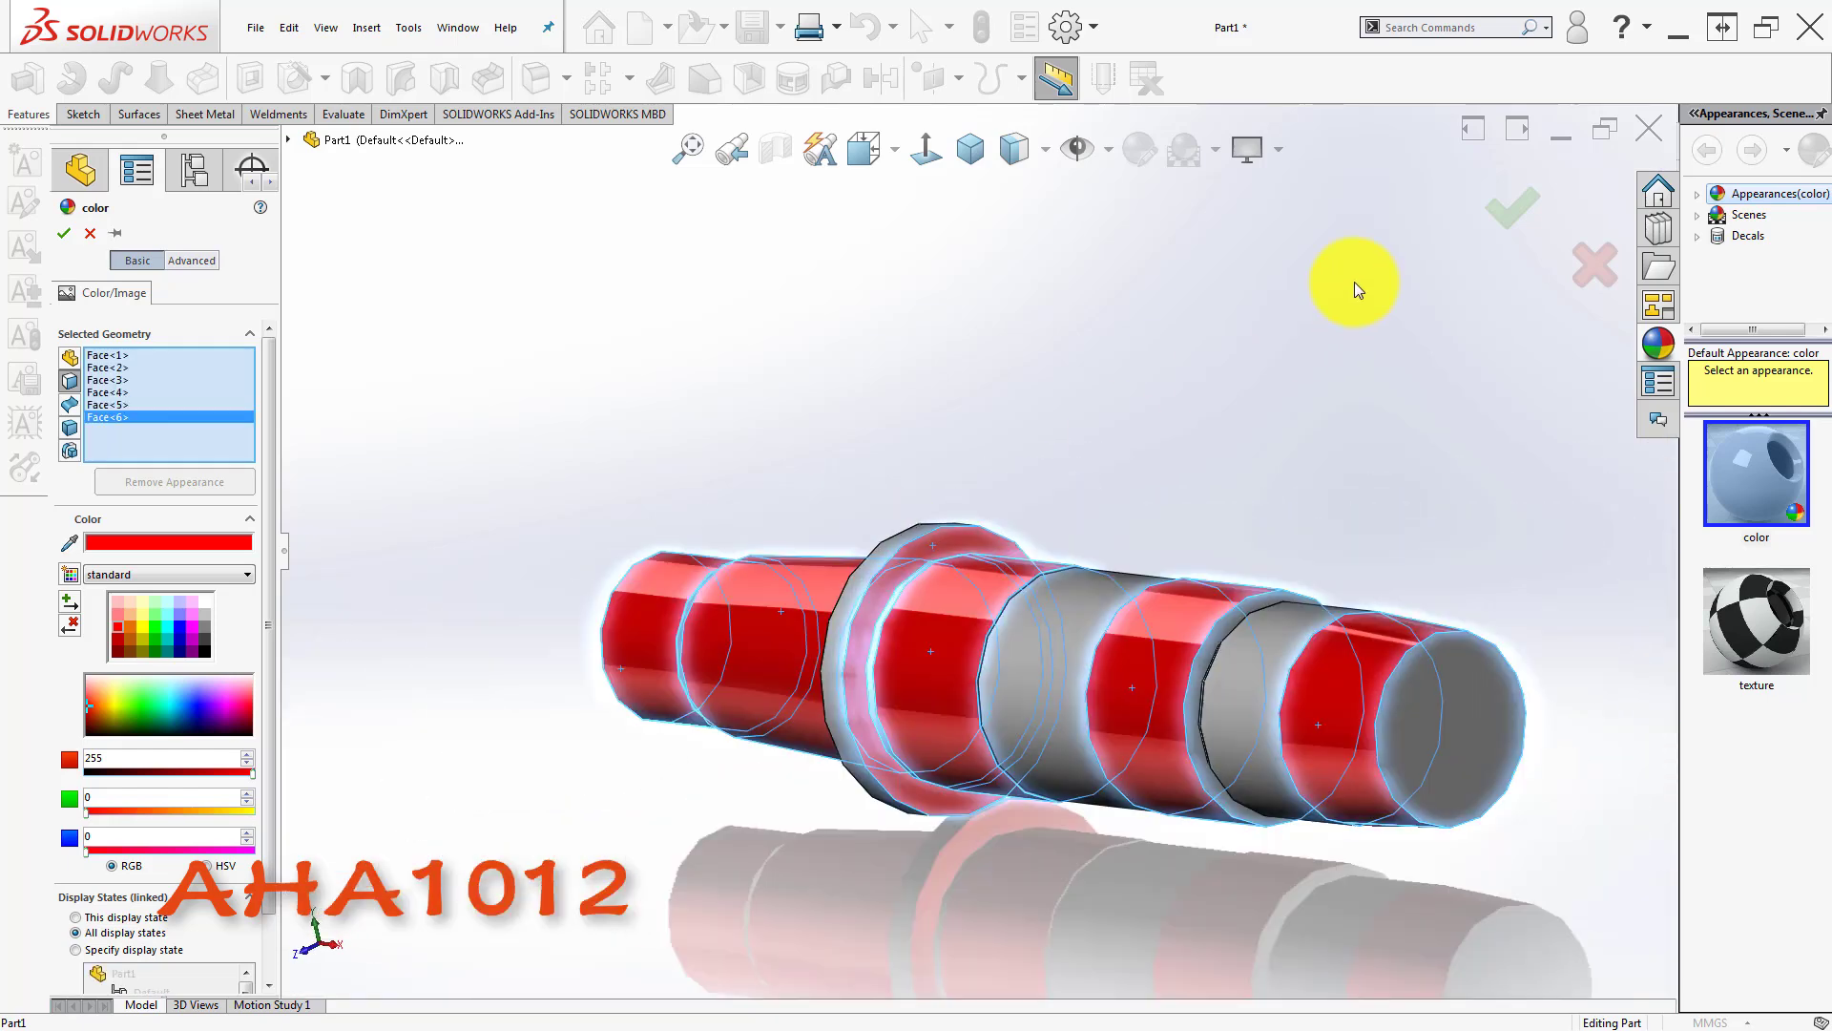
pyautogui.click(1511, 212)
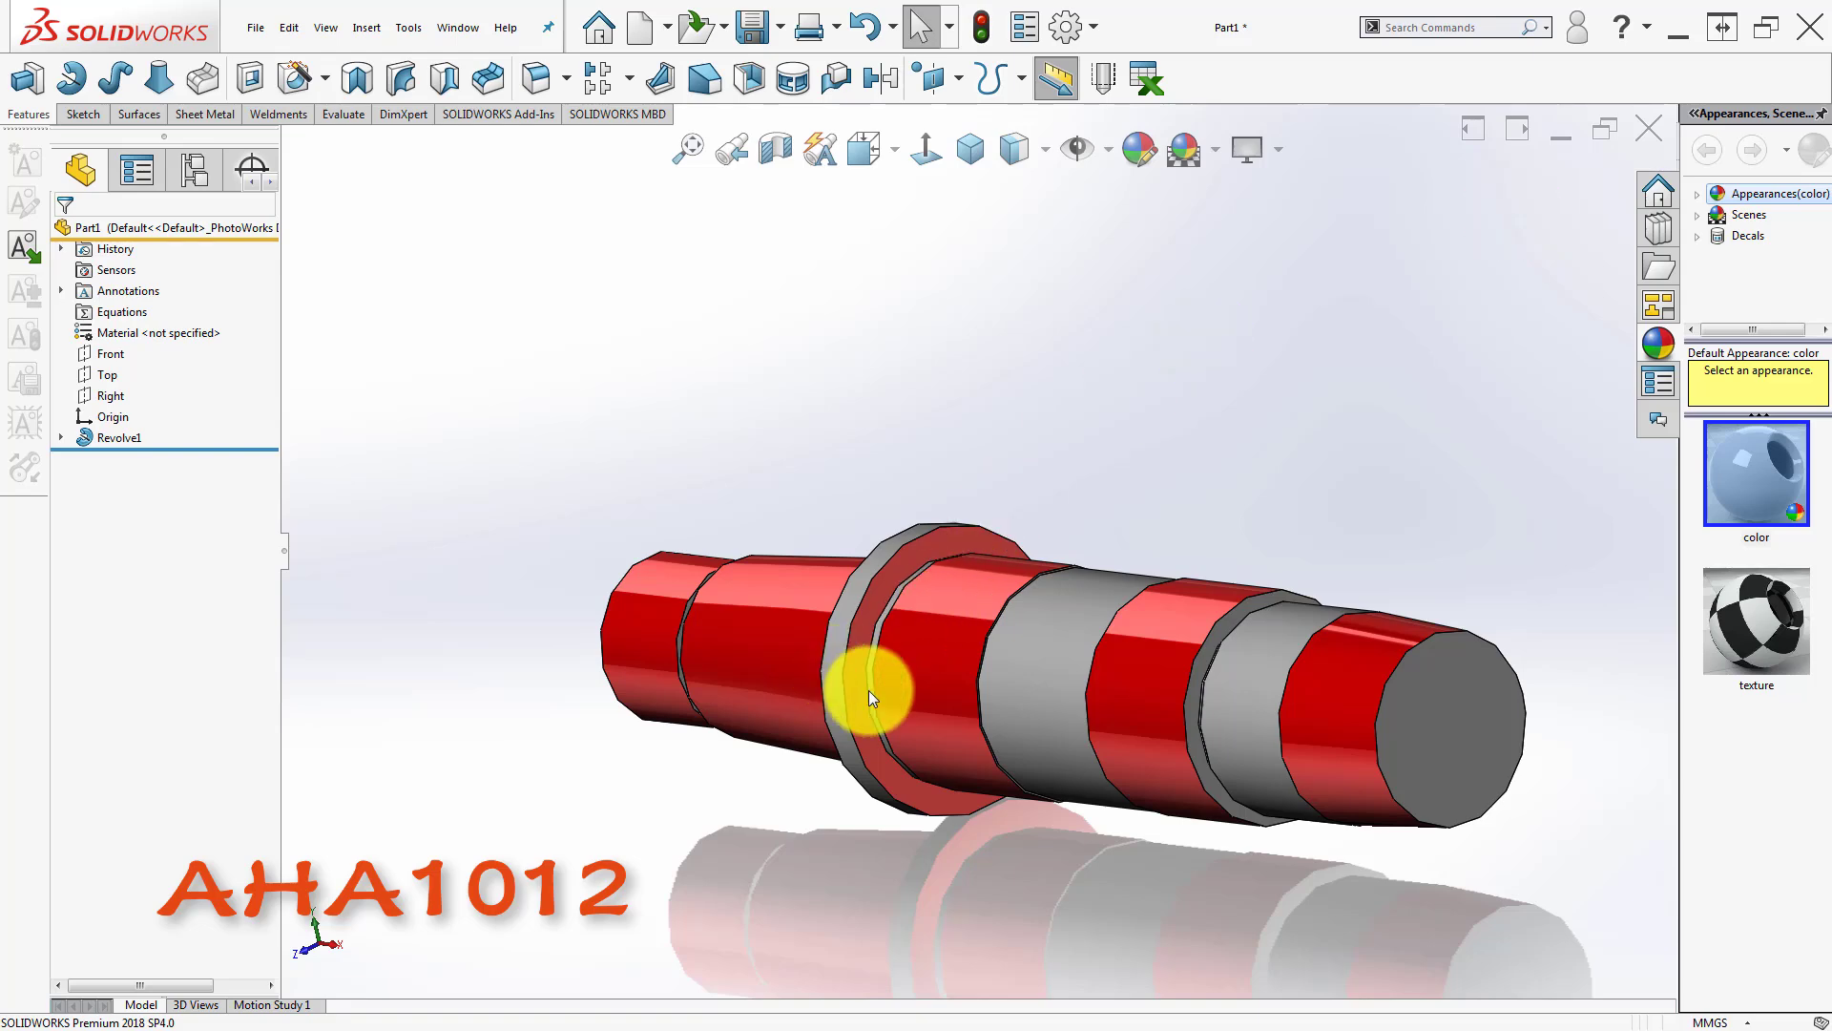
# - Start a sketch on the collar's side face and draw a corner rectangle about 53 by 97 mm around the shaft's centre
pyautogui.moveTo(868, 690)
pyautogui.mouseDown(button='middle')
pyautogui.moveTo(974, 643)
pyautogui.moveTo(934, 634)
pyautogui.moveTo(1059, 615)
pyautogui.mouseUp(button='middle')
pyautogui.scroll(-4, 1131, 594)
pyautogui.click(1131, 590)
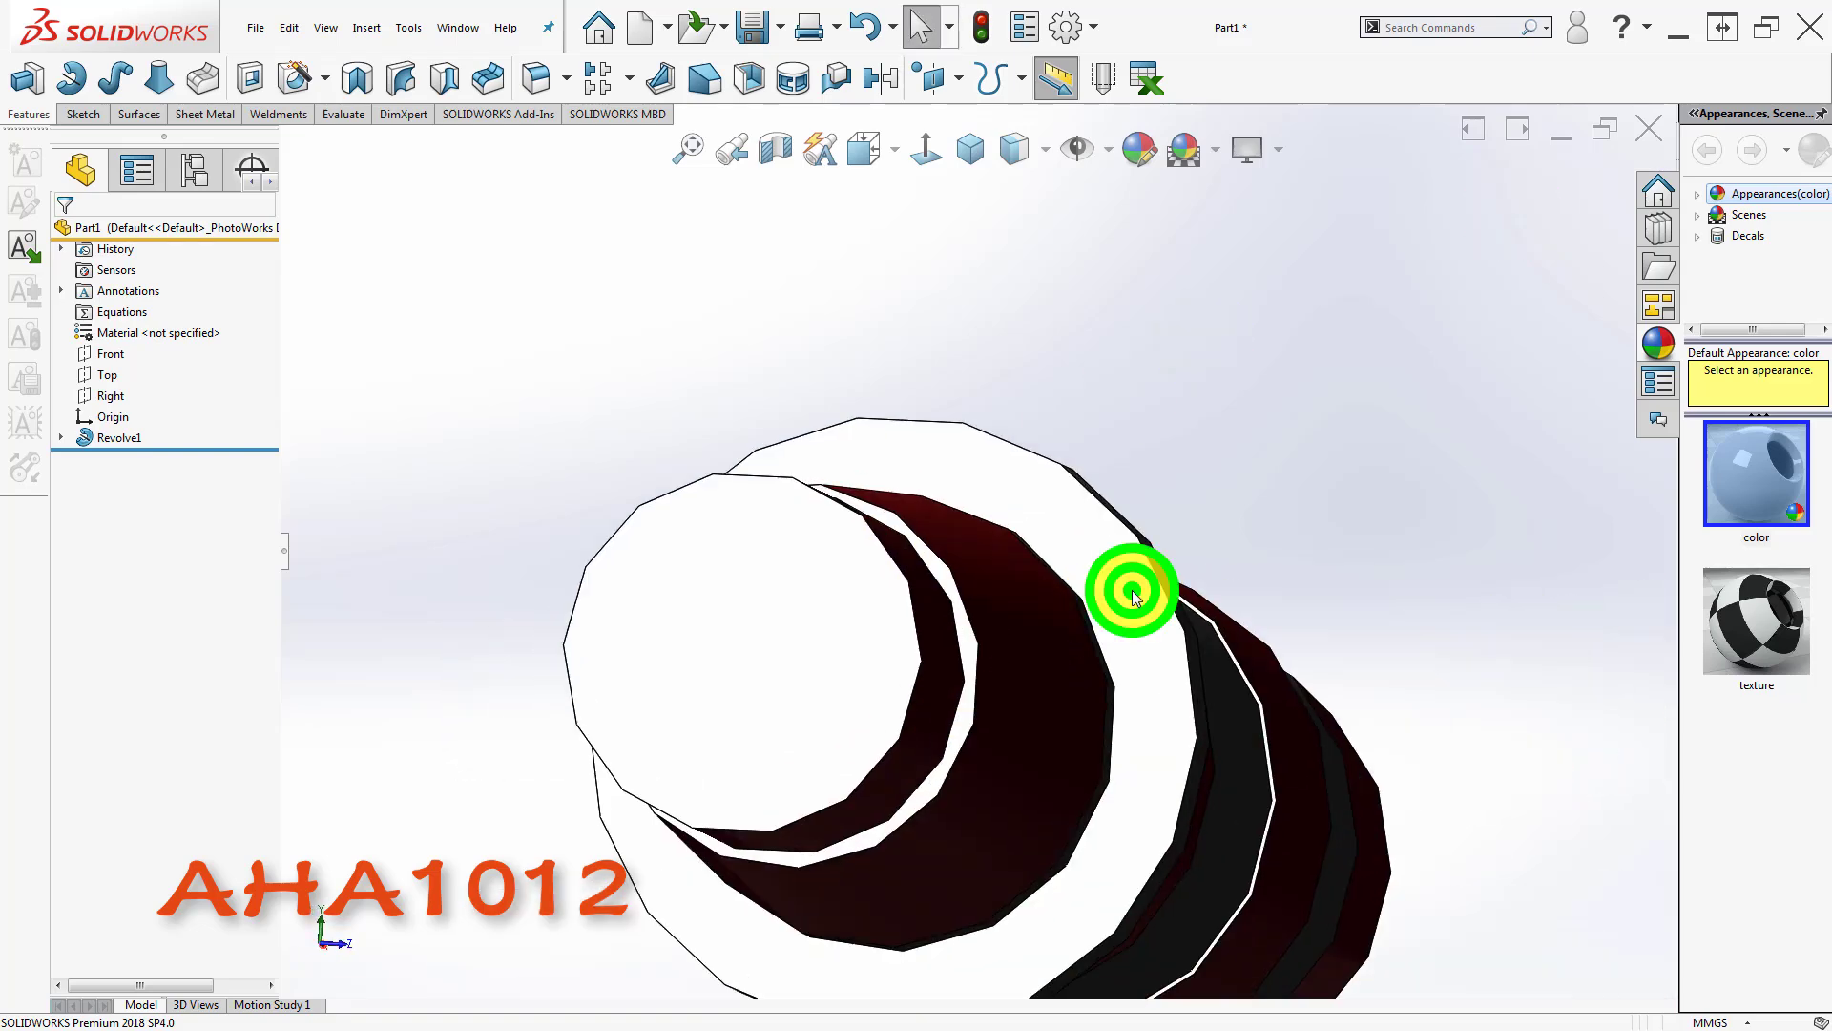
pyautogui.click(1212, 532)
pyautogui.click(924, 148)
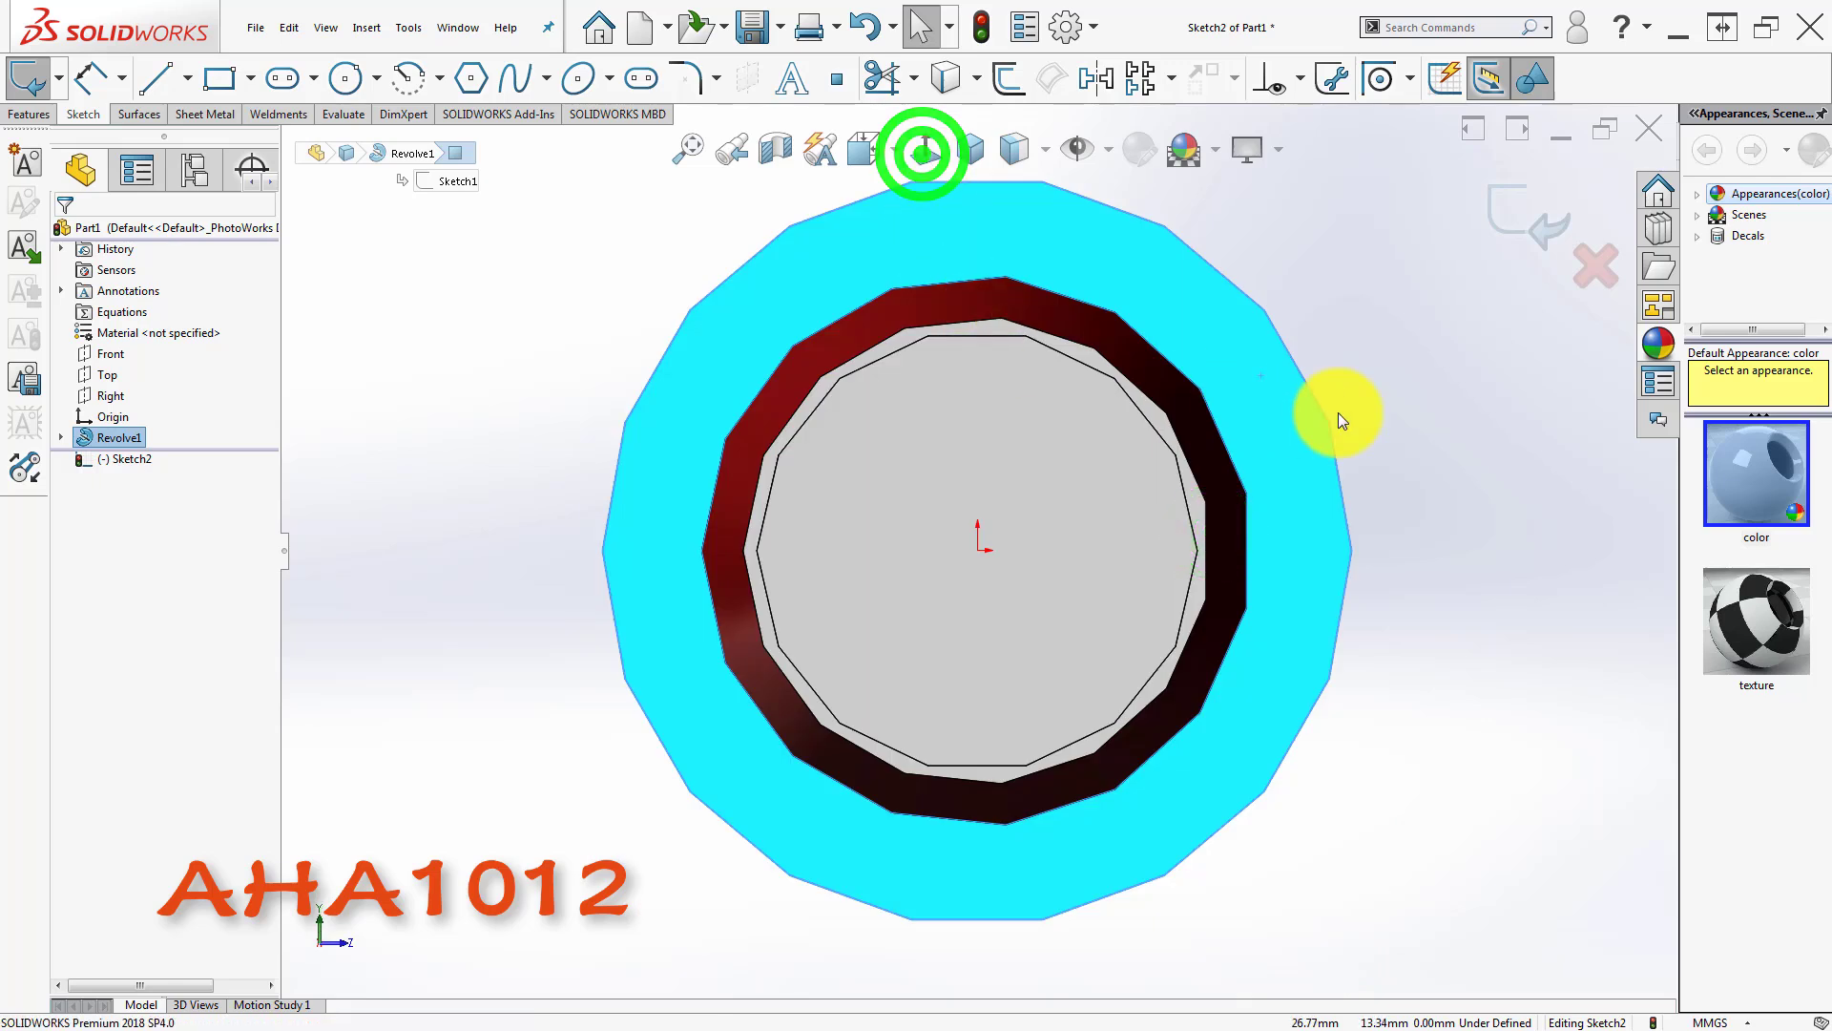
pyautogui.click(1381, 383)
pyautogui.click(219, 79)
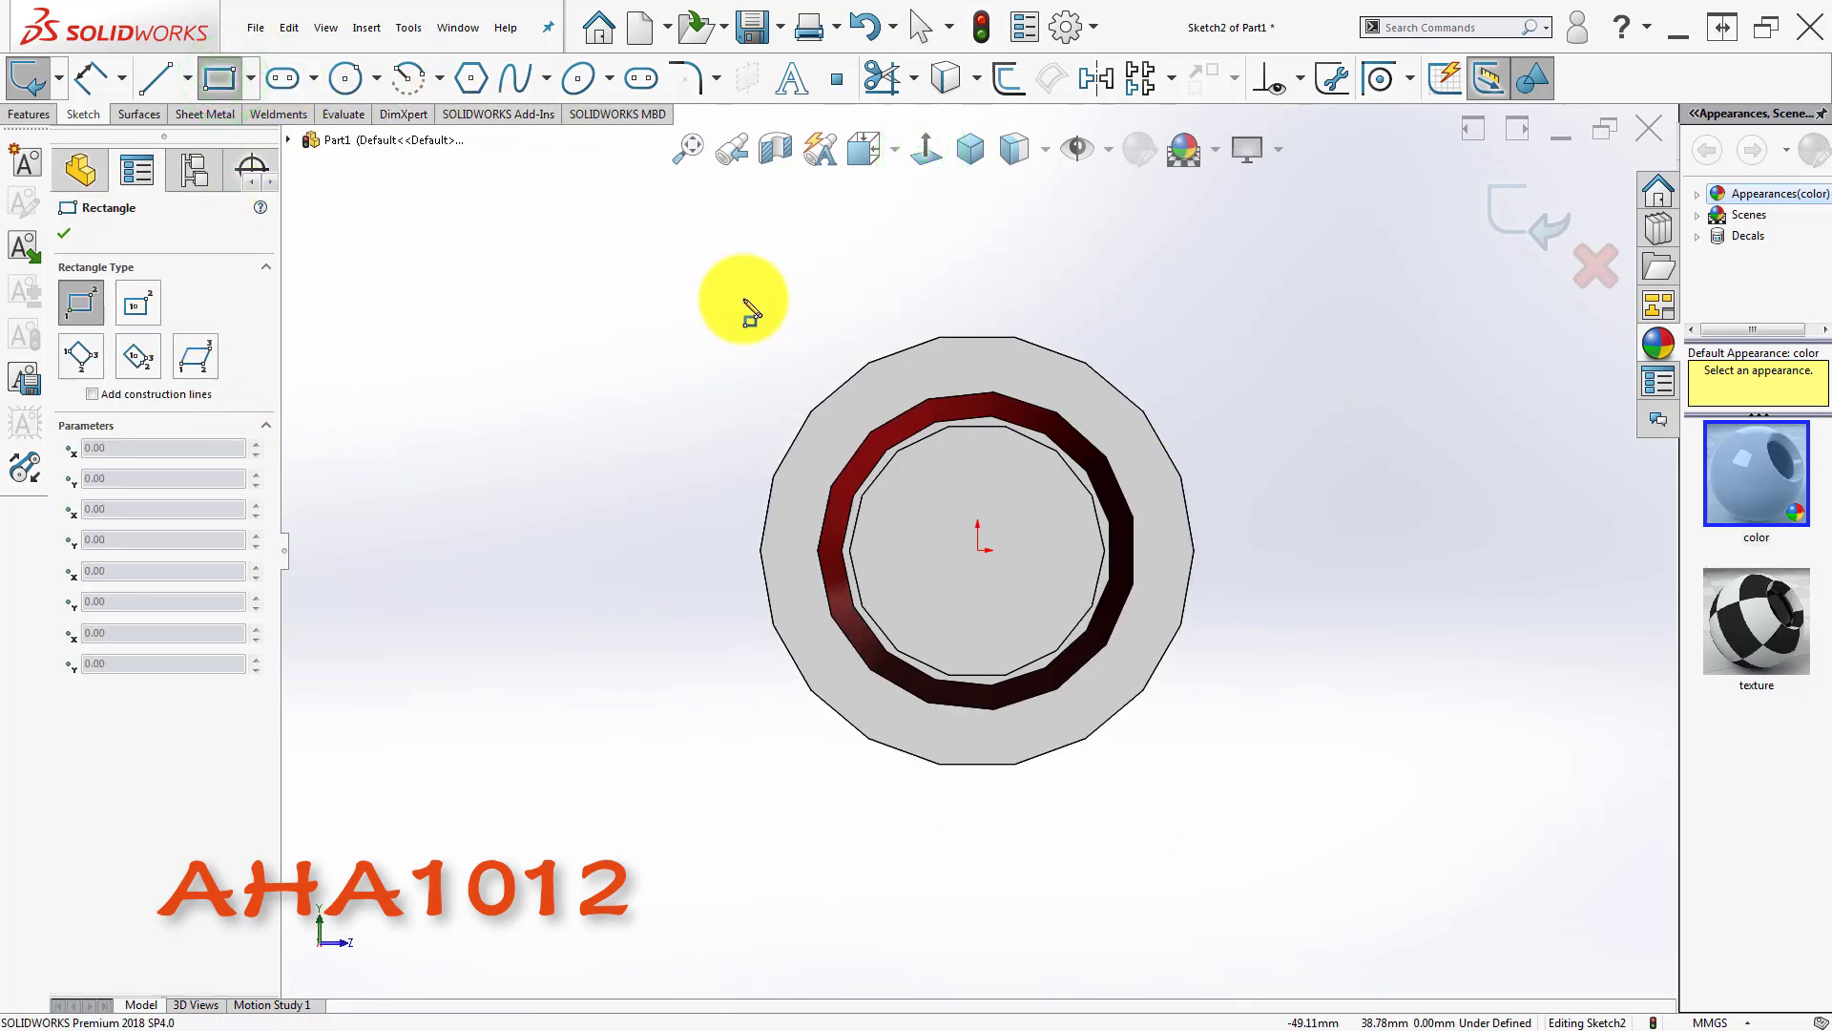
pyautogui.click(816, 244)
pyautogui.click(1156, 860)
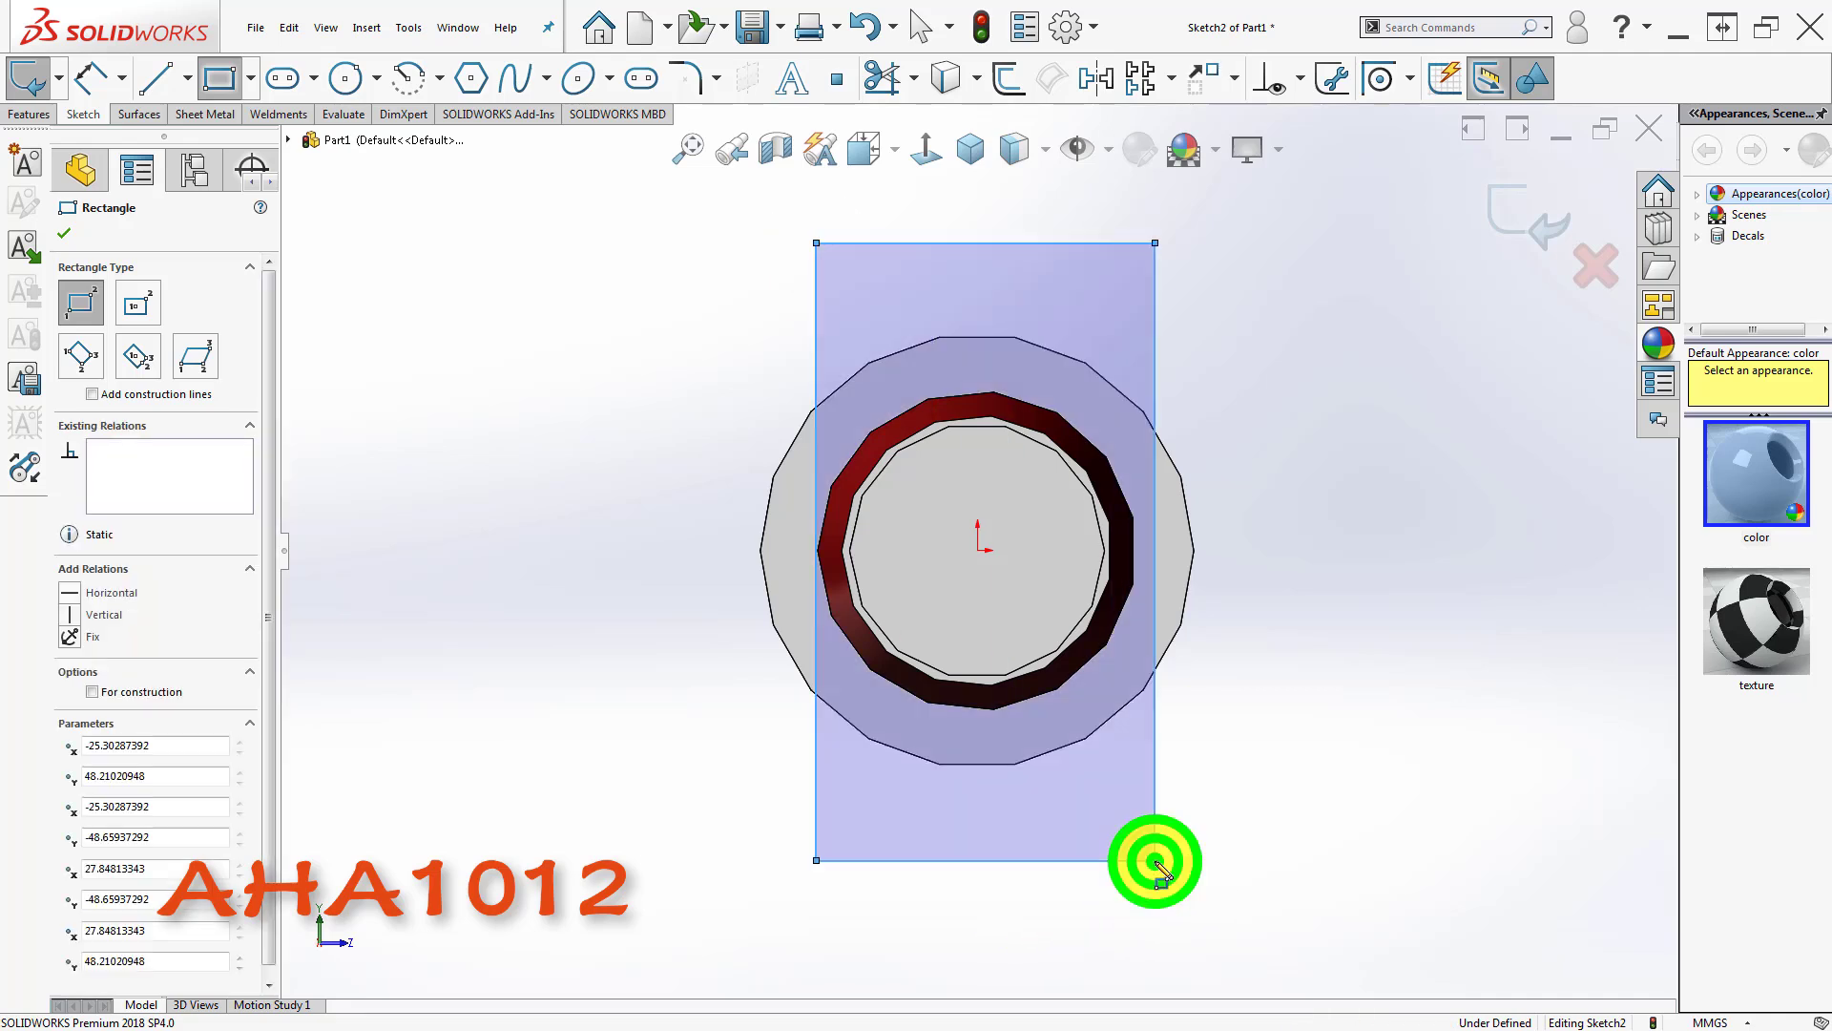
pyautogui.press('Escape')
pyautogui.click(626, 845)
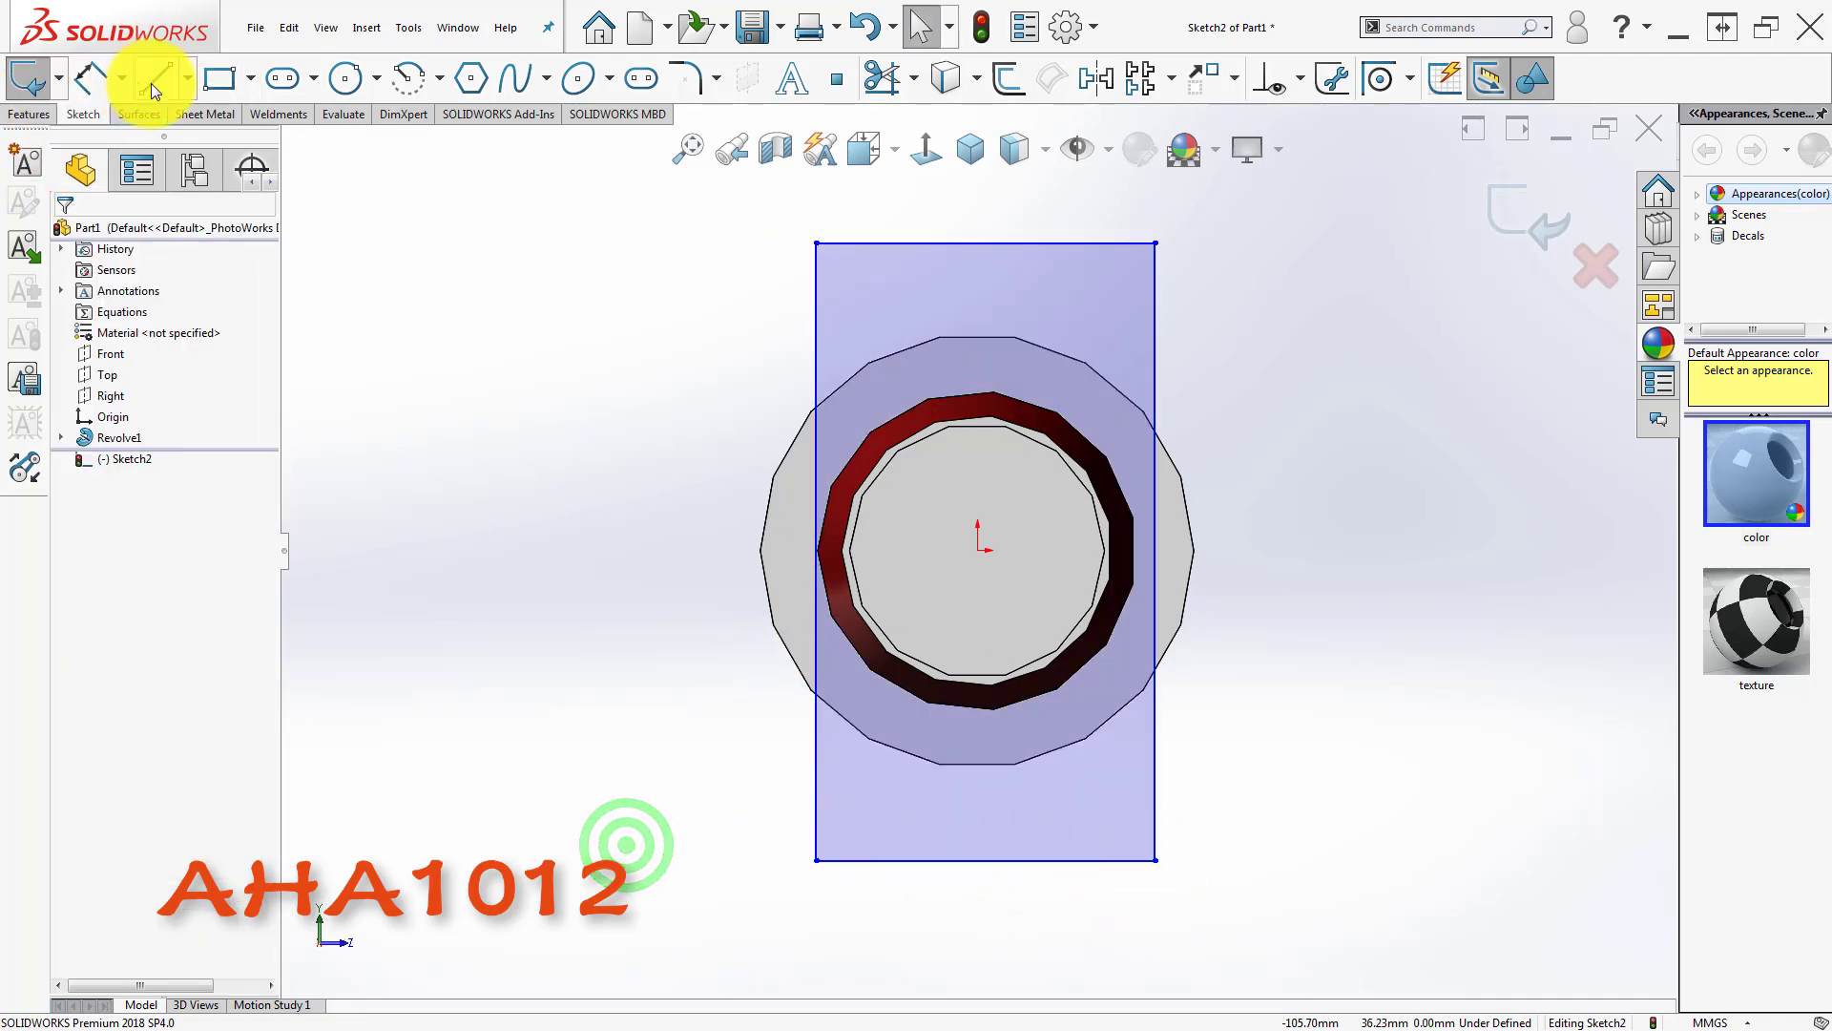
# - Draw two centerlines from the origin to the midpoints of the rectangle's upper and right edges
pyautogui.click(188, 78)
pyautogui.click(197, 130)
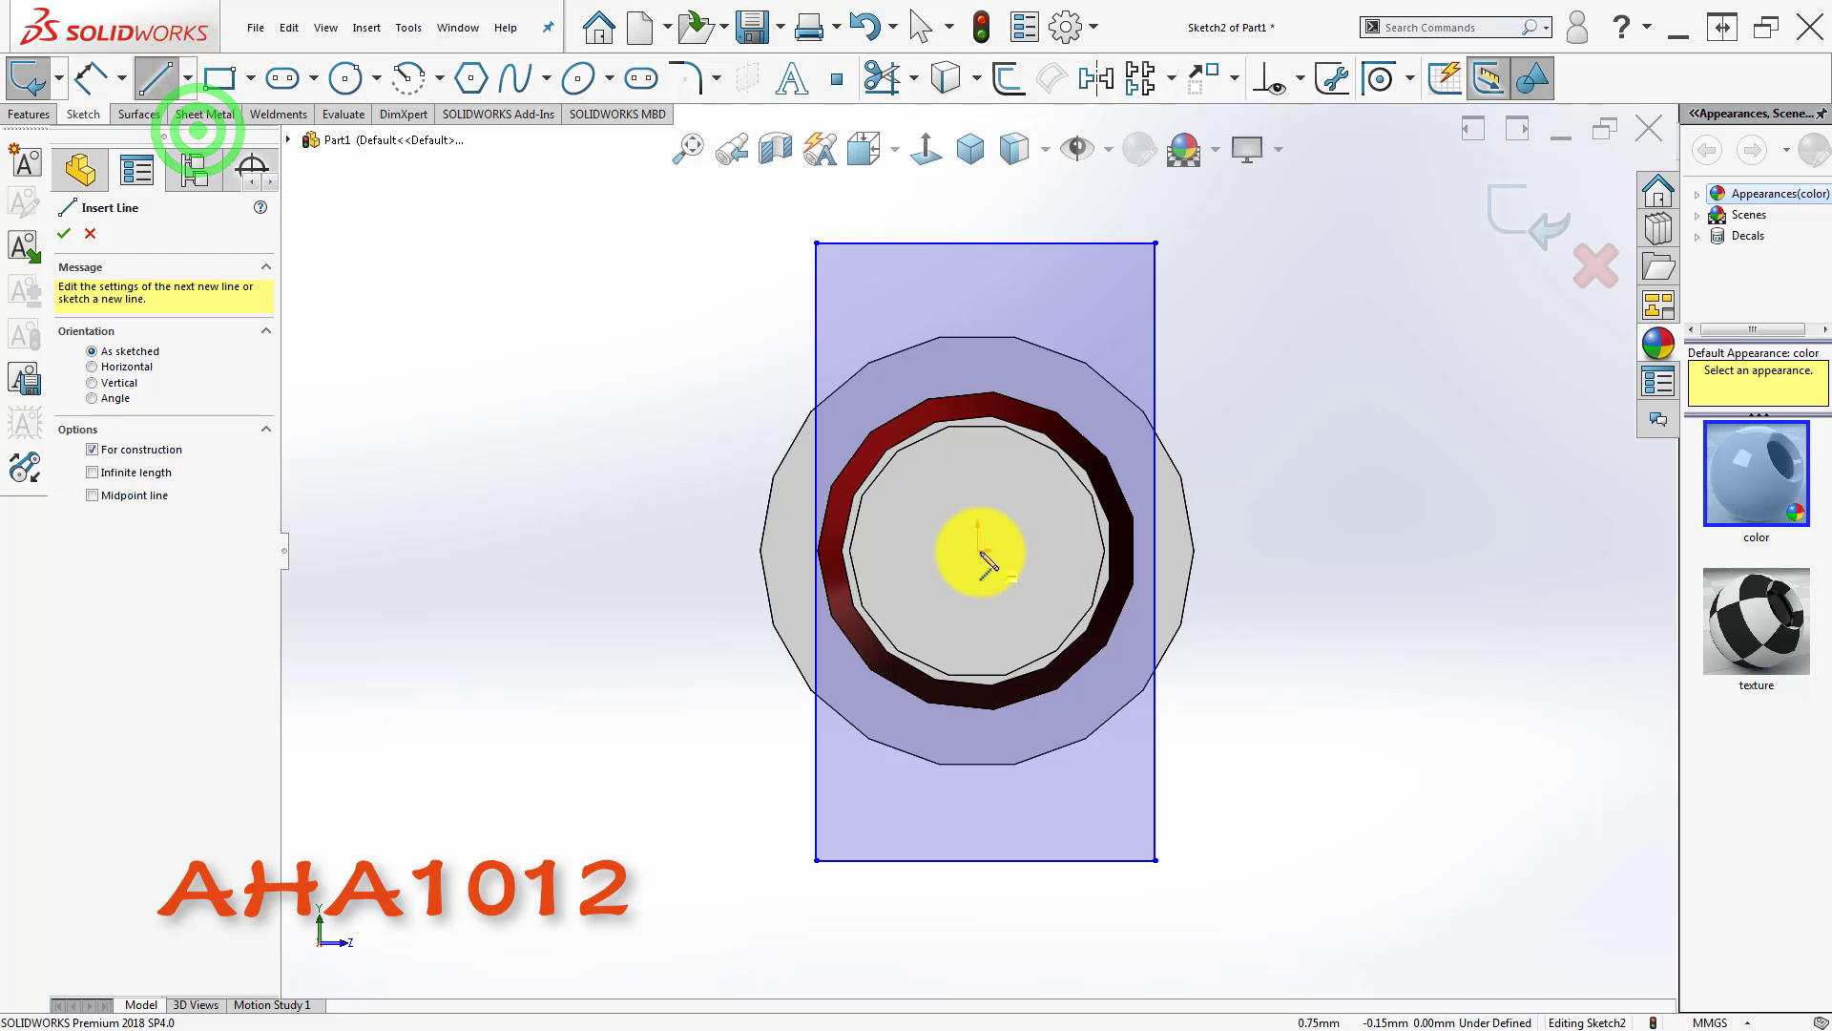
pyautogui.moveTo(979, 552); pyautogui.dragTo(984, 244)
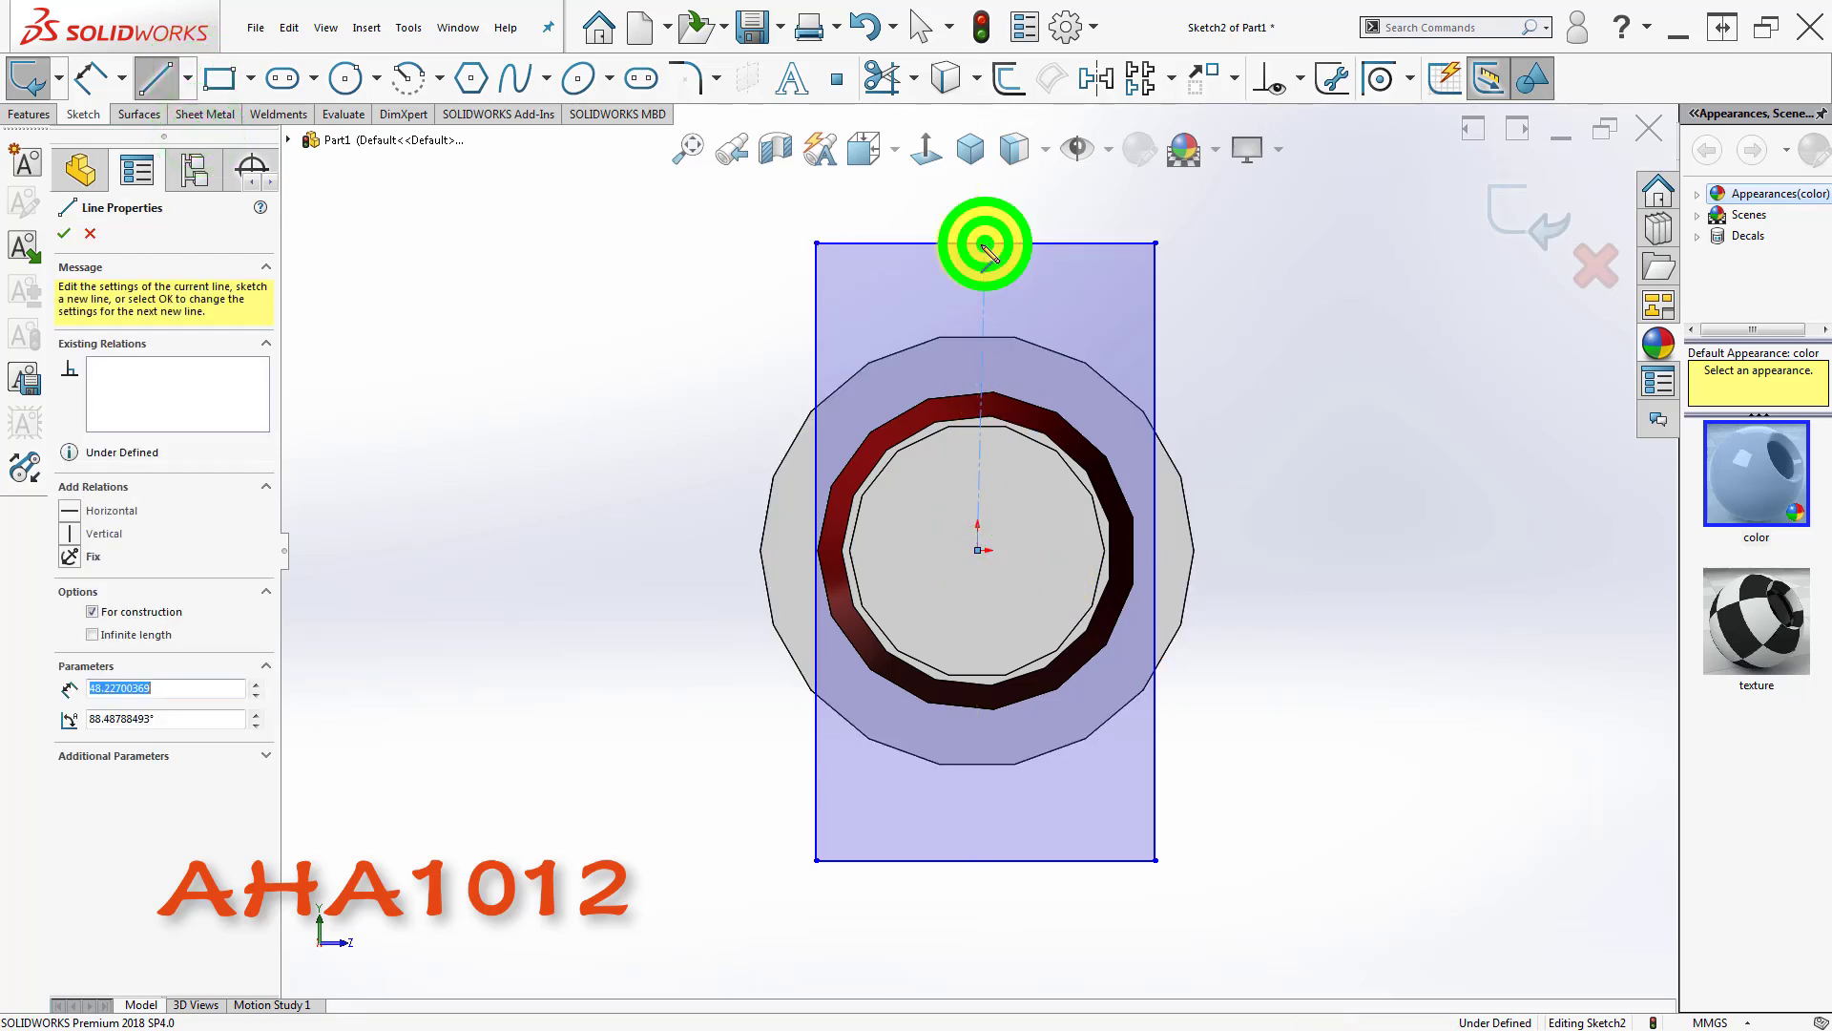
pyautogui.click(909, 272)
pyautogui.click(978, 551)
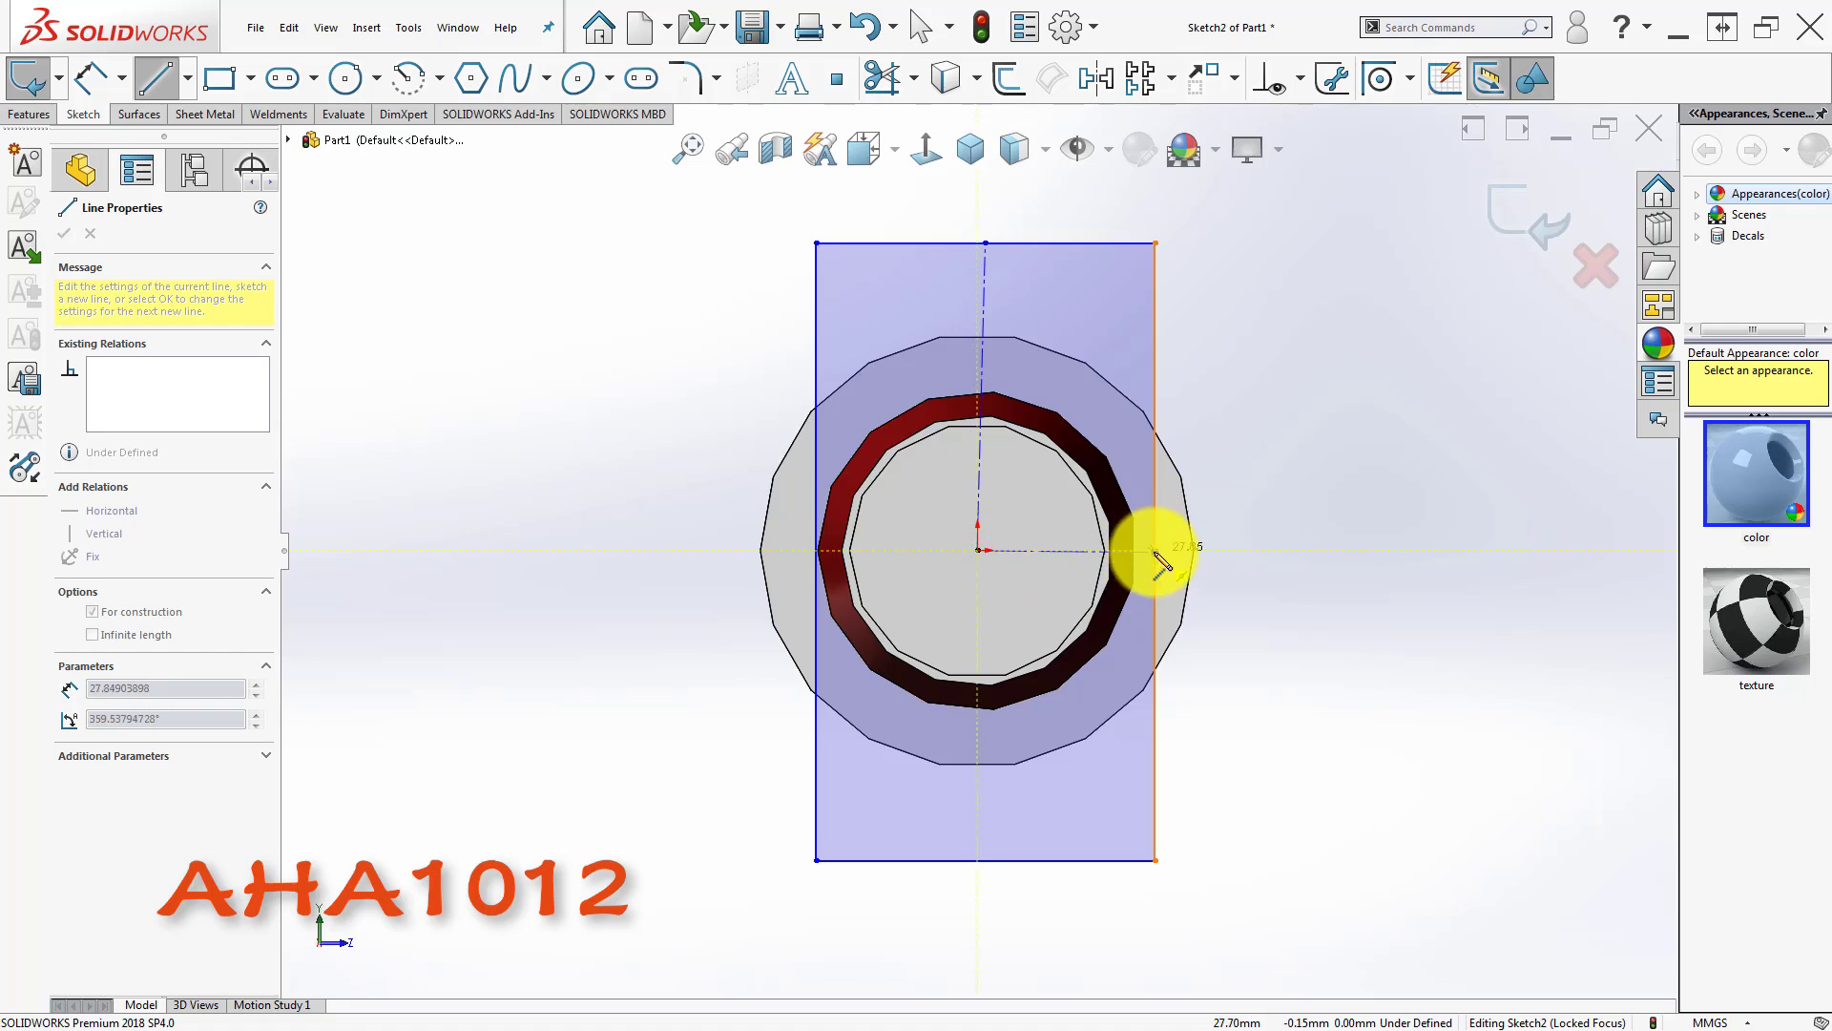
pyautogui.doubleClick(1158, 552)
pyautogui.press('Escape')
# - Make one centerline horizontal and the other vertical so the rectangle is centred on the origin
pyautogui.click(1032, 551)
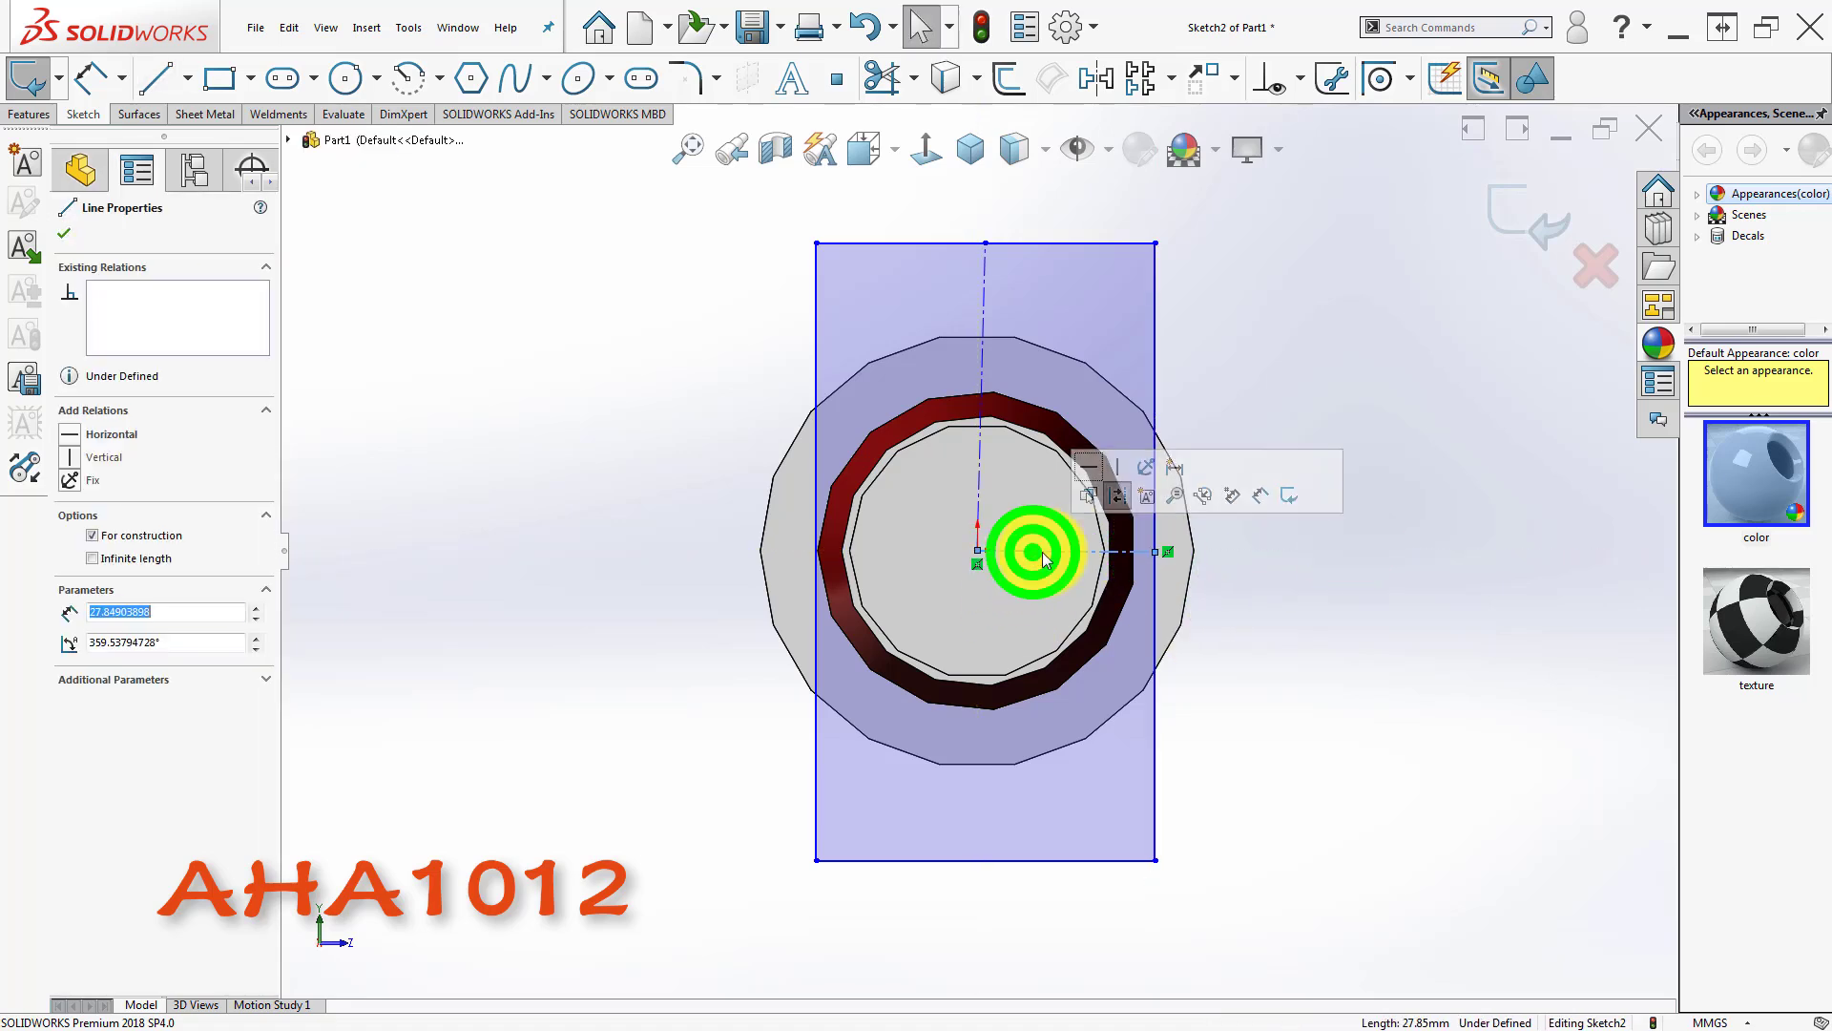
pyautogui.click(1088, 466)
pyautogui.click(979, 485)
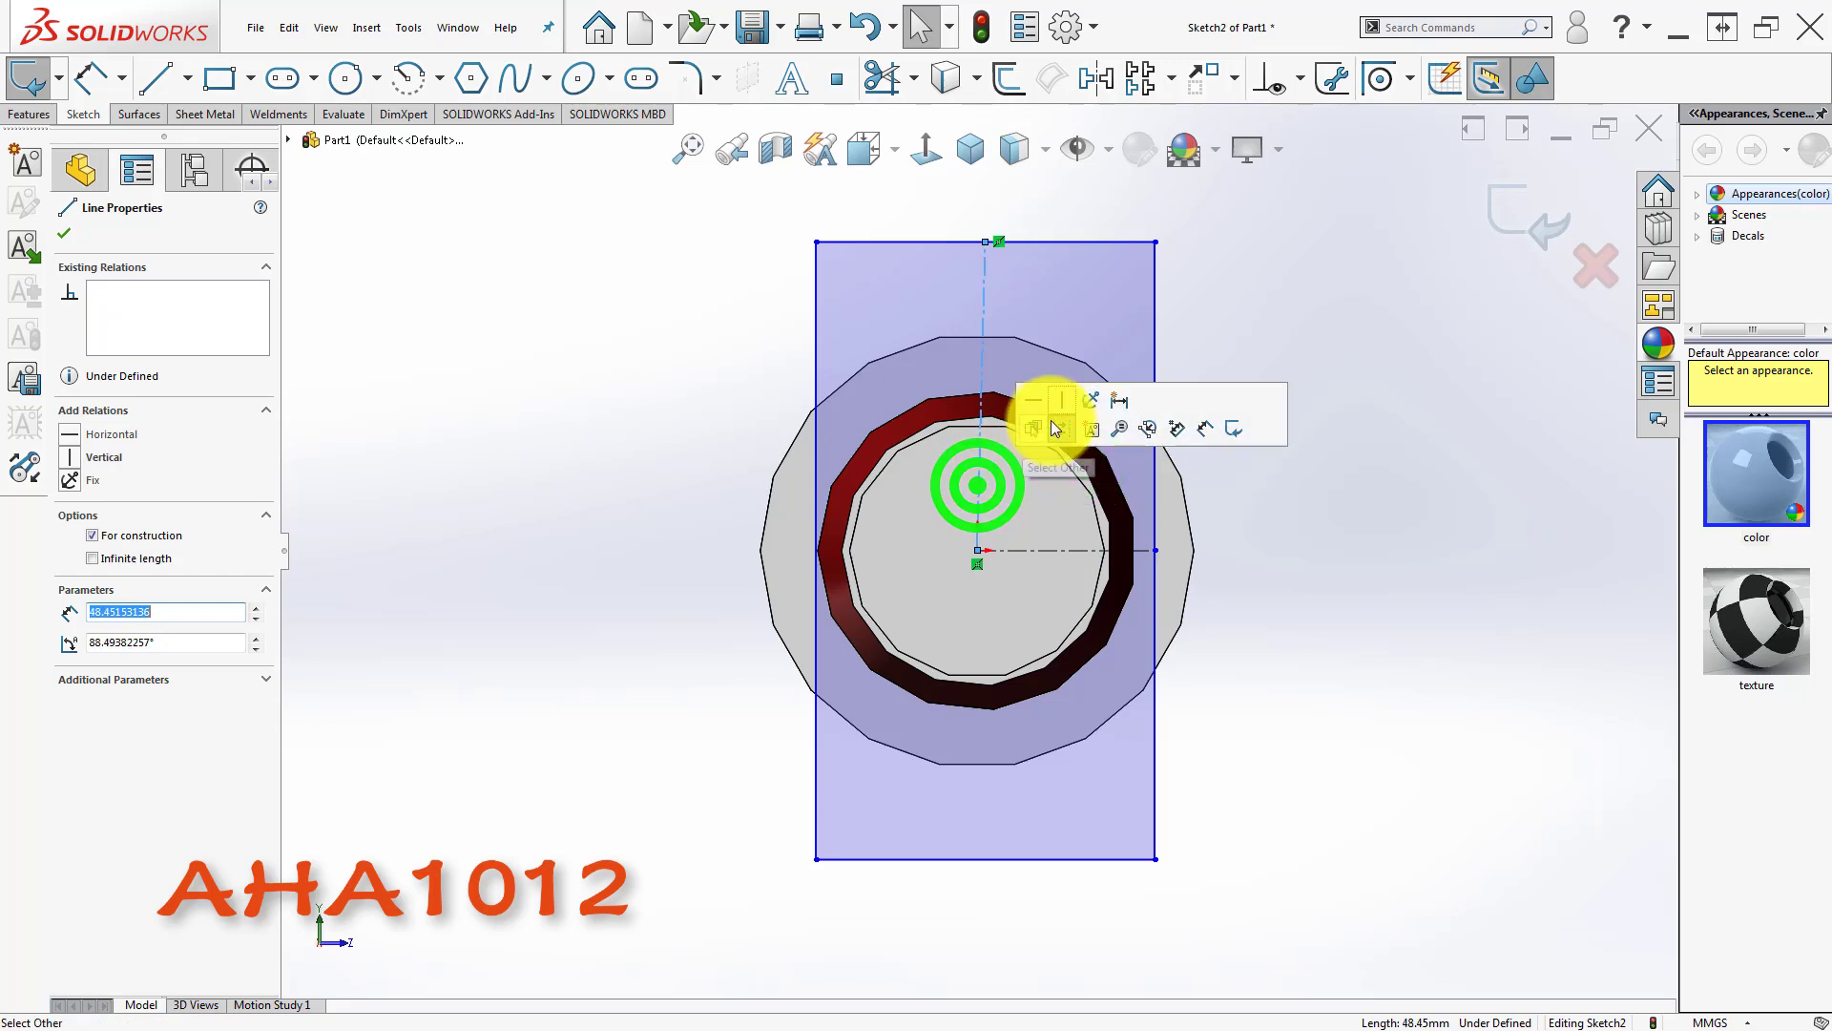
pyautogui.click(1067, 406)
pyautogui.click(603, 599)
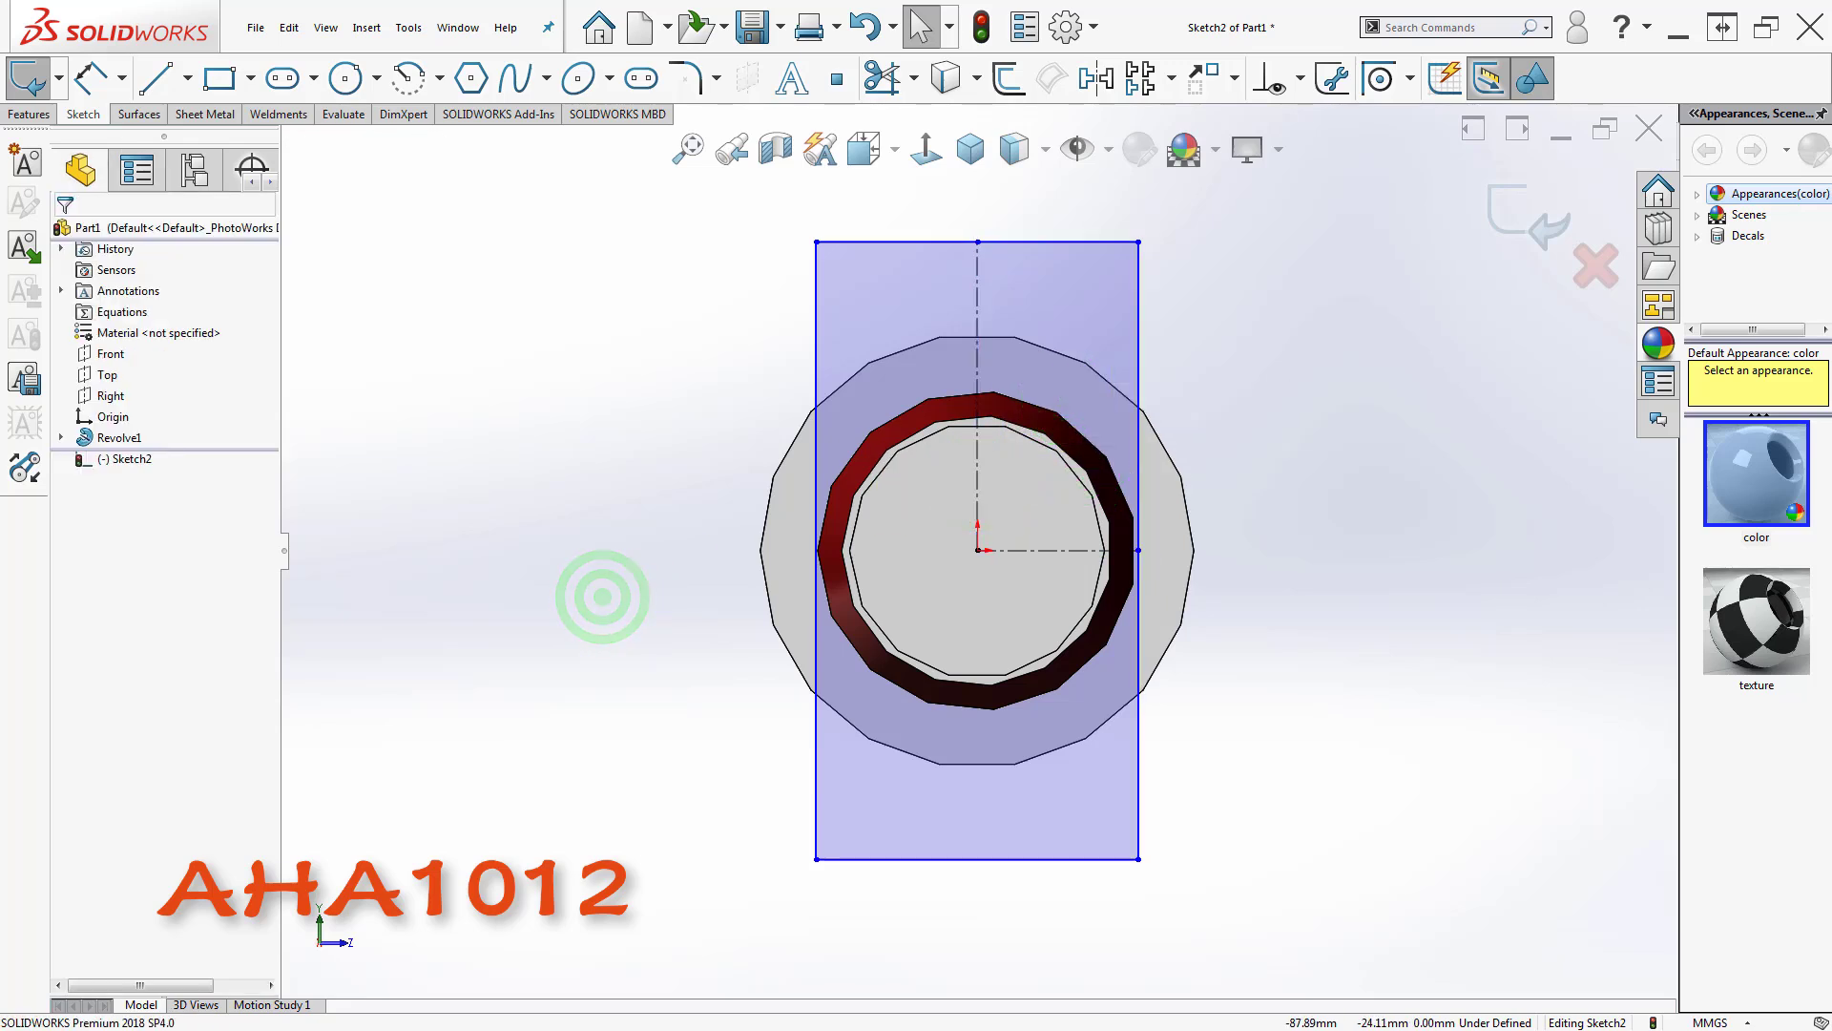
# - Dimension the rectangle's width between its two vertical edges as 58 mm
pyautogui.moveTo(630, 732); pyautogui.dragTo(633, 807, button='right')
pyautogui.click(812, 299)
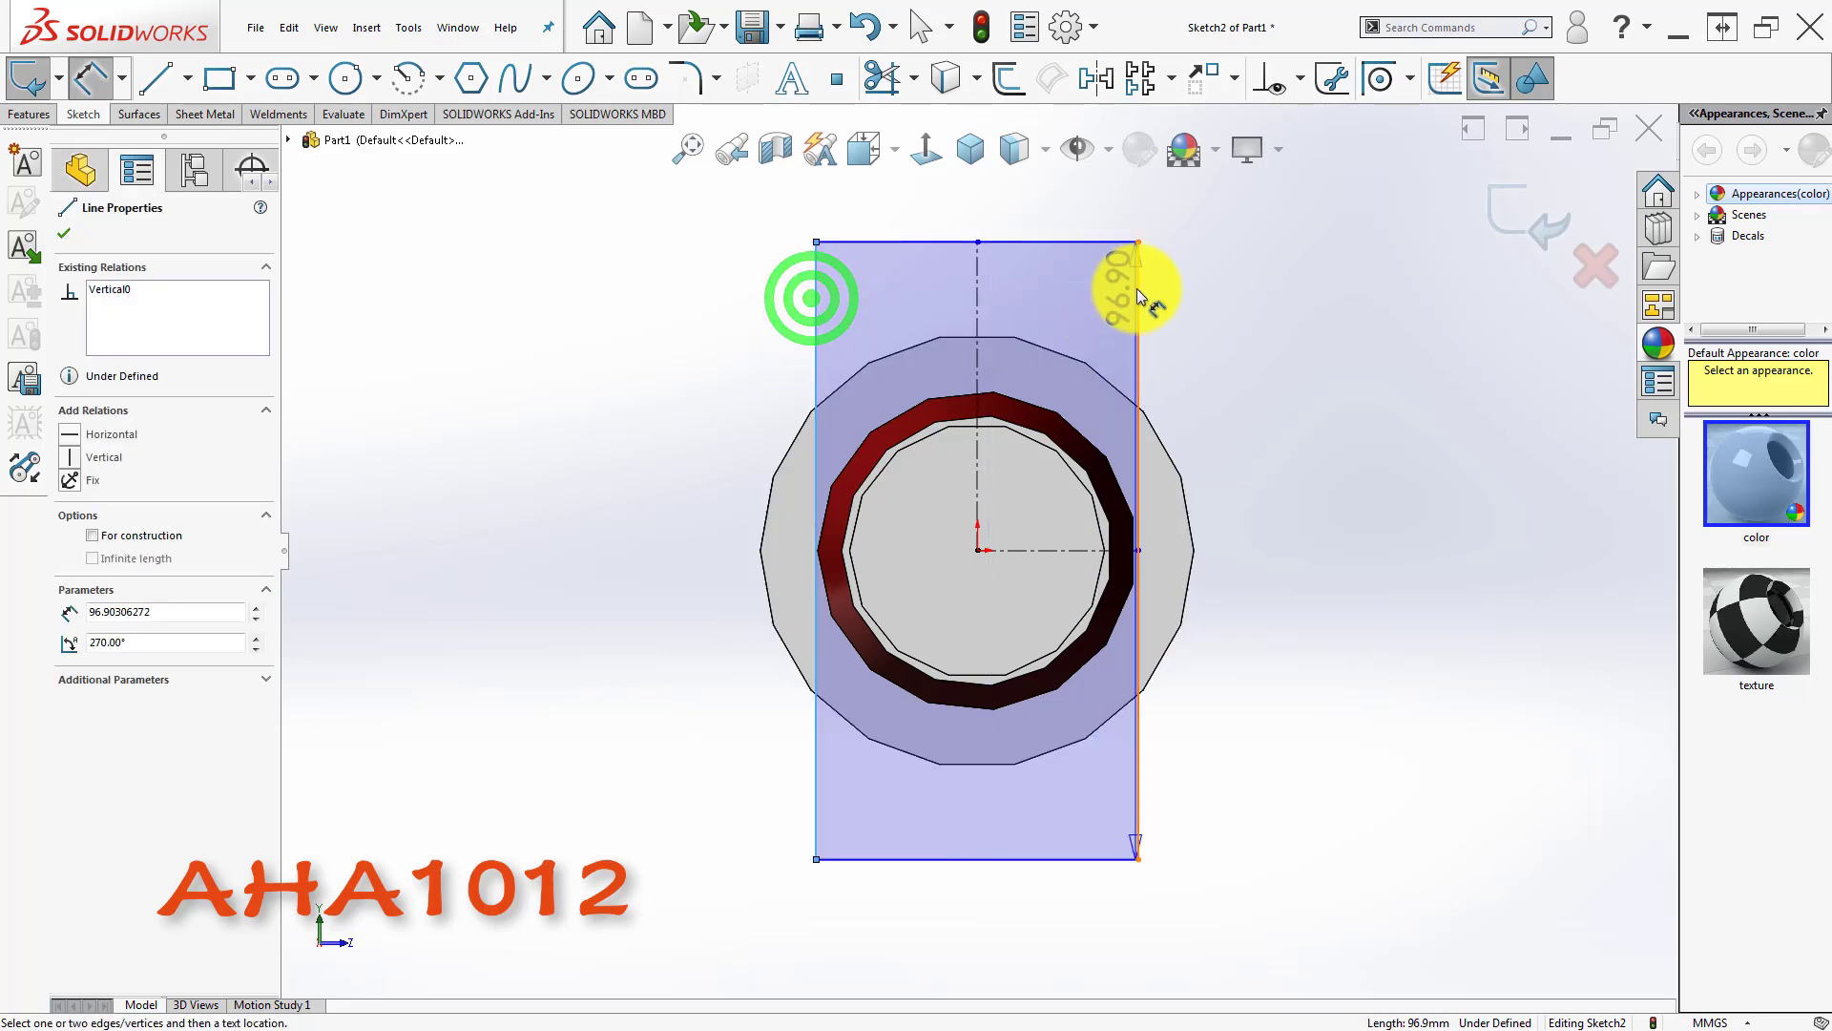
pyautogui.click(1136, 288)
pyautogui.click(1076, 309)
pyautogui.write('58')
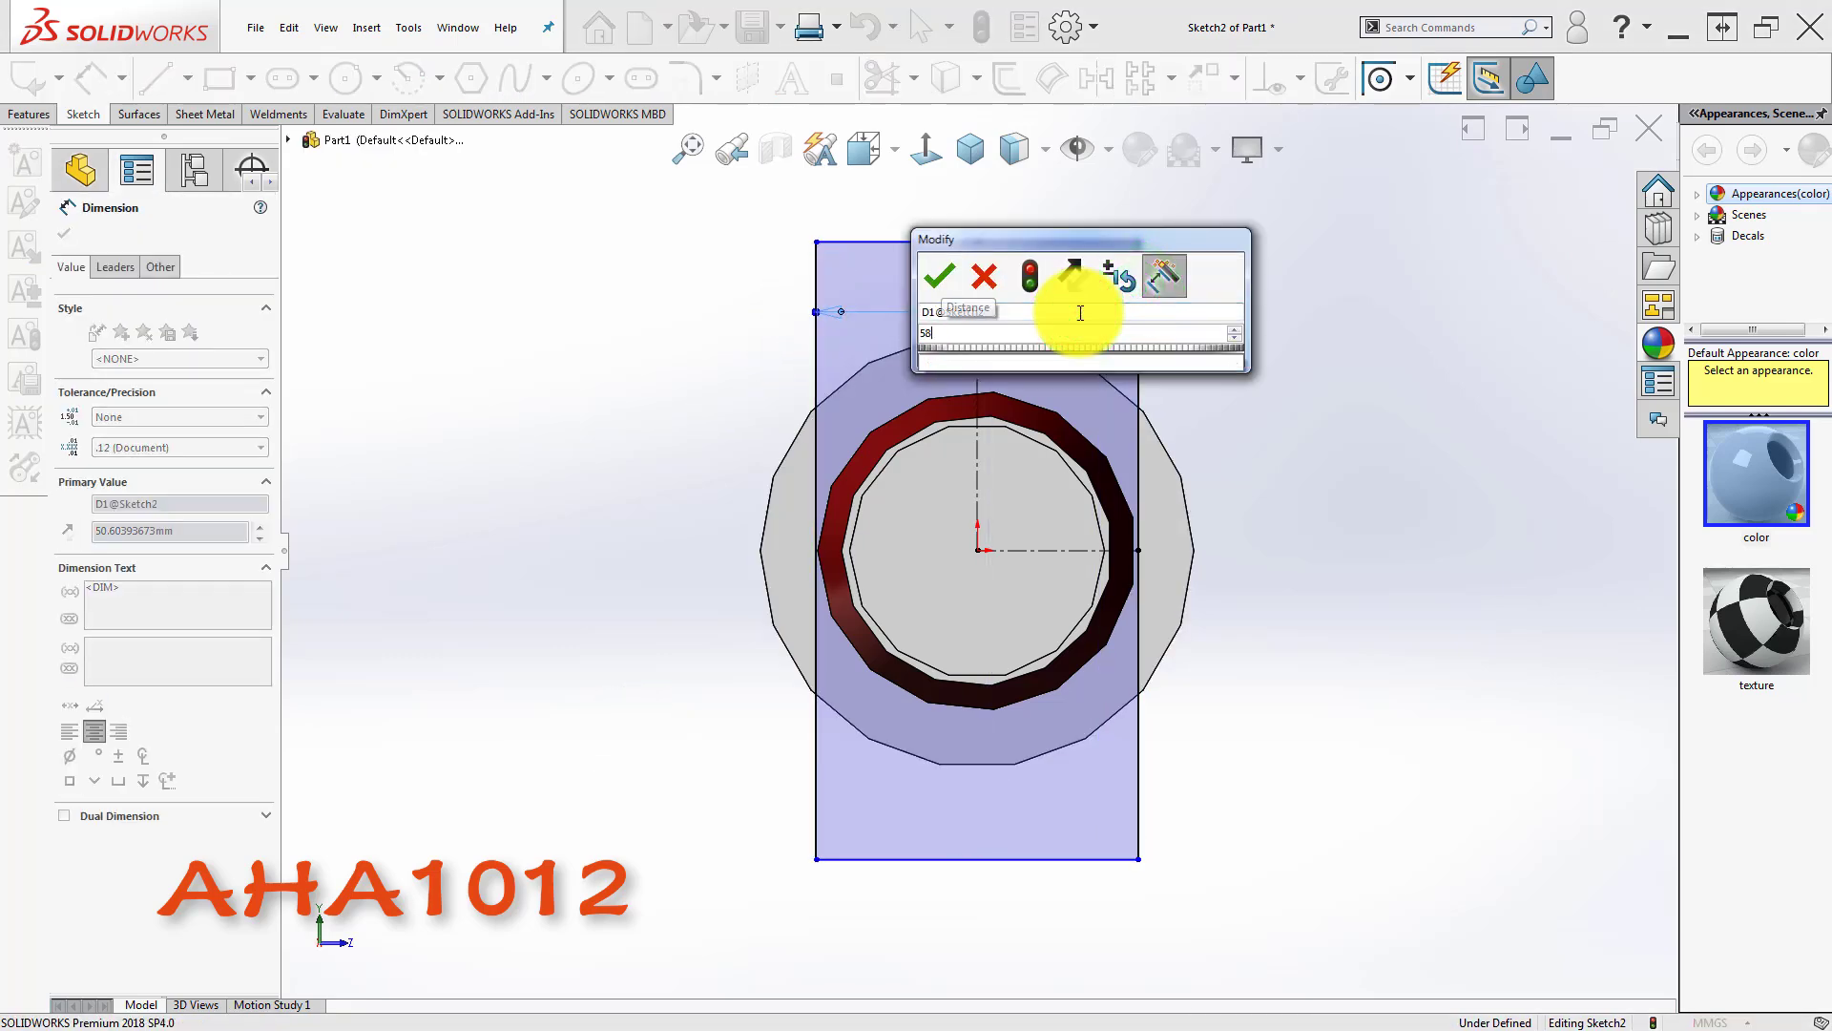
pyautogui.press('Return')
pyautogui.click(468, 467)
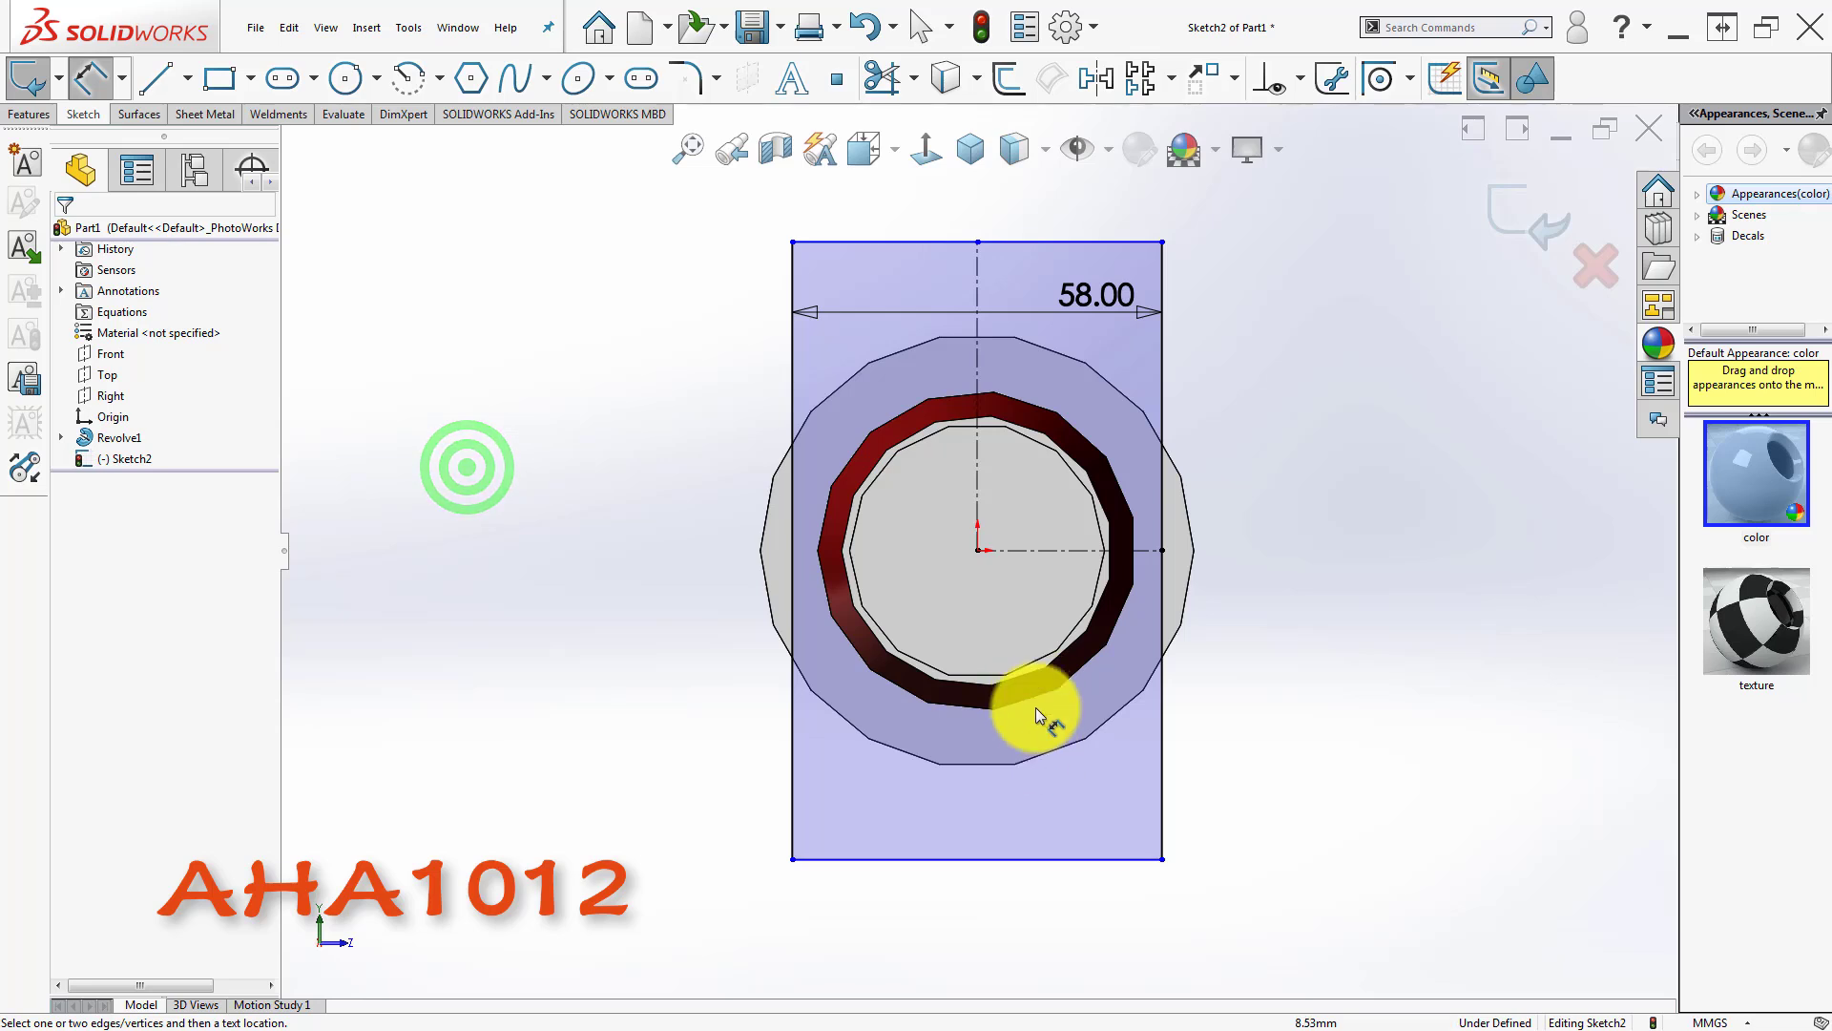
# - Dimension the gap between the rectangle's upper edge and the collar's outer edge as 20 mm
pyautogui.click(1045, 242)
pyautogui.click(993, 335)
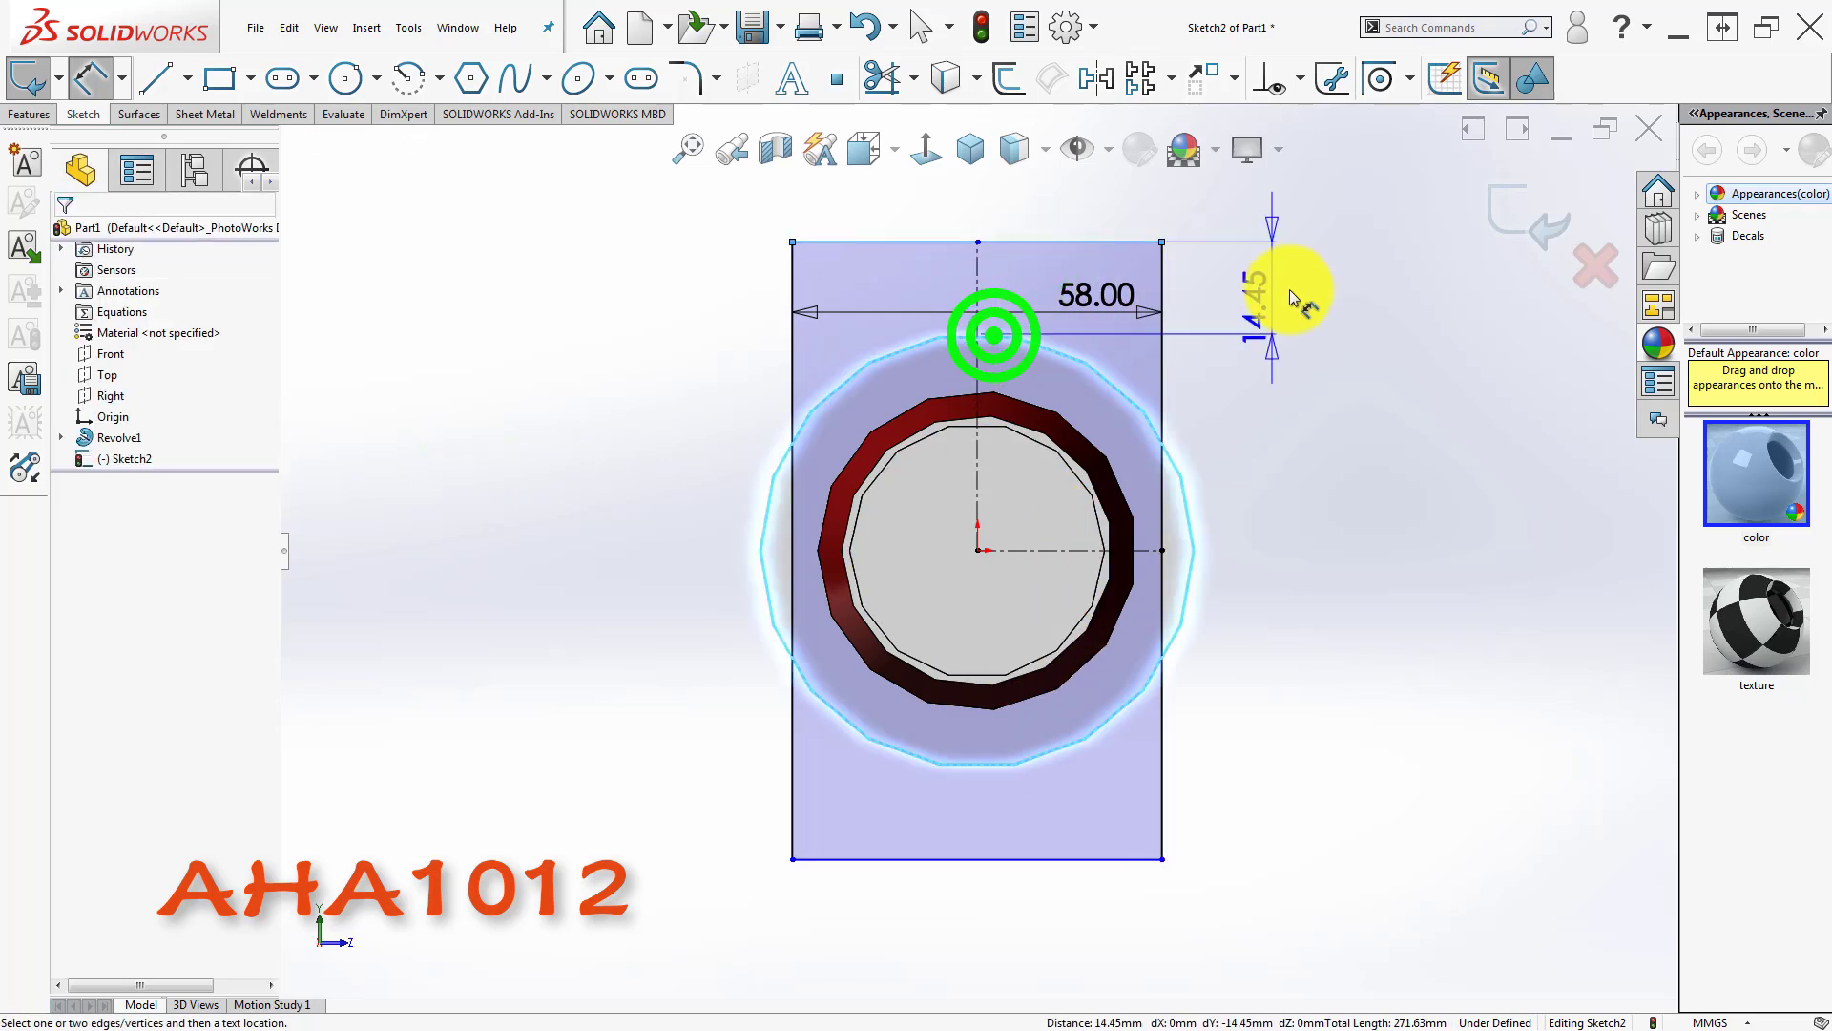
pyautogui.click(1296, 282)
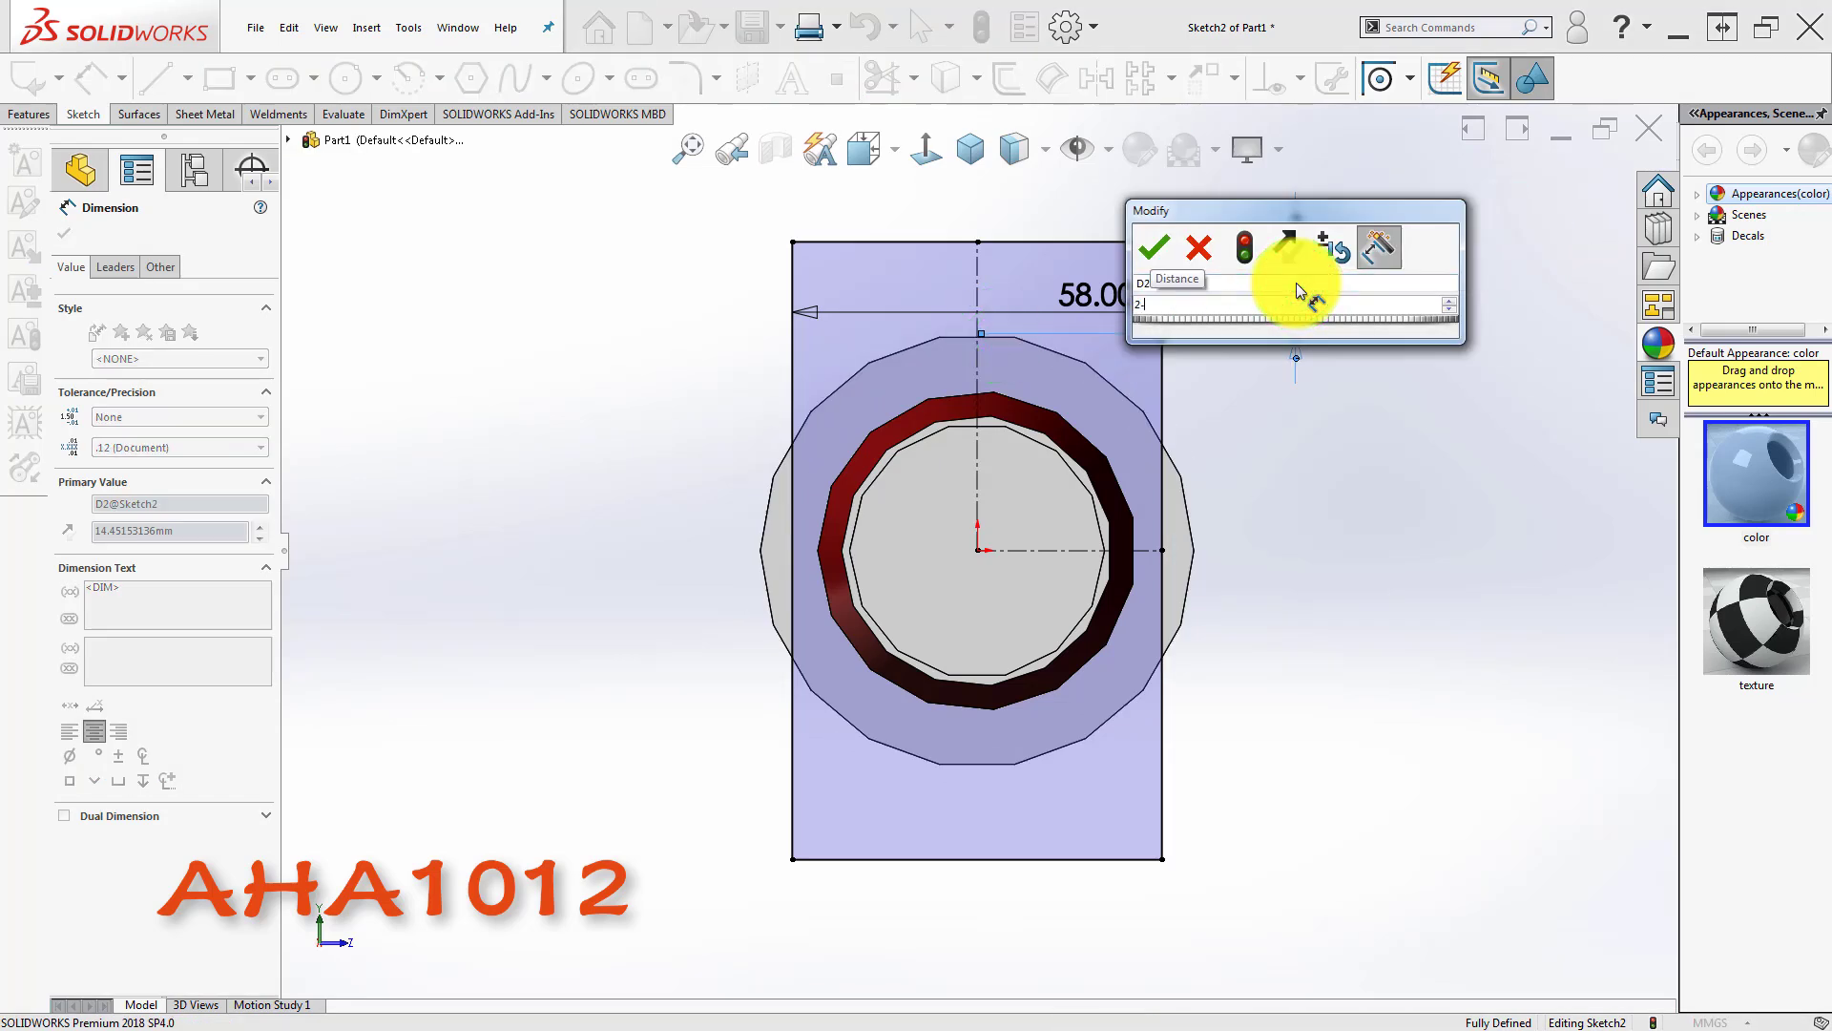
pyautogui.press('Return')
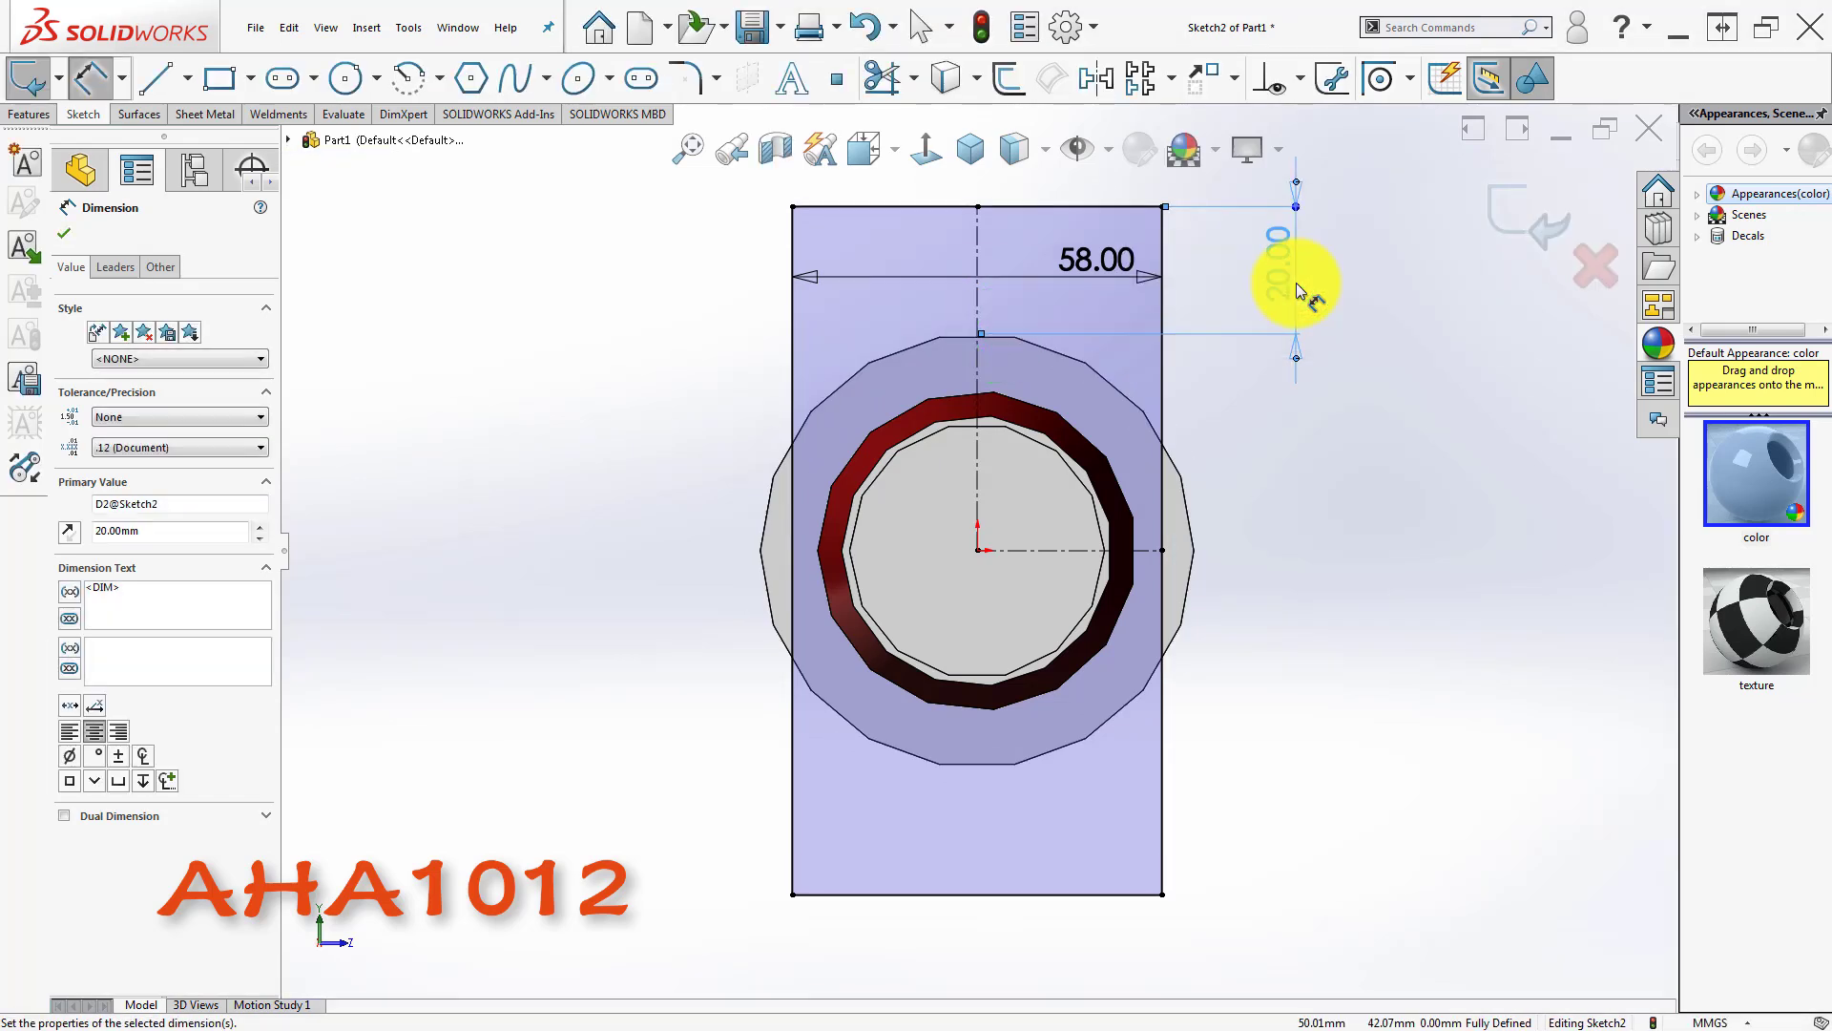
pyautogui.click(1293, 475)
pyautogui.press('Escape')
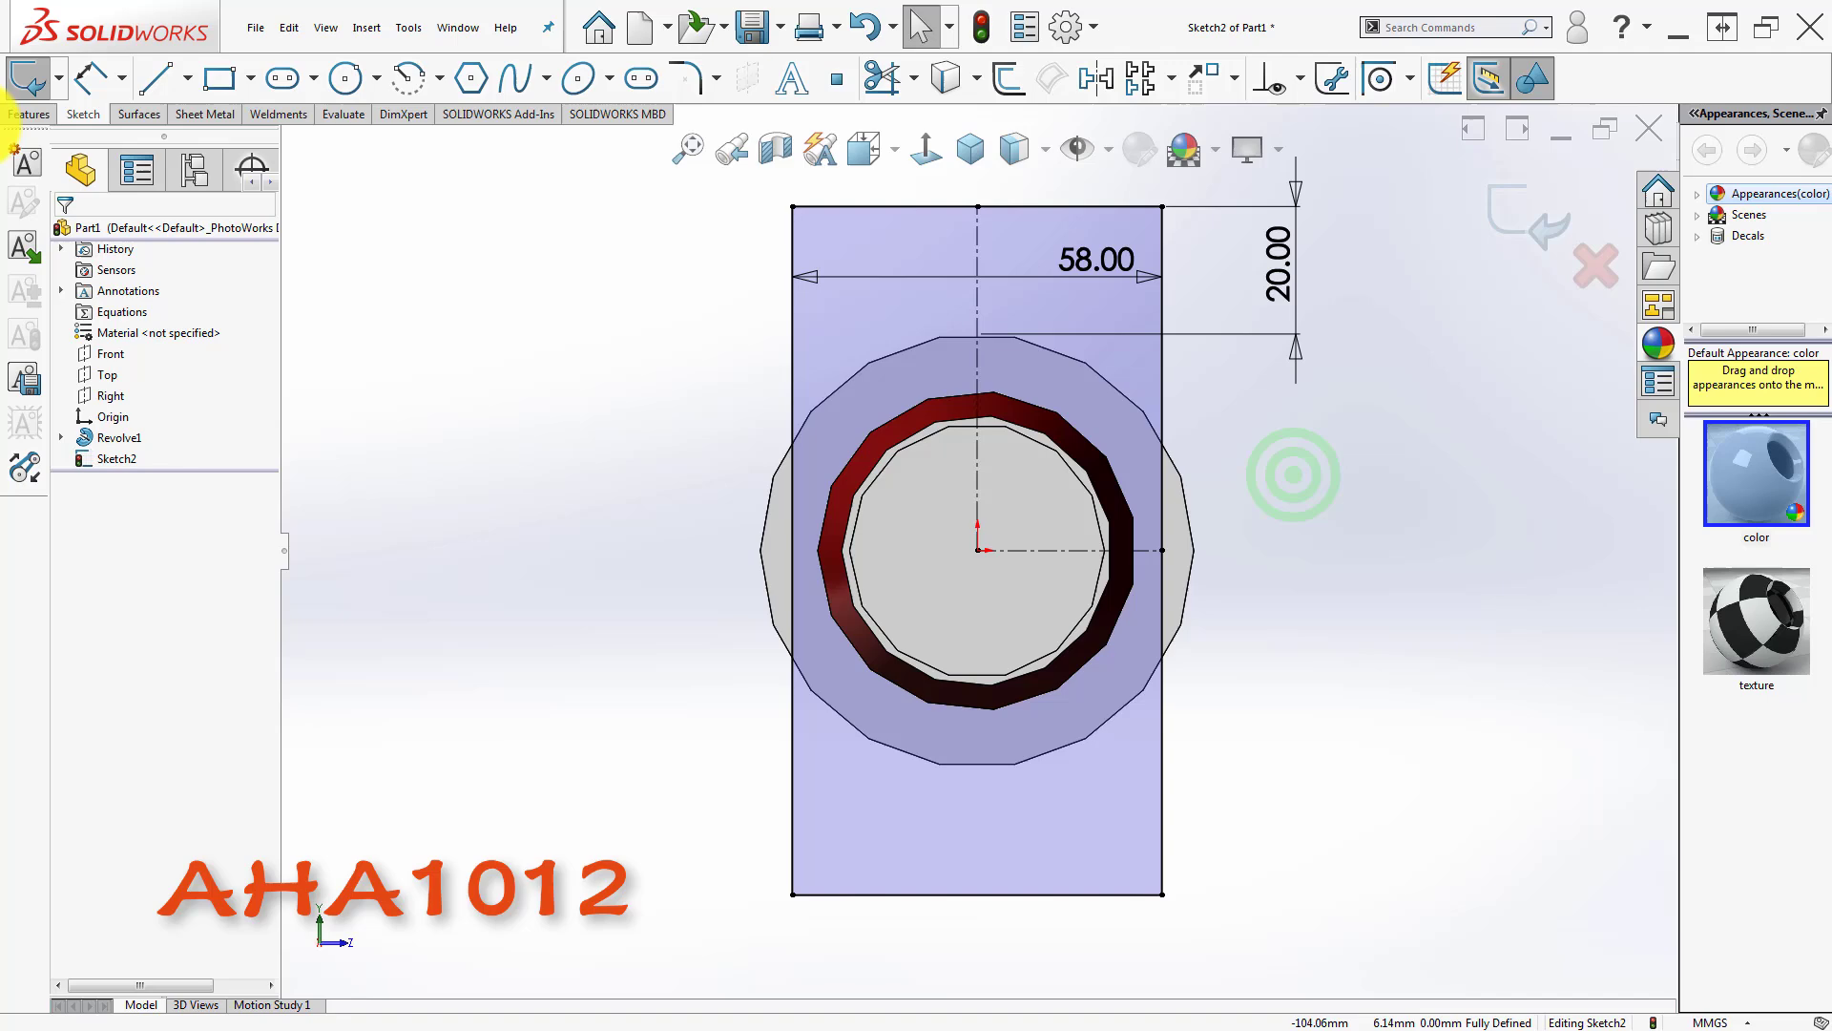
# - Cut two flats on the collar with a blind extruded cut 40 mm deep, flipping the side to cut outside the rectangle
pyautogui.click(31, 112)
pyautogui.click(246, 77)
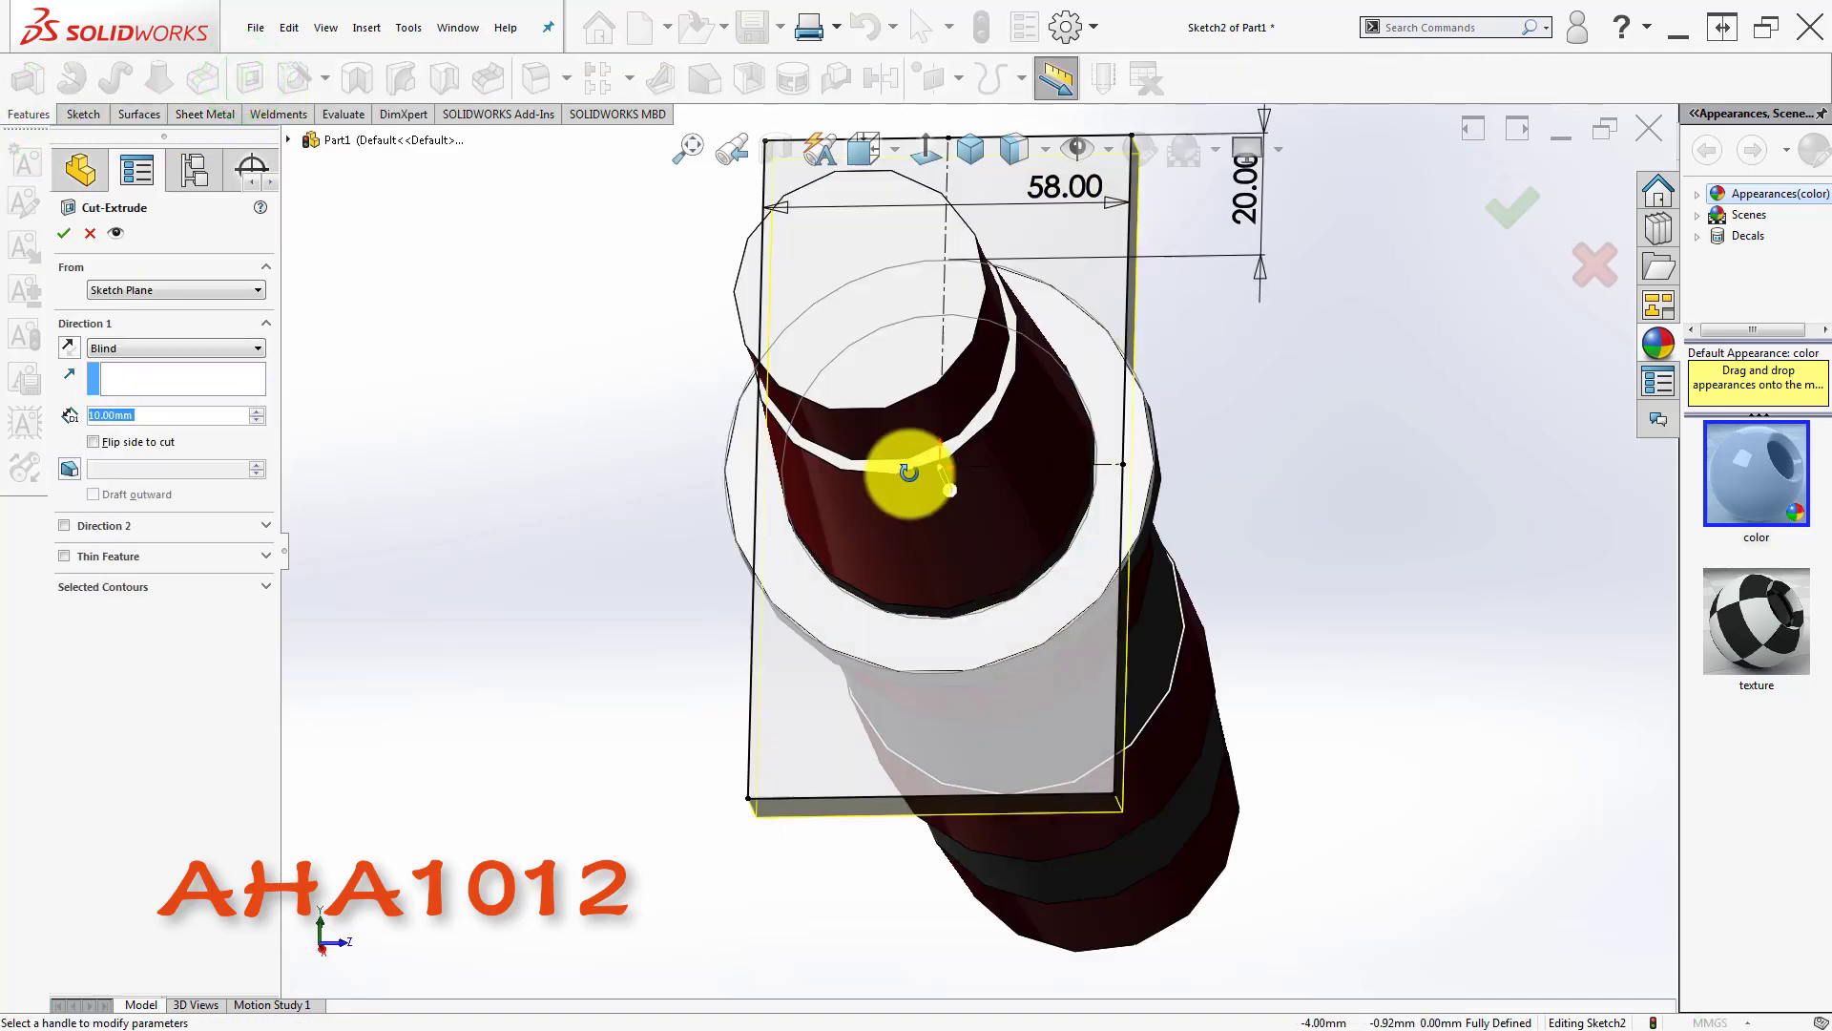
pyautogui.moveTo(886, 530); pyautogui.dragTo(978, 549)
pyautogui.click(208, 416)
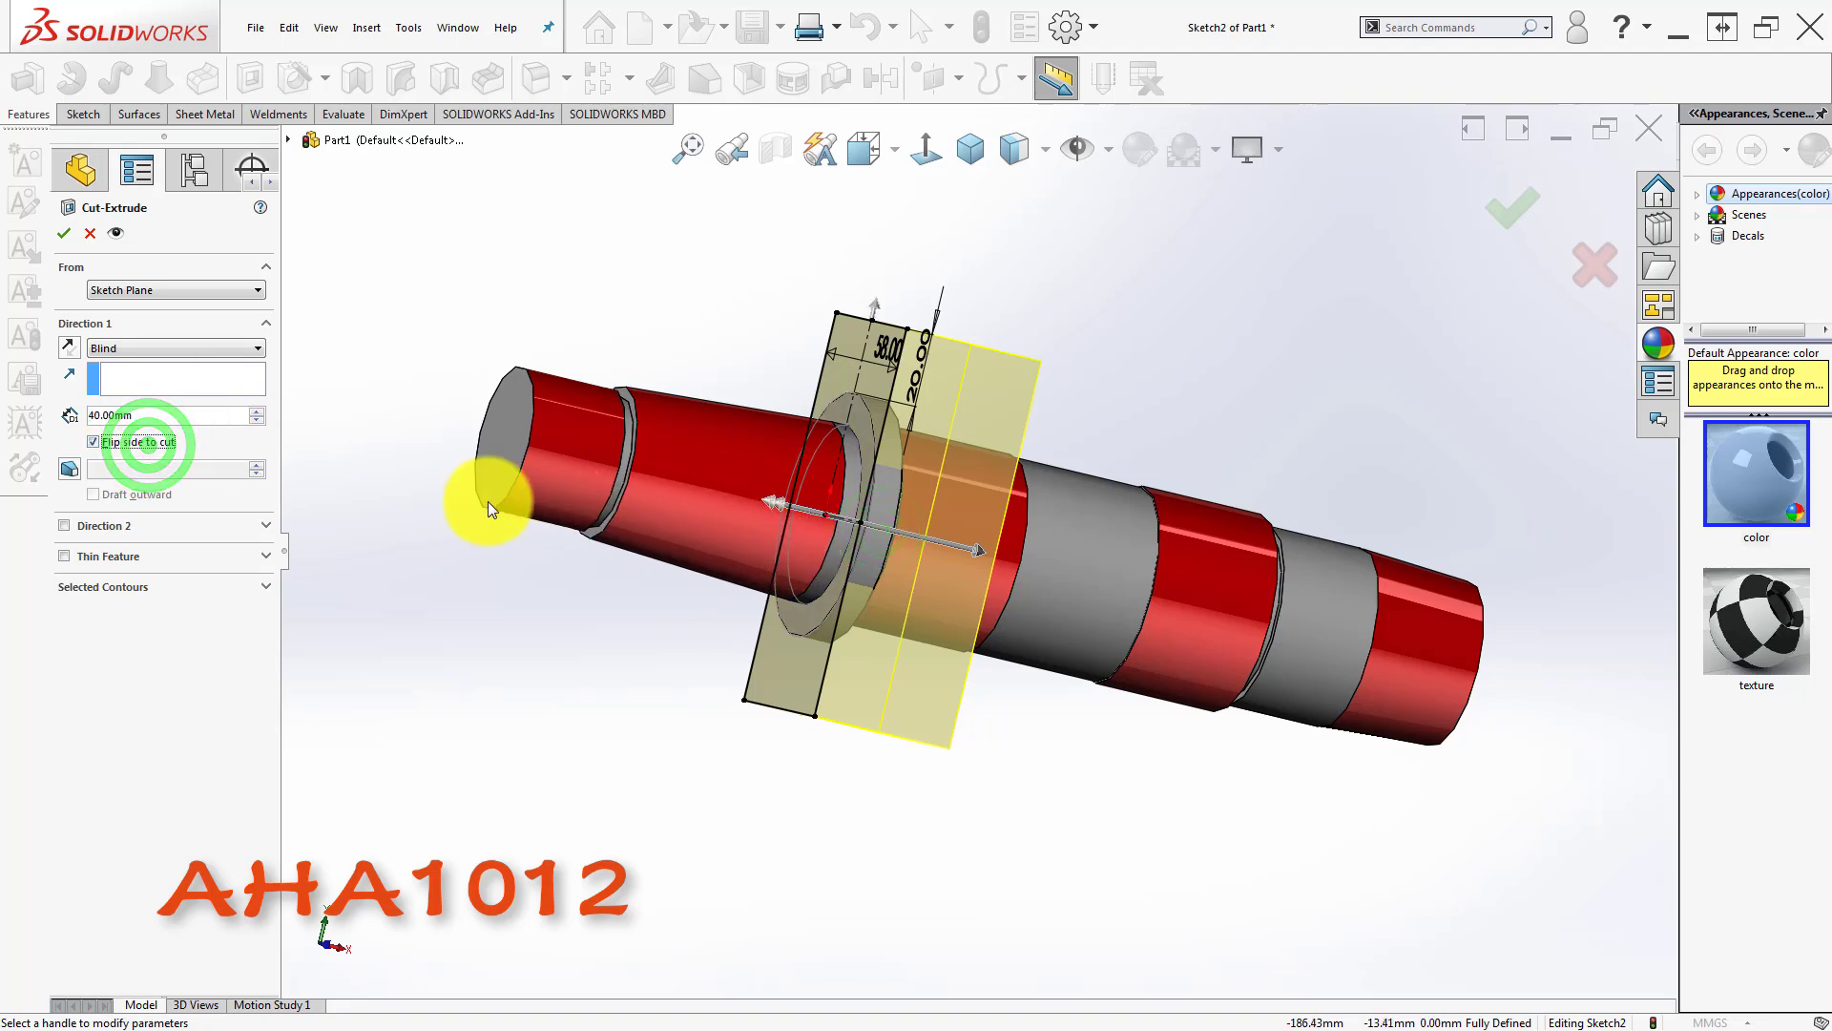
pyautogui.moveTo(633, 524); pyautogui.dragTo(711, 529, button='middle')
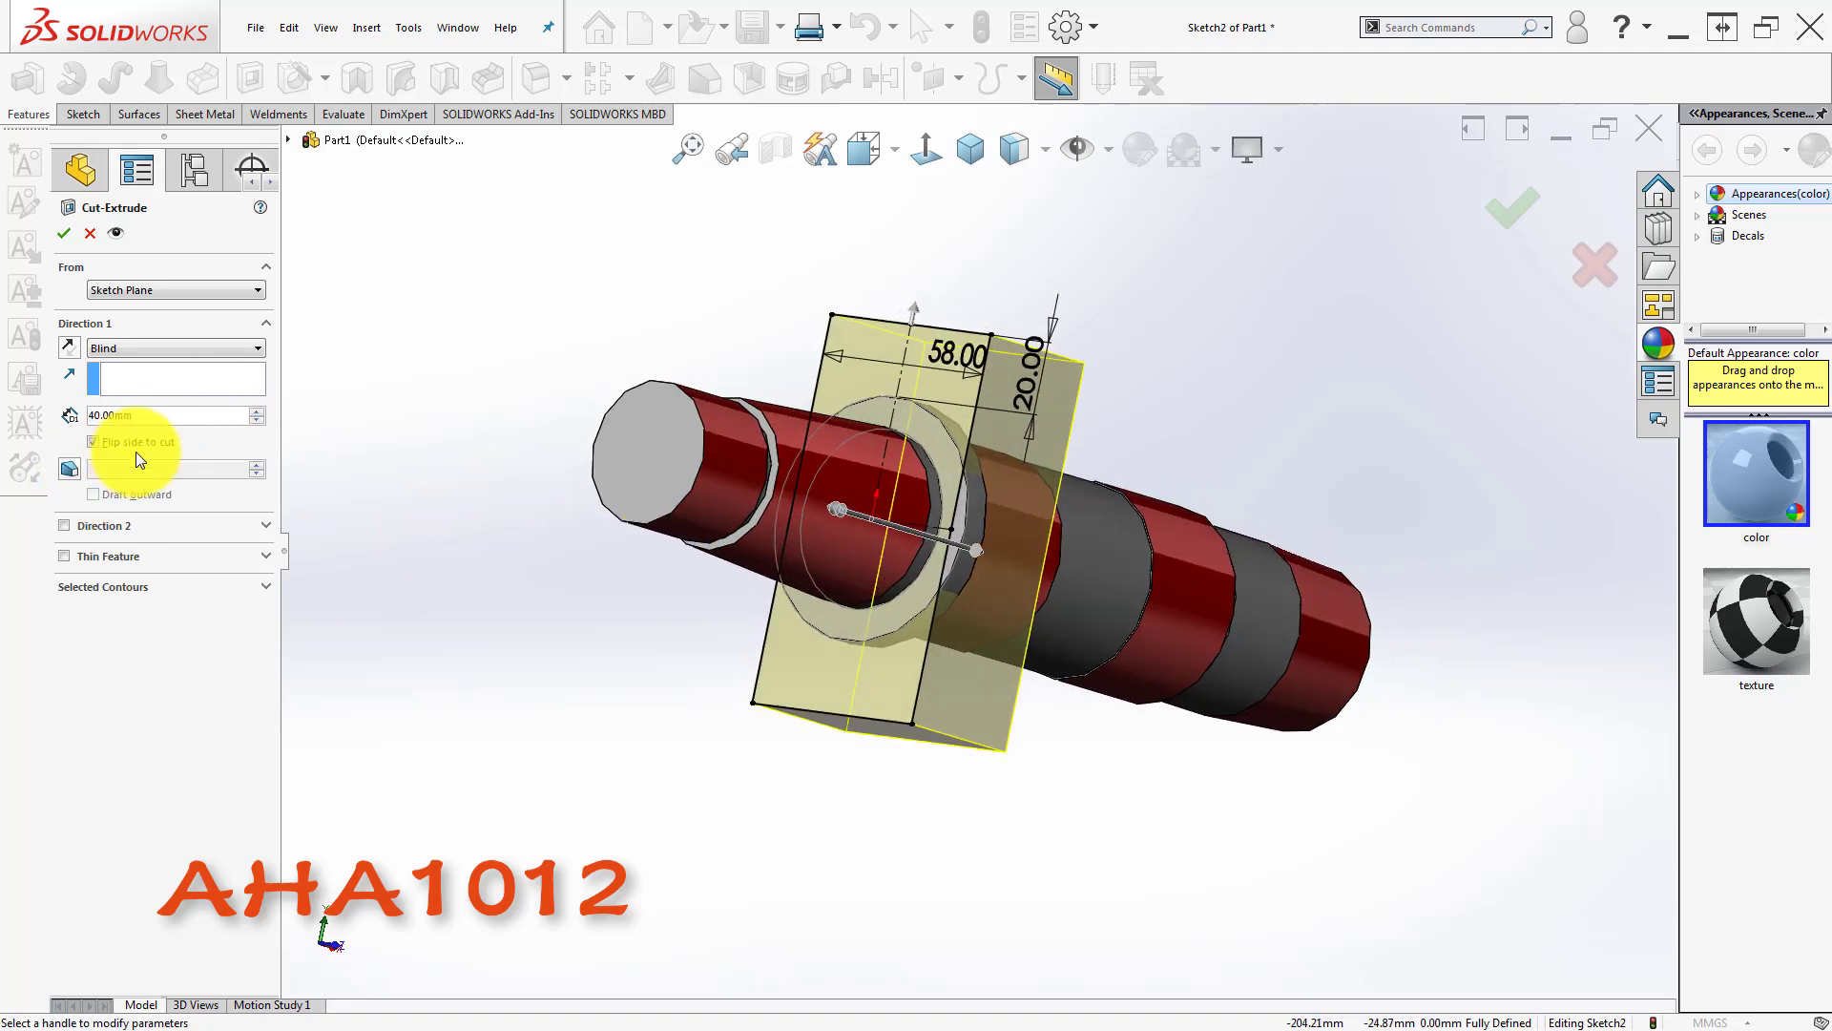
pyautogui.moveTo(504, 523)
pyautogui.mouseDown(button='middle')
pyautogui.moveTo(552, 535)
pyautogui.moveTo(597, 581)
pyautogui.moveTo(797, 511)
pyautogui.moveTo(781, 545)
pyautogui.moveTo(736, 442)
pyautogui.moveTo(855, 532)
pyautogui.moveTo(789, 512)
pyautogui.moveTo(974, 558)
pyautogui.moveTo(811, 575)
pyautogui.mouseUp(button='middle')
pyautogui.click(1496, 217)
pyautogui.click(1308, 414)
pyautogui.scroll(-5, 862, 542)
pyautogui.scroll(4, 811, 574)
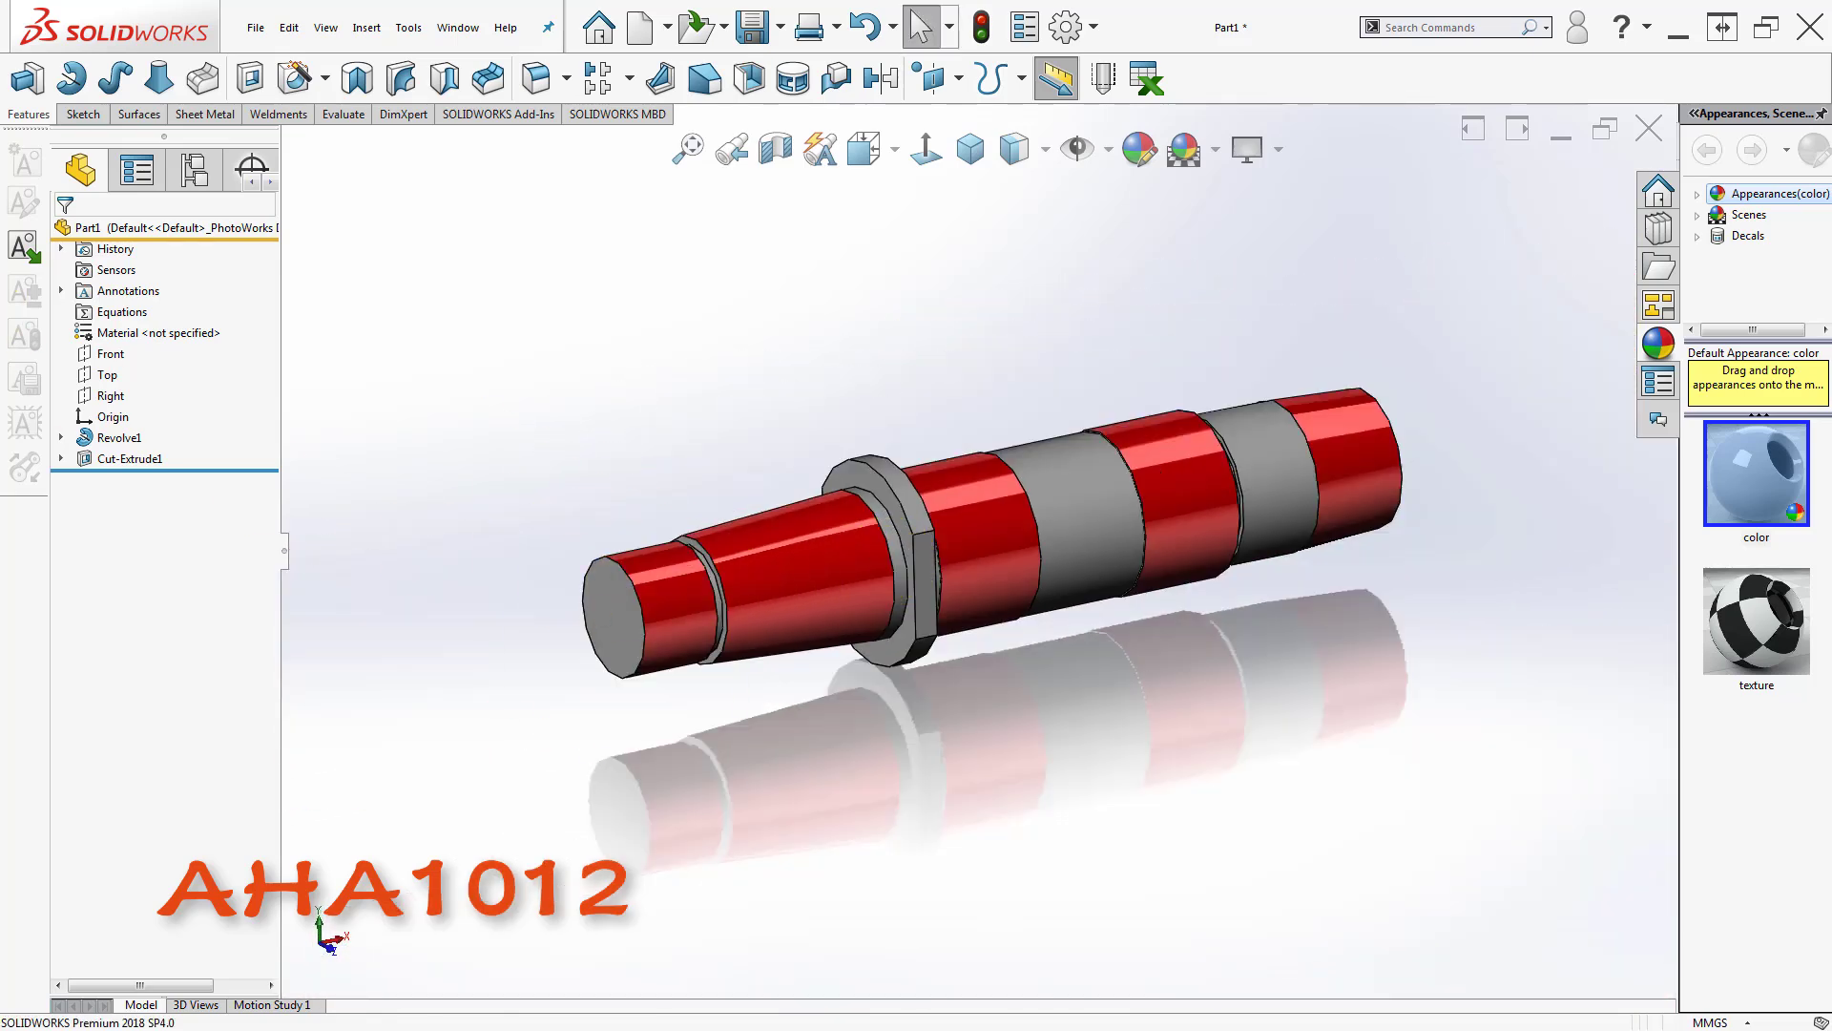
pyautogui.click(1056, 204)
pyautogui.click(973, 148)
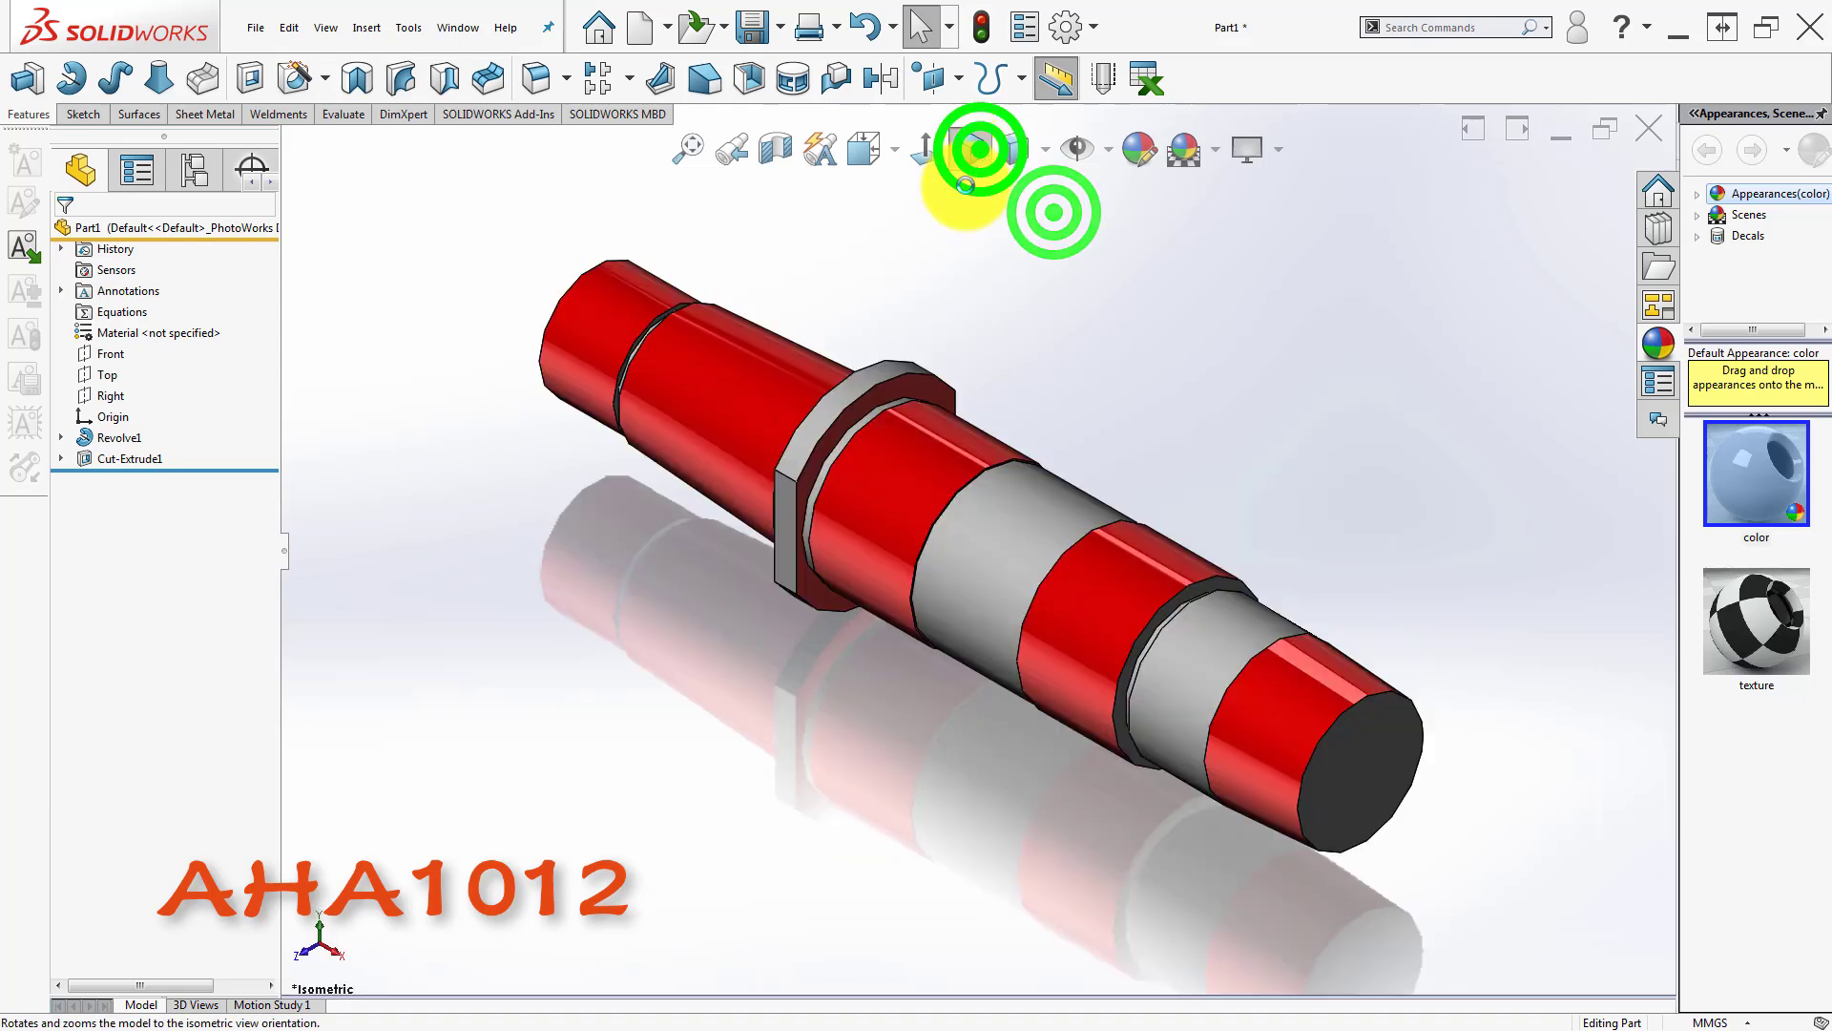
pyautogui.click(1057, 277)
pyautogui.scroll(-2, 794, 311)
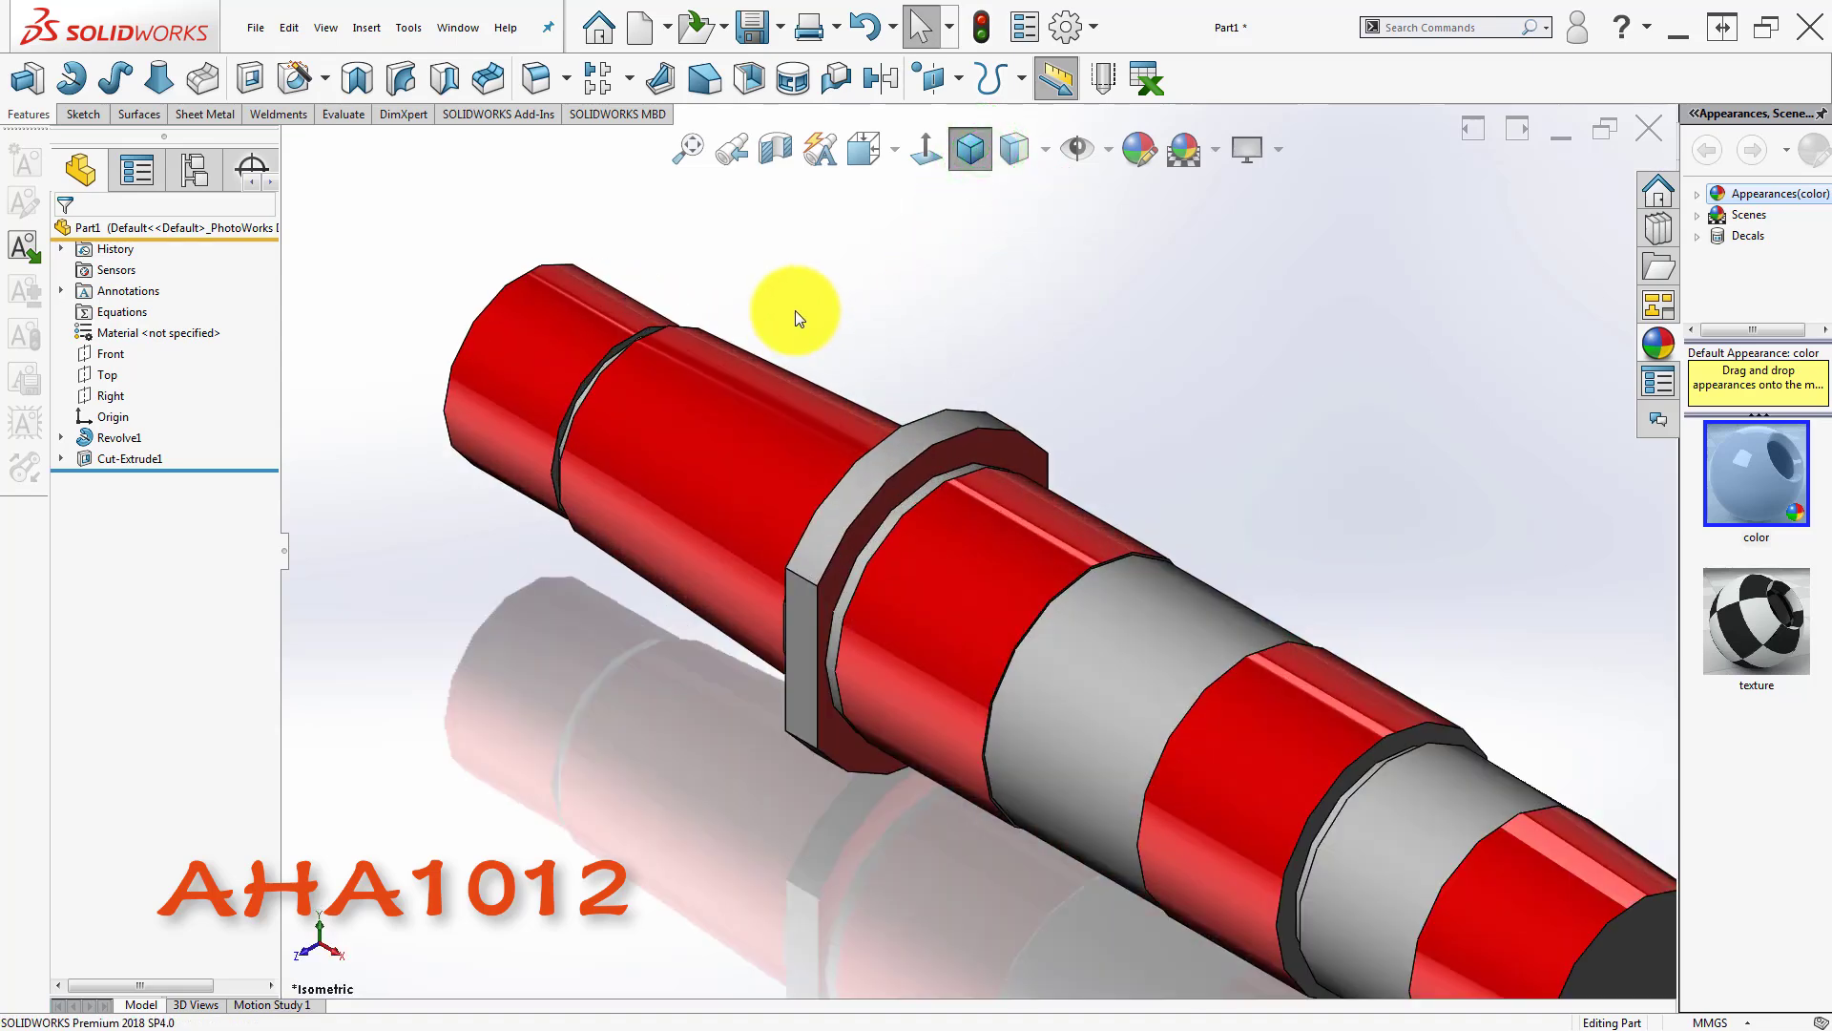
pyautogui.click(108, 374)
pyautogui.scroll(2, 735, 495)
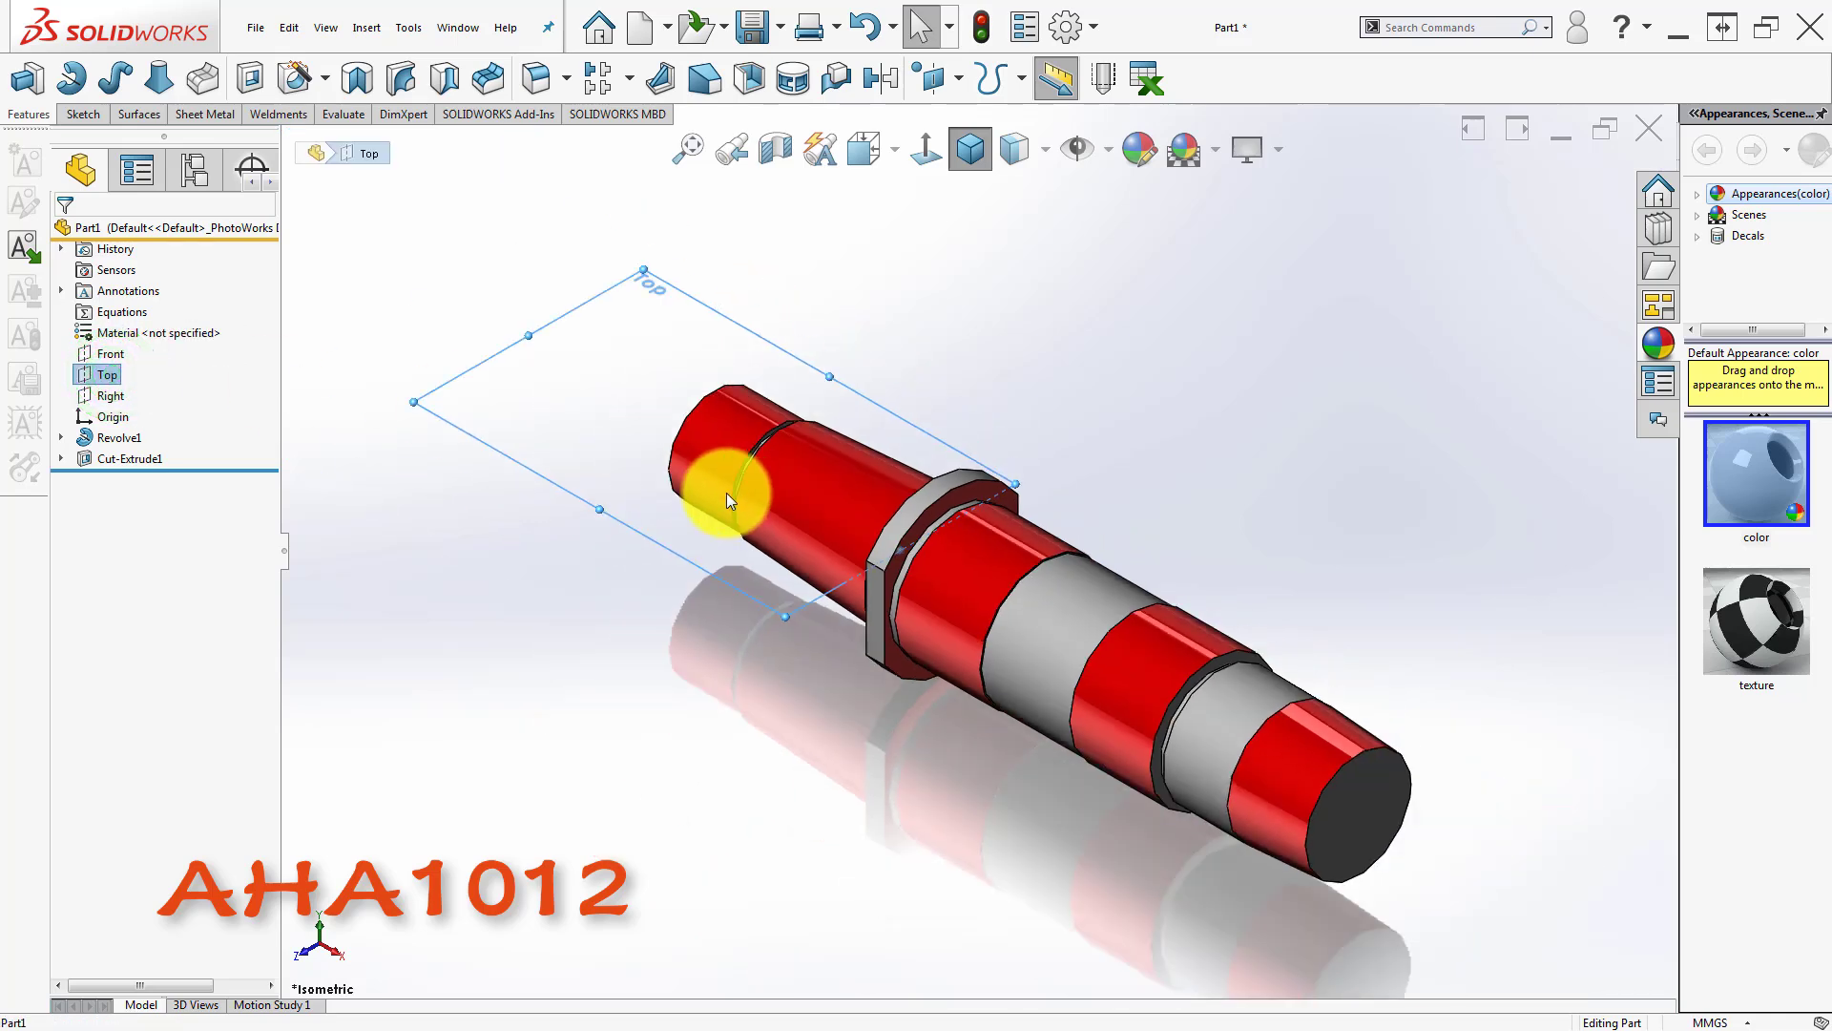
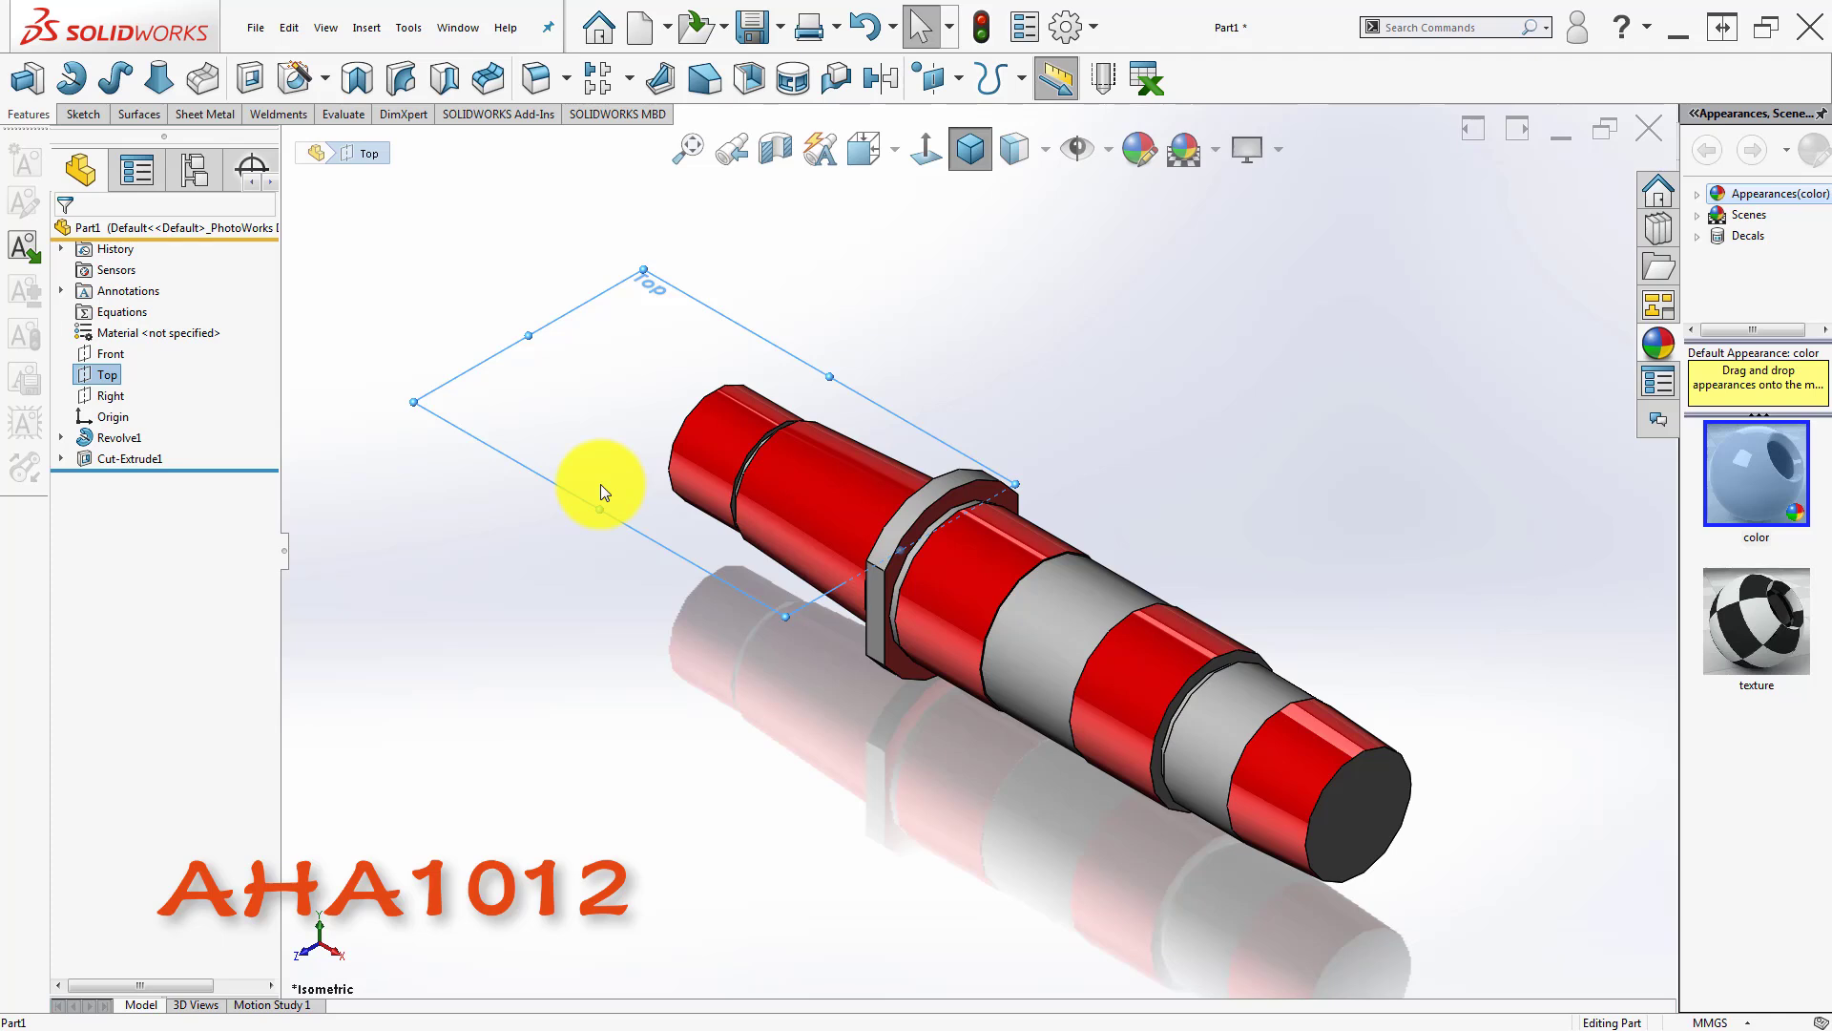
pyautogui.click(372, 497)
pyautogui.click(105, 354)
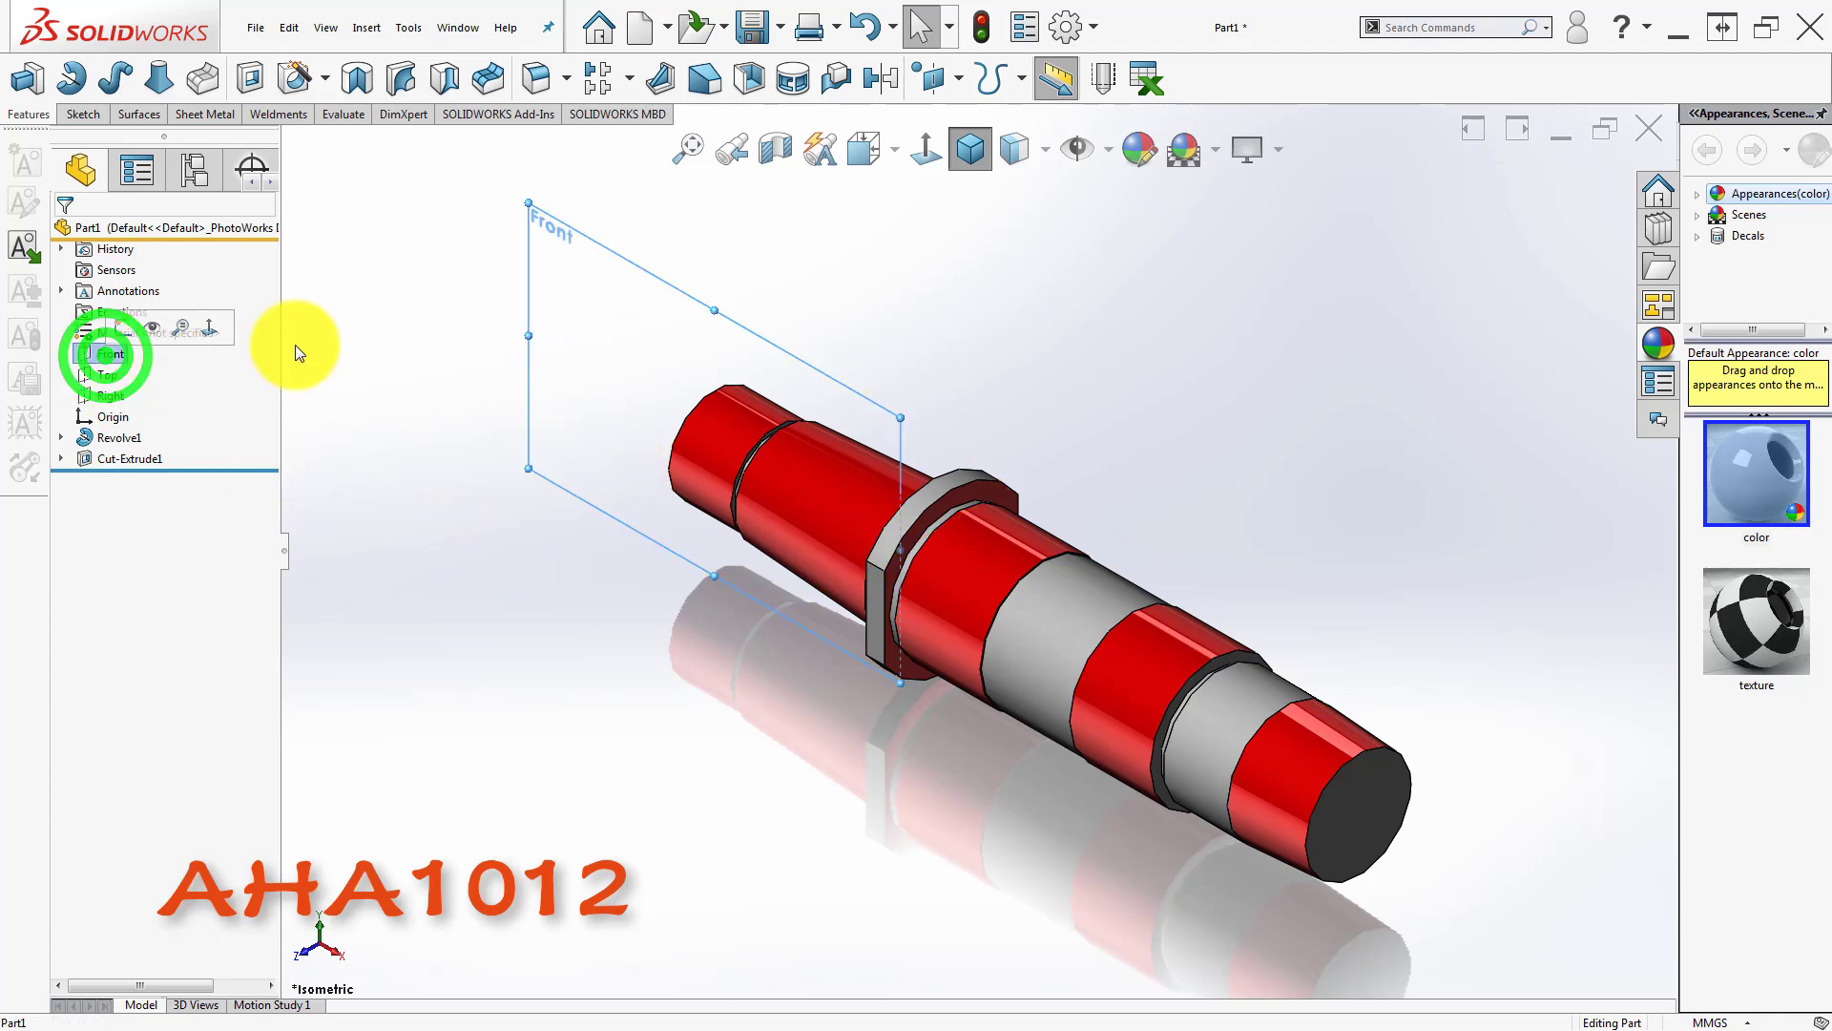
pyautogui.click(882, 83)
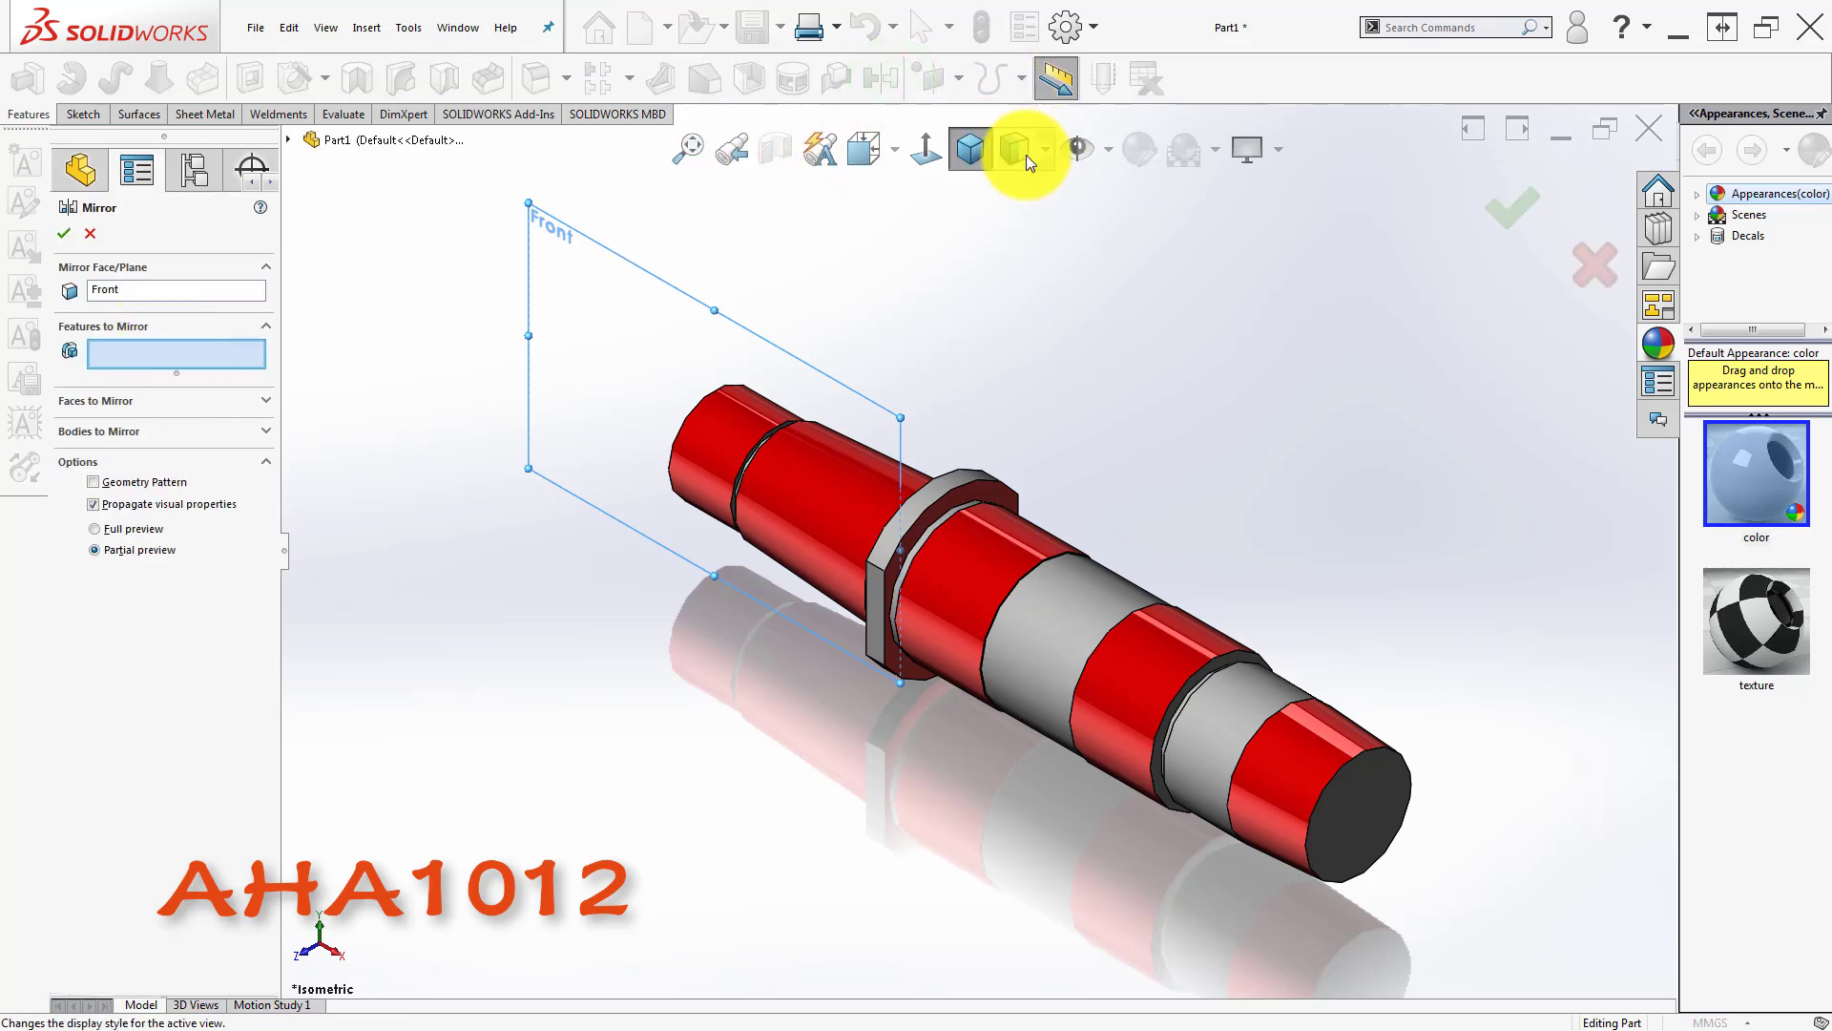
pyautogui.press('Escape')
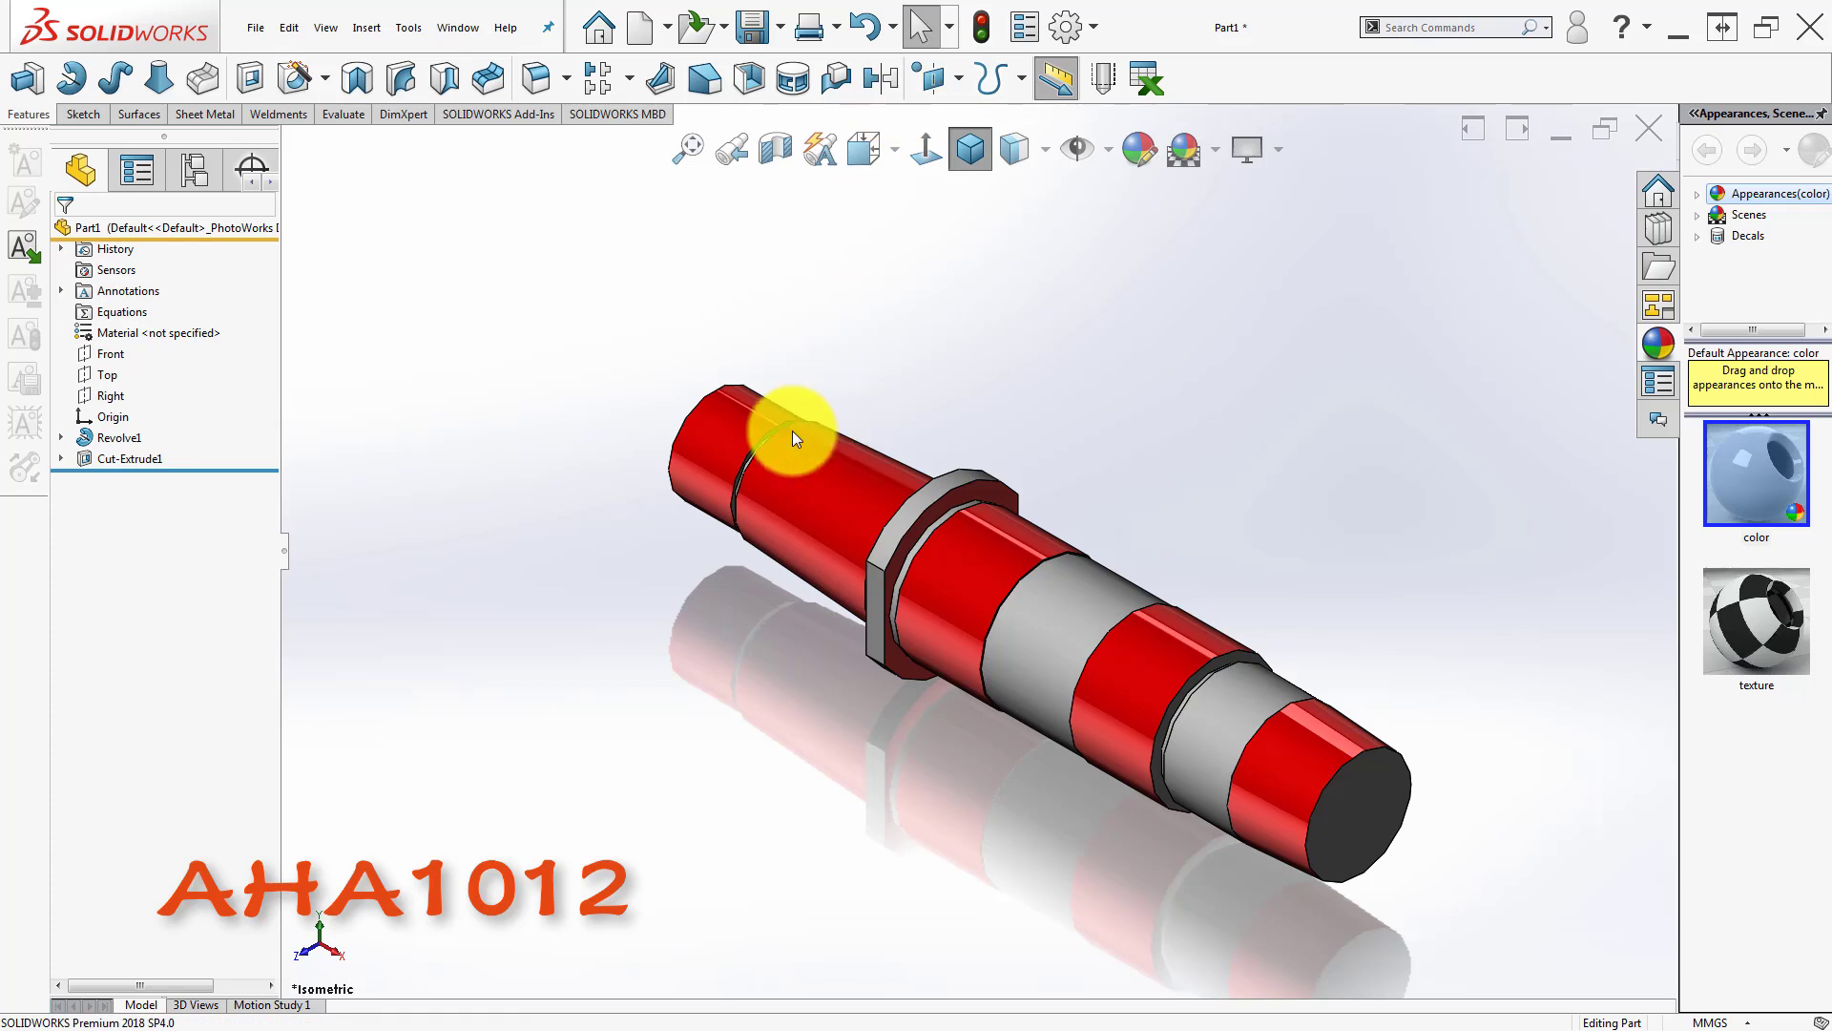
# - Create a reference plane perpendicular to the Front plane and tangent to the collar's outer round face, and enlarge it along the shaft
pyautogui.click(935, 82)
pyautogui.click(955, 120)
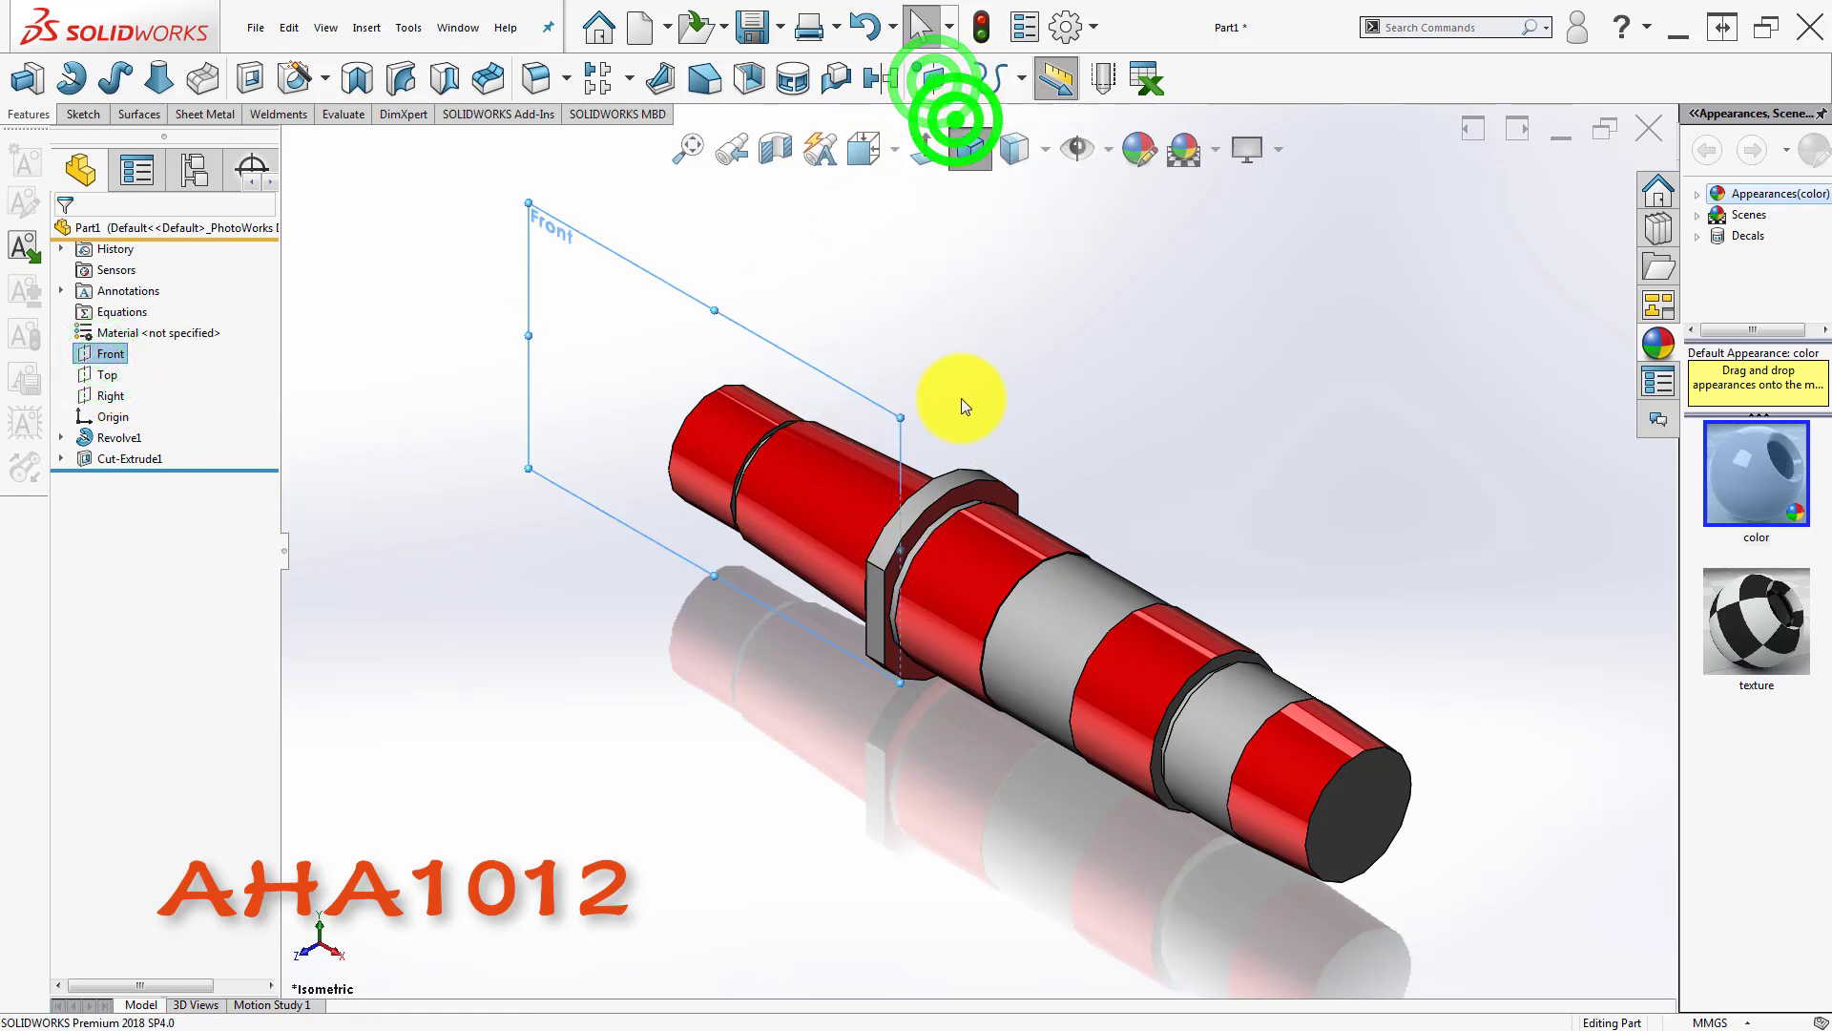
pyautogui.click(943, 480)
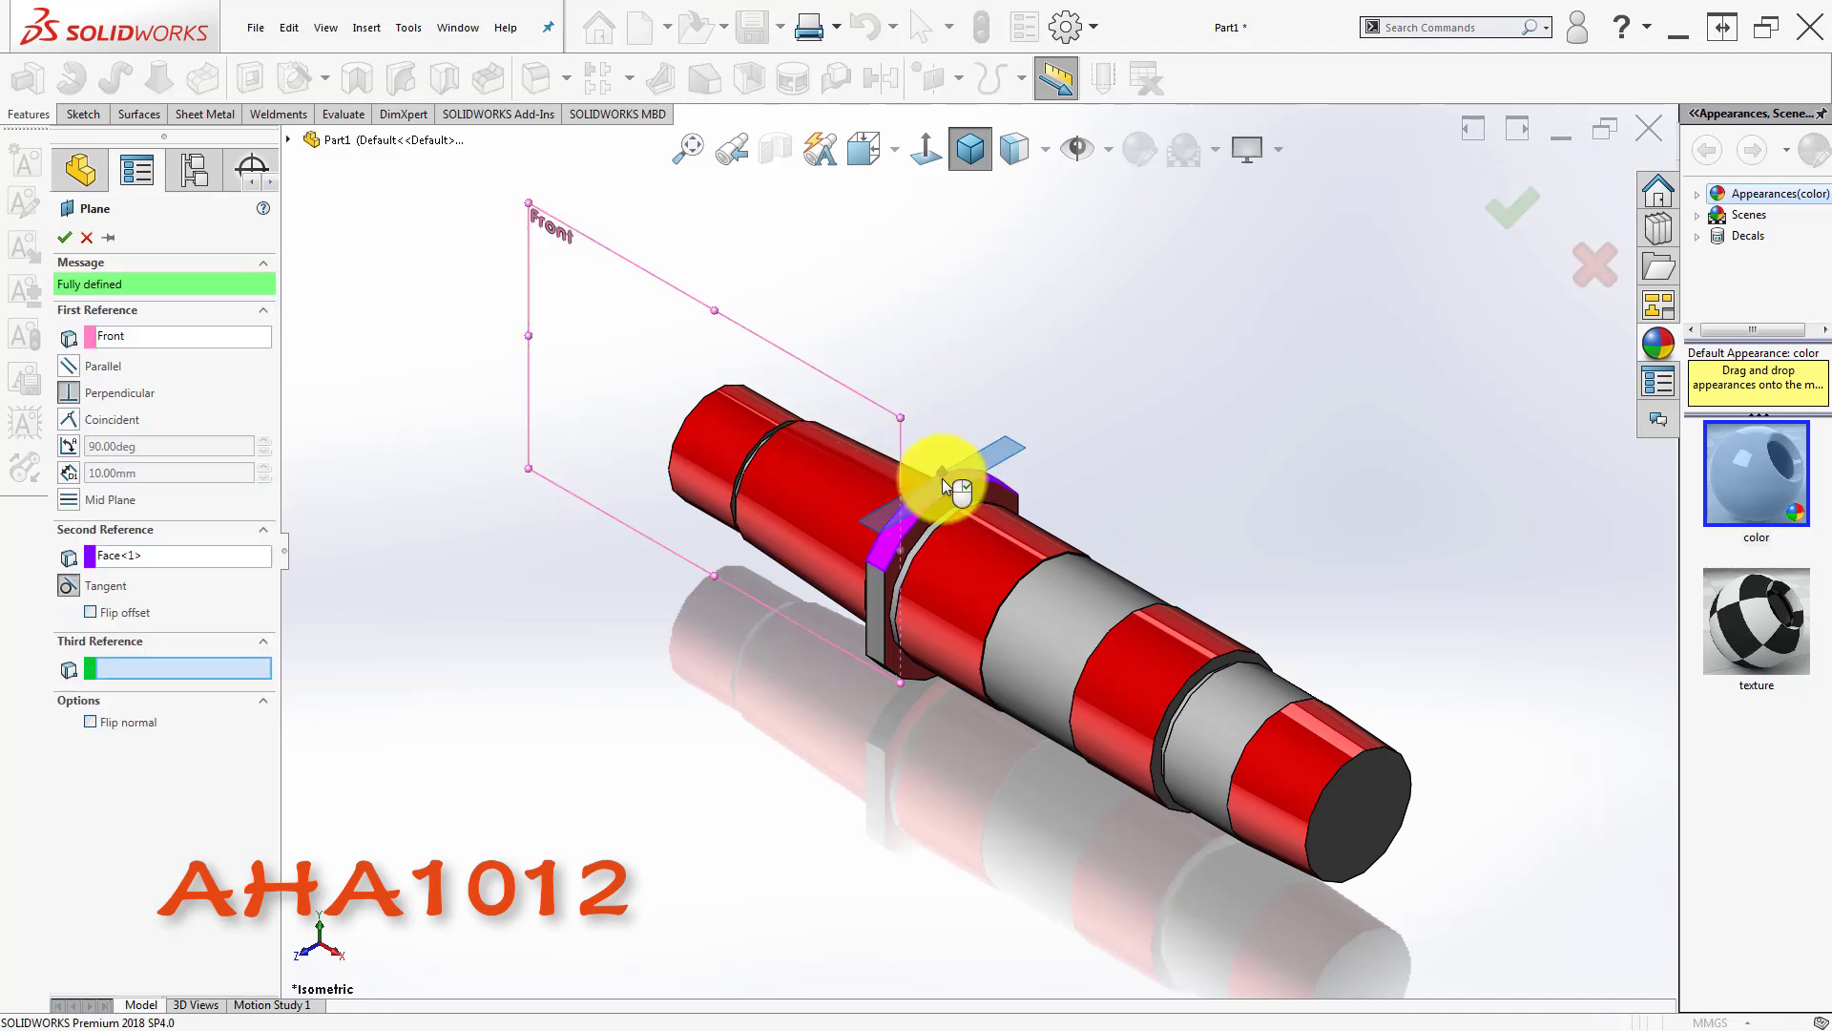
pyautogui.click(1376, 255)
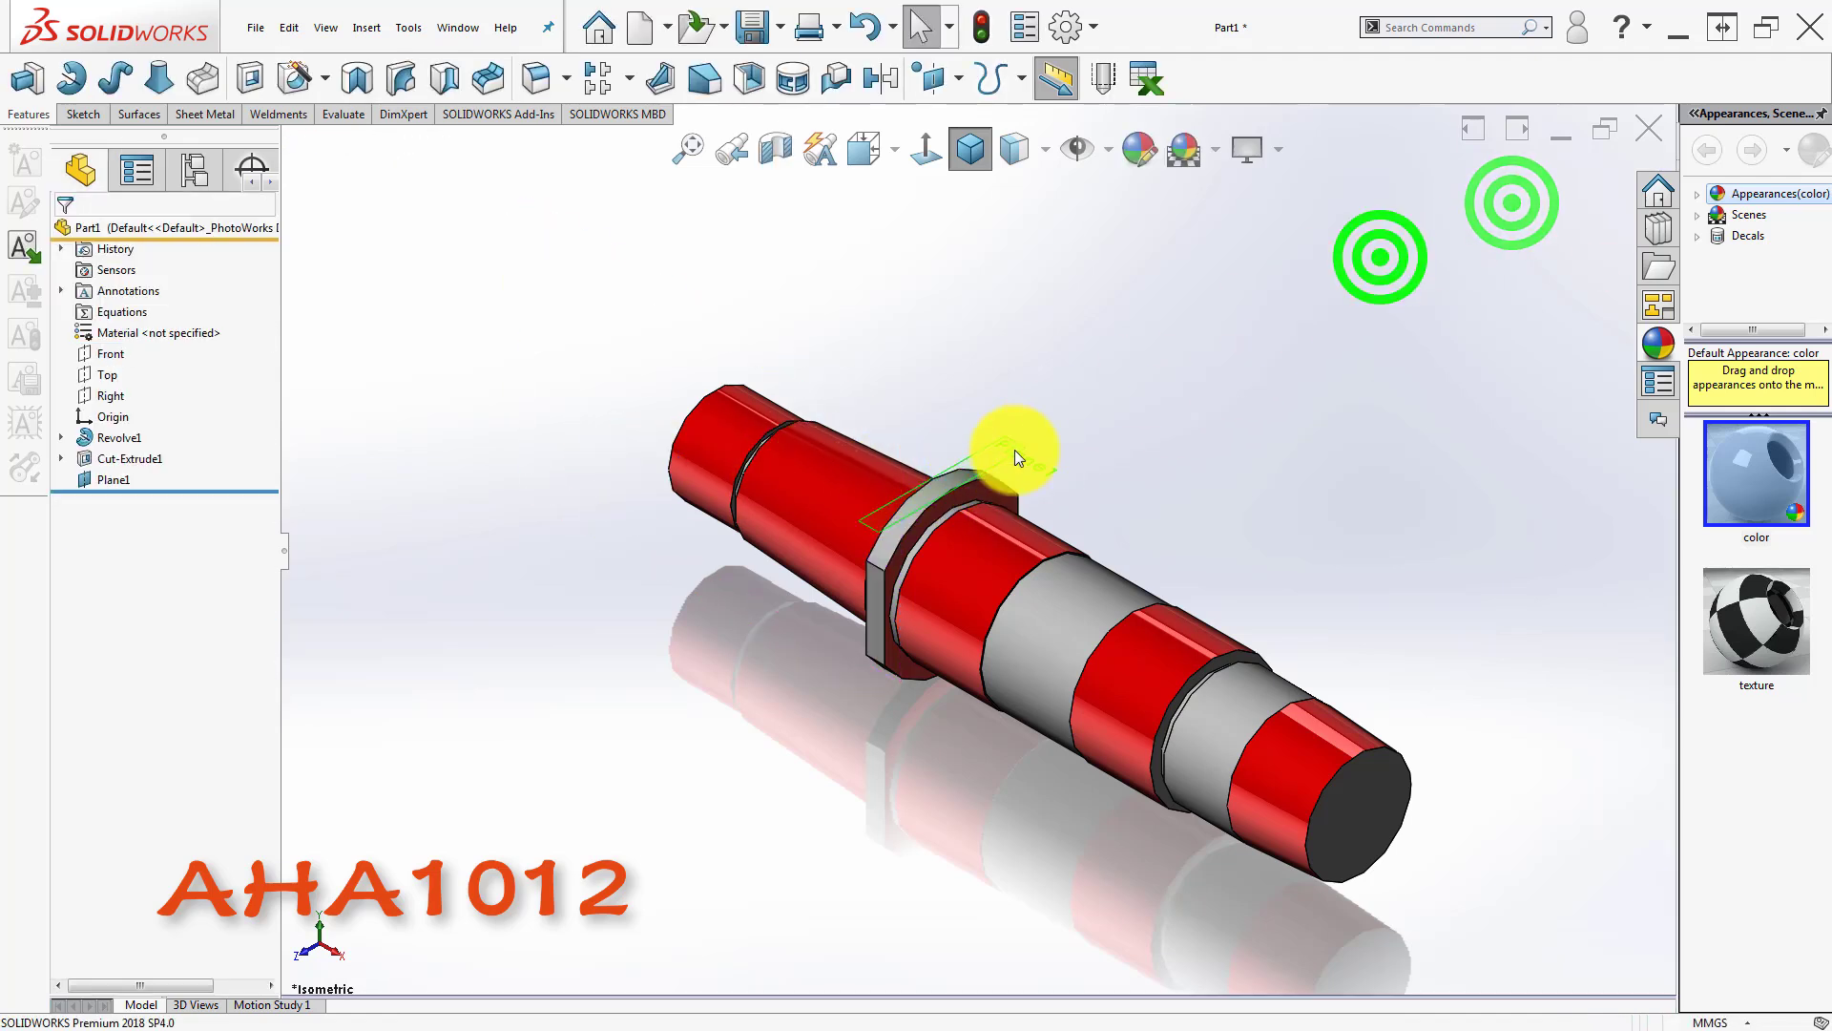
pyautogui.click(989, 455)
pyautogui.moveTo(930, 481); pyautogui.dragTo(623, 371)
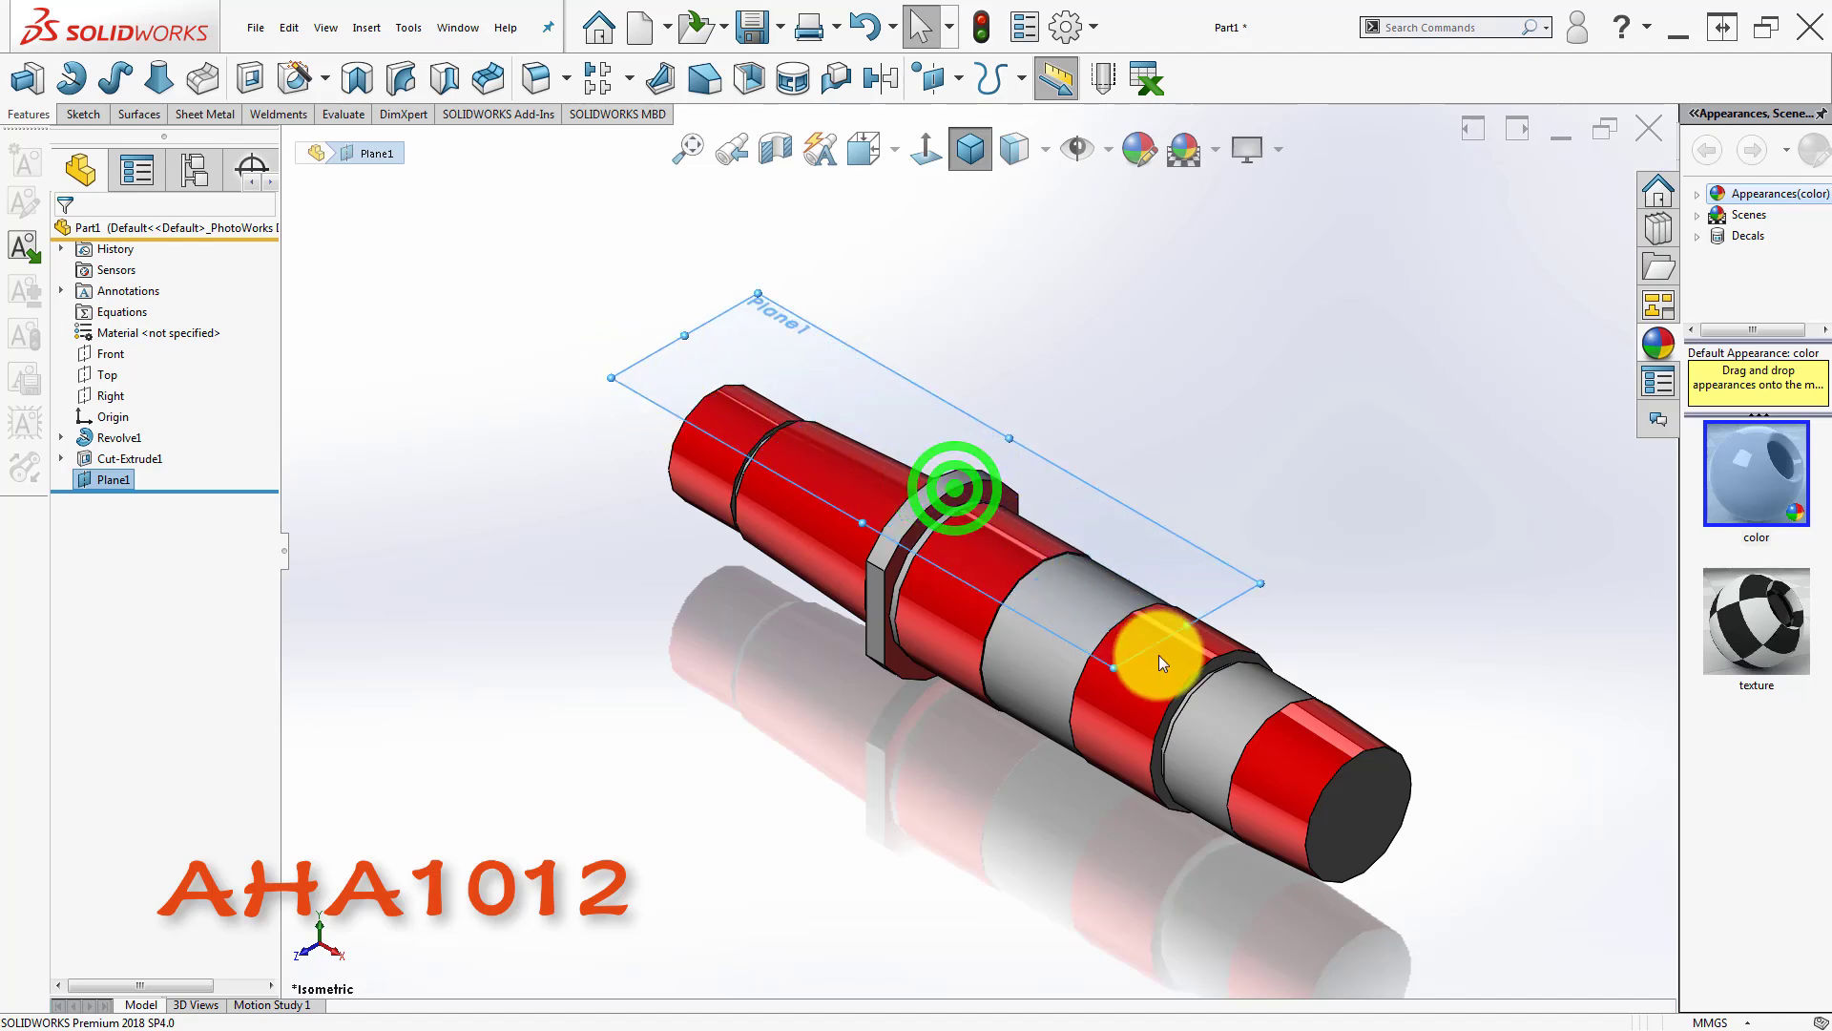
pyautogui.click(1180, 362)
pyautogui.scroll(1, 993, 454)
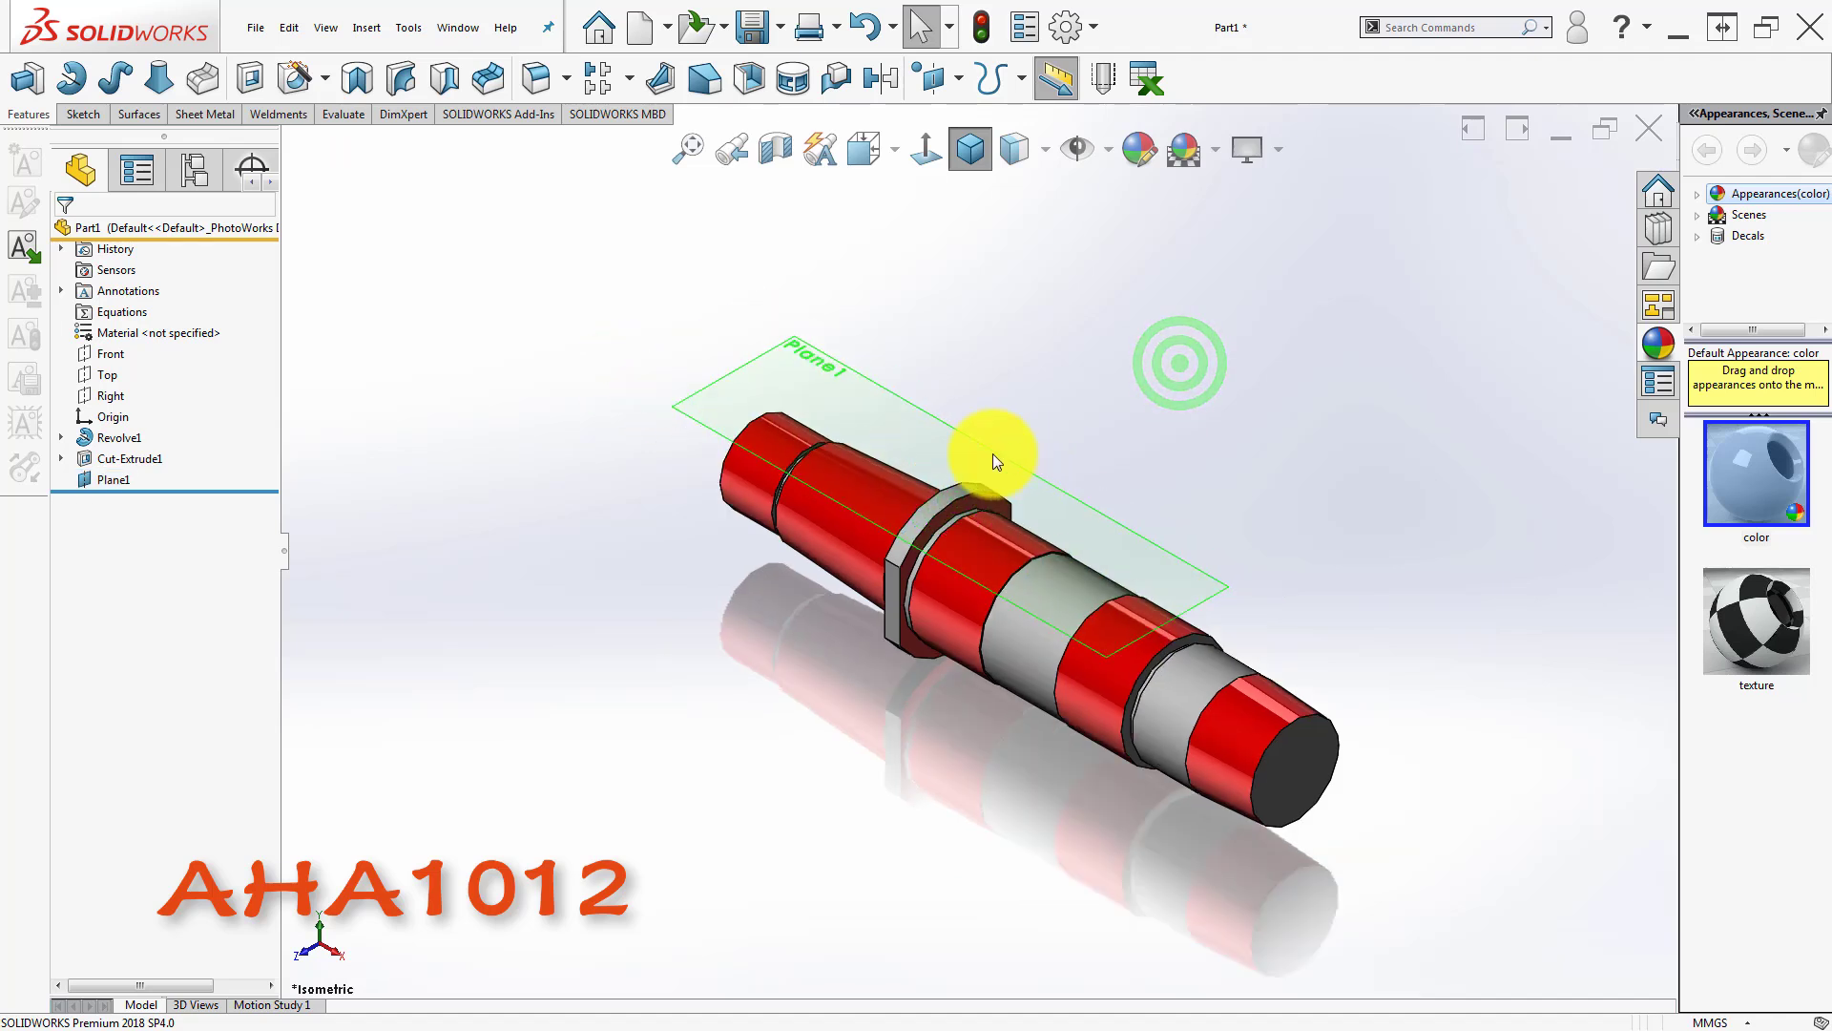
pyautogui.scroll(-1, 976, 450)
# - Delete the reference plane tangent to the collar
pyautogui.click(936, 444)
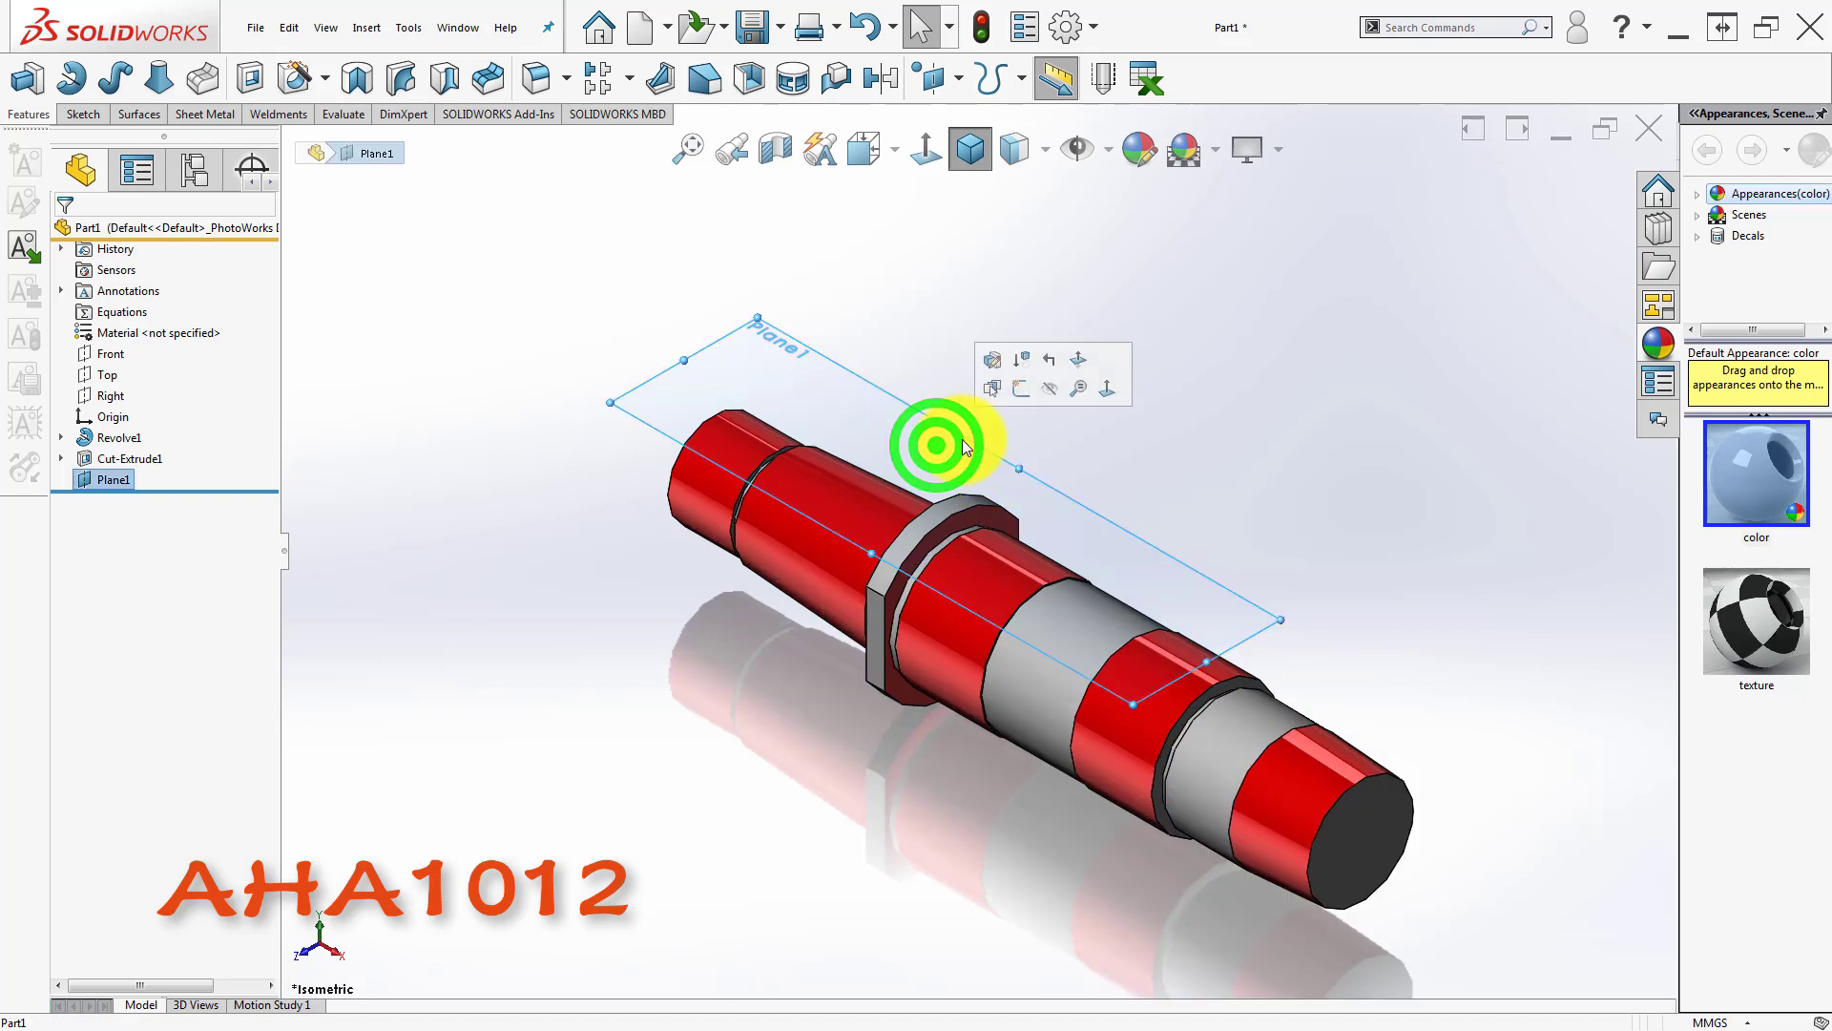
pyautogui.press('Delete')
pyautogui.press('Return')
pyautogui.click(1101, 406)
# - Start a sketch on the Front plane and draw a vertical centerline about 12.2 mm long downward from the long taper's upper edge
pyautogui.click(113, 353)
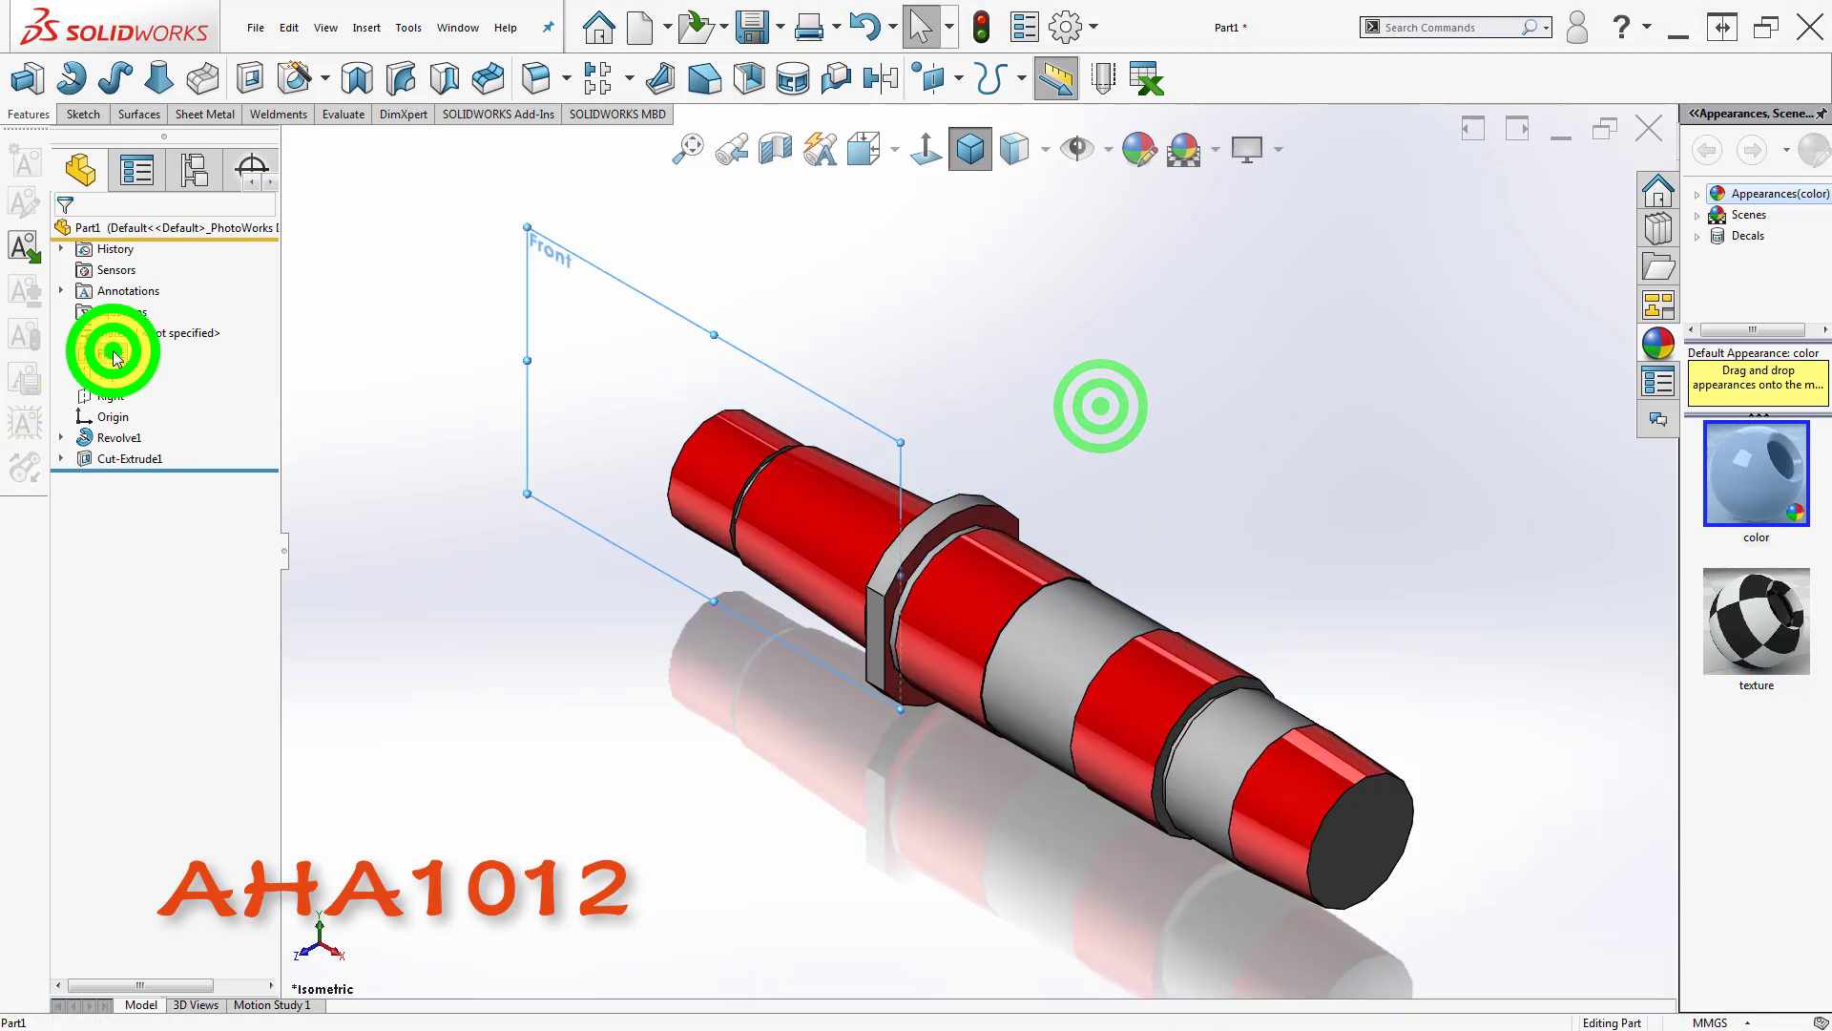
pyautogui.click(136, 322)
pyautogui.click(694, 292)
pyautogui.click(924, 159)
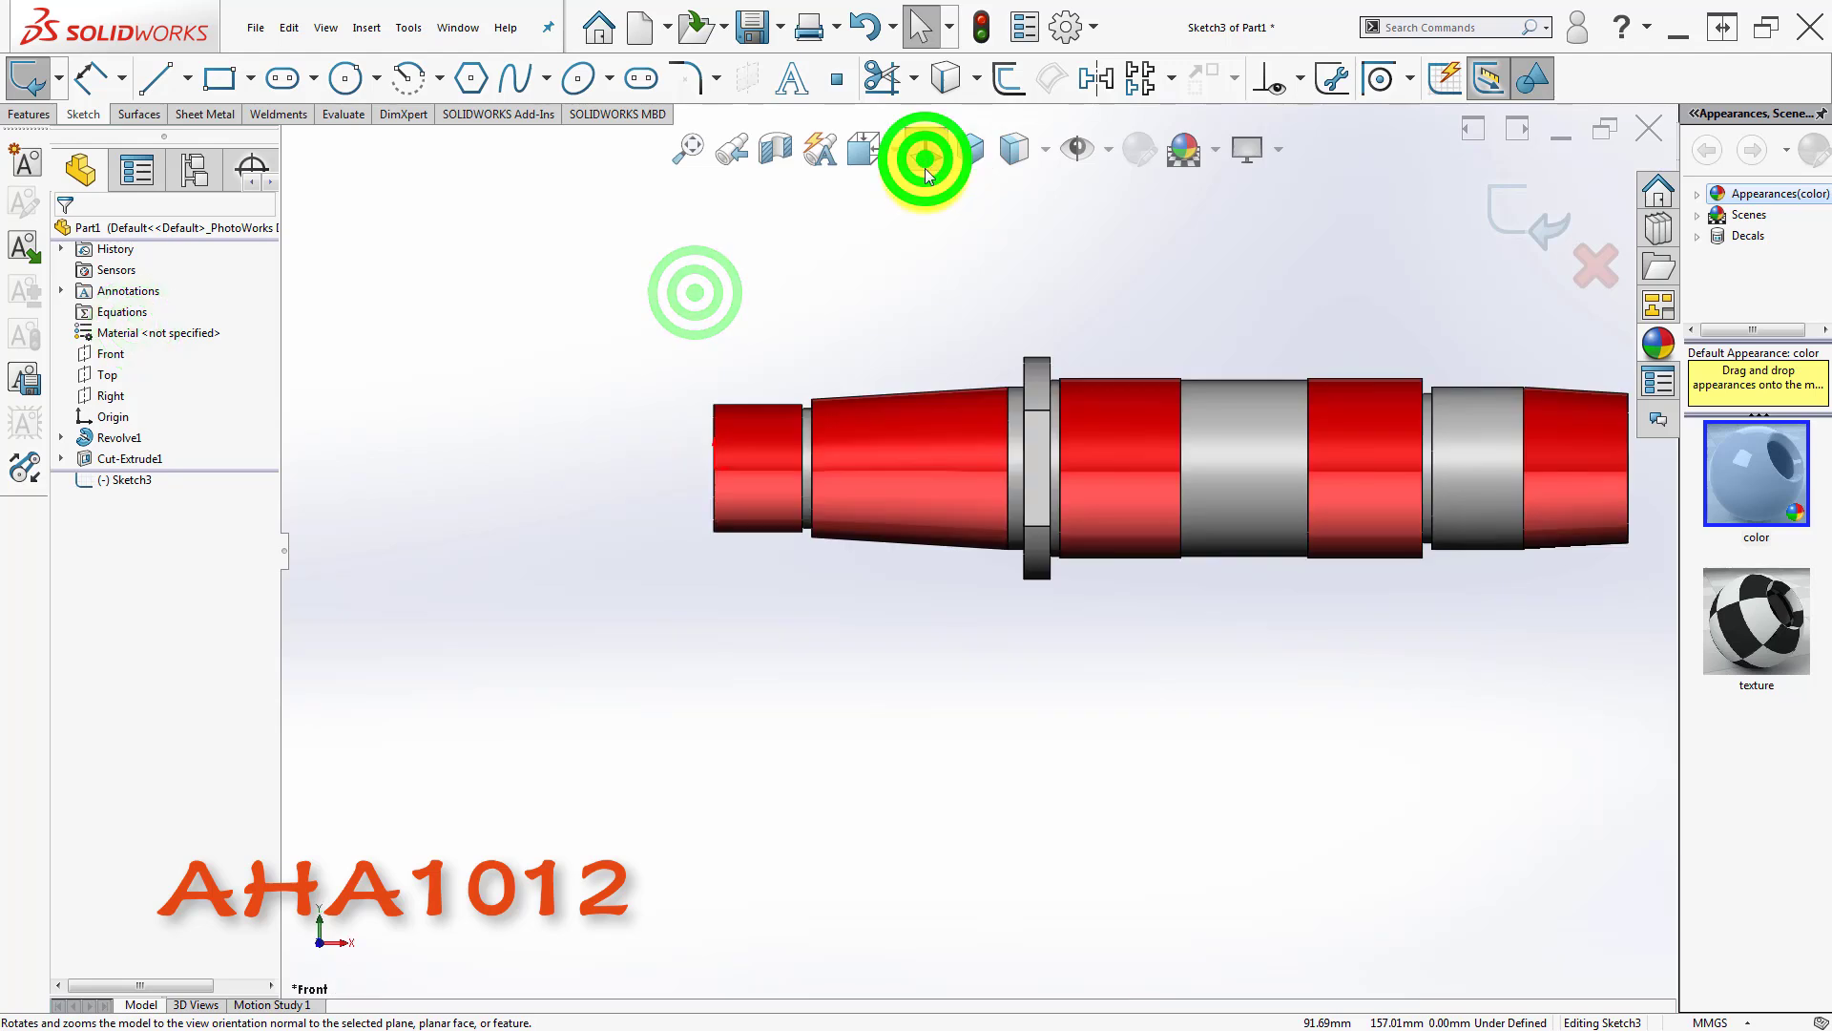
pyautogui.click(844, 339)
pyautogui.scroll(-5, 838, 506)
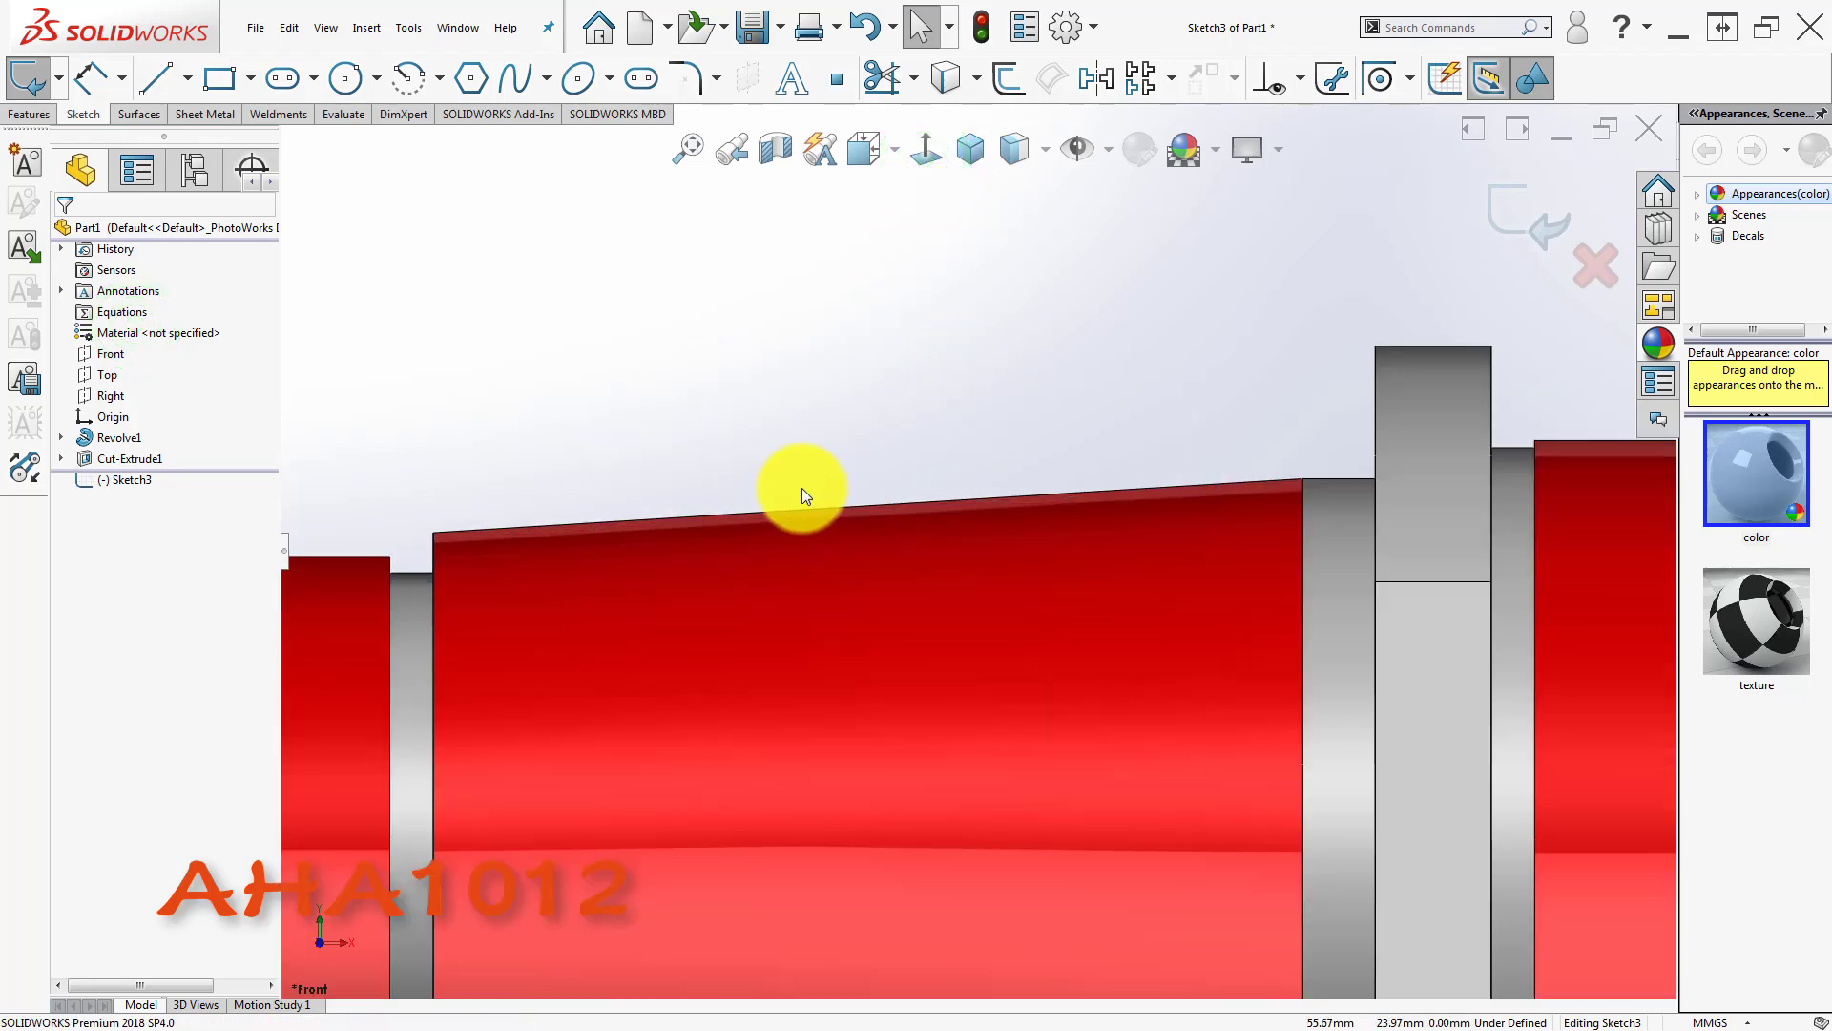
pyautogui.scroll(1, 800, 485)
pyautogui.click(190, 73)
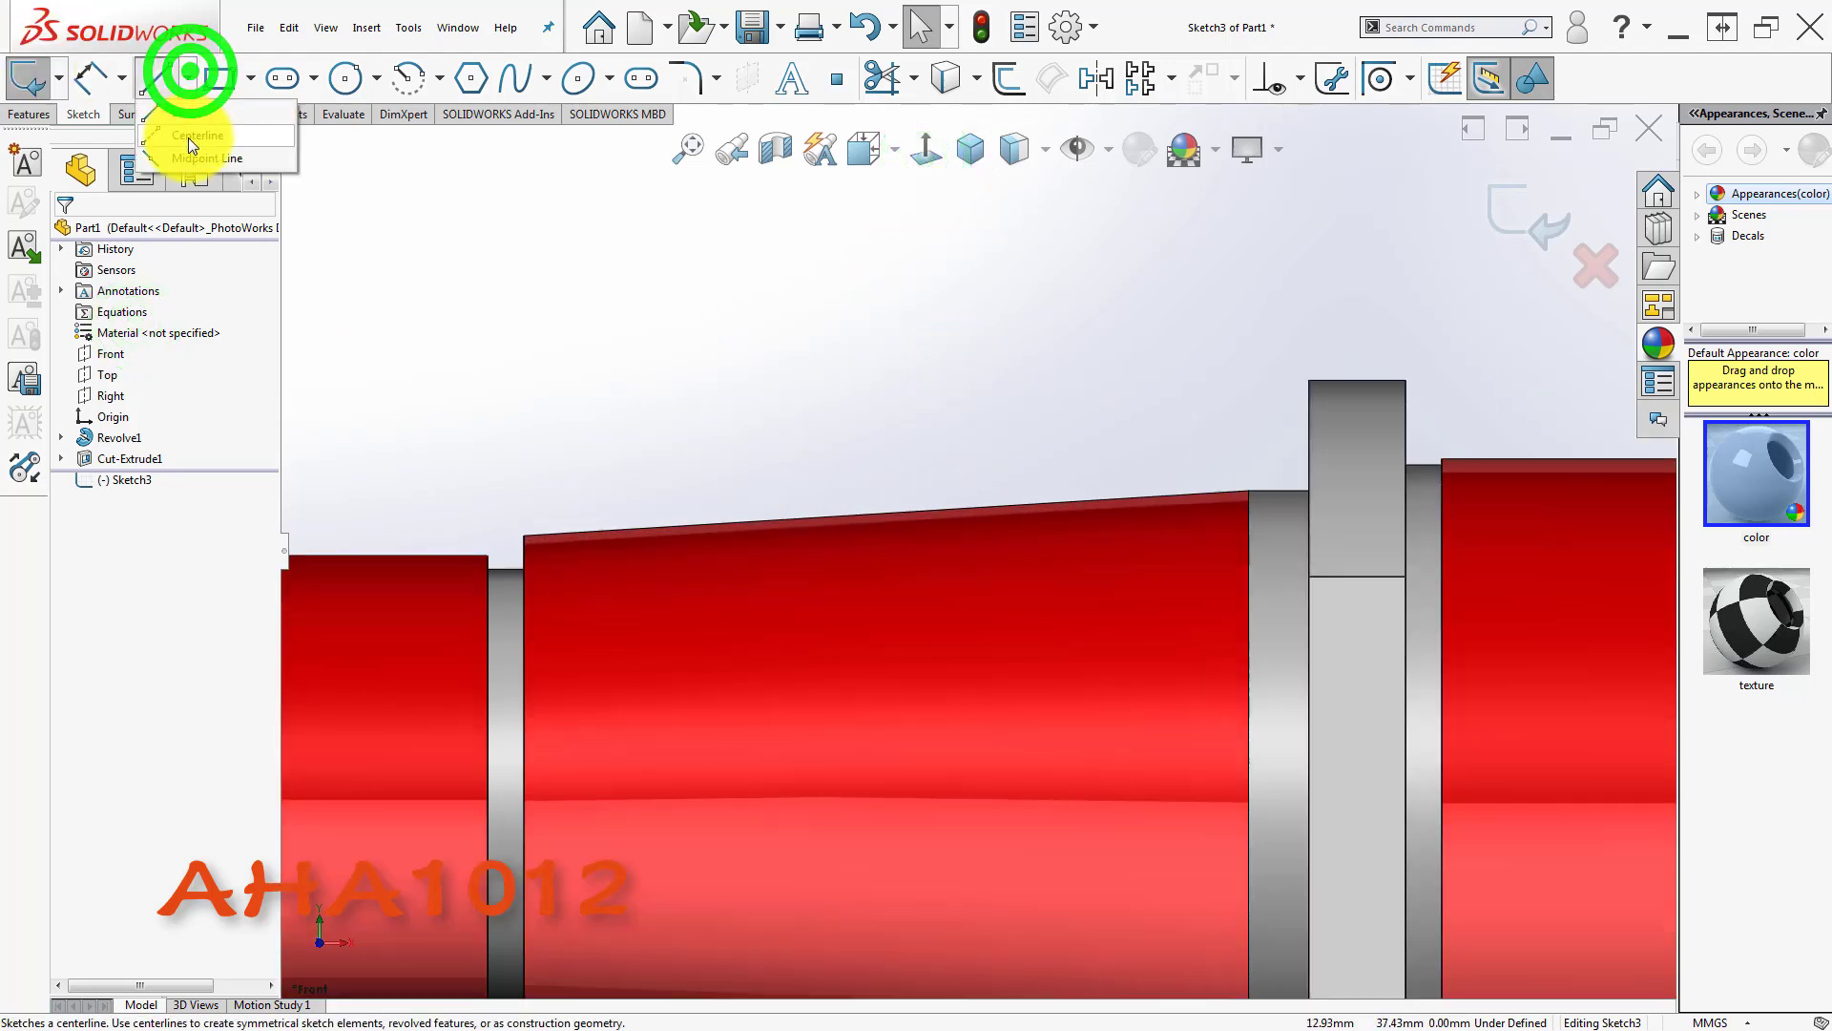
pyautogui.click(187, 138)
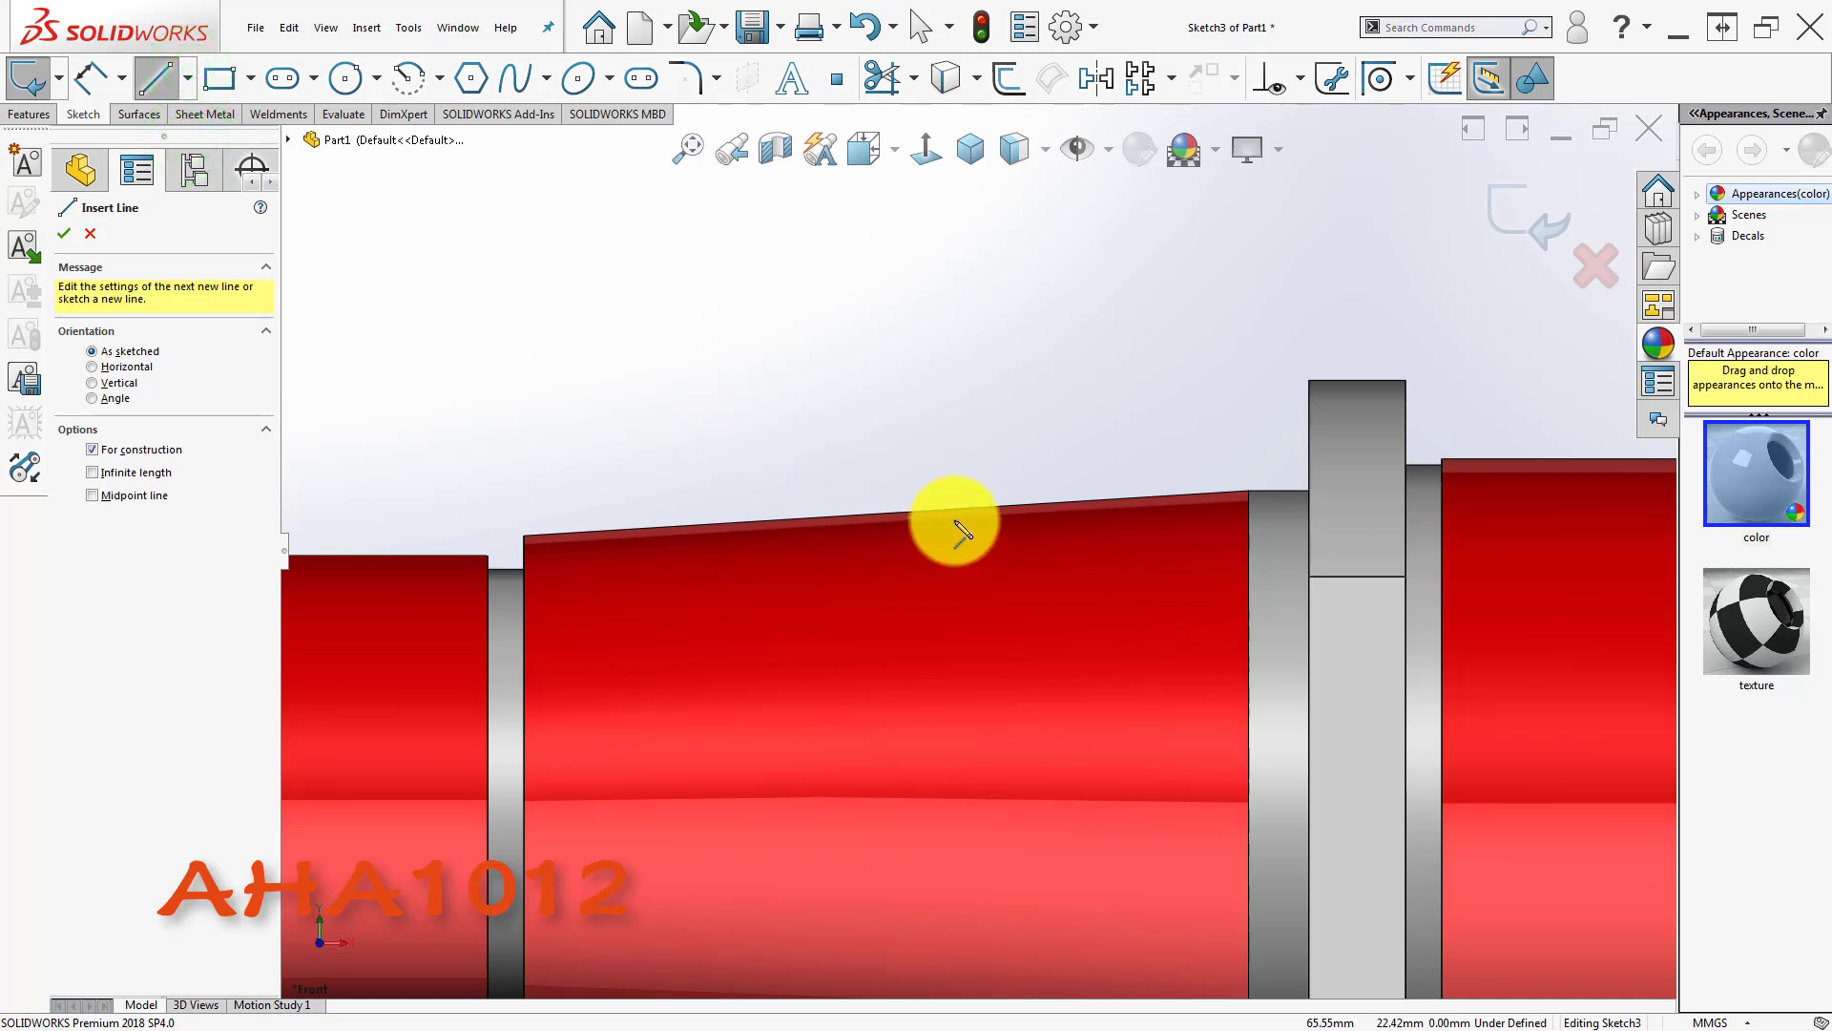
pyautogui.click(974, 508)
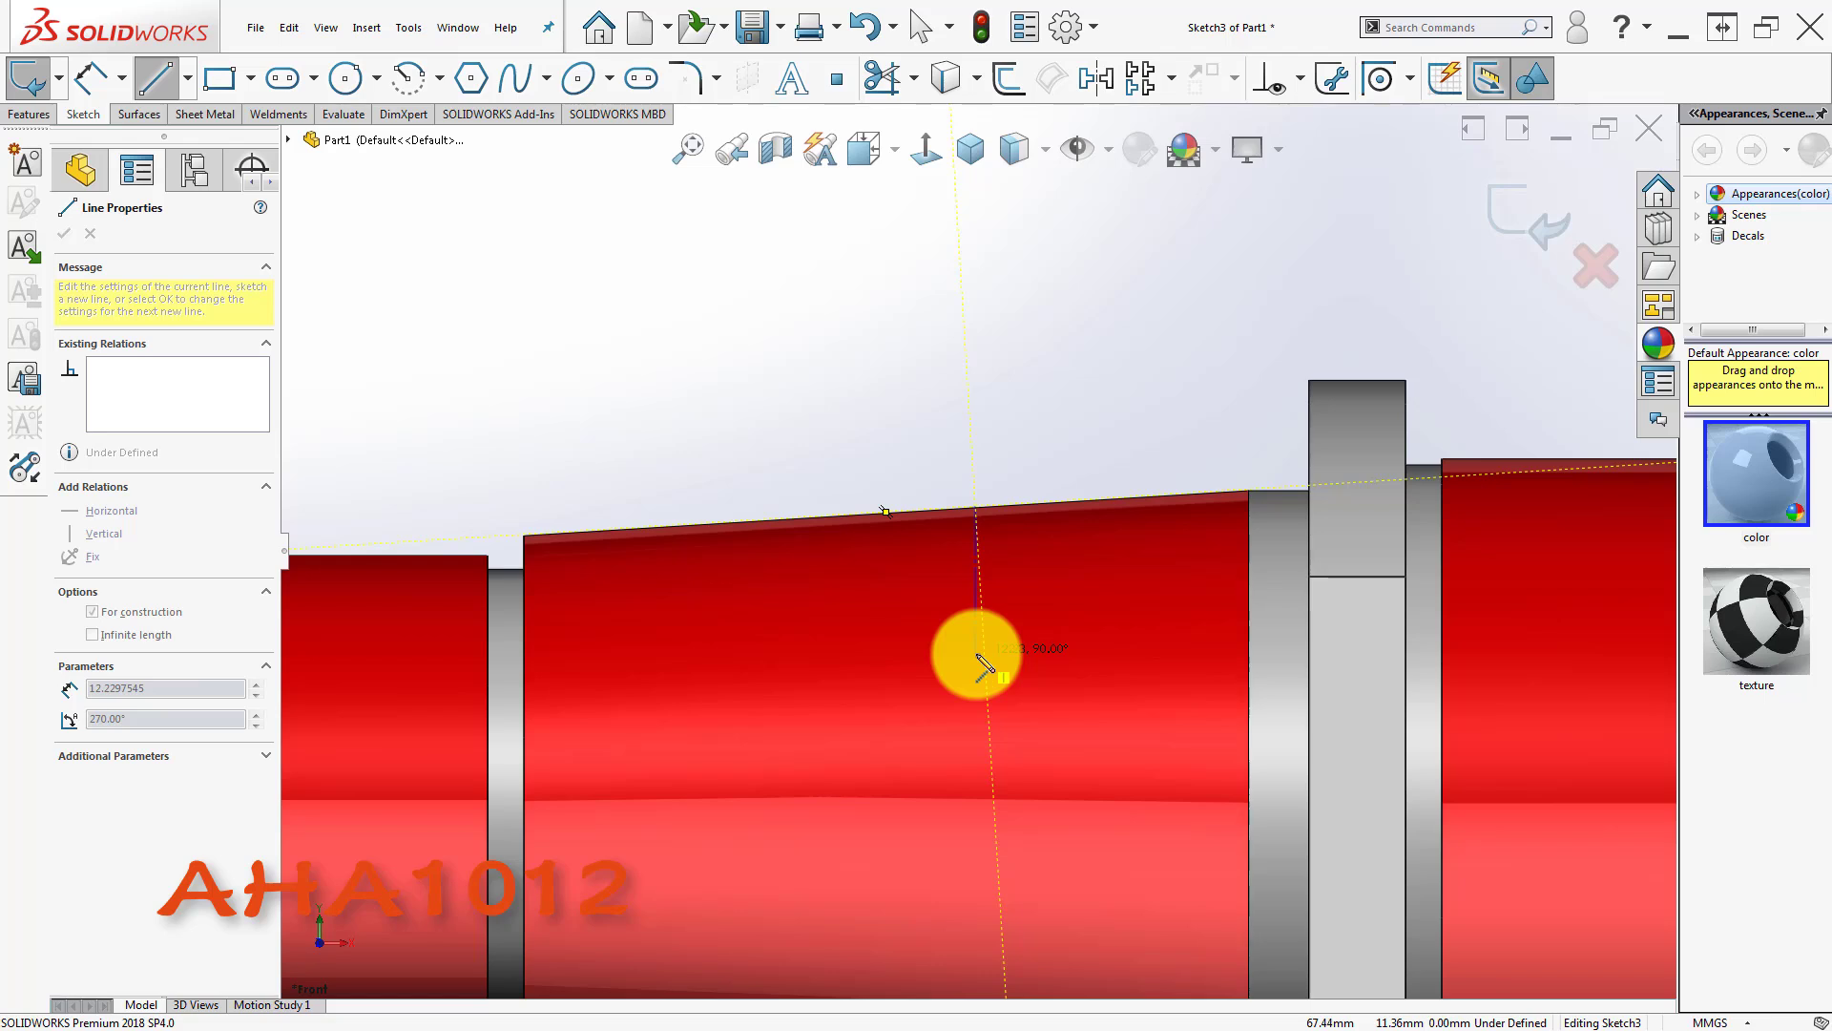
pyautogui.doubleClick(976, 655)
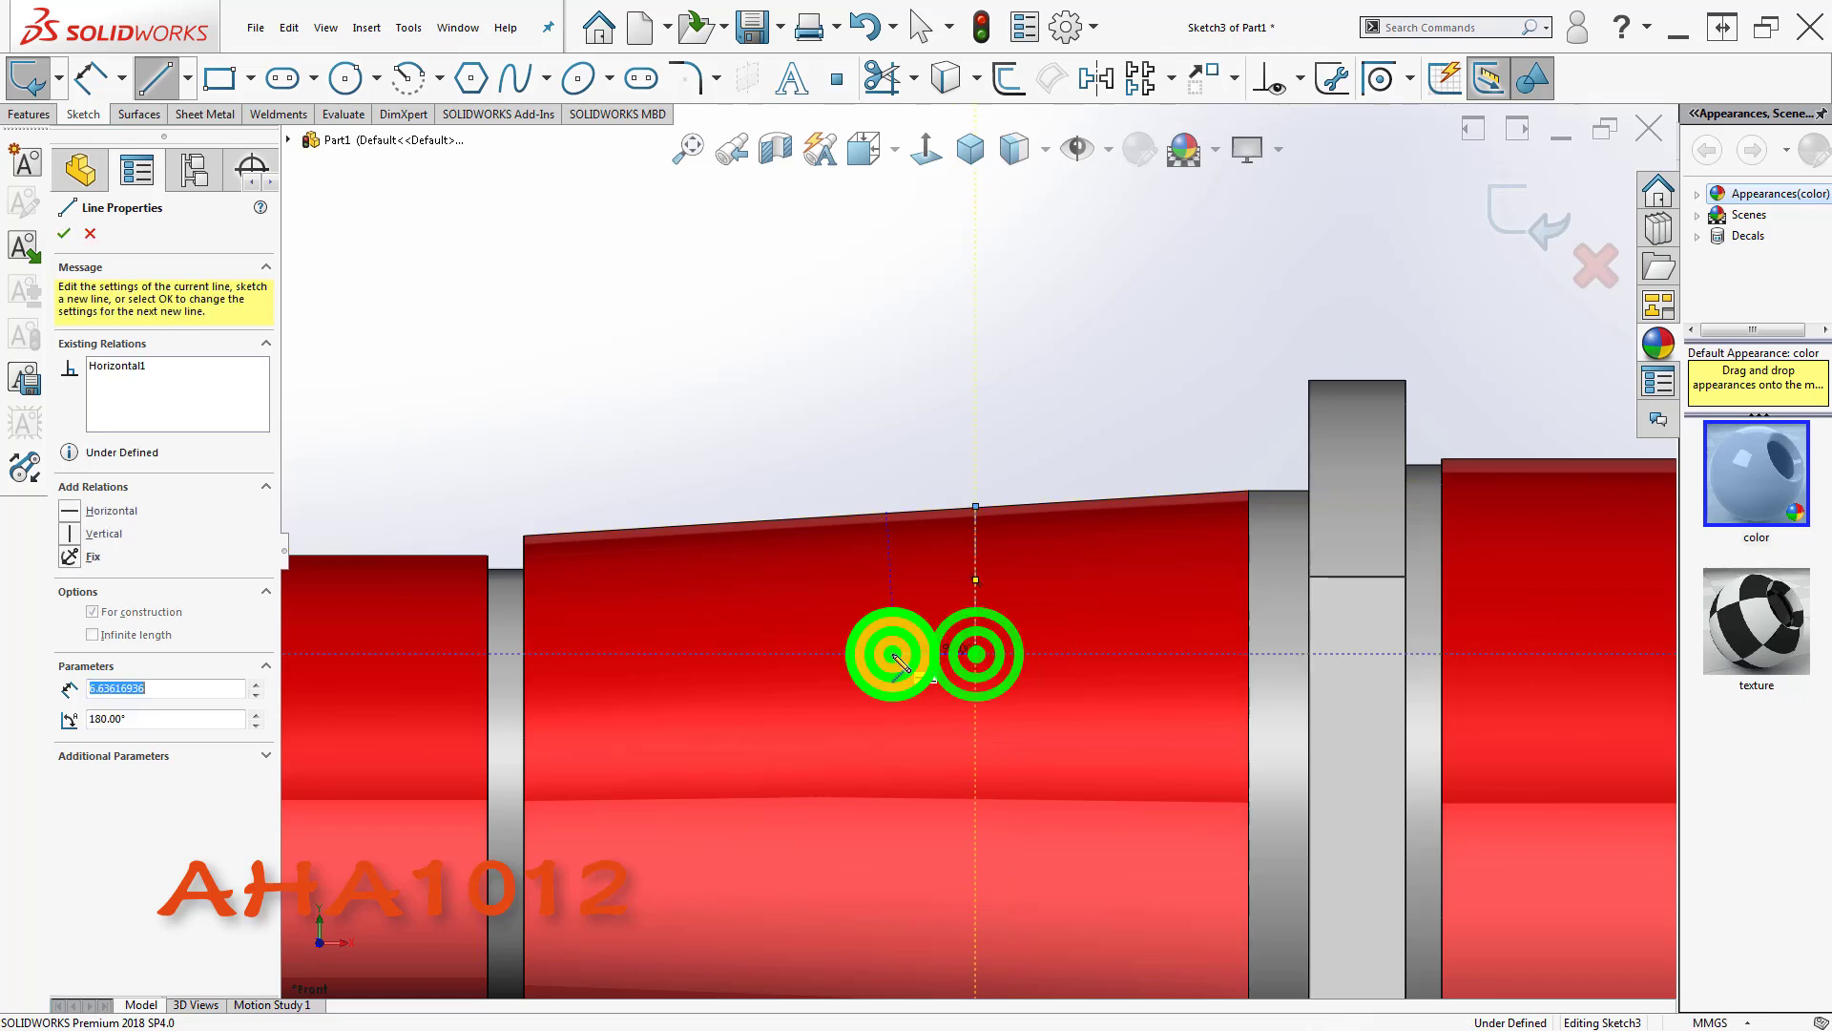
# - Draw a second vertical centerline about 8.9 mm long upward from the first centerline's start on the taper edge
pyautogui.click(975, 507)
pyautogui.click(974, 398)
pyautogui.doubleClick(879, 419)
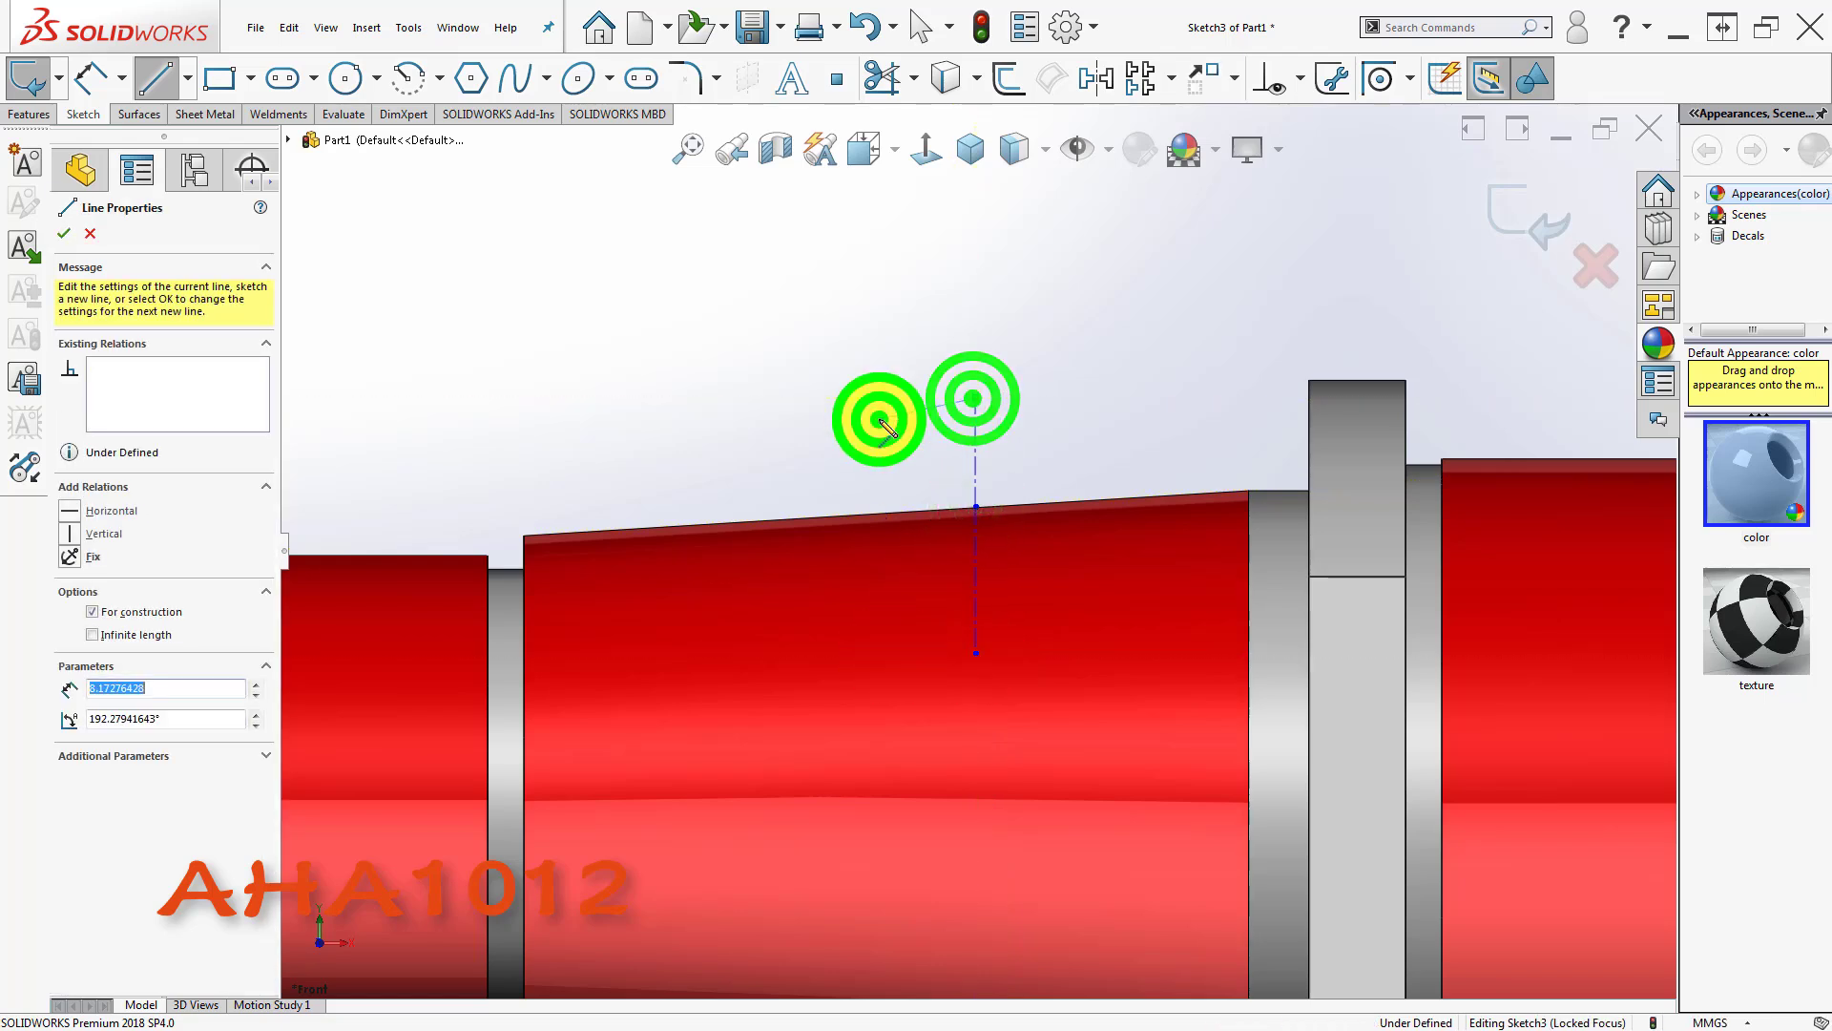
pyautogui.press('Escape')
# - Dimension the upper centerline's length as 10 mm
pyautogui.moveTo(1061, 346); pyautogui.dragTo(1060, 296, button='right')
pyautogui.click(976, 454)
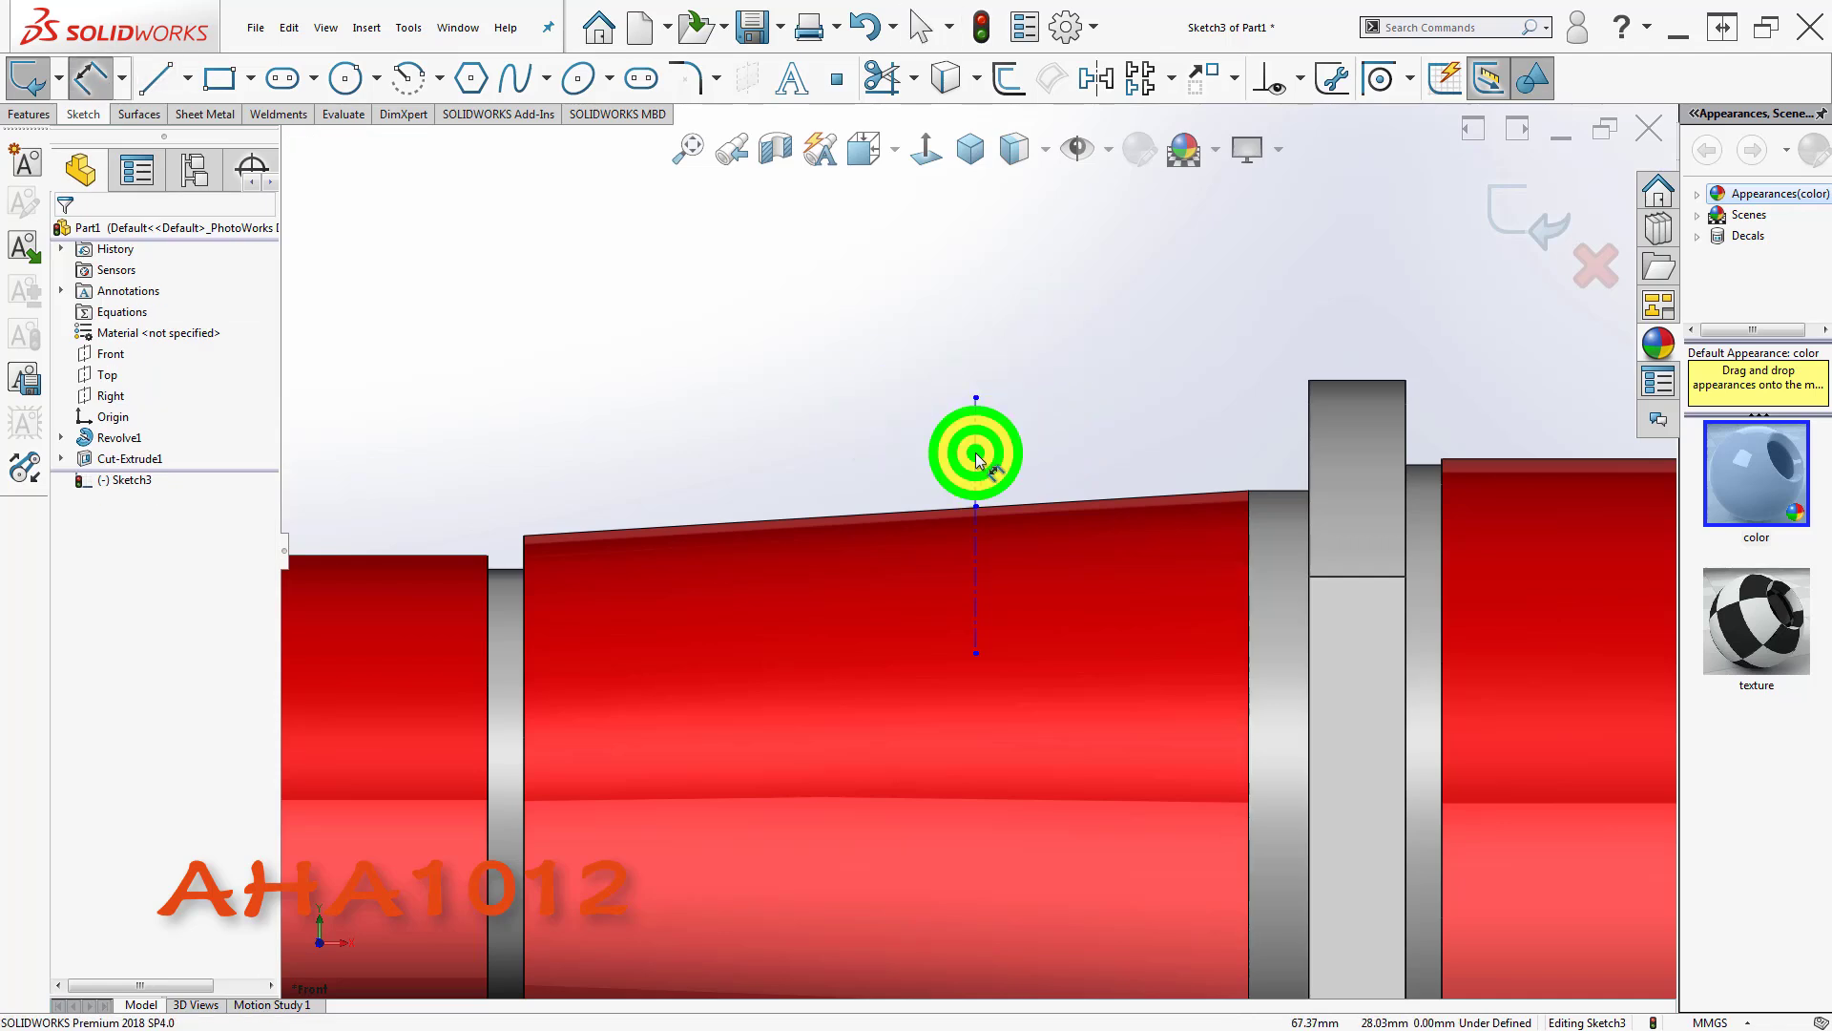
pyautogui.click(1083, 450)
pyautogui.write('10')
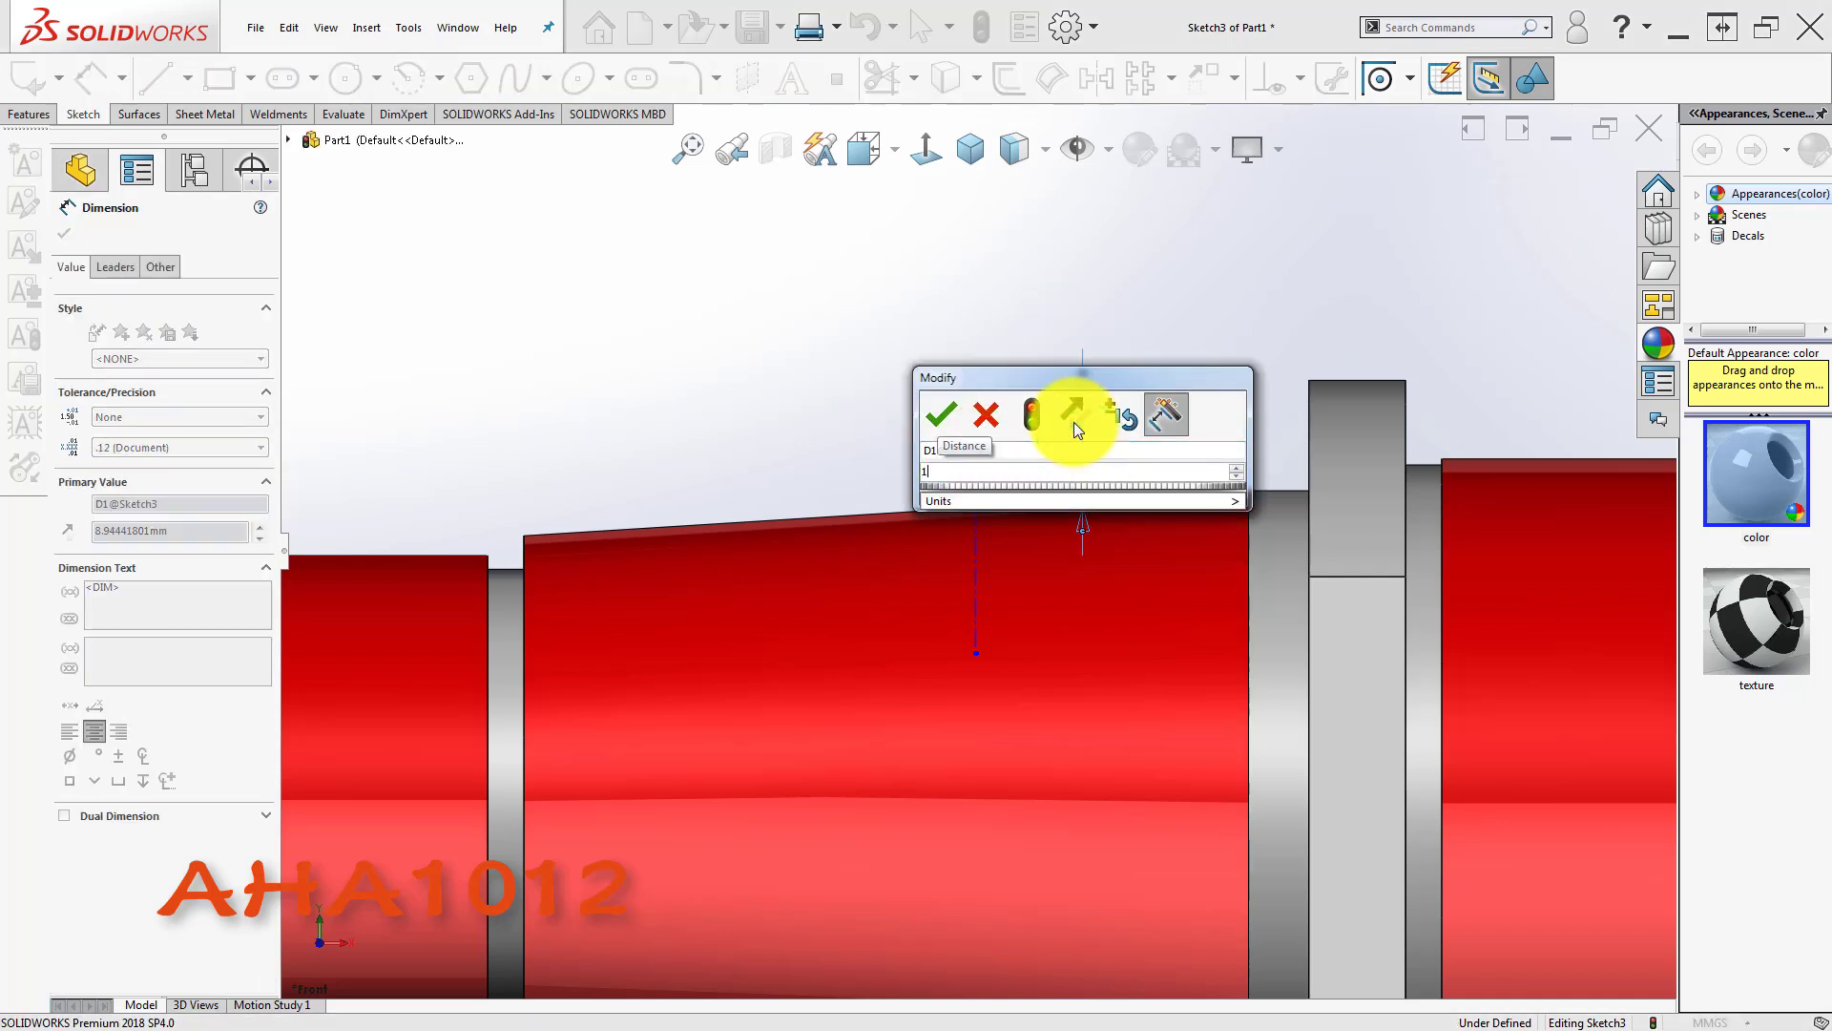
pyautogui.press('Return')
pyautogui.click(646, 426)
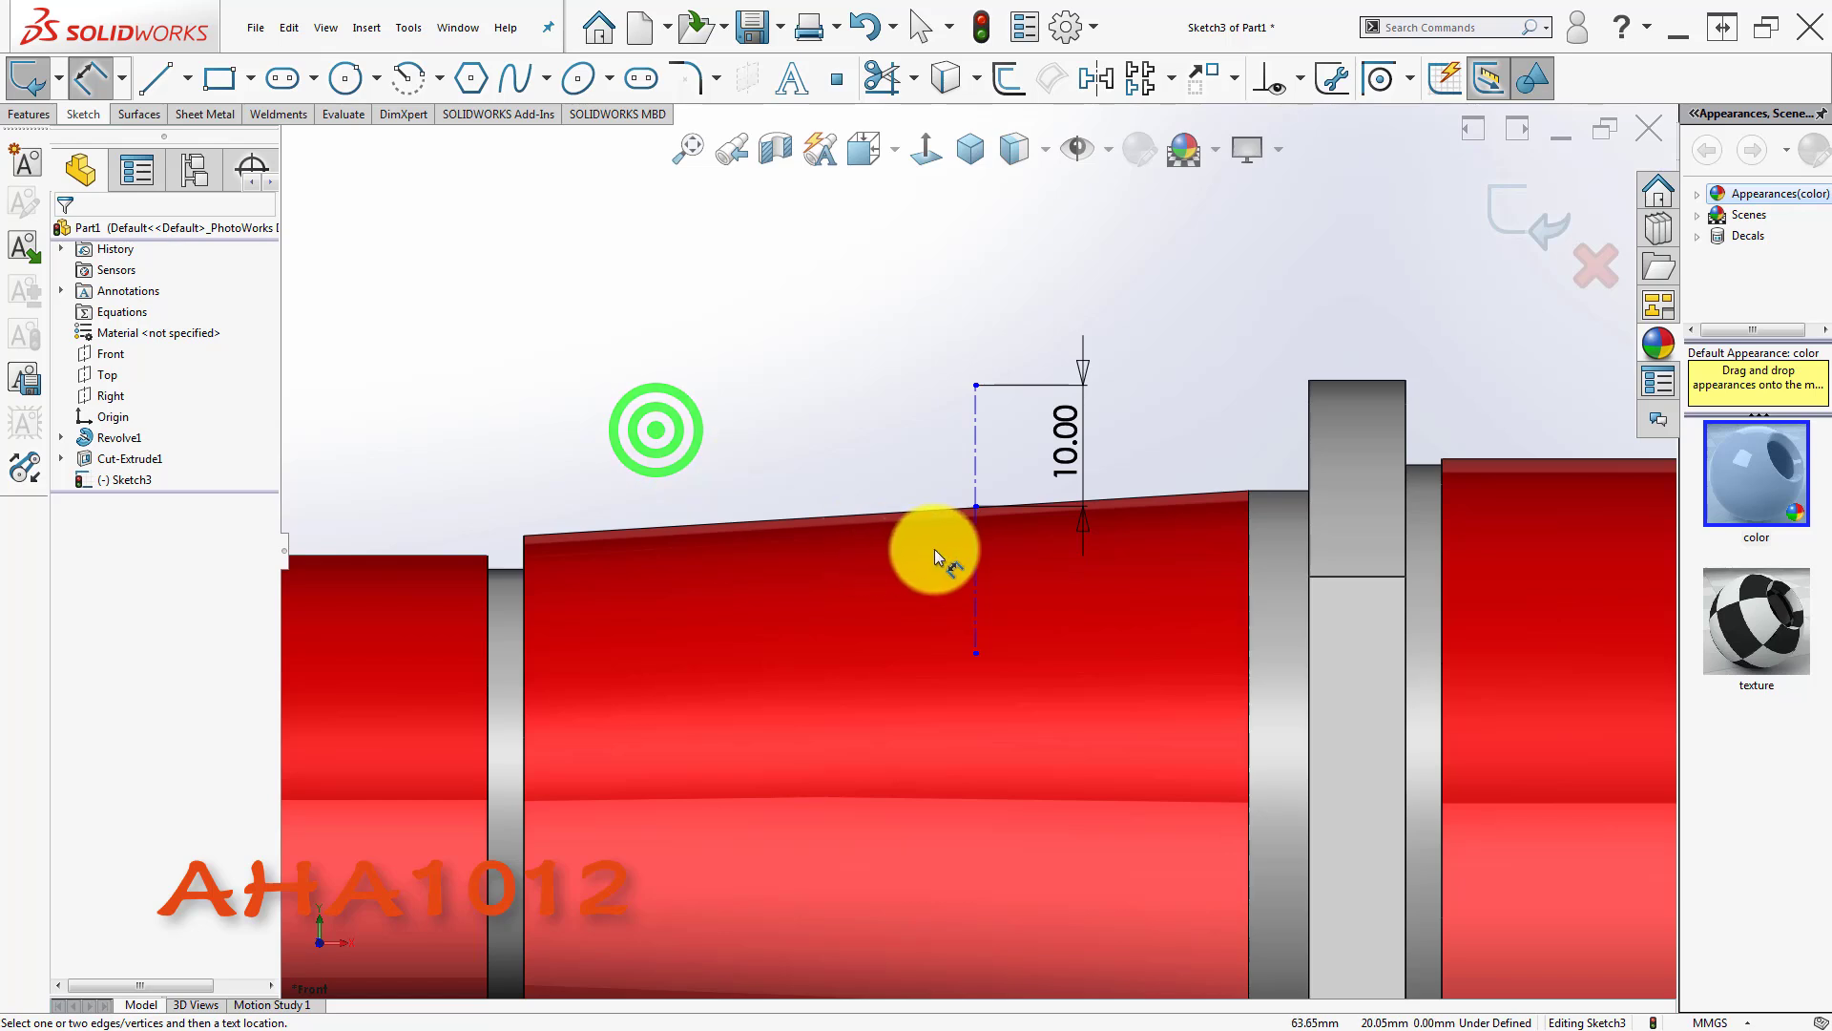
# - Dimension the lower centerline's length as 5 mm
pyautogui.scroll(-2, 935, 547)
pyautogui.click(985, 564)
pyautogui.click(1078, 574)
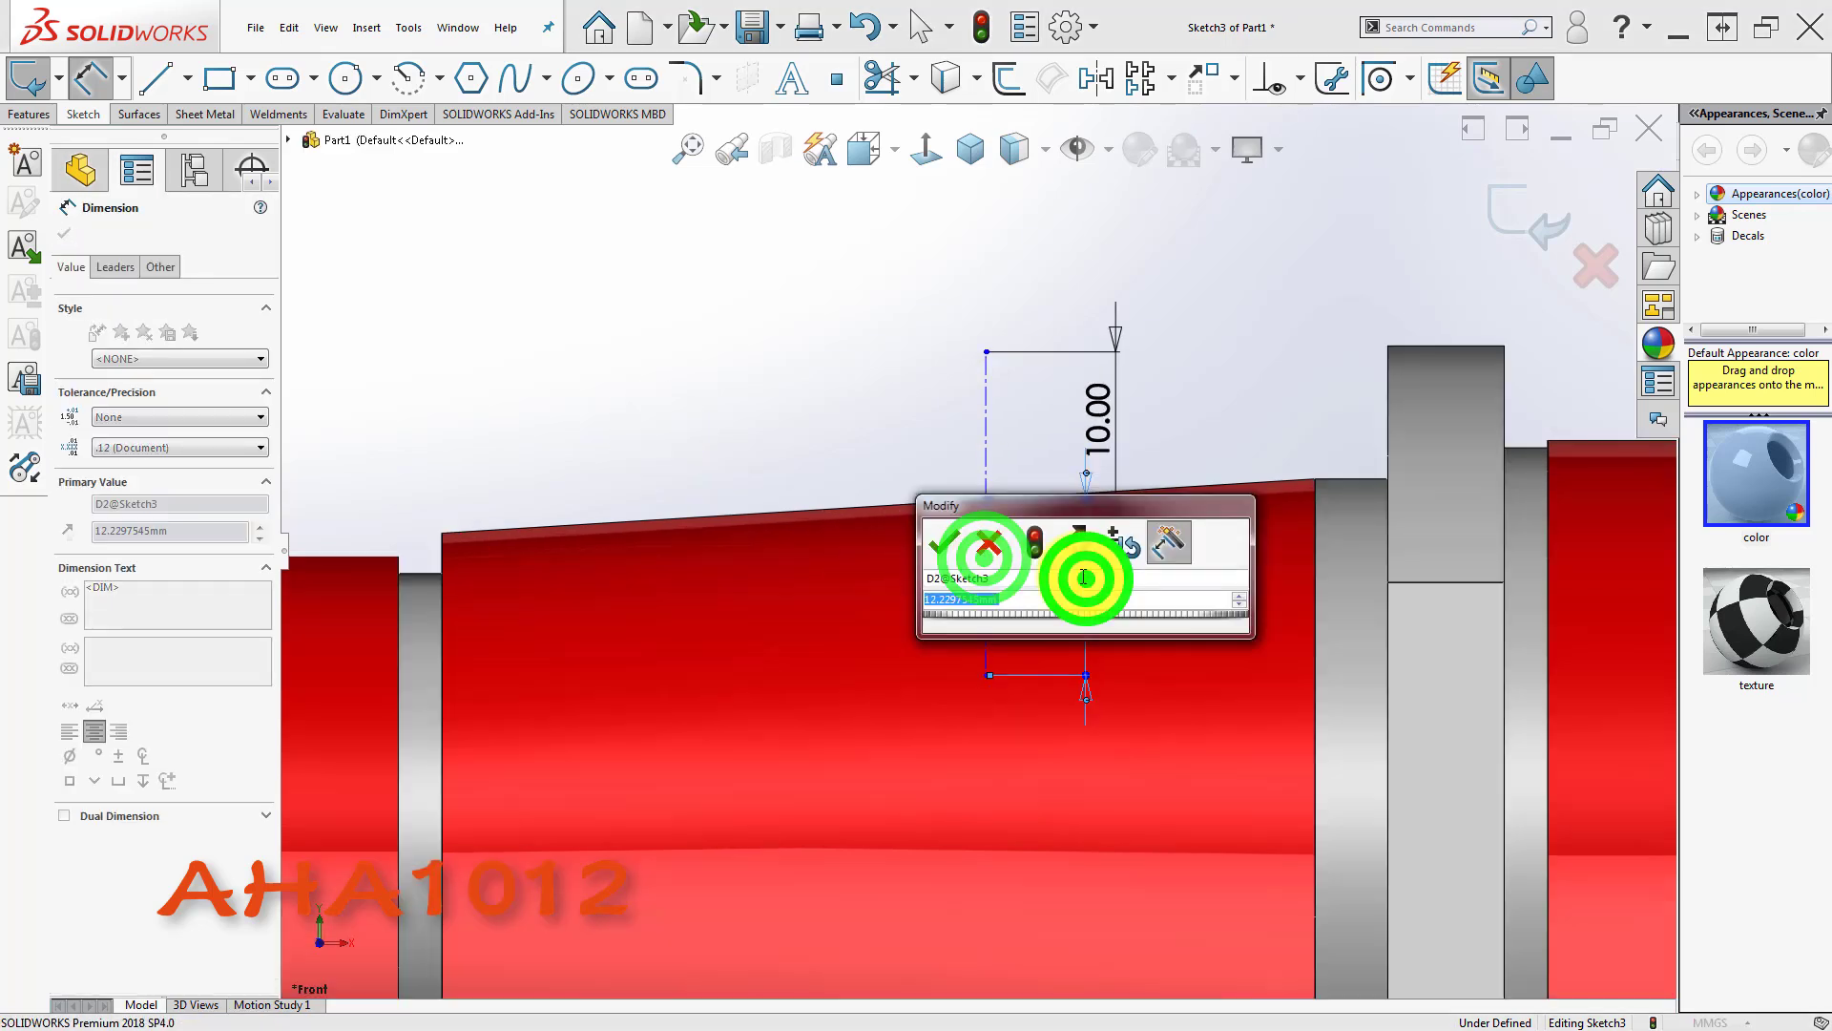
pyautogui.write('5')
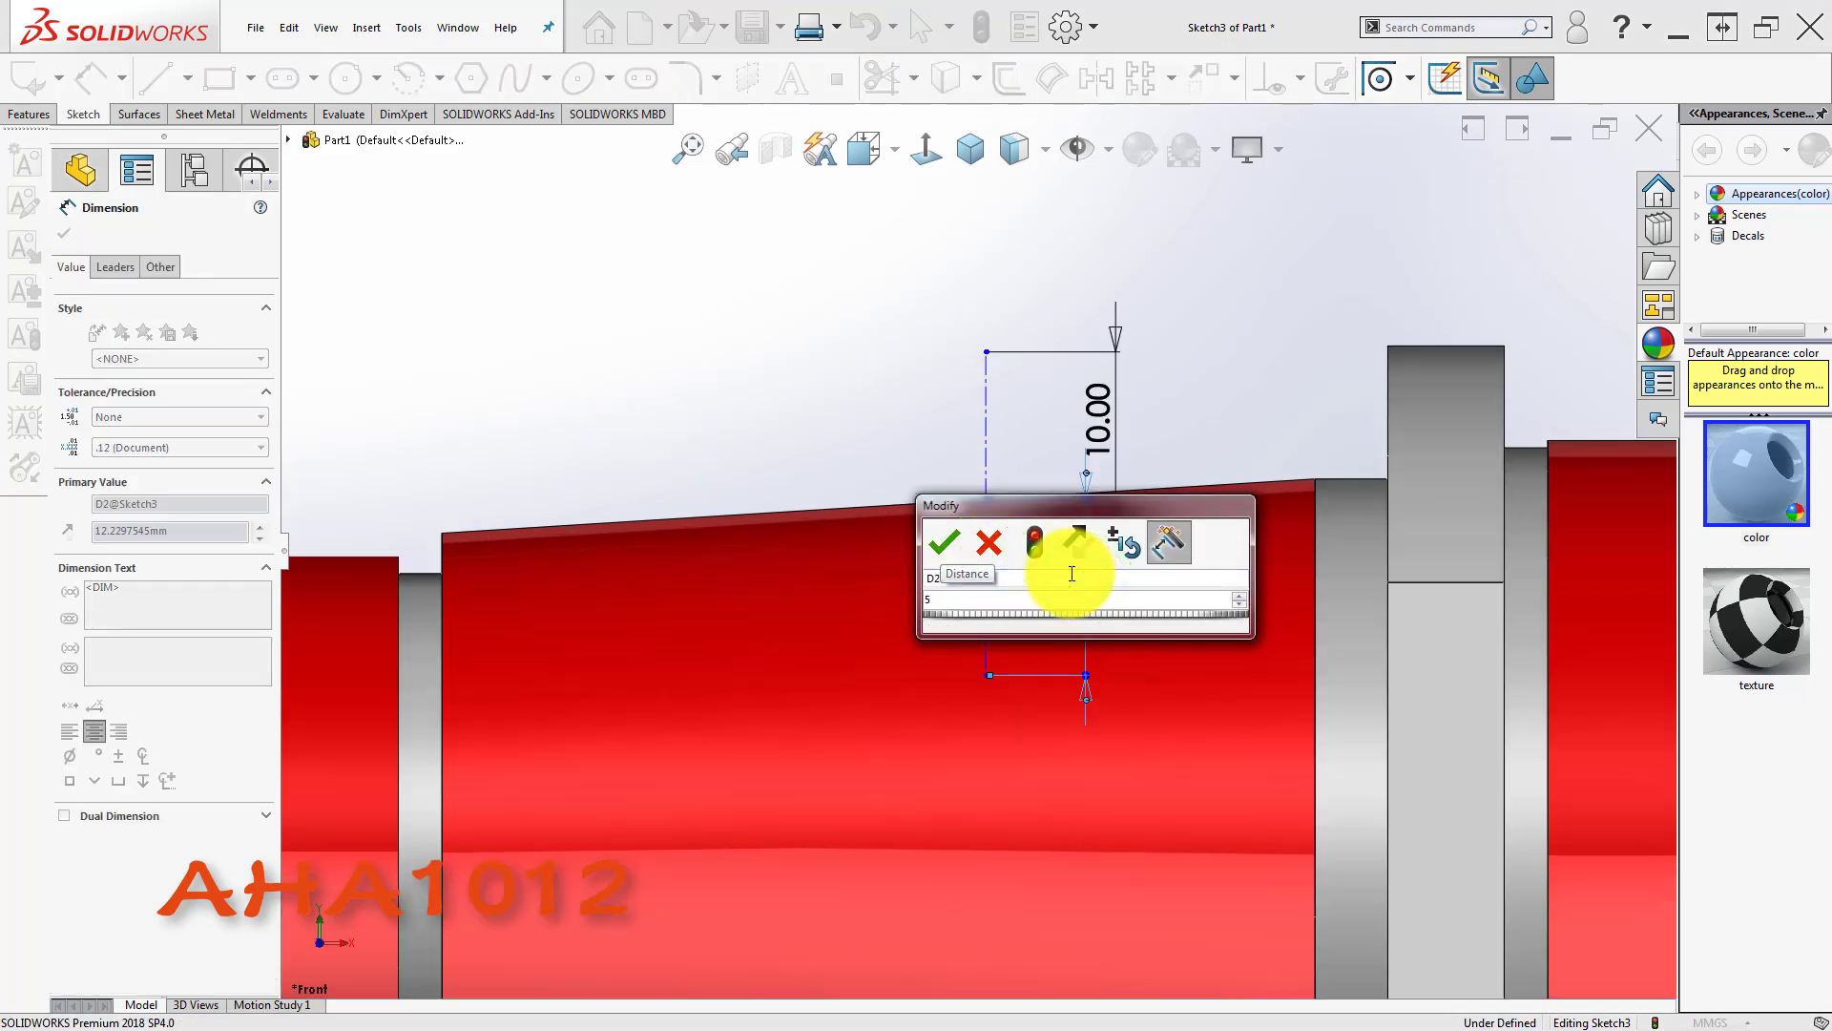
pyautogui.press('Return')
pyautogui.click(786, 372)
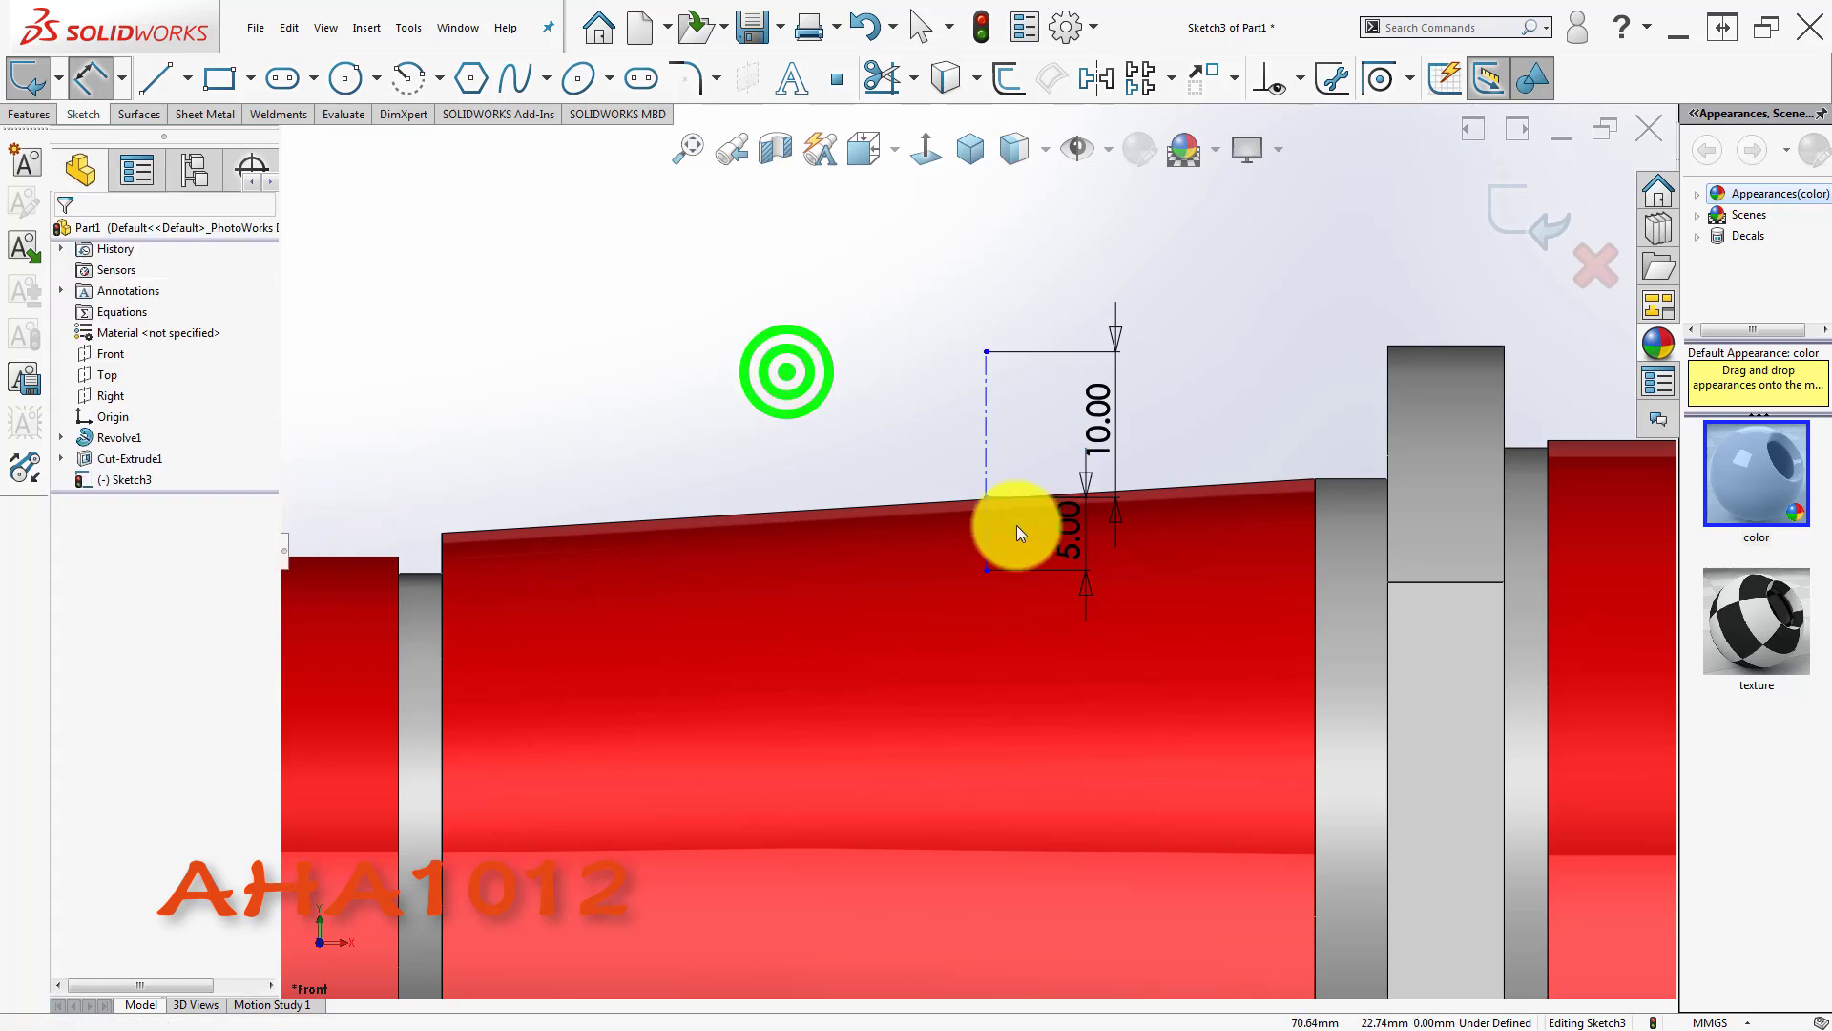
# - Dimension the distance from the centerlines to the collar's taper-side face as 20 mm
pyautogui.click(983, 571)
pyautogui.moveTo(977, 627); pyautogui.dragTo(976, 627)
pyautogui.click(758, 421)
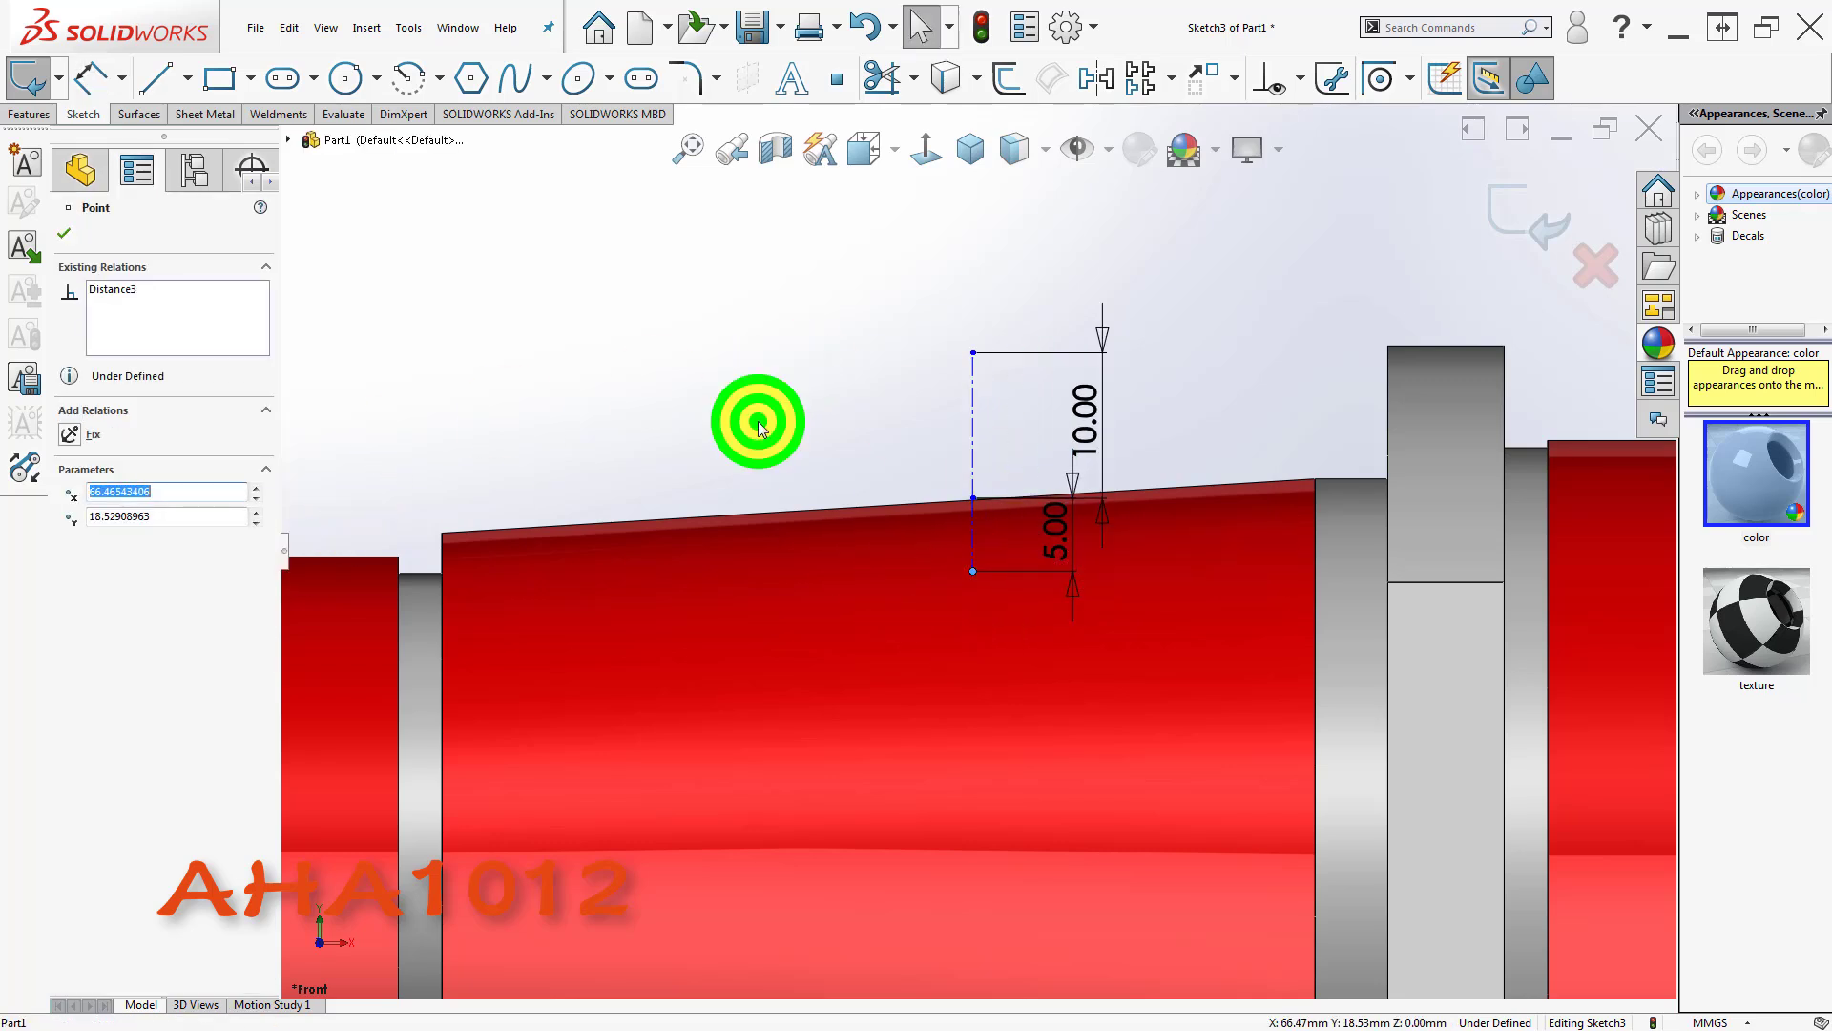
pyautogui.moveTo(822, 456); pyautogui.dragTo(836, 312, button='right')
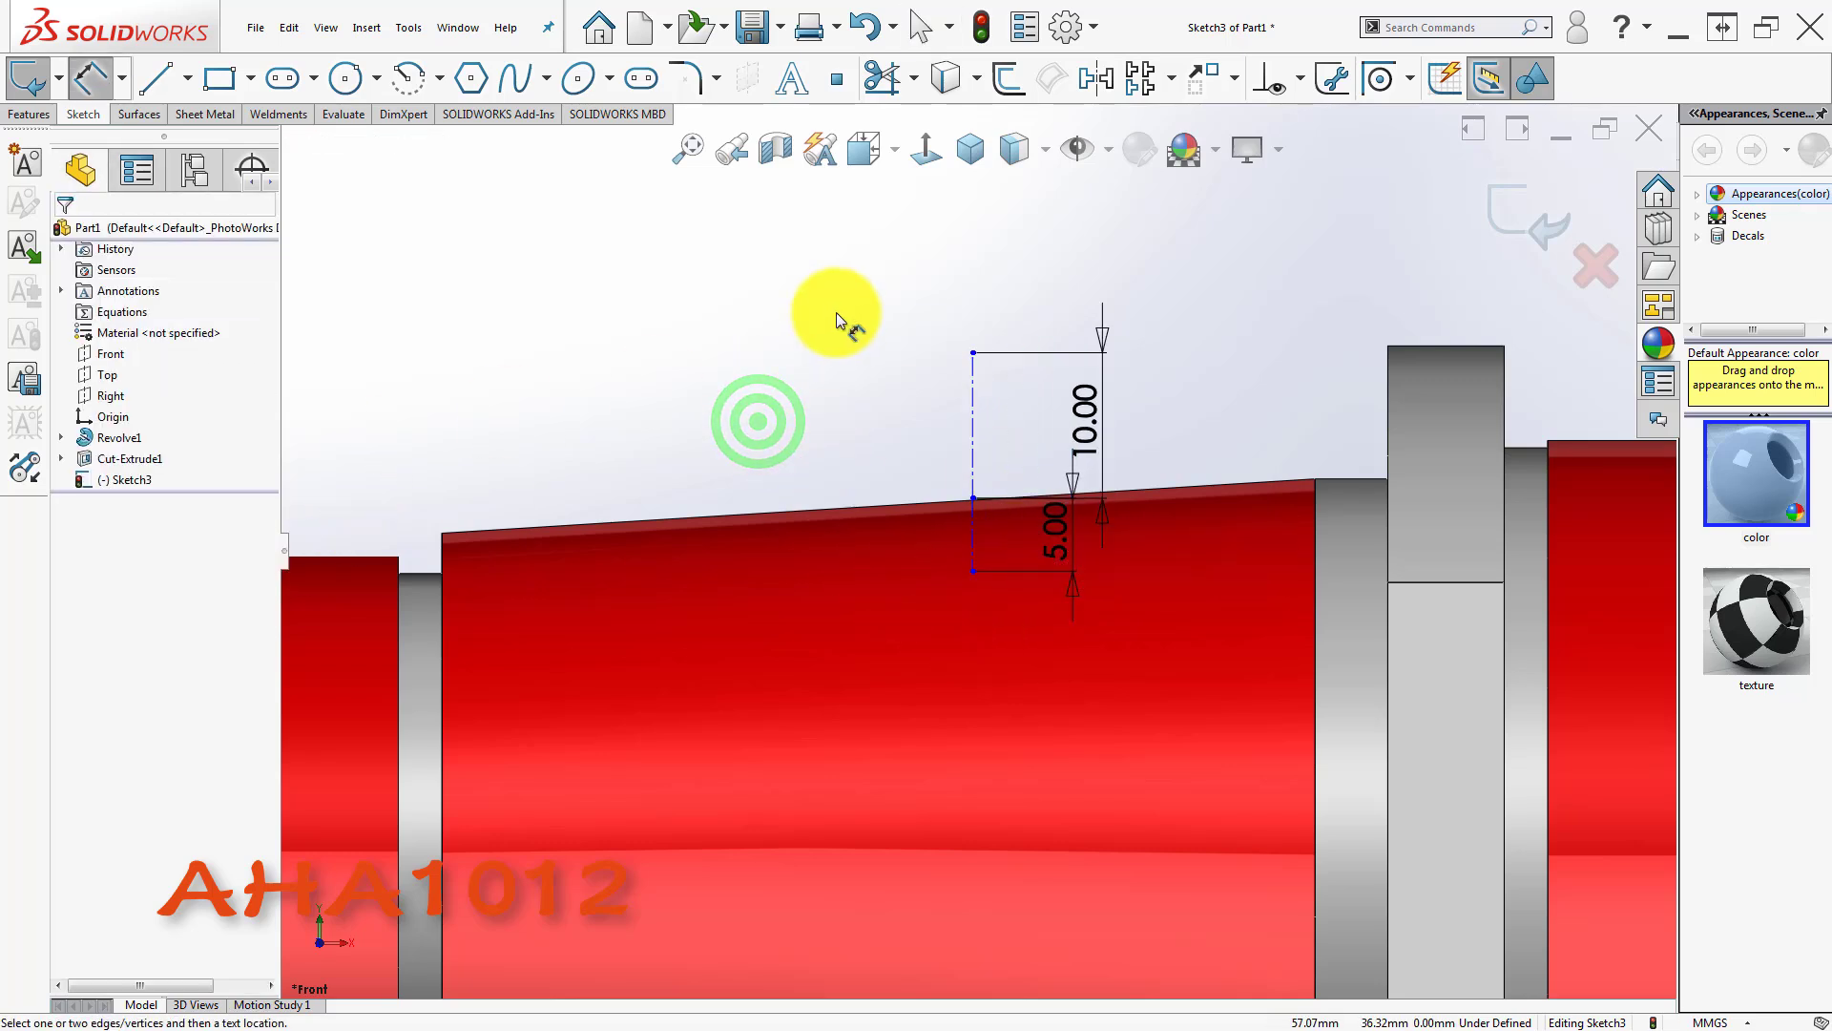
pyautogui.click(970, 523)
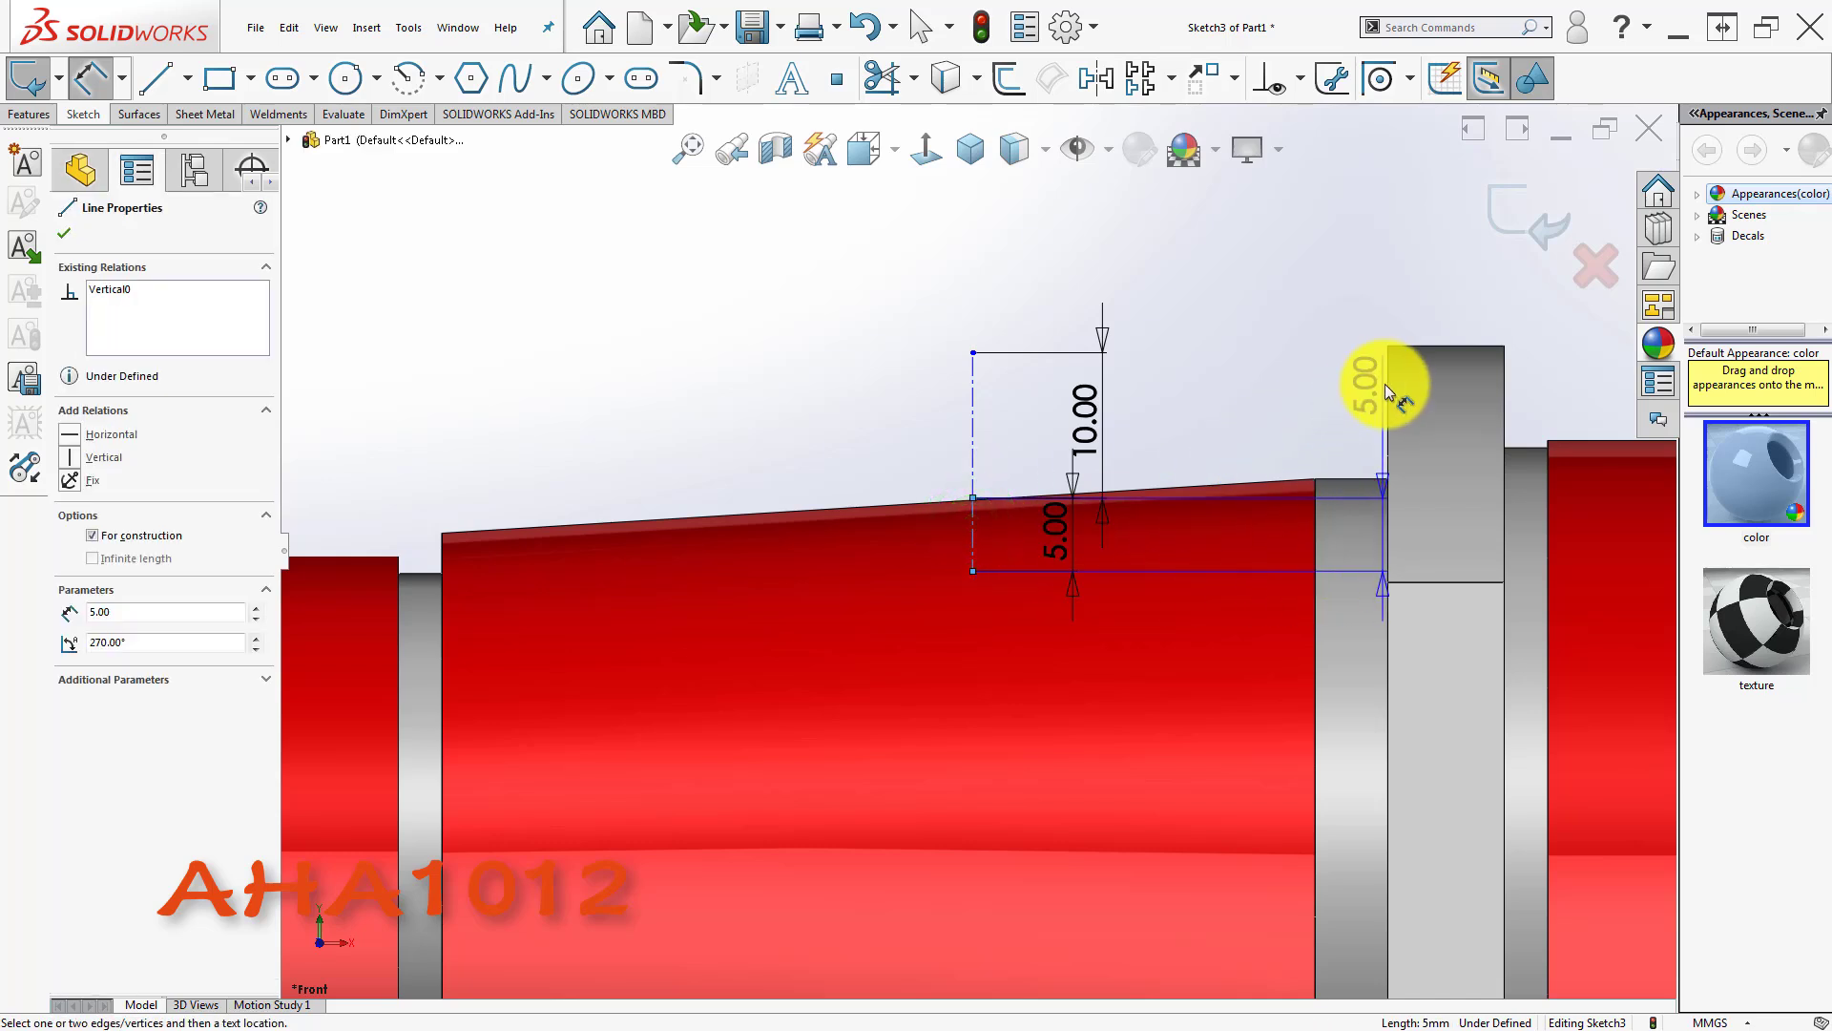
pyautogui.click(1384, 382)
pyautogui.click(1301, 415)
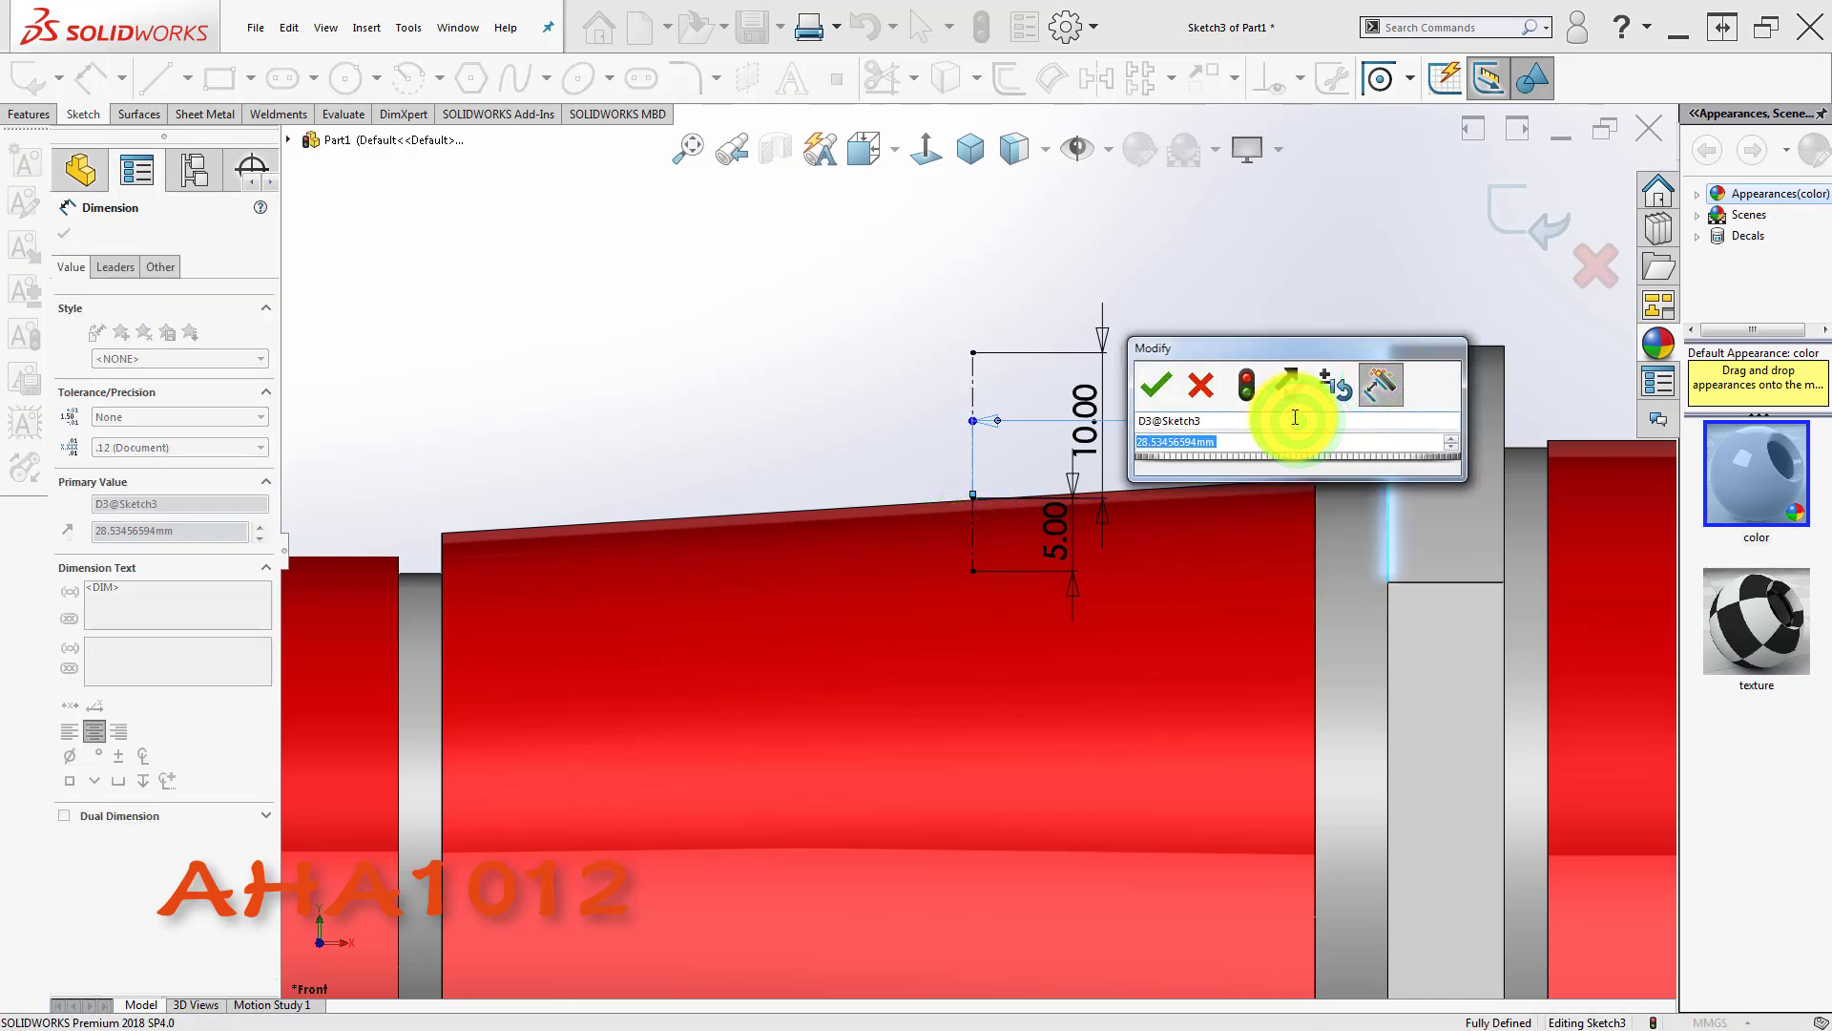
pyautogui.write('20')
pyautogui.press('Return')
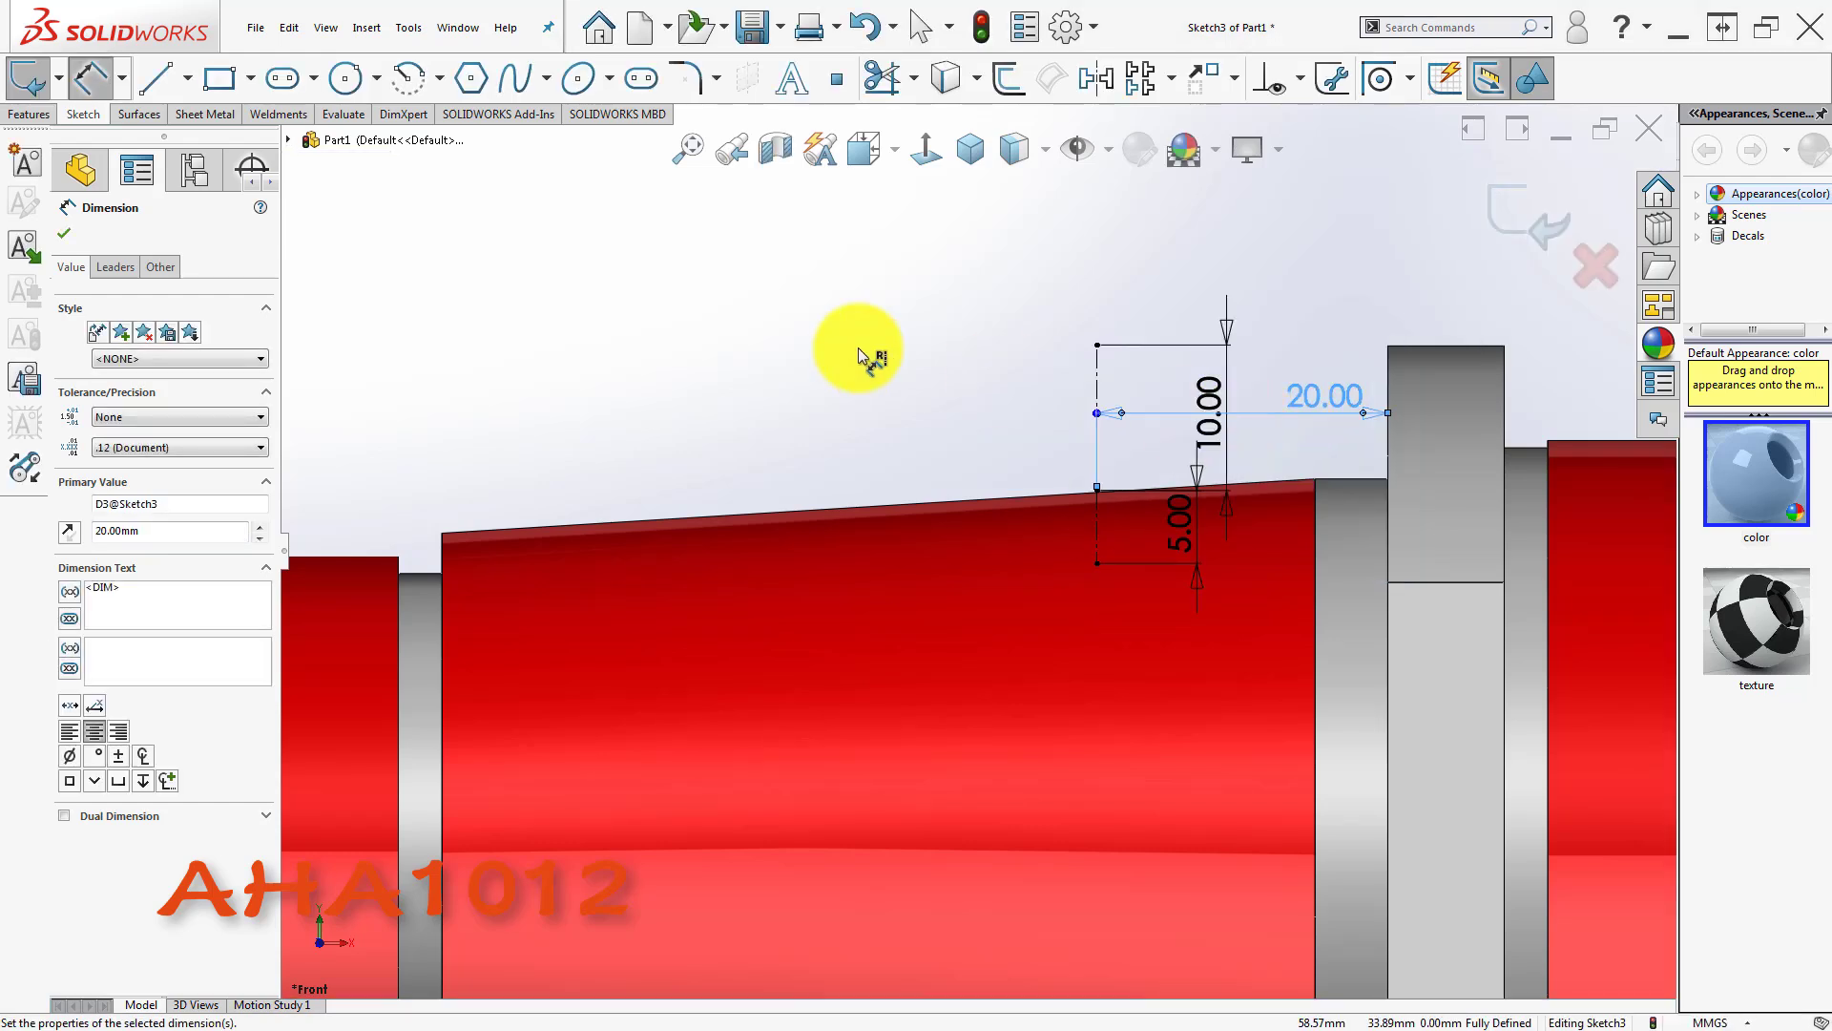
pyautogui.click(857, 347)
pyautogui.press('Escape')
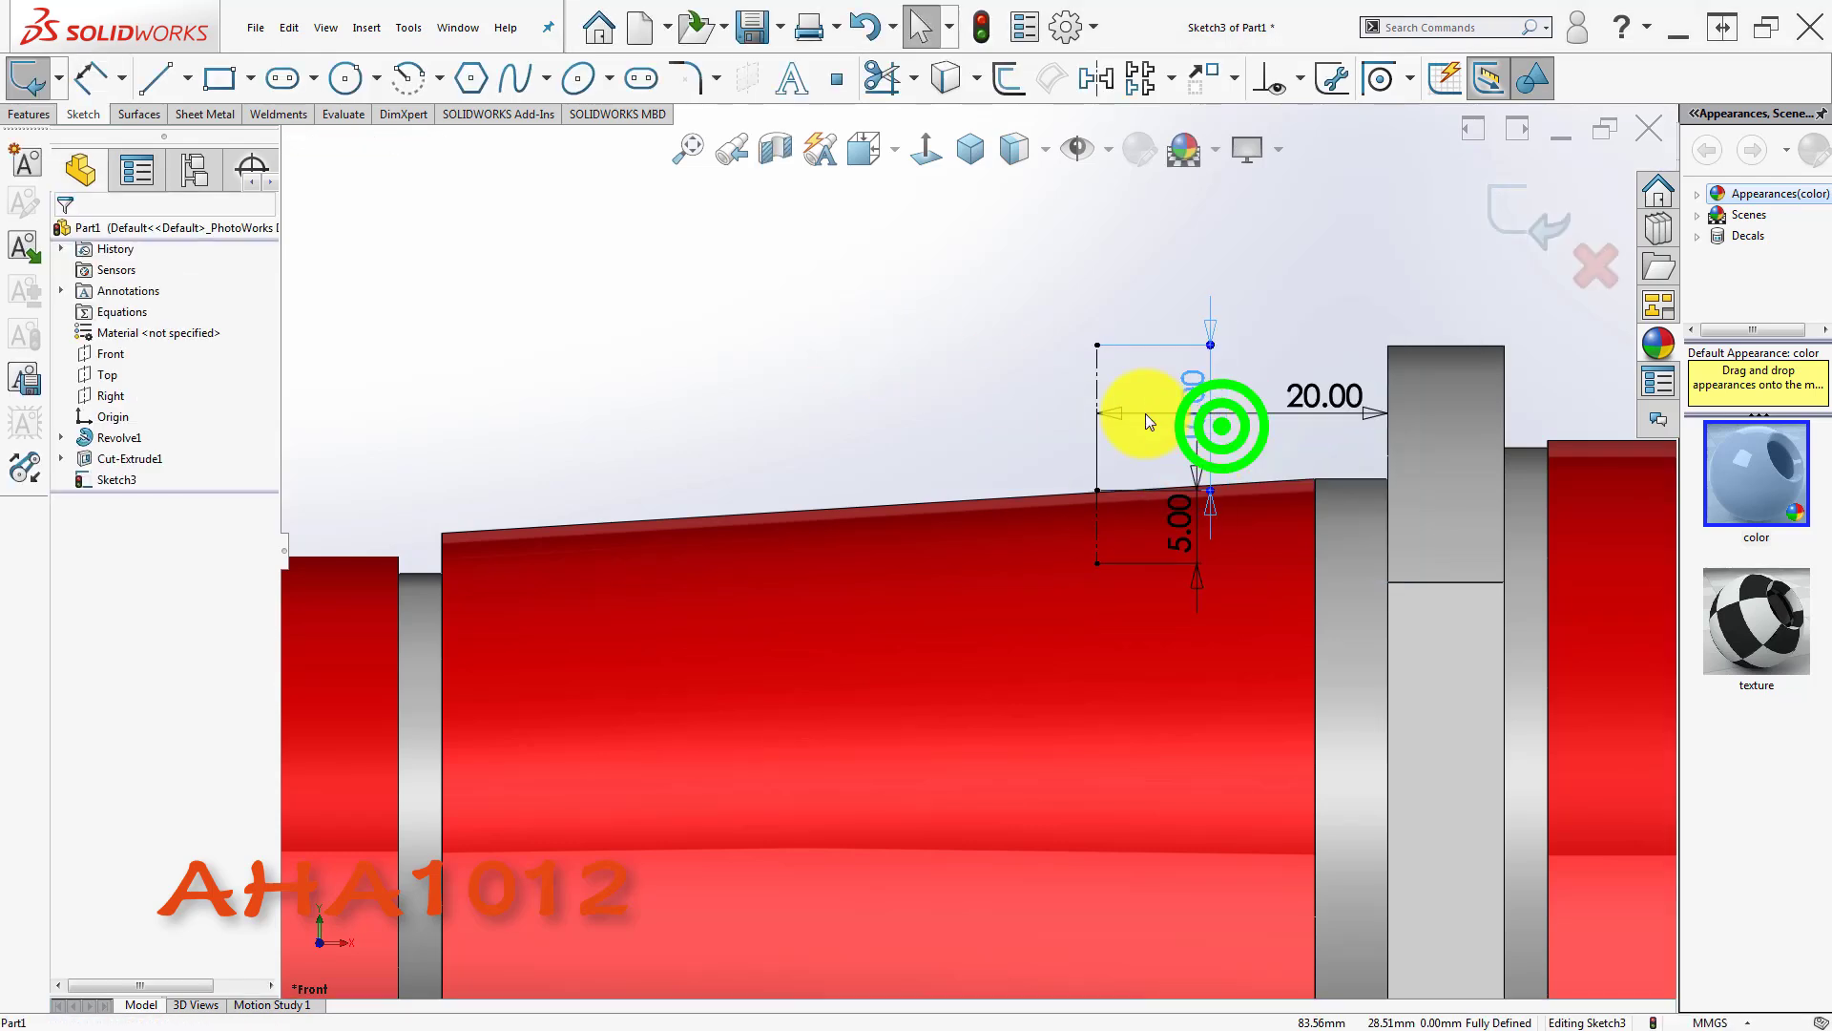
# - Move the 10 mm dimension text clear of the 20 mm dimension and finish the sketch
pyautogui.moveTo(1050, 374); pyautogui.dragTo(1254, 323)
pyautogui.scroll(4, 1113, 380)
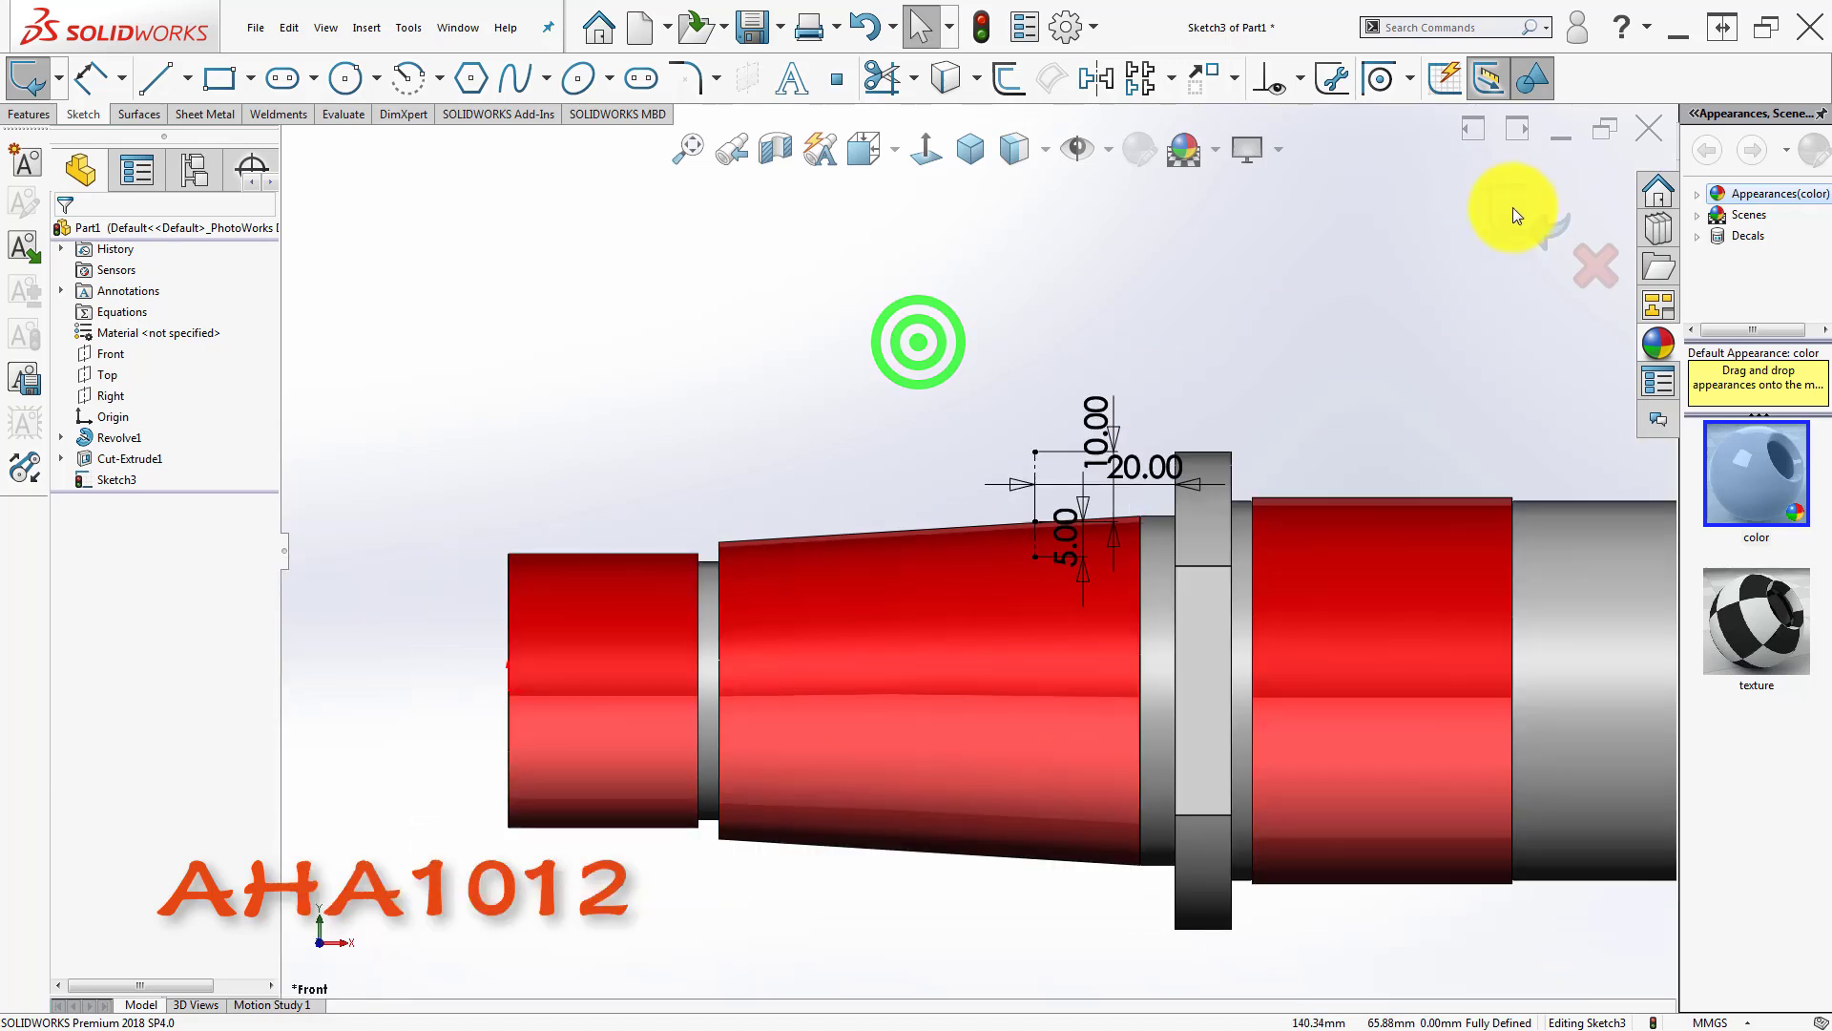
pyautogui.click(1526, 200)
# - Create a reference plane perpendicular to the upper centerline and coincident with its top endpoint
pyautogui.click(940, 82)
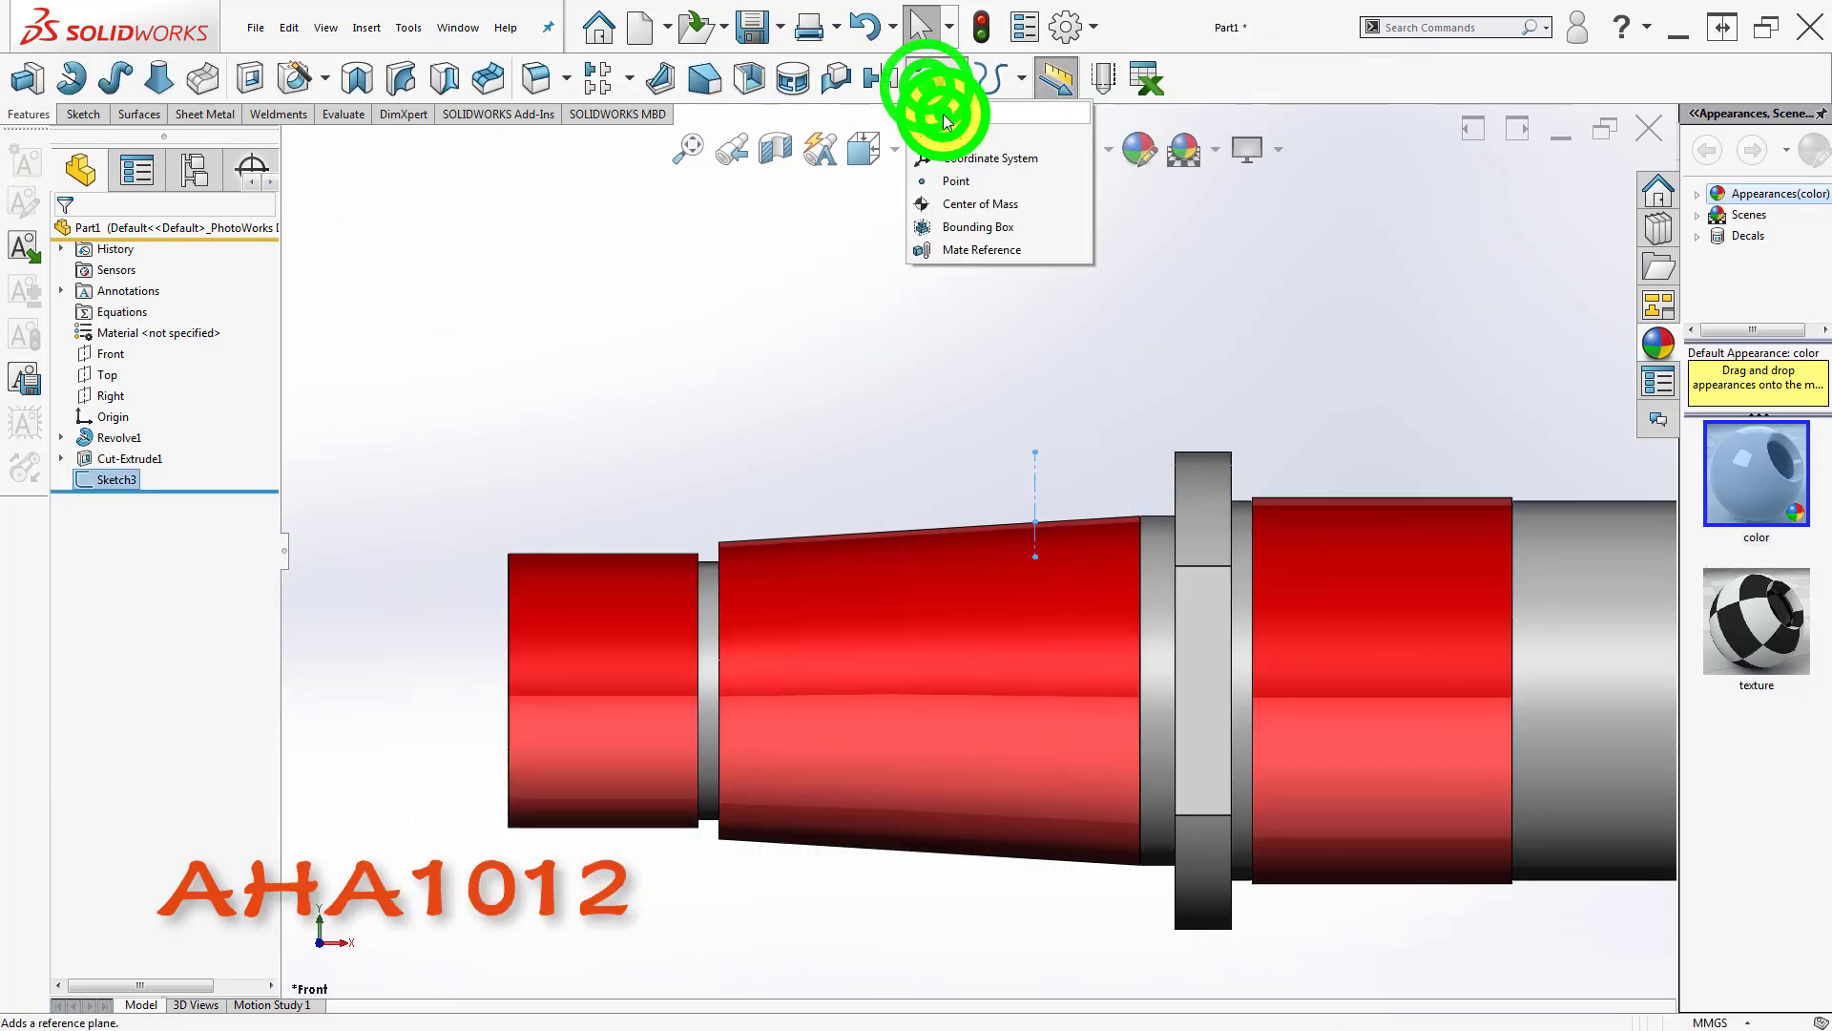
pyautogui.click(942, 113)
pyautogui.click(1033, 472)
pyautogui.click(1034, 451)
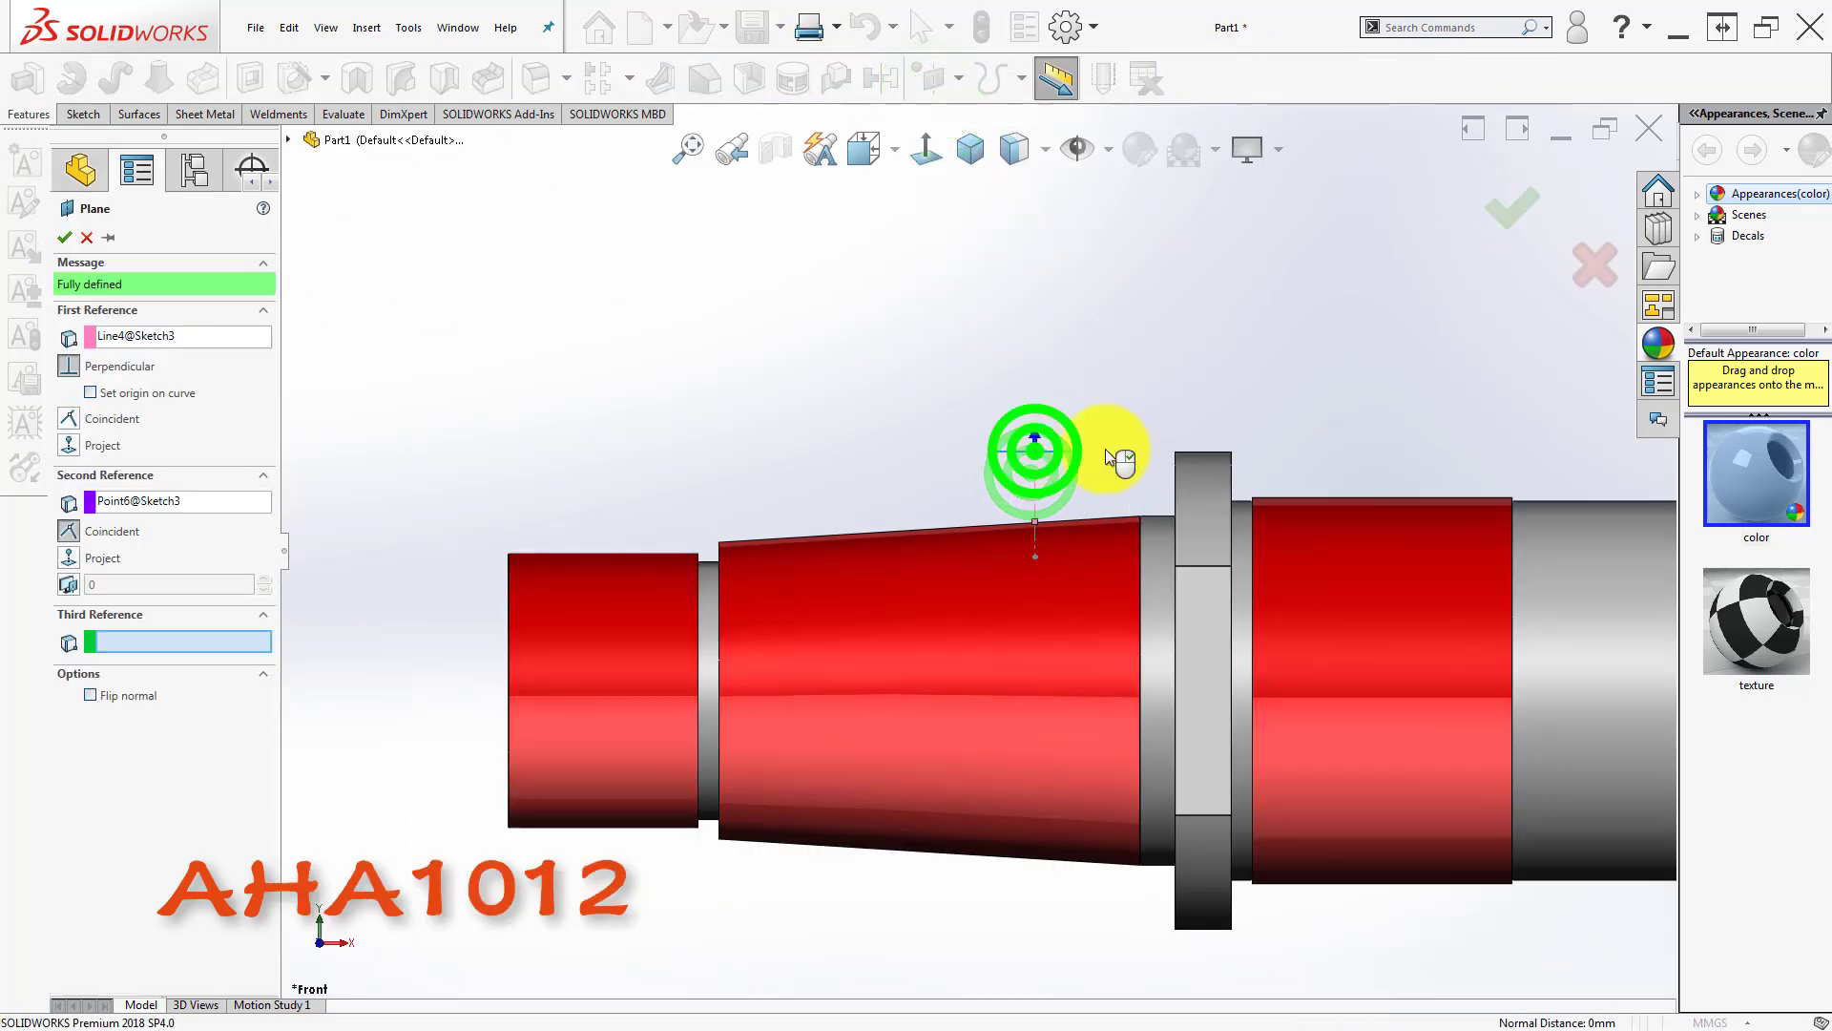
pyautogui.click(1508, 201)
# - Start a sketch on the new reference plane above the long taper
pyautogui.click(1001, 410)
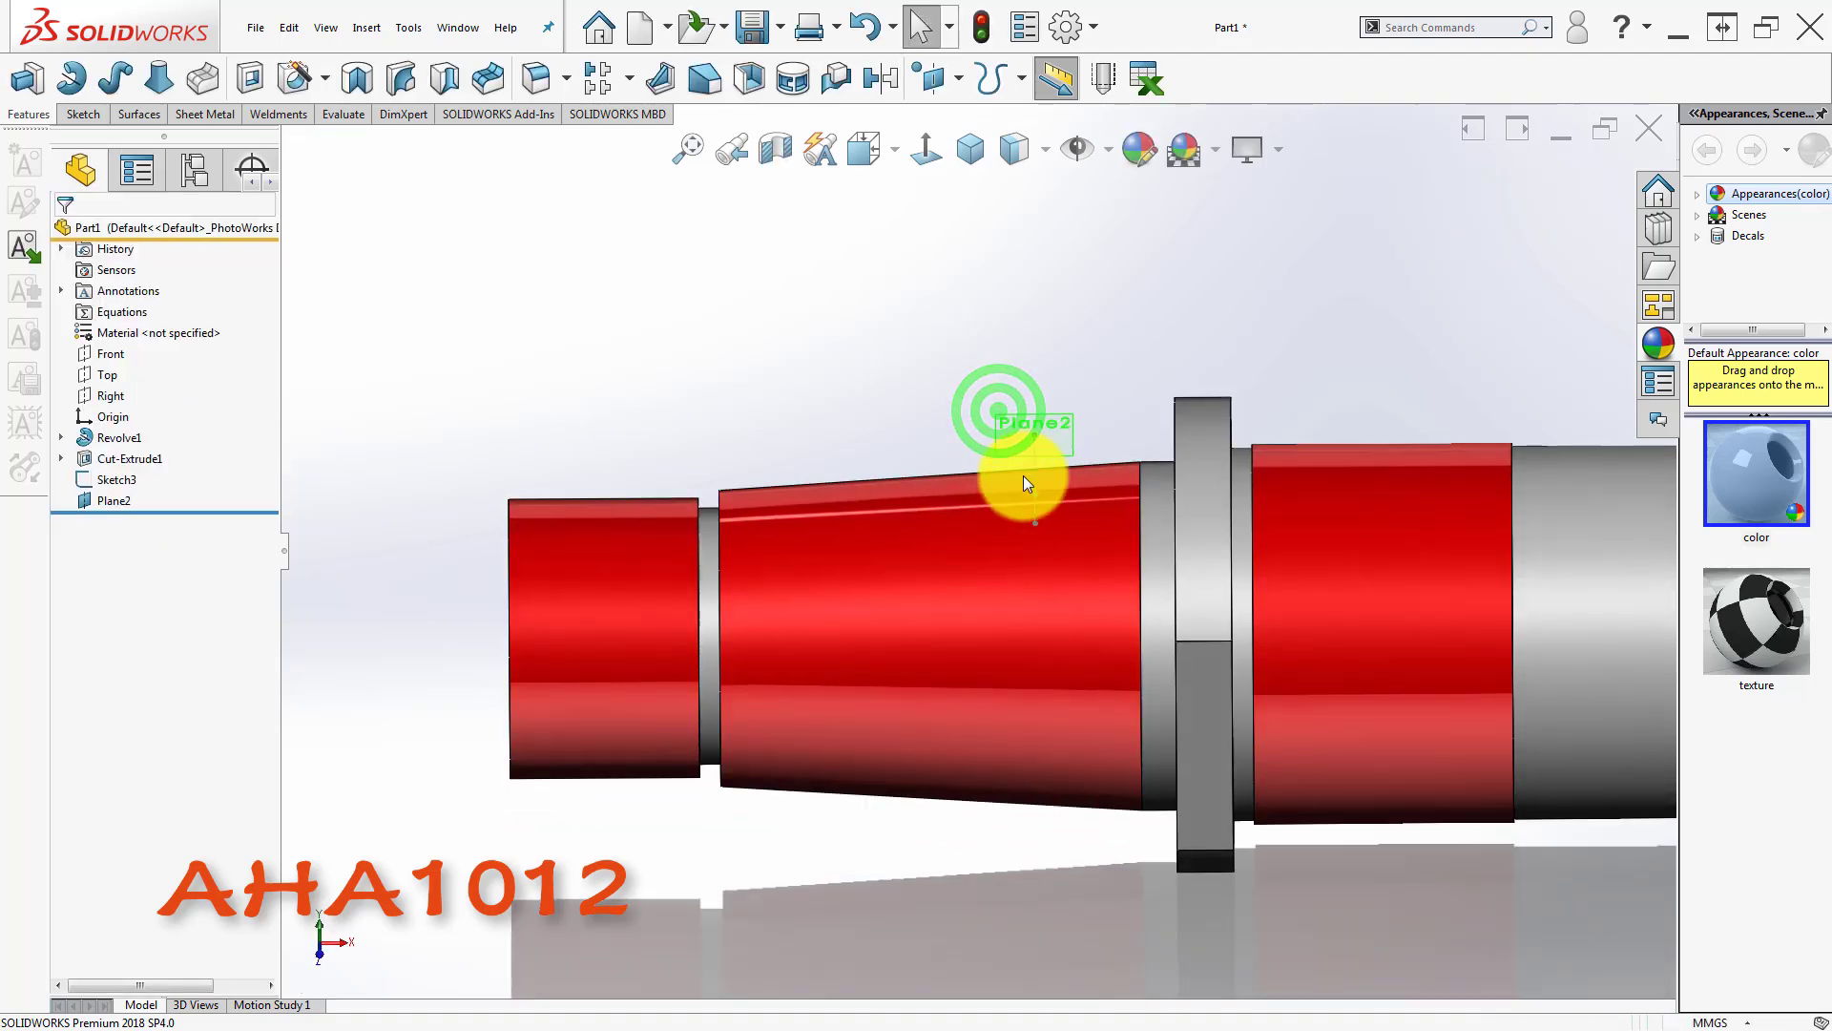
pyautogui.click(1097, 378)
pyautogui.click(934, 340)
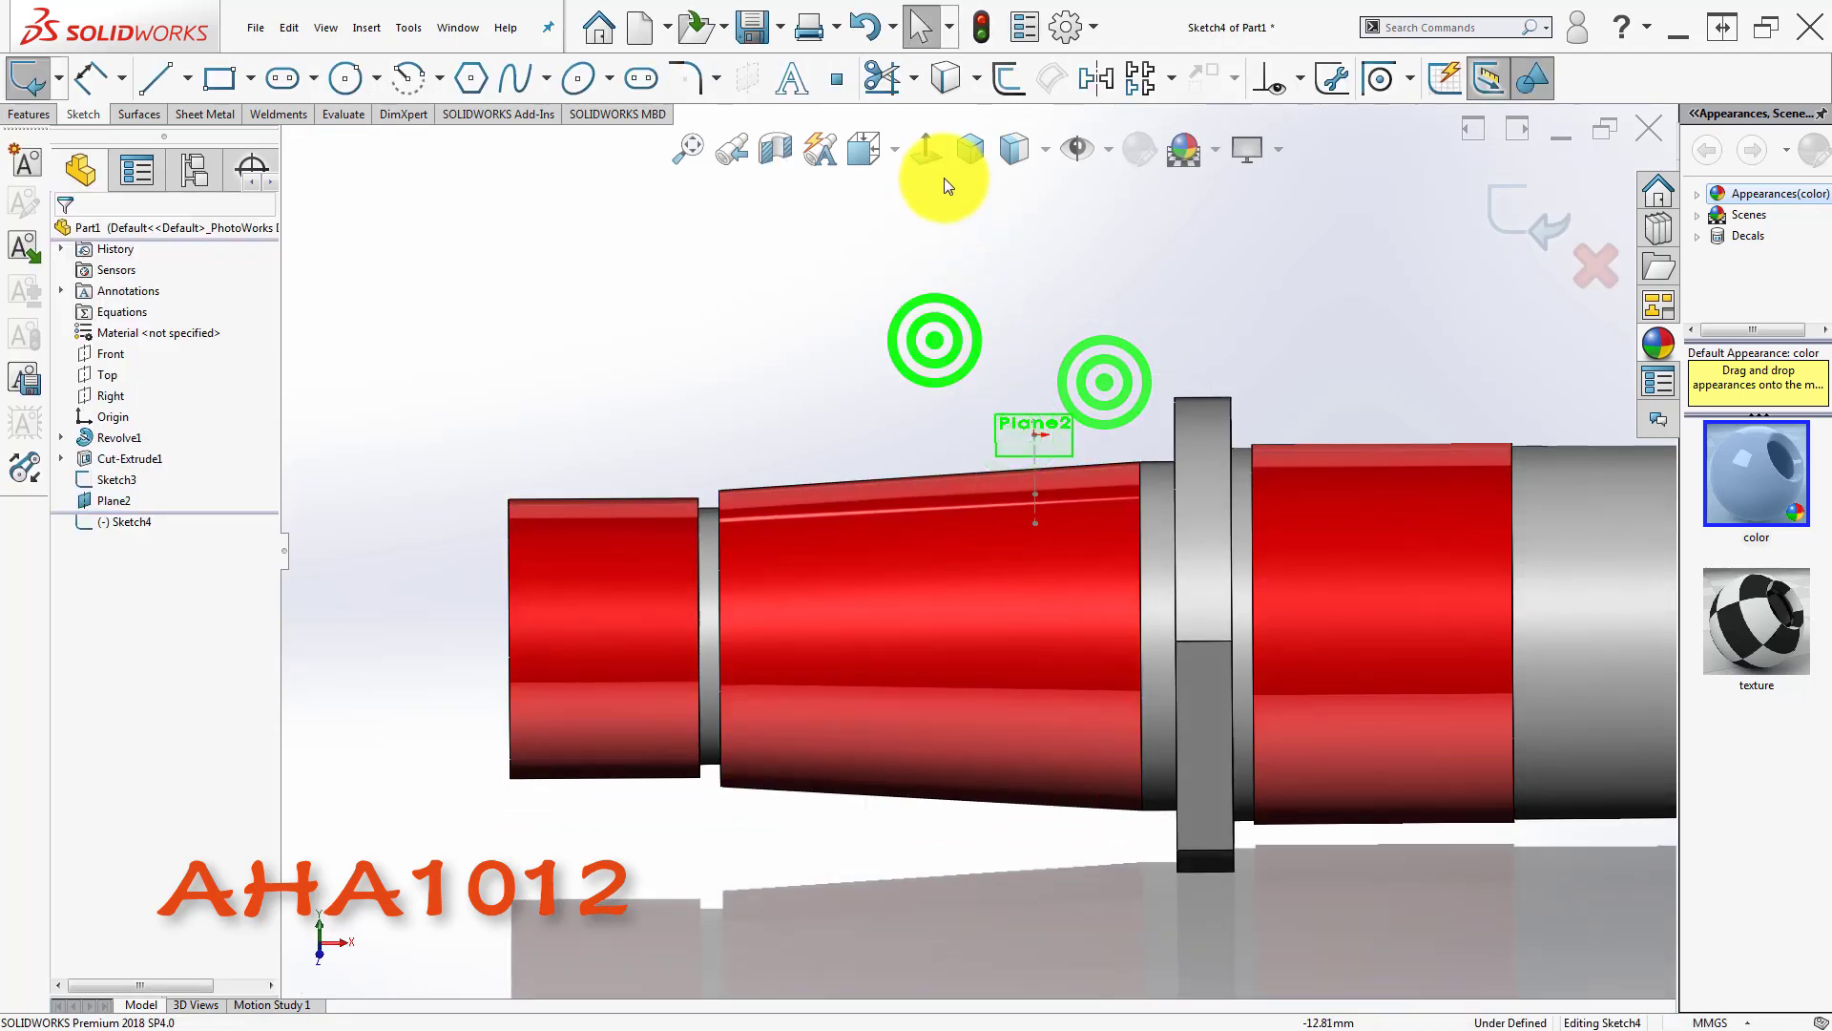
pyautogui.click(927, 151)
pyautogui.click(600, 353)
pyautogui.scroll(4, 544, 580)
pyautogui.scroll(-4, 439, 579)
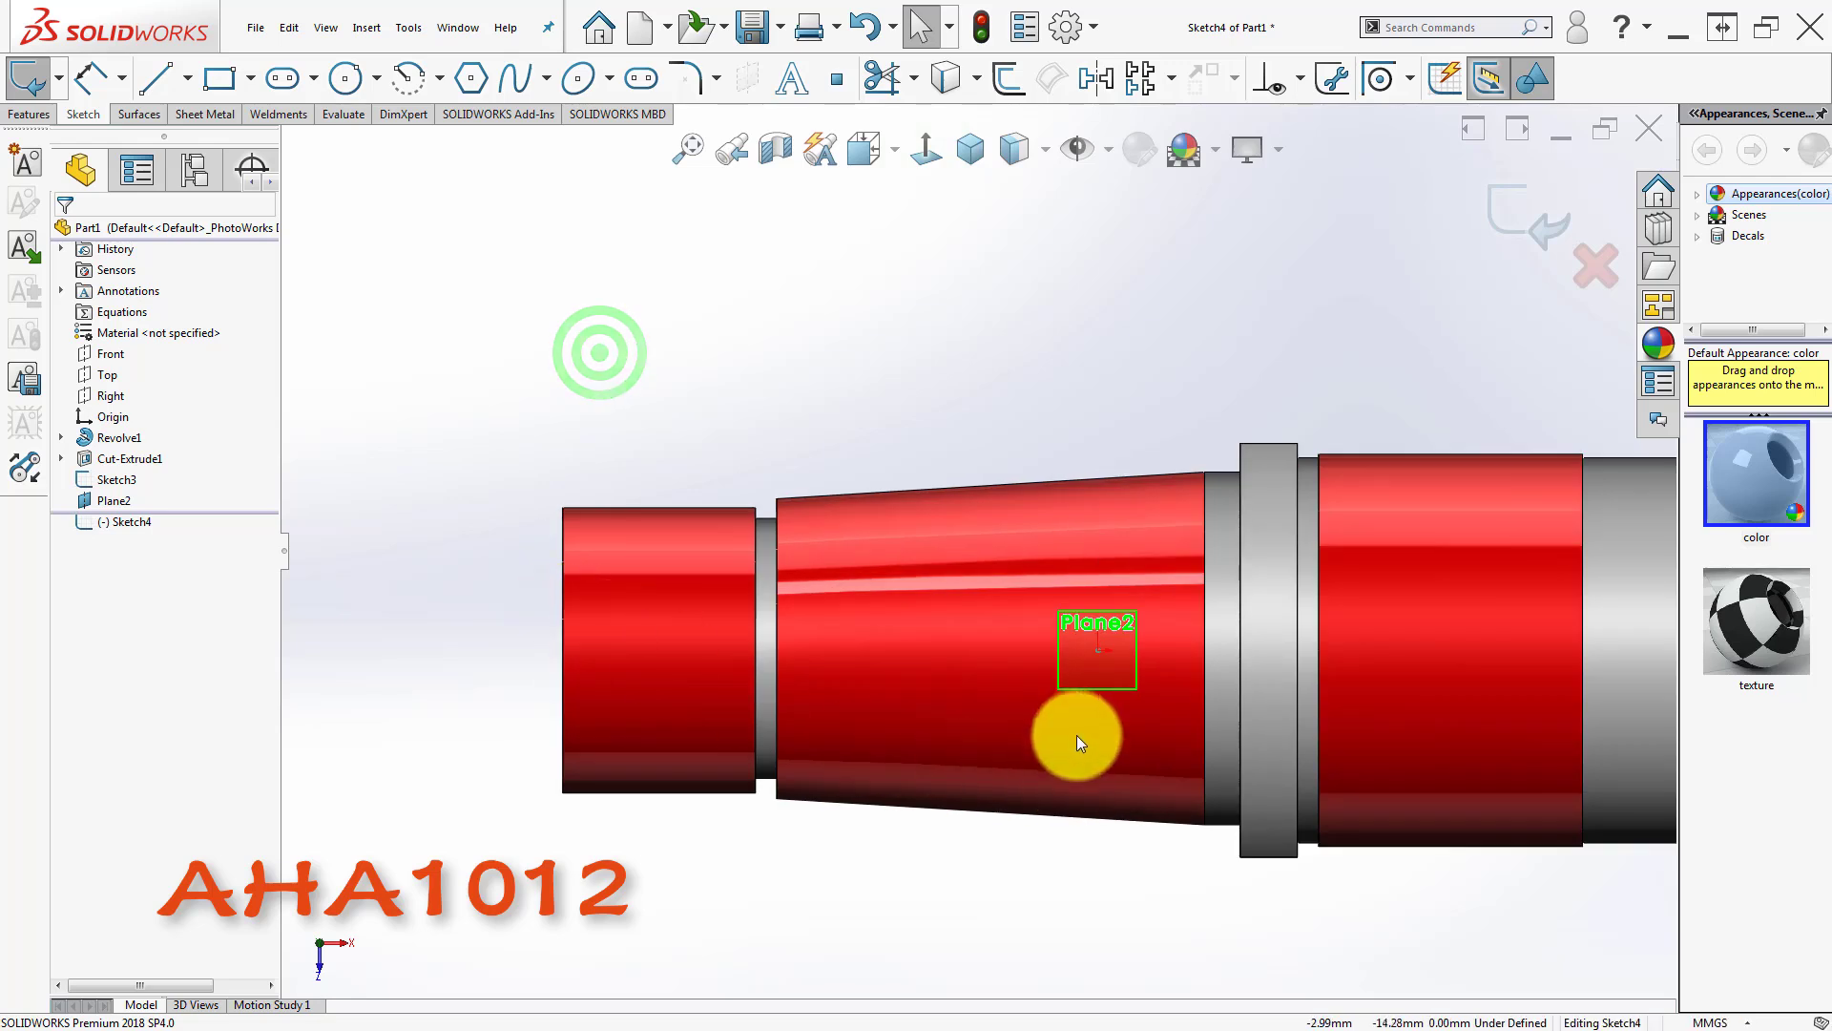
pyautogui.scroll(-2, 1088, 754)
# - Sketch a horizontal straight slot over the long taper, about 8.8 mm wide with arc centers about 15.8 mm apart, level with the plane's origin
pyautogui.click(284, 84)
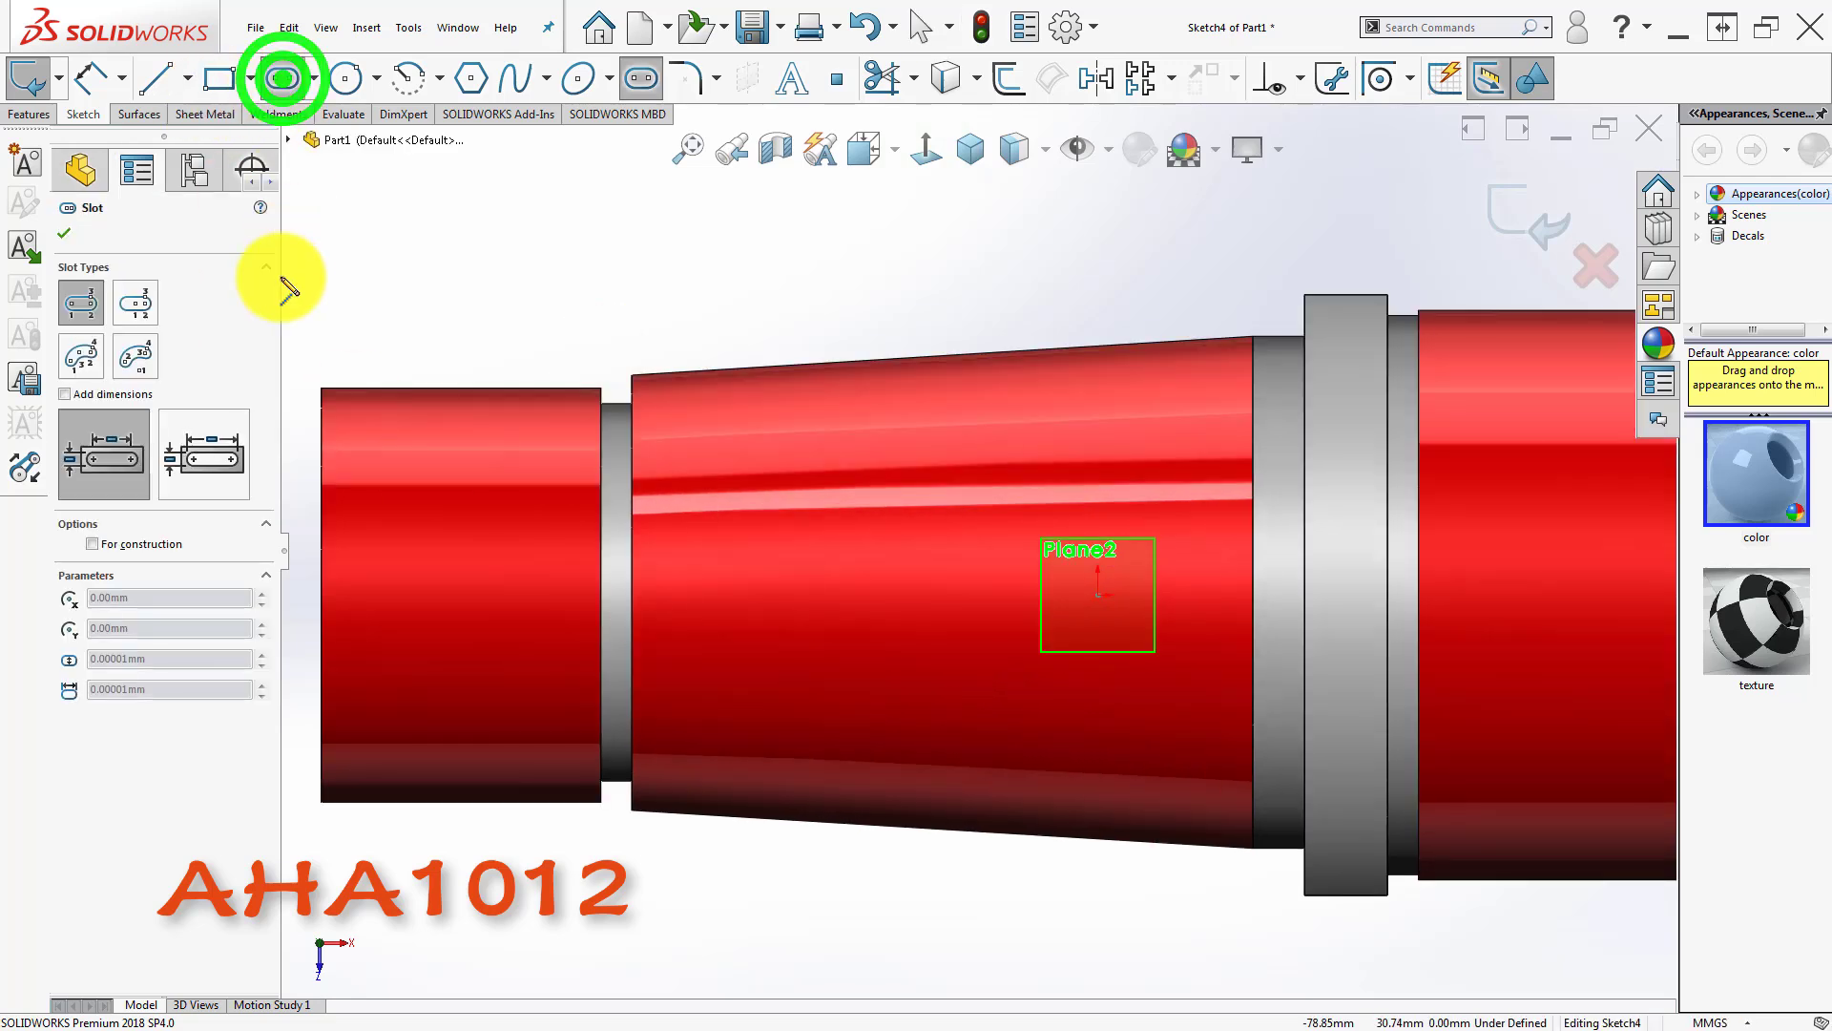
pyautogui.click(1097, 594)
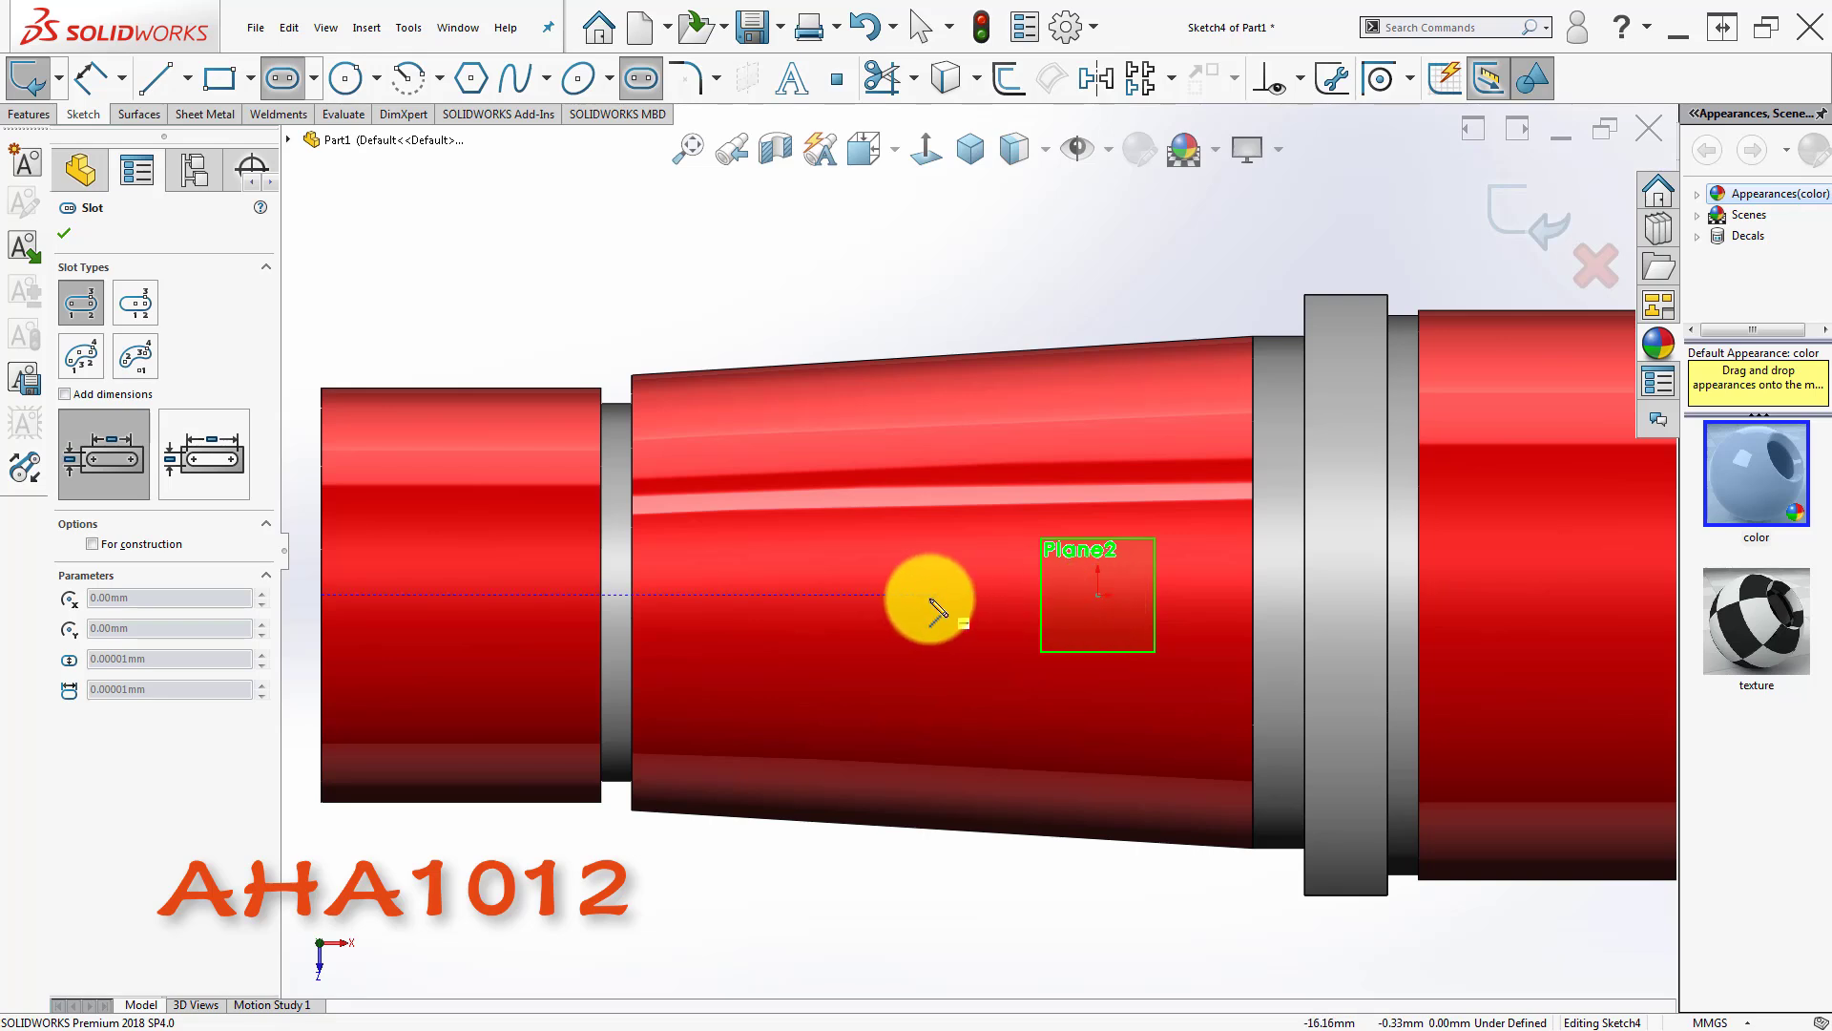
pyautogui.click(765, 593)
pyautogui.click(928, 595)
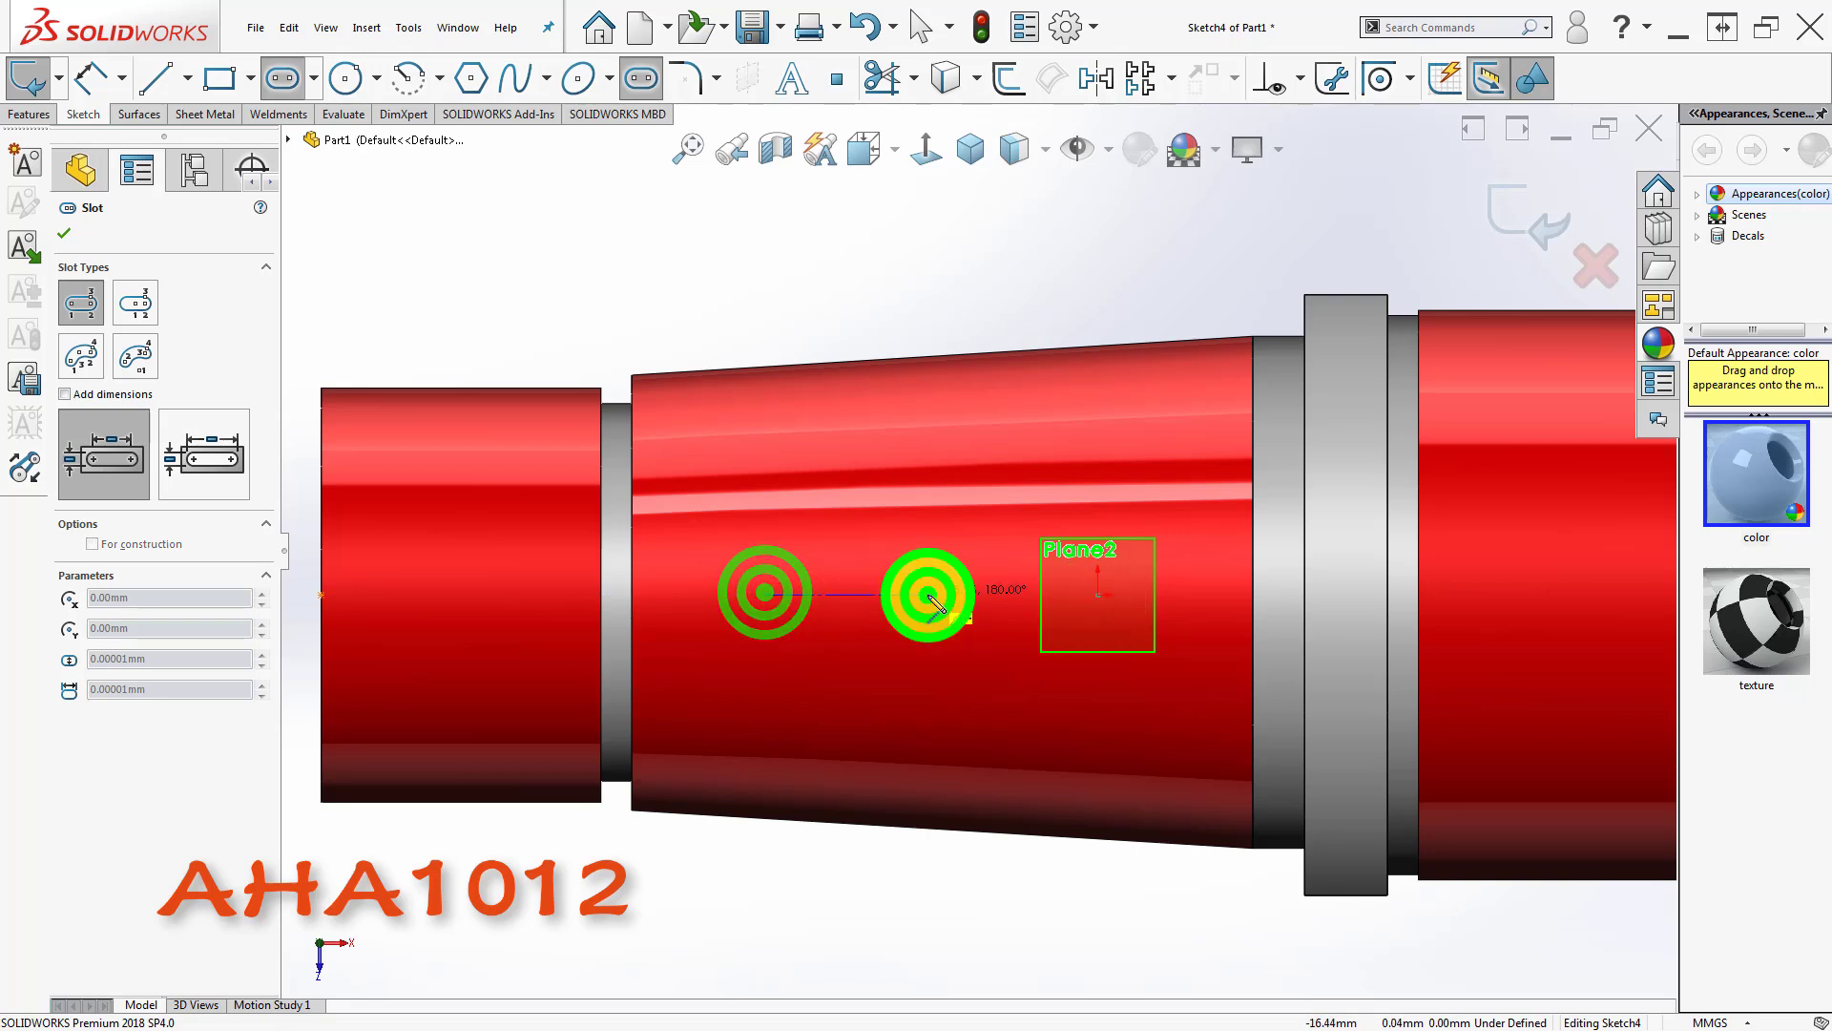
pyautogui.click(959, 637)
pyautogui.scroll(-5, 1012, 635)
pyautogui.press('Escape')
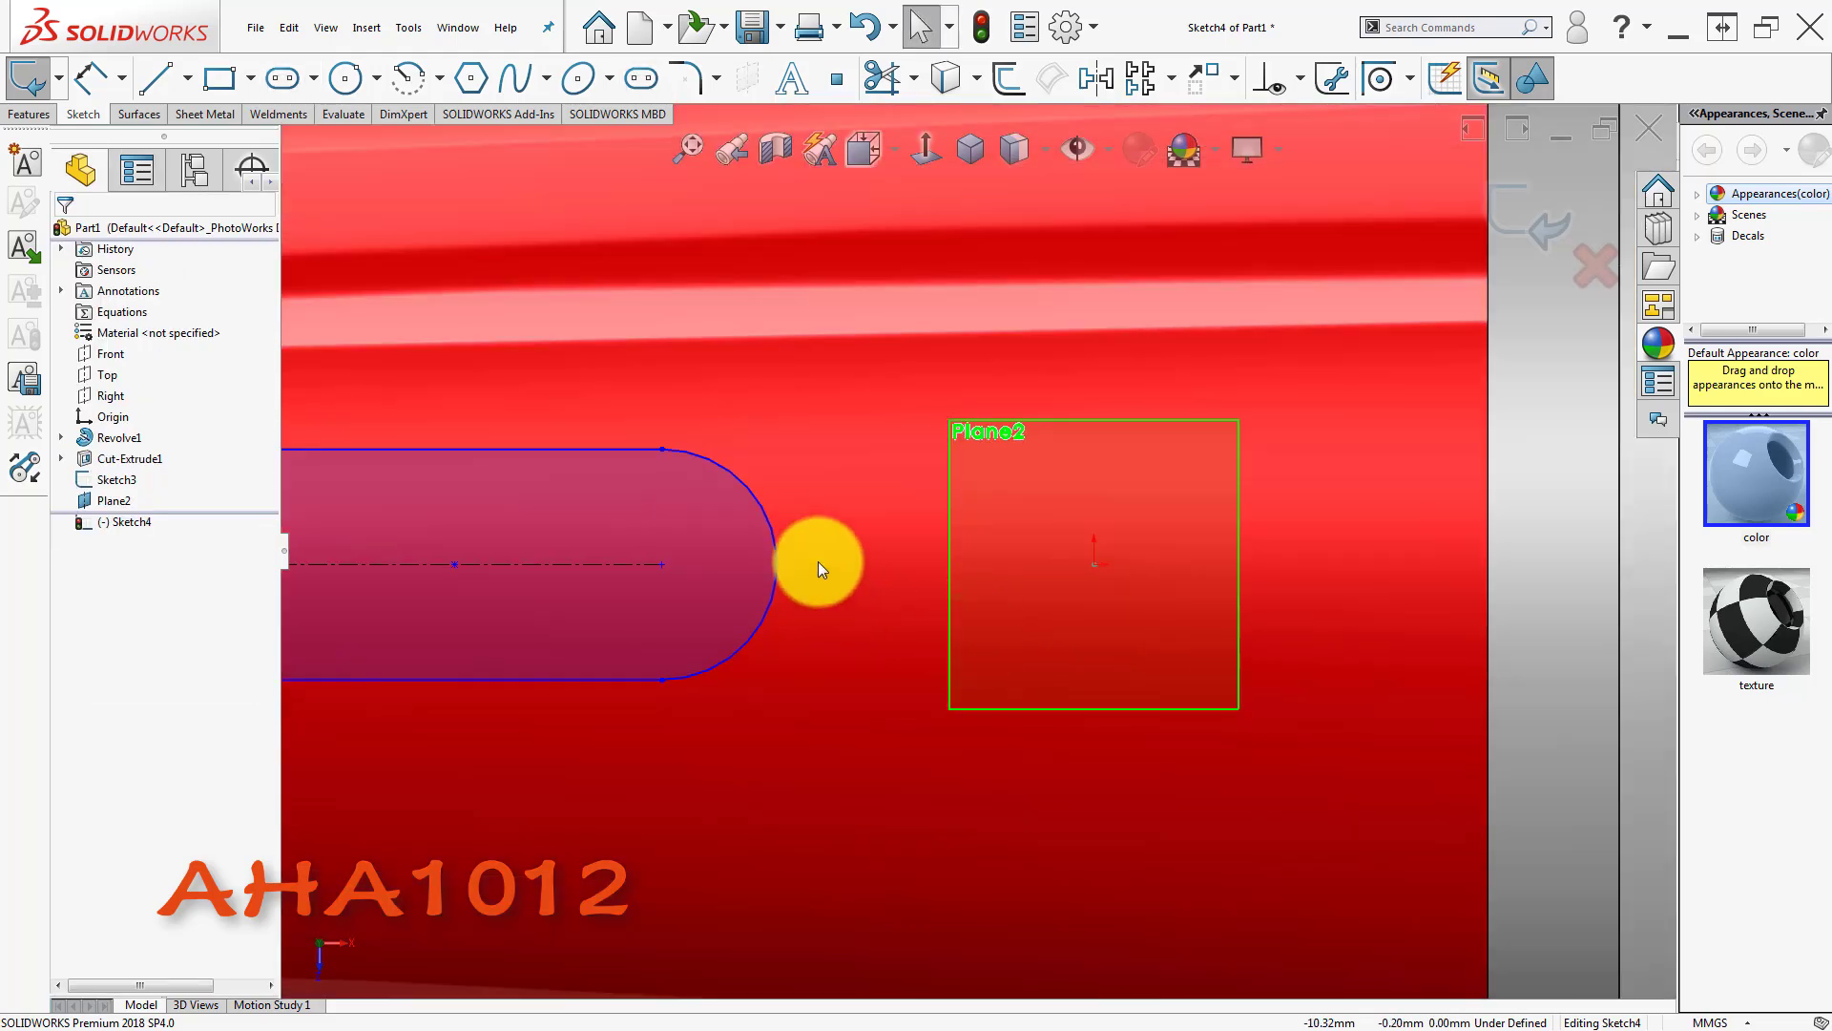
pyautogui.click(771, 539)
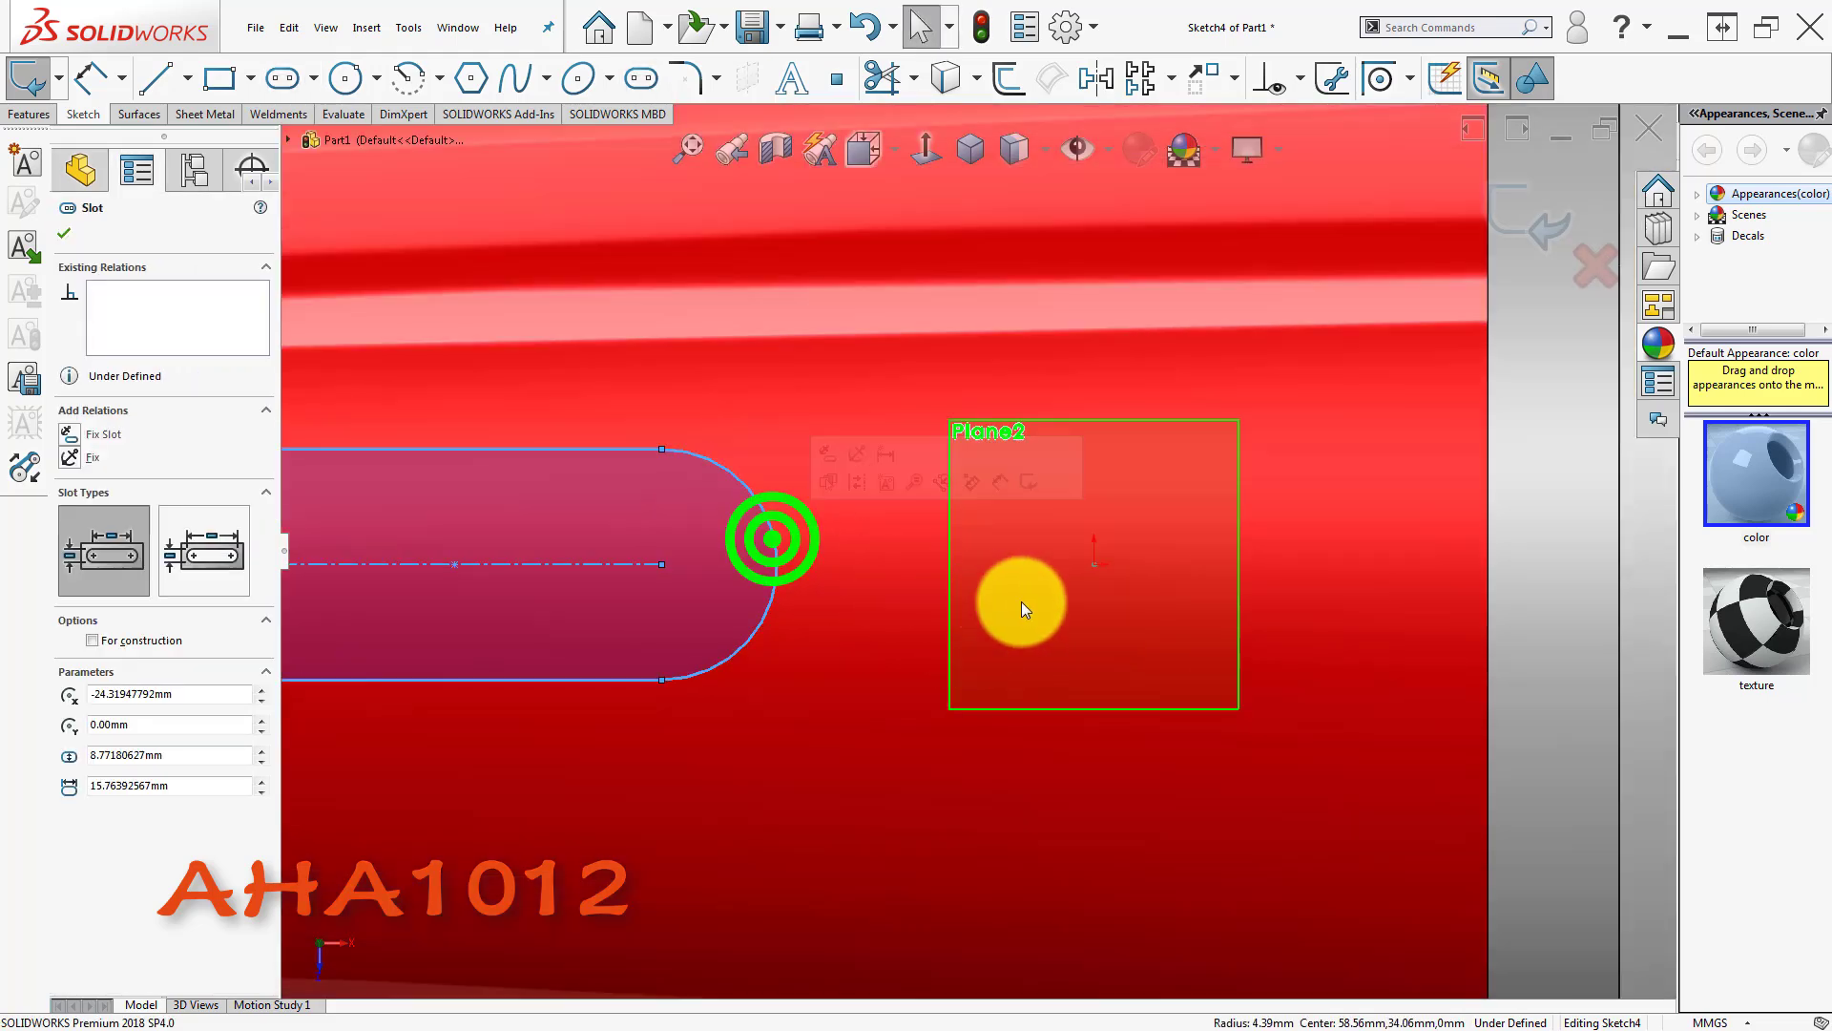
pyautogui.click(1096, 564)
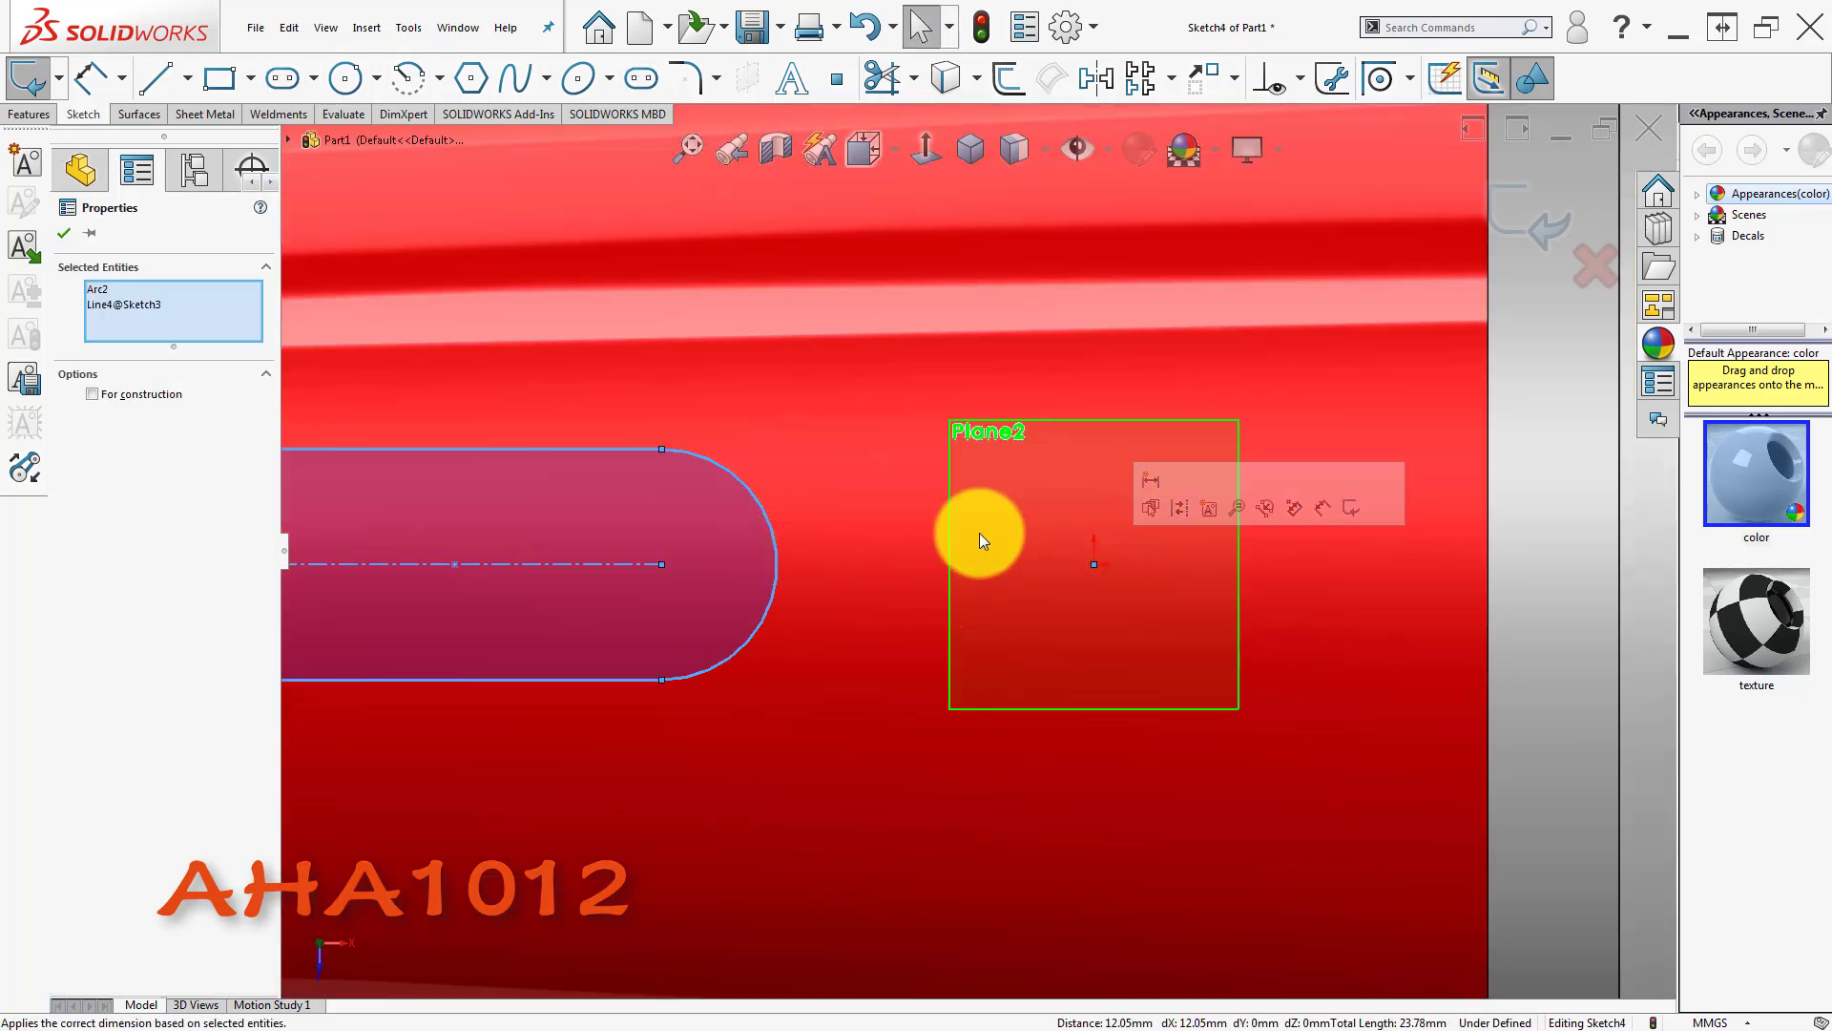
pyautogui.scroll(3, 945, 539)
pyautogui.press('Escape')
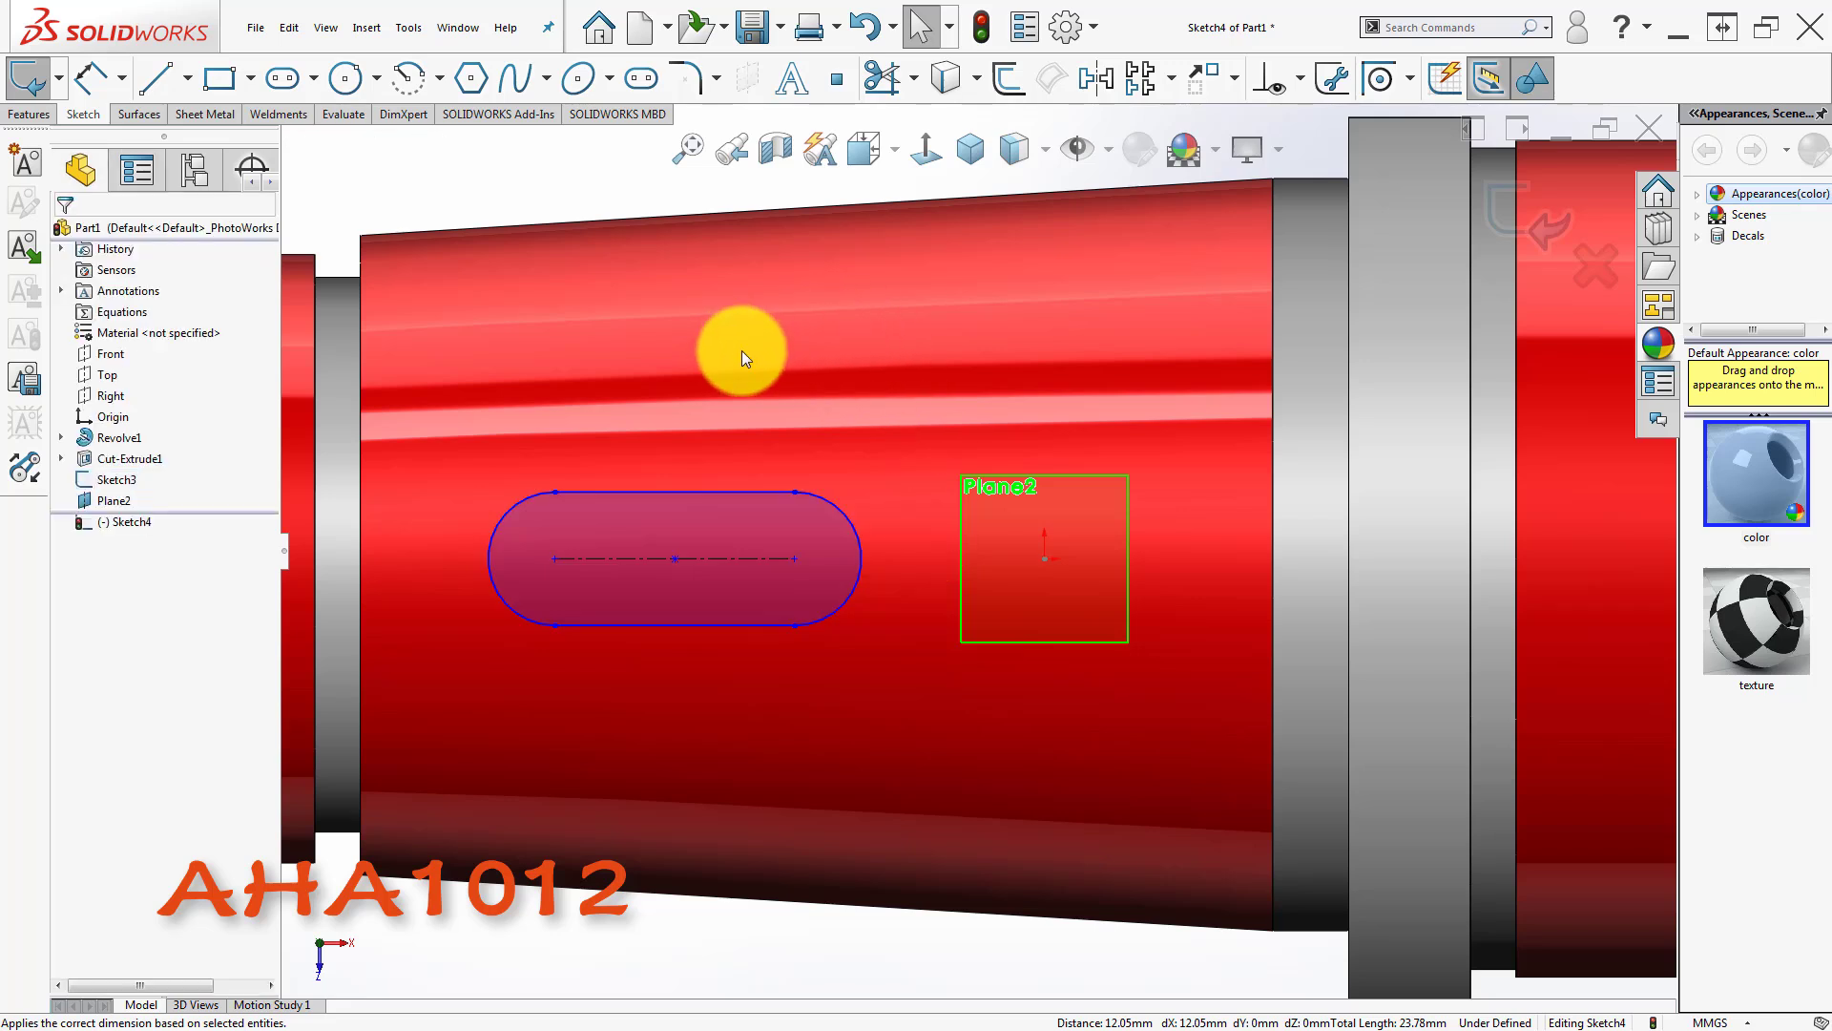
pyautogui.click(582, 170)
pyautogui.click(1045, 561)
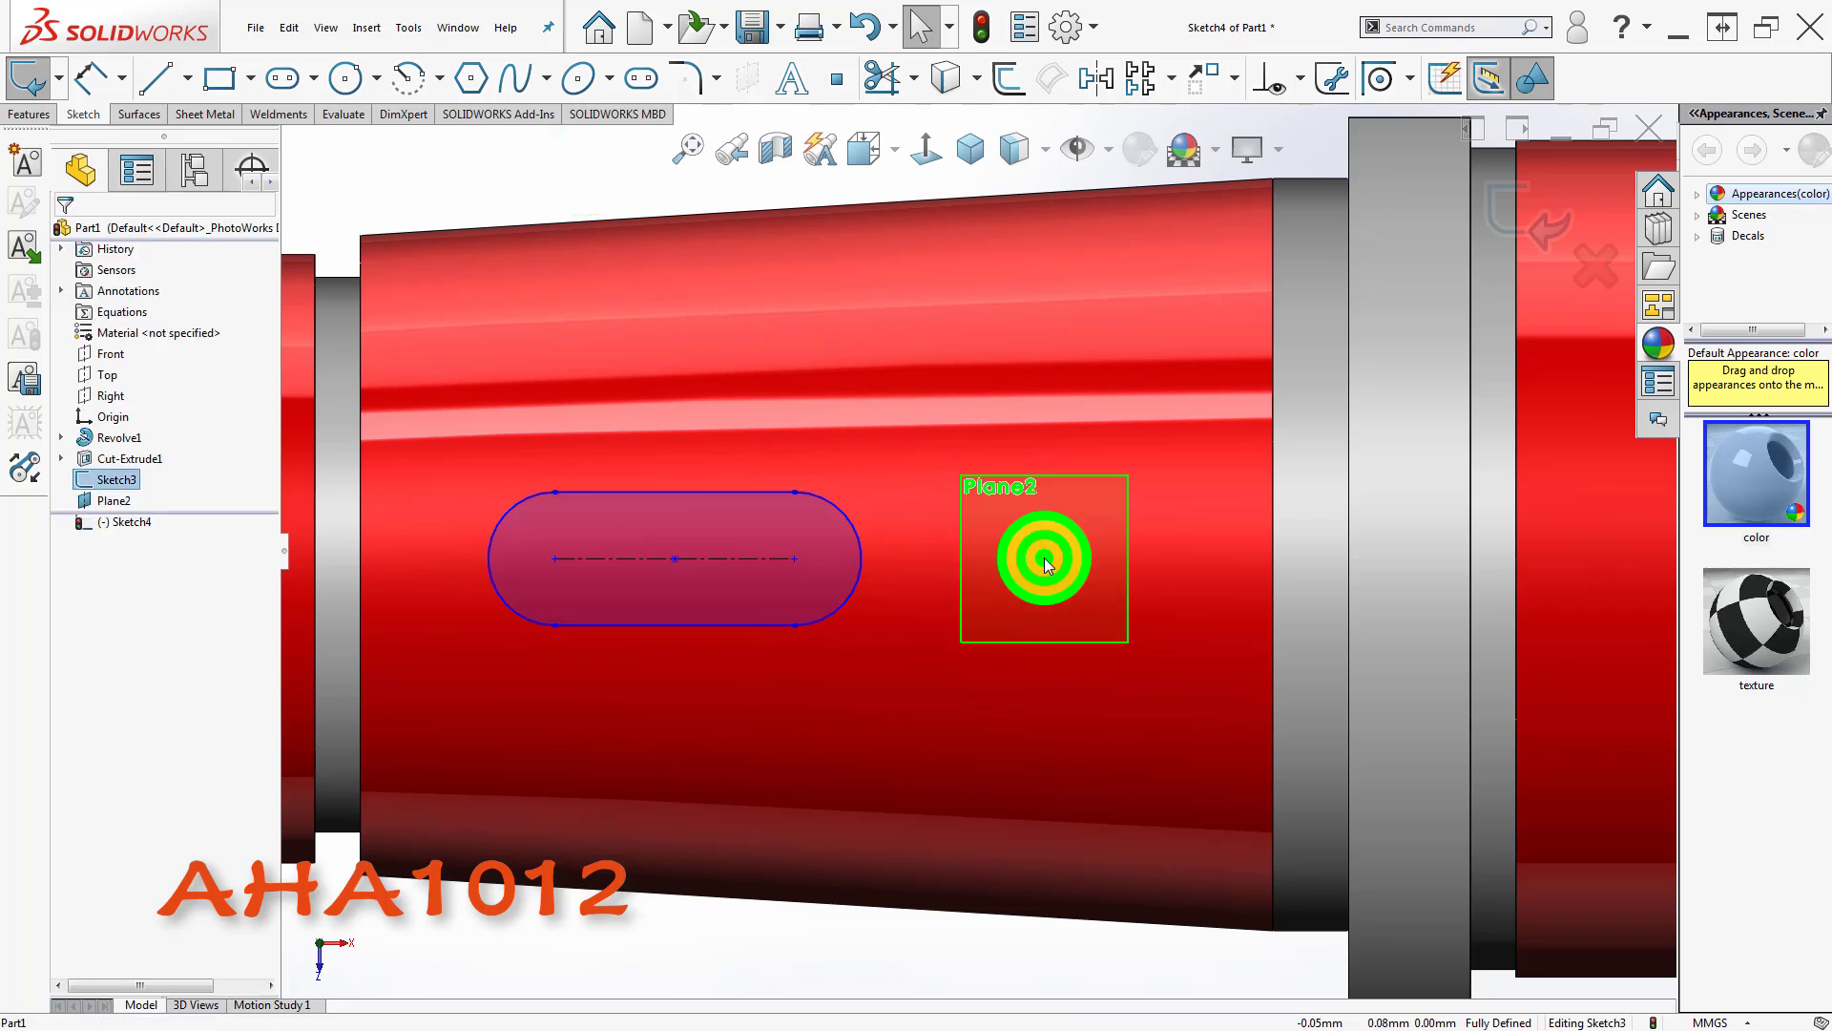
pyautogui.click(861, 561)
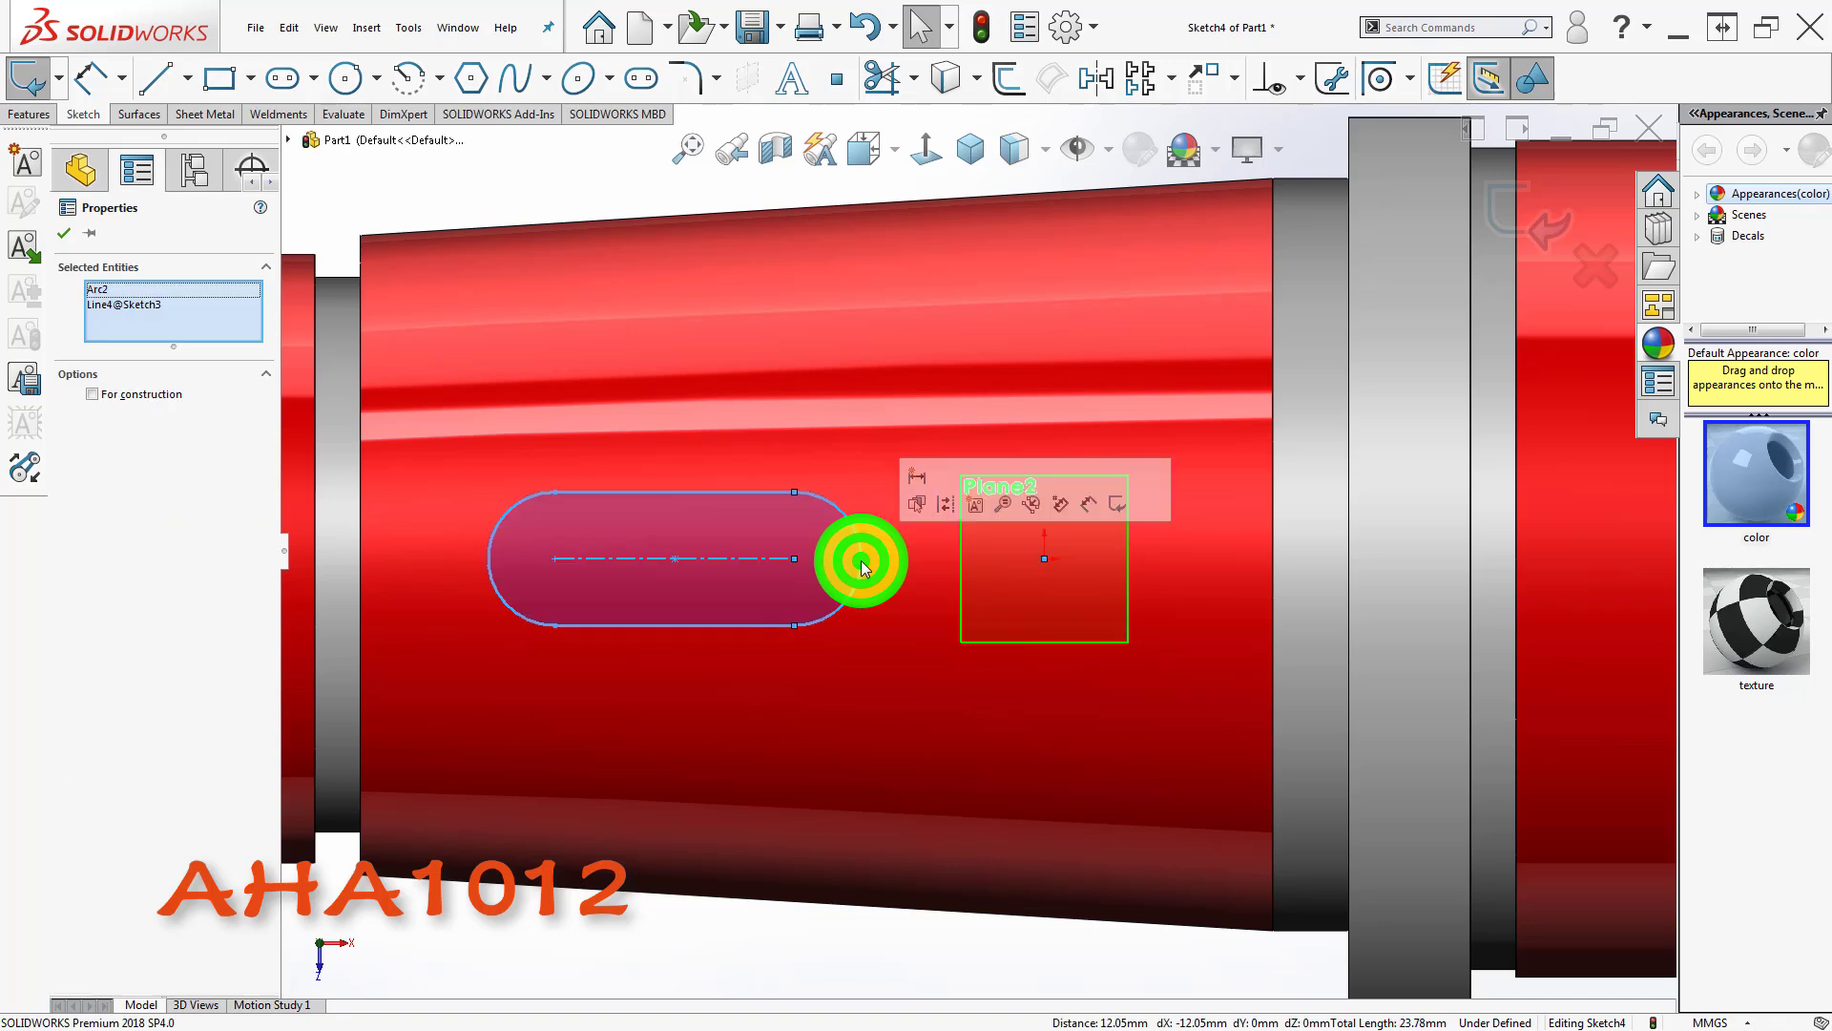
pyautogui.click(816, 561)
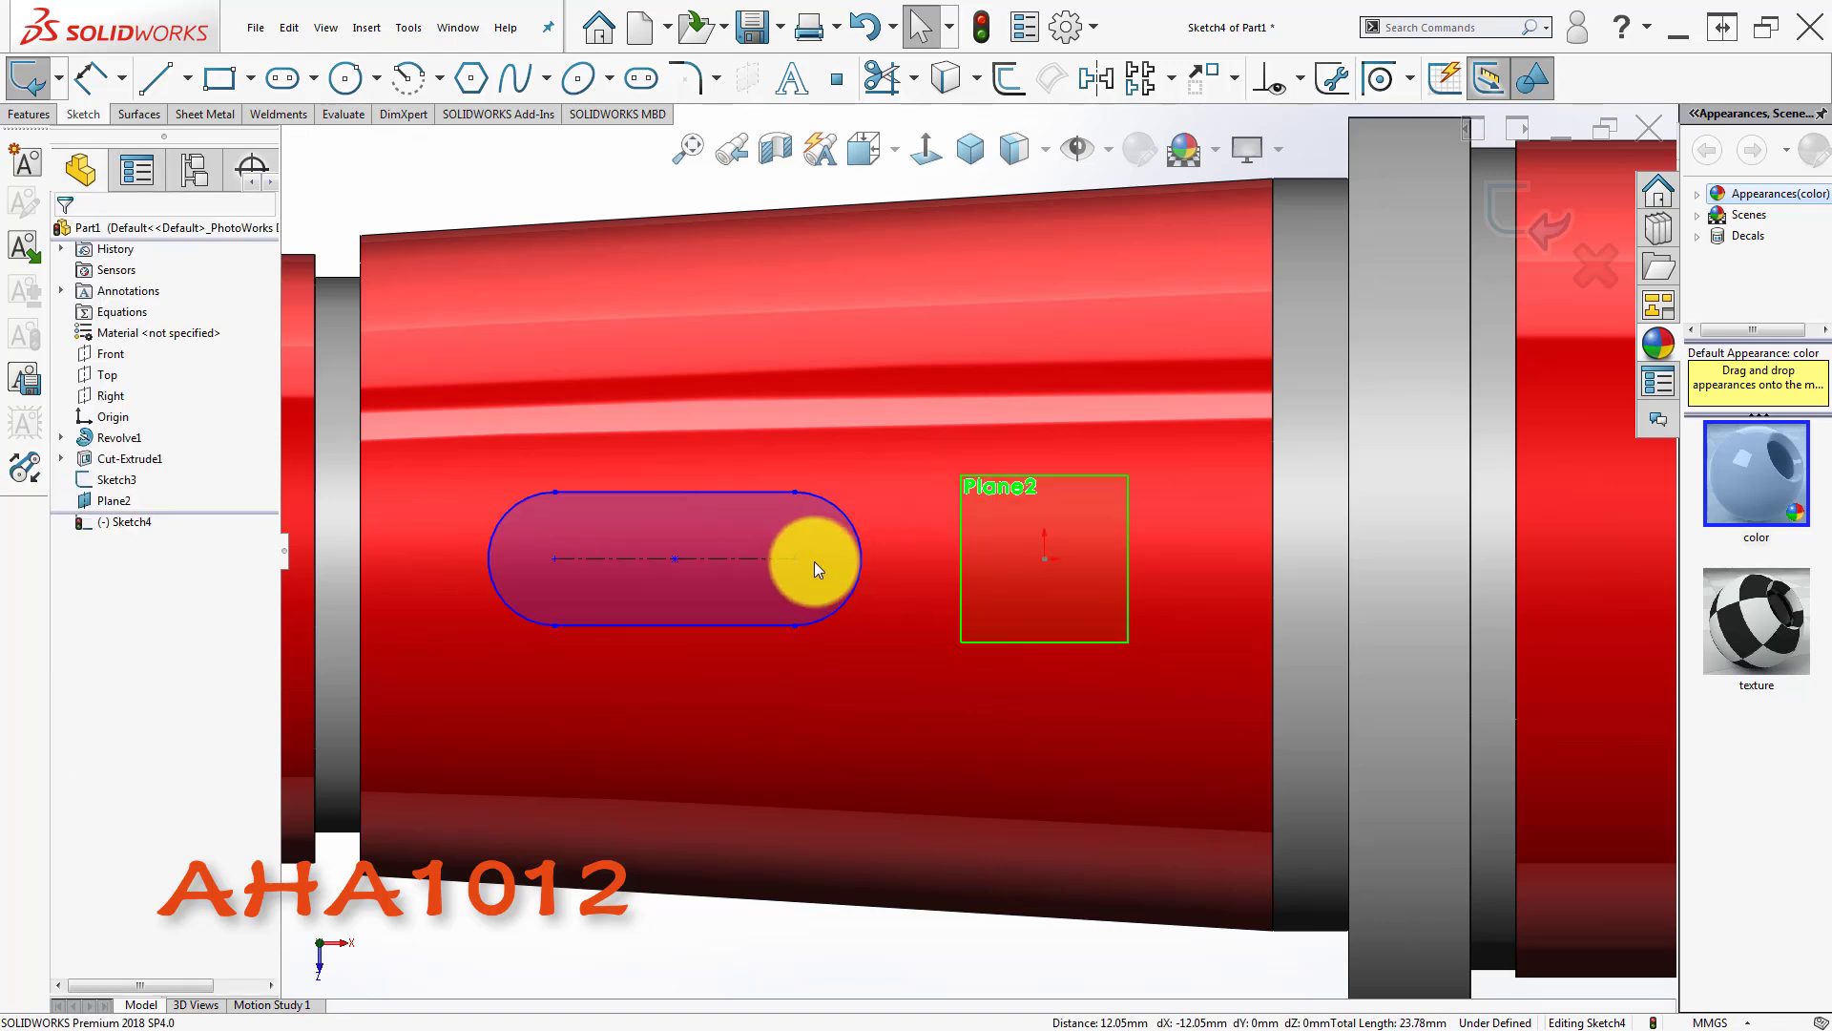
# - Draw a short vertical centerline downward from the outermost point of the slot's collar-side arc
pyautogui.scroll(-3, 923, 563)
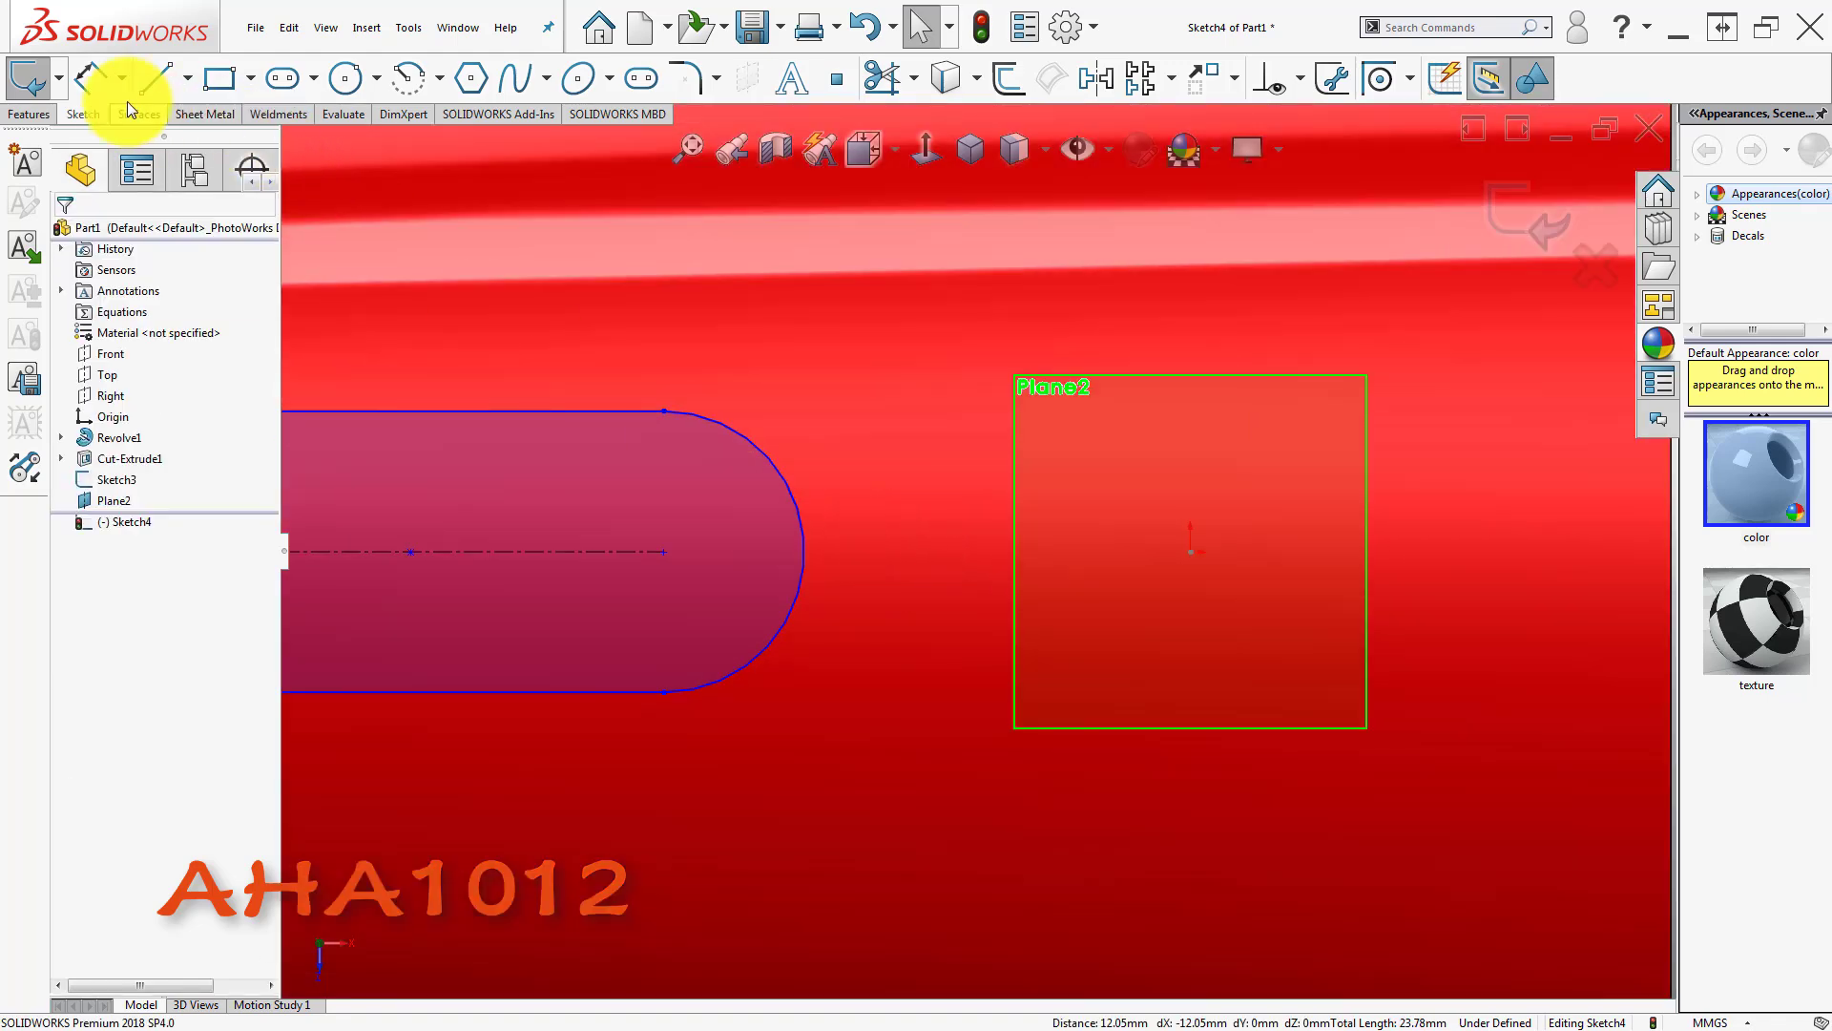
pyautogui.click(187, 77)
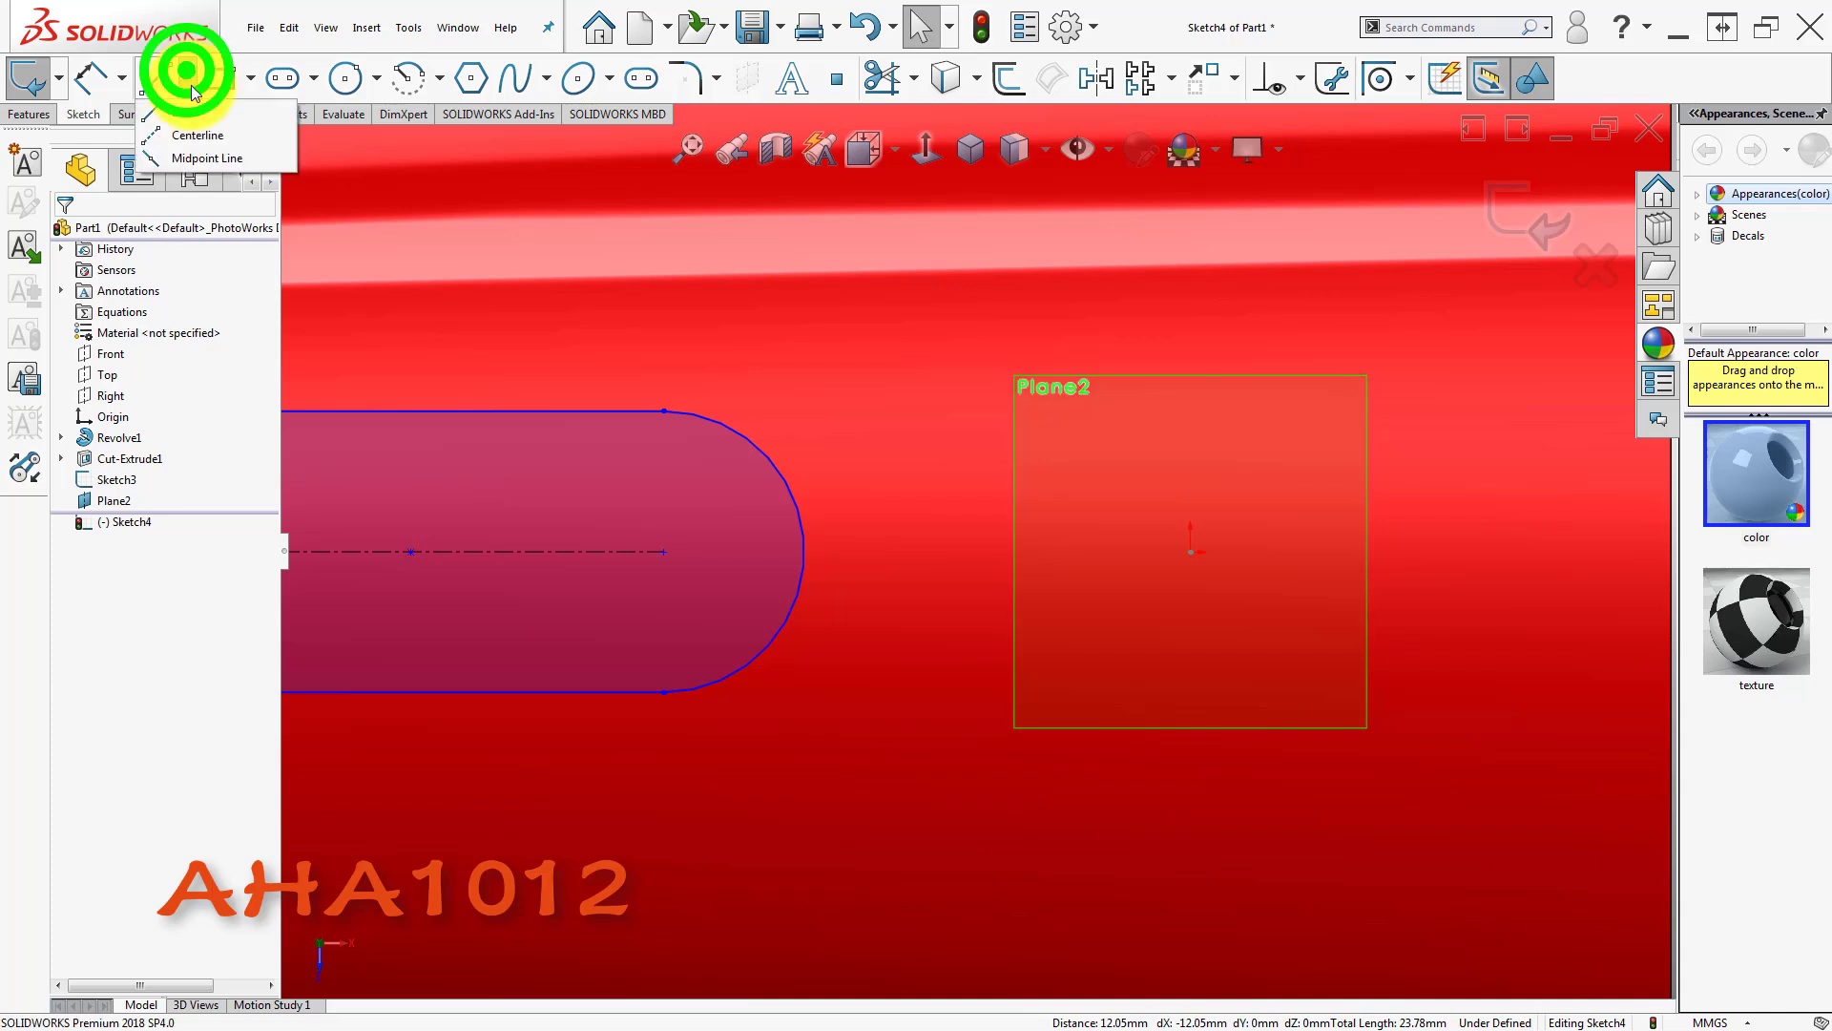
pyautogui.click(200, 136)
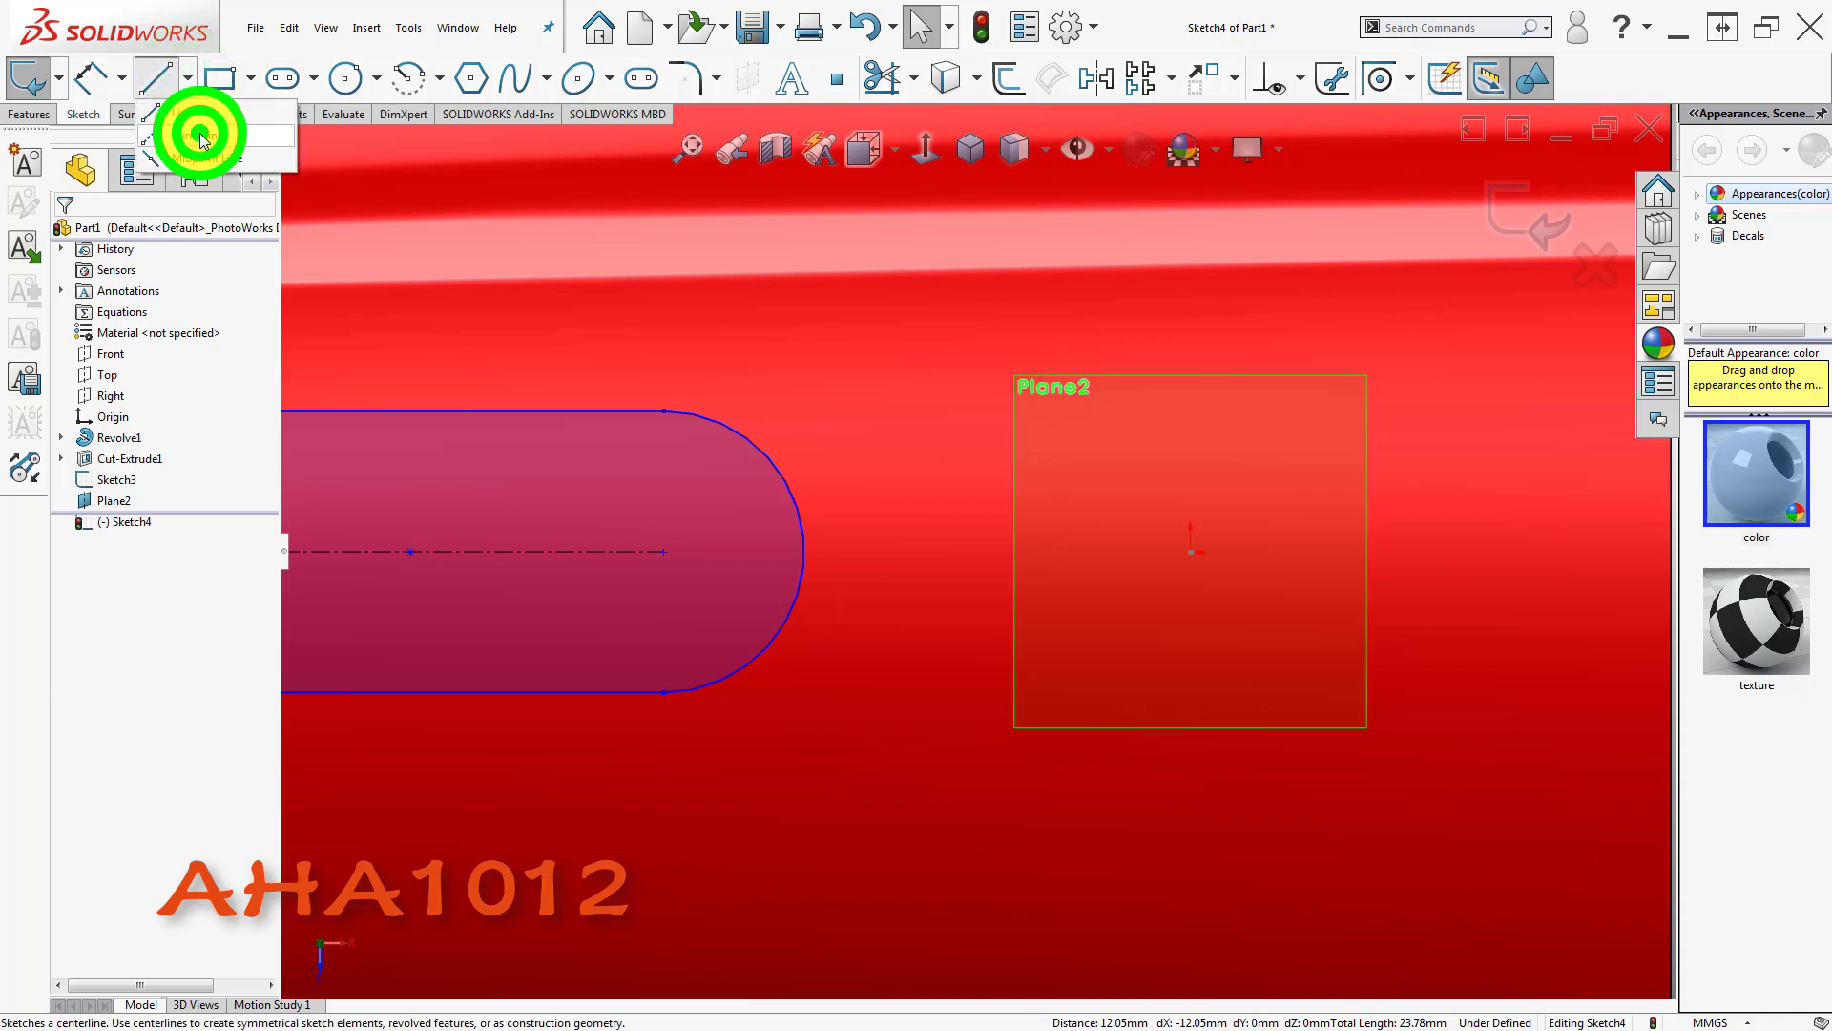
pyautogui.click(806, 554)
pyautogui.click(806, 640)
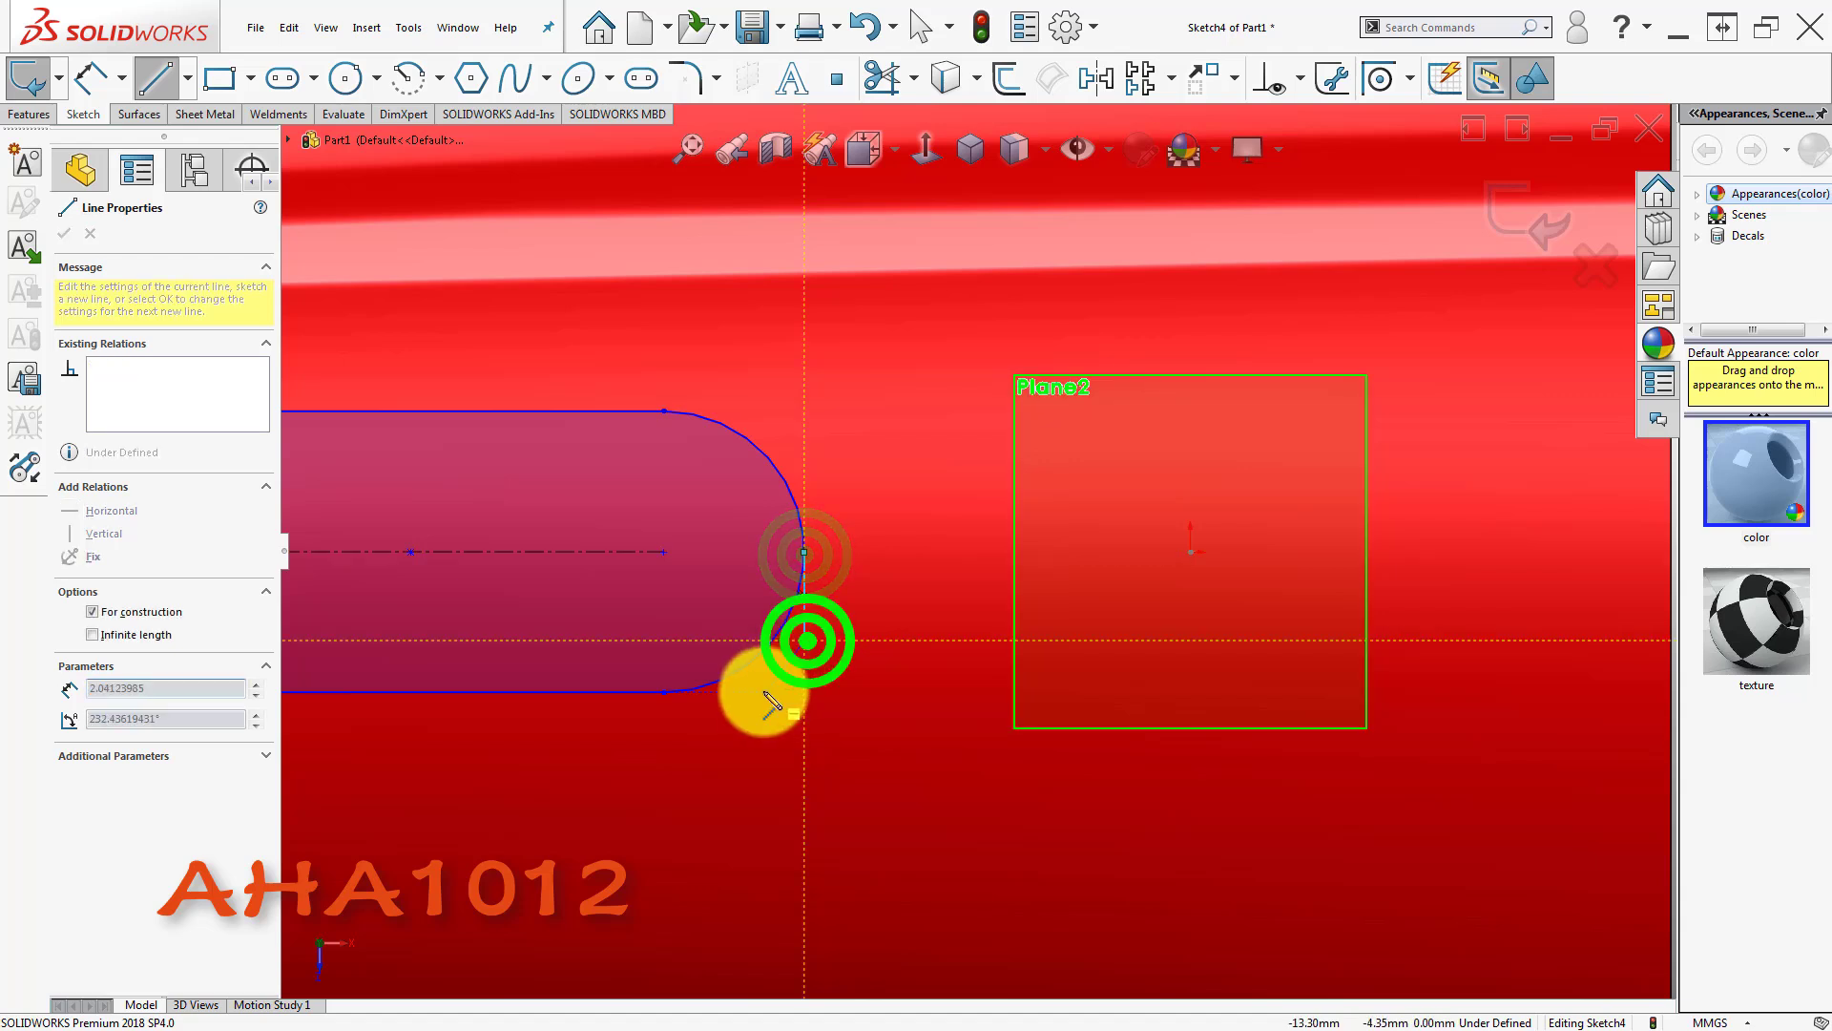
pyautogui.press('Escape')
# - Move the slot toward the collar and make its arc-side centerline endpoint coincident with the top endpoint of the earlier upper centerline
pyautogui.moveTo(807, 551)
pyautogui.mouseDown()
pyautogui.moveTo(1118, 531)
pyautogui.moveTo(1197, 548)
pyautogui.moveTo(1075, 581)
pyautogui.moveTo(1199, 548)
pyautogui.moveTo(1135, 559)
pyautogui.mouseUp()
pyautogui.moveTo(1246, 611)
pyautogui.mouseDown(button='middle')
pyautogui.moveTo(1158, 495)
pyautogui.moveTo(1118, 392)
pyautogui.mouseUp(button='middle')
pyautogui.keyDown('ctrl'); pyautogui.click(1105, 326); pyautogui.keyUp('ctrl')
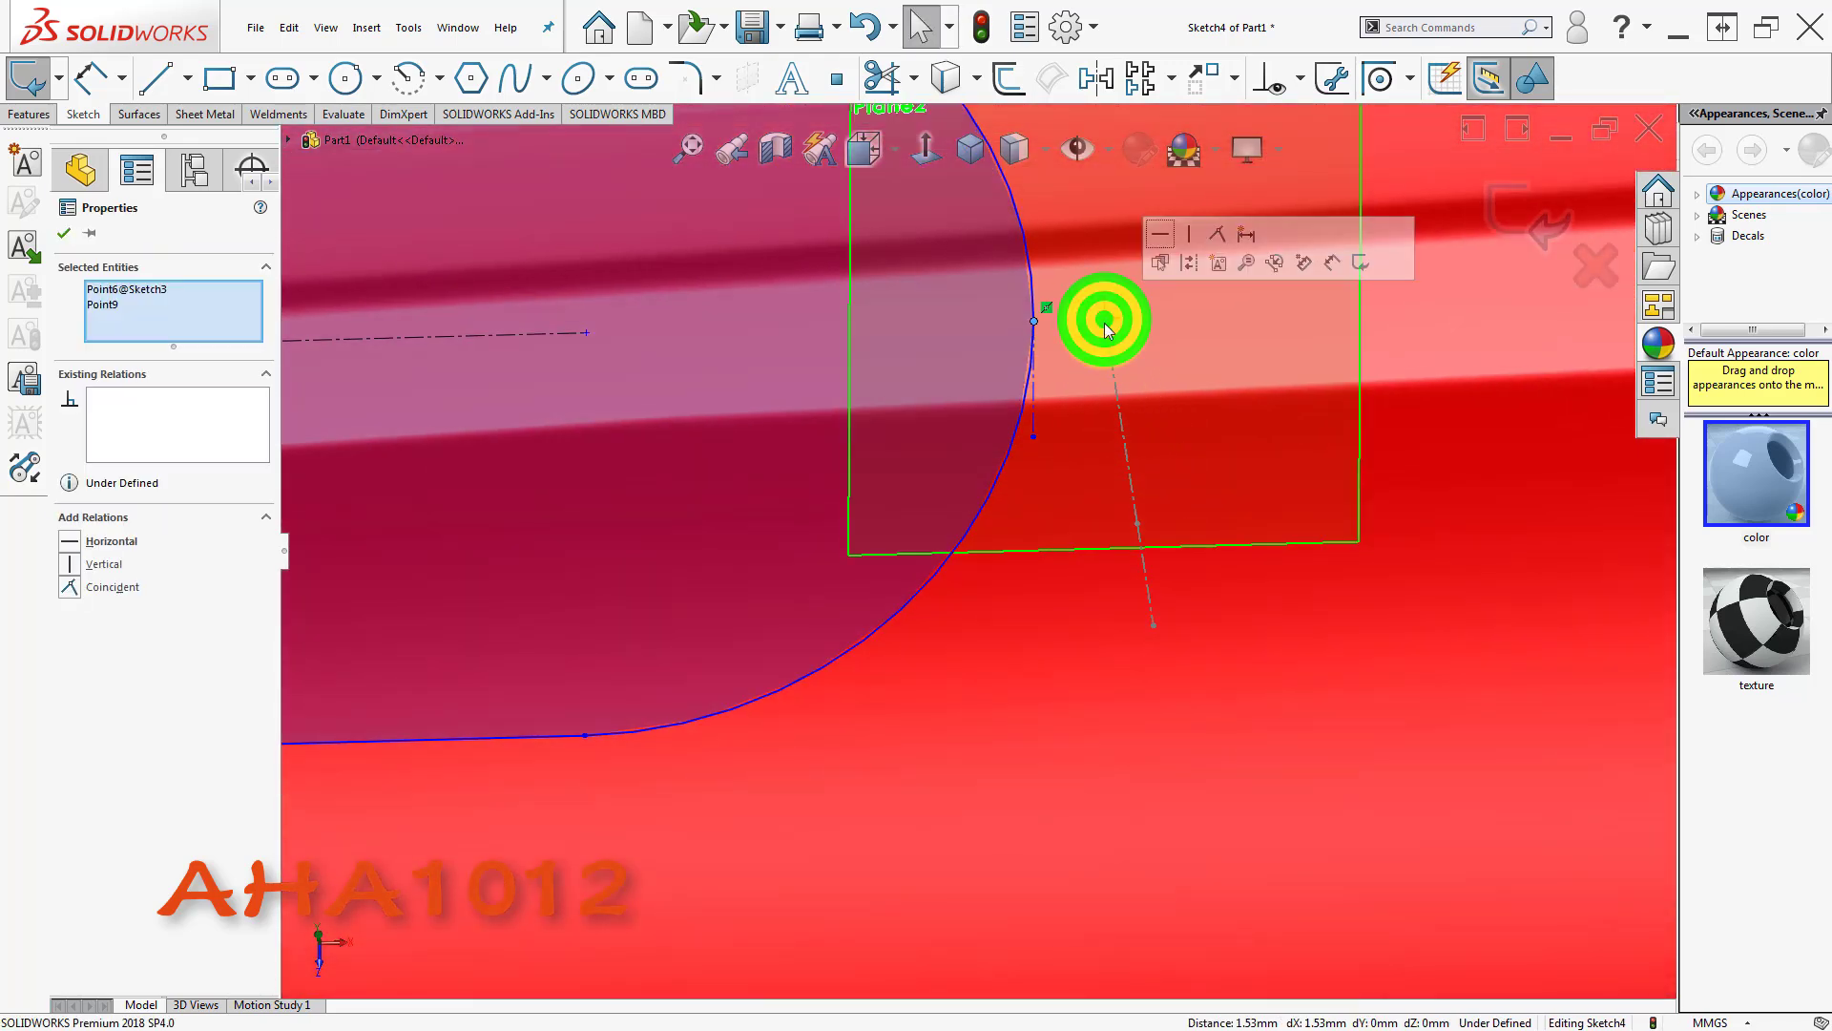
pyautogui.click(1224, 234)
pyautogui.press('f')
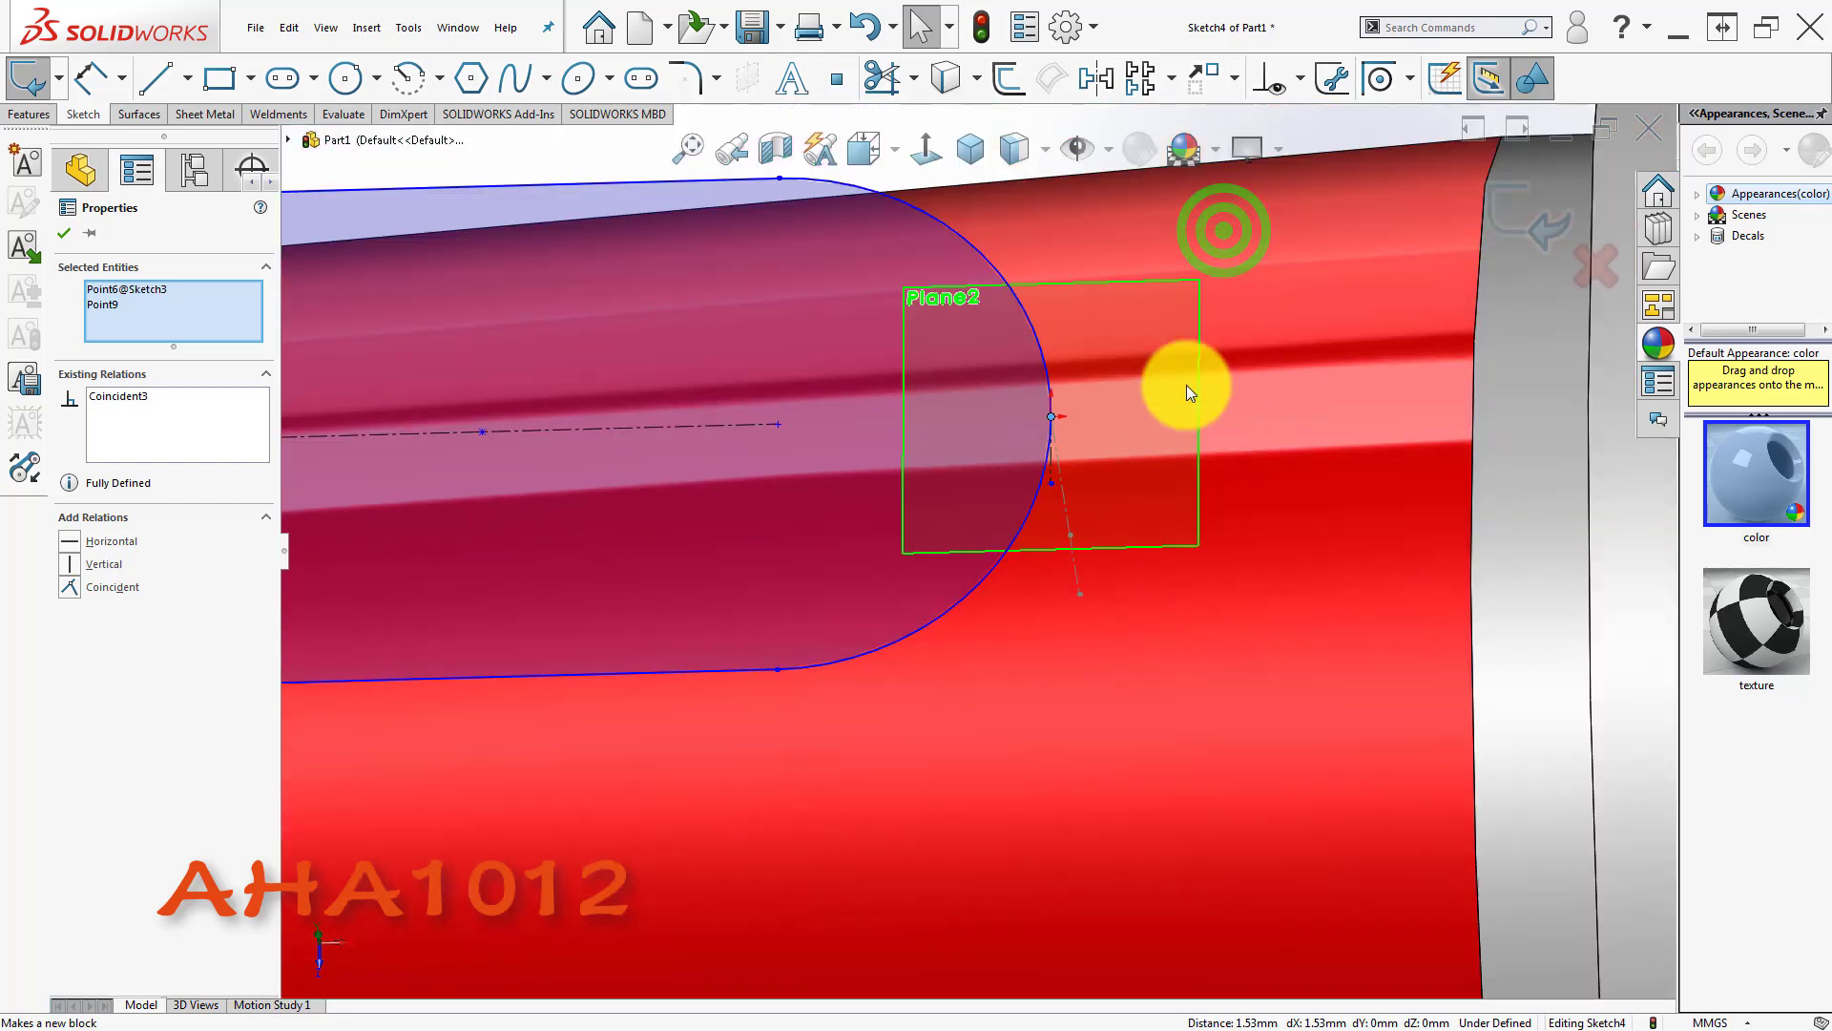
pyautogui.click(897, 315)
# - Dimension the slot's width between its straight sides as 12 mm
pyautogui.click(925, 147)
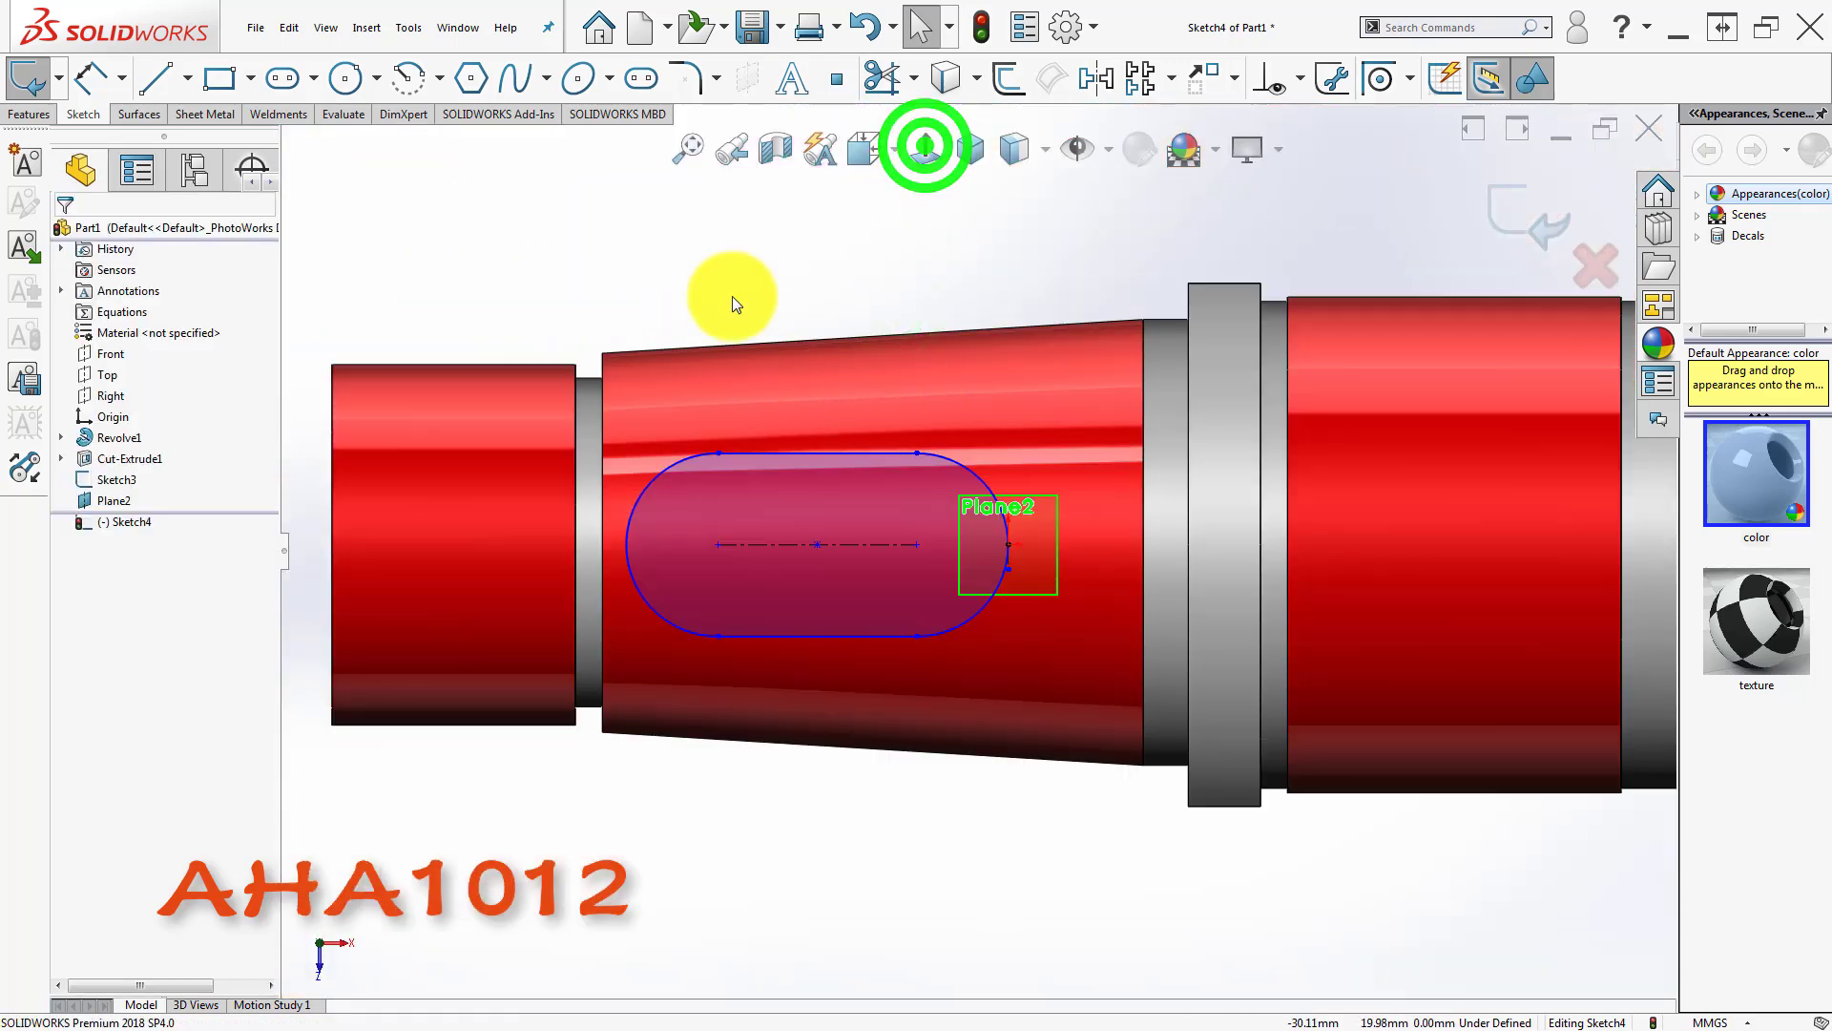
pyautogui.click(730, 275)
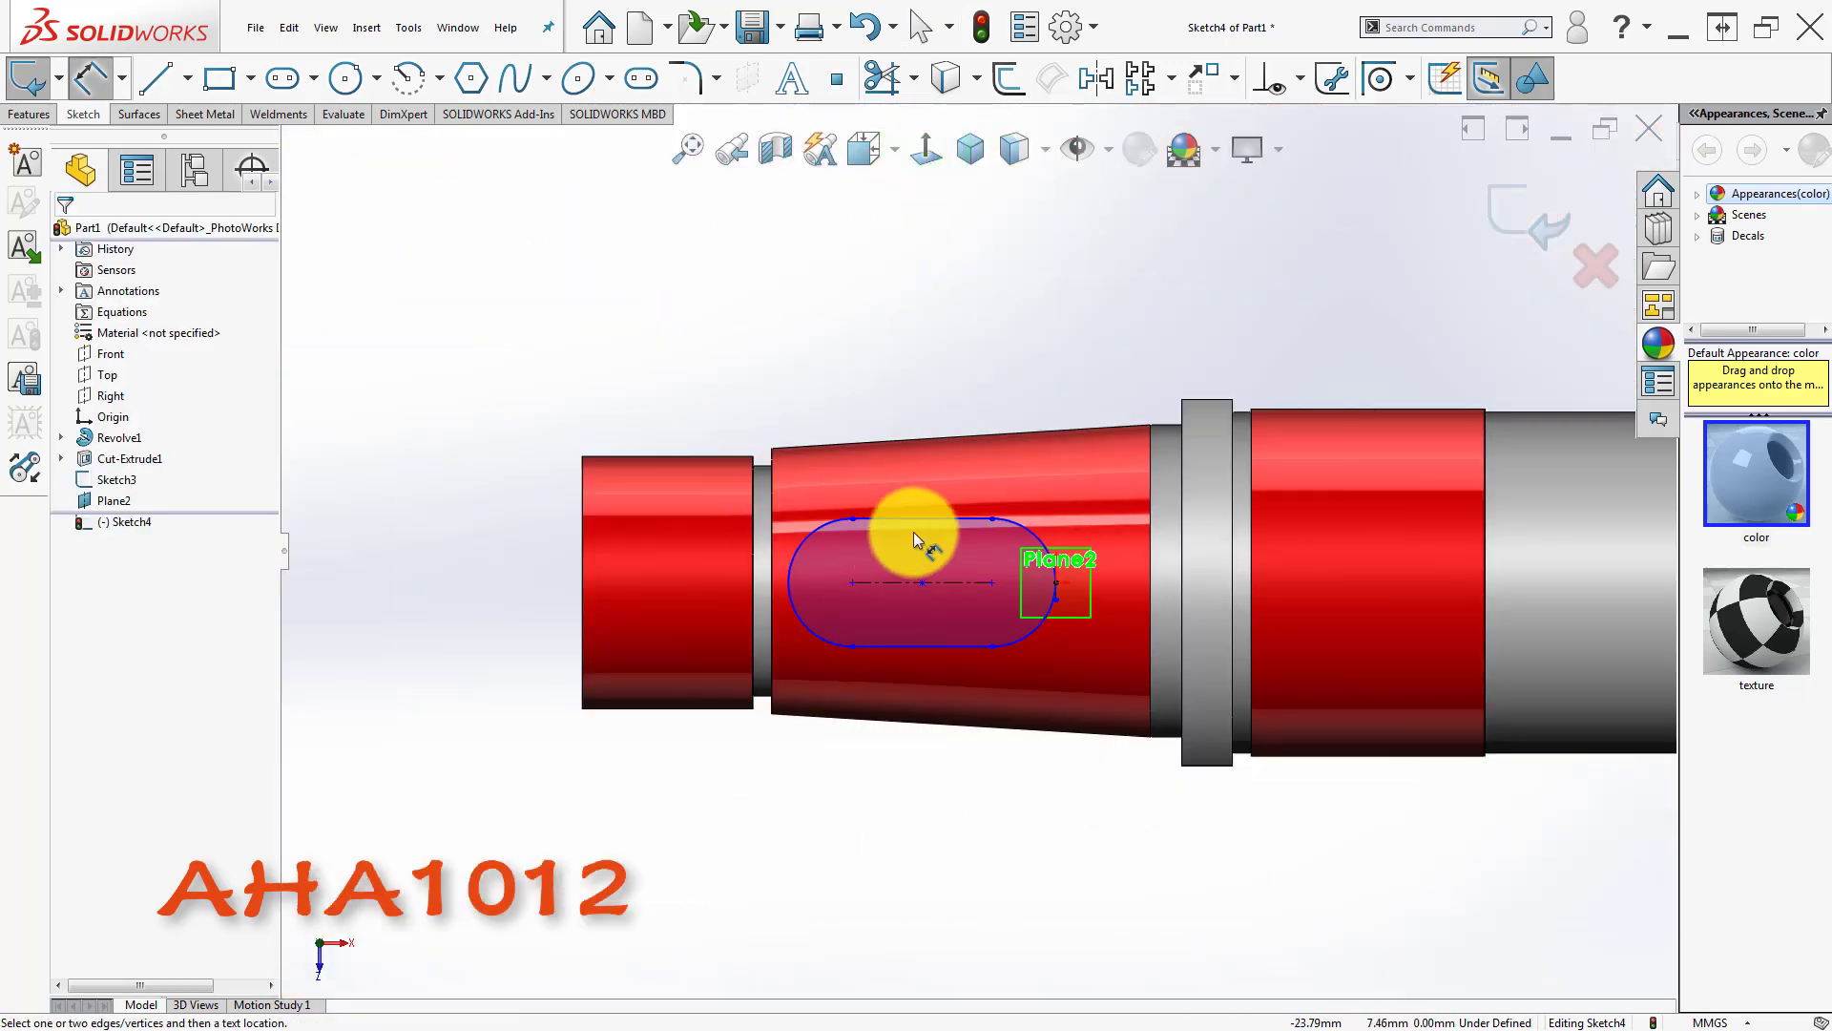
pyautogui.scroll(-4, 913, 540)
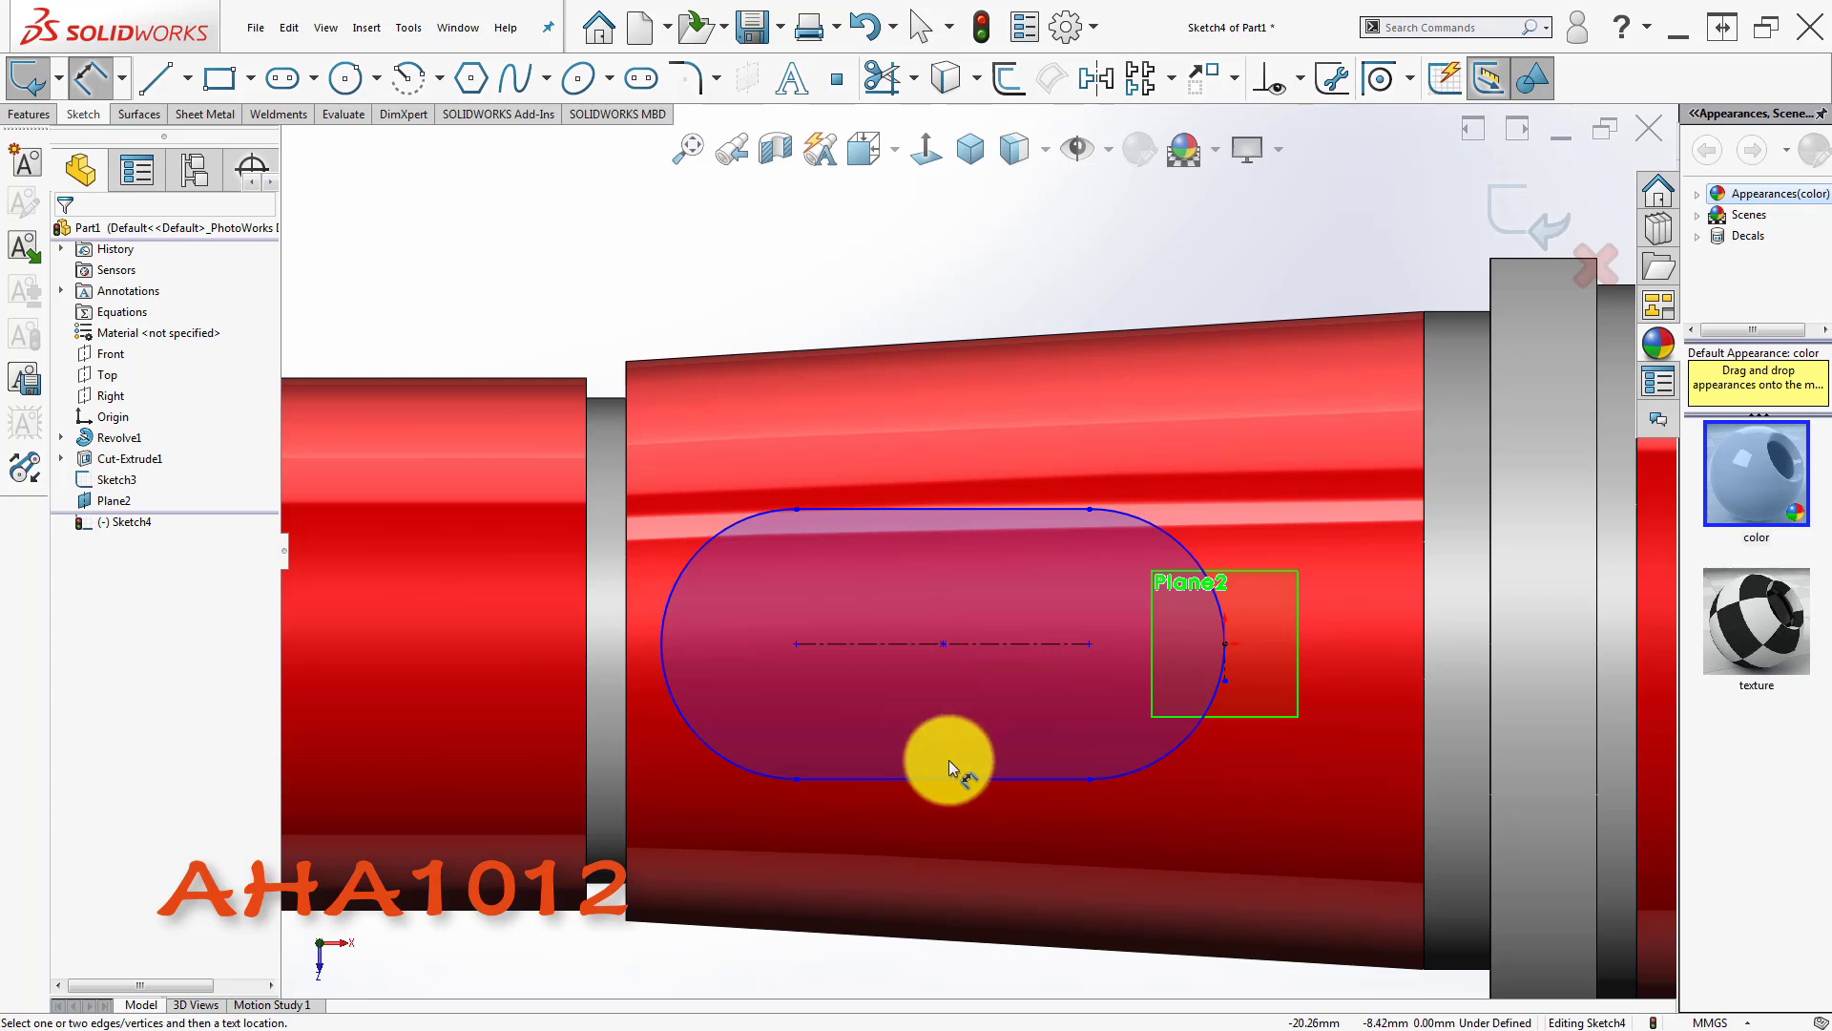
pyautogui.click(931, 776)
pyautogui.click(998, 510)
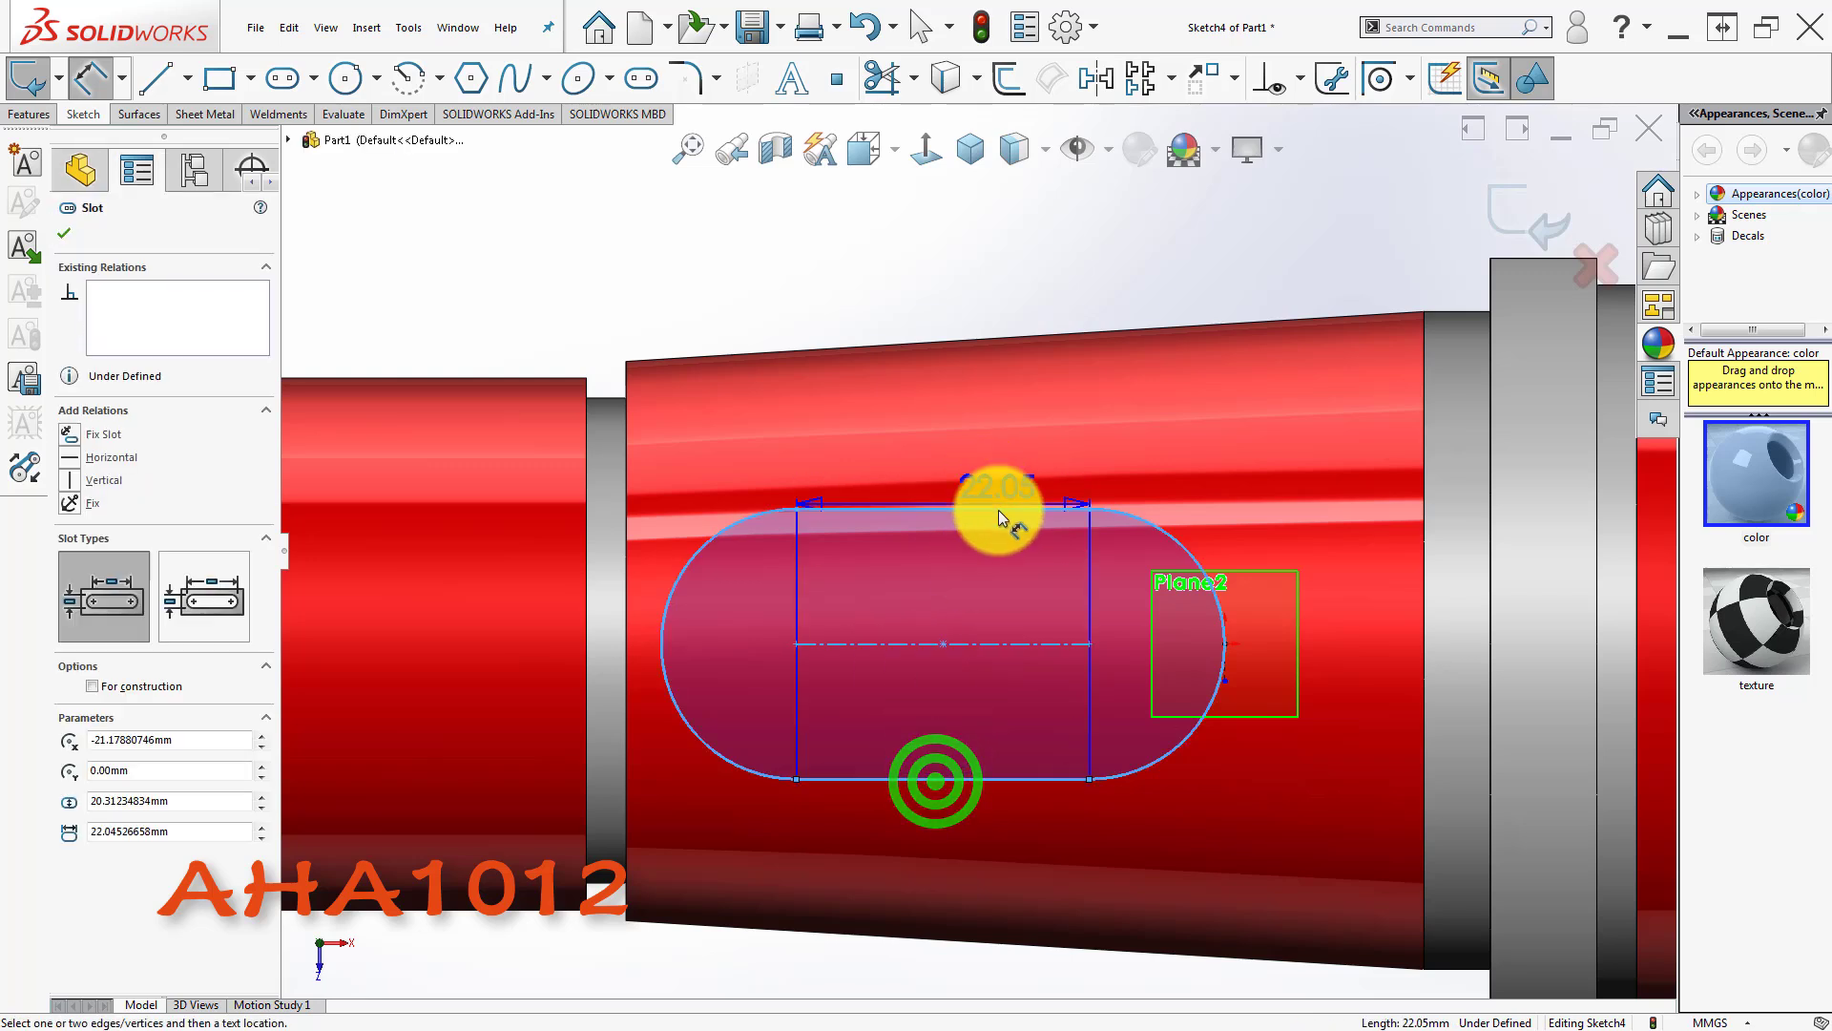
pyautogui.click(983, 584)
pyautogui.write('12')
pyautogui.press('Return')
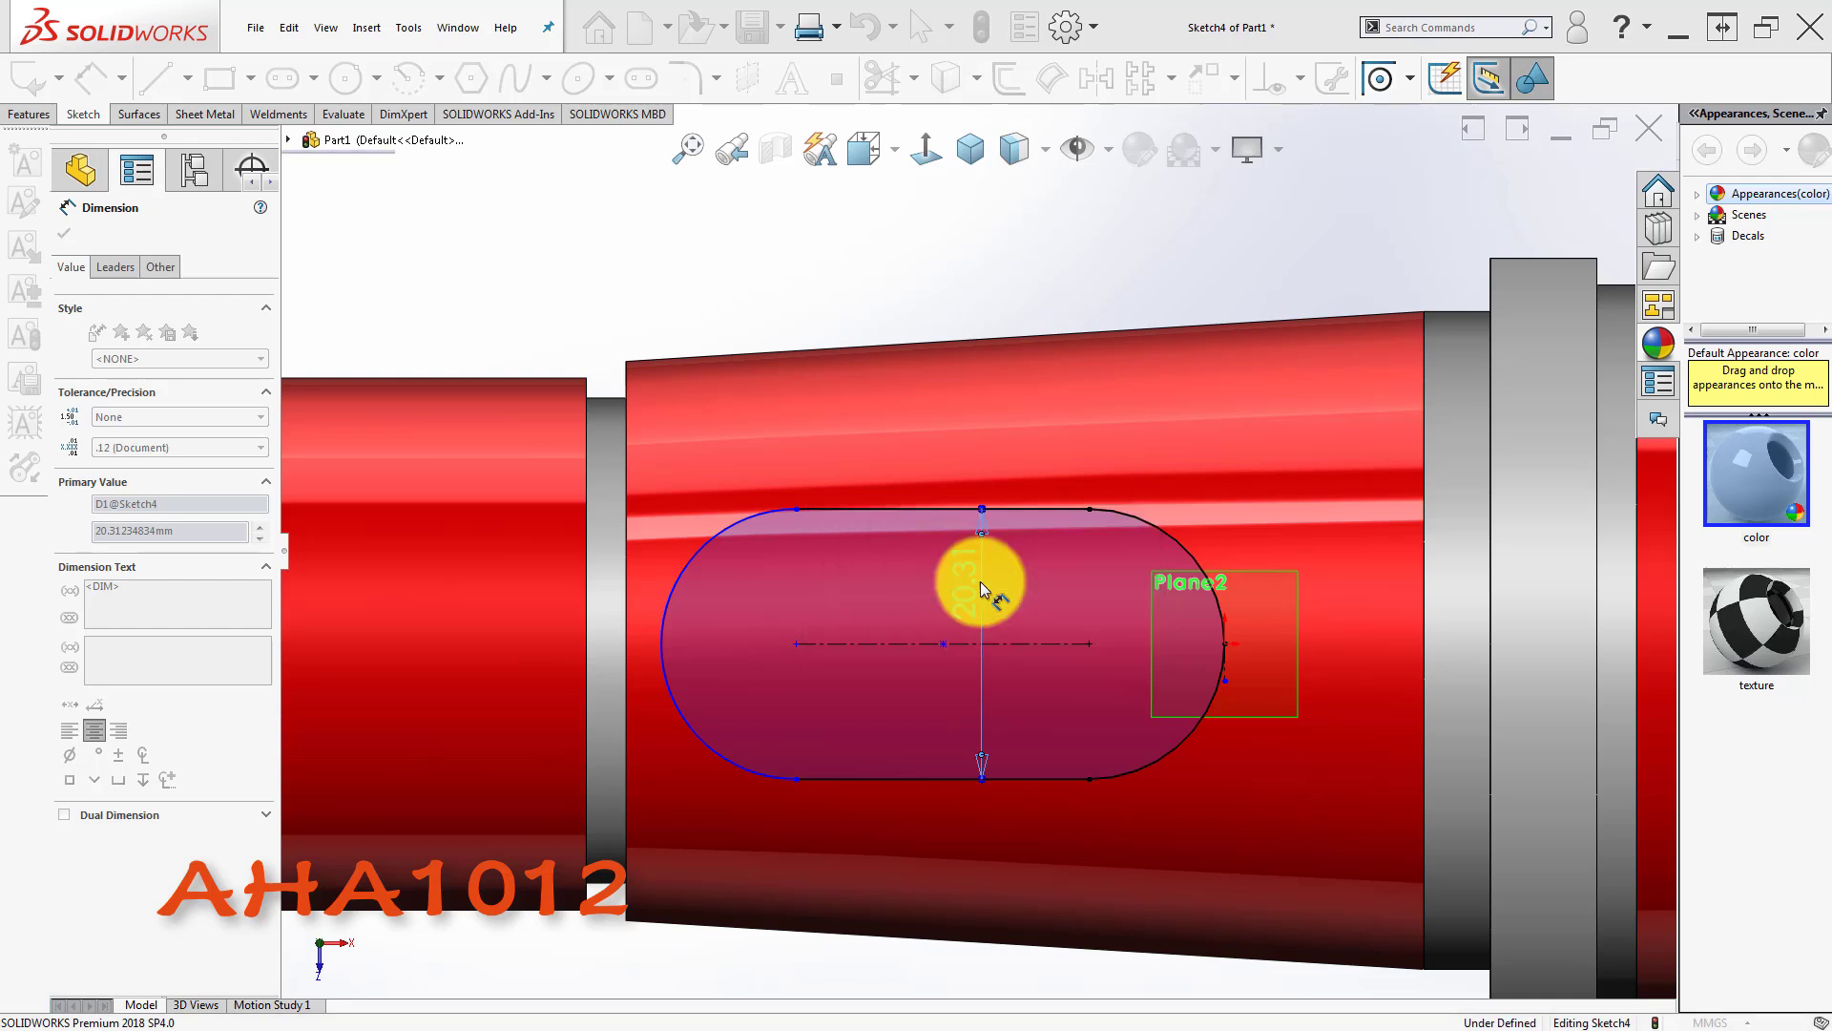
pyautogui.click(821, 270)
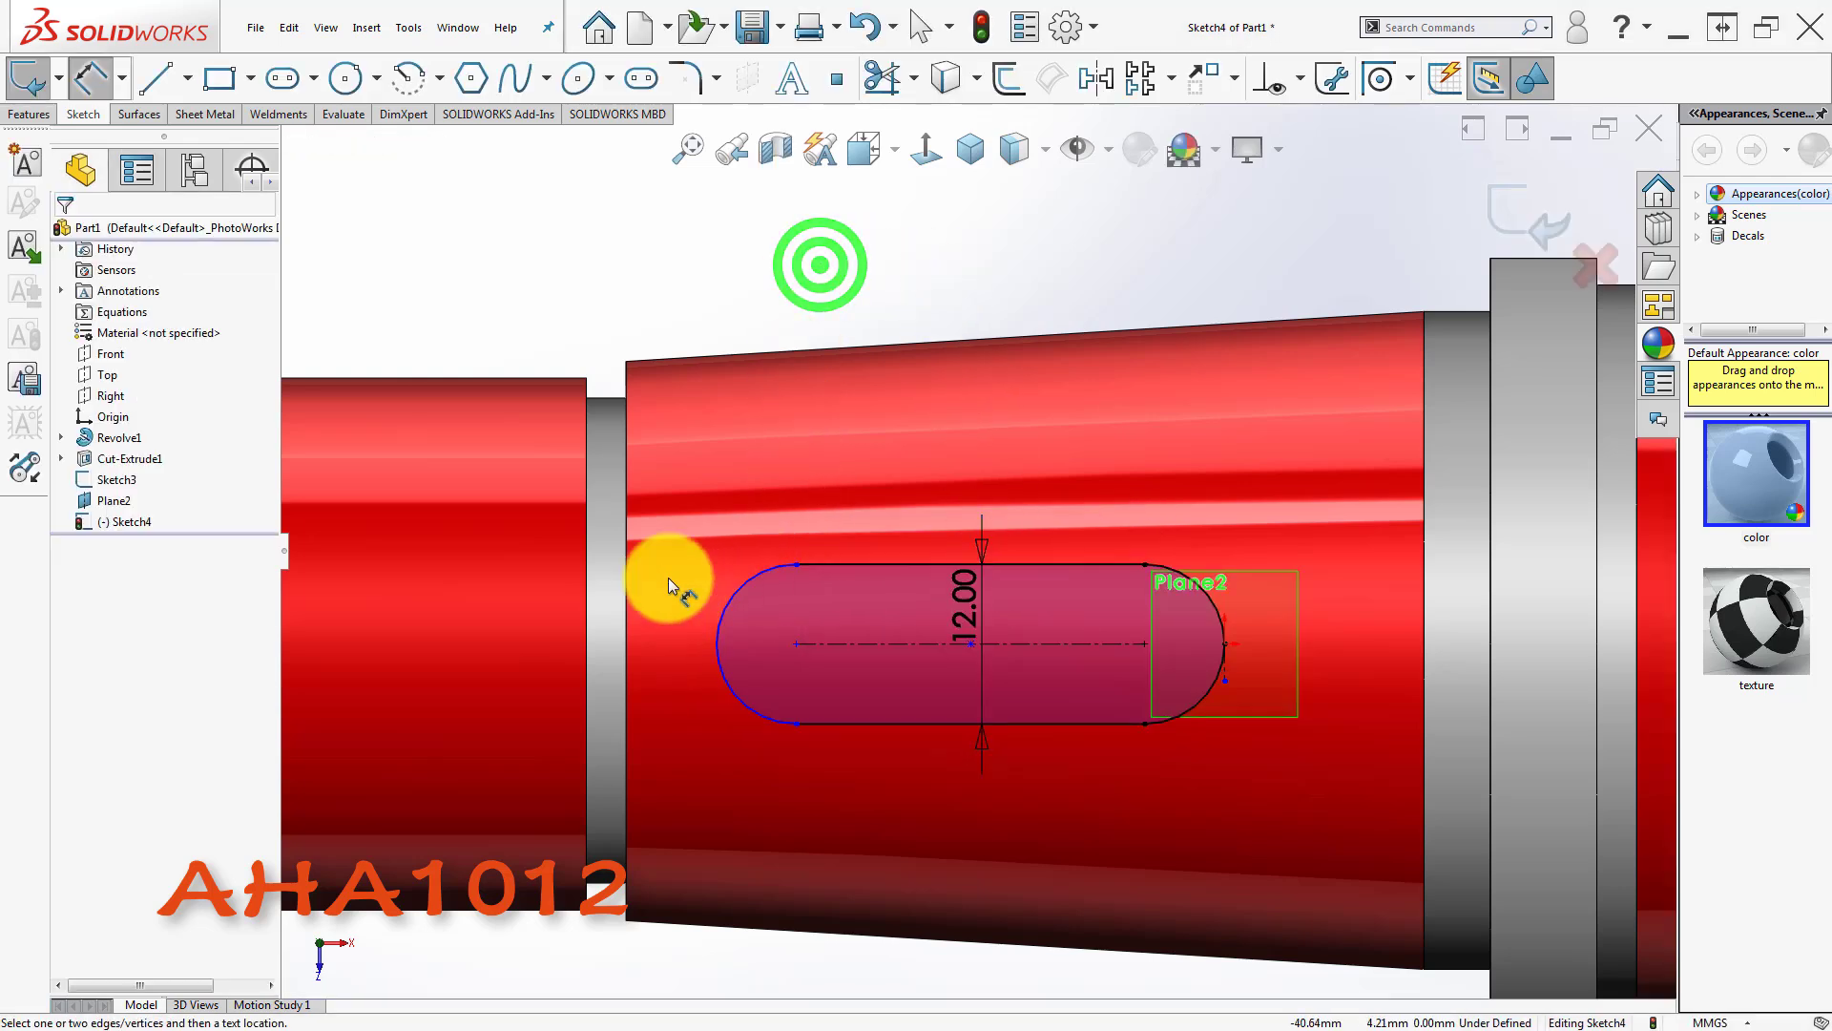
# - Dimension the slot's overall length across its end arcs as 35 mm
pyautogui.click(718, 632)
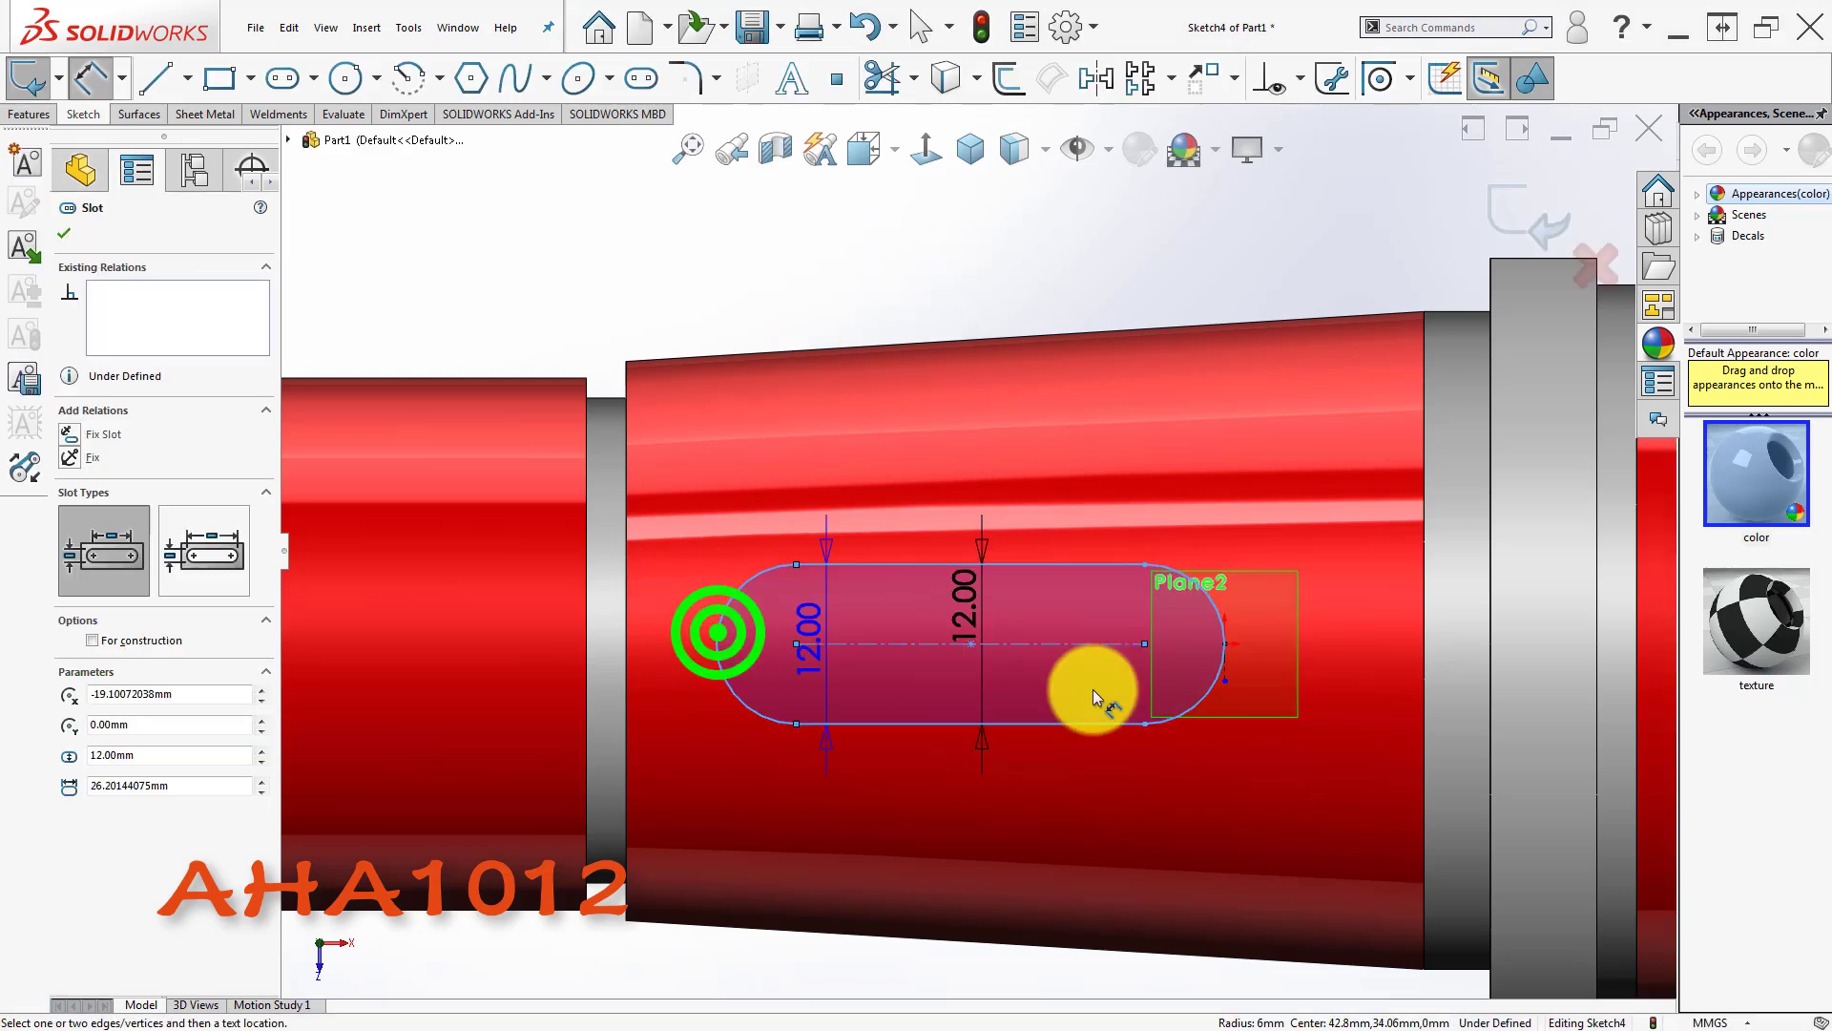
pyautogui.click(1220, 621)
pyautogui.click(961, 368)
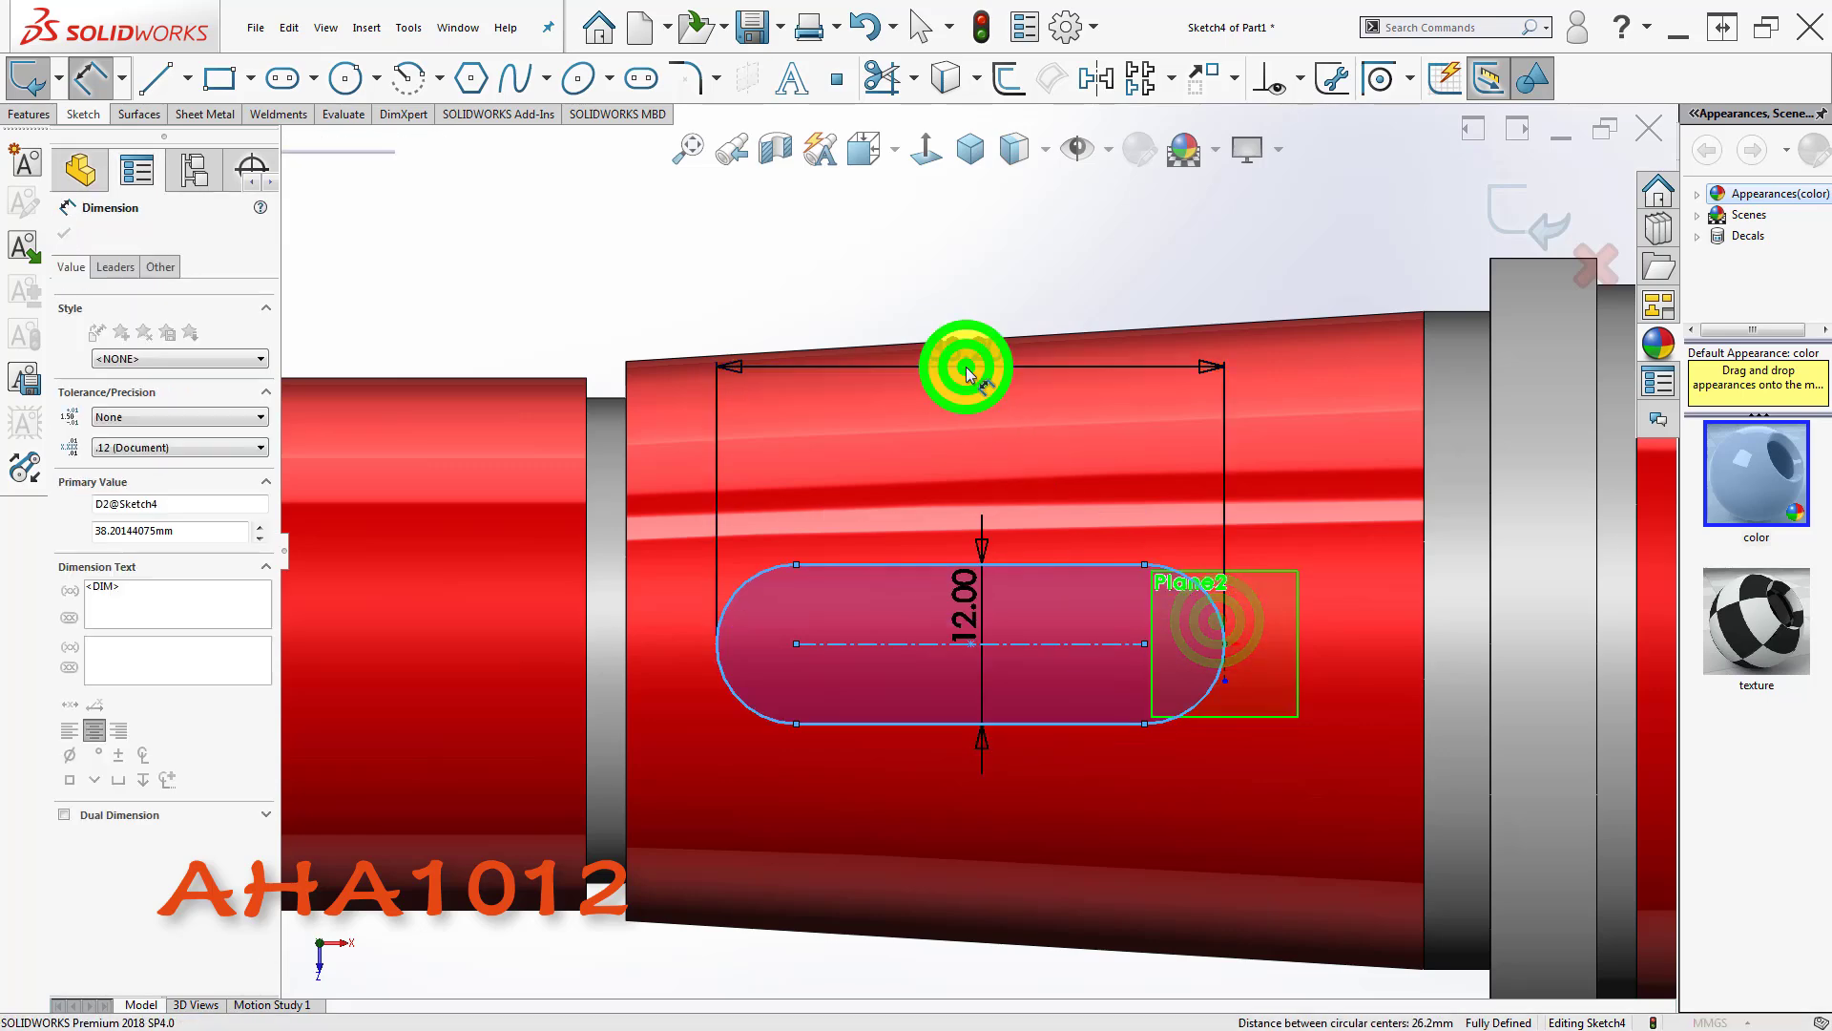
pyautogui.write('35')
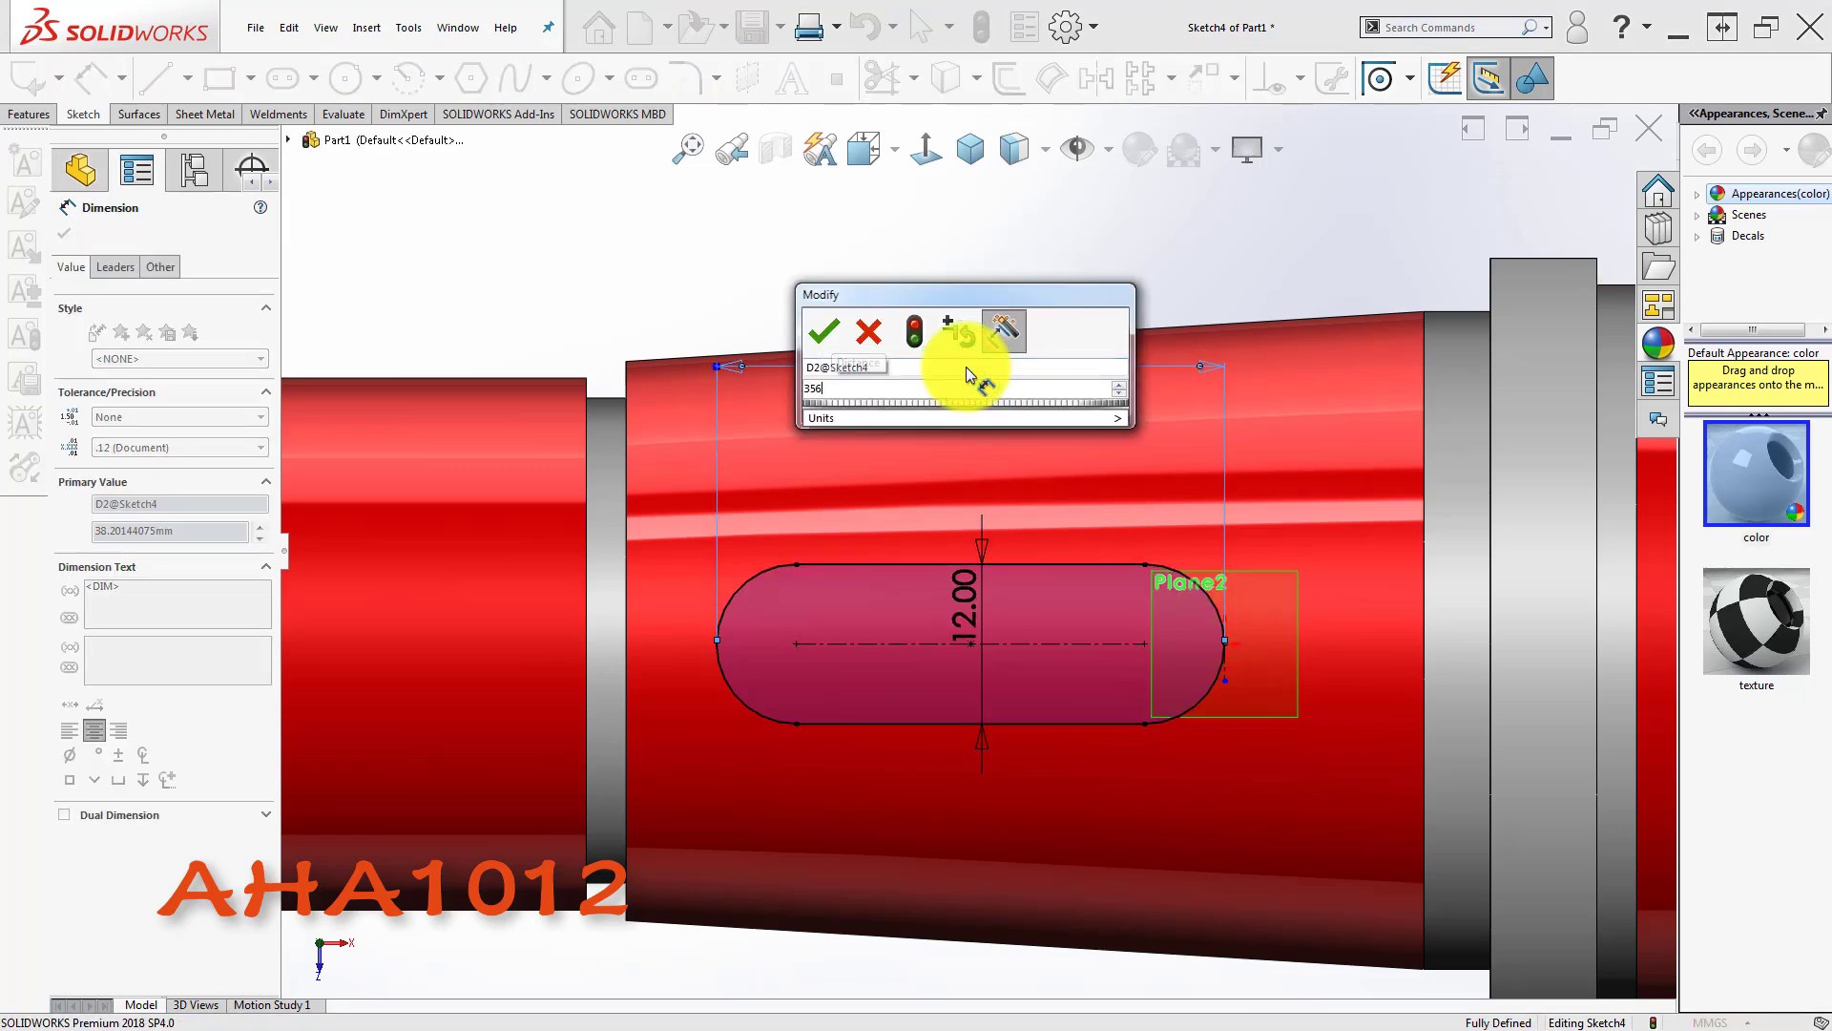
pyautogui.press('Return')
pyautogui.click(1144, 223)
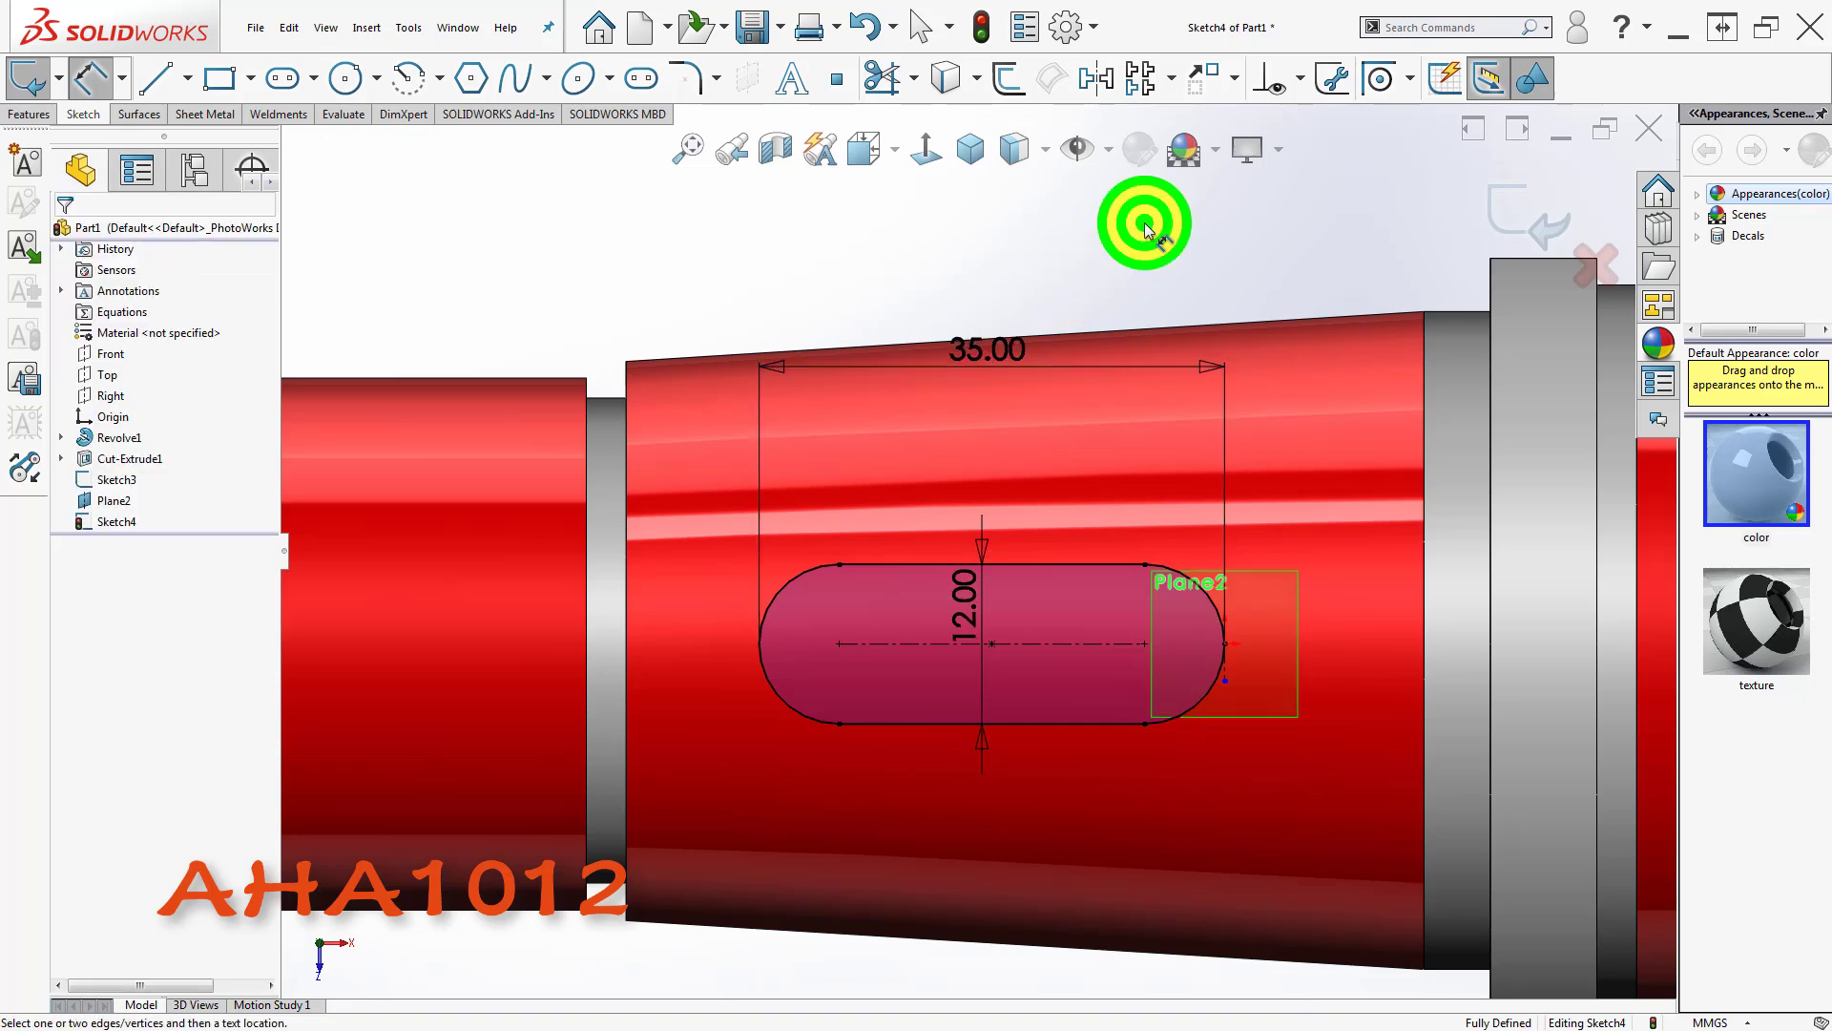
# - Cut-extrude the slot profile into the long taper up to the bottom endpoint of the earlier lower centerline
pyautogui.moveTo(930, 735)
pyautogui.mouseDown(button='middle')
pyautogui.moveTo(936, 425)
pyautogui.moveTo(801, 483)
pyautogui.mouseUp(button='middle')
pyautogui.click(28, 114)
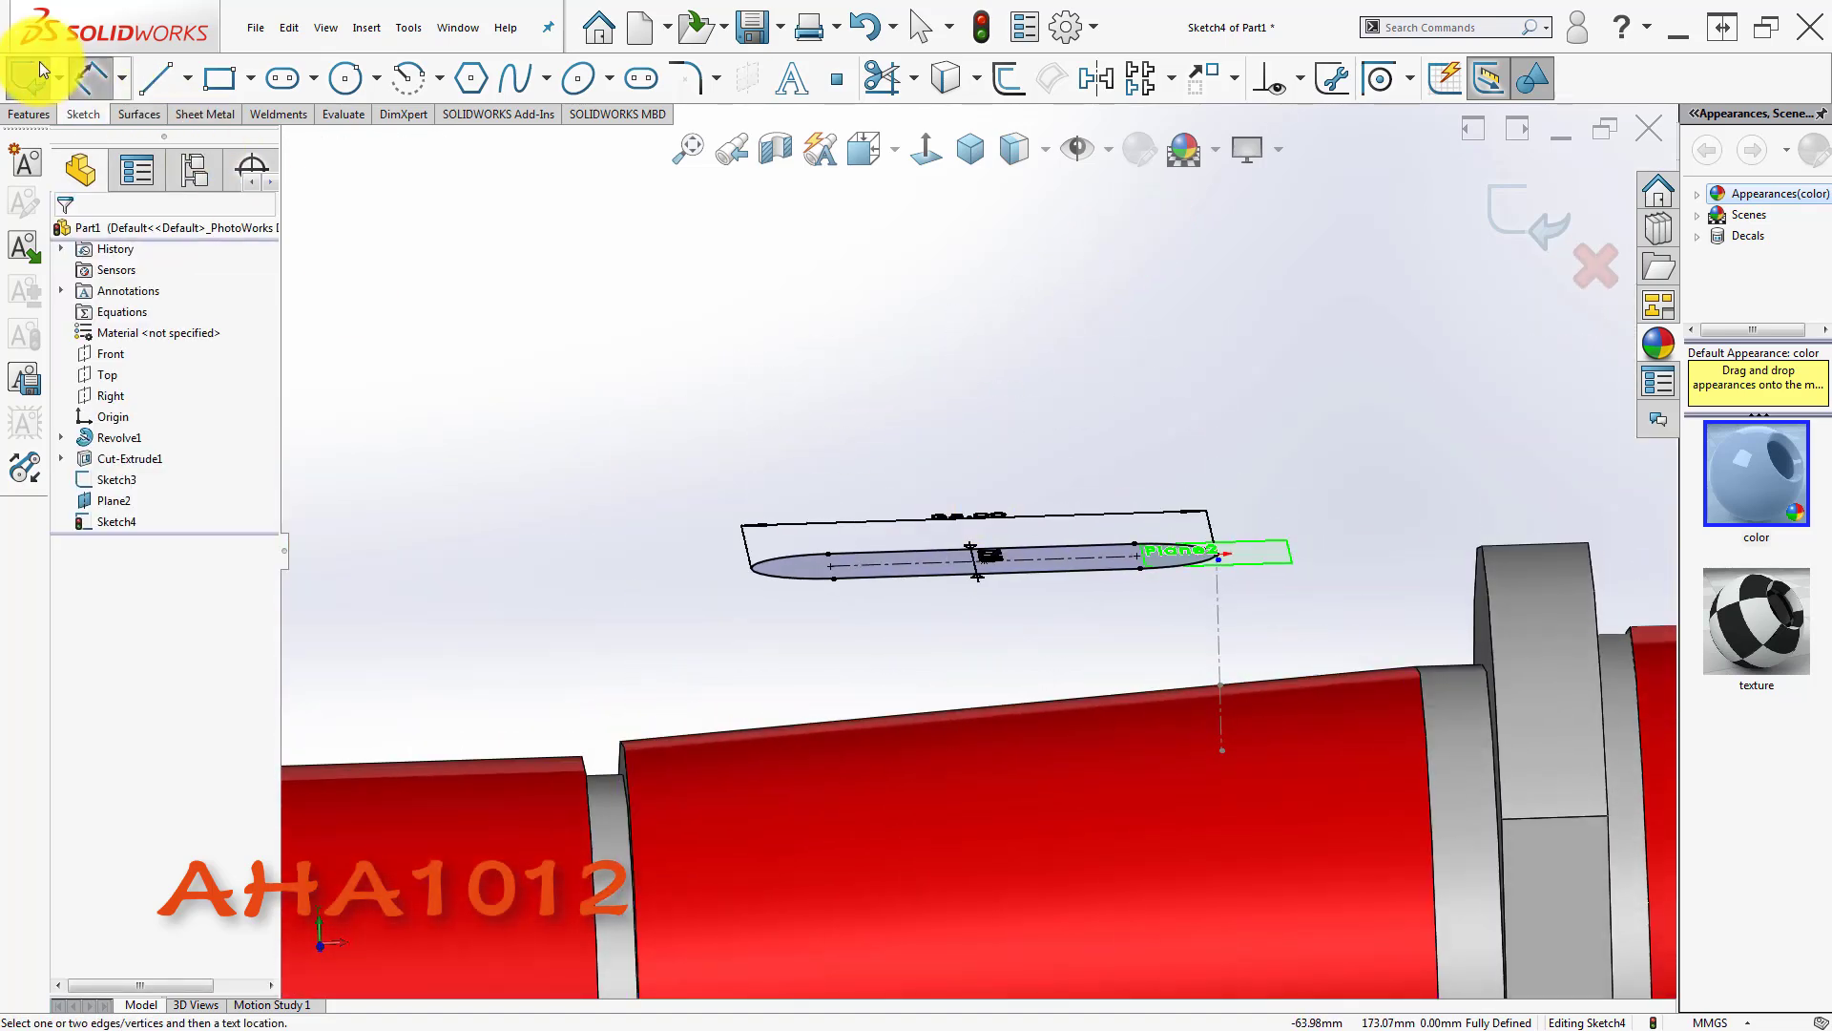
pyautogui.click(249, 79)
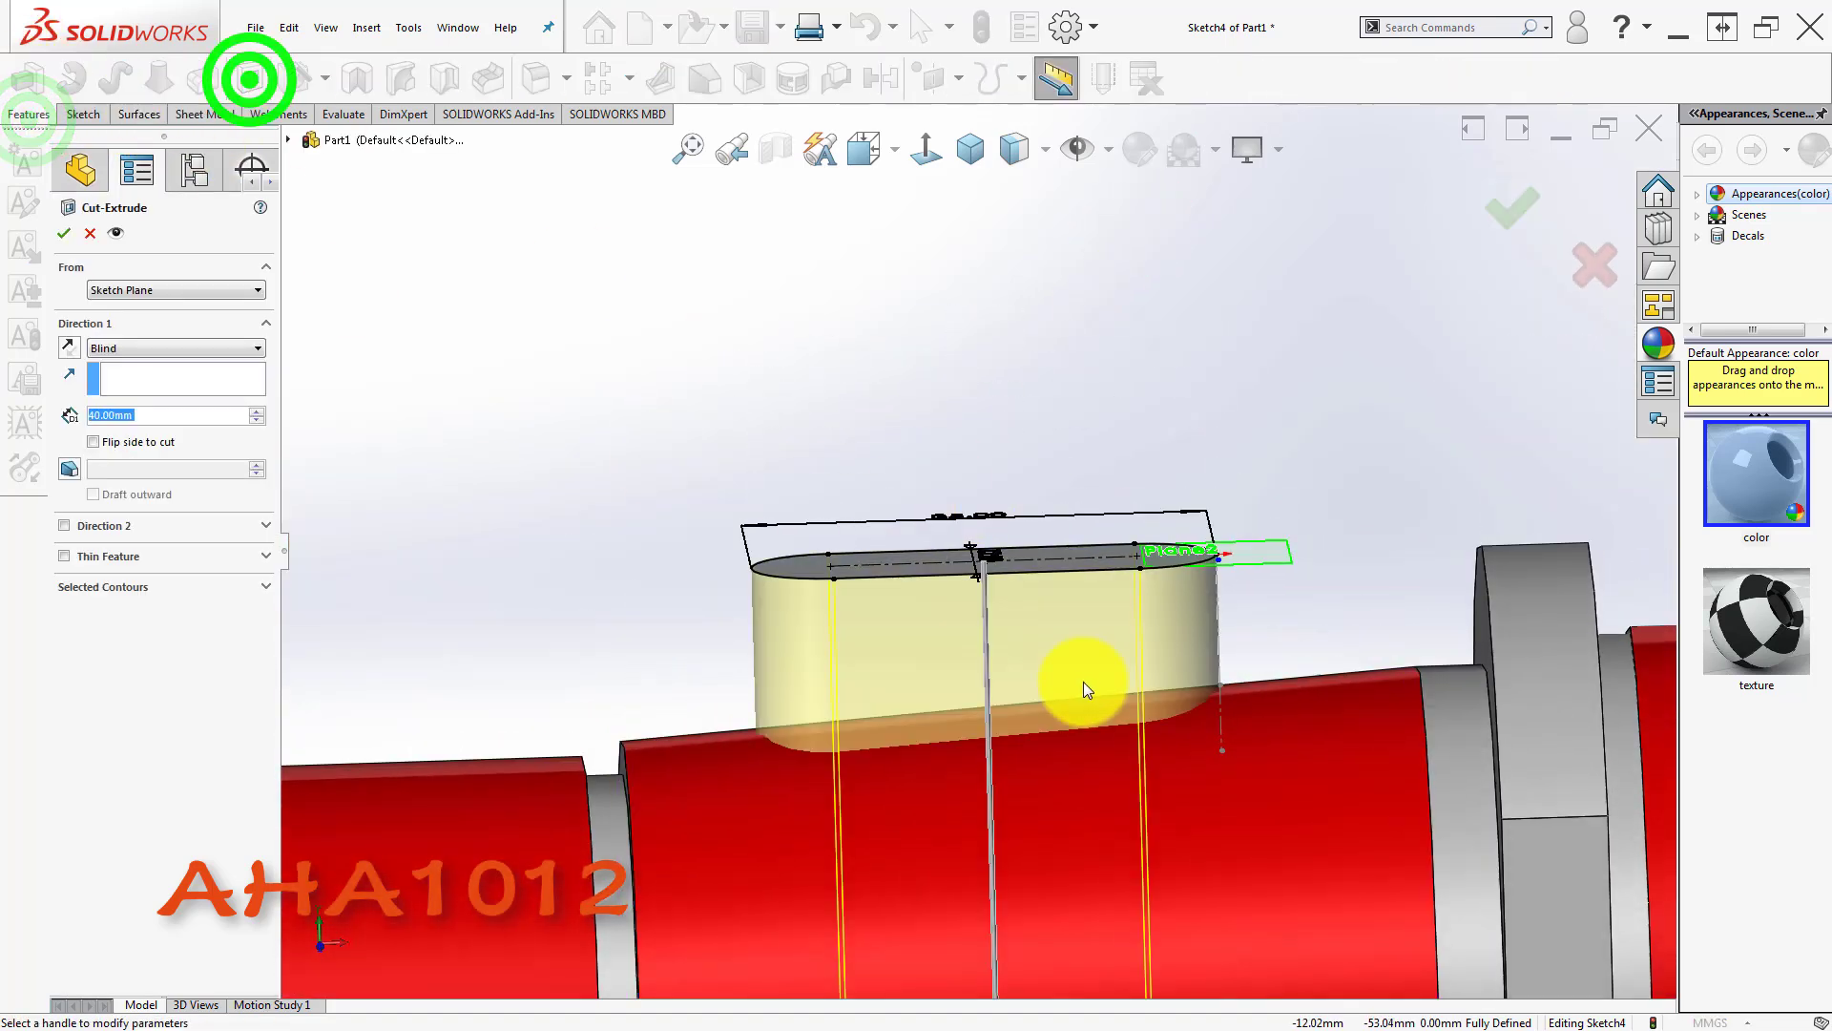
pyautogui.click(1224, 750)
pyautogui.click(1519, 209)
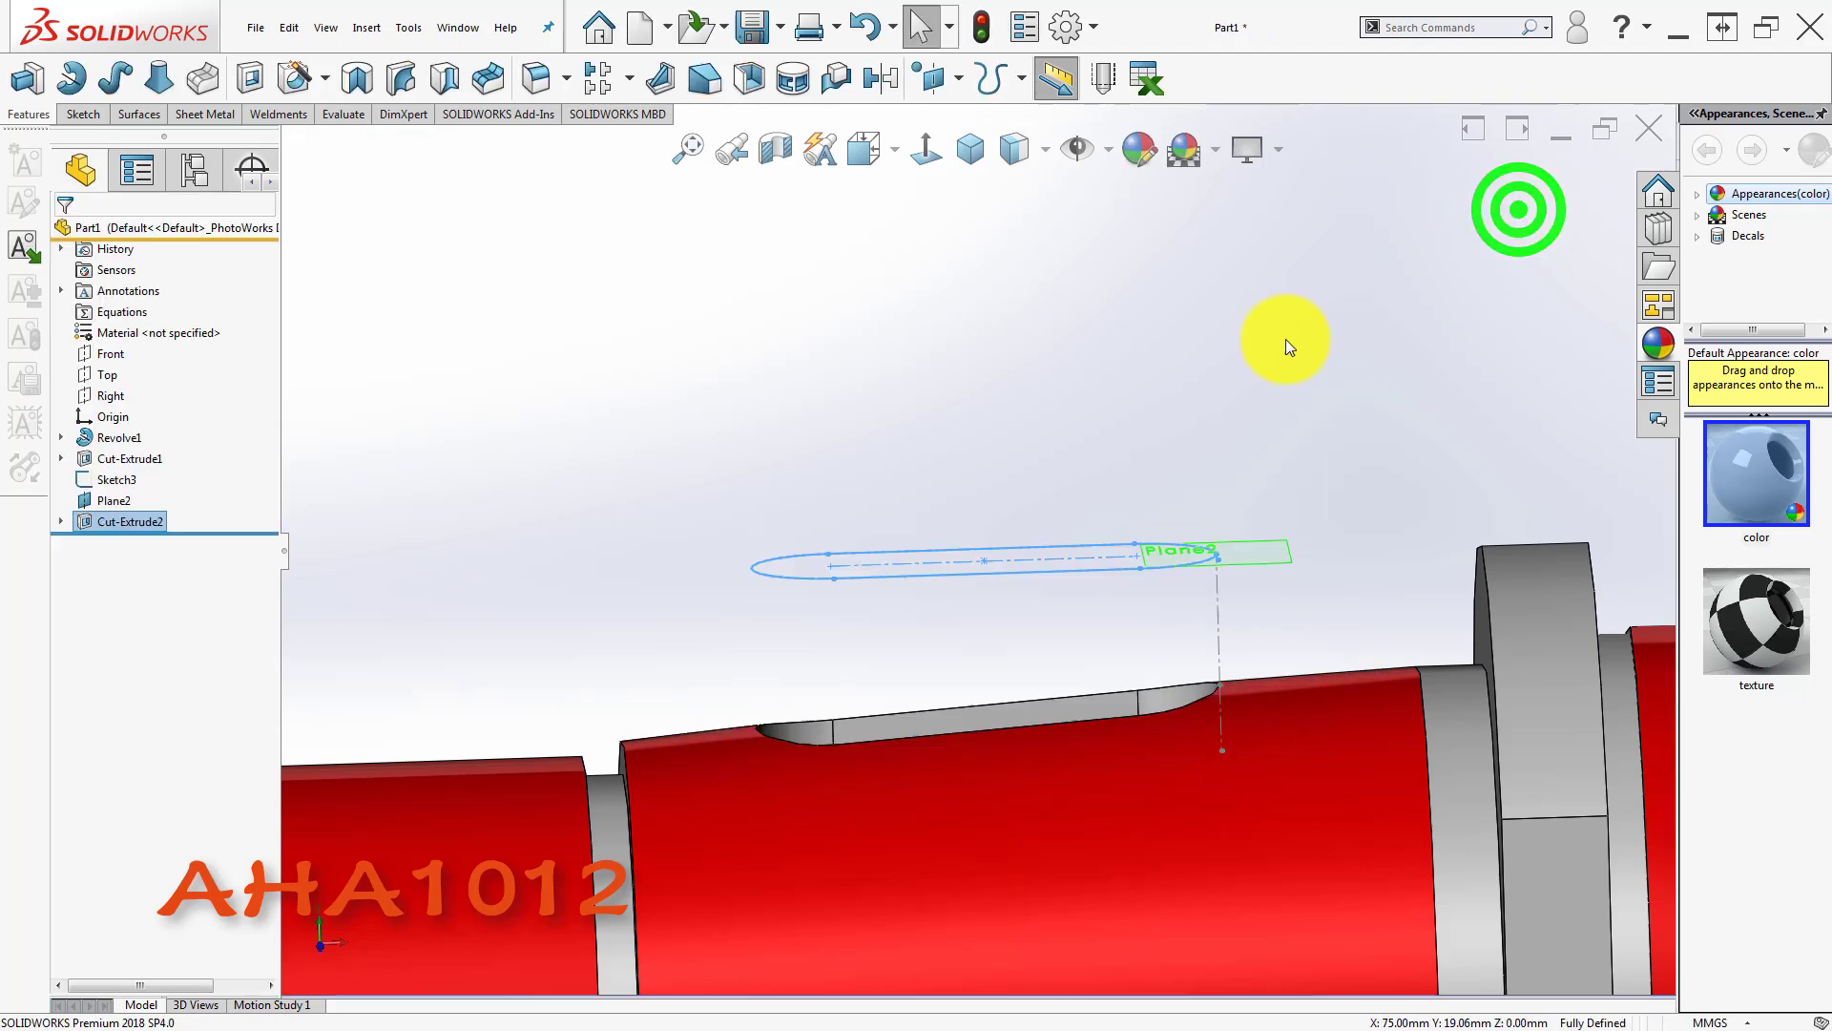
pyautogui.click(1285, 340)
# - Apply a yellow color appearance to the whole keyway cut feature in the long taper
pyautogui.moveTo(1012, 828); pyautogui.dragTo(1009, 976, button='middle')
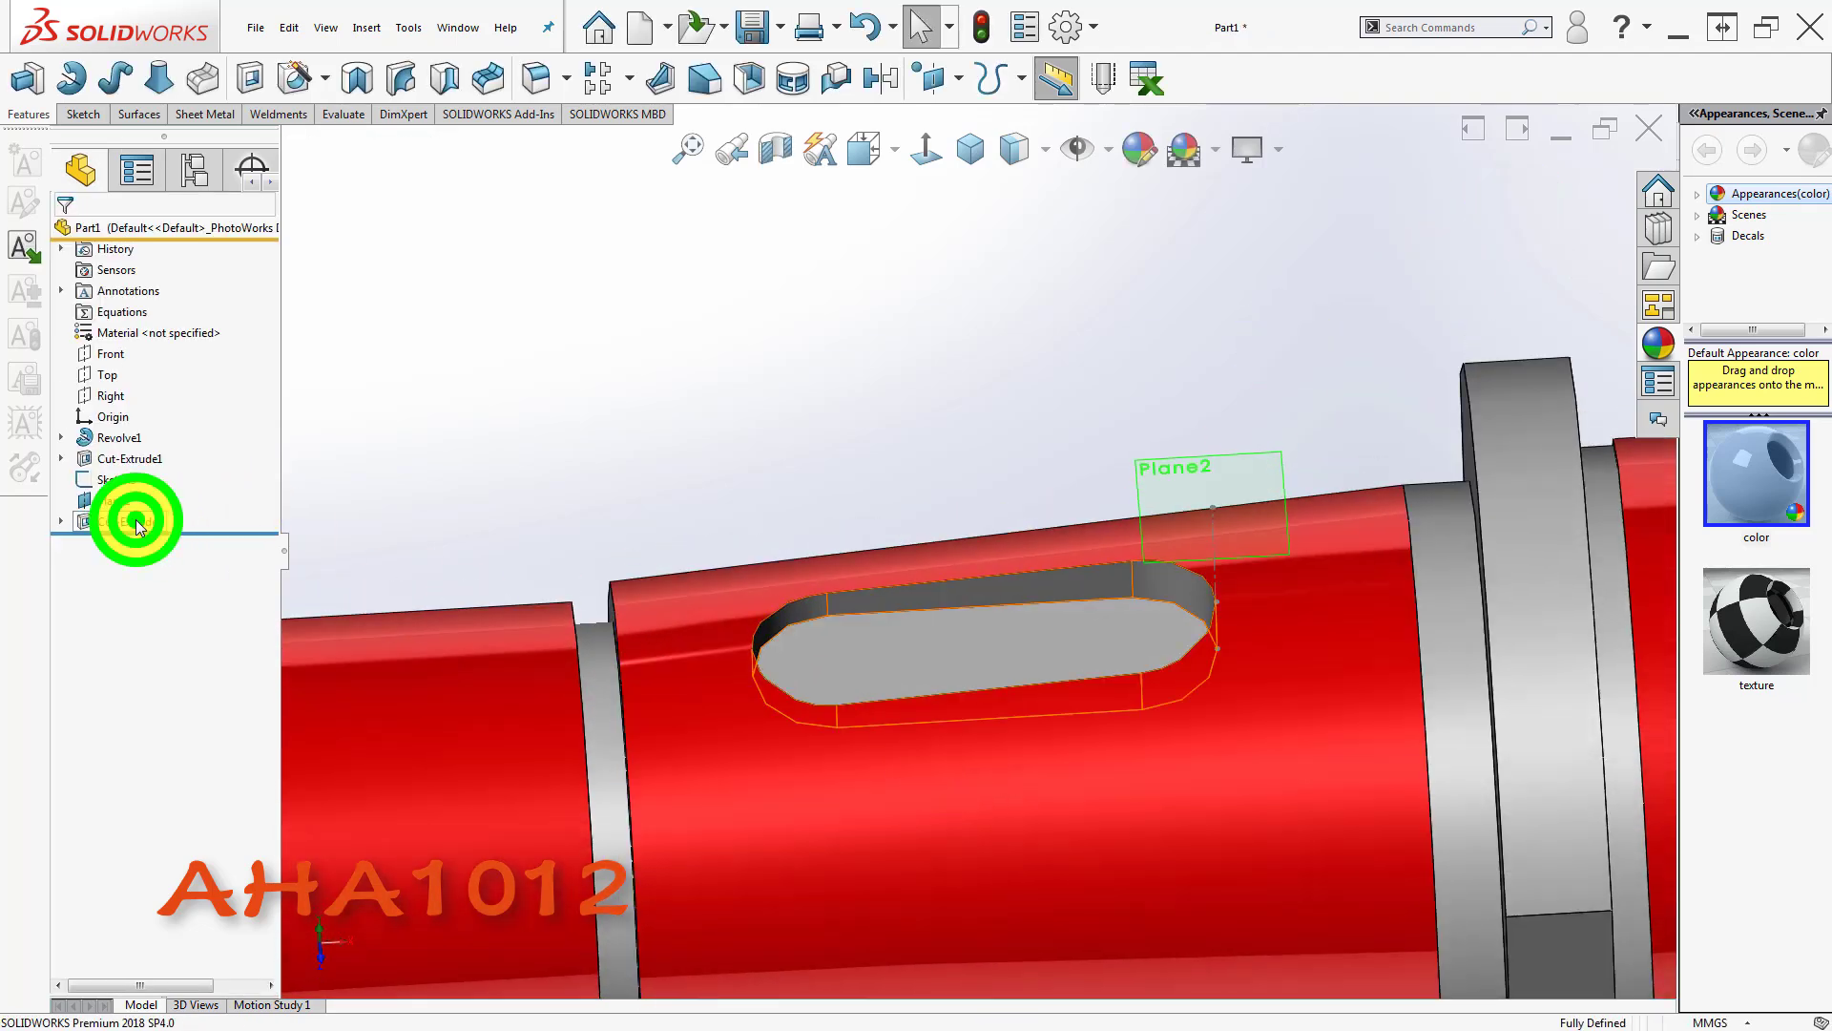
pyautogui.click(131, 522)
pyautogui.click(264, 497)
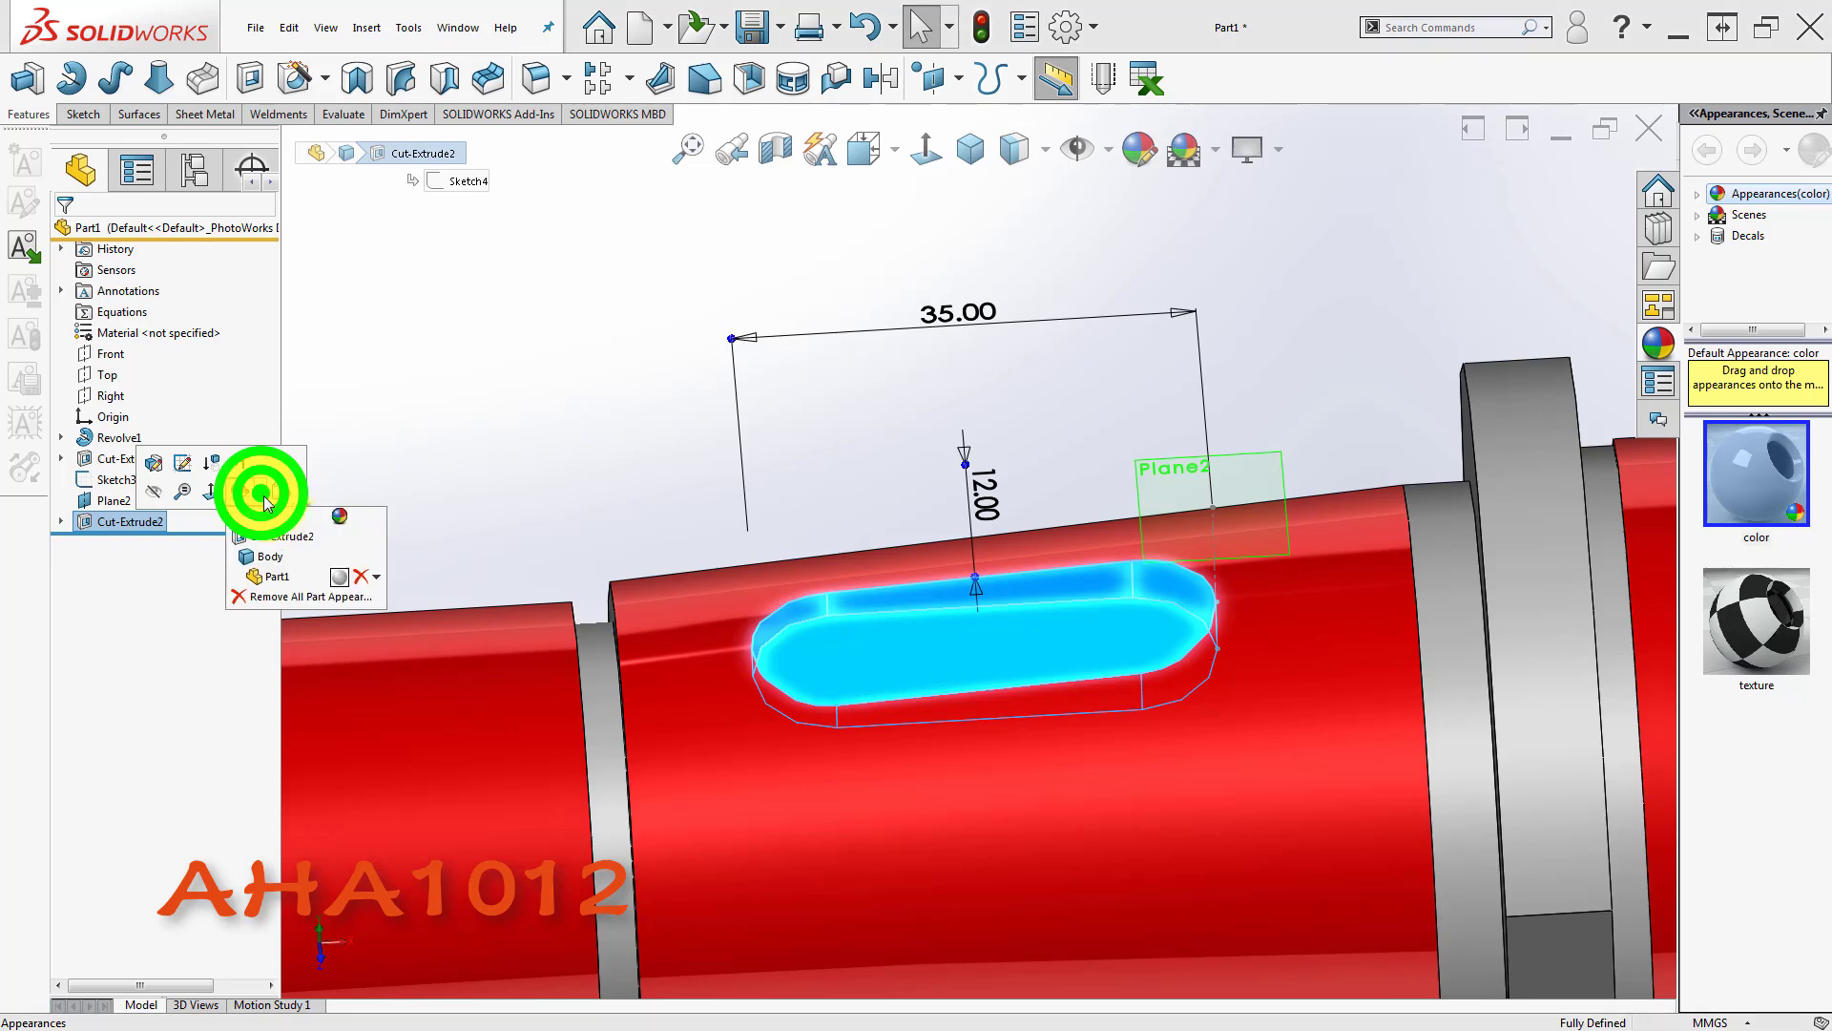
pyautogui.click(277, 531)
pyautogui.click(143, 625)
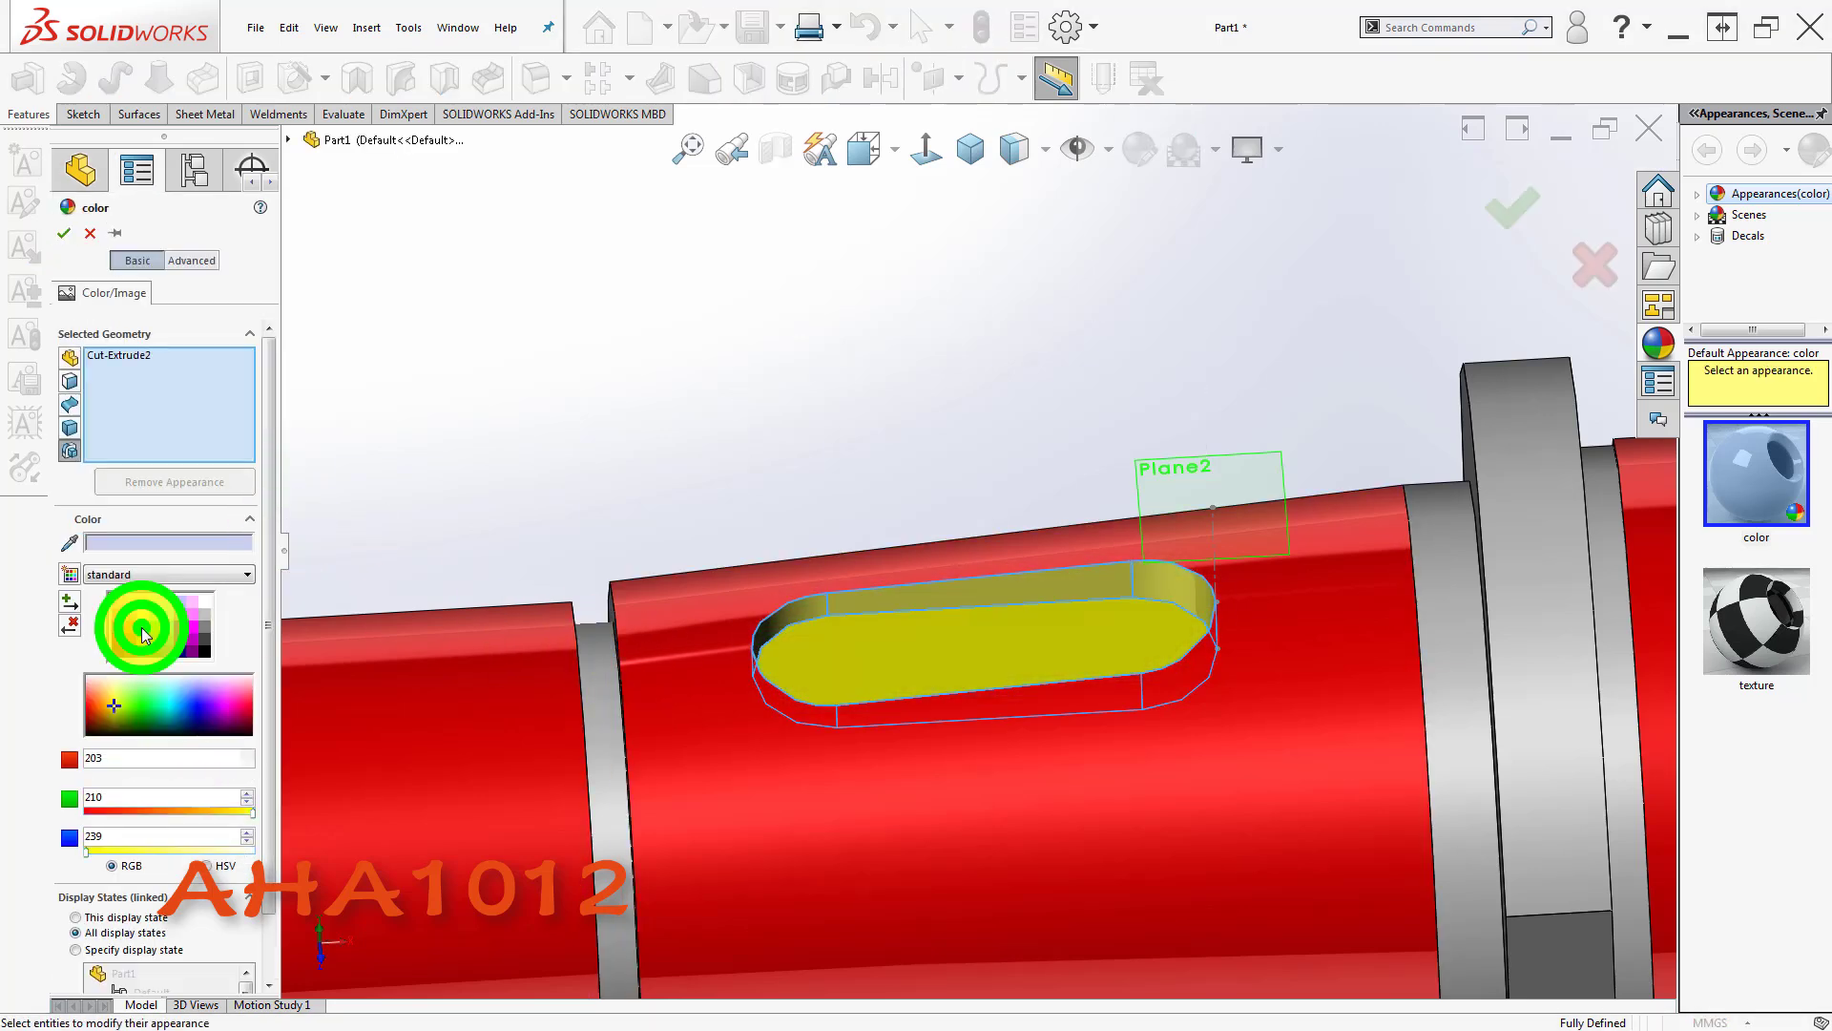
pyautogui.click(142, 630)
pyautogui.click(145, 626)
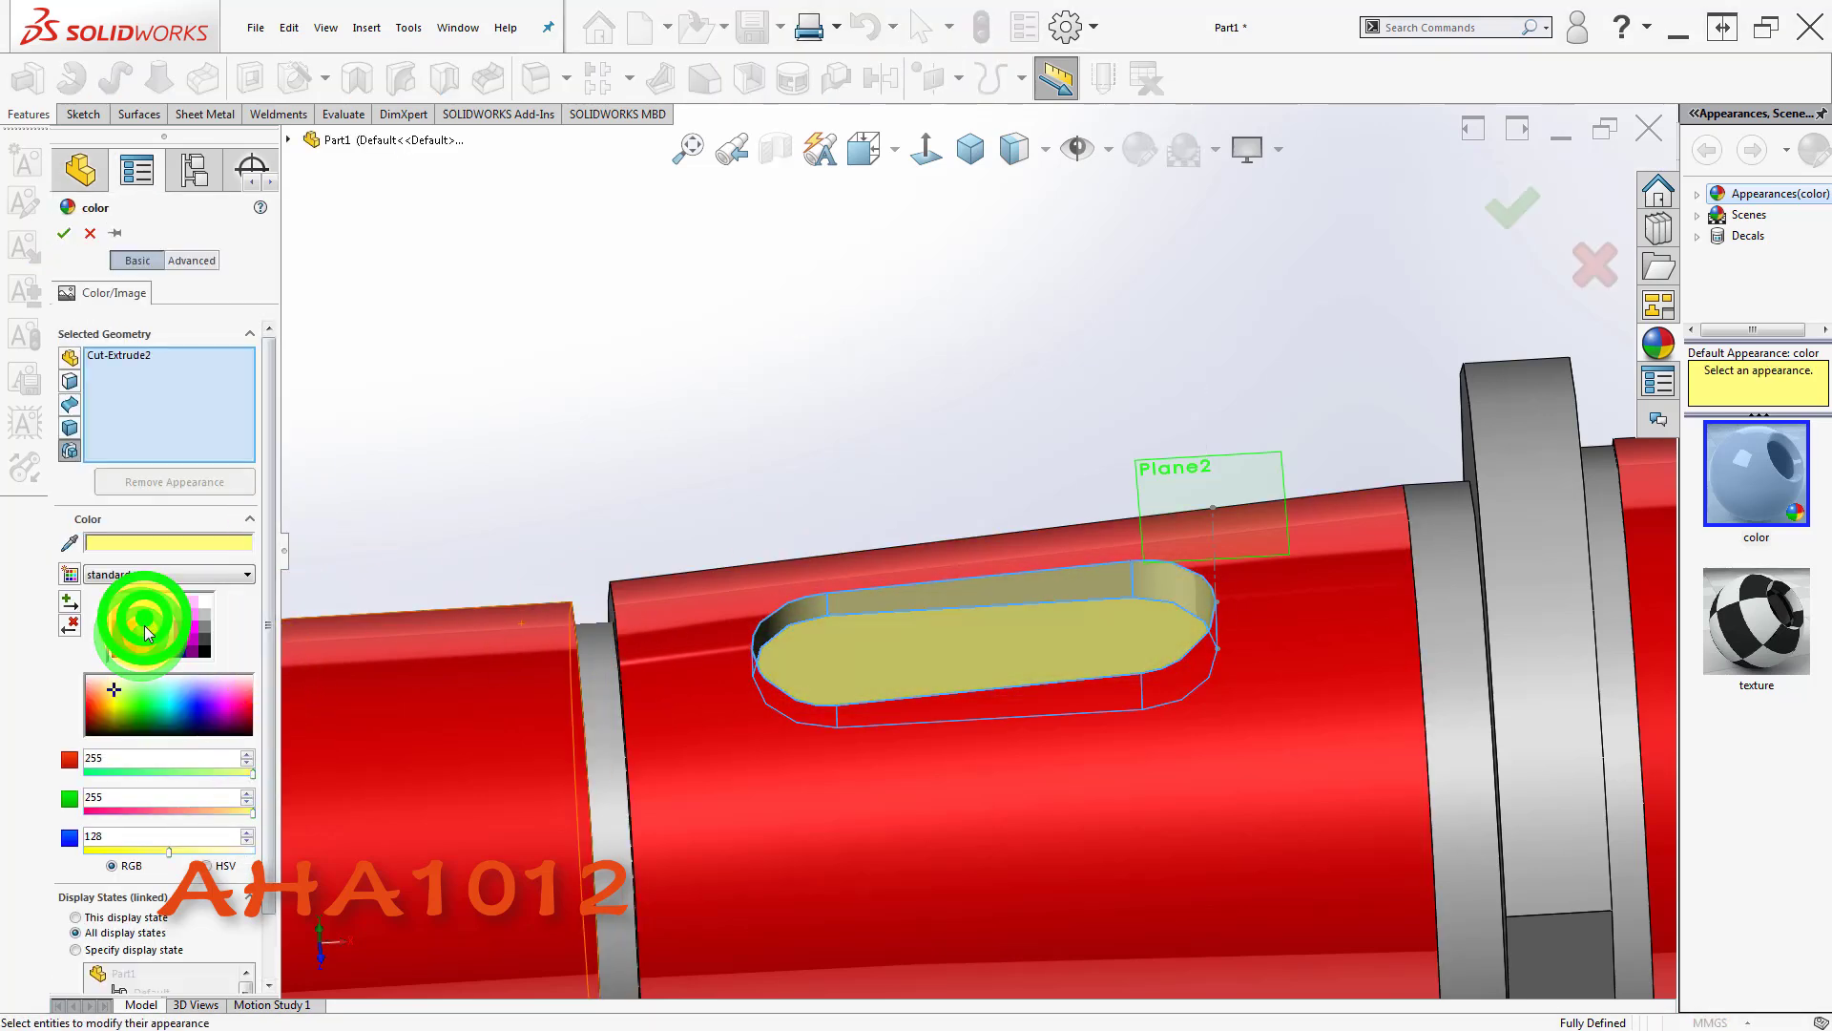
pyautogui.click(1513, 203)
pyautogui.click(1027, 381)
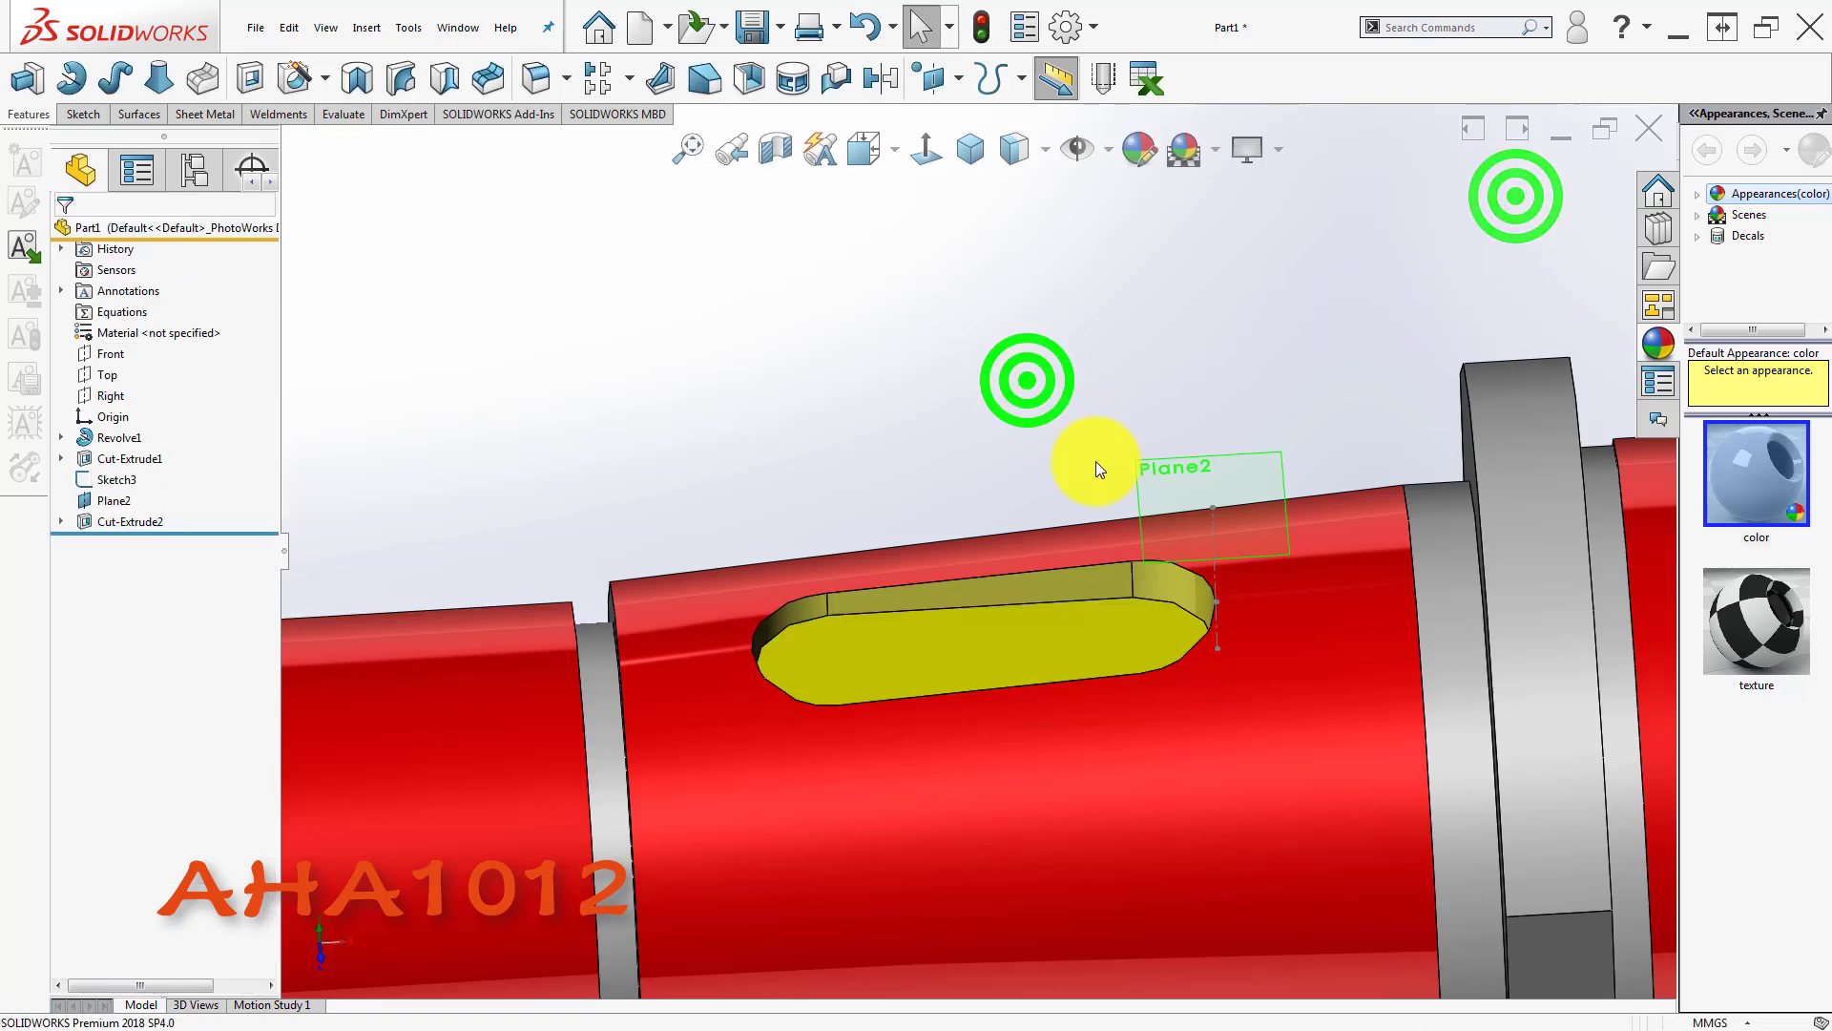
# - Start a sketch on the Front plane and view it face-on
pyautogui.scroll(10, 1107, 506)
pyautogui.scroll(-2, 1327, 576)
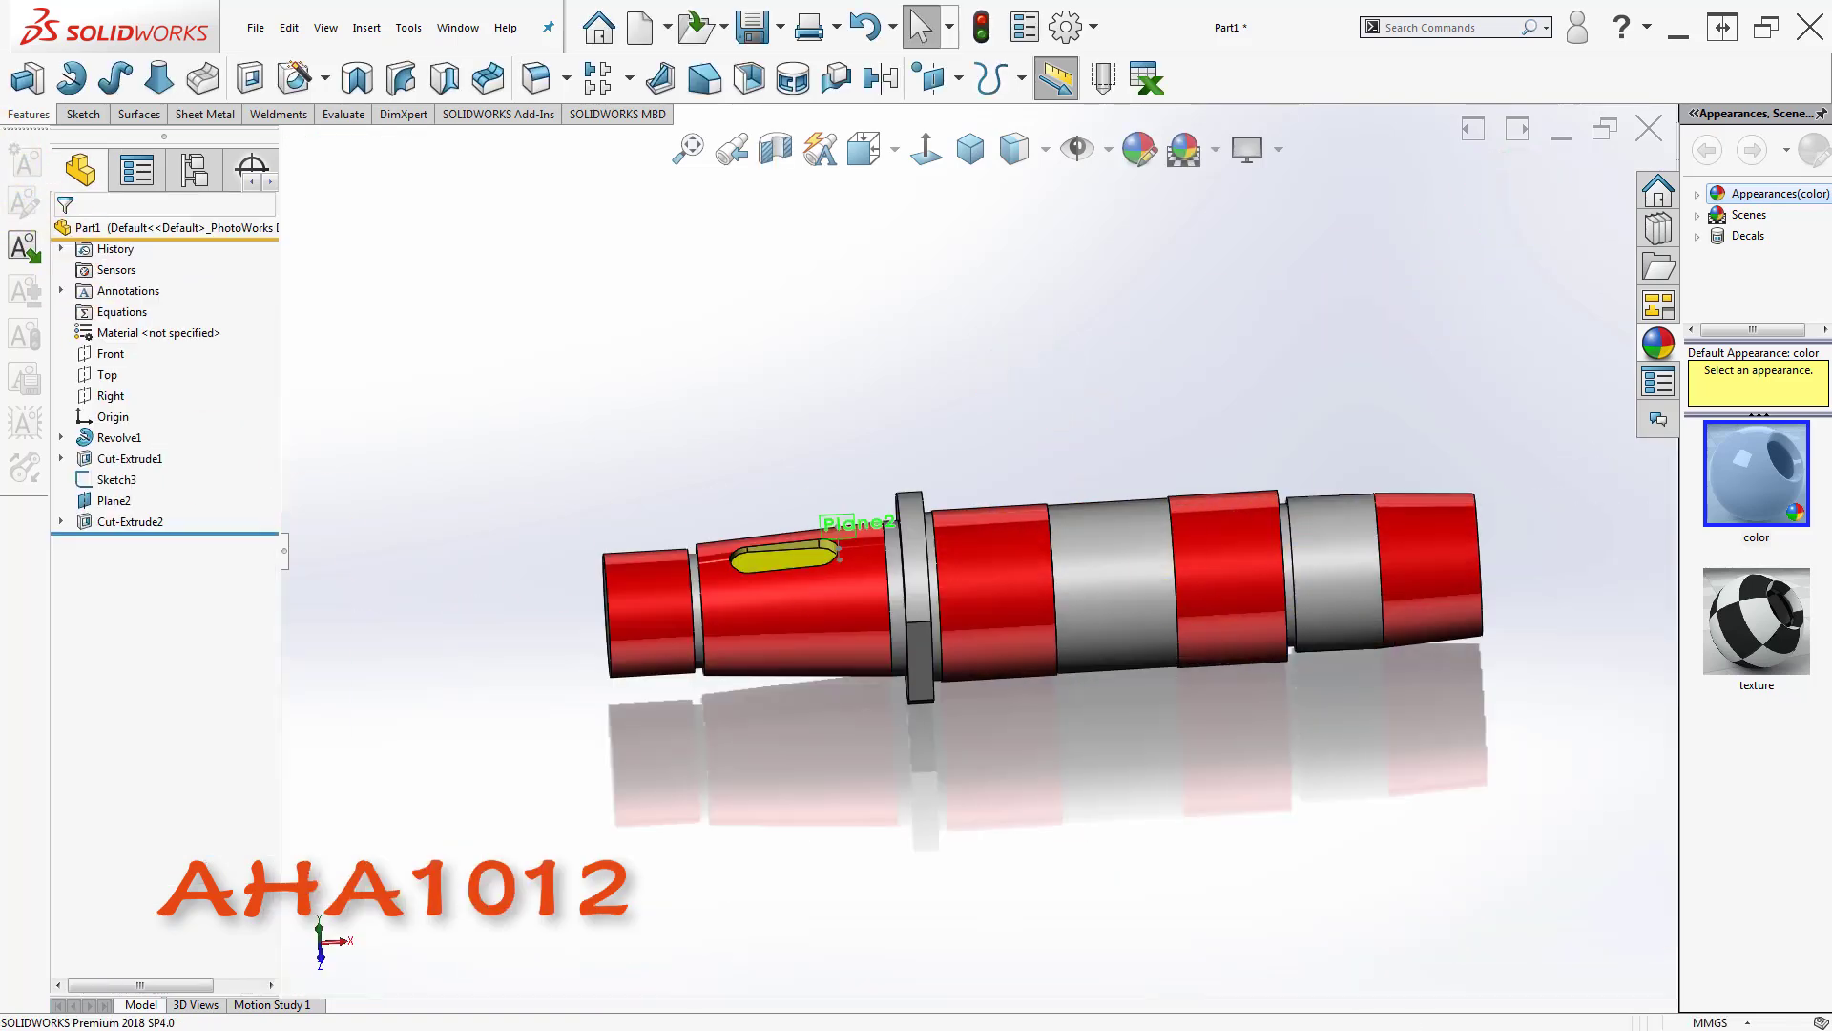
pyautogui.click(1197, 386)
pyautogui.scroll(-3, 1378, 475)
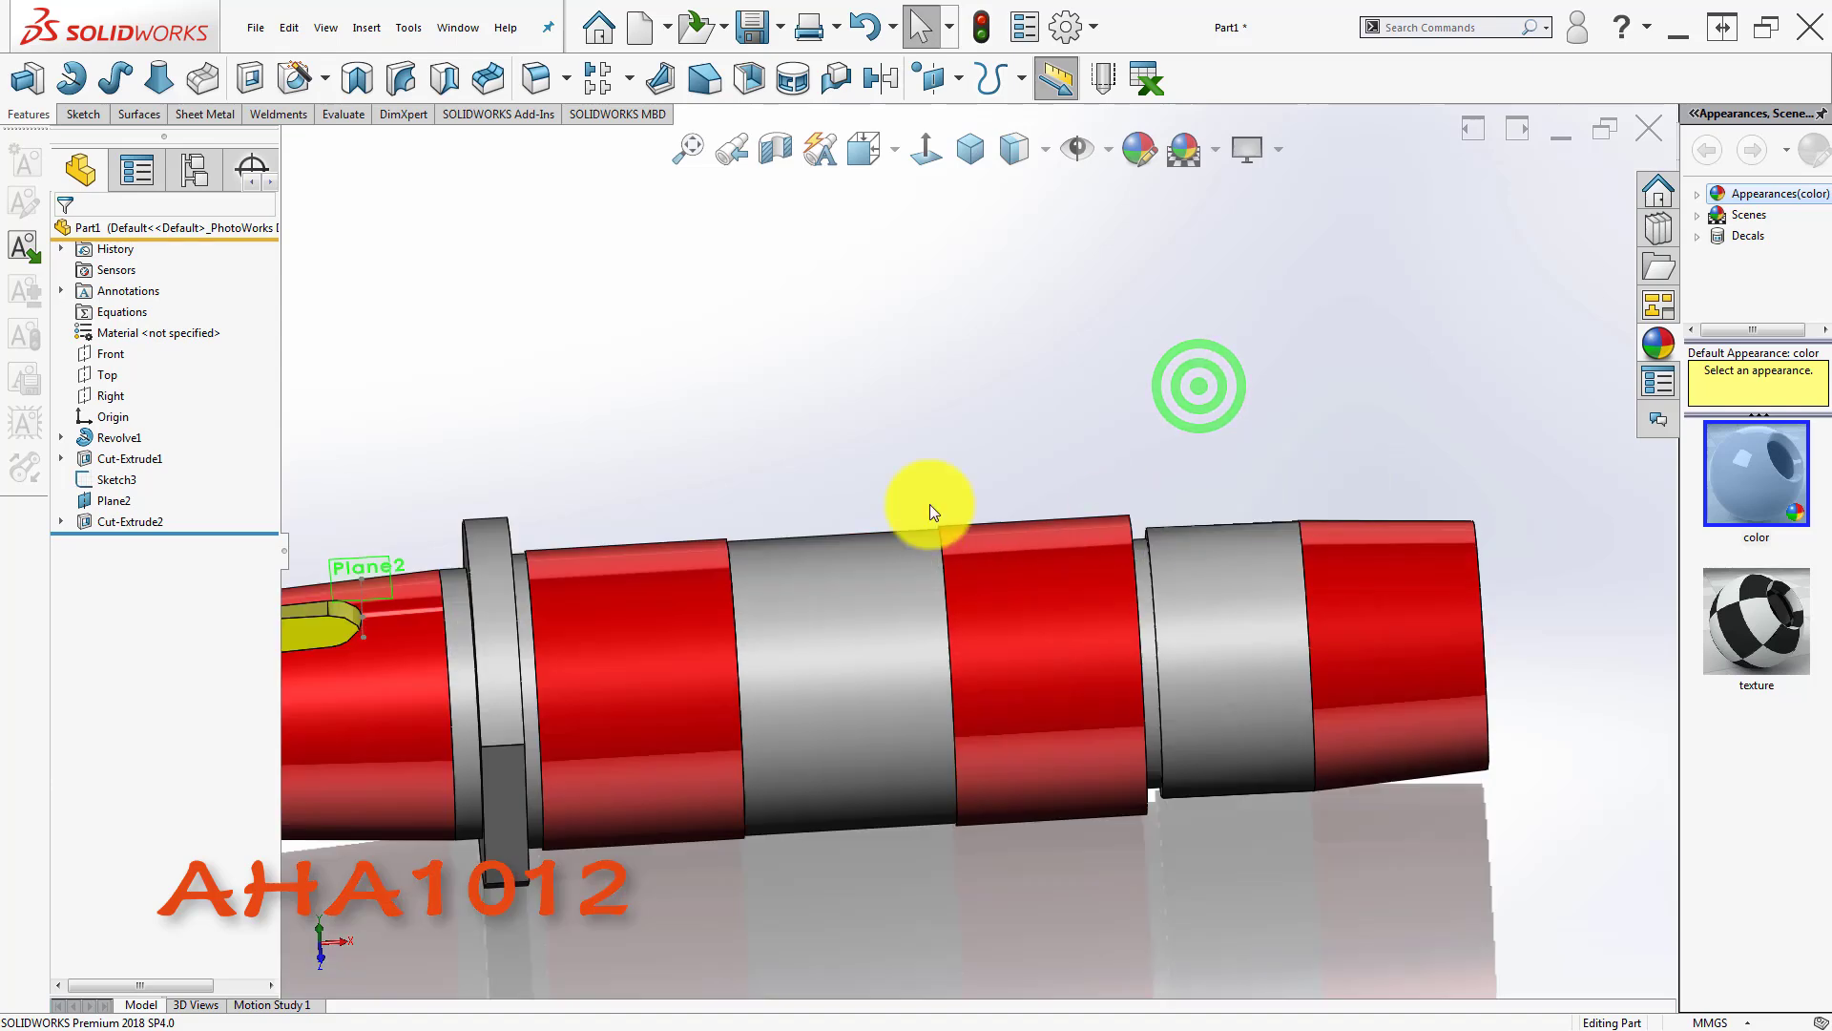
pyautogui.scroll(1, 929, 504)
pyautogui.click(113, 360)
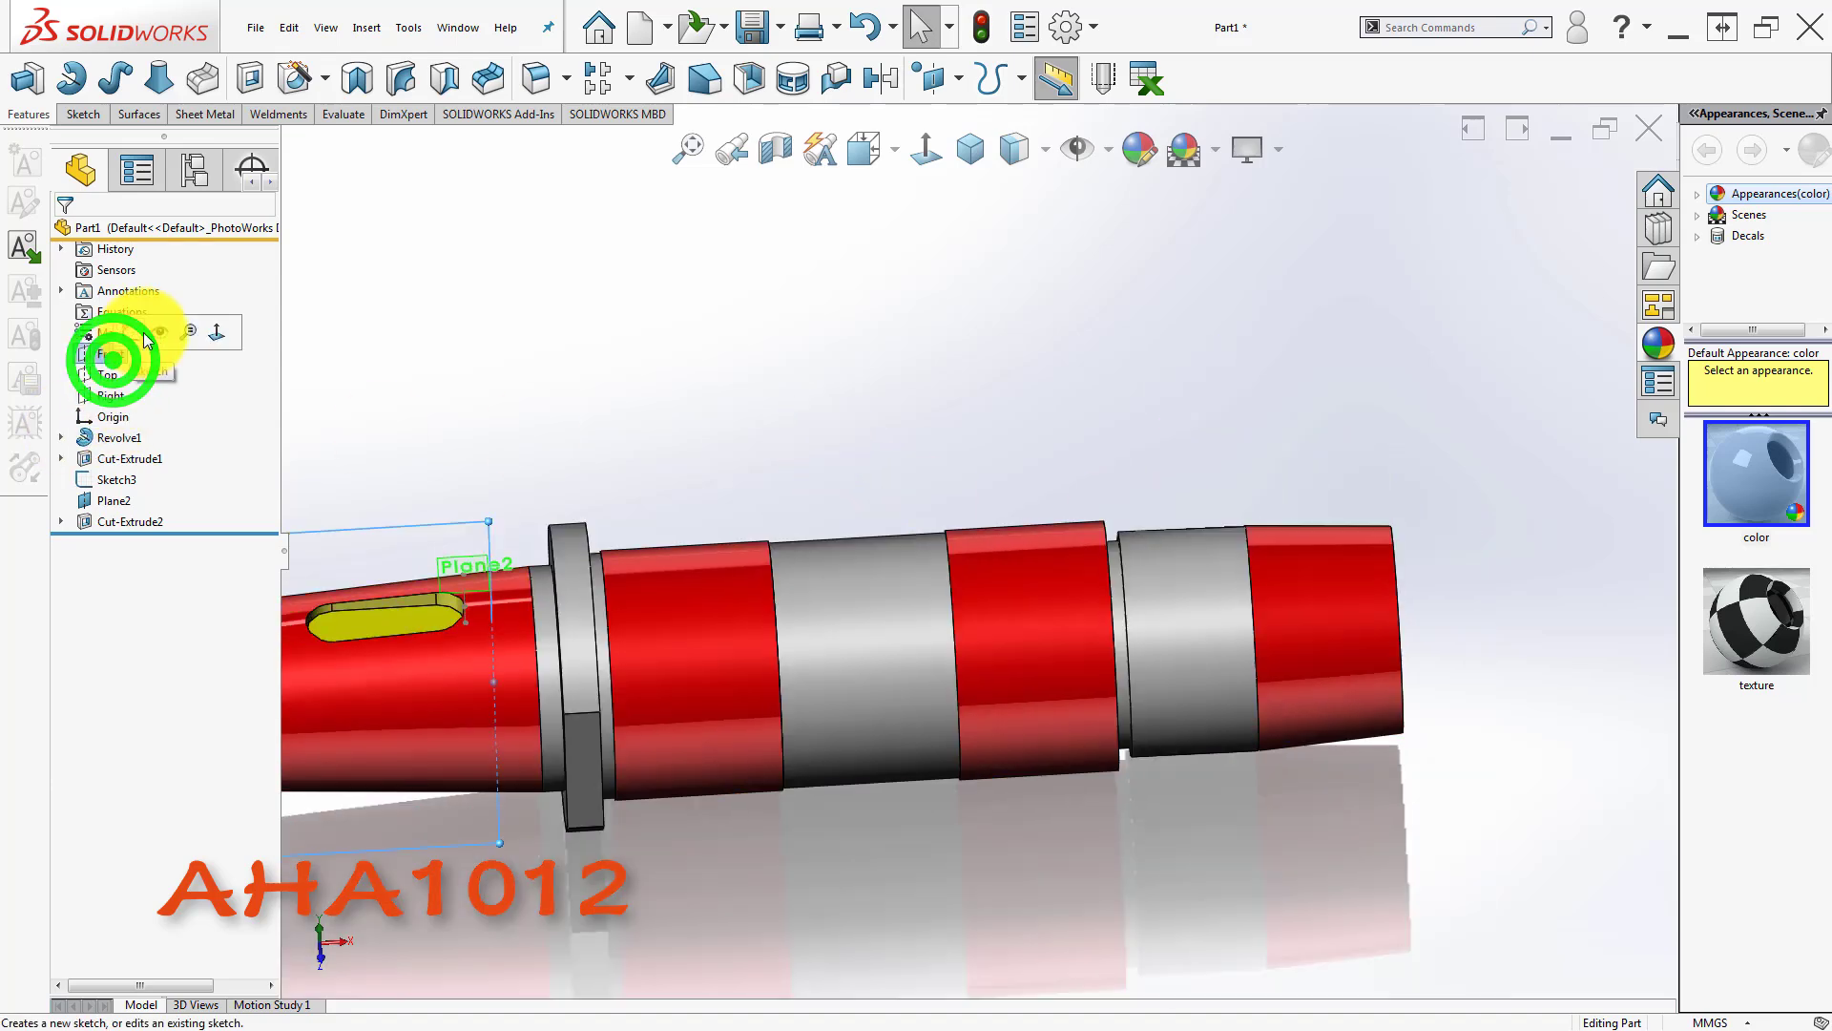
pyautogui.click(126, 331)
pyautogui.click(701, 390)
pyautogui.click(930, 152)
pyautogui.click(1421, 407)
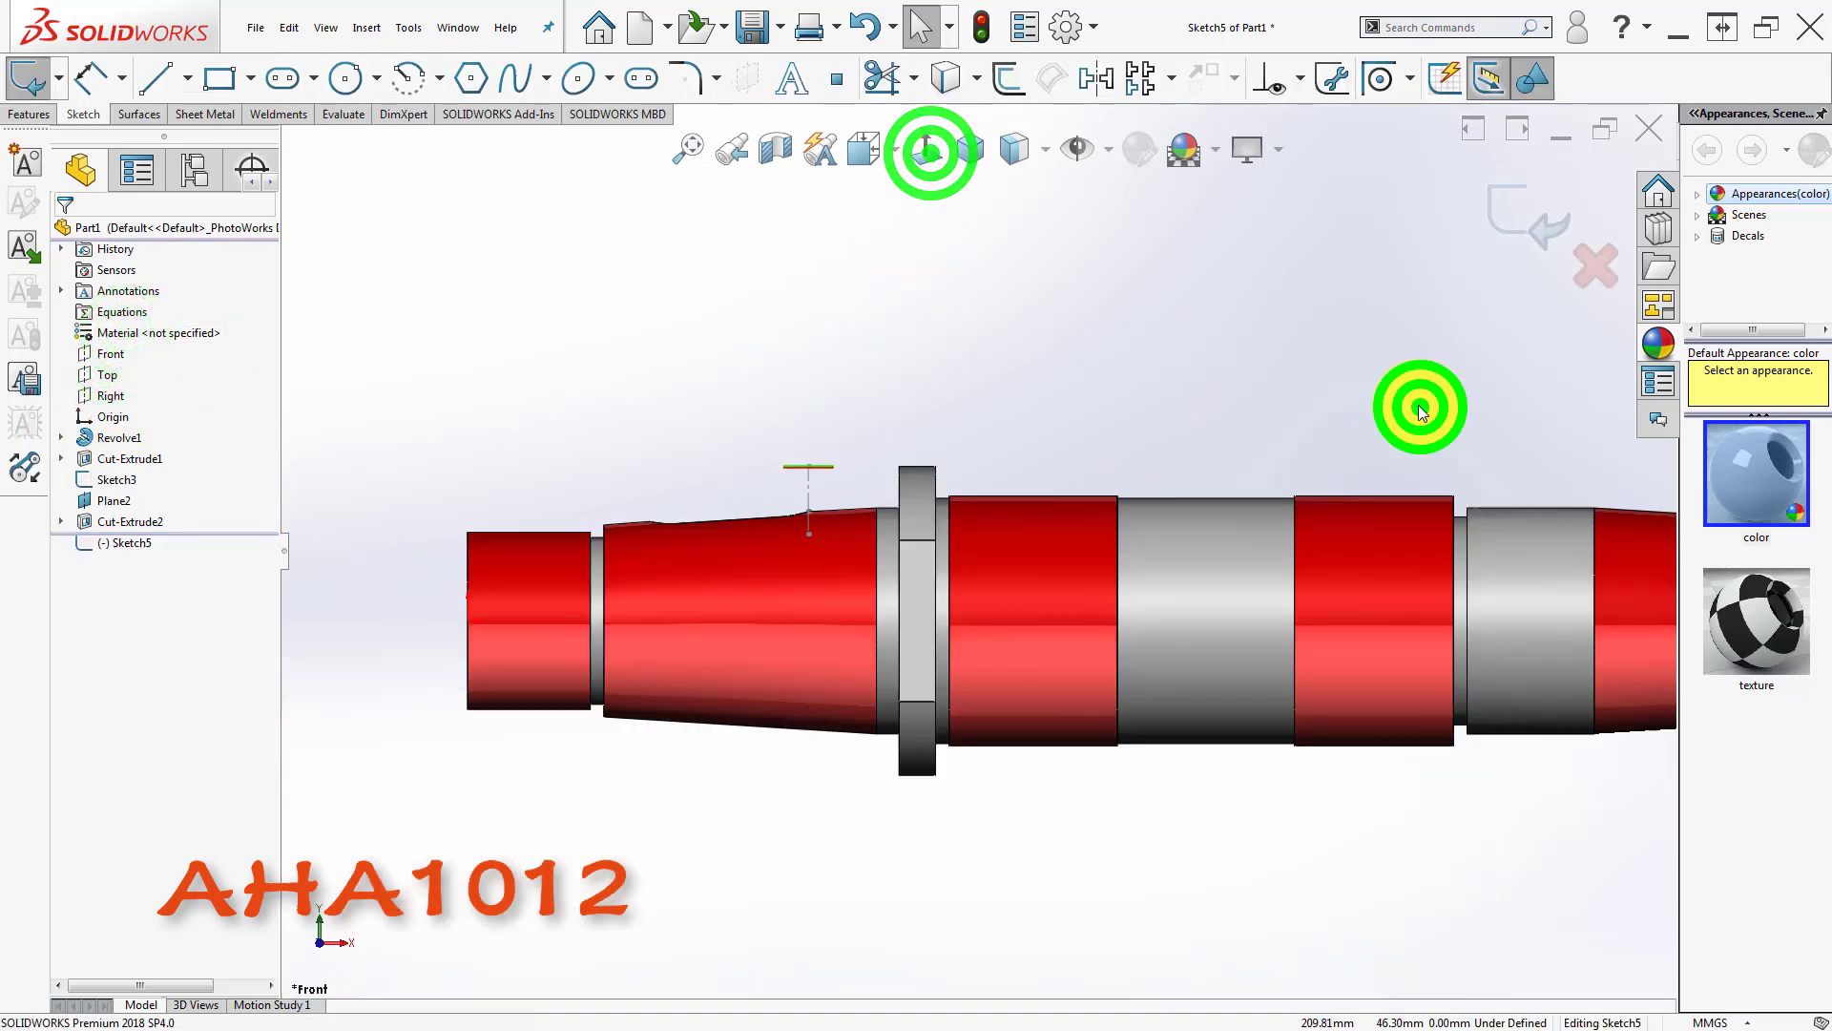
# - Sketch two vertical centerlines from one point on the short taper's upper edge, about 7.1 mm down and about 7.8 mm up
pyautogui.scroll(2, 1489, 514)
pyautogui.scroll(-6, 913, 582)
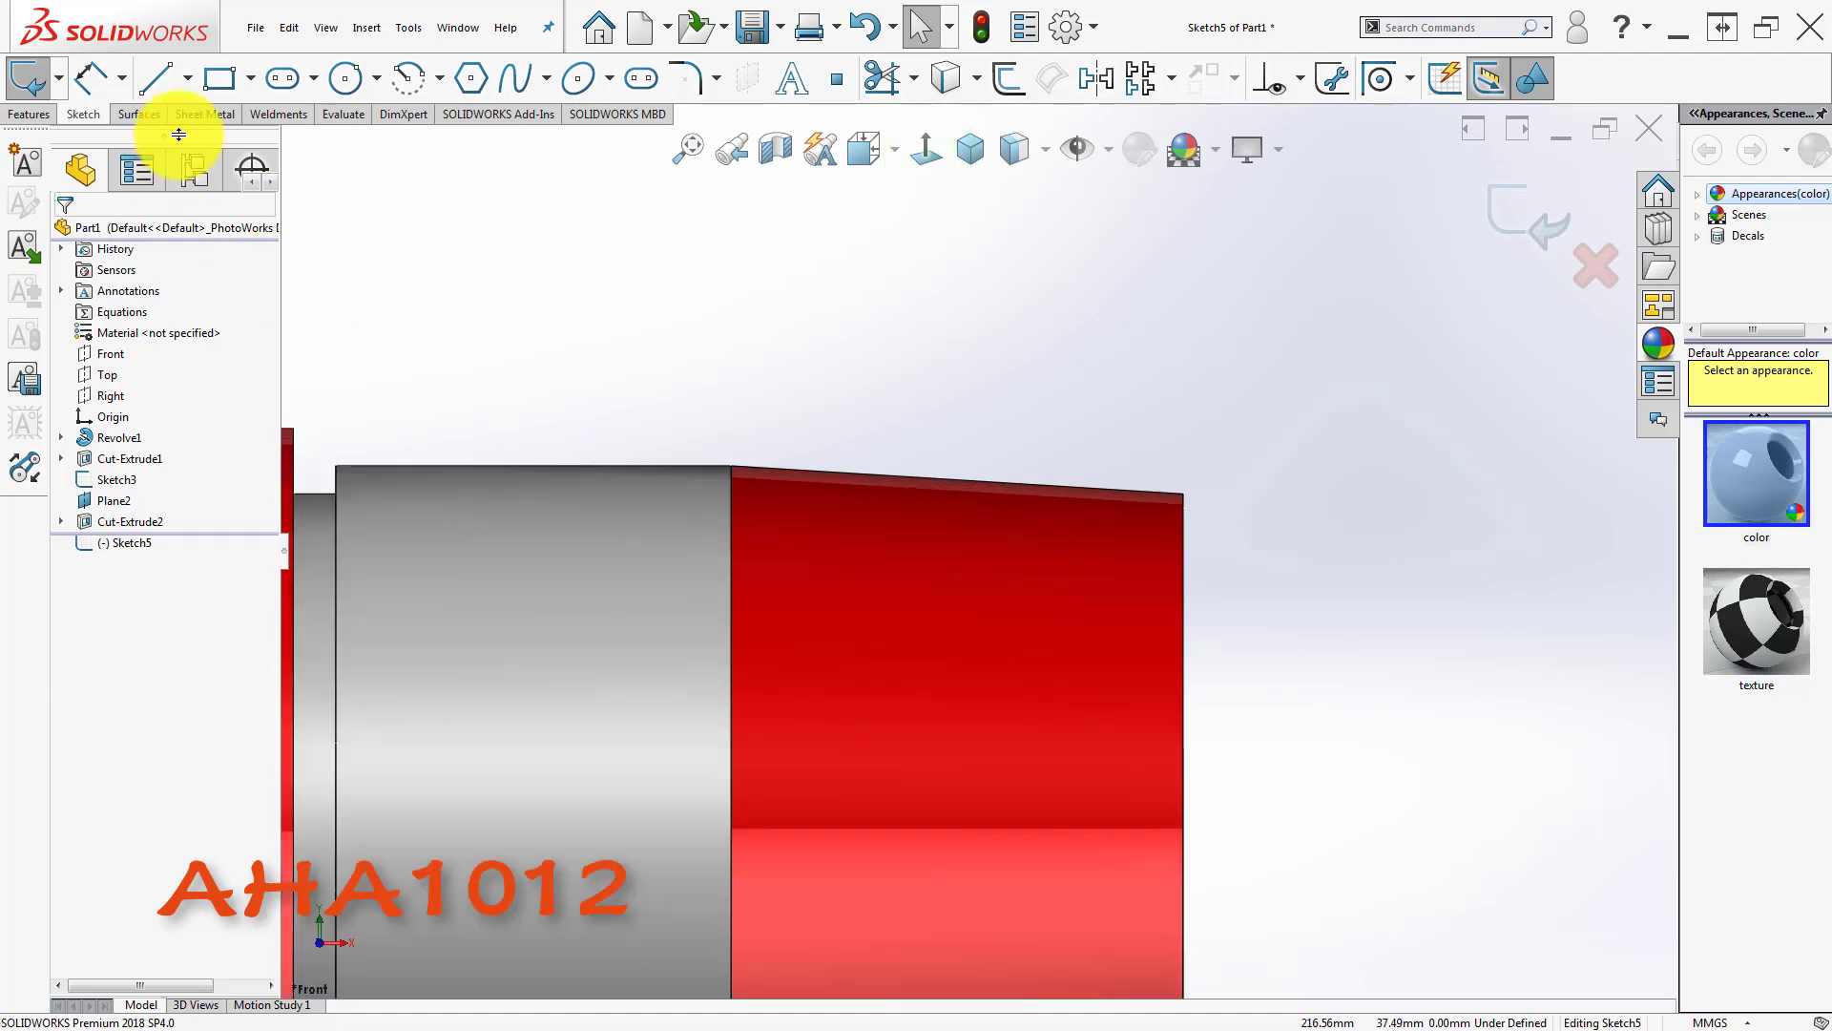
pyautogui.click(194, 111)
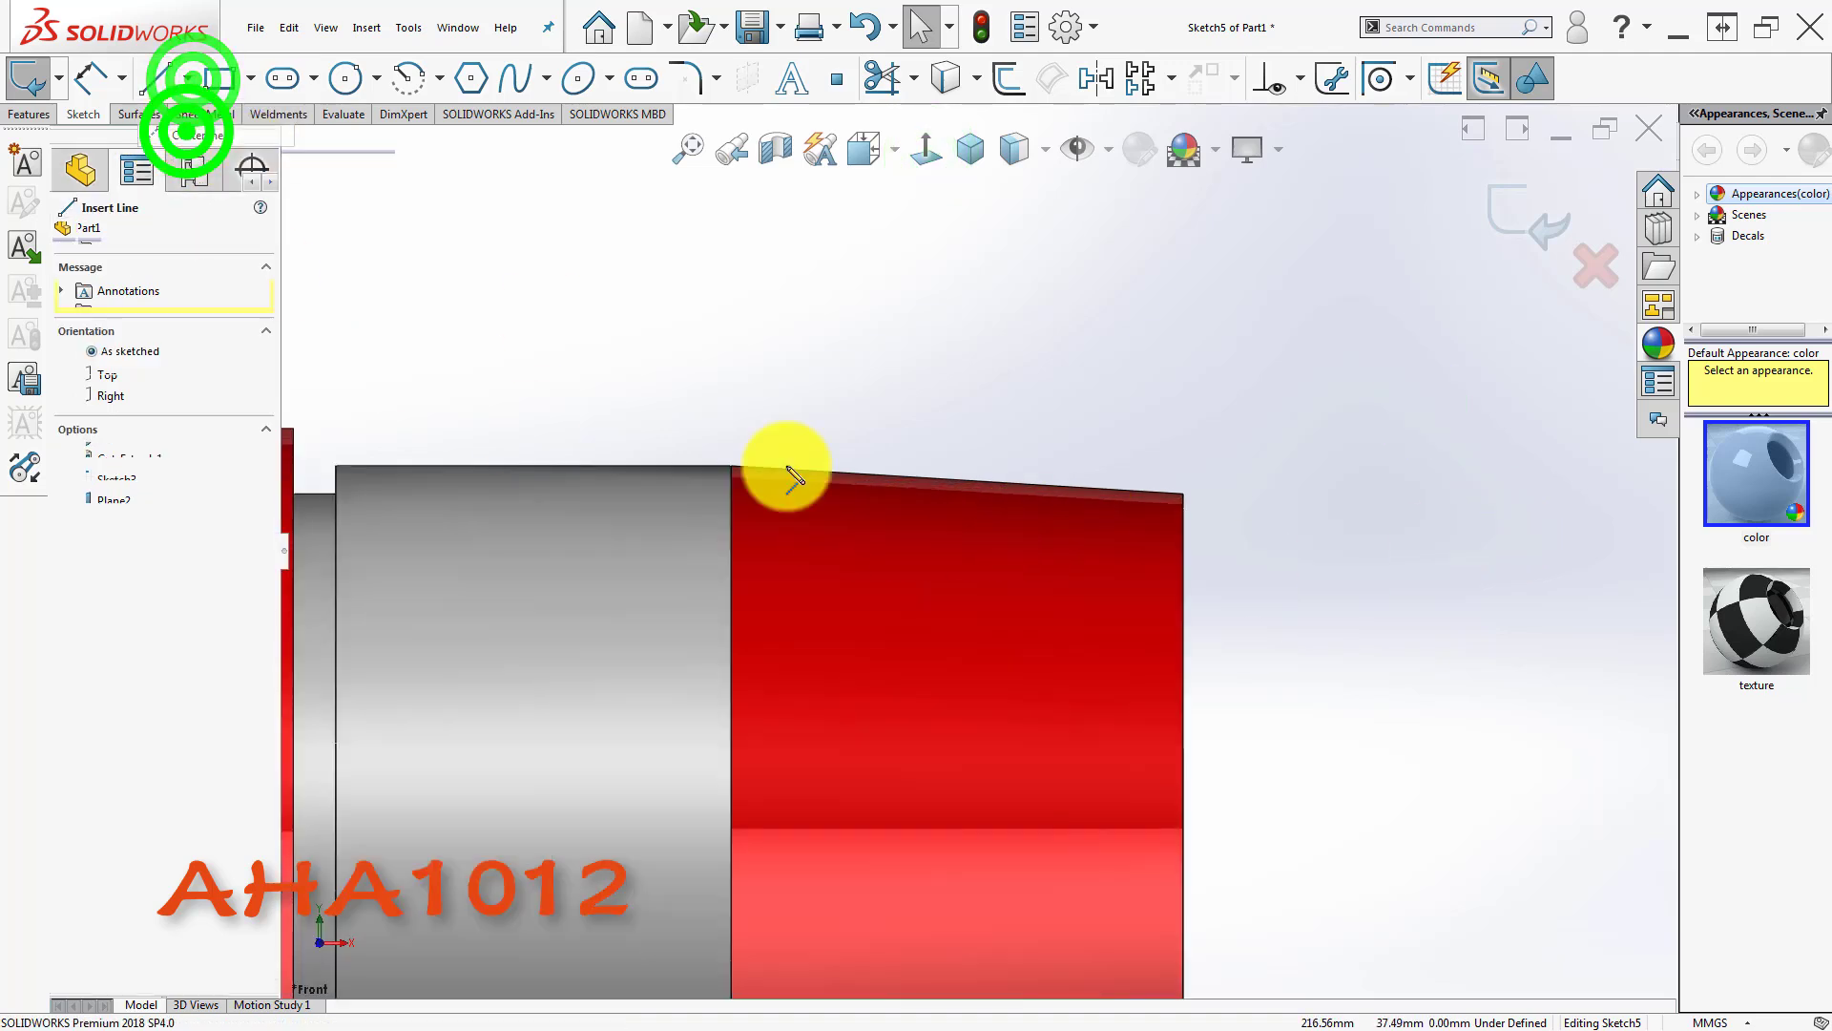
pyautogui.click(871, 473)
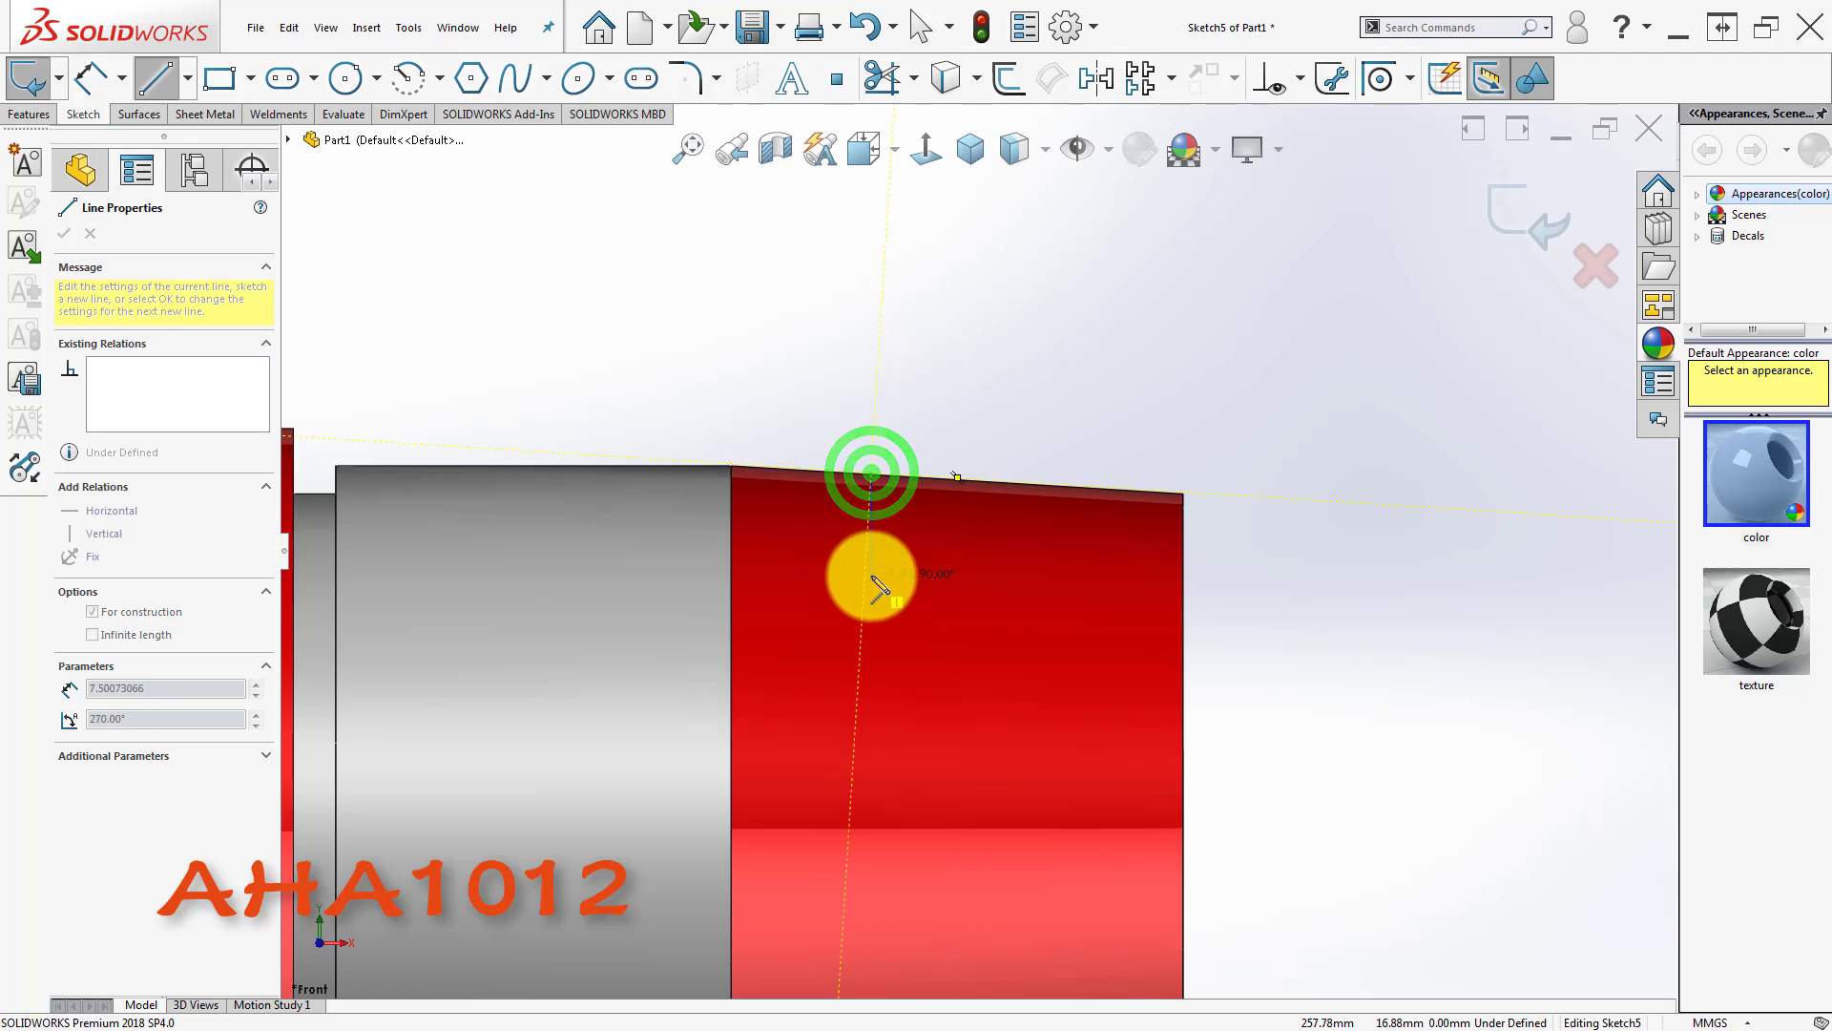
pyautogui.click(871, 570)
pyautogui.click(837, 573)
pyautogui.click(871, 473)
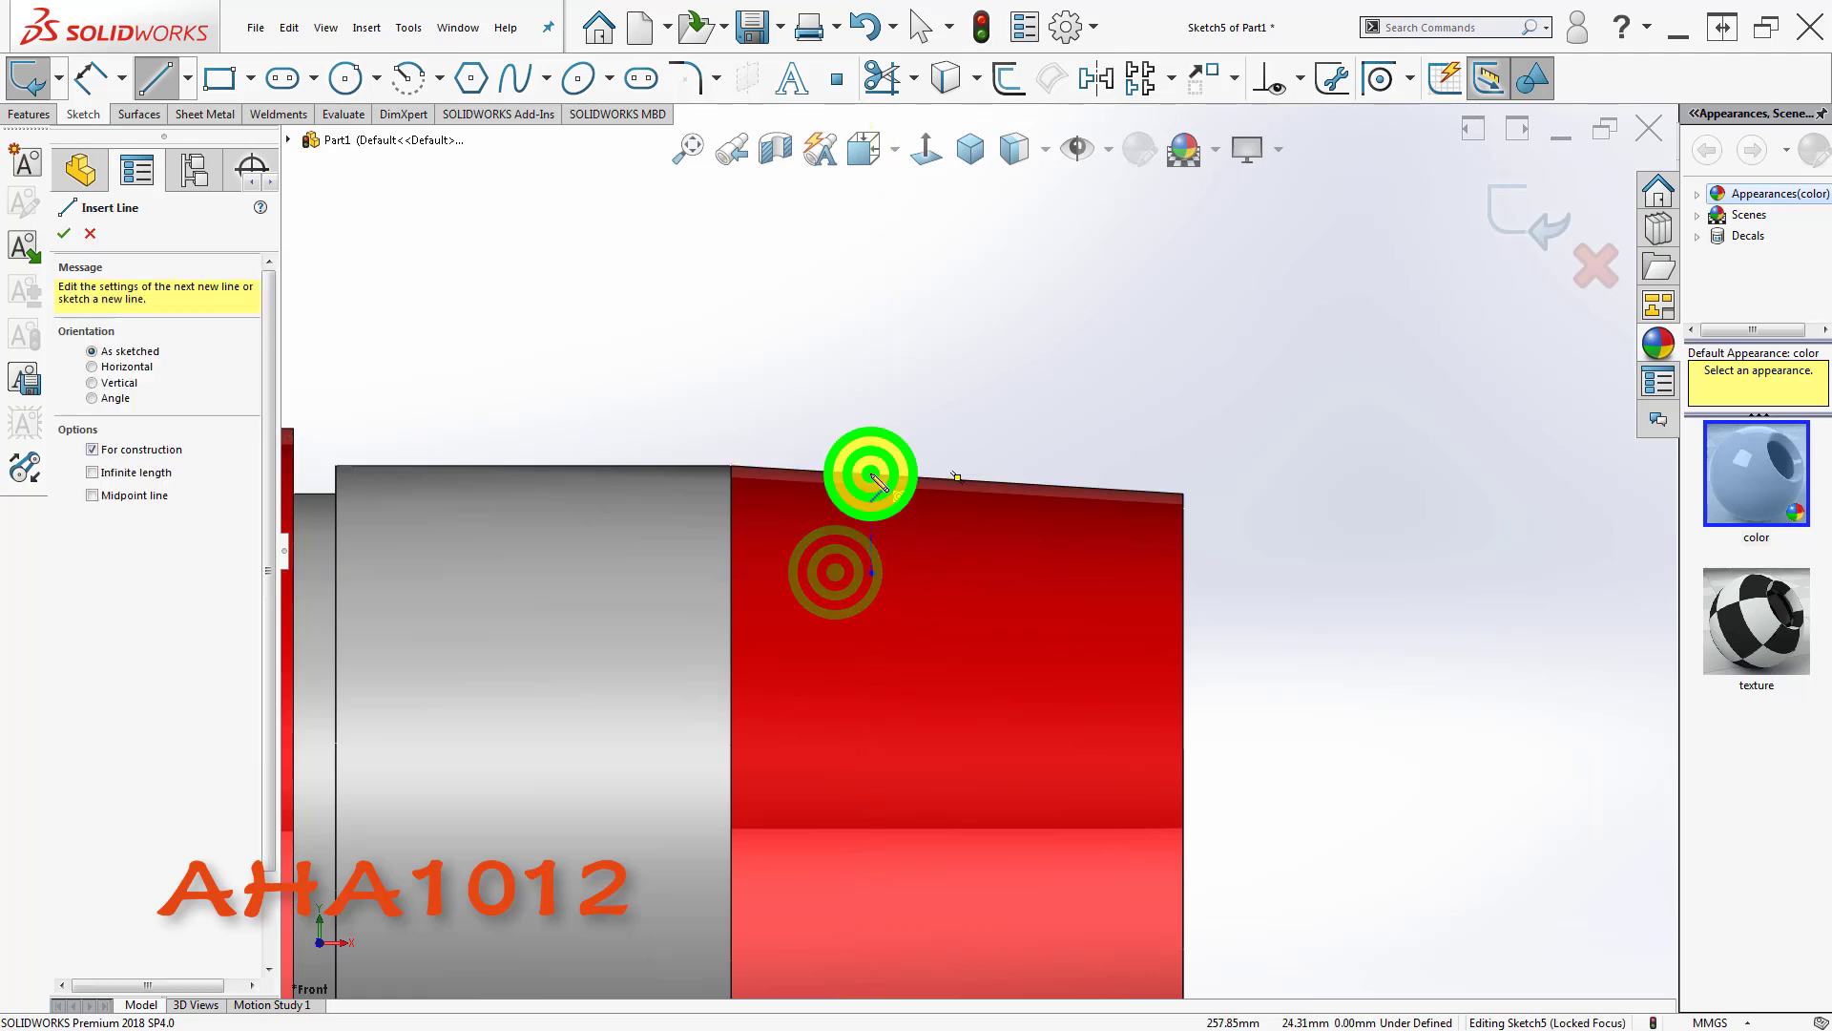
pyautogui.moveTo(865, 385)
pyautogui.mouseDown()
pyautogui.moveTo(879, 372)
pyautogui.moveTo(862, 371)
pyautogui.mouseUp()
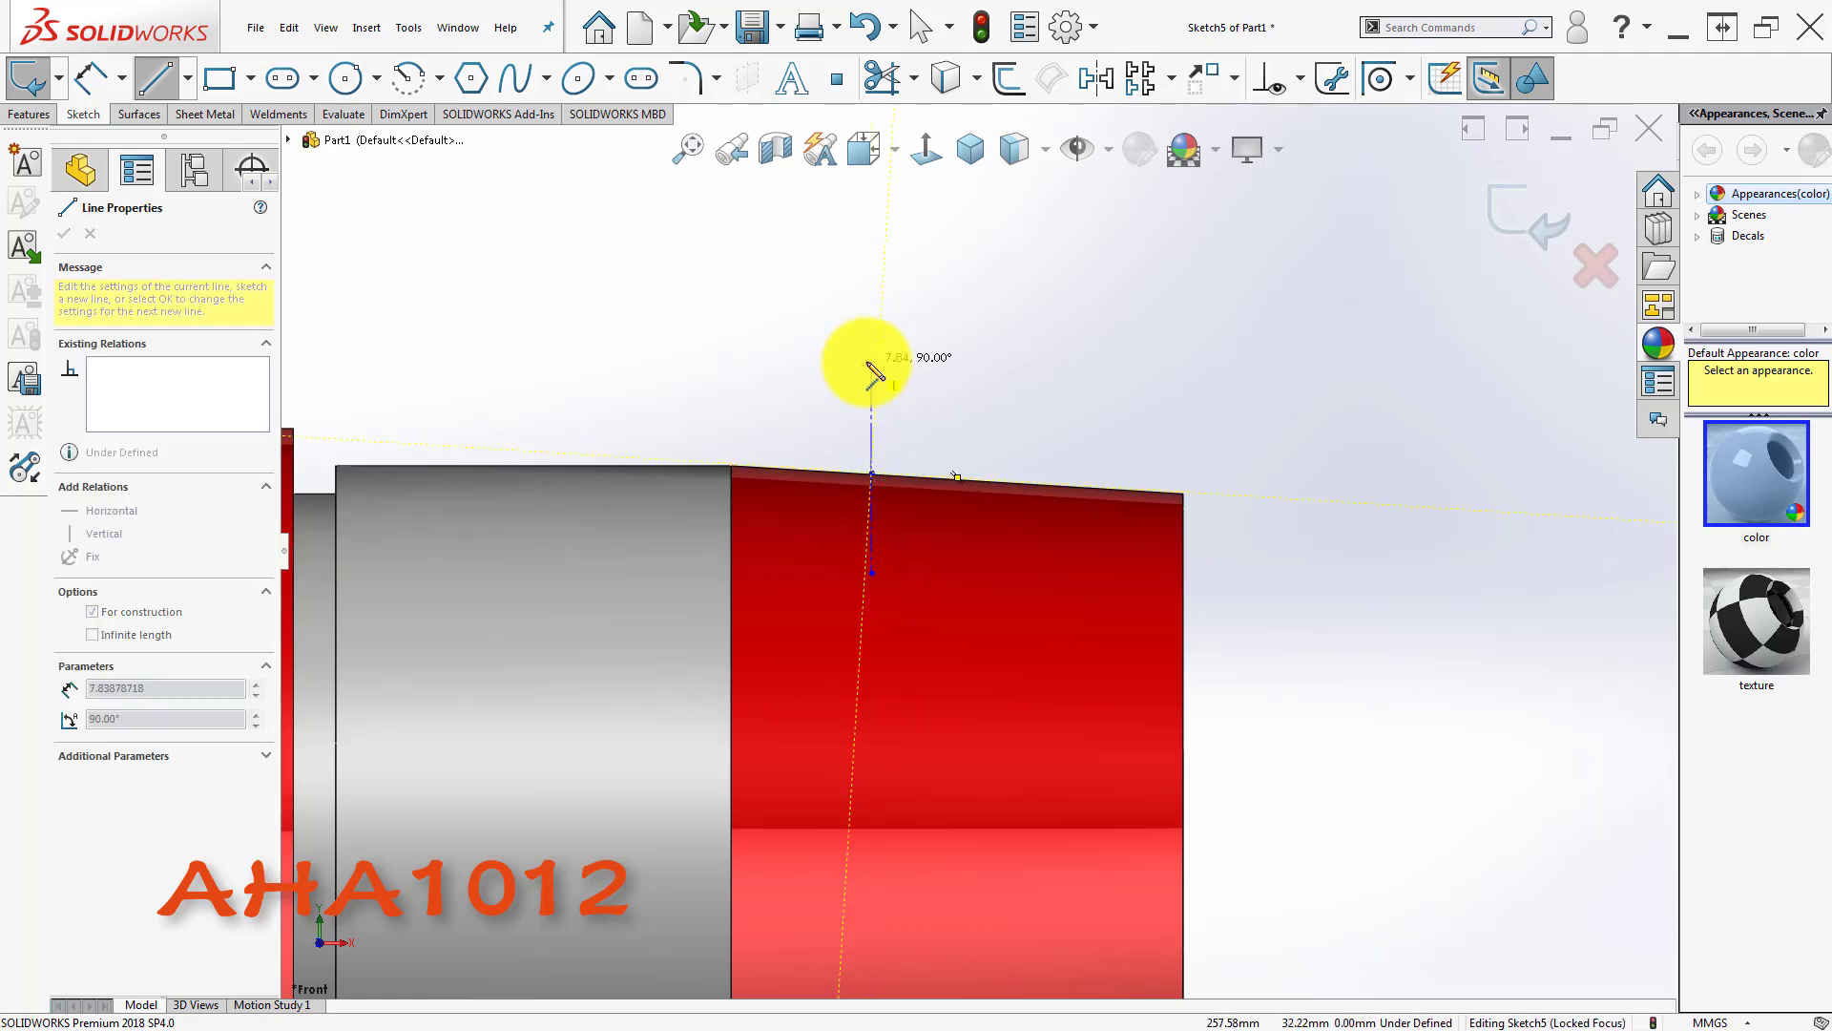
pyautogui.click(868, 363)
pyautogui.doubleClick(752, 380)
pyautogui.scroll(-2, 873, 468)
pyautogui.press('Escape')
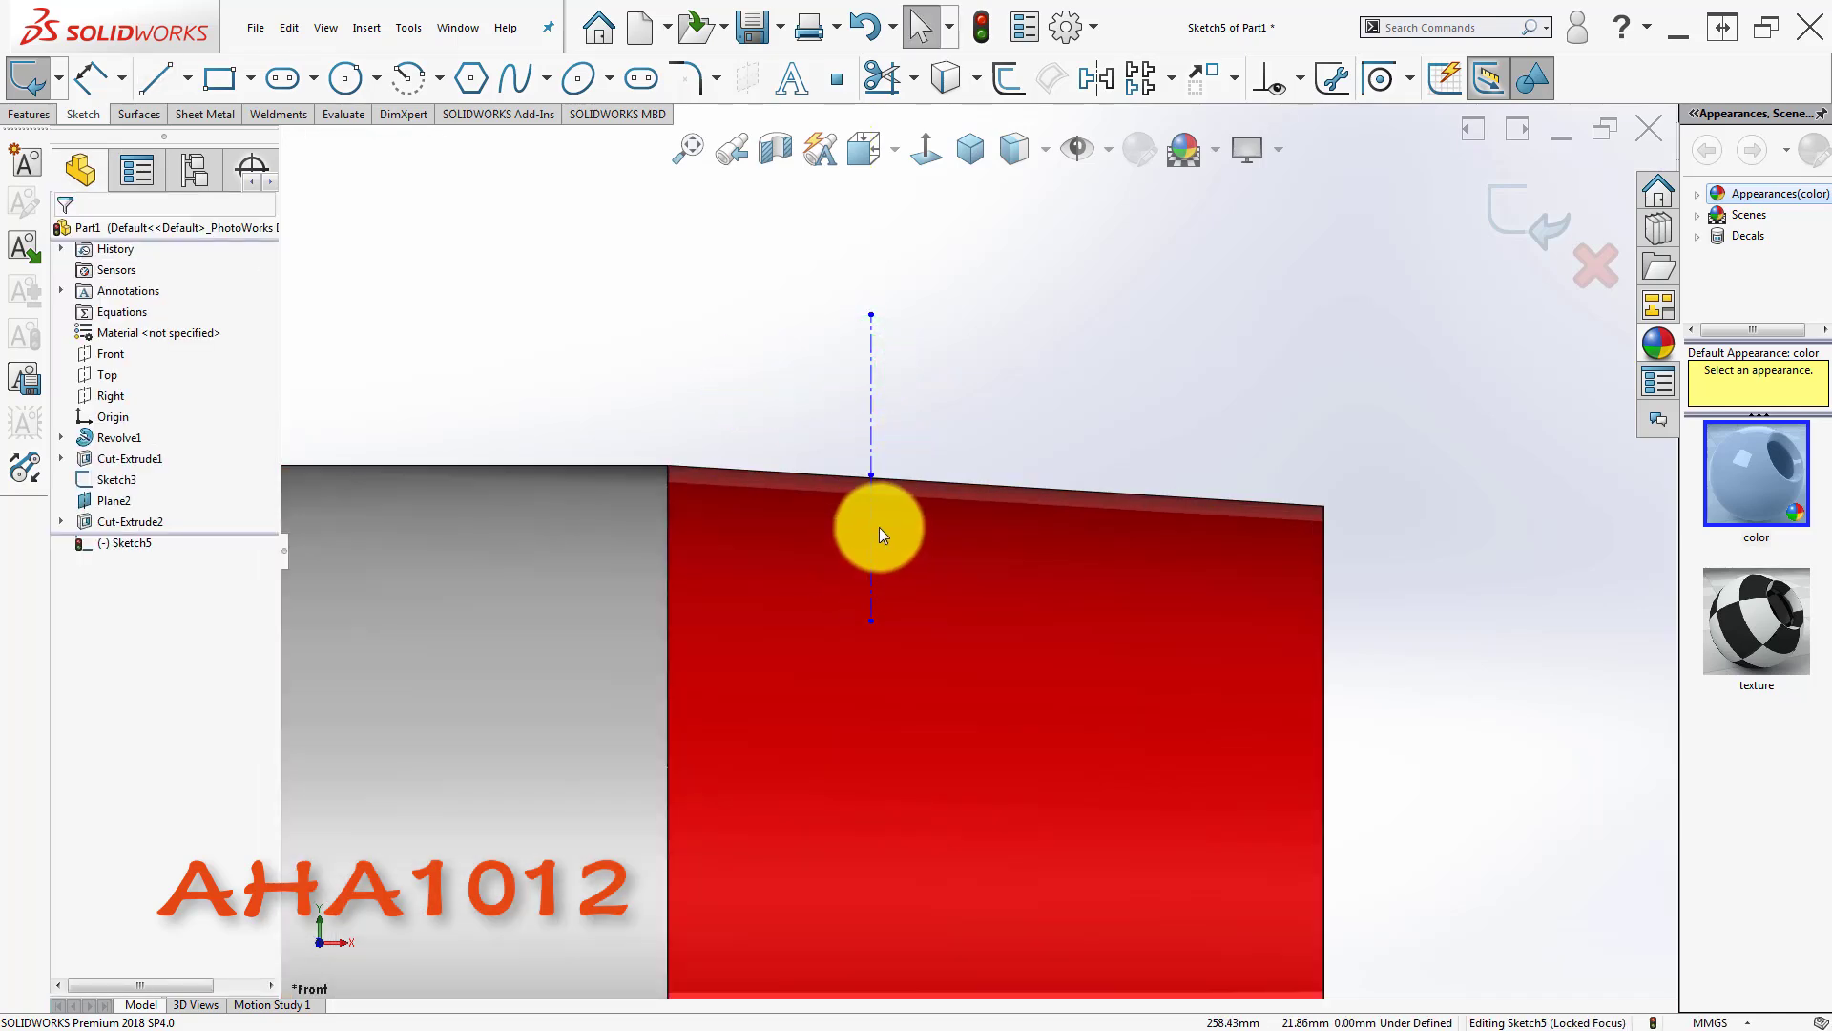
# - Dimension the upper centerline's length as 10 mm
pyautogui.click(875, 528)
pyautogui.click(952, 363)
pyautogui.press('d')
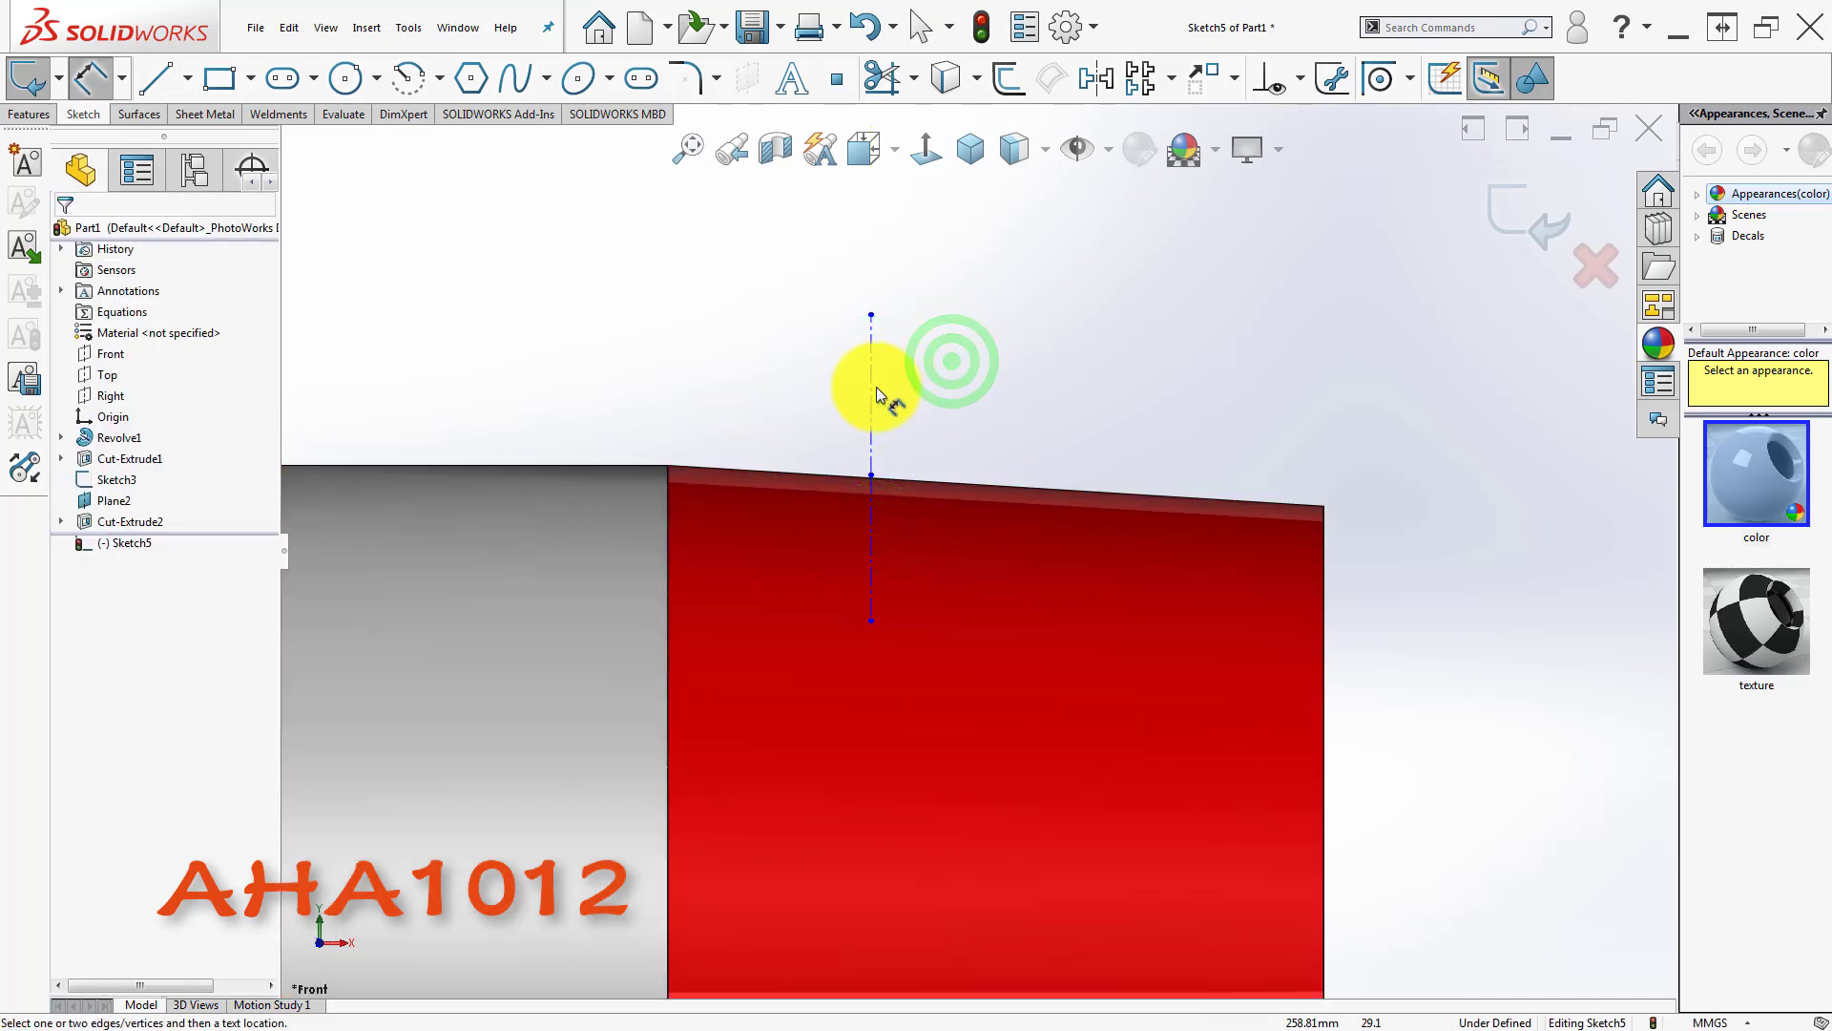
pyautogui.click(869, 375)
pyautogui.click(941, 369)
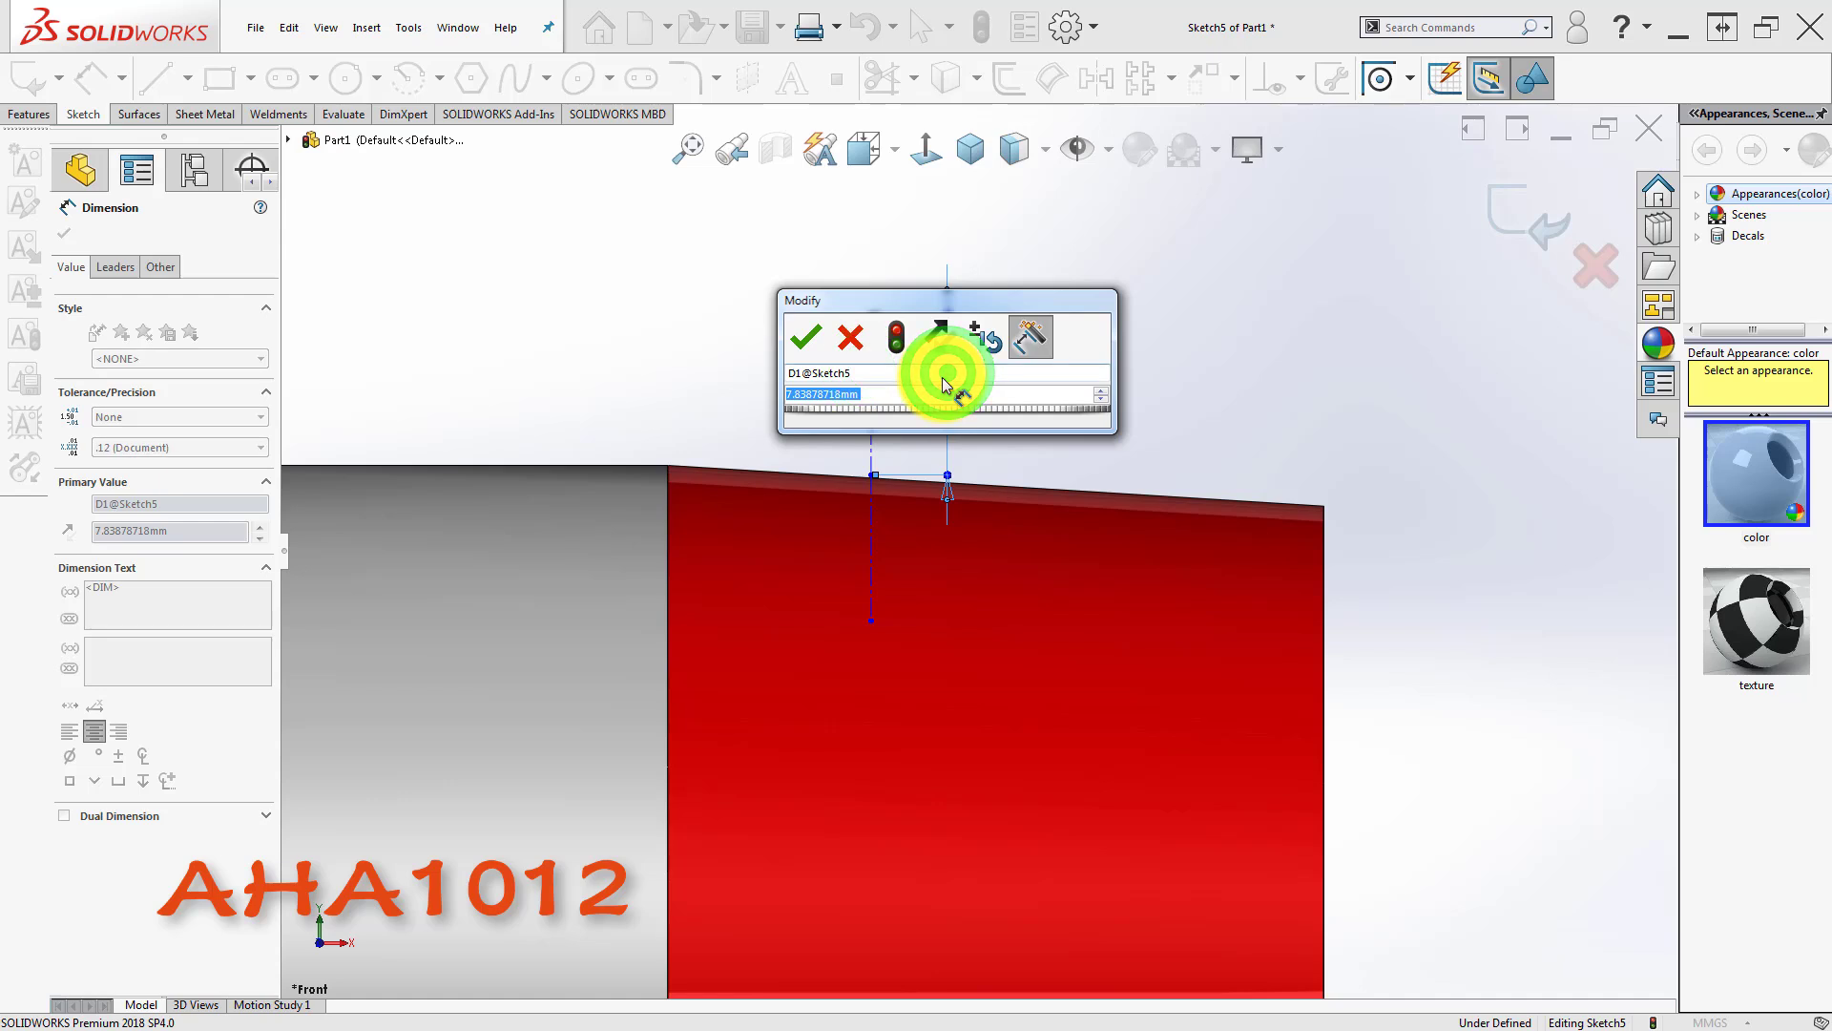
pyautogui.write('10')
pyautogui.press('Return')
pyautogui.click(1020, 374)
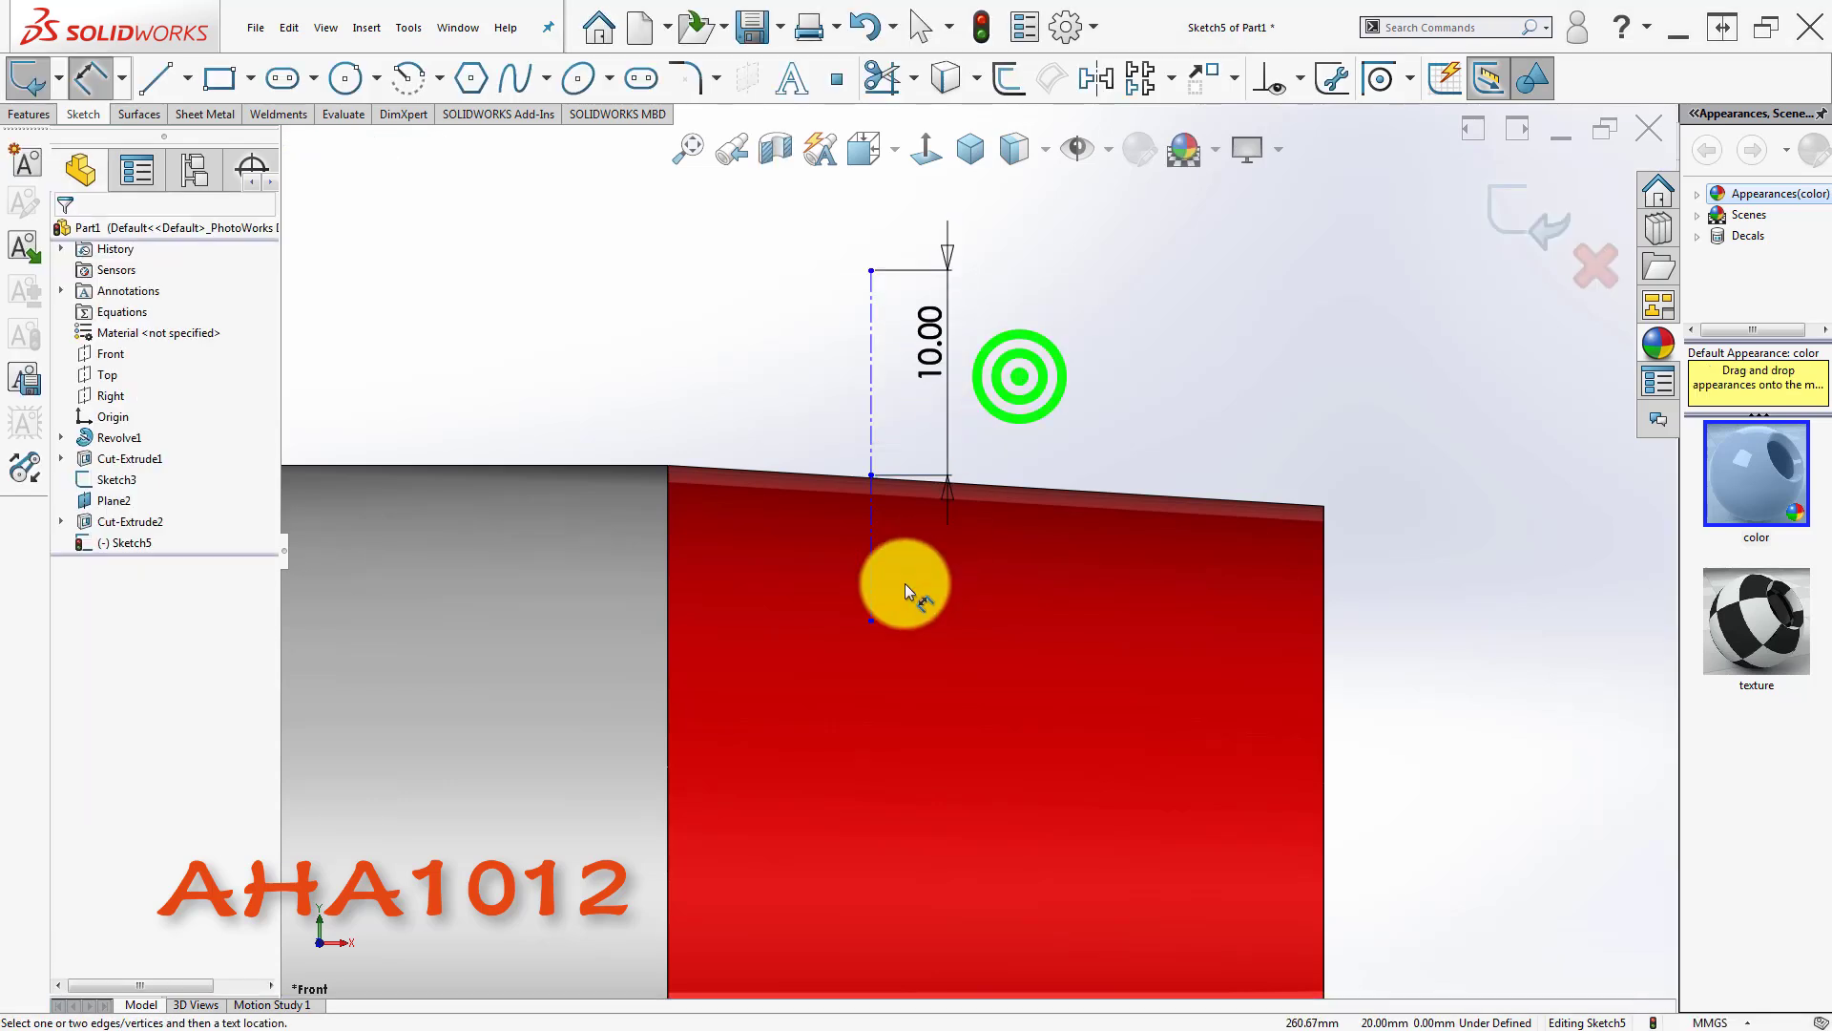
# - Dimension the length of the lower centerline inside the short taper as 5 mm
pyautogui.click(870, 557)
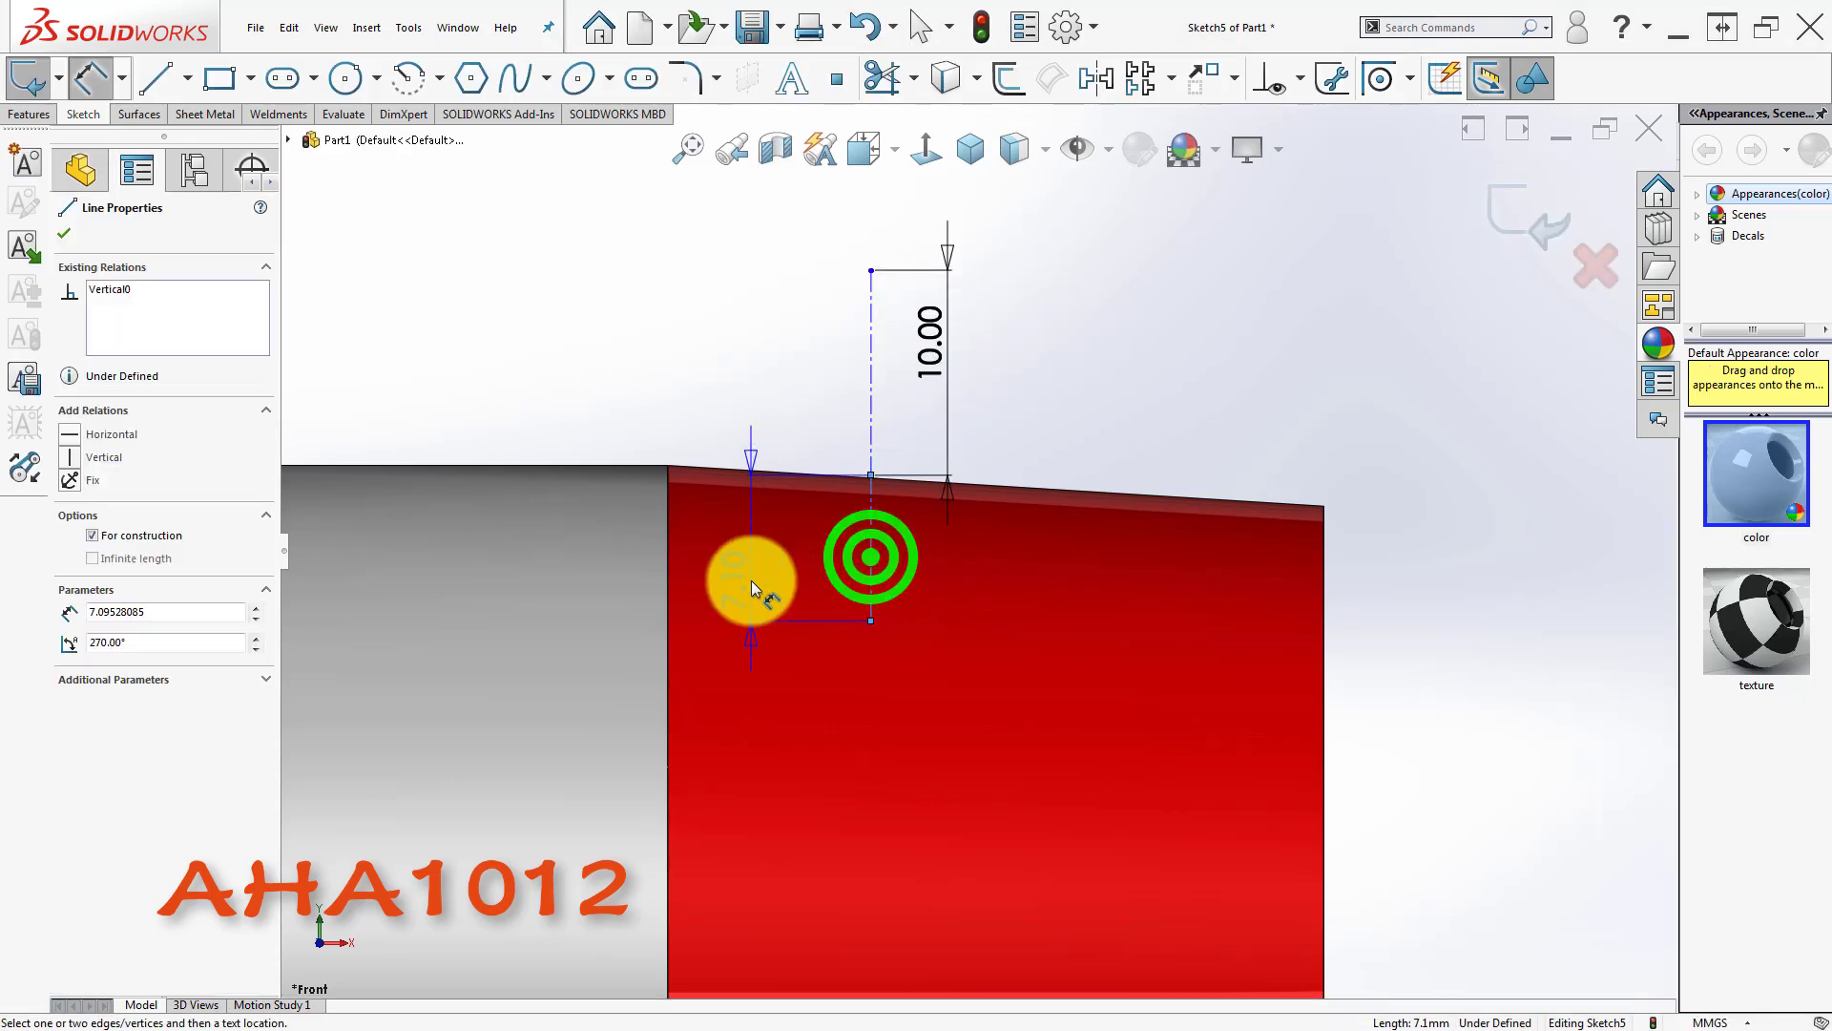
pyautogui.click(752, 581)
pyautogui.write('5.00mm')
pyautogui.press('Return')
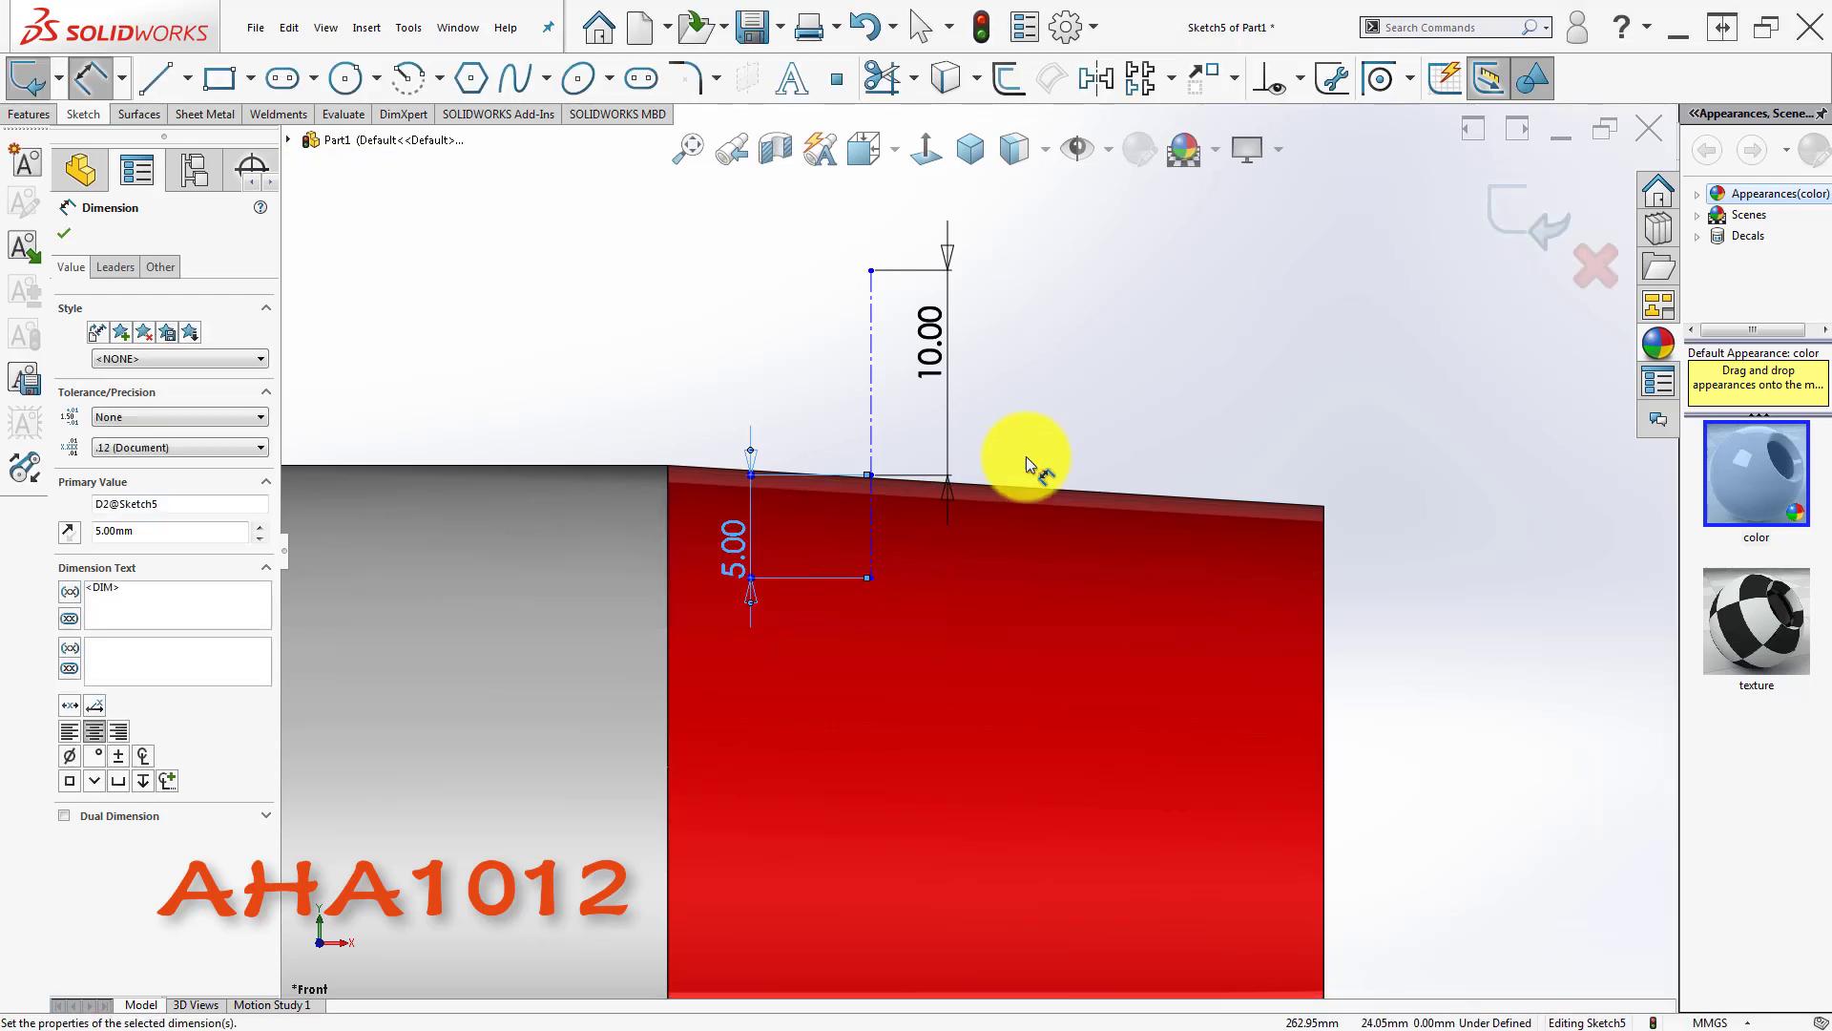
pyautogui.click(1145, 385)
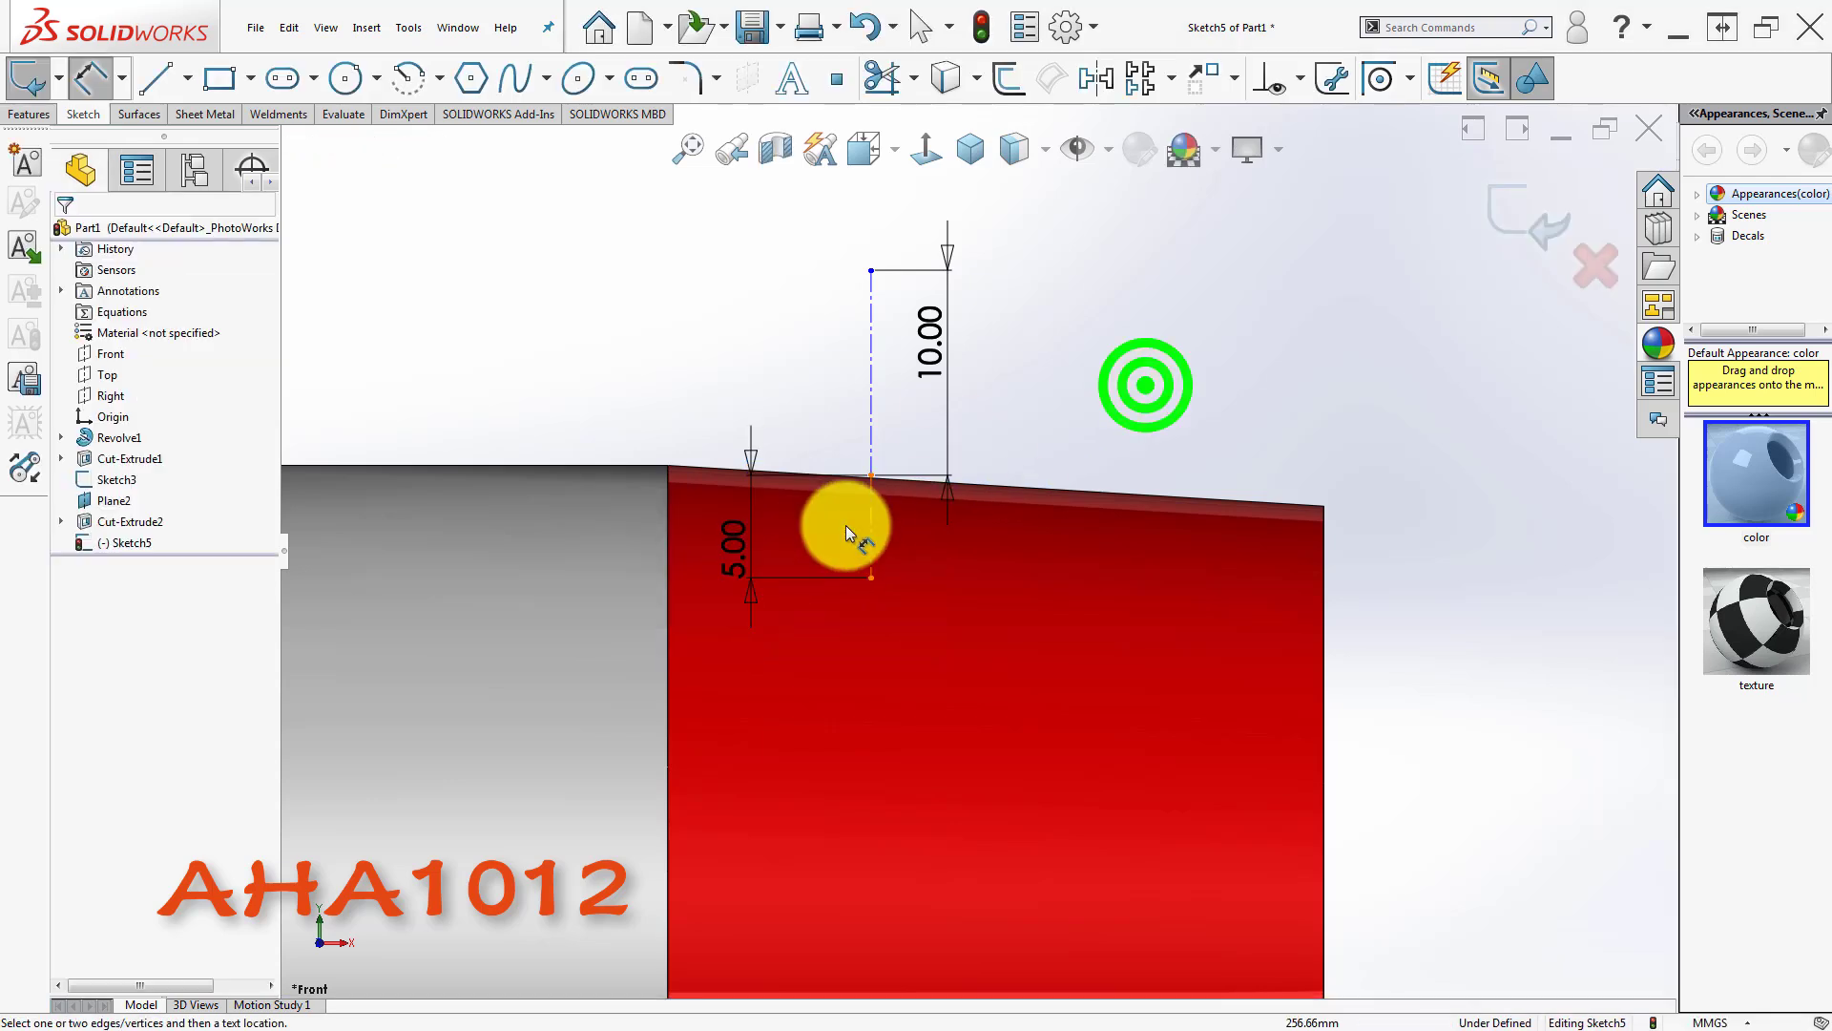
# - Dimension the centerlines 5 mm from the short taper's large-diameter edge and finish the sketch
pyautogui.click(670, 494)
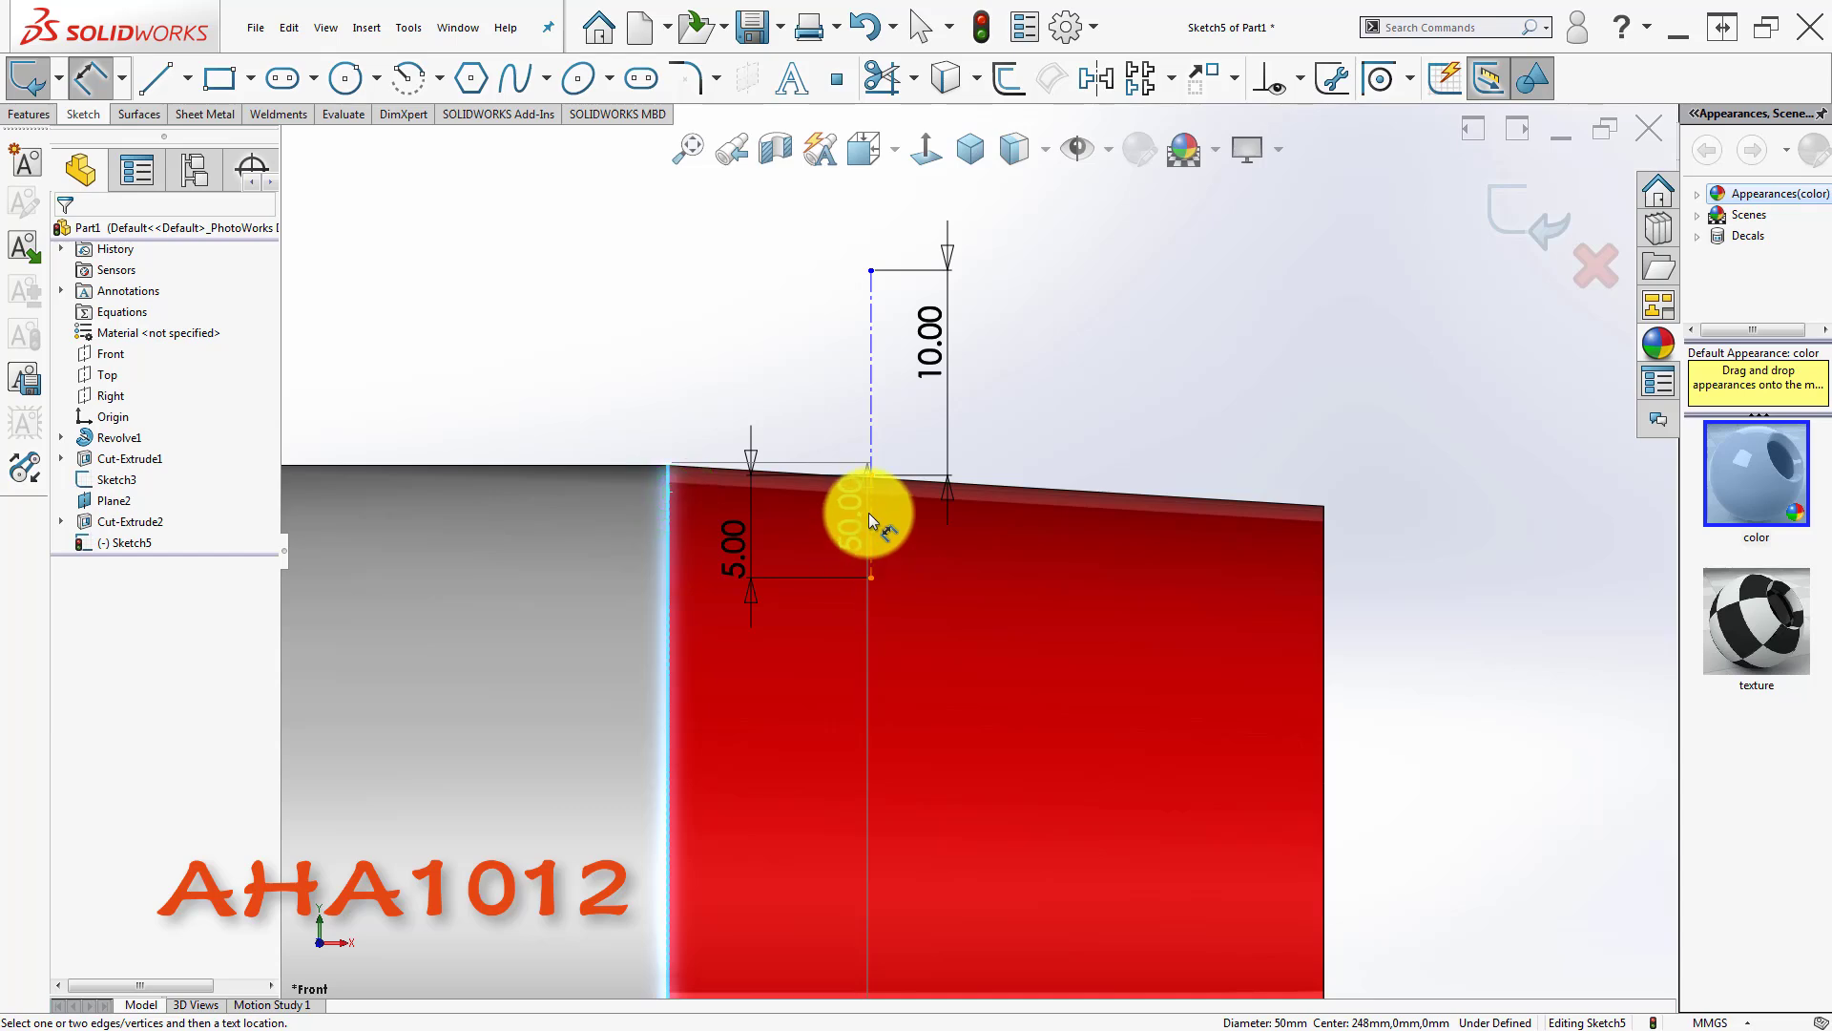
pyautogui.click(869, 513)
pyautogui.click(759, 302)
pyautogui.write('5.00mm')
pyautogui.press('Return')
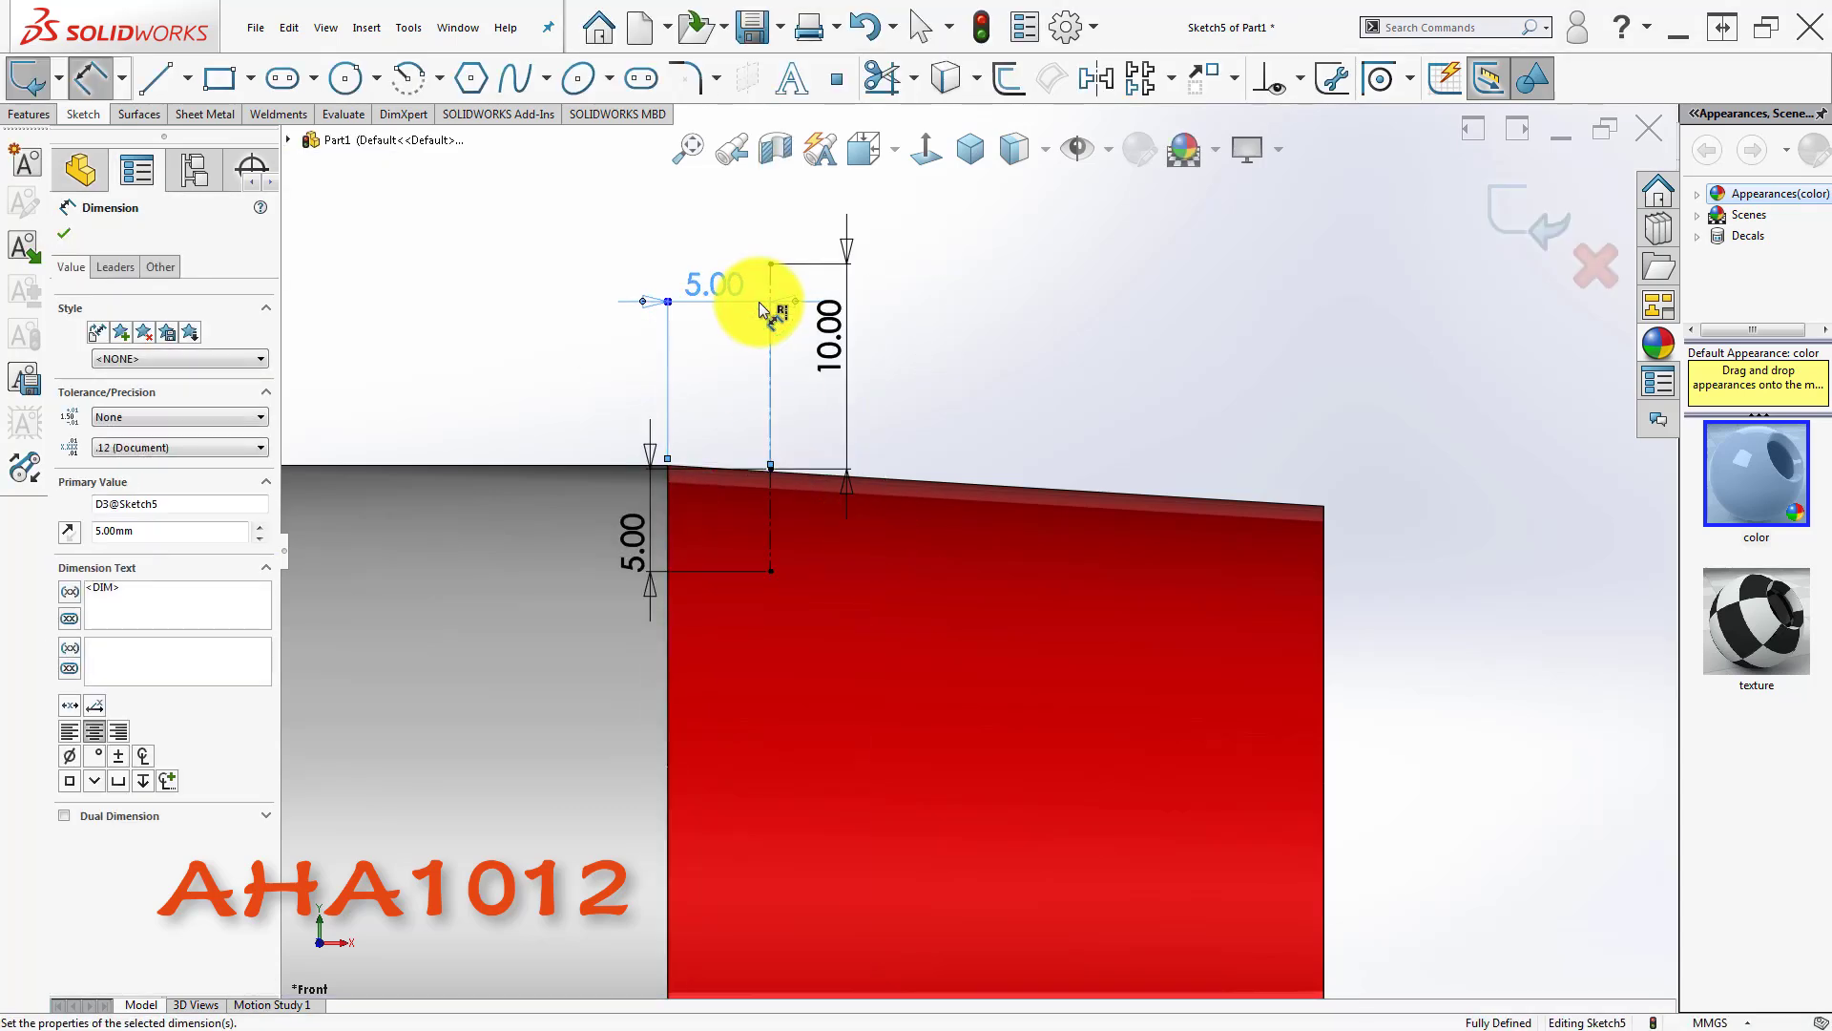
pyautogui.click(1153, 383)
pyautogui.scroll(3, 957, 374)
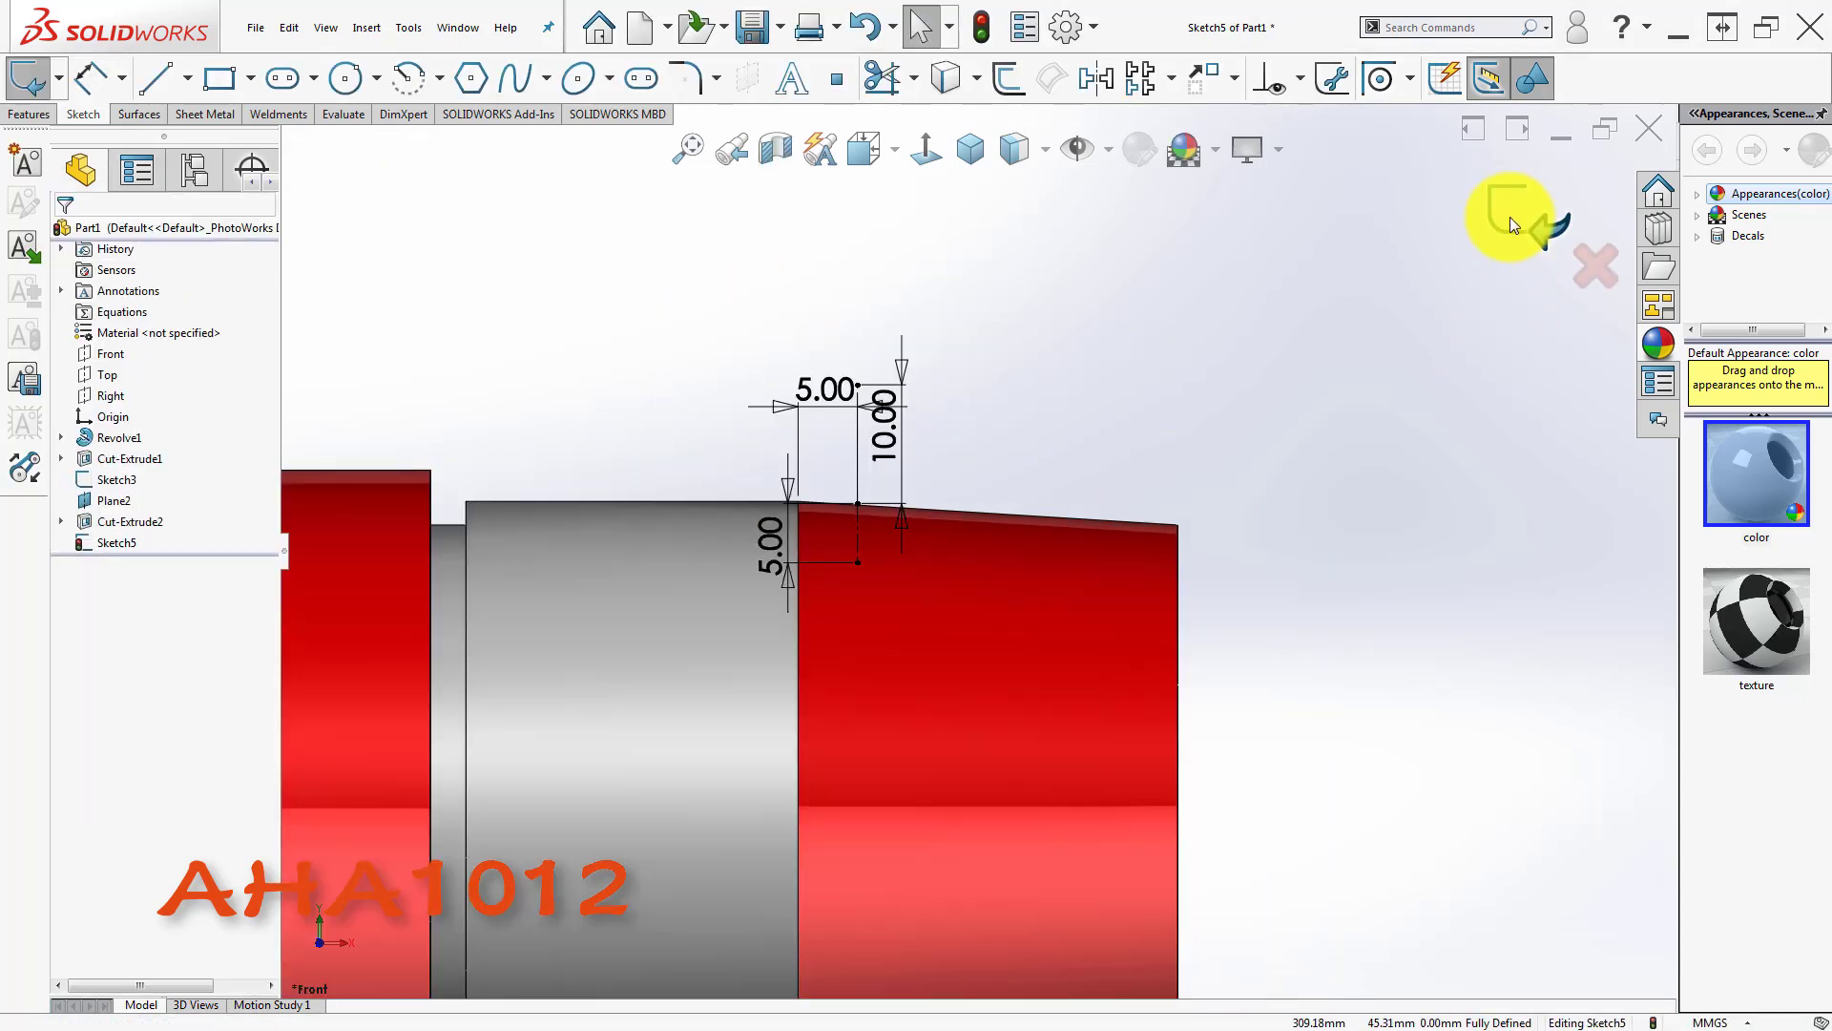
pyautogui.click(1513, 216)
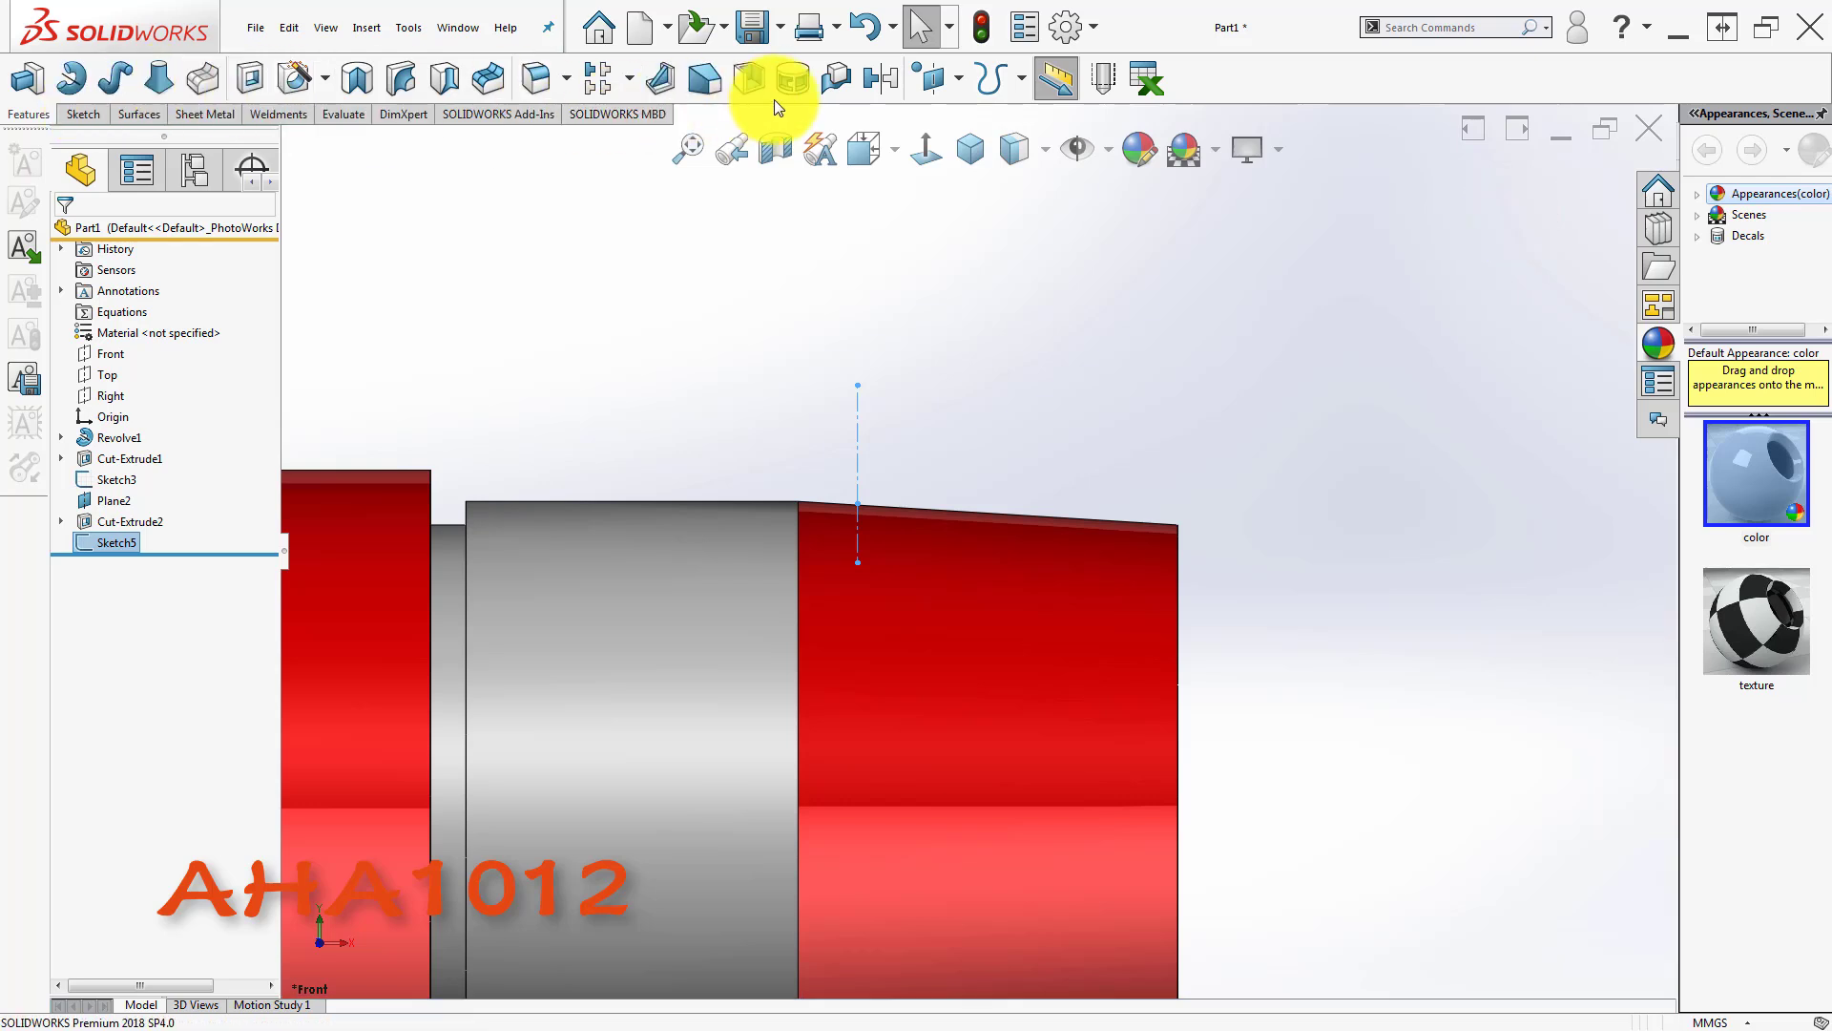
# - Create a reference plane perpendicular to the upper centerline and coincident with its top endpoint
pyautogui.click(920, 84)
pyautogui.click(950, 115)
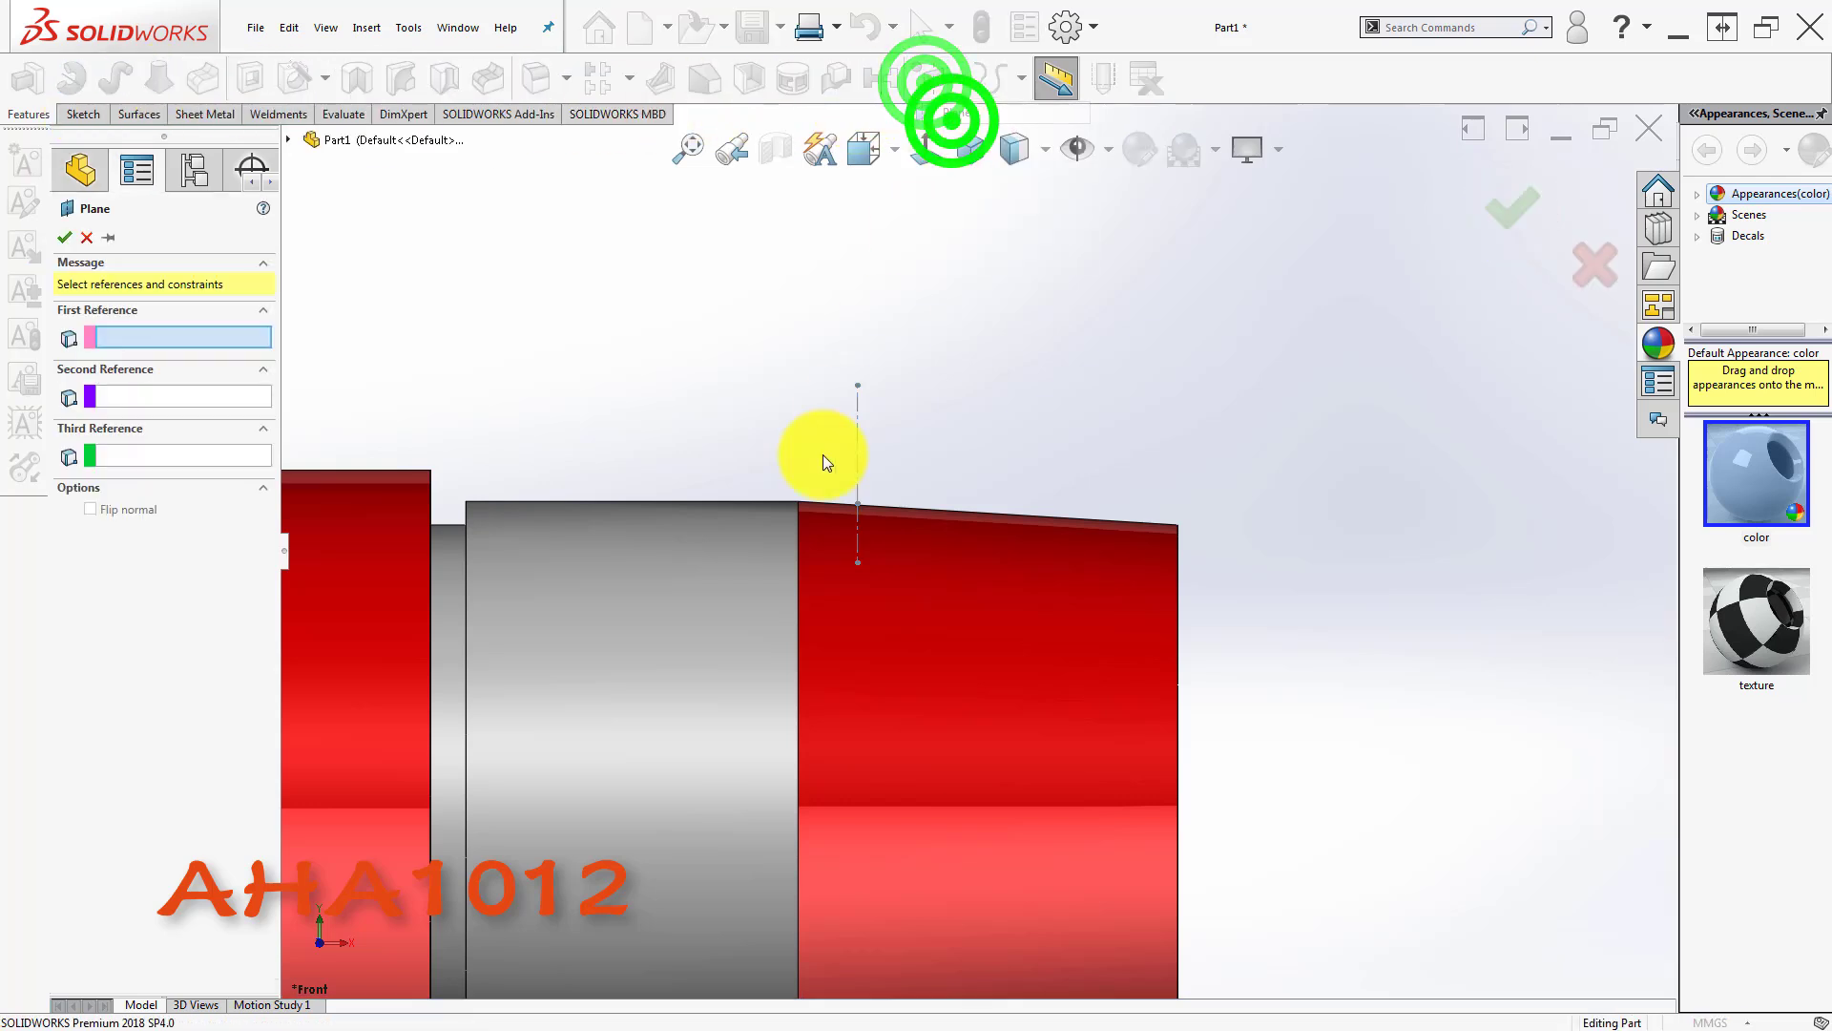
pyautogui.click(860, 411)
pyautogui.click(859, 386)
pyautogui.scroll(4, 893, 392)
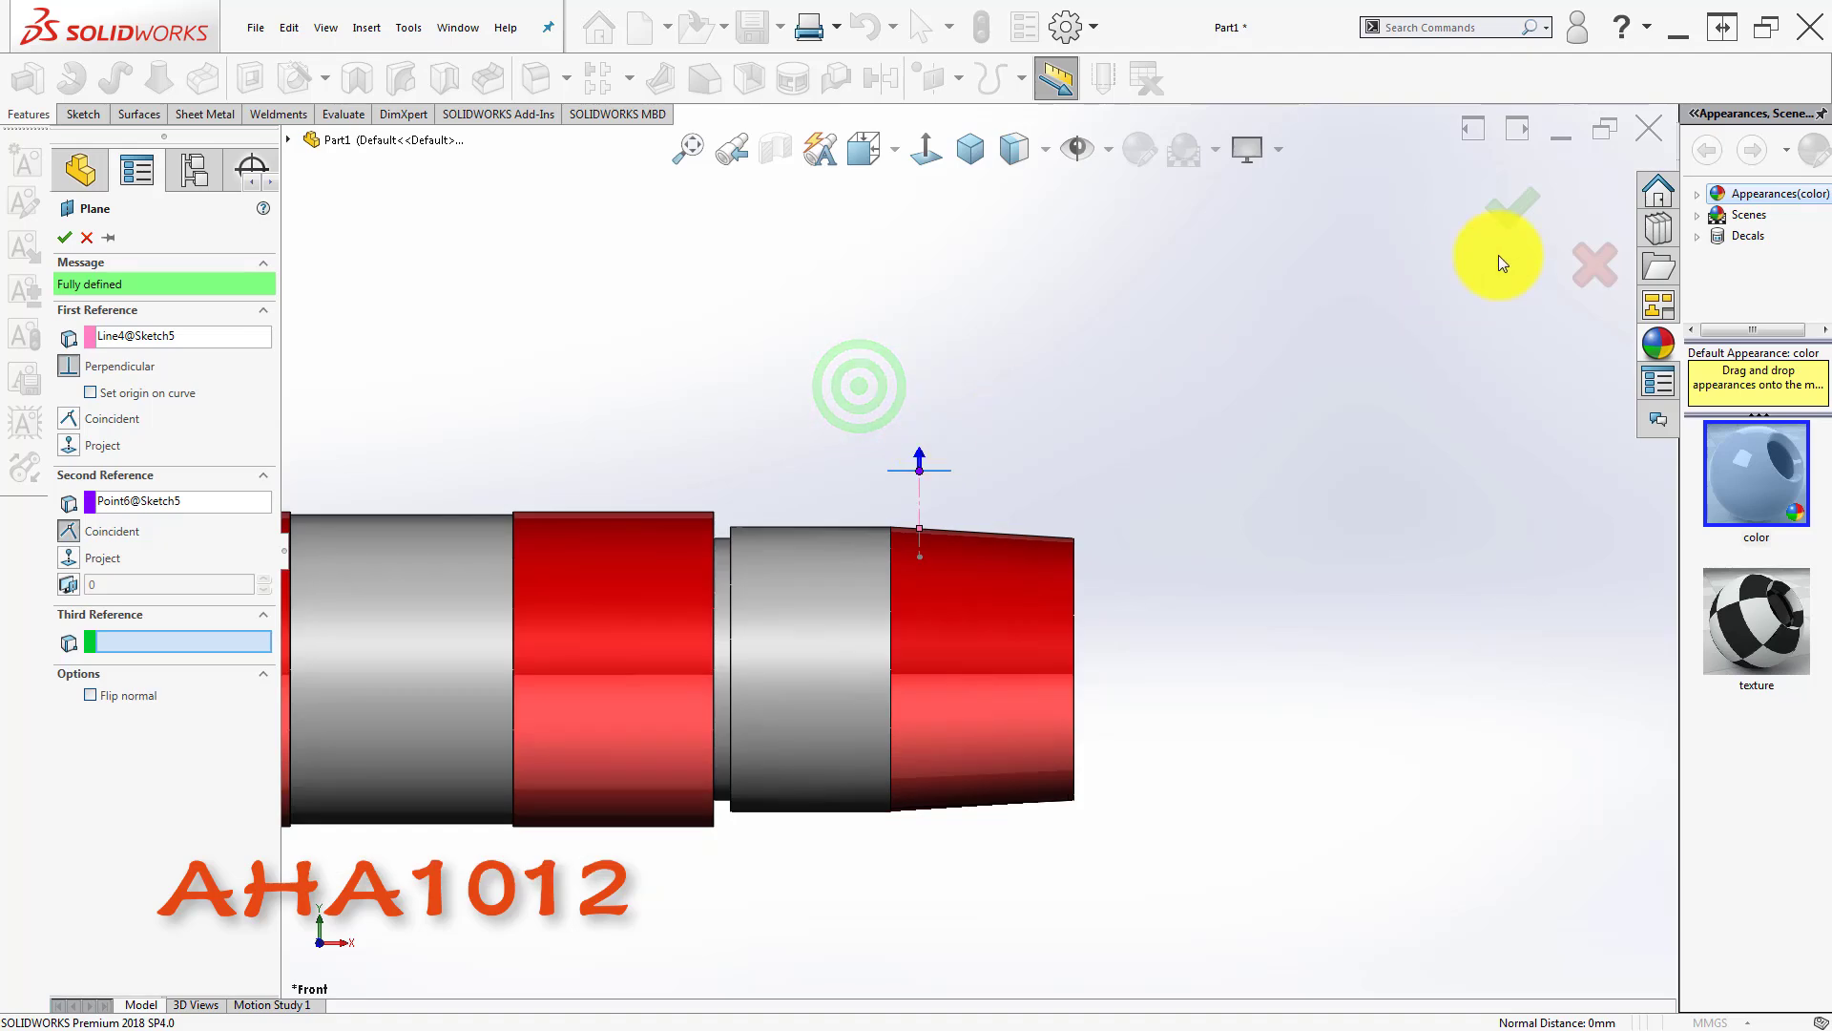
pyautogui.click(1059, 405)
# - Start a sketch on the new plane above the short taper and view it face-on
pyautogui.moveTo(994, 422); pyautogui.dragTo(954, 443, button='middle')
pyautogui.scroll(-3, 955, 443)
pyautogui.click(955, 443)
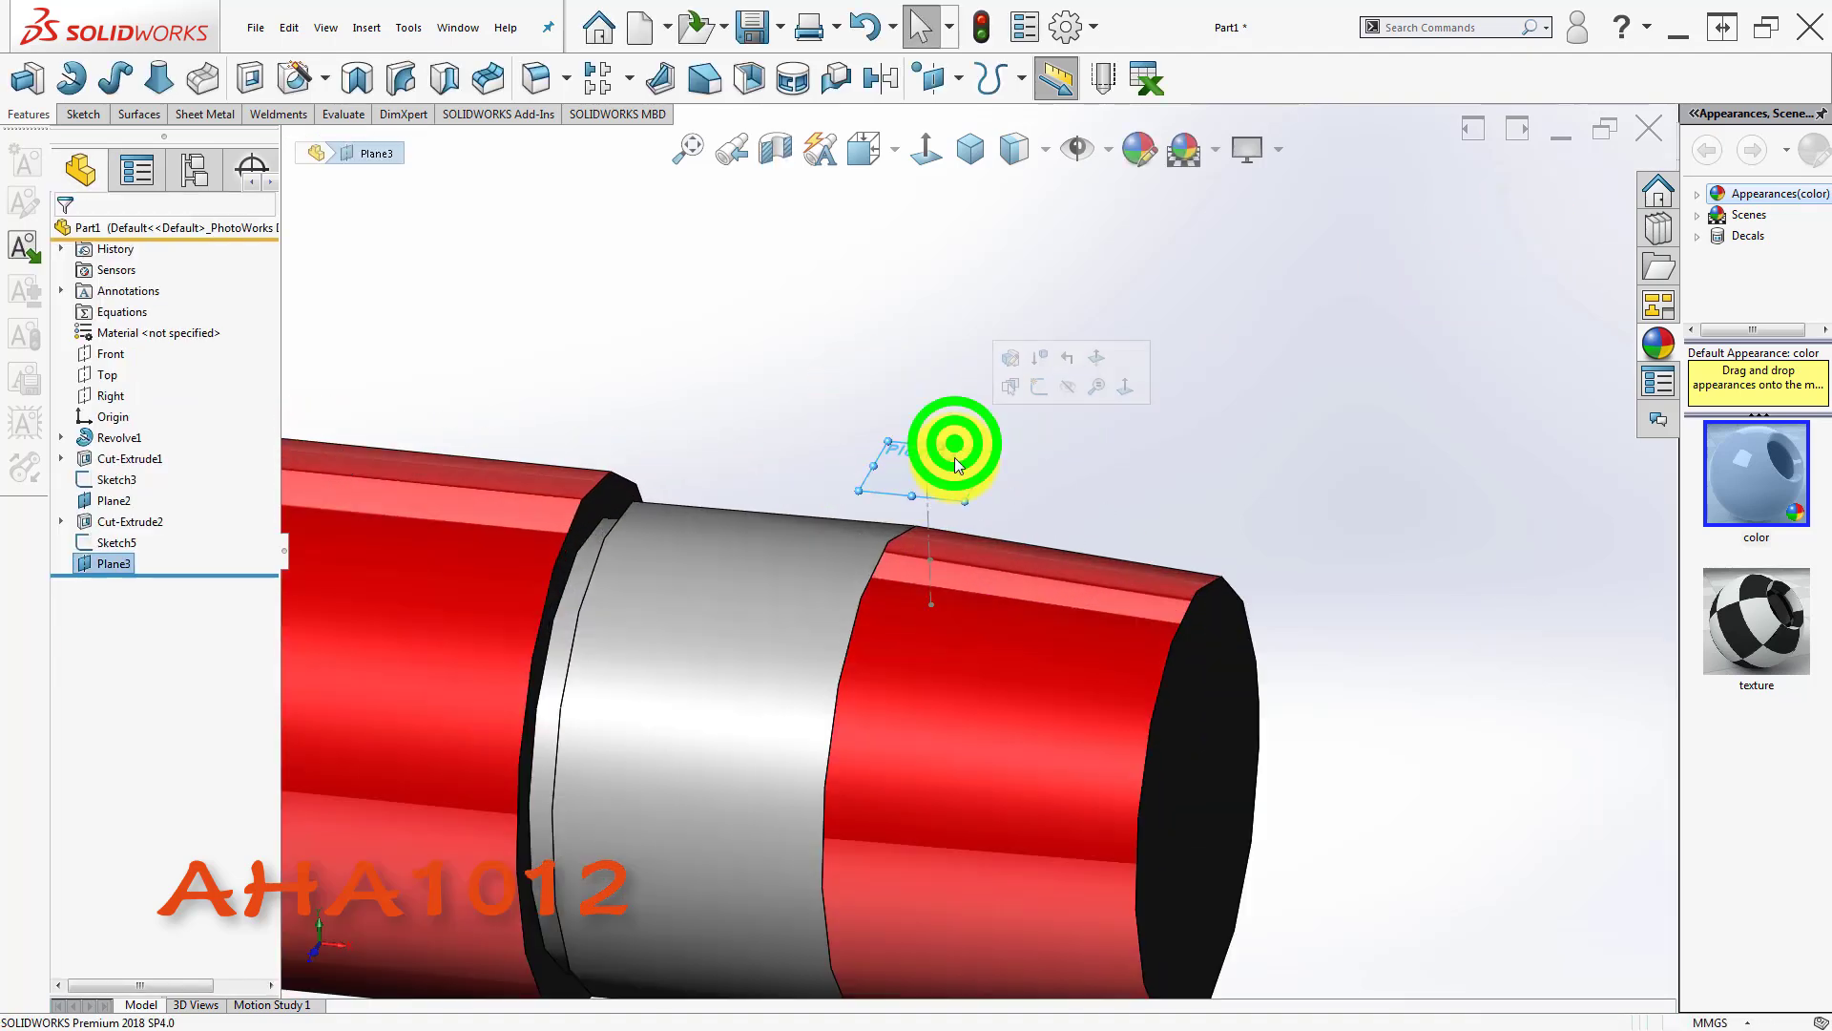
pyautogui.click(1039, 385)
pyautogui.click(781, 378)
pyautogui.click(923, 149)
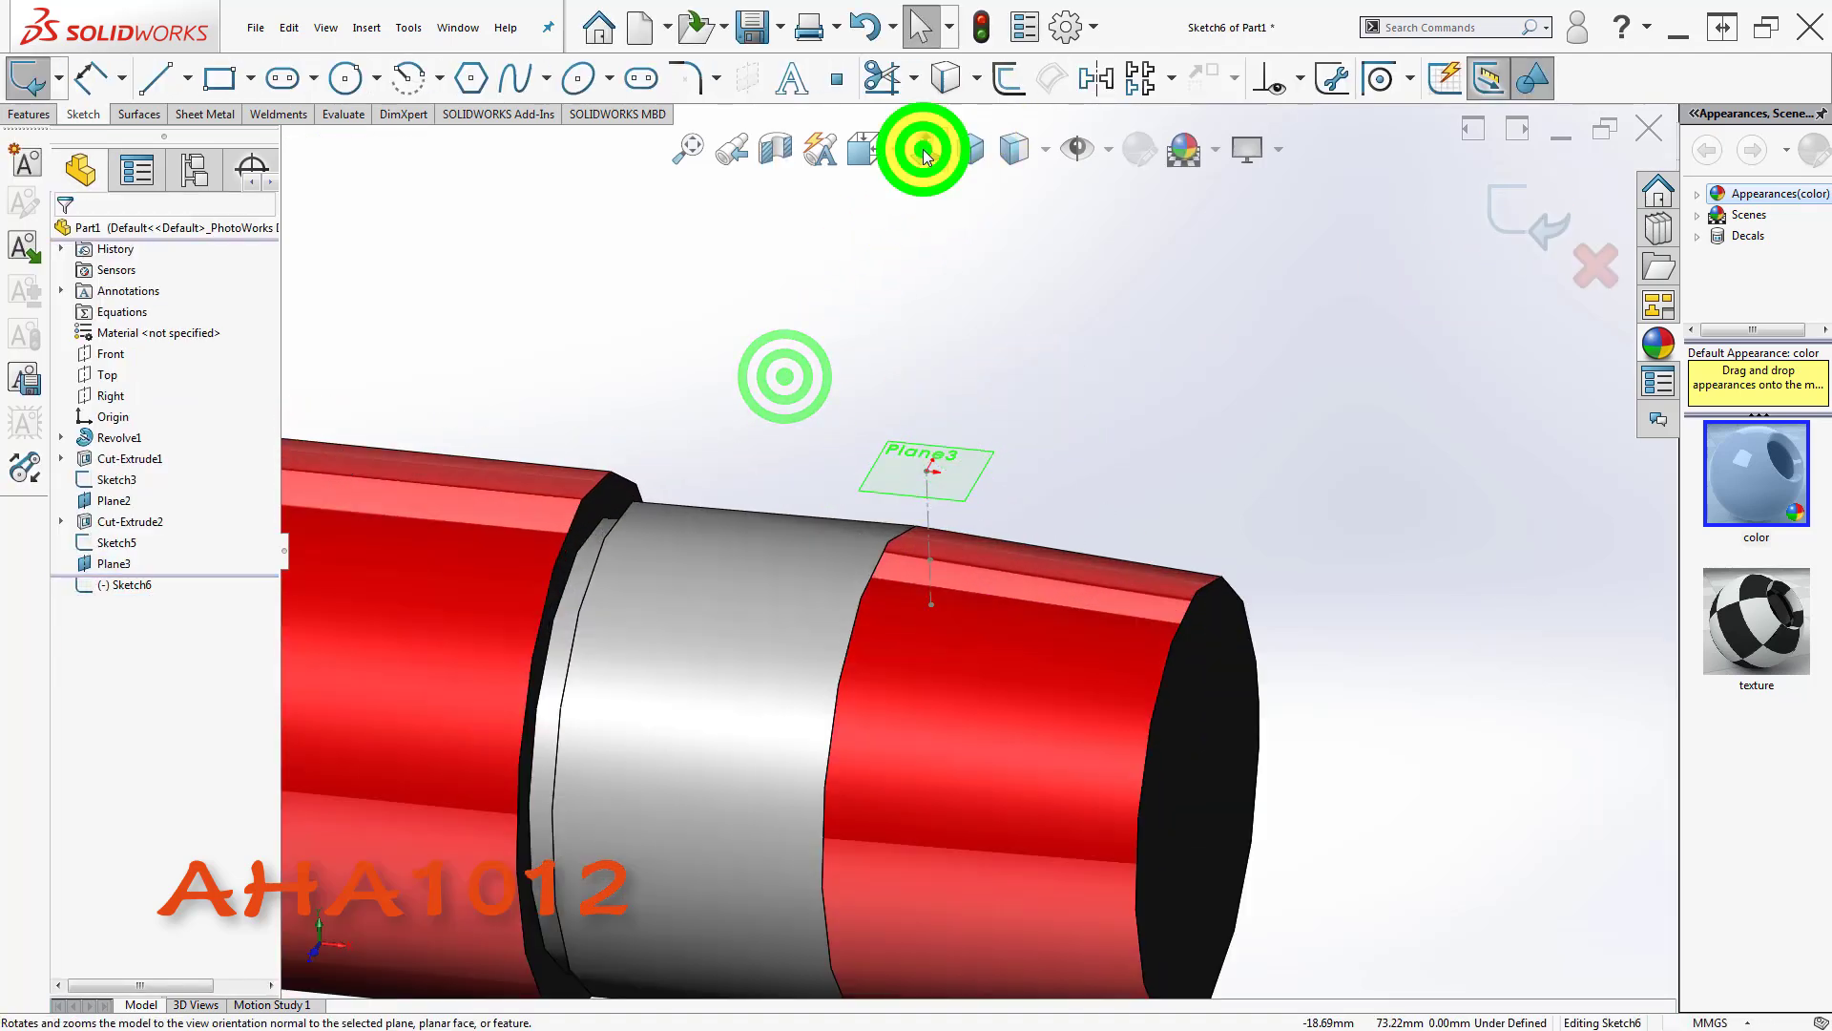
pyautogui.click(690, 147)
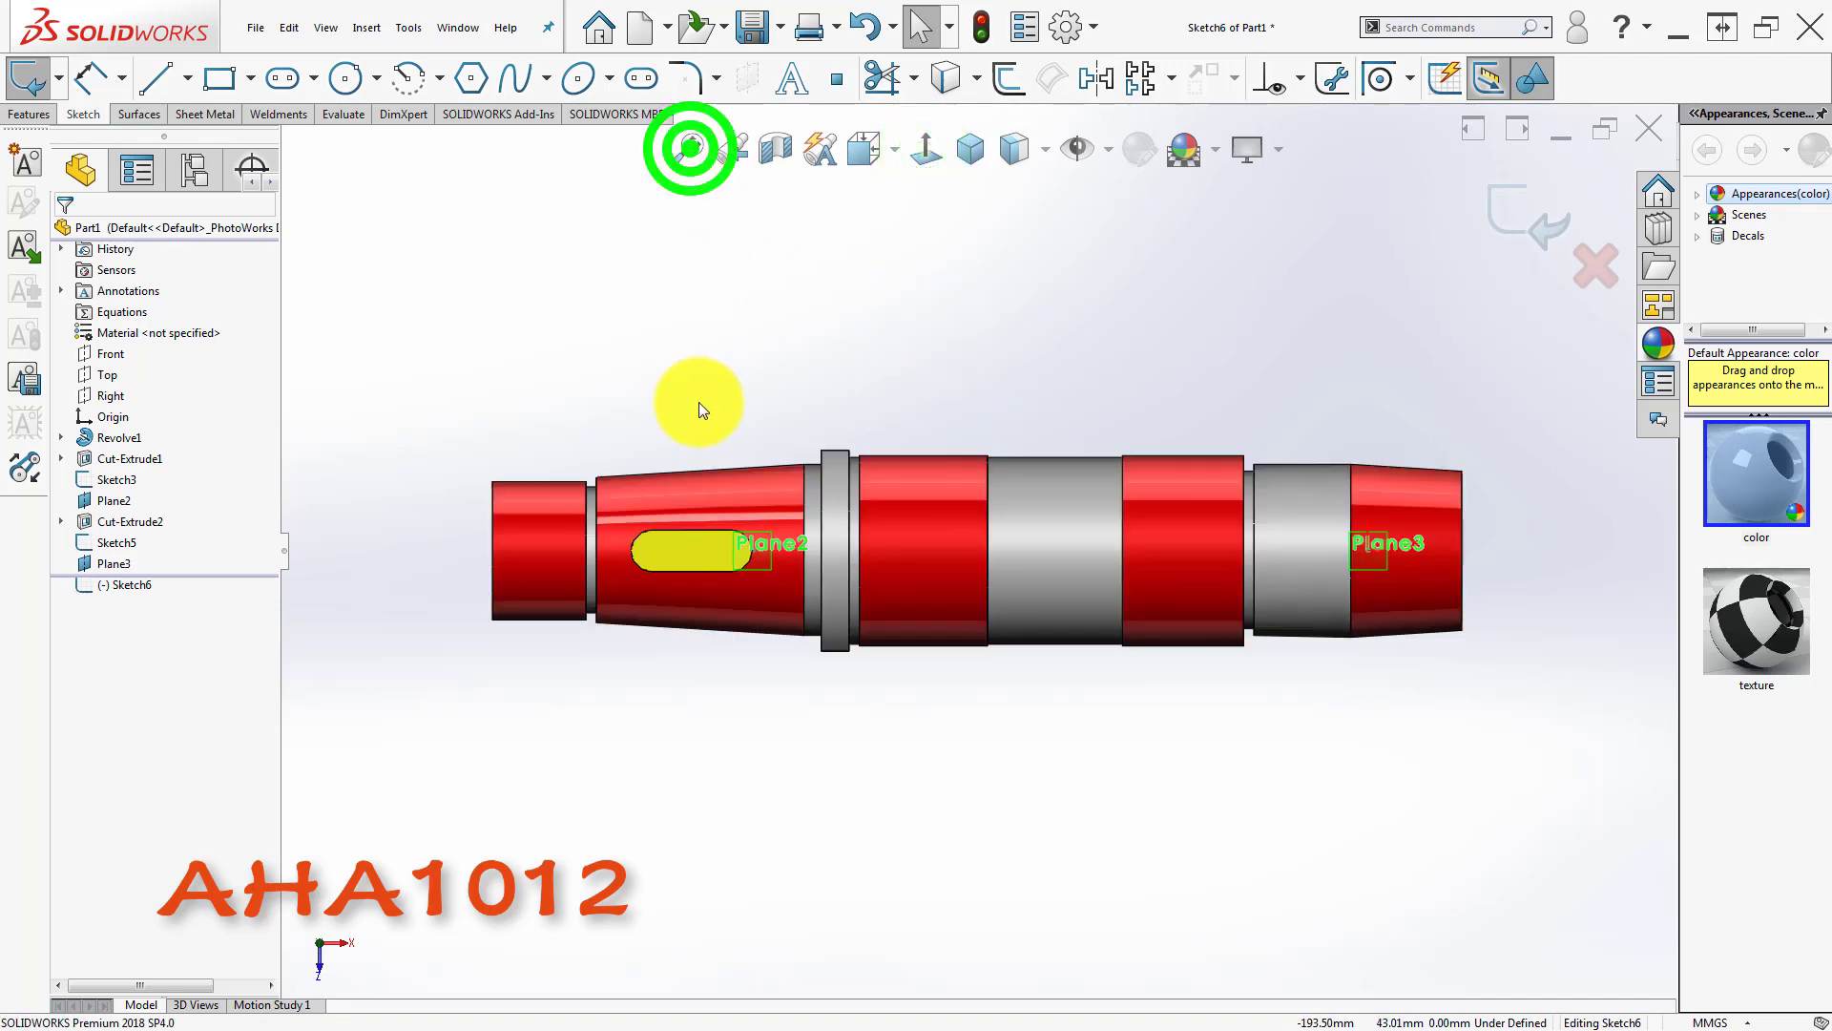
# - Sketch a horizontal straight slot over the short taper, about 10.5 mm between arc centers and about 4.4 mm wide
pyautogui.scroll(-6, 1457, 610)
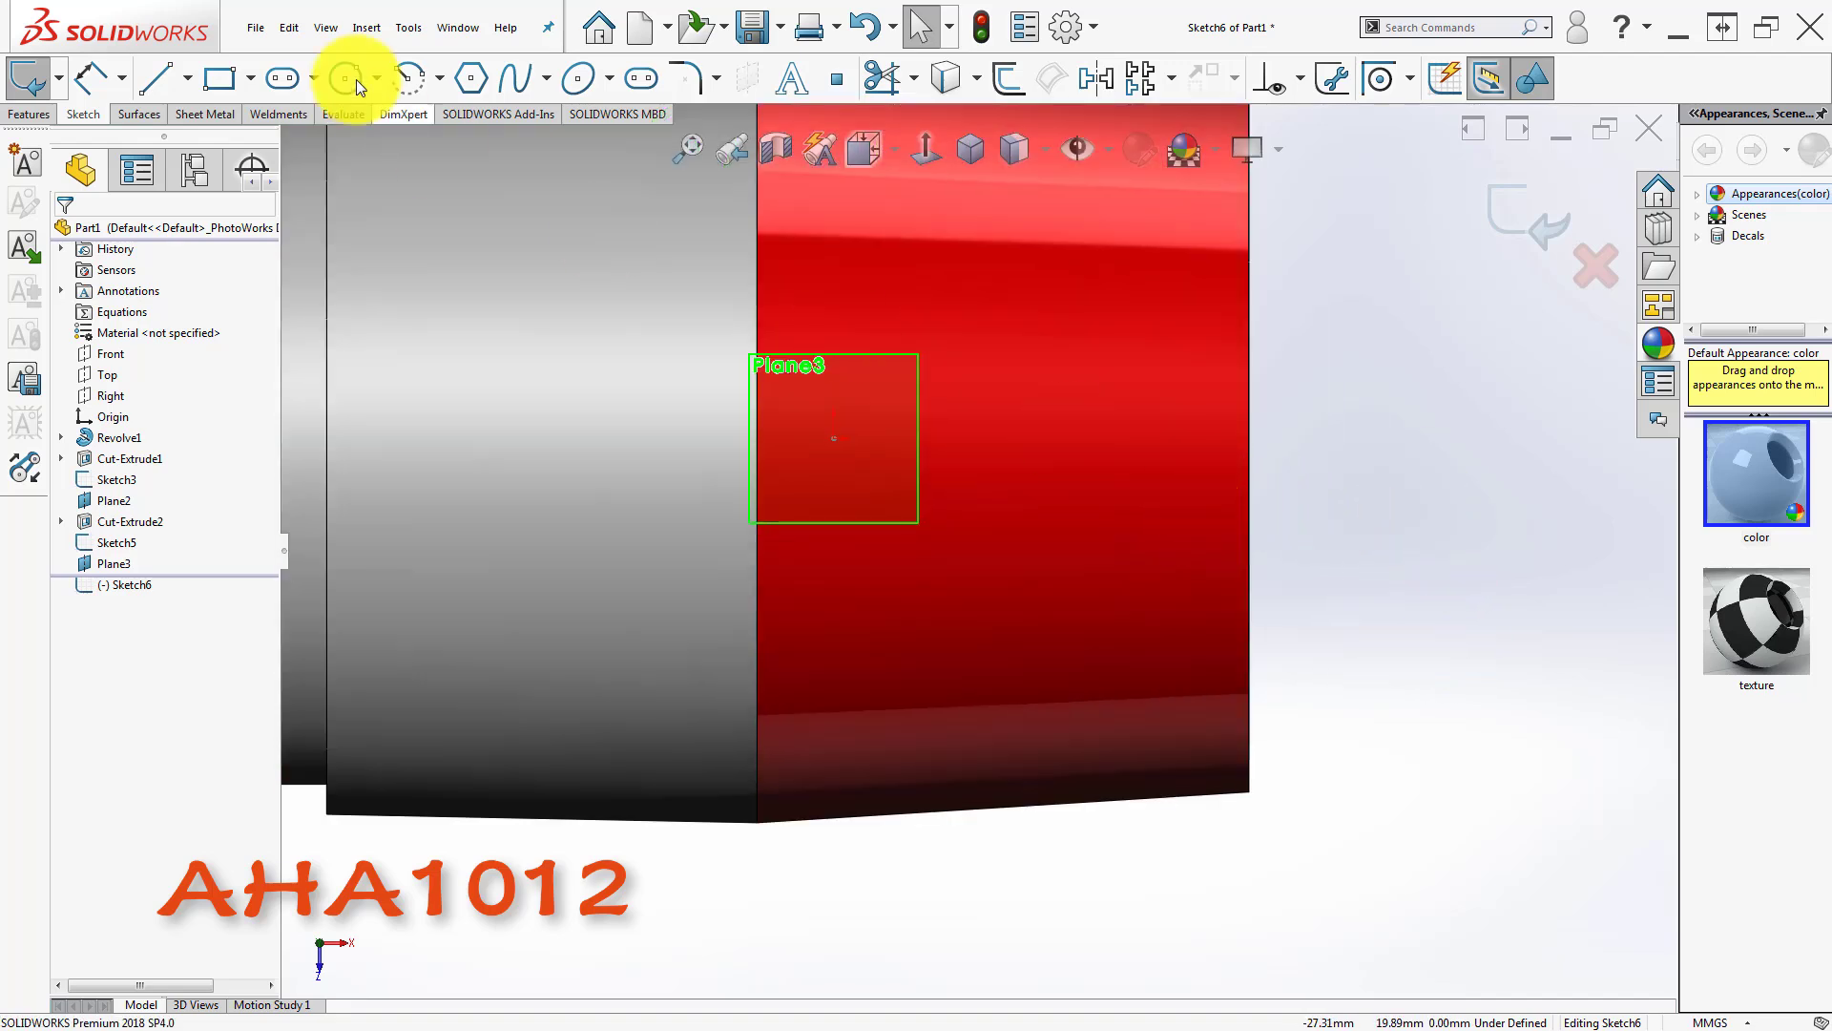
pyautogui.click(284, 80)
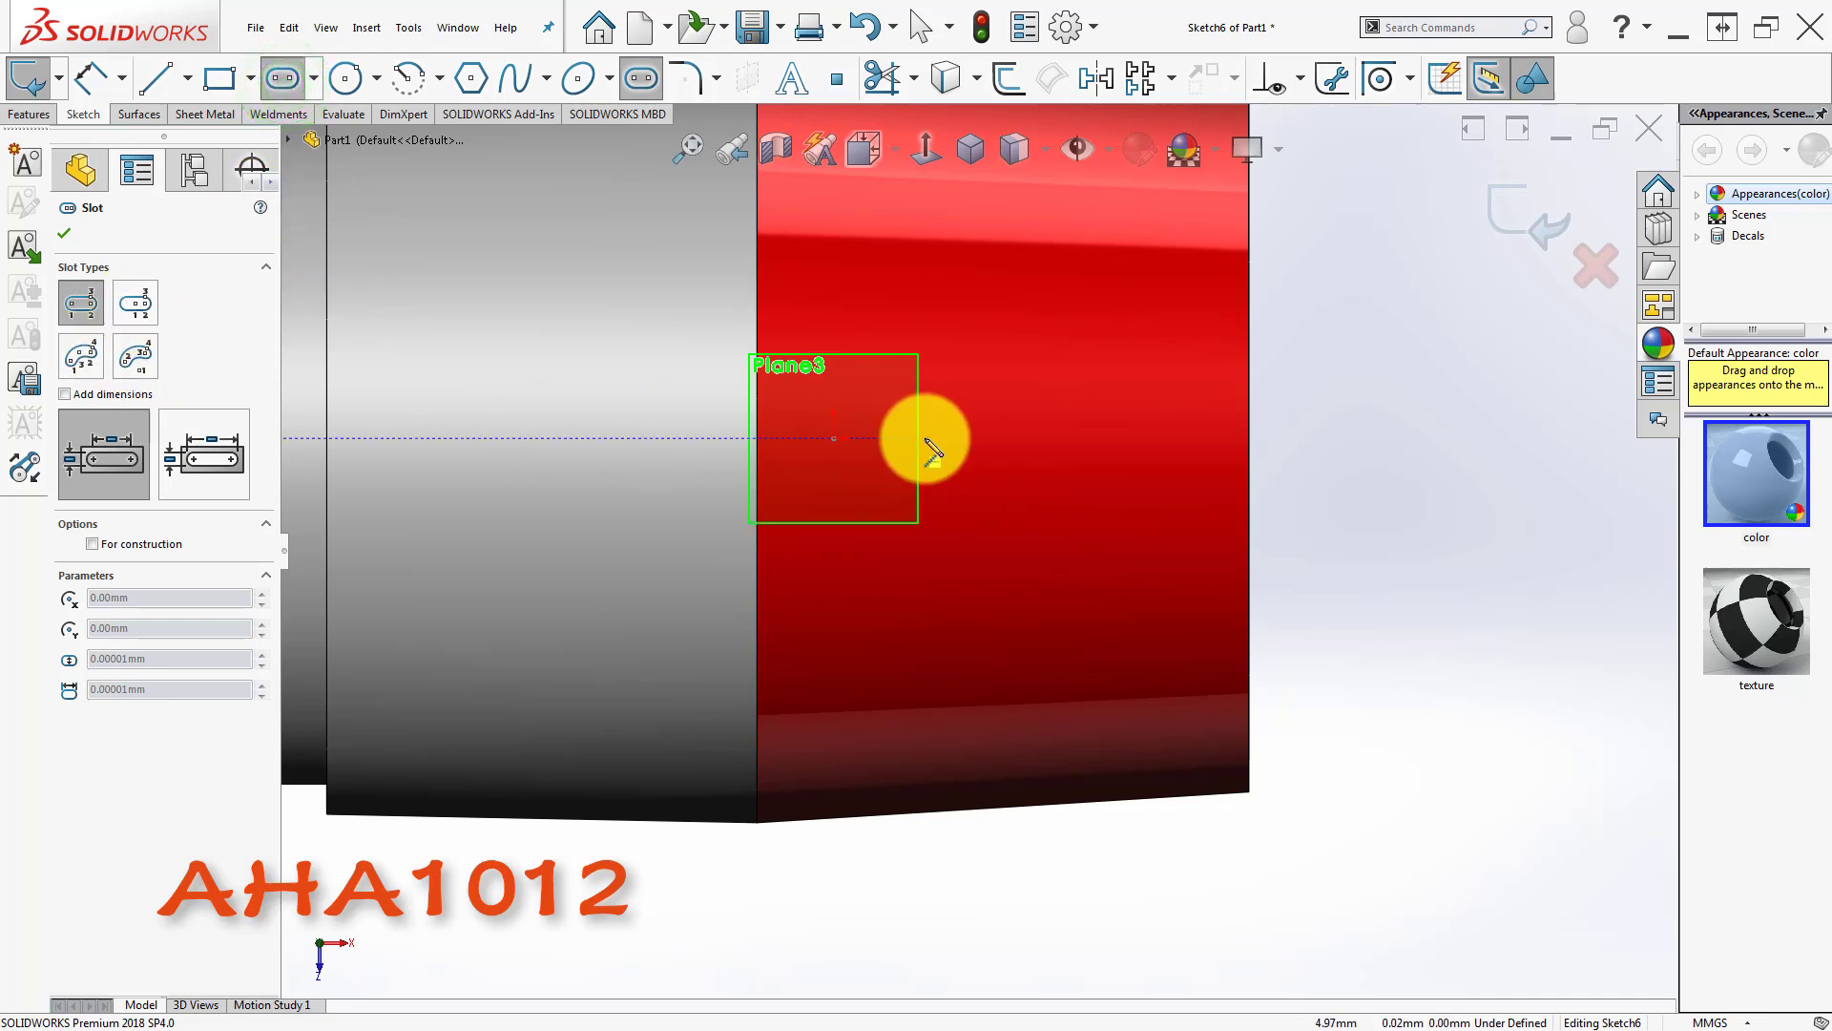
pyautogui.click(1099, 439)
pyautogui.click(1105, 472)
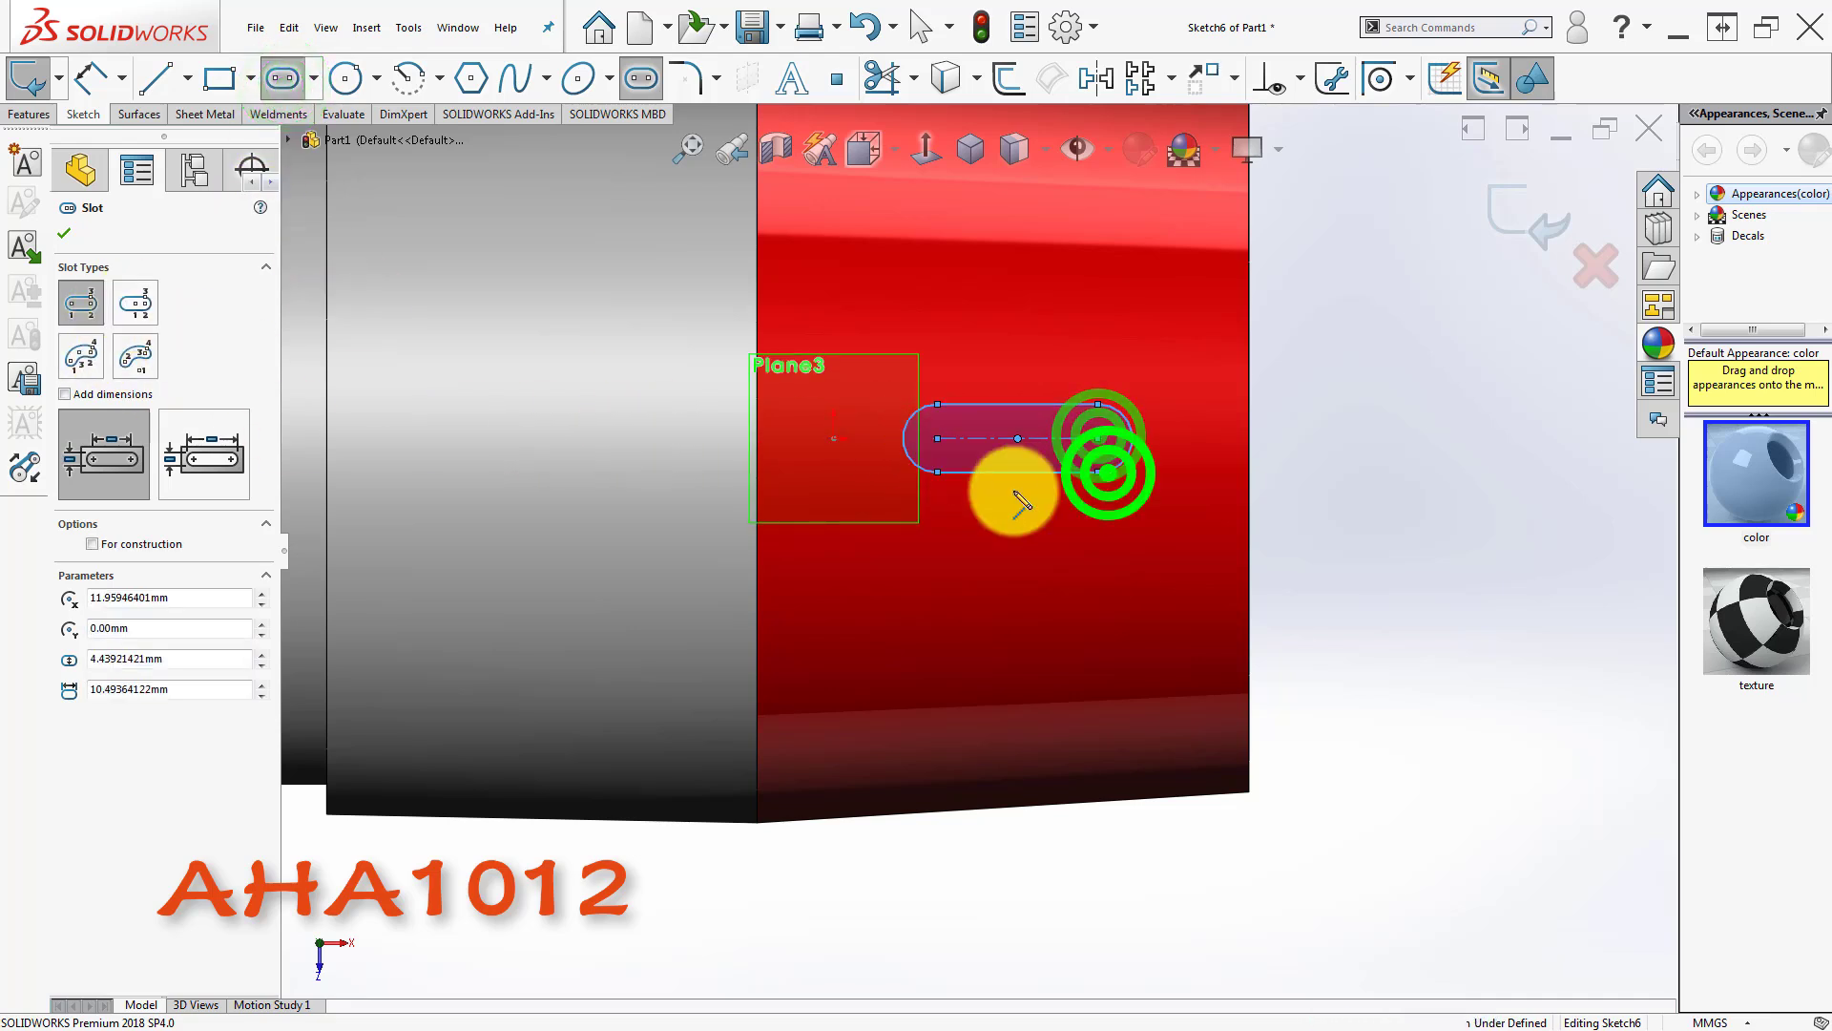
pyautogui.scroll(-3, 993, 492)
pyautogui.press('Escape')
pyautogui.scroll(-2, 945, 495)
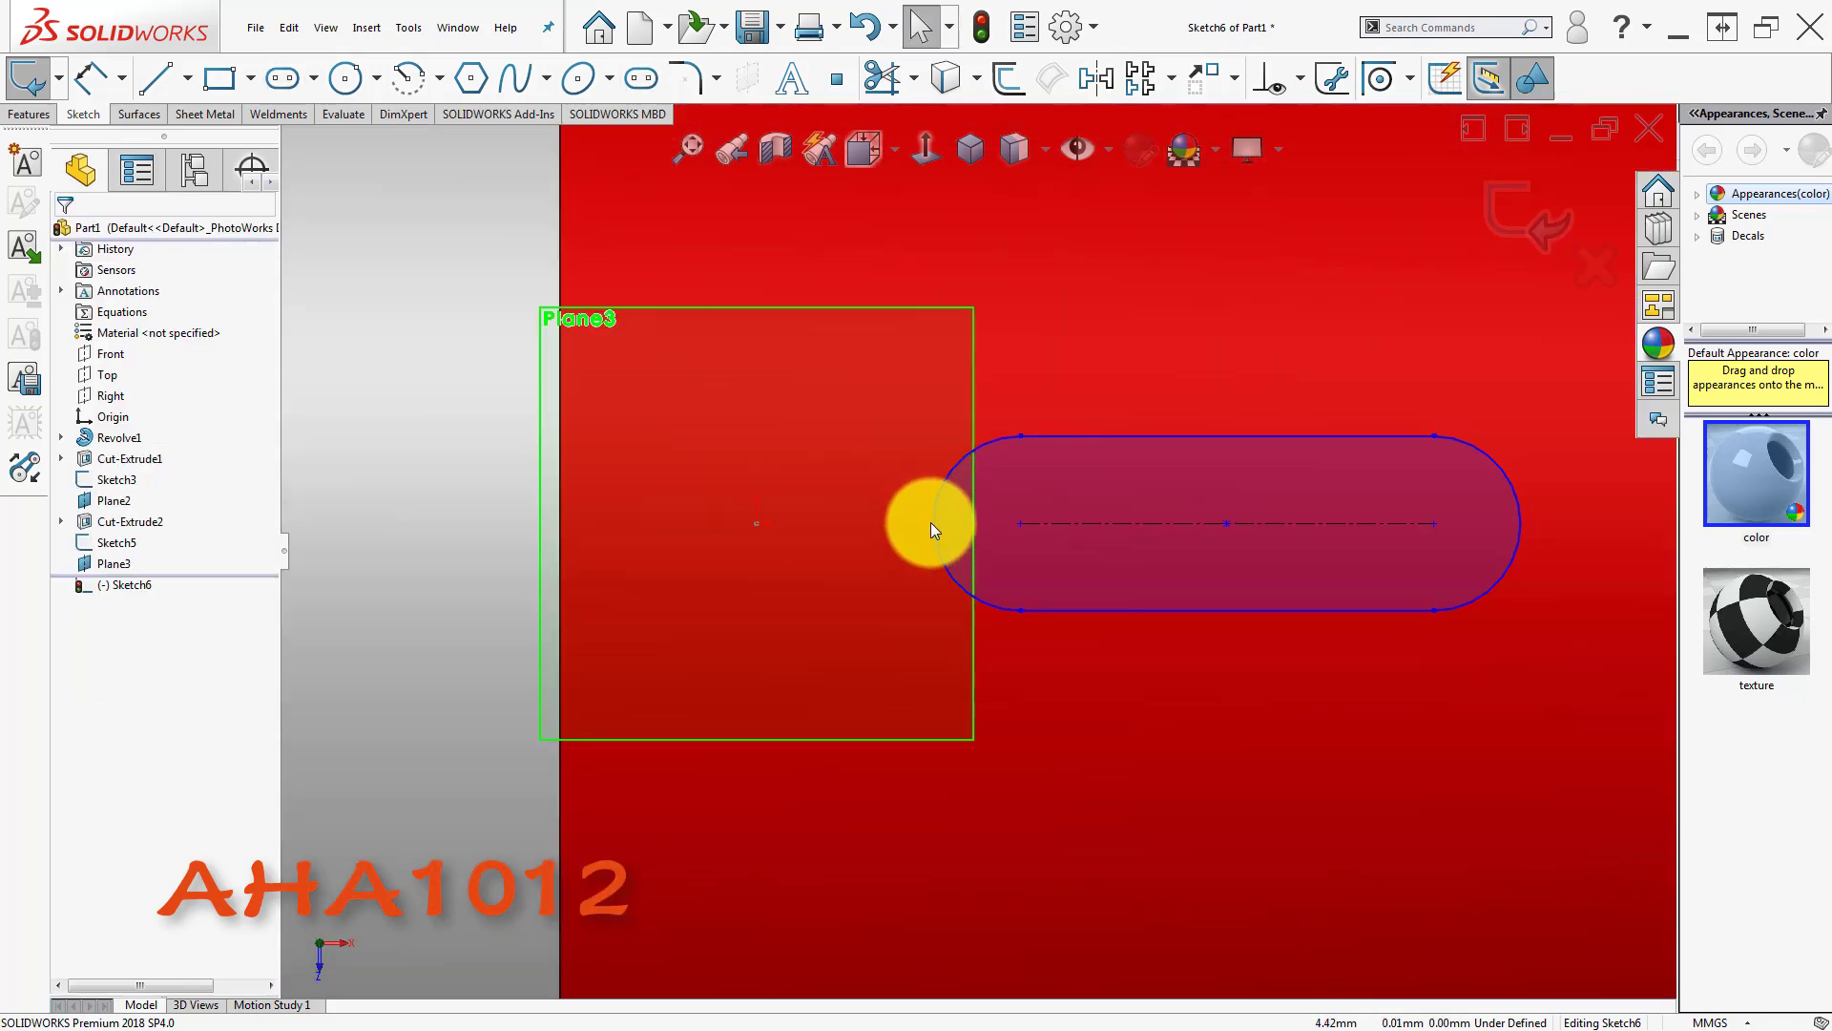
# - Make the slot's end arc nearest the collar side coincident with the upper centerline's top endpoint and return to the face-on view
pyautogui.click(932, 527)
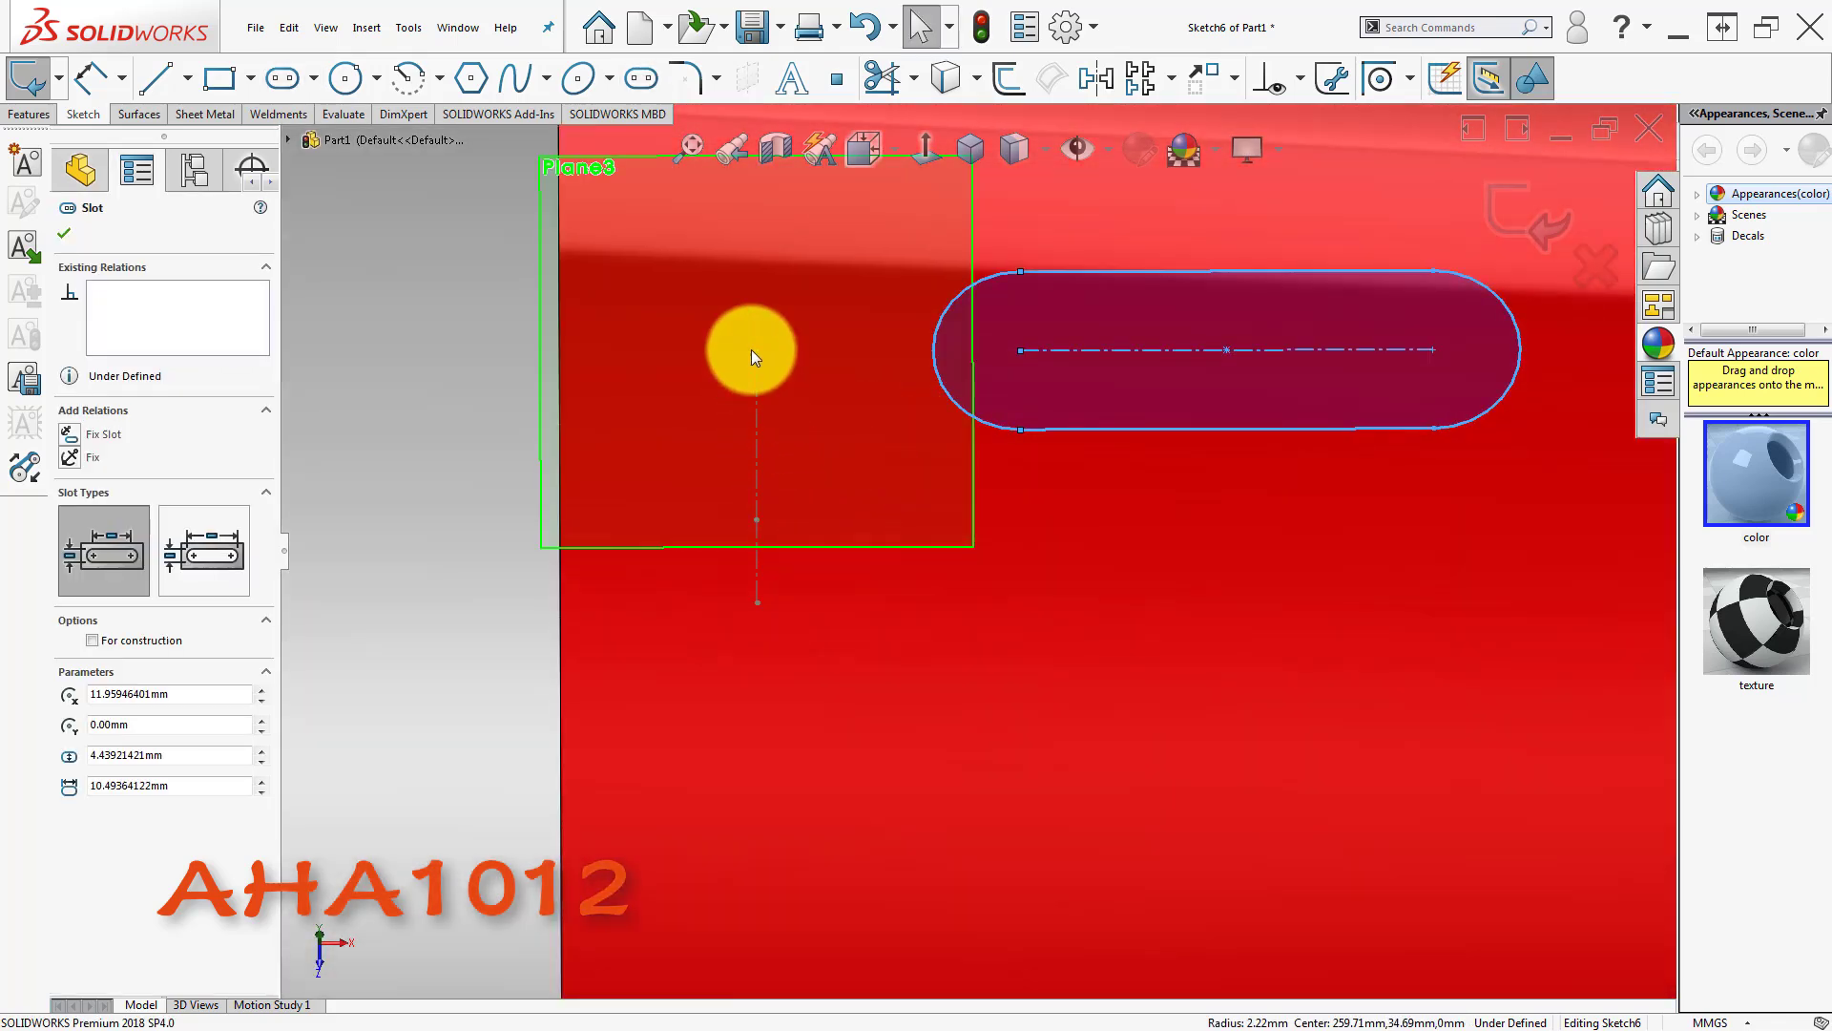
pyautogui.click(753, 352)
pyautogui.click(756, 353)
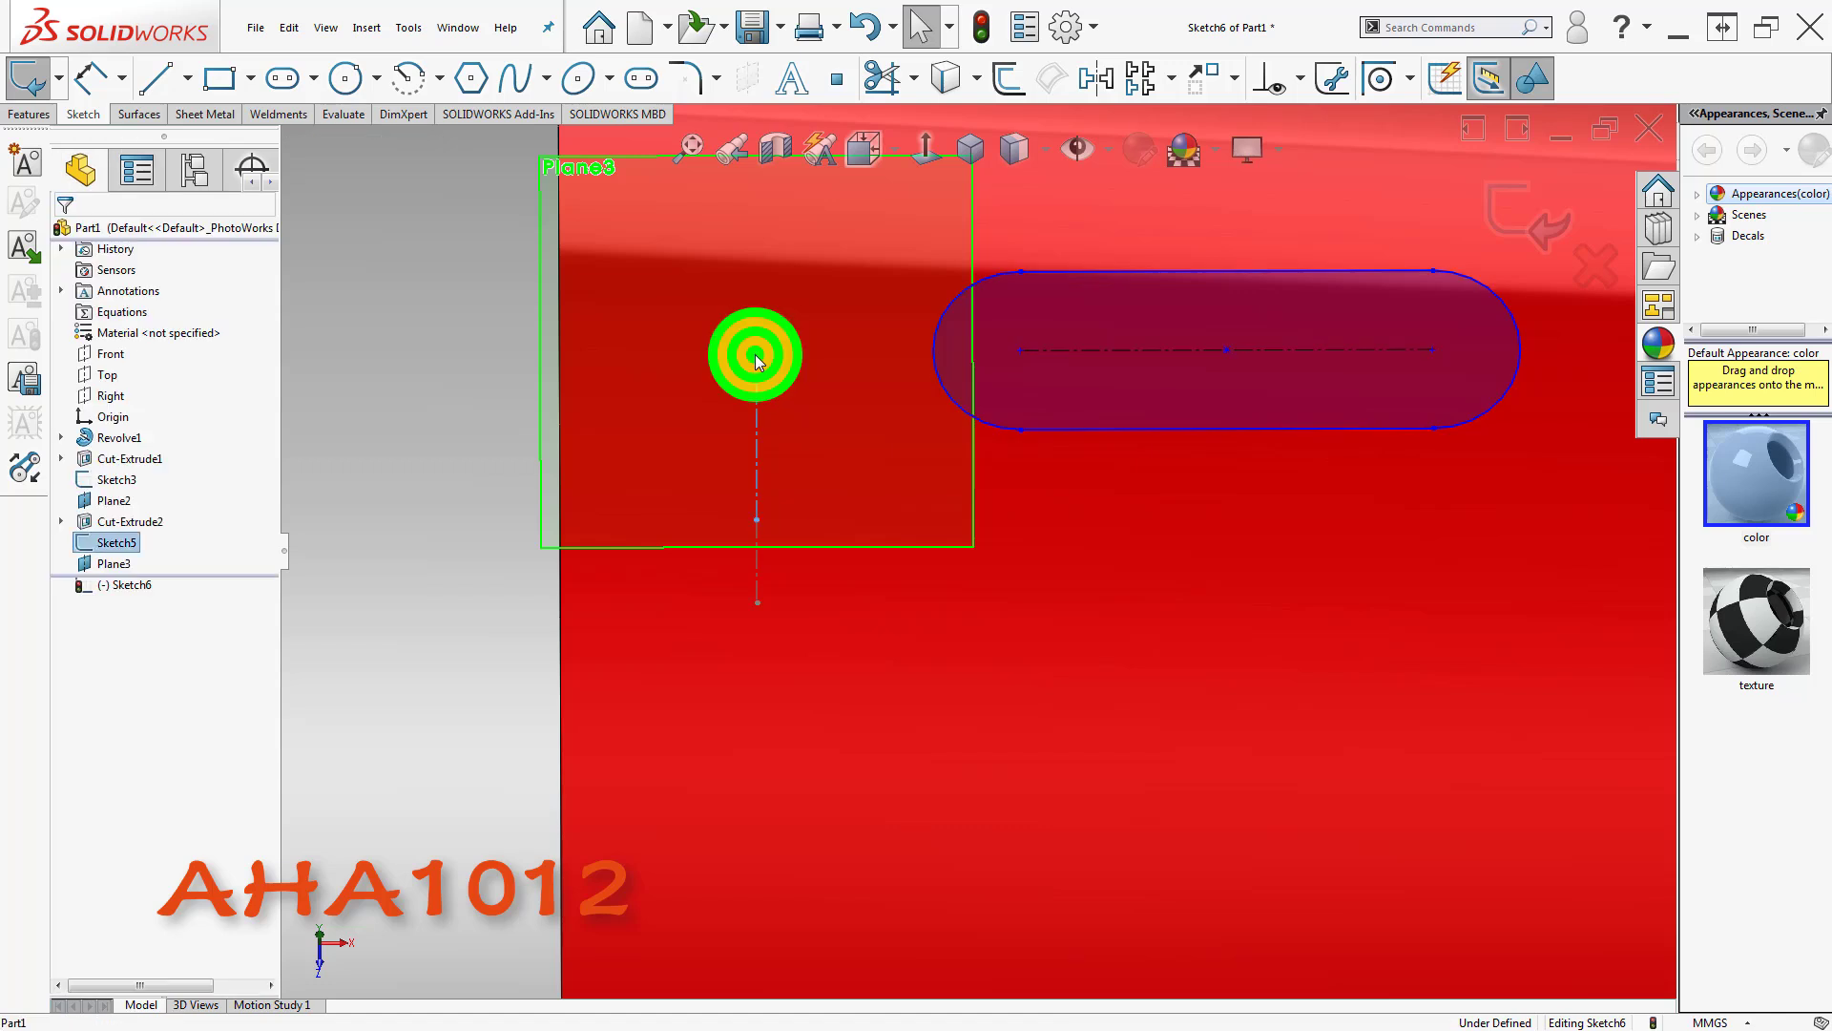
pyautogui.click(758, 352)
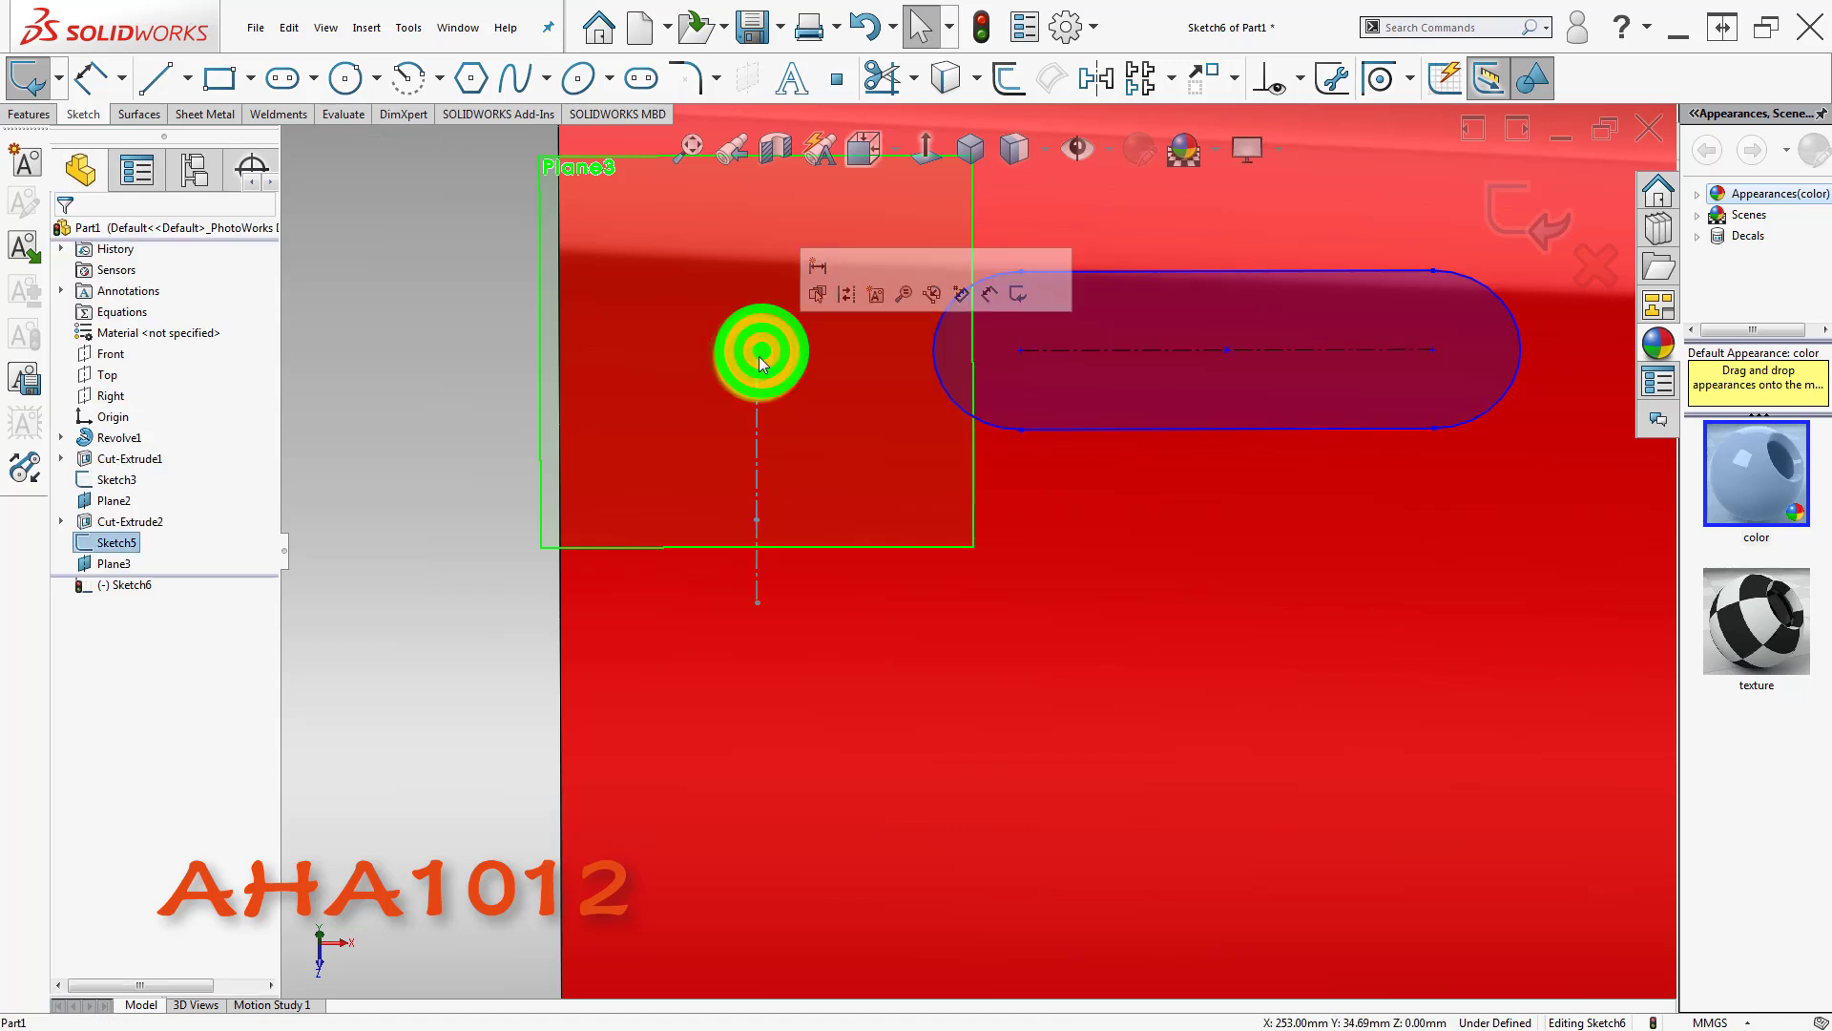
pyautogui.keyDown('ctrl'); pyautogui.click(932, 347); pyautogui.keyUp('ctrl')
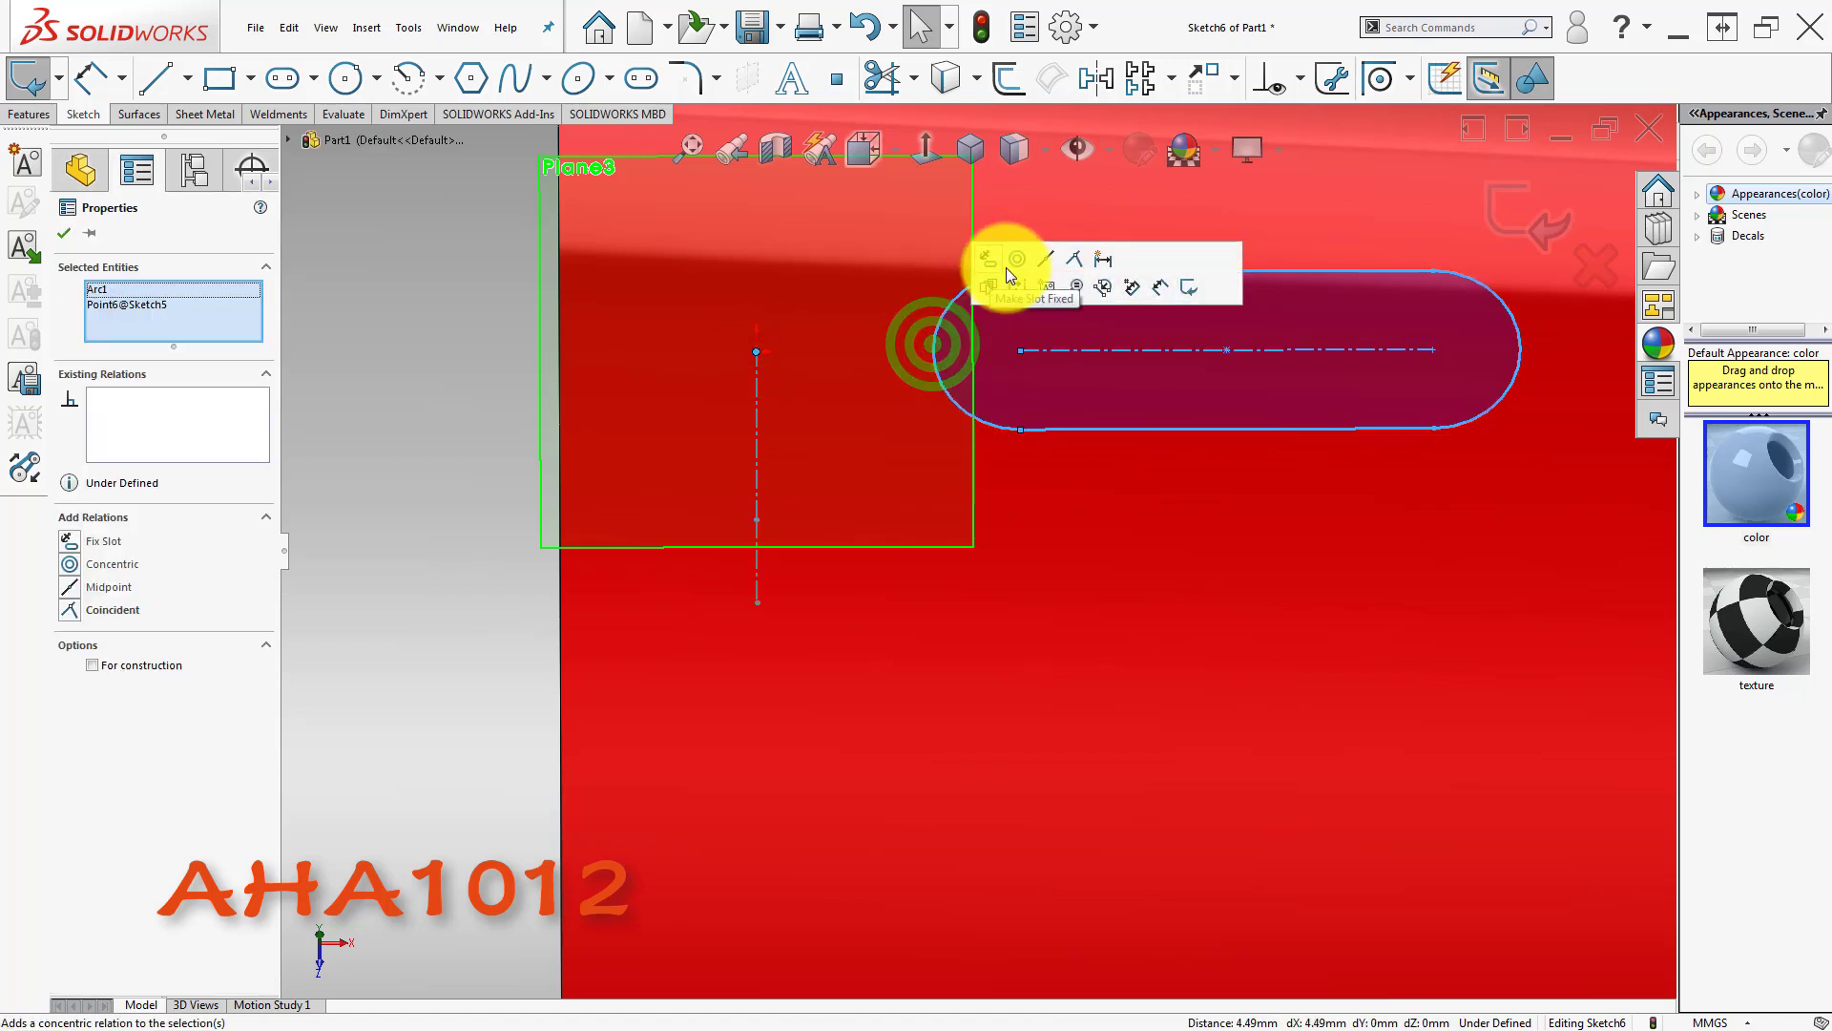
pyautogui.click(1068, 259)
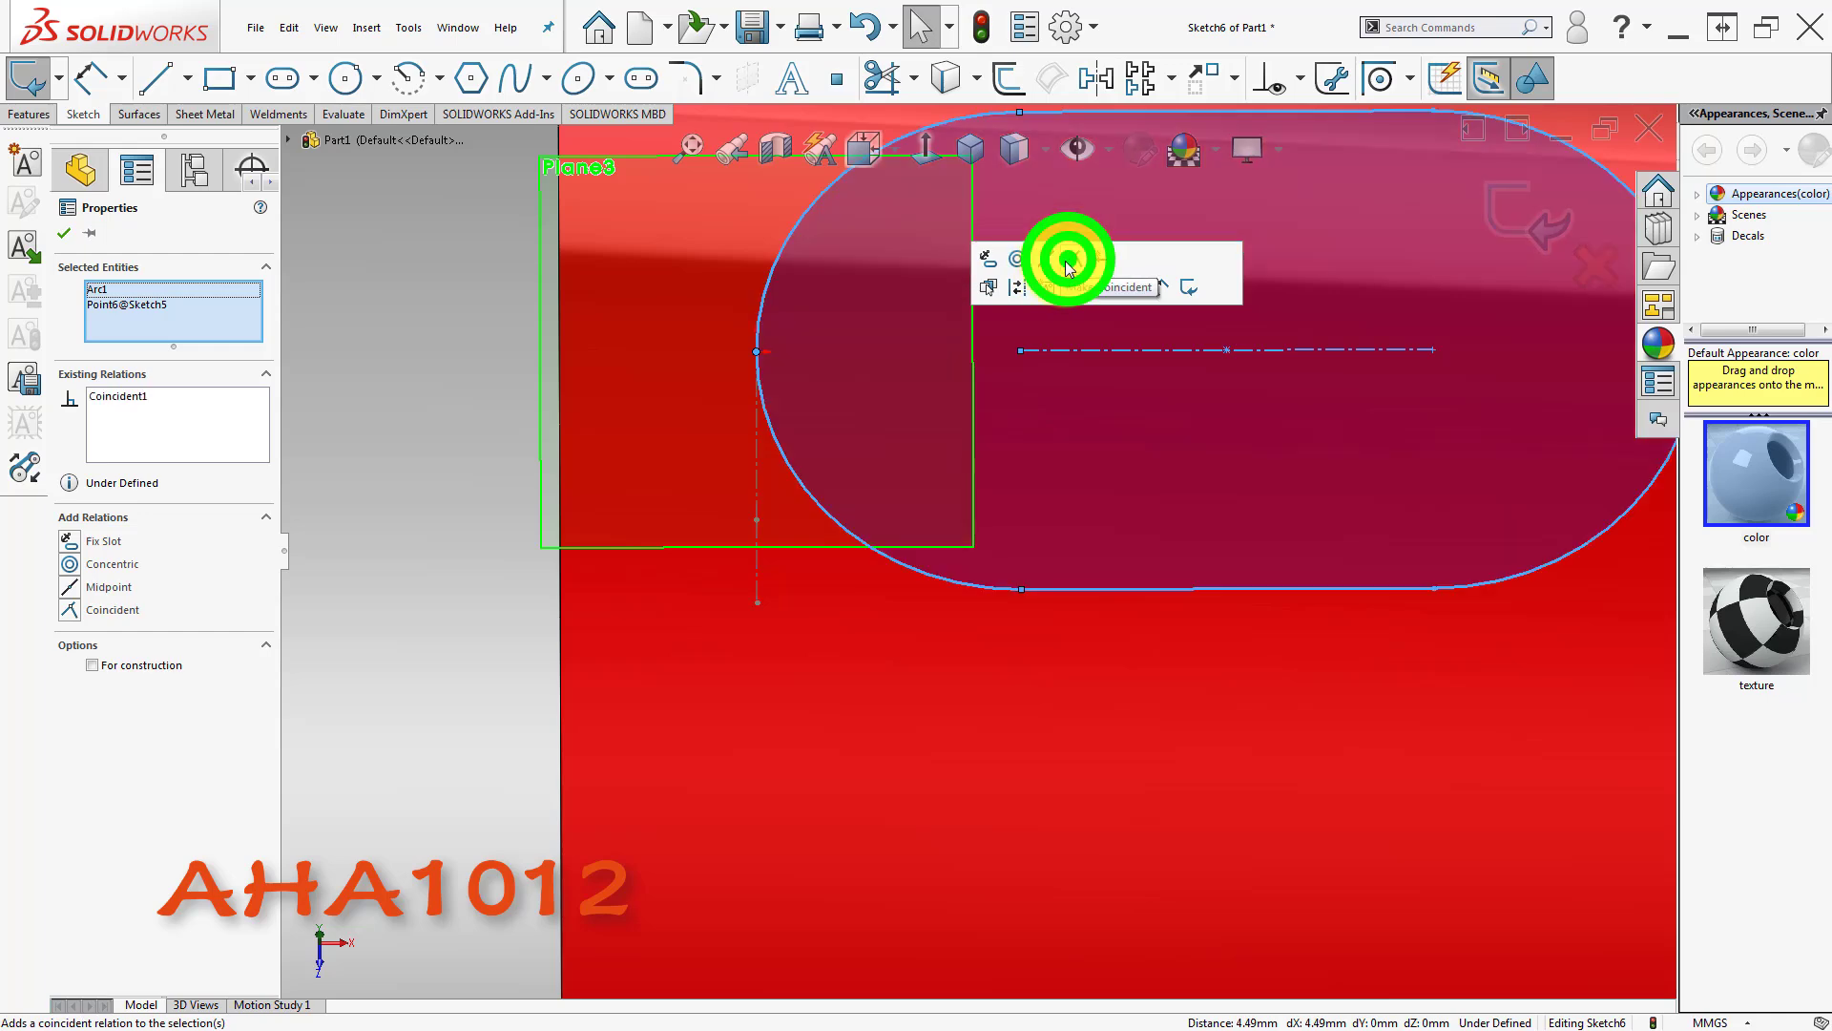
pyautogui.moveTo(890, 374); pyautogui.dragTo(1141, 223, button='middle')
pyautogui.click(1141, 223)
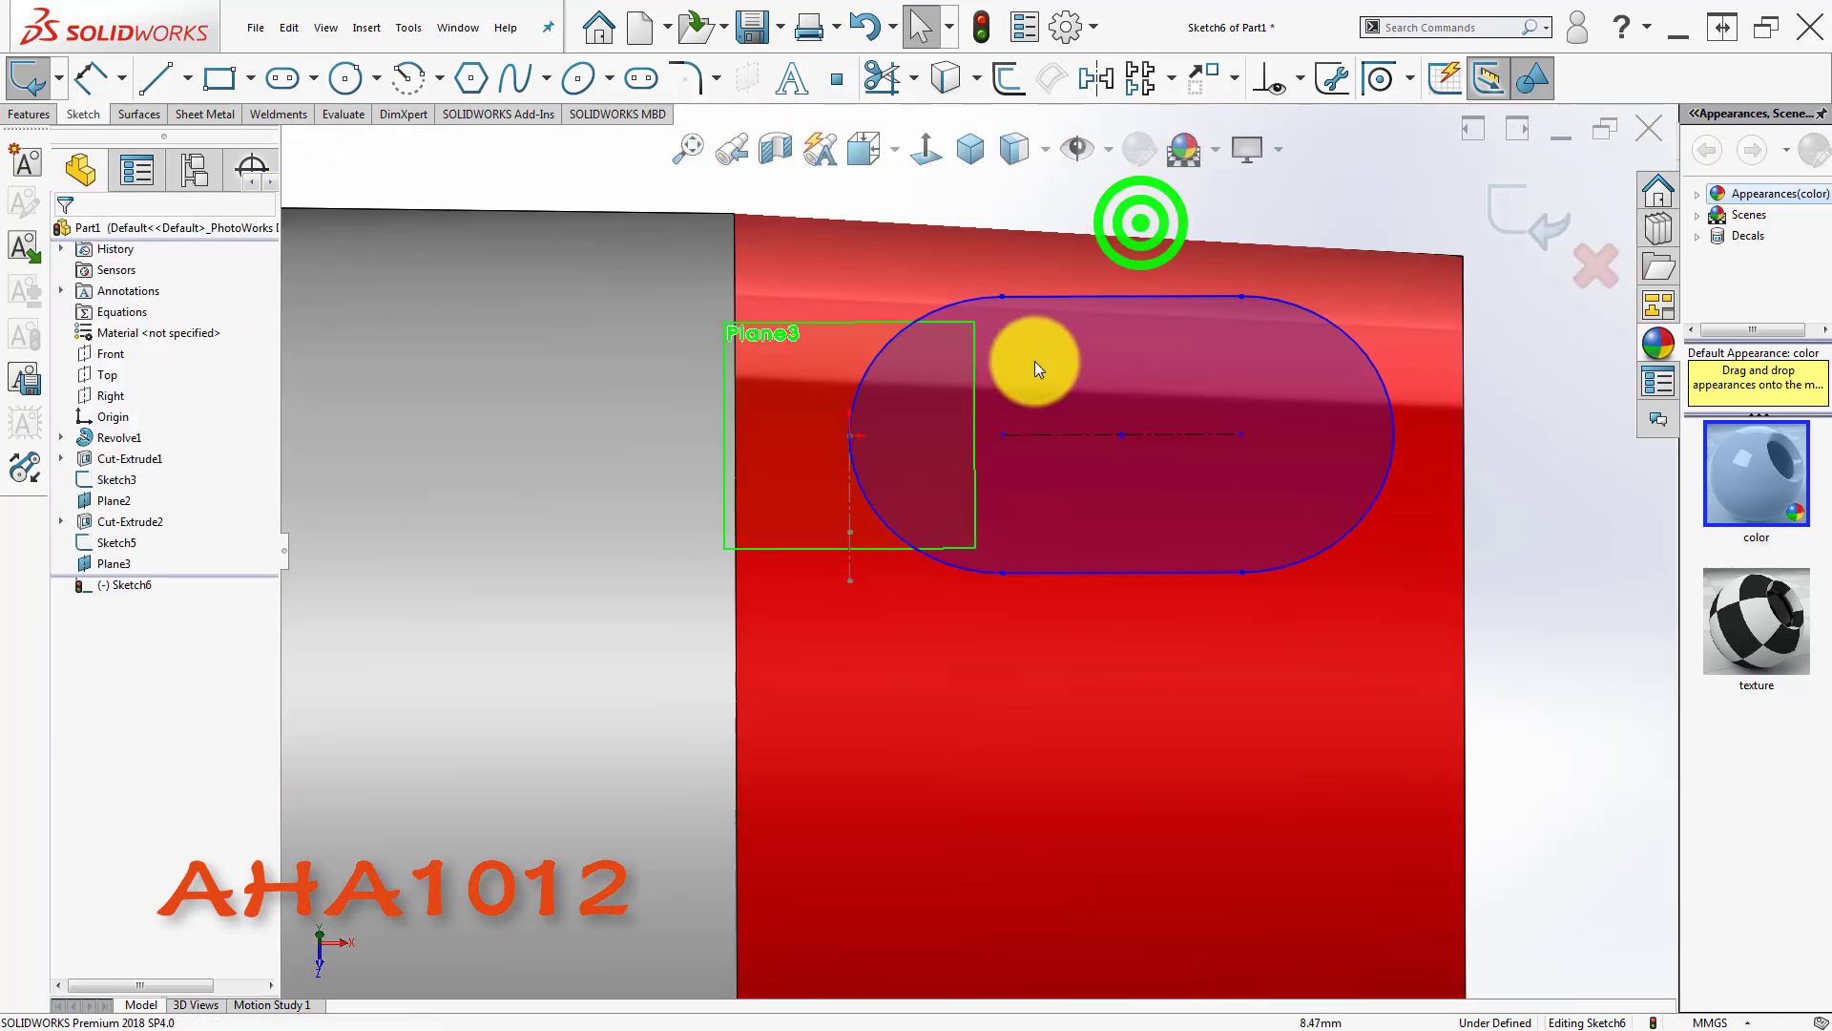
pyautogui.click(1075, 435)
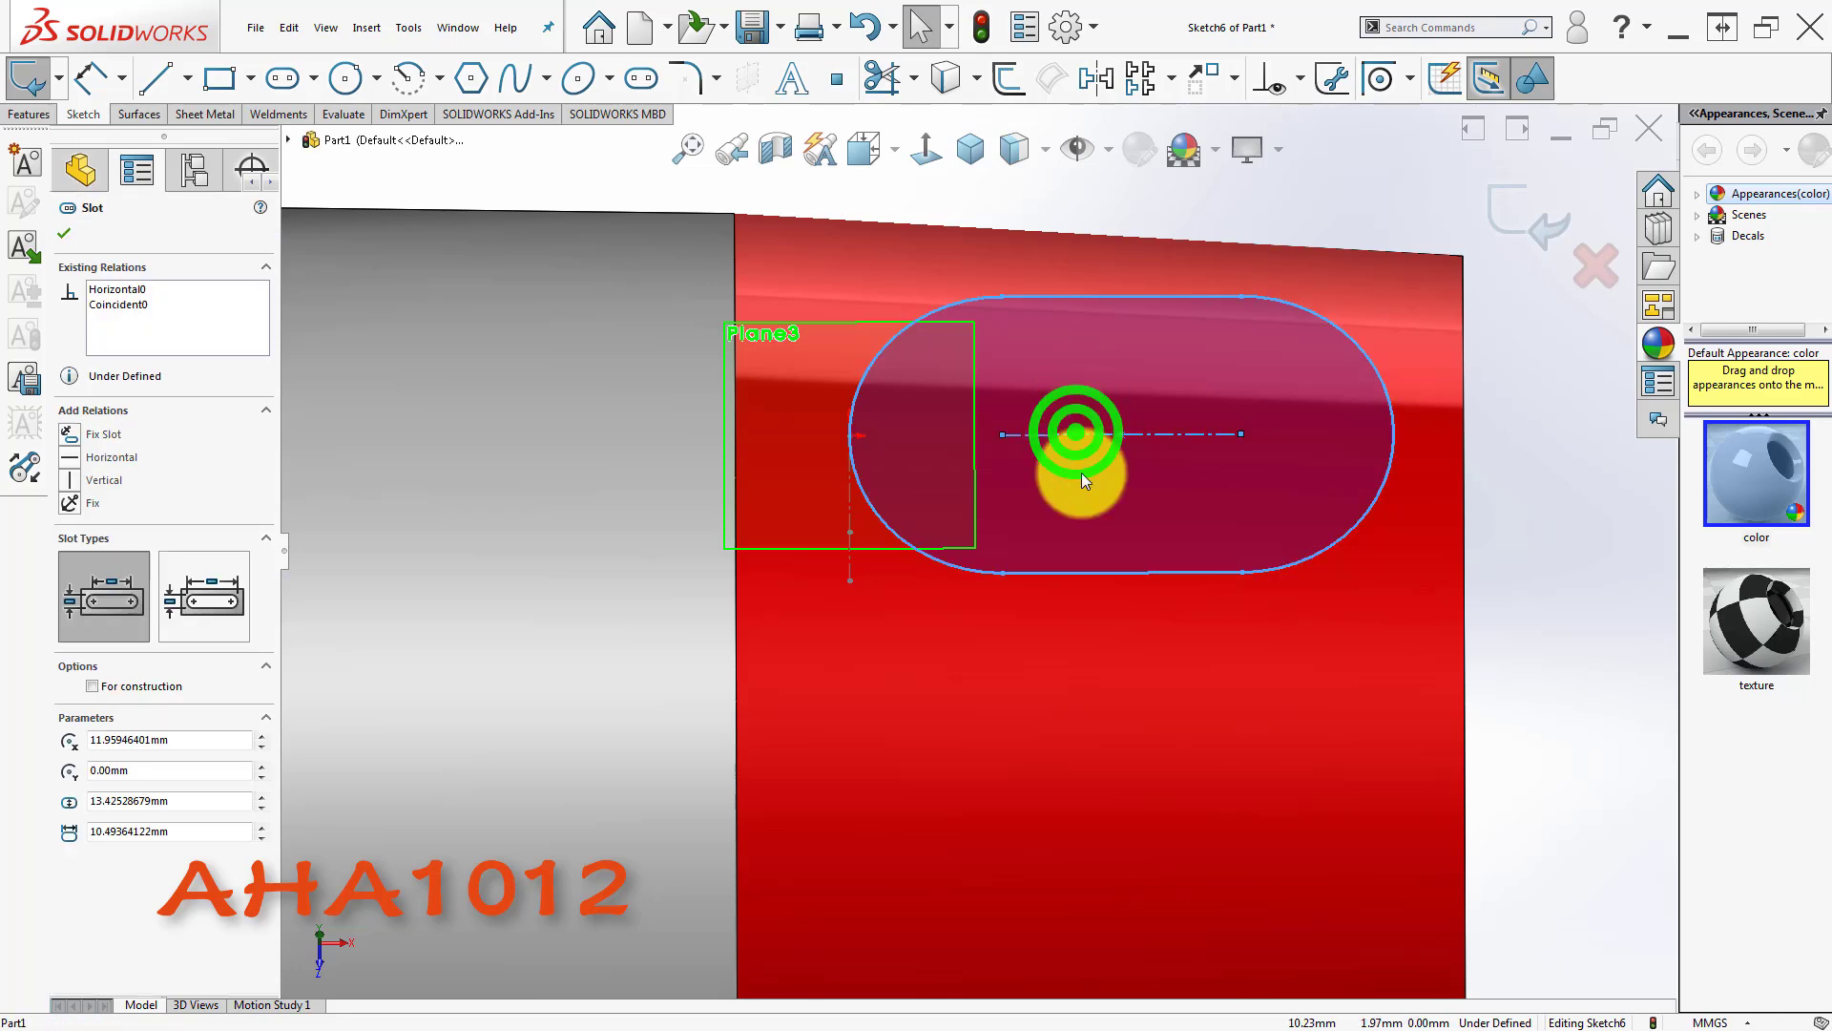
pyautogui.click(1068, 263)
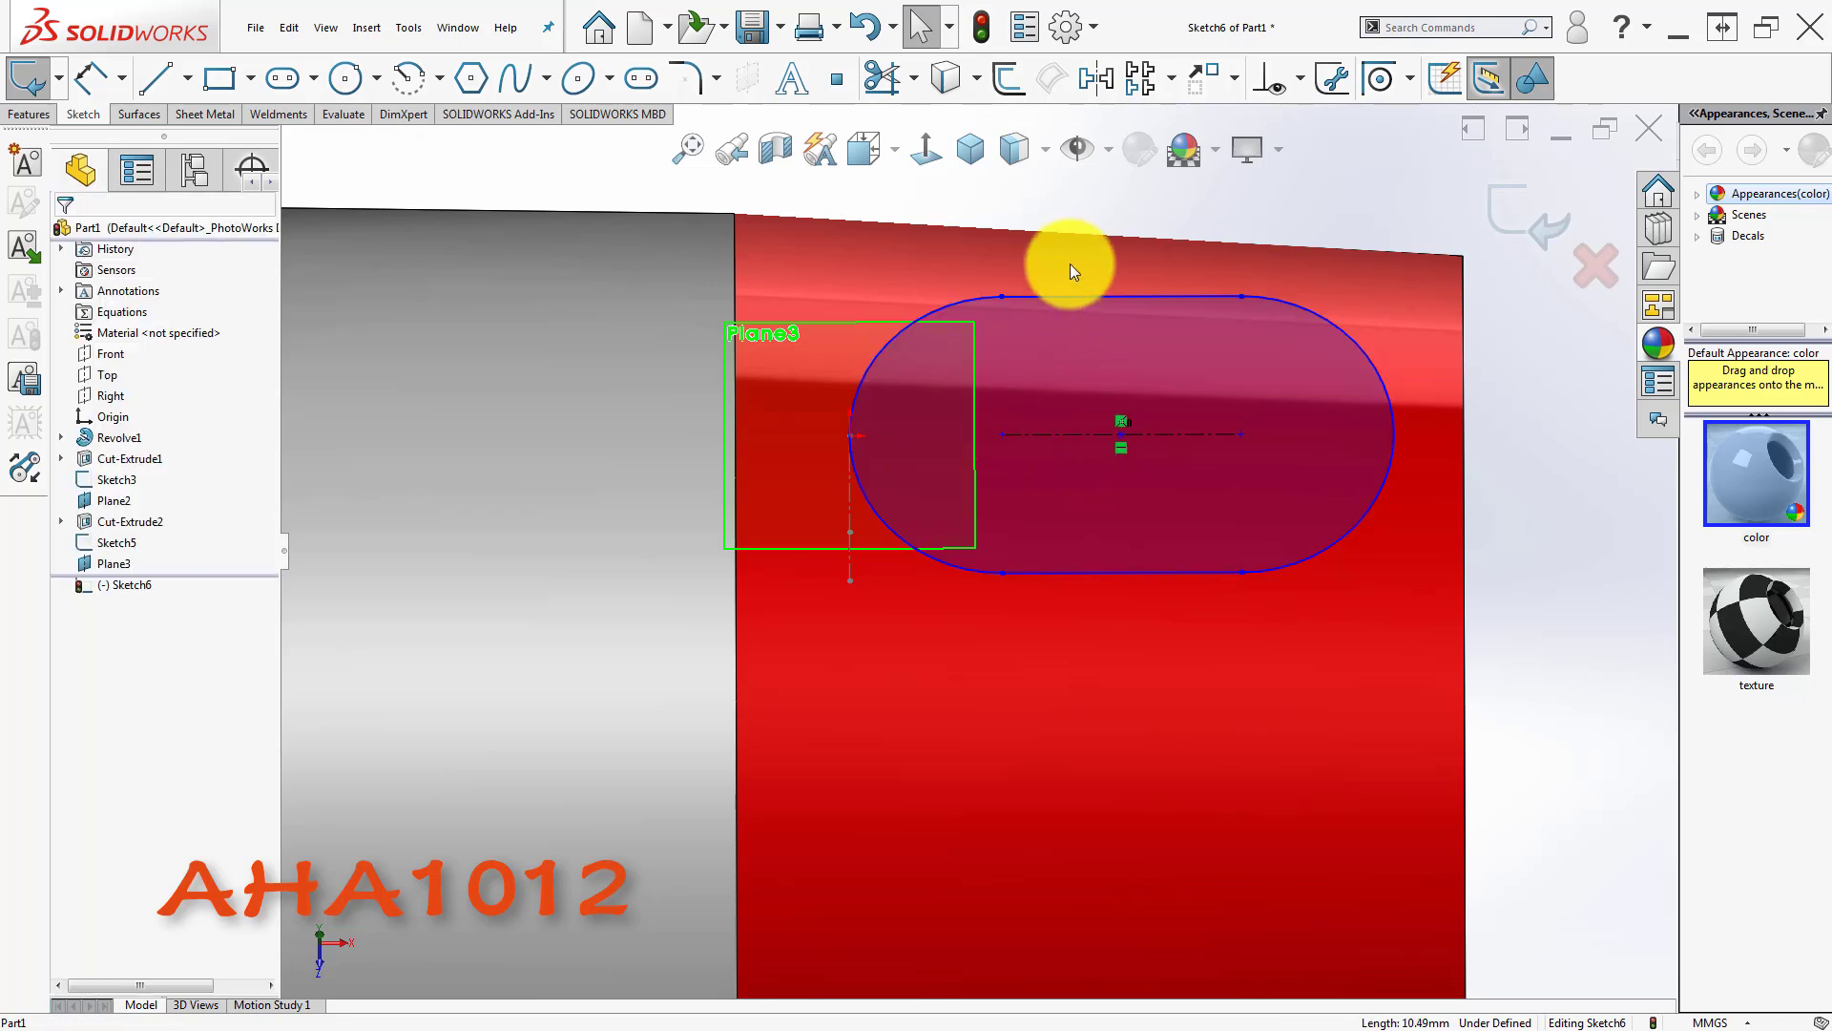
pyautogui.click(926, 150)
pyautogui.click(1286, 555)
pyautogui.scroll(-1, 1286, 554)
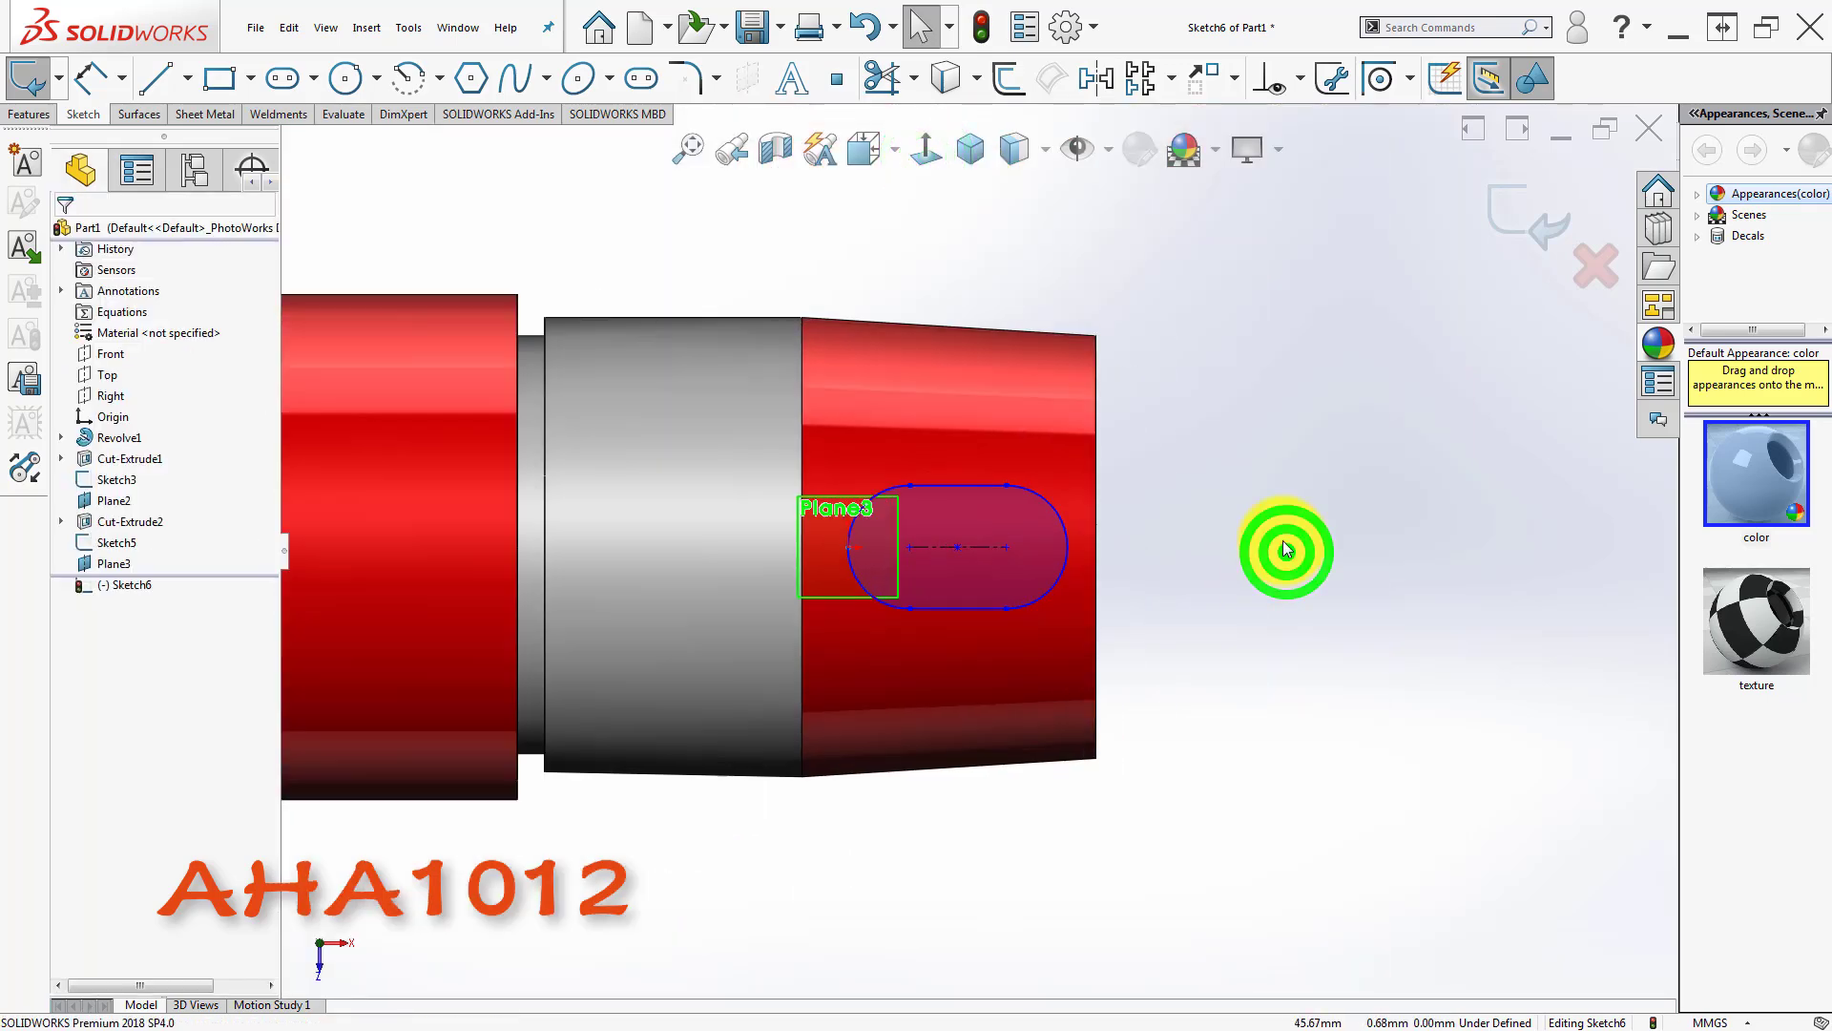
pyautogui.moveTo(1286, 554); pyautogui.dragTo(1228, 442, button='right')
pyautogui.click(972, 609)
pyautogui.click(984, 475)
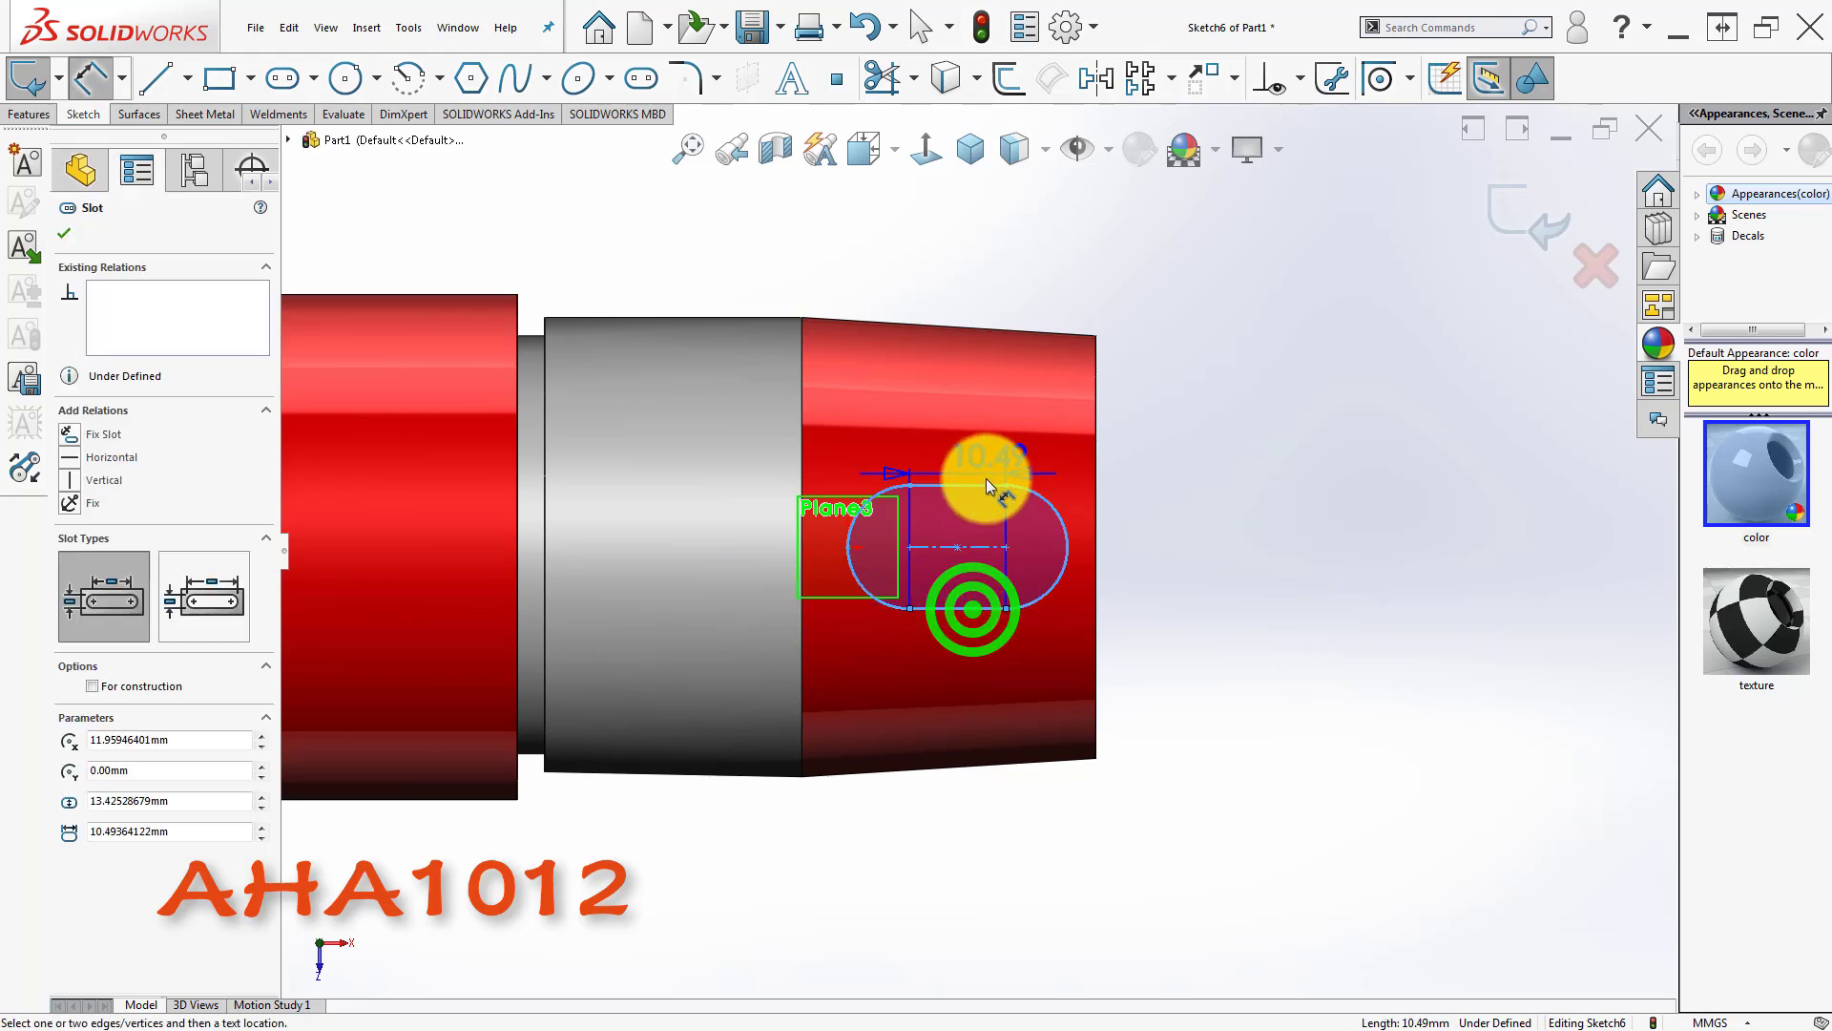
pyautogui.click(1176, 518)
pyautogui.click(885, 447)
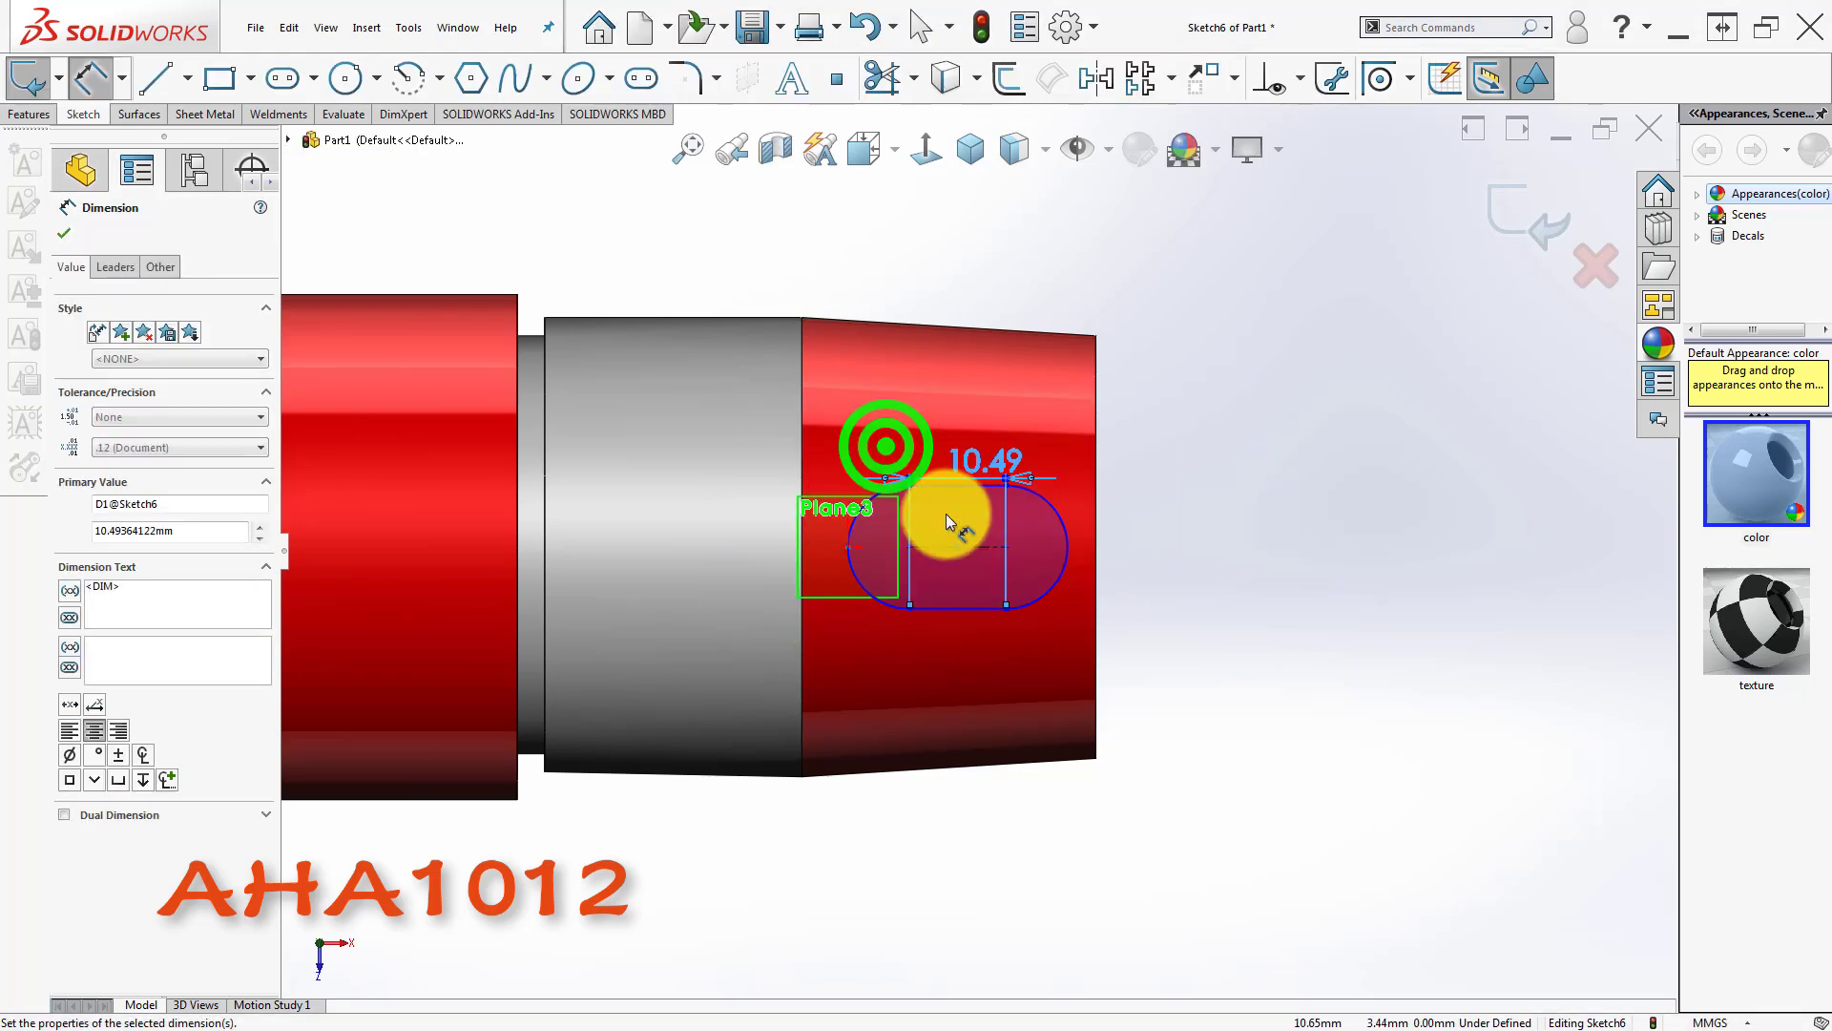
pyautogui.press('Escape')
pyautogui.moveTo(961, 460); pyautogui.dragTo(961, 607)
pyautogui.press('Delete')
# - Dimension the slot's width between its two straight edges as 12 mm
pyautogui.moveTo(987, 609); pyautogui.dragTo(1210, 494, button='right')
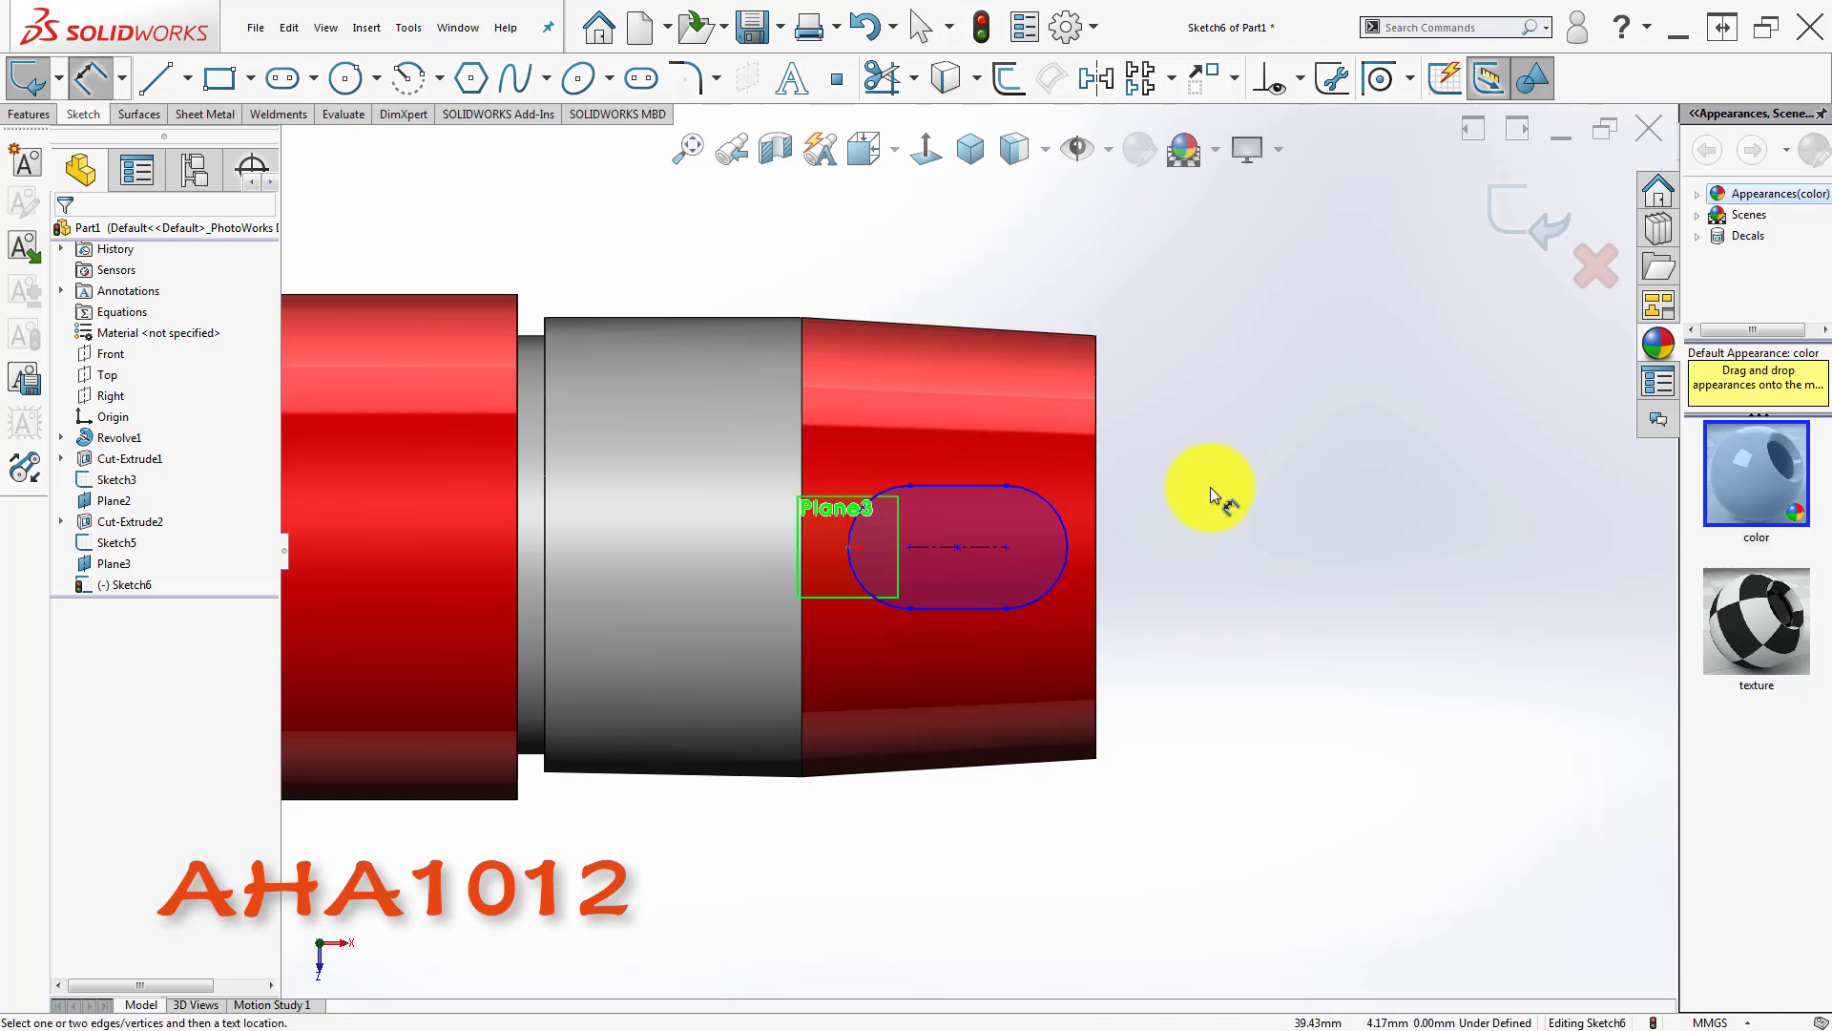
pyautogui.click(959, 607)
pyautogui.click(988, 486)
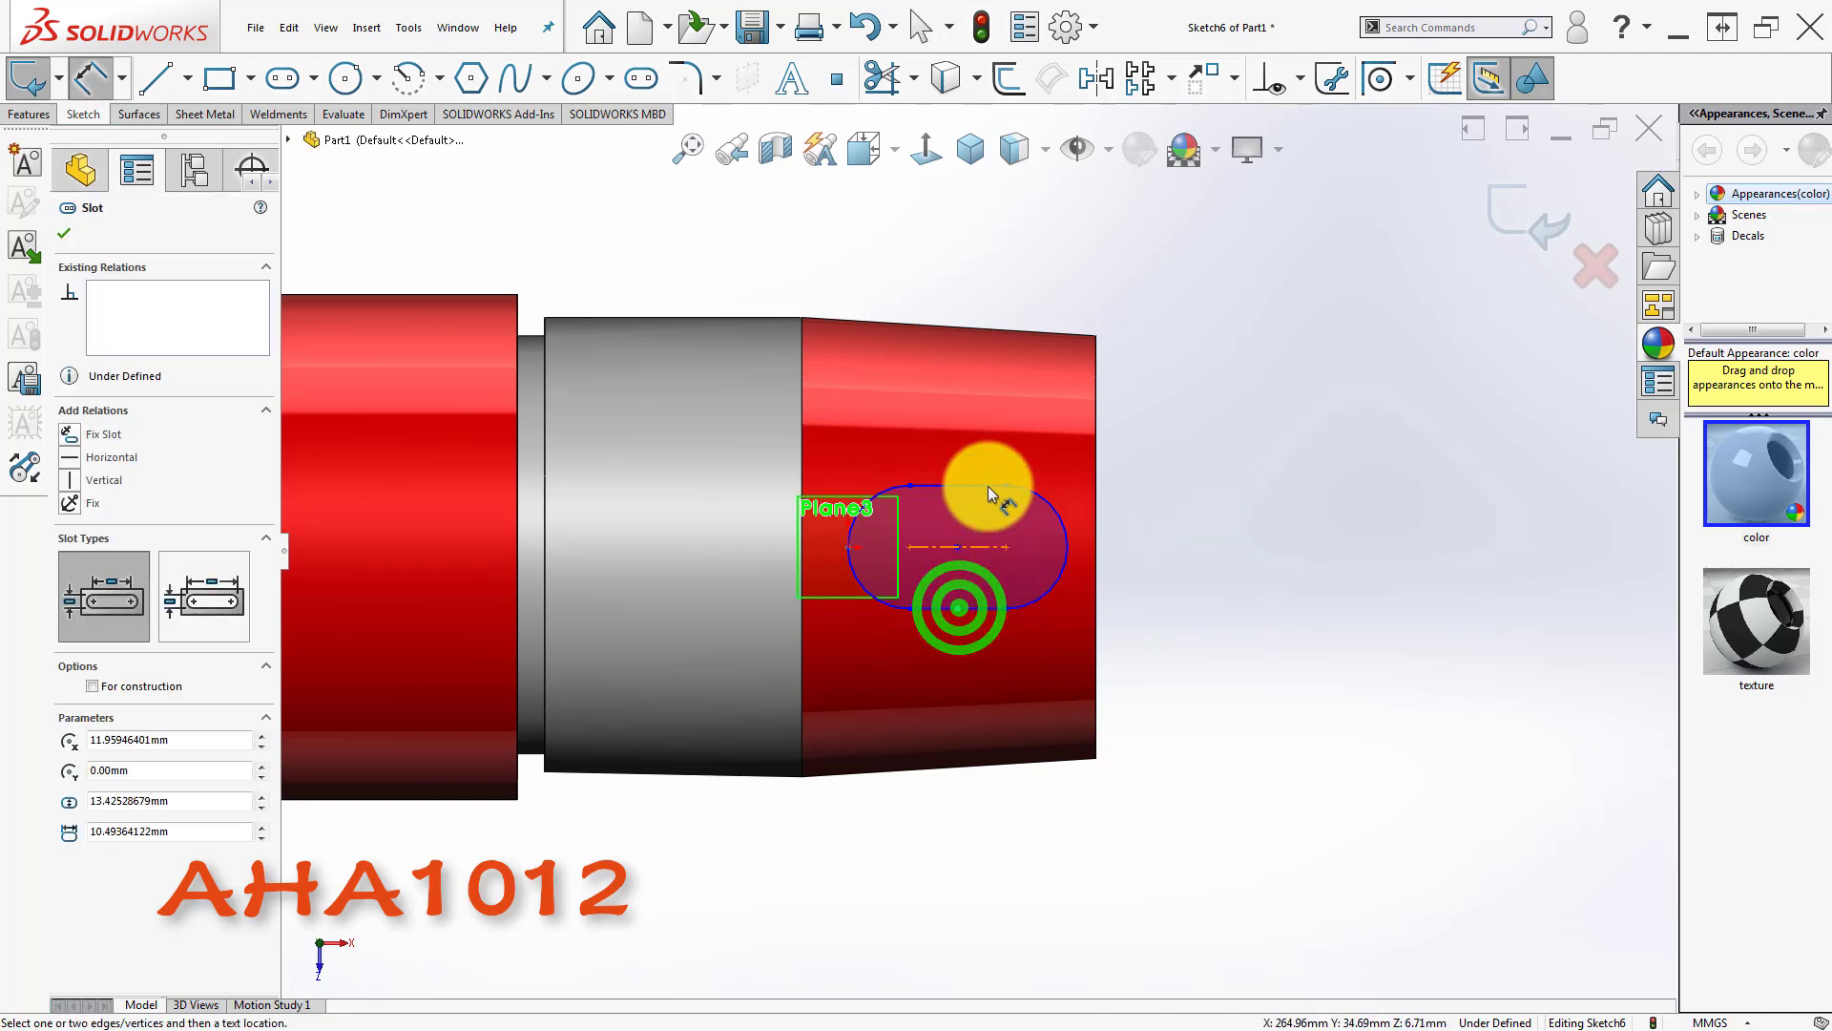
pyautogui.click(1246, 528)
pyautogui.write('12')
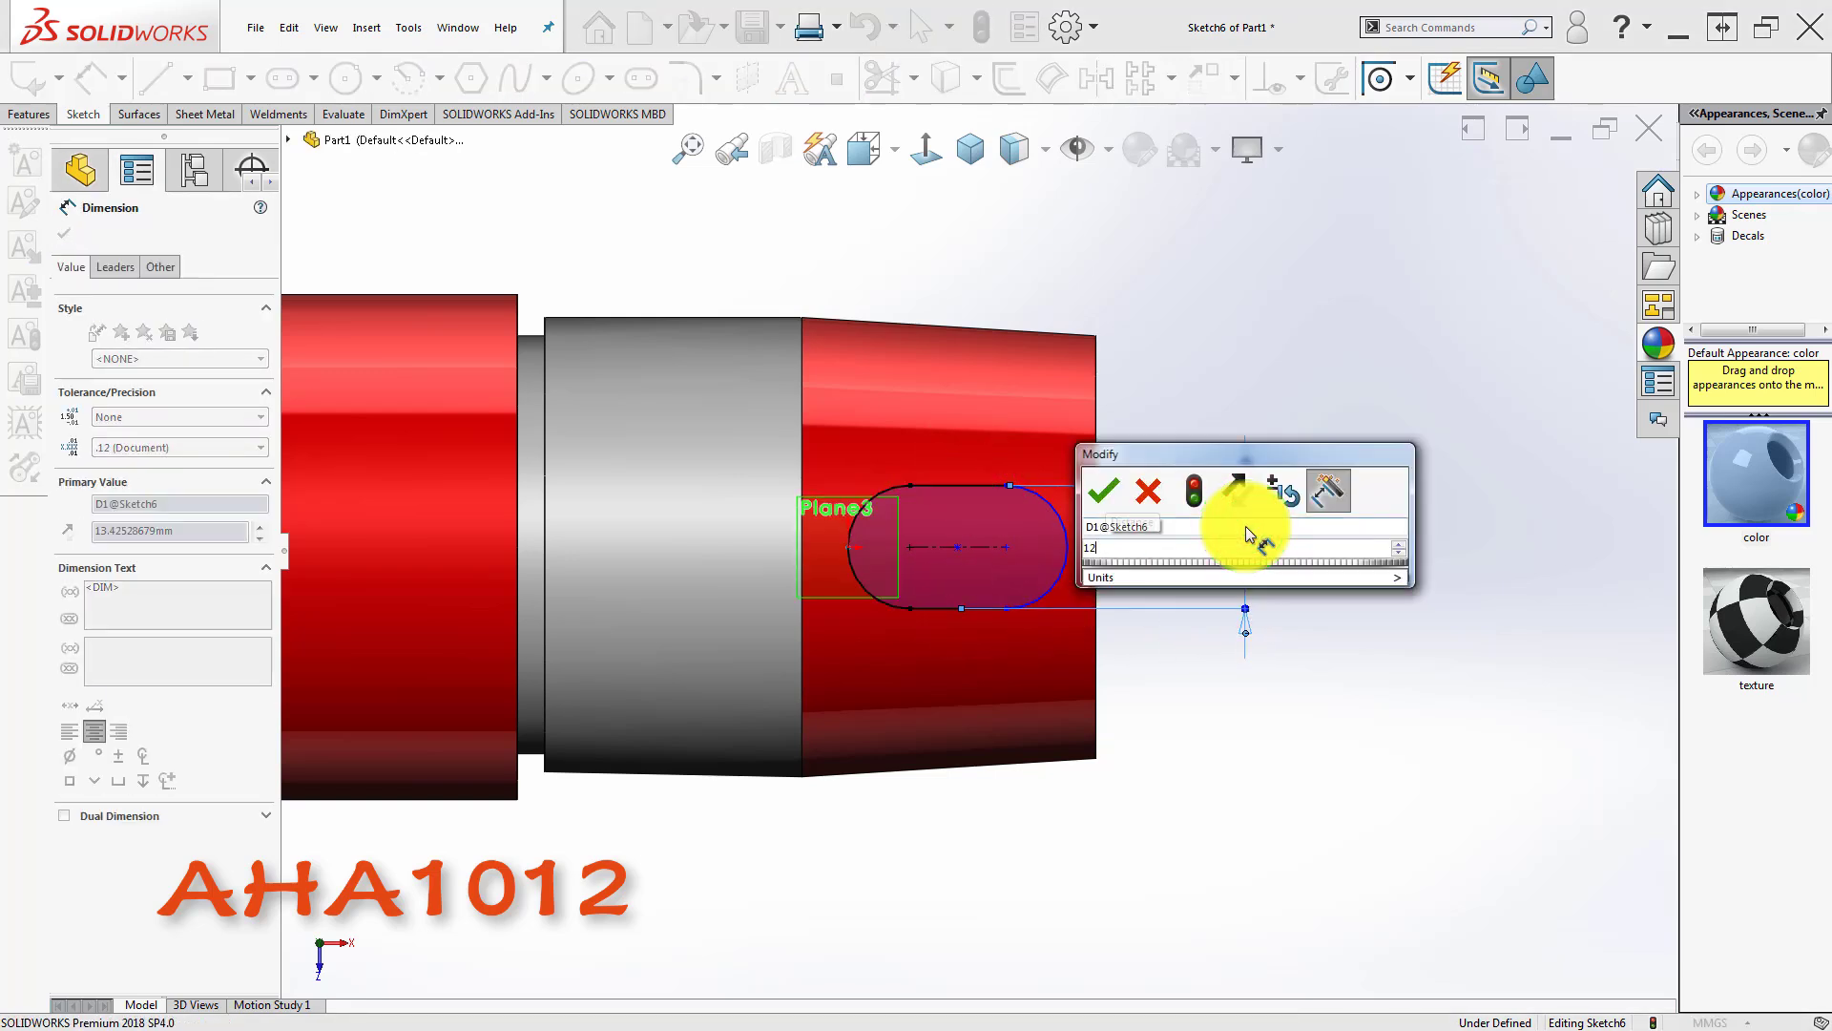
pyautogui.press('Return')
pyautogui.click(1484, 572)
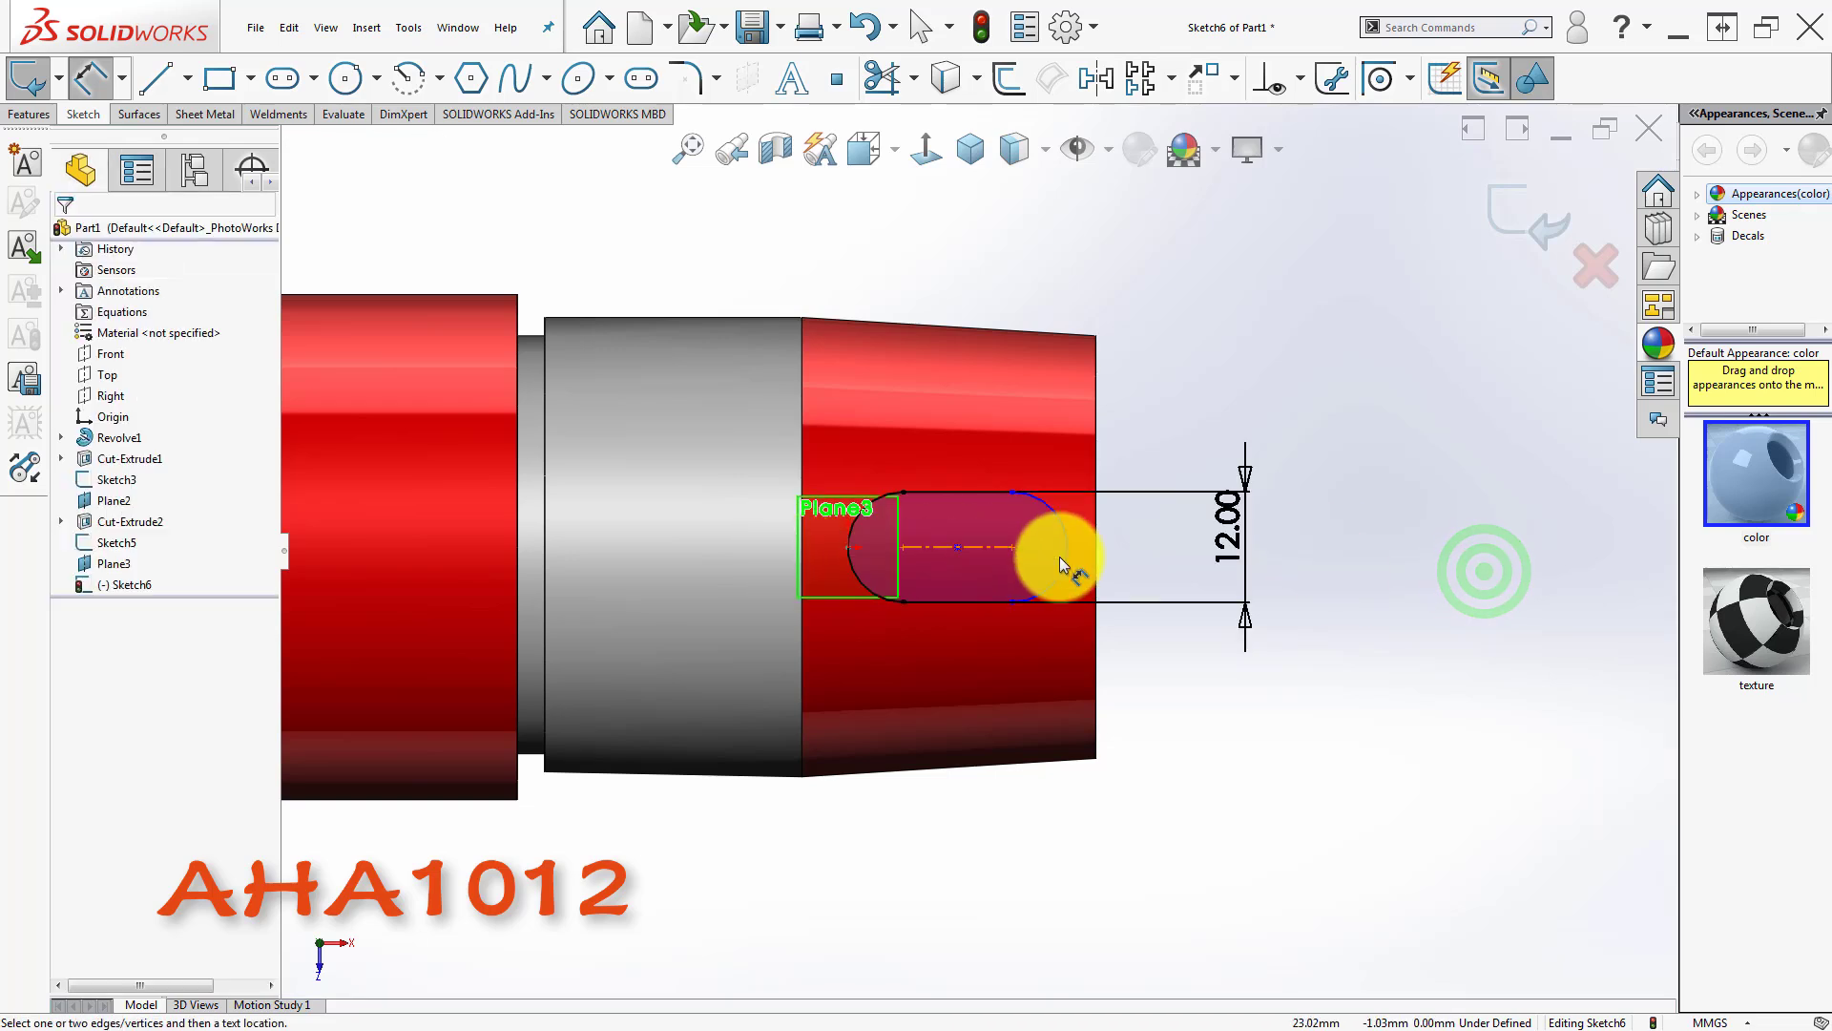
# - Dimension the slot's overall length across its two end arcs as 25 mm
pyautogui.scroll(-3, 1059, 559)
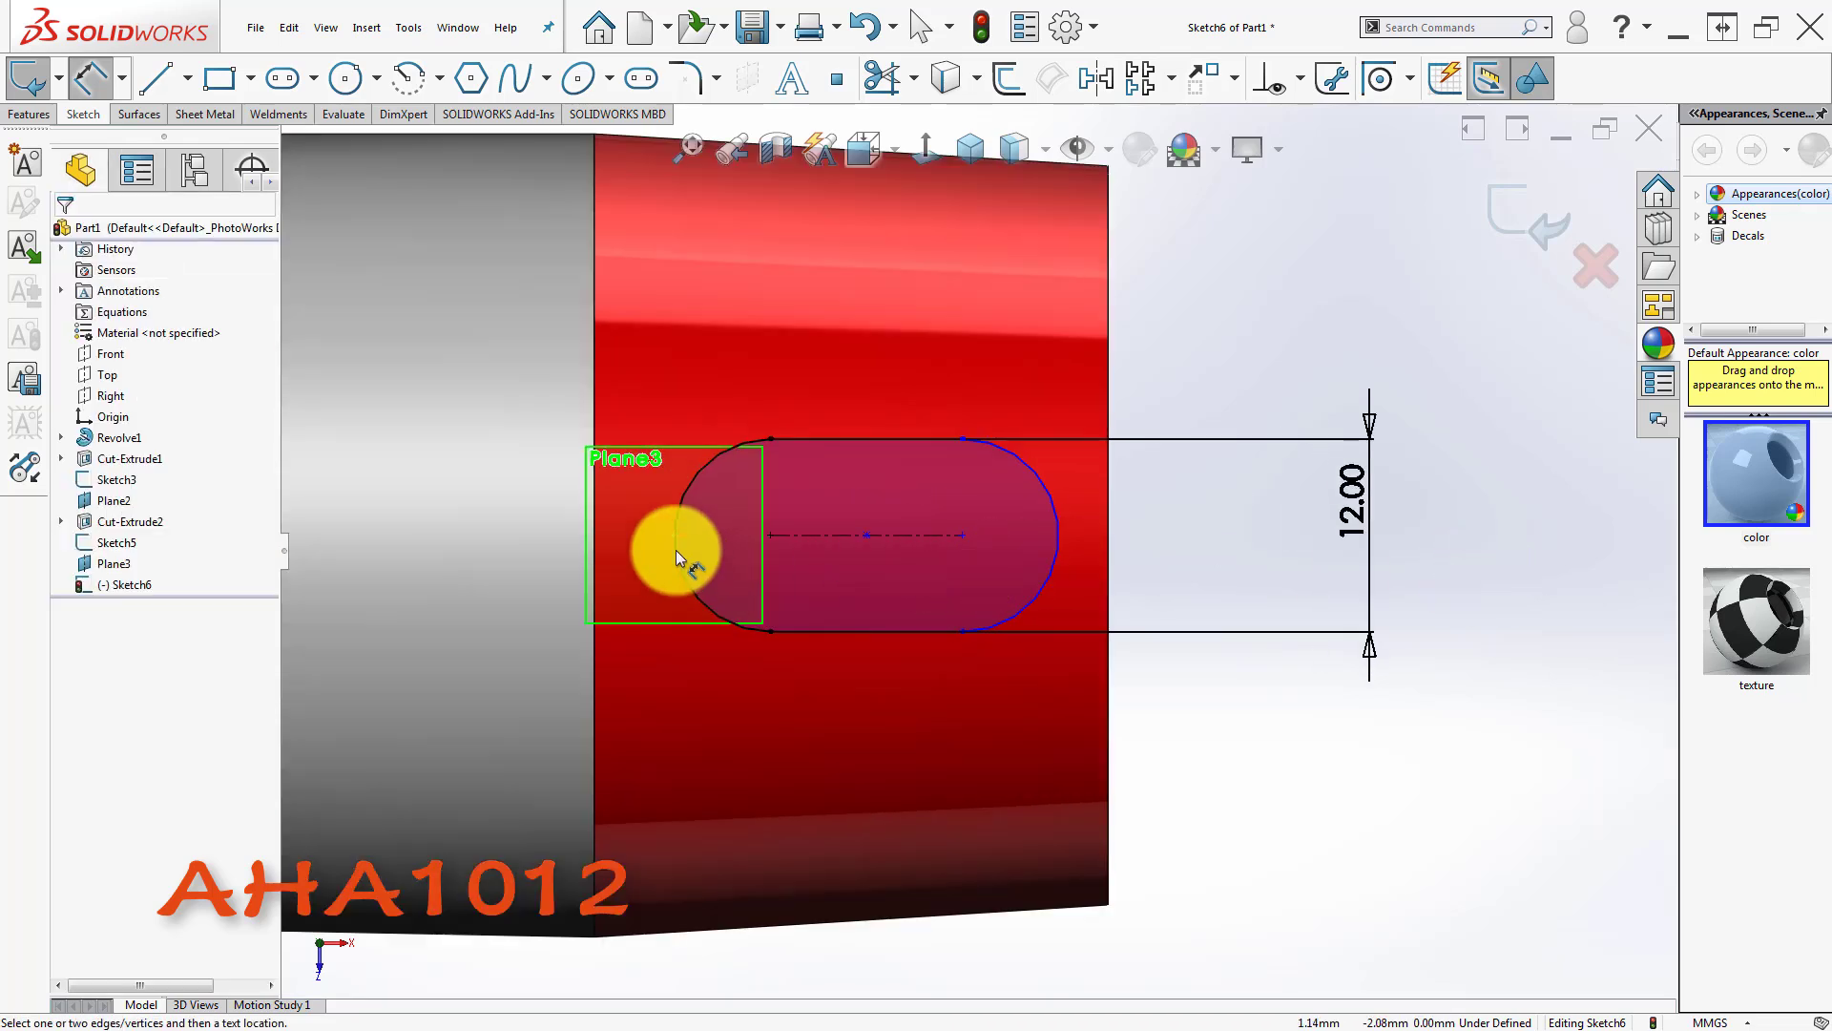
pyautogui.click(681, 498)
pyautogui.click(1060, 512)
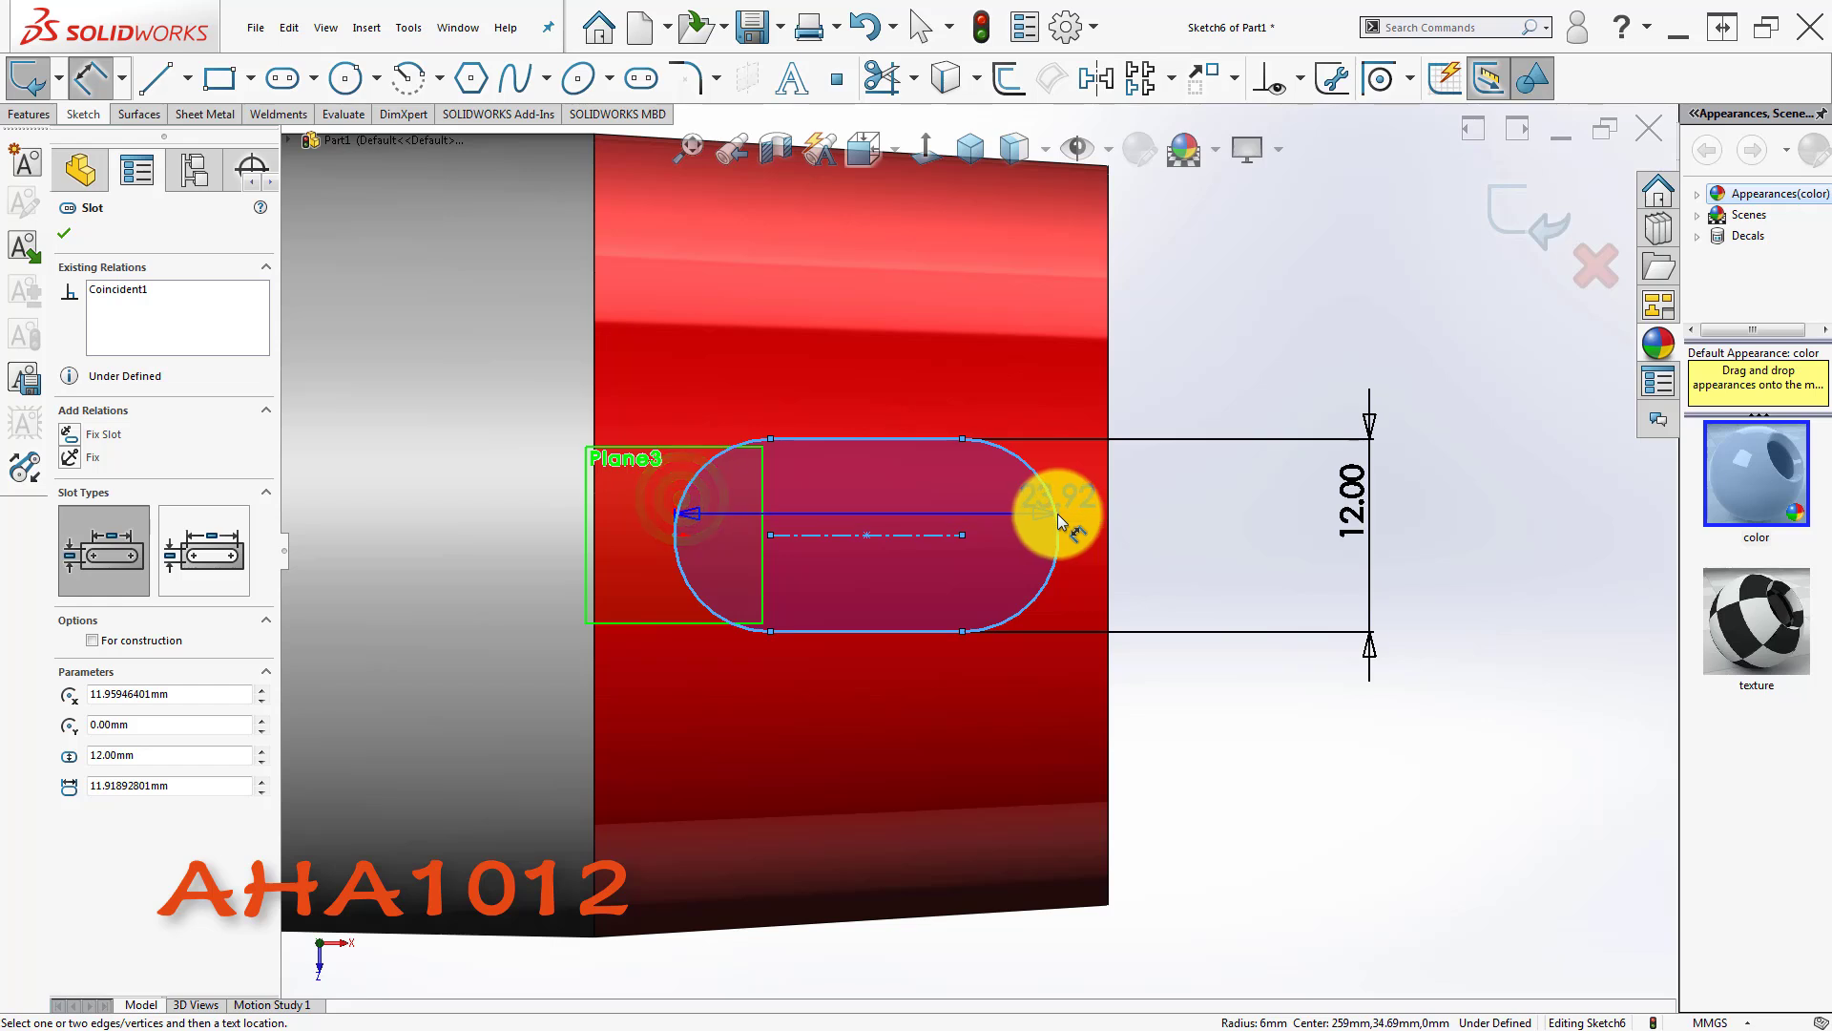
pyautogui.click(902, 340)
pyautogui.write('25')
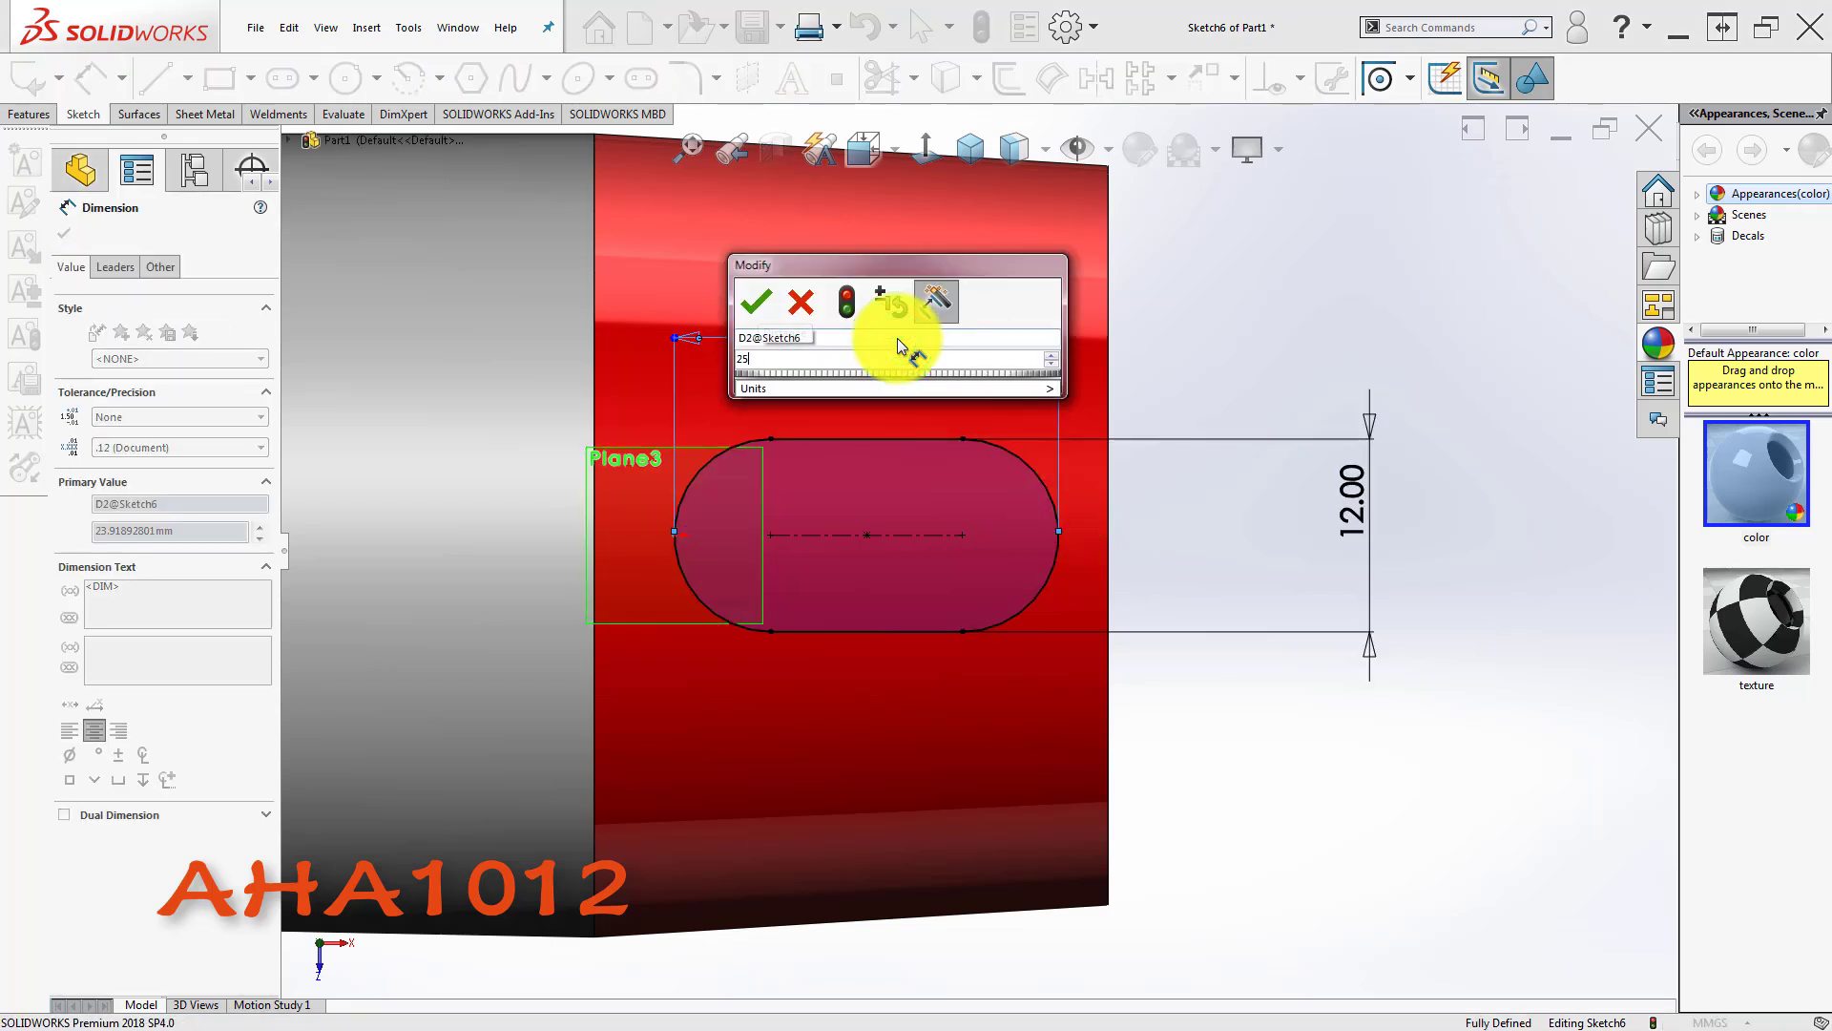
pyautogui.press('Return')
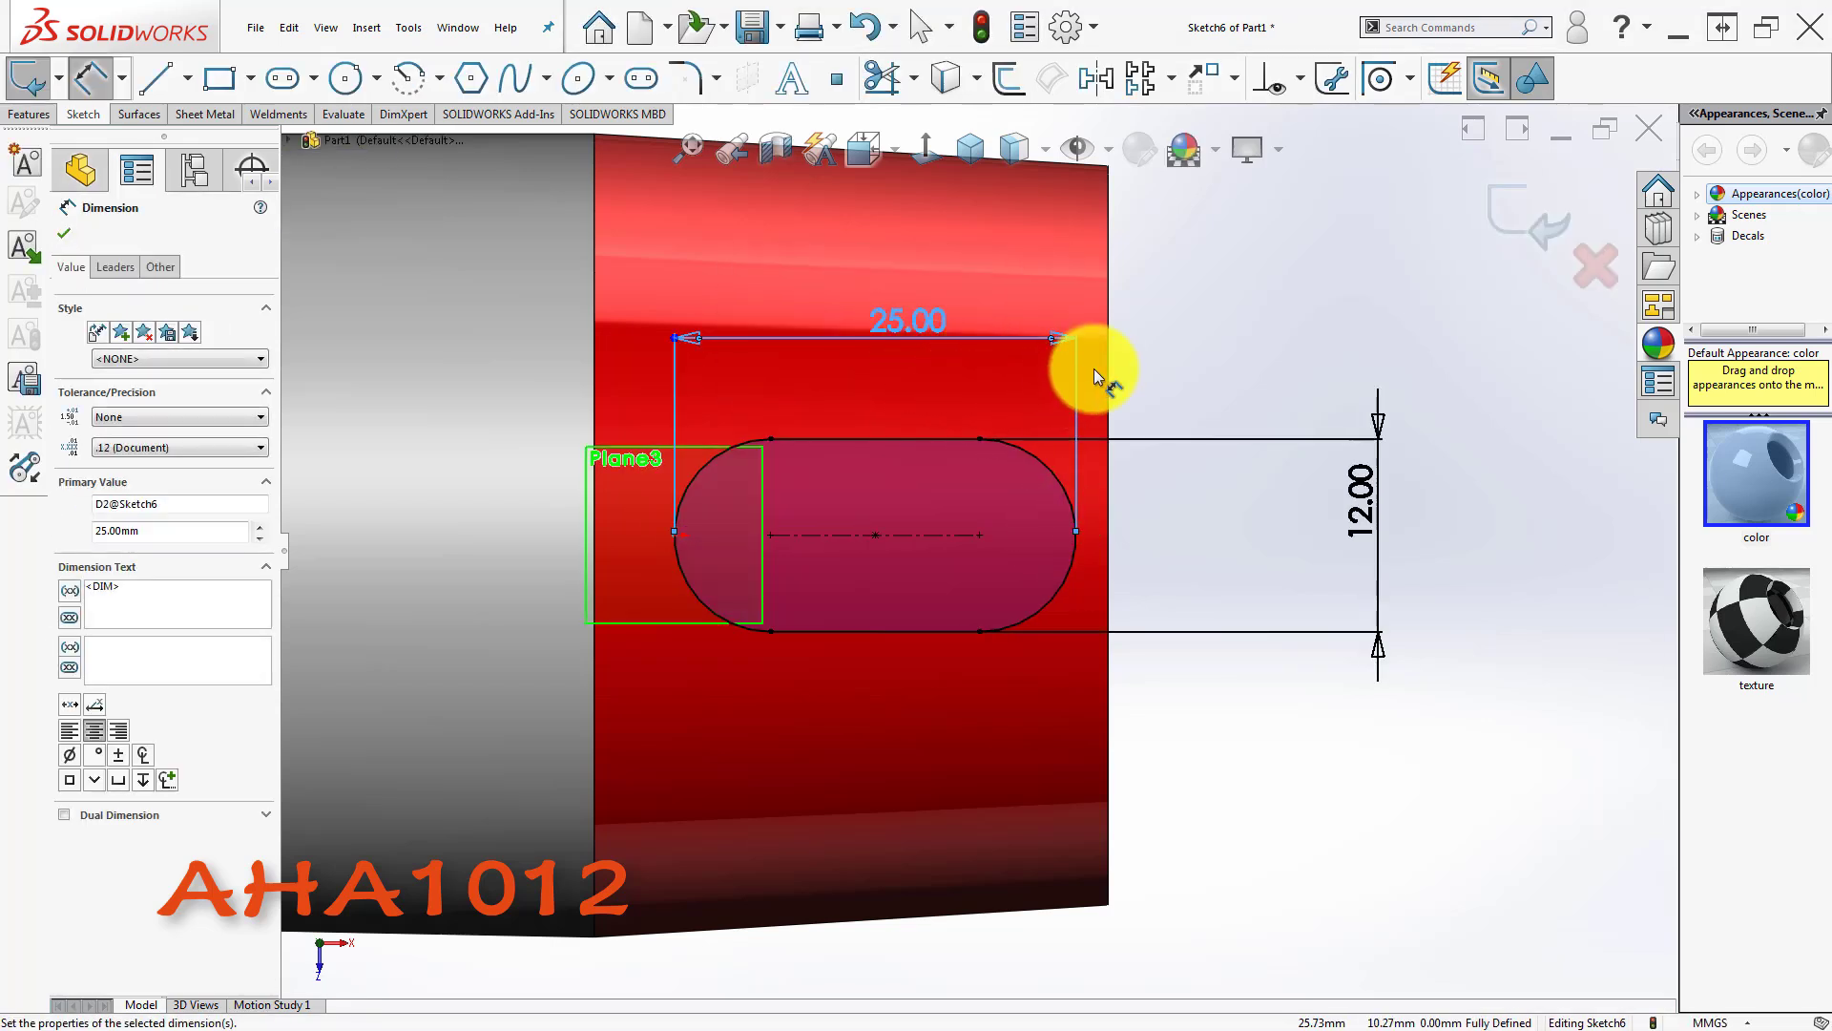
pyautogui.click(1240, 320)
# - Cut-extrude the slot into the short taper down to the lower endpoint of the upper centerline
pyautogui.scroll(4, 1000, 533)
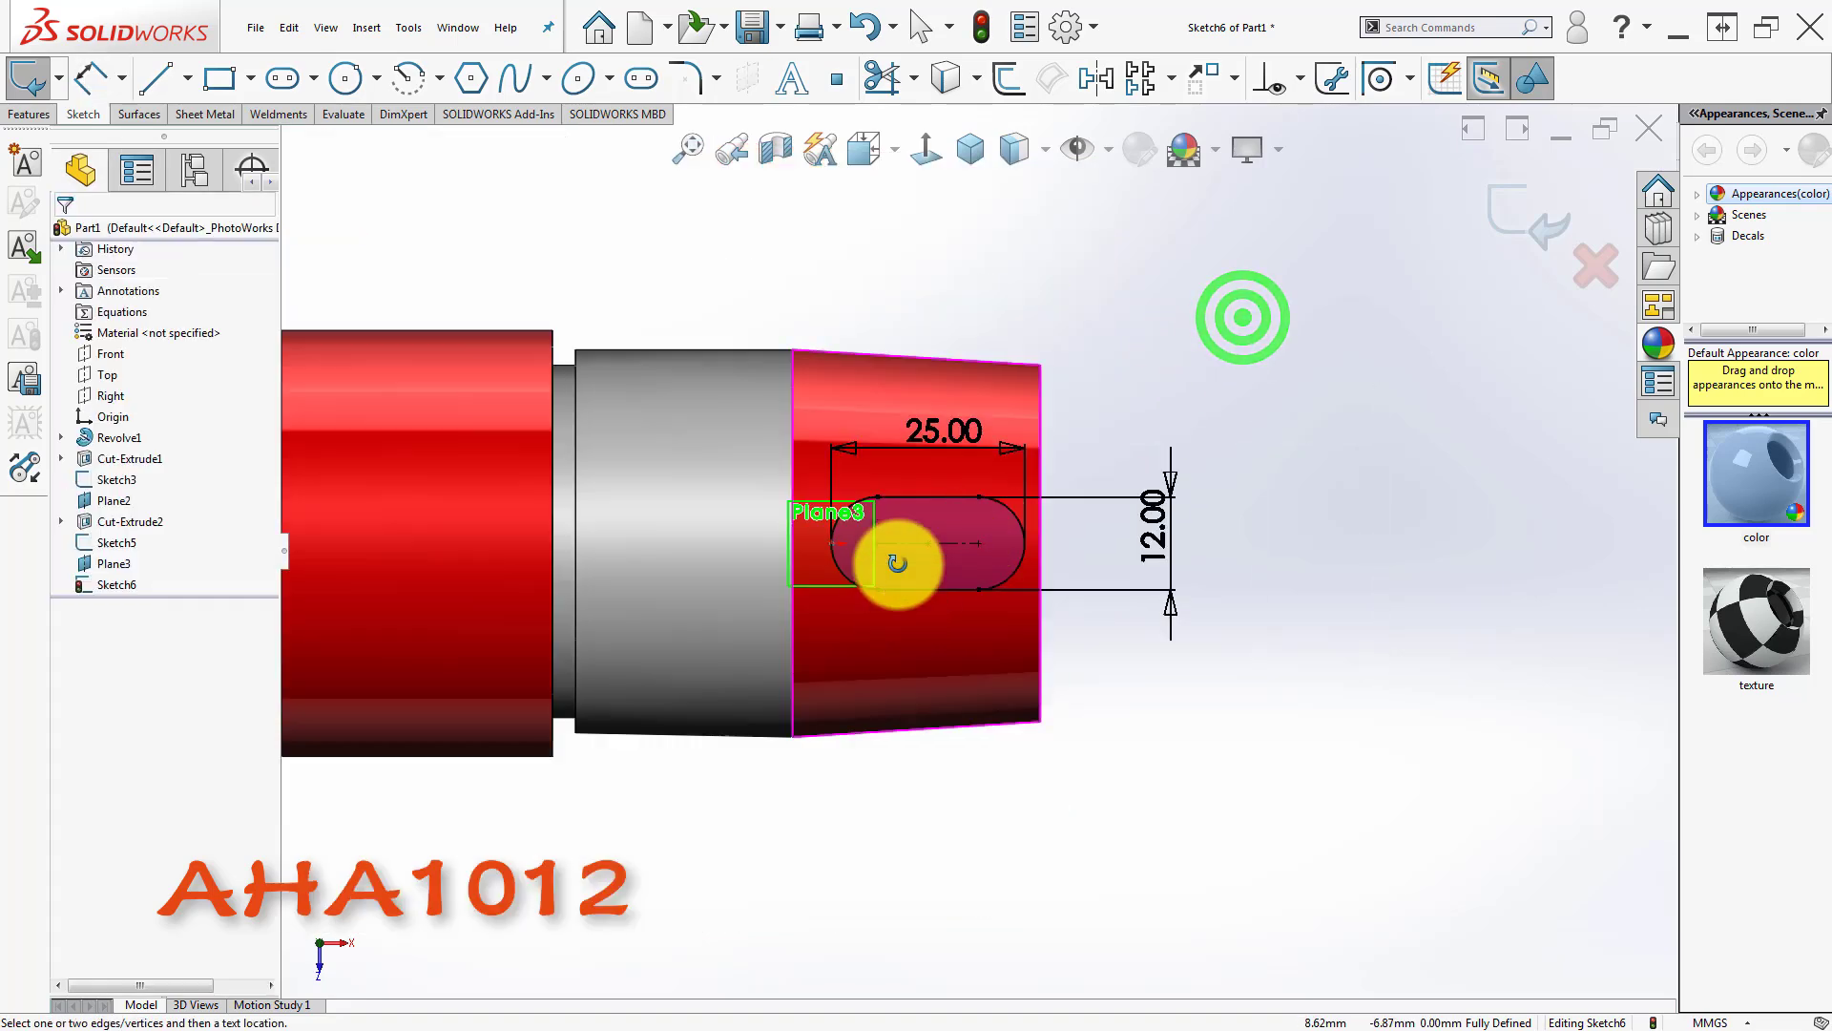
pyautogui.moveTo(898, 562); pyautogui.dragTo(902, 252, button='middle')
pyautogui.click(27, 113)
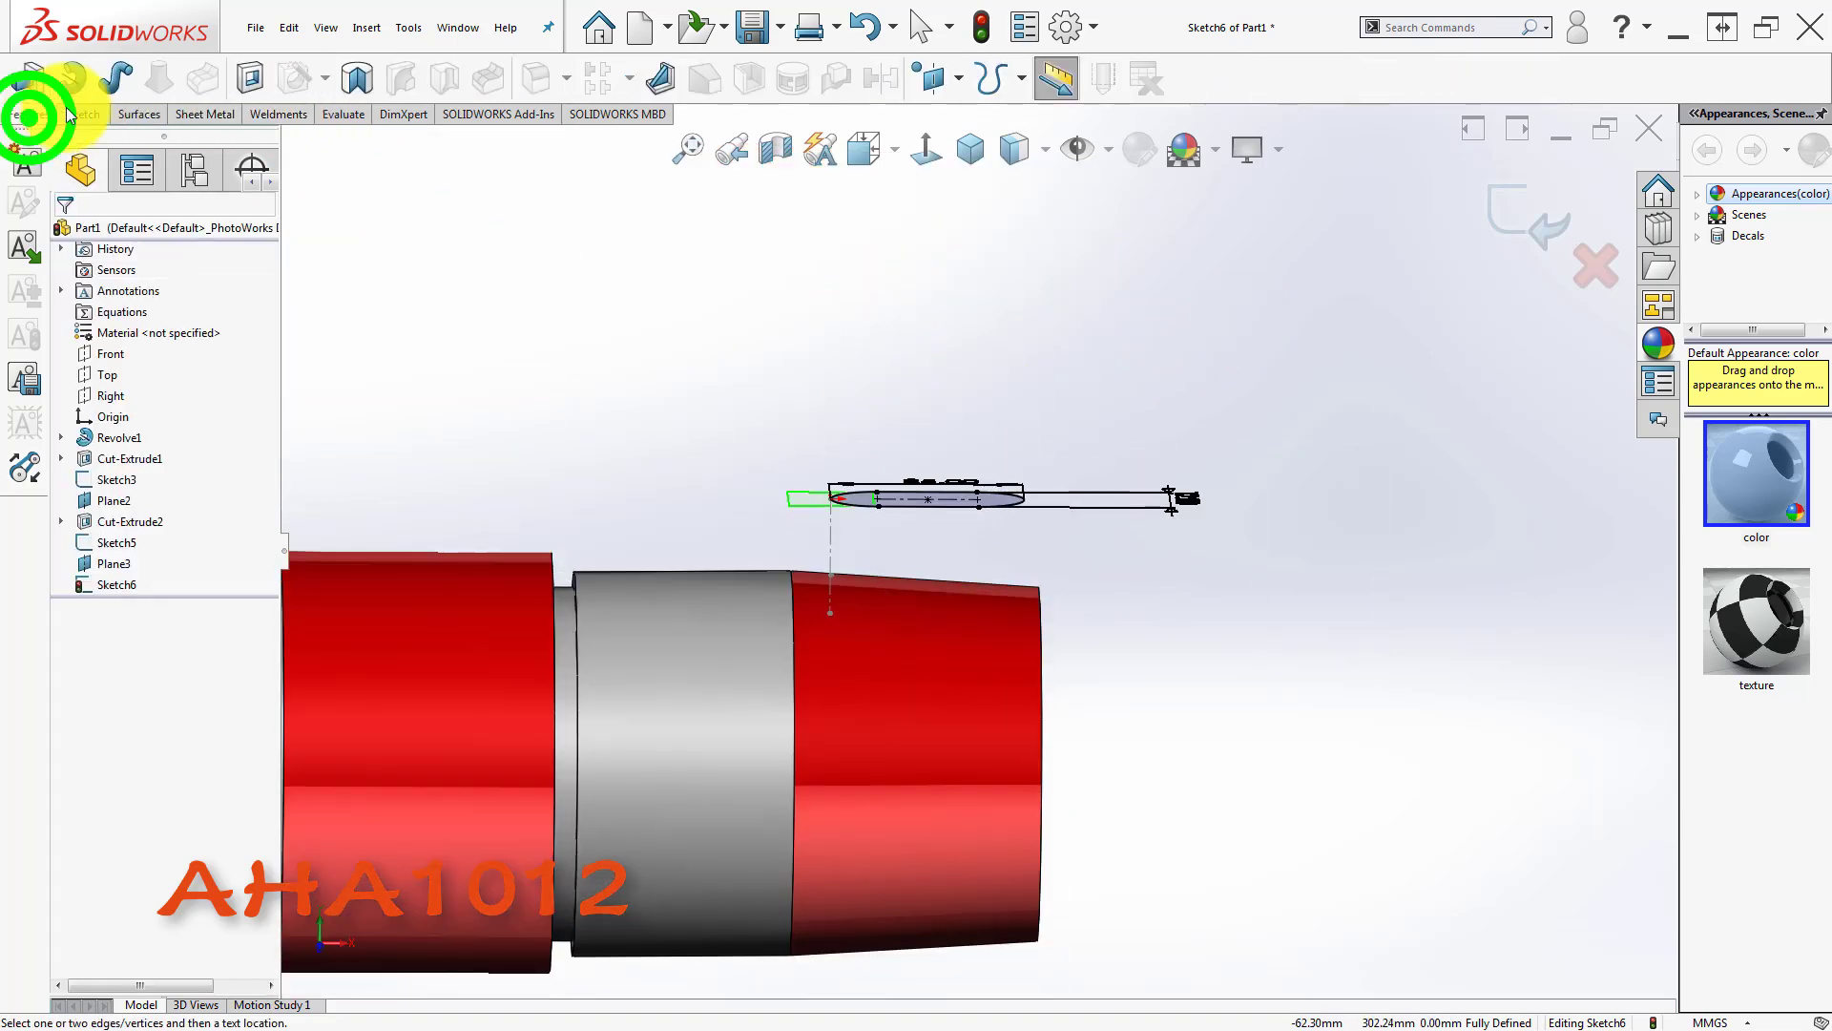
pyautogui.click(261, 84)
pyautogui.click(840, 570)
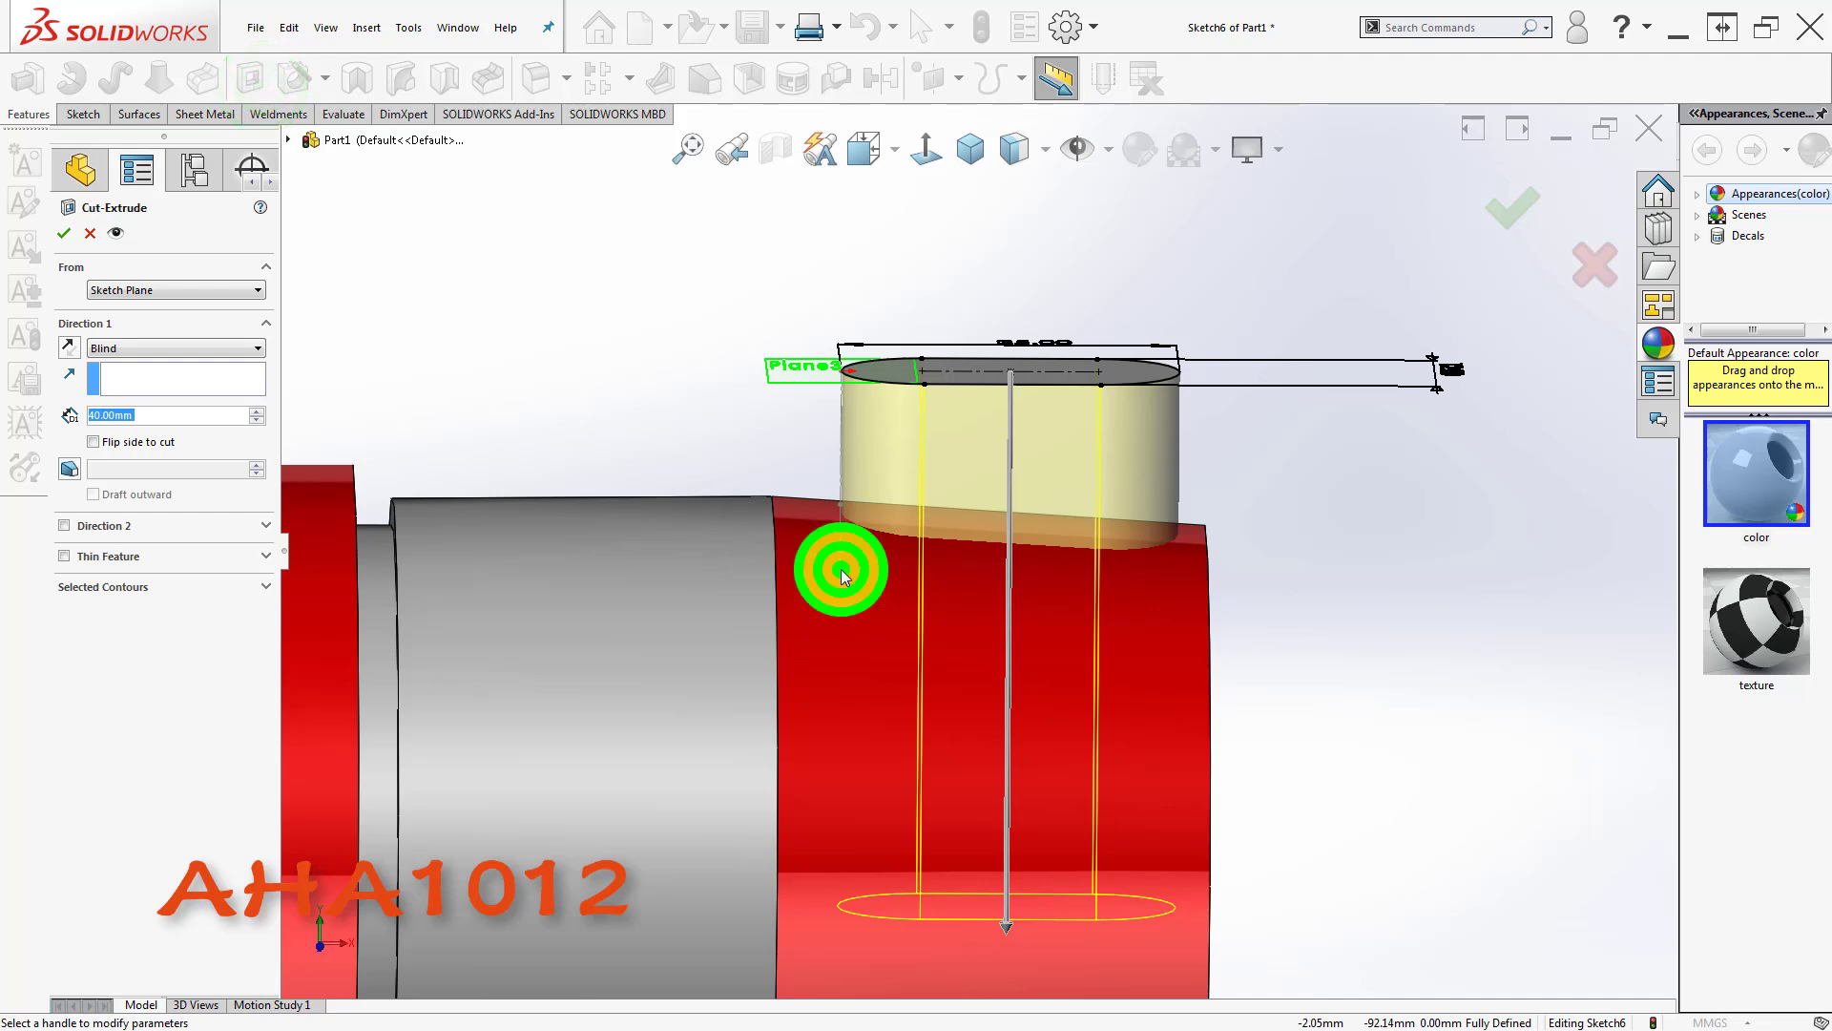
pyautogui.click(1493, 193)
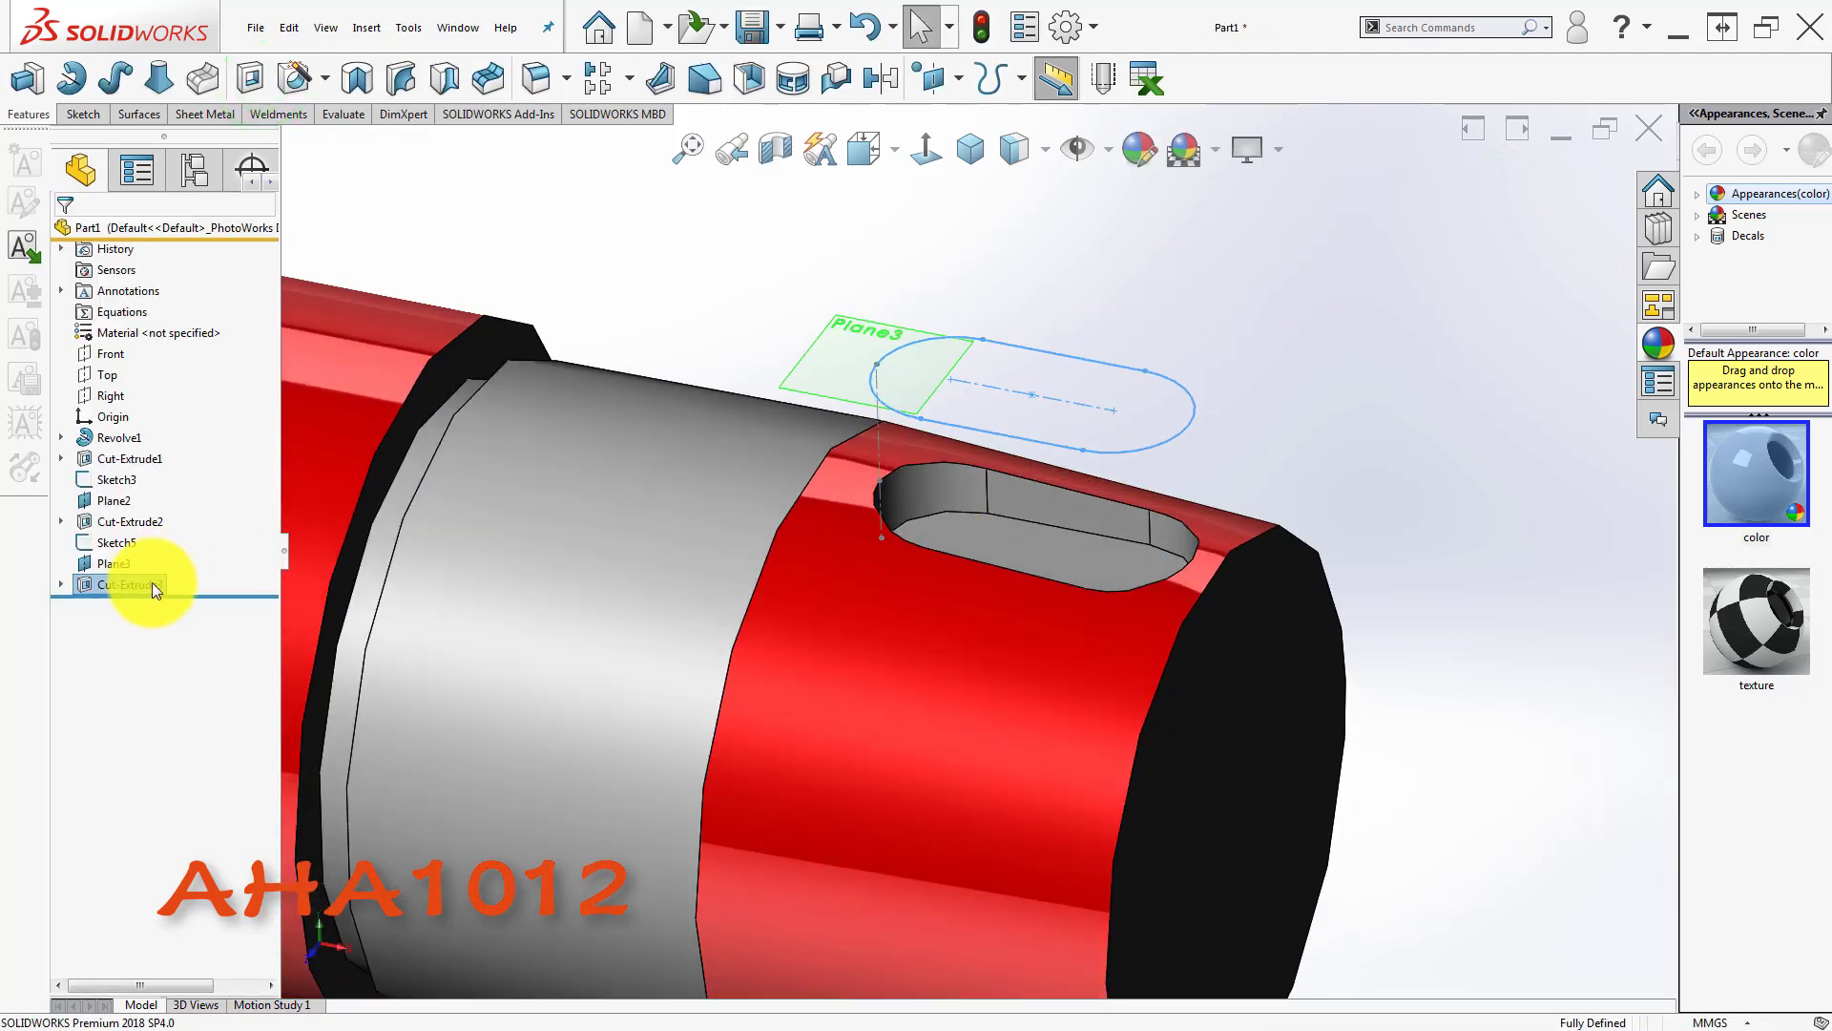
# - Color the new keyway cut in the short taper yellow
pyautogui.rightClick(152, 584)
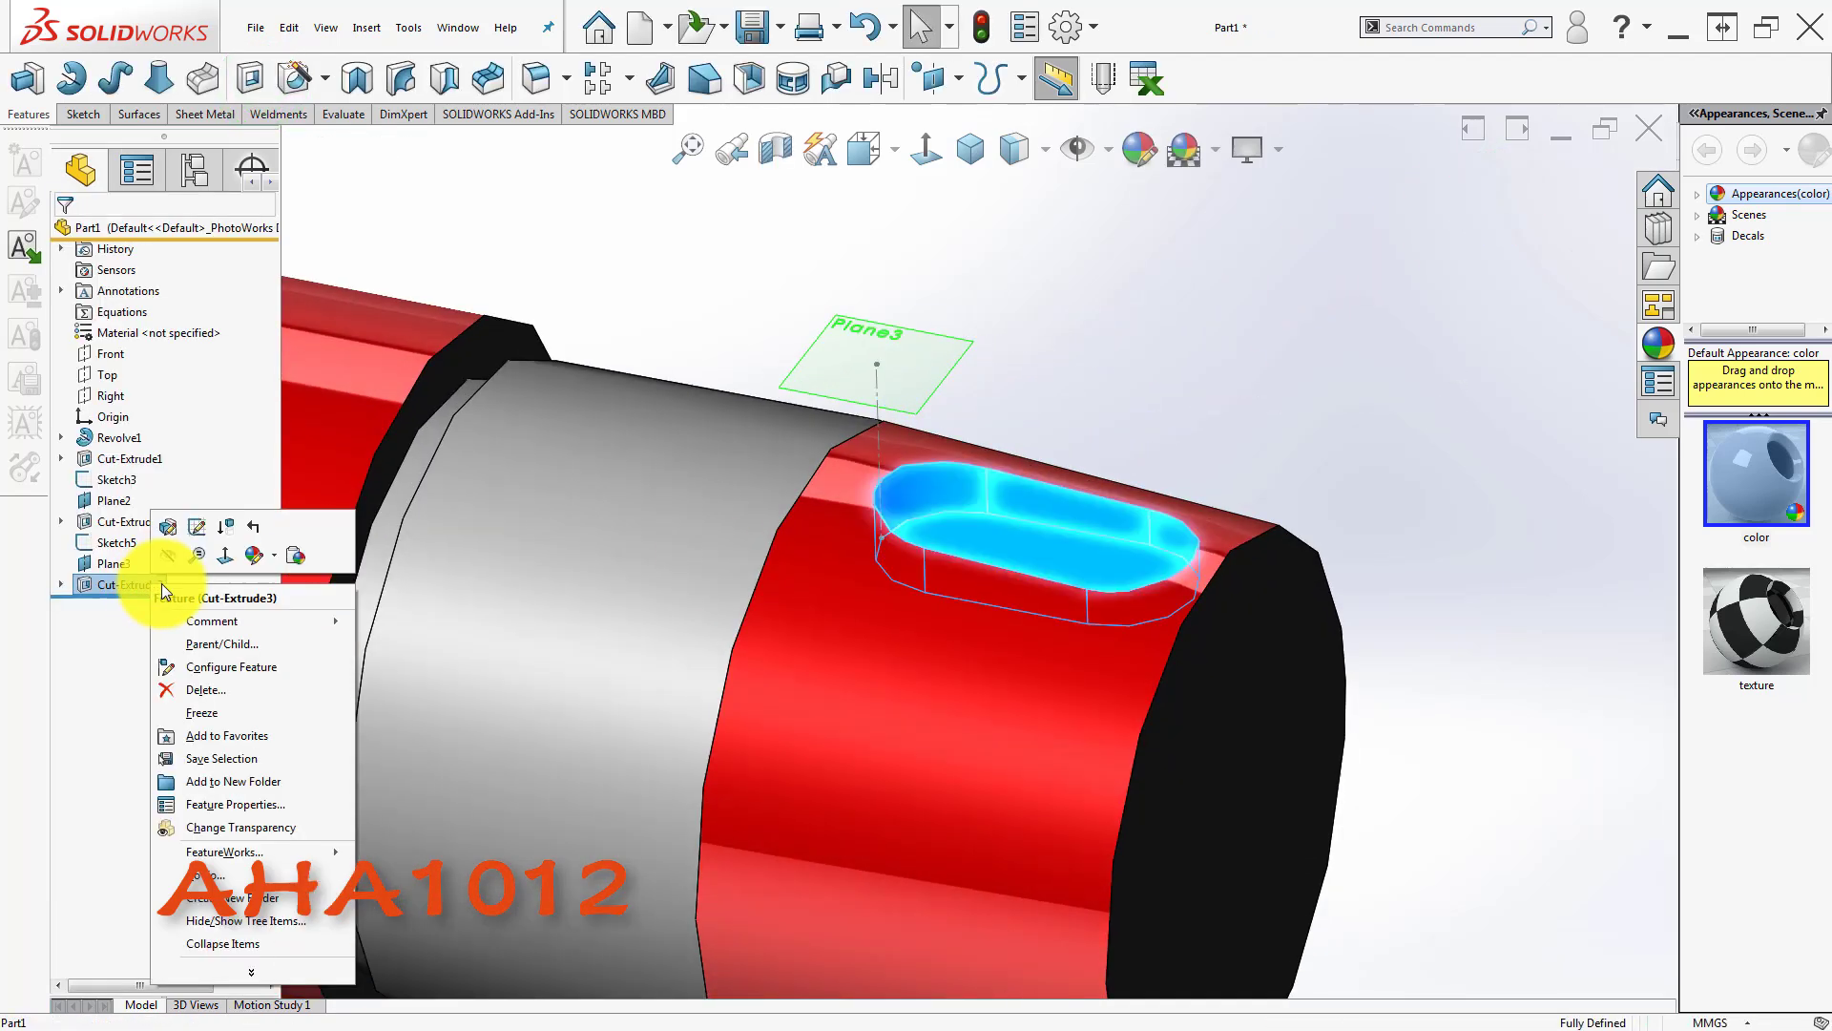
pyautogui.click(279, 559)
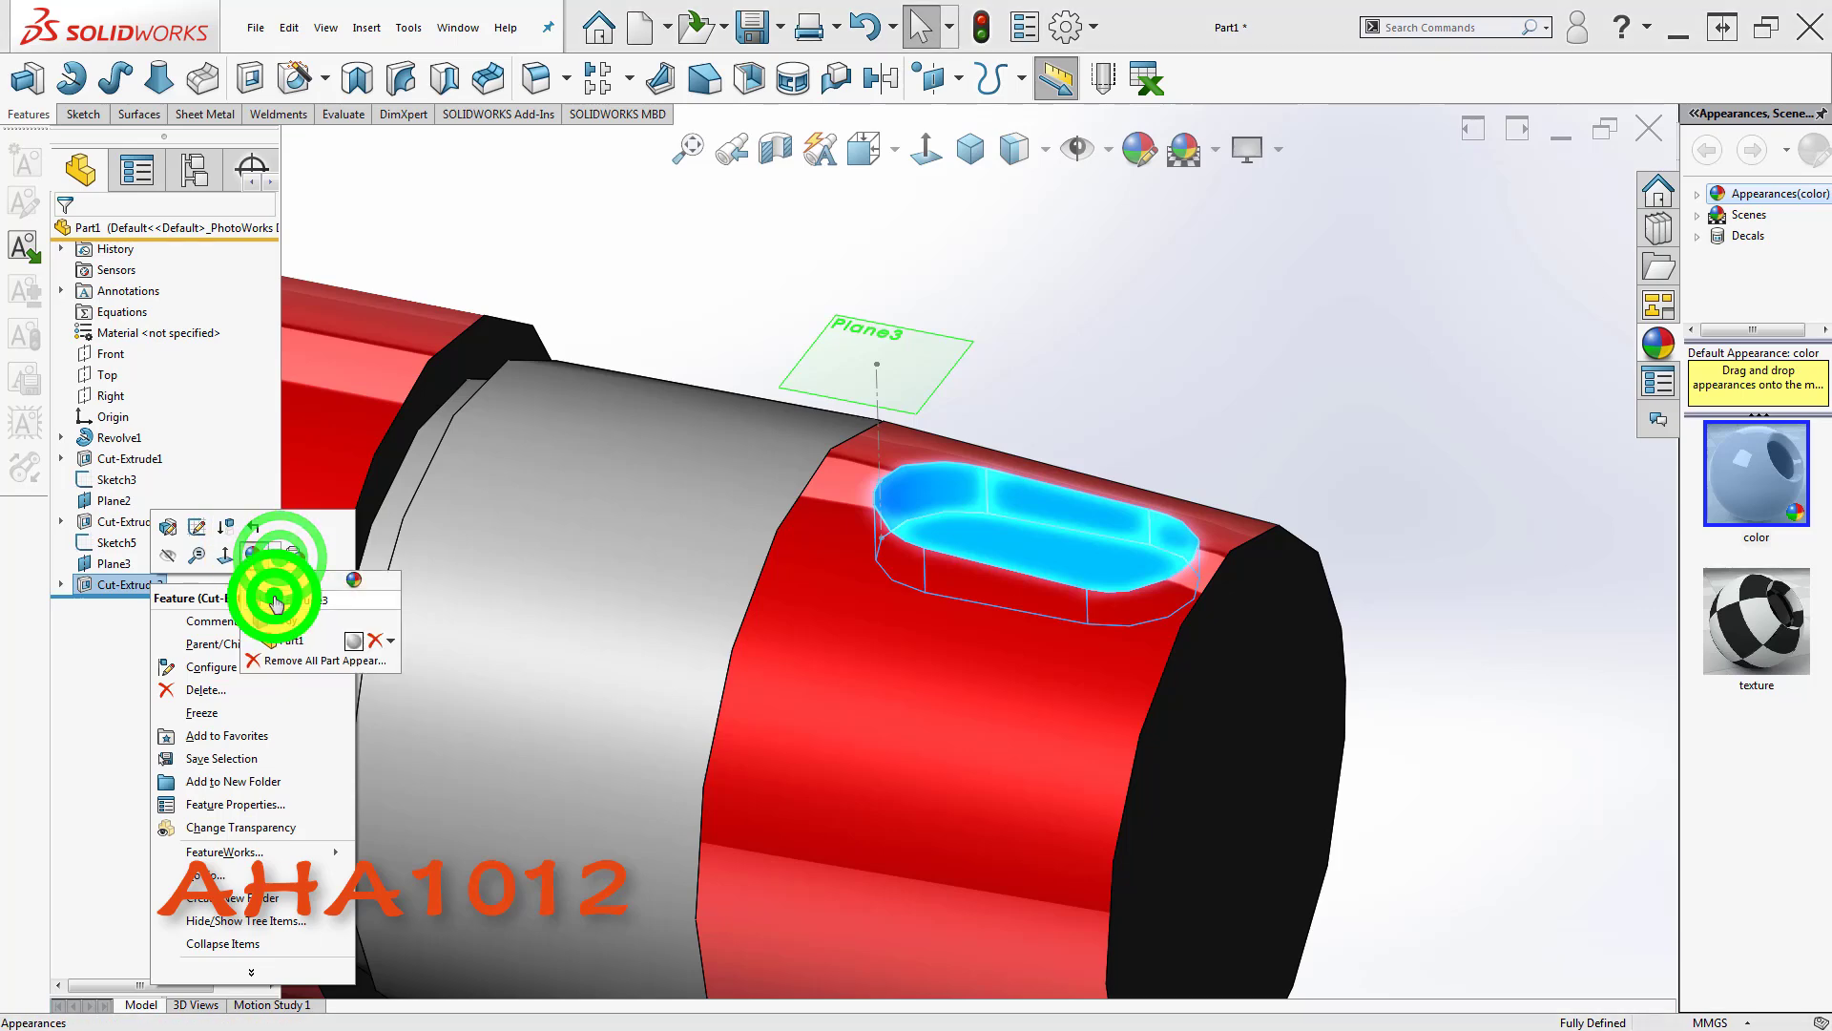
pyautogui.click(273, 598)
pyautogui.click(144, 632)
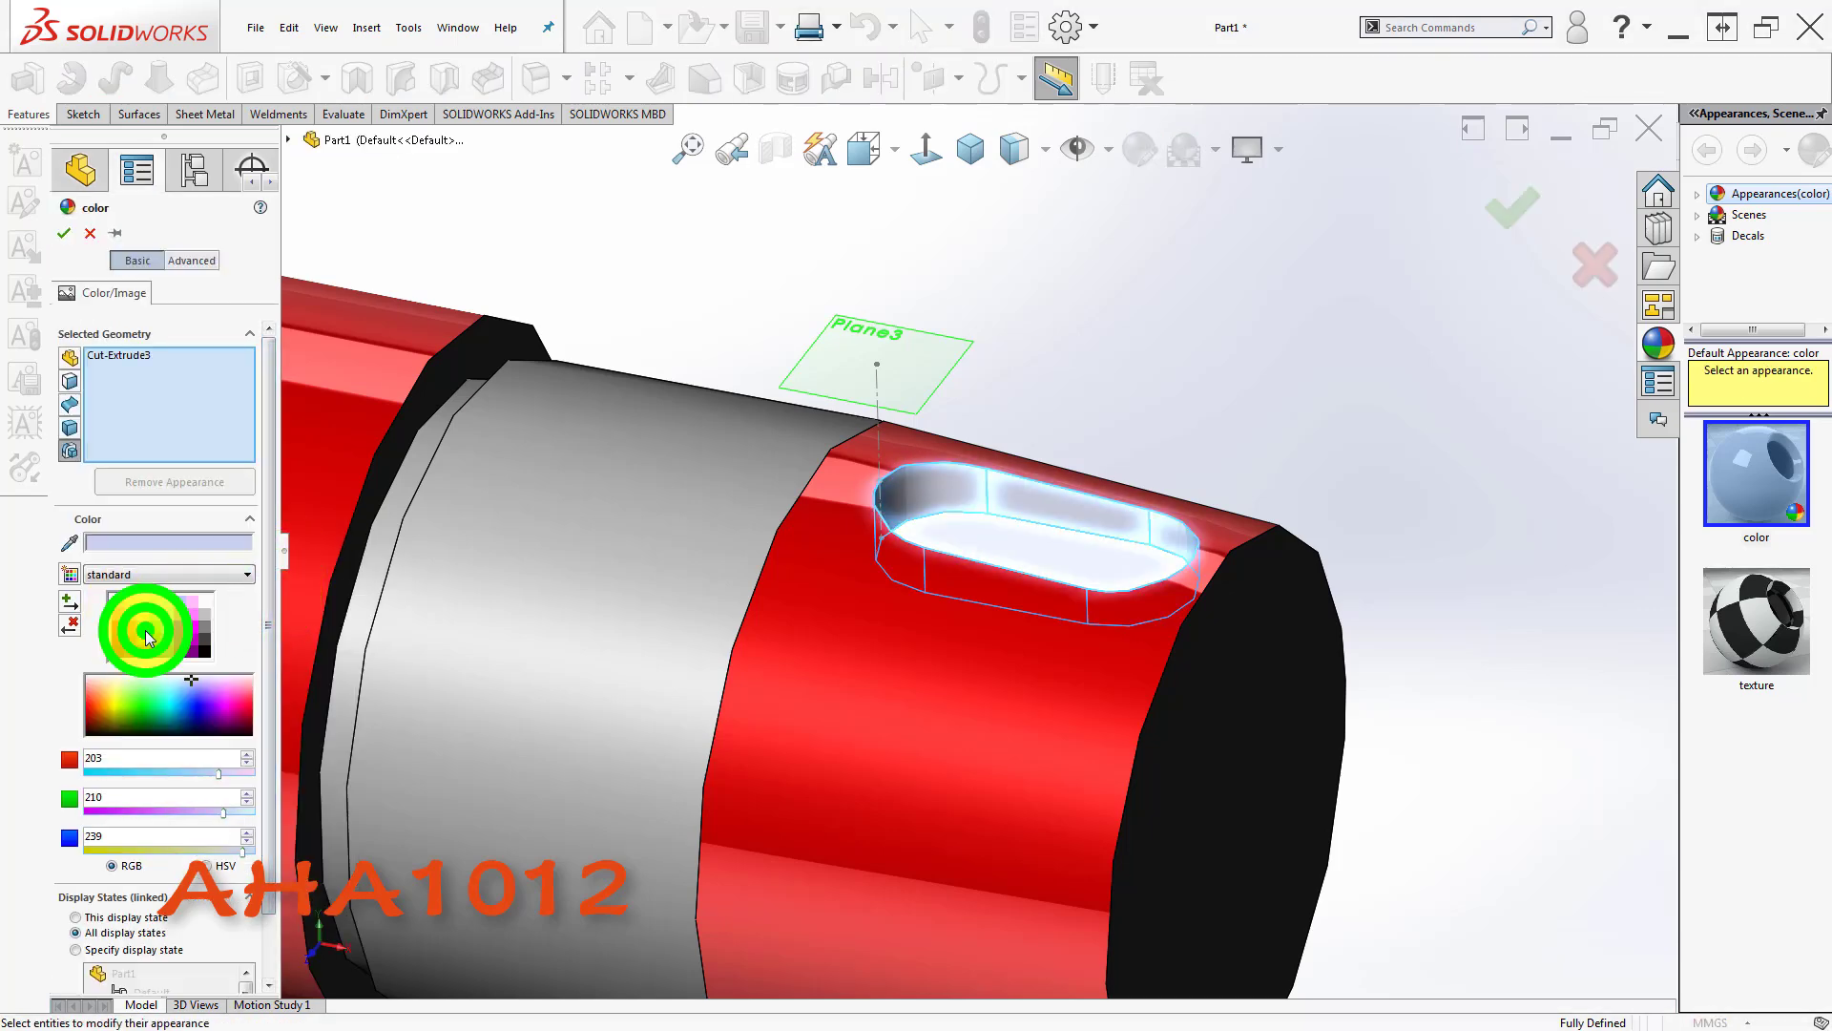
pyautogui.click(1512, 205)
pyautogui.click(1280, 337)
# - Inspect the shaft with both keyways and open the revolve's profile sketch for editing
pyautogui.scroll(5, 954, 521)
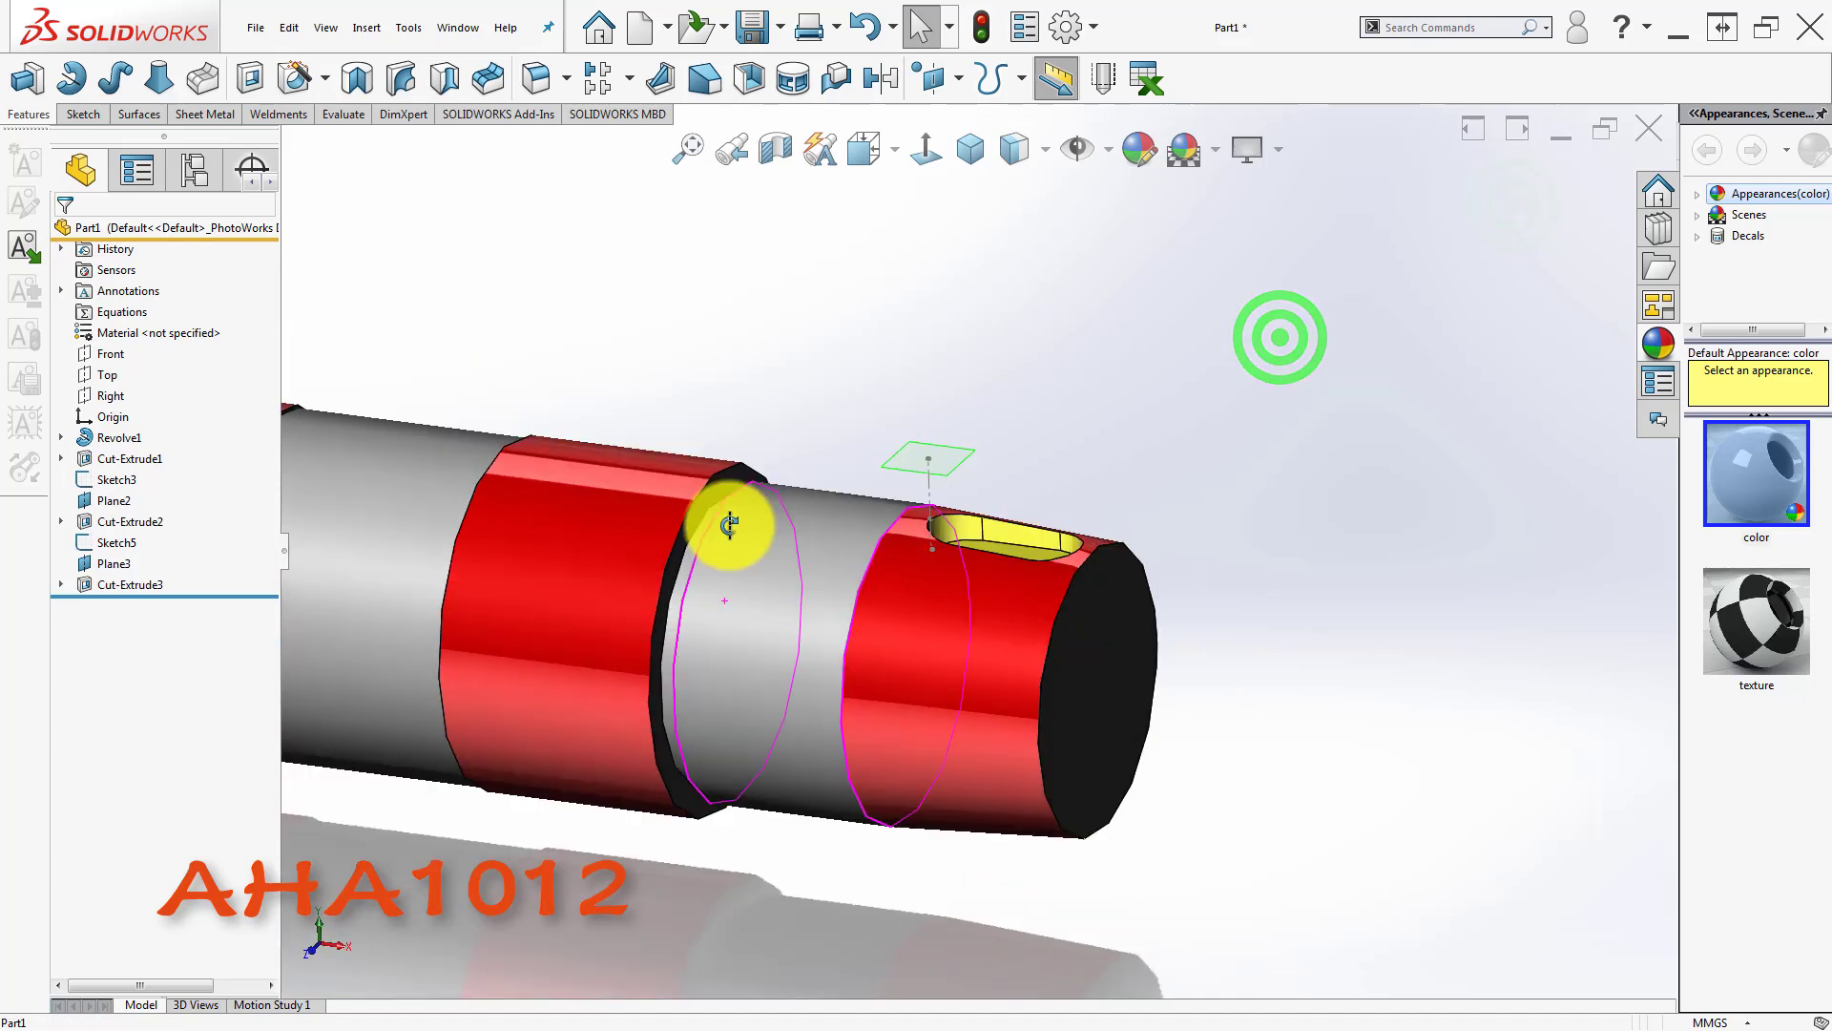
pyautogui.moveTo(677, 594); pyautogui.dragTo(724, 617, button='middle')
pyautogui.scroll(-5, 657, 605)
pyautogui.scroll(4, 656, 604)
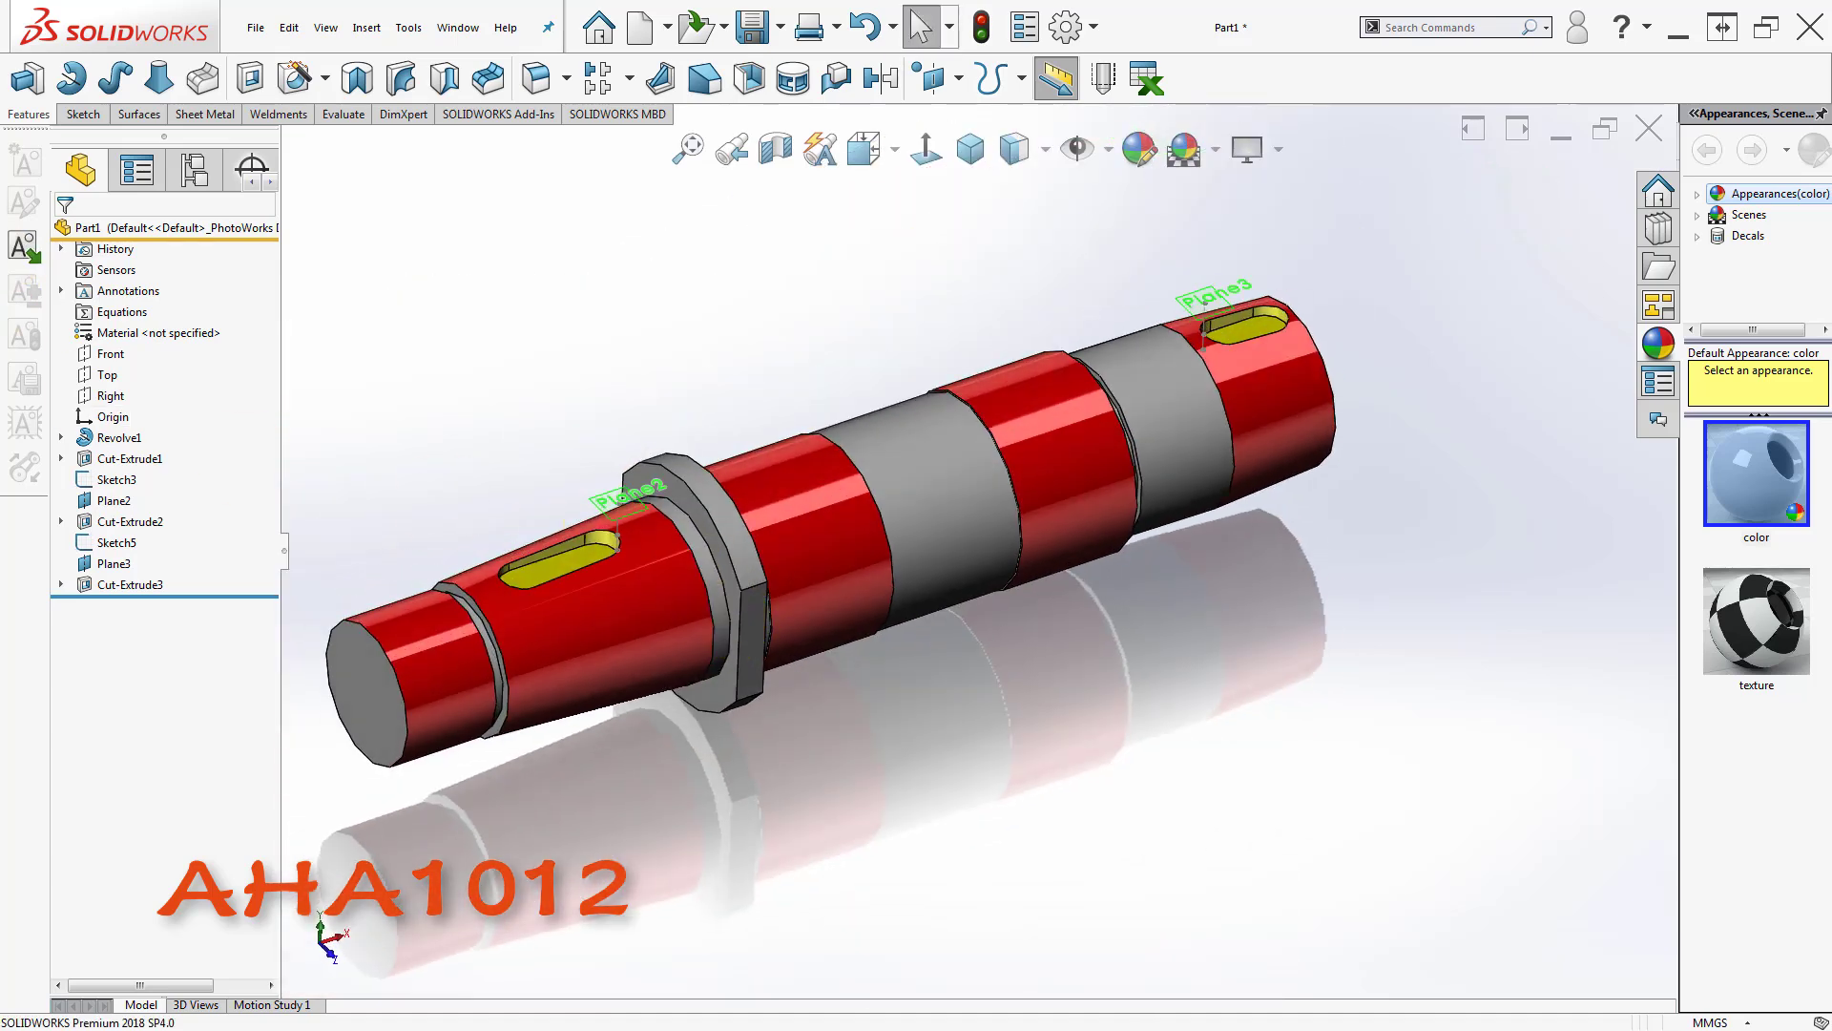
pyautogui.moveTo(1233, 442); pyautogui.dragTo(1155, 347, button='middle')
pyautogui.scroll(-5, 1323, 462)
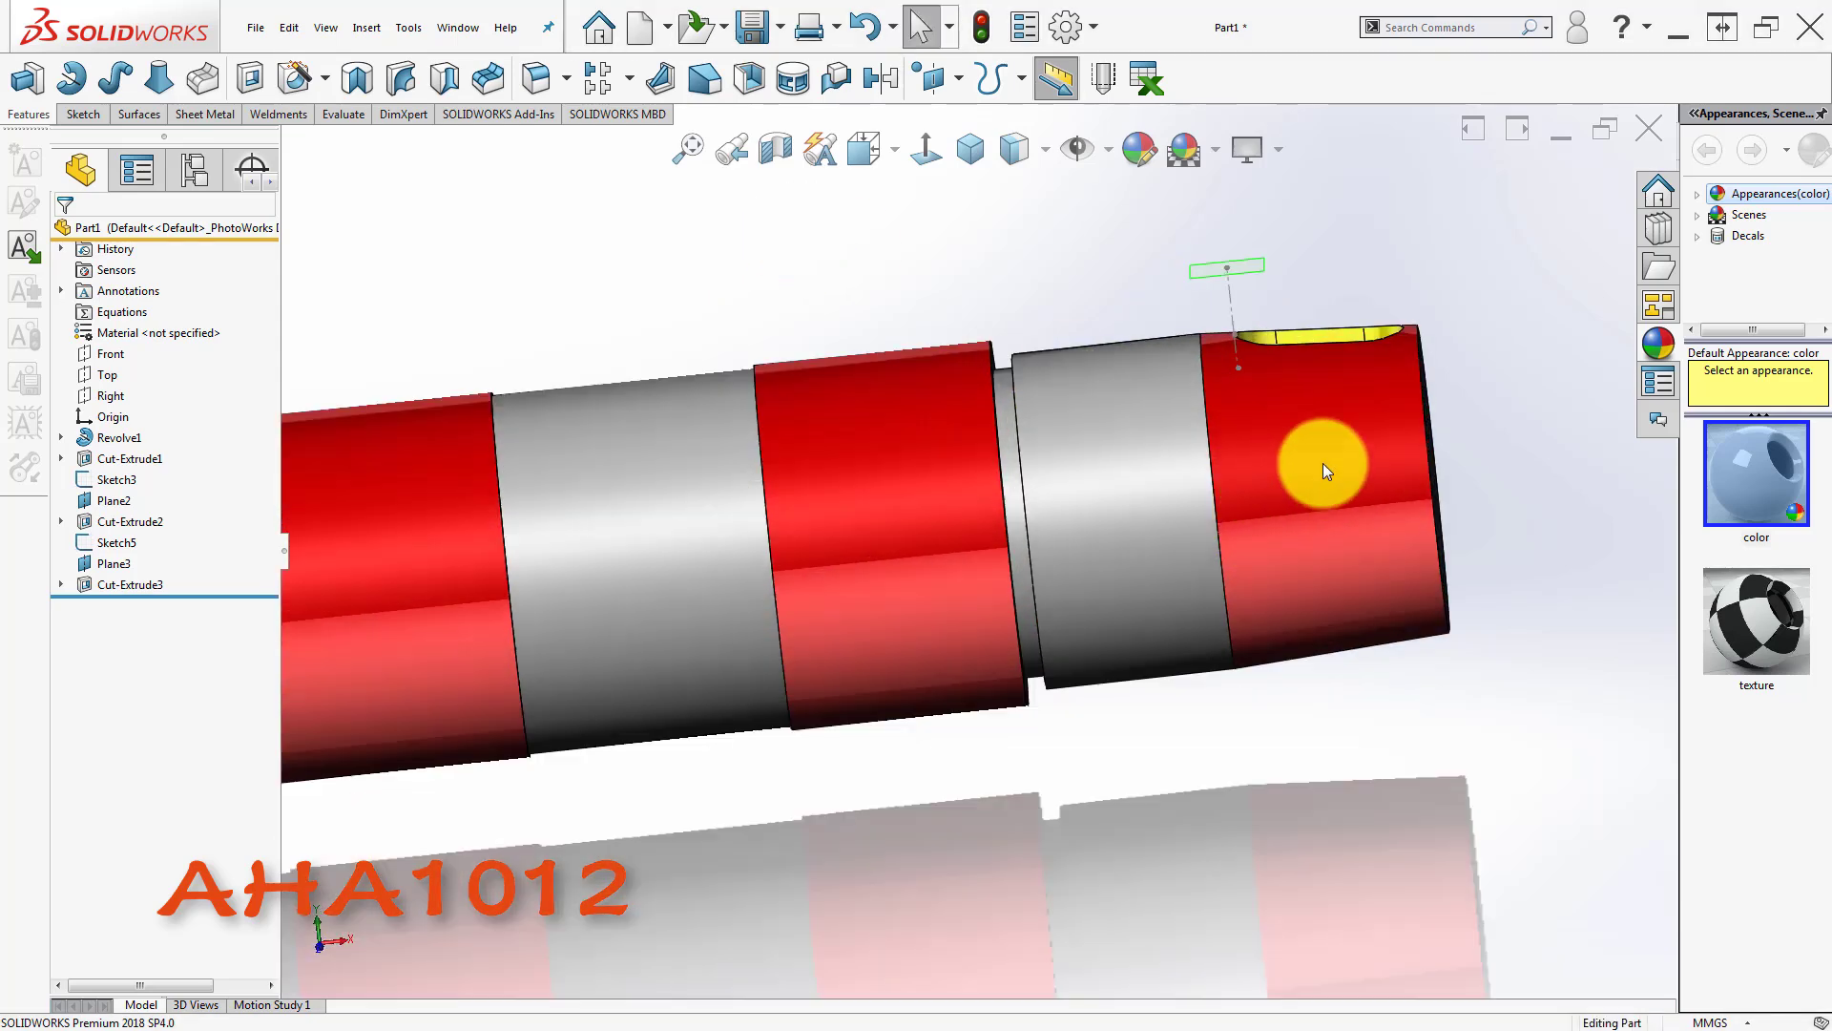
pyautogui.click(1323, 462)
pyautogui.click(1422, 371)
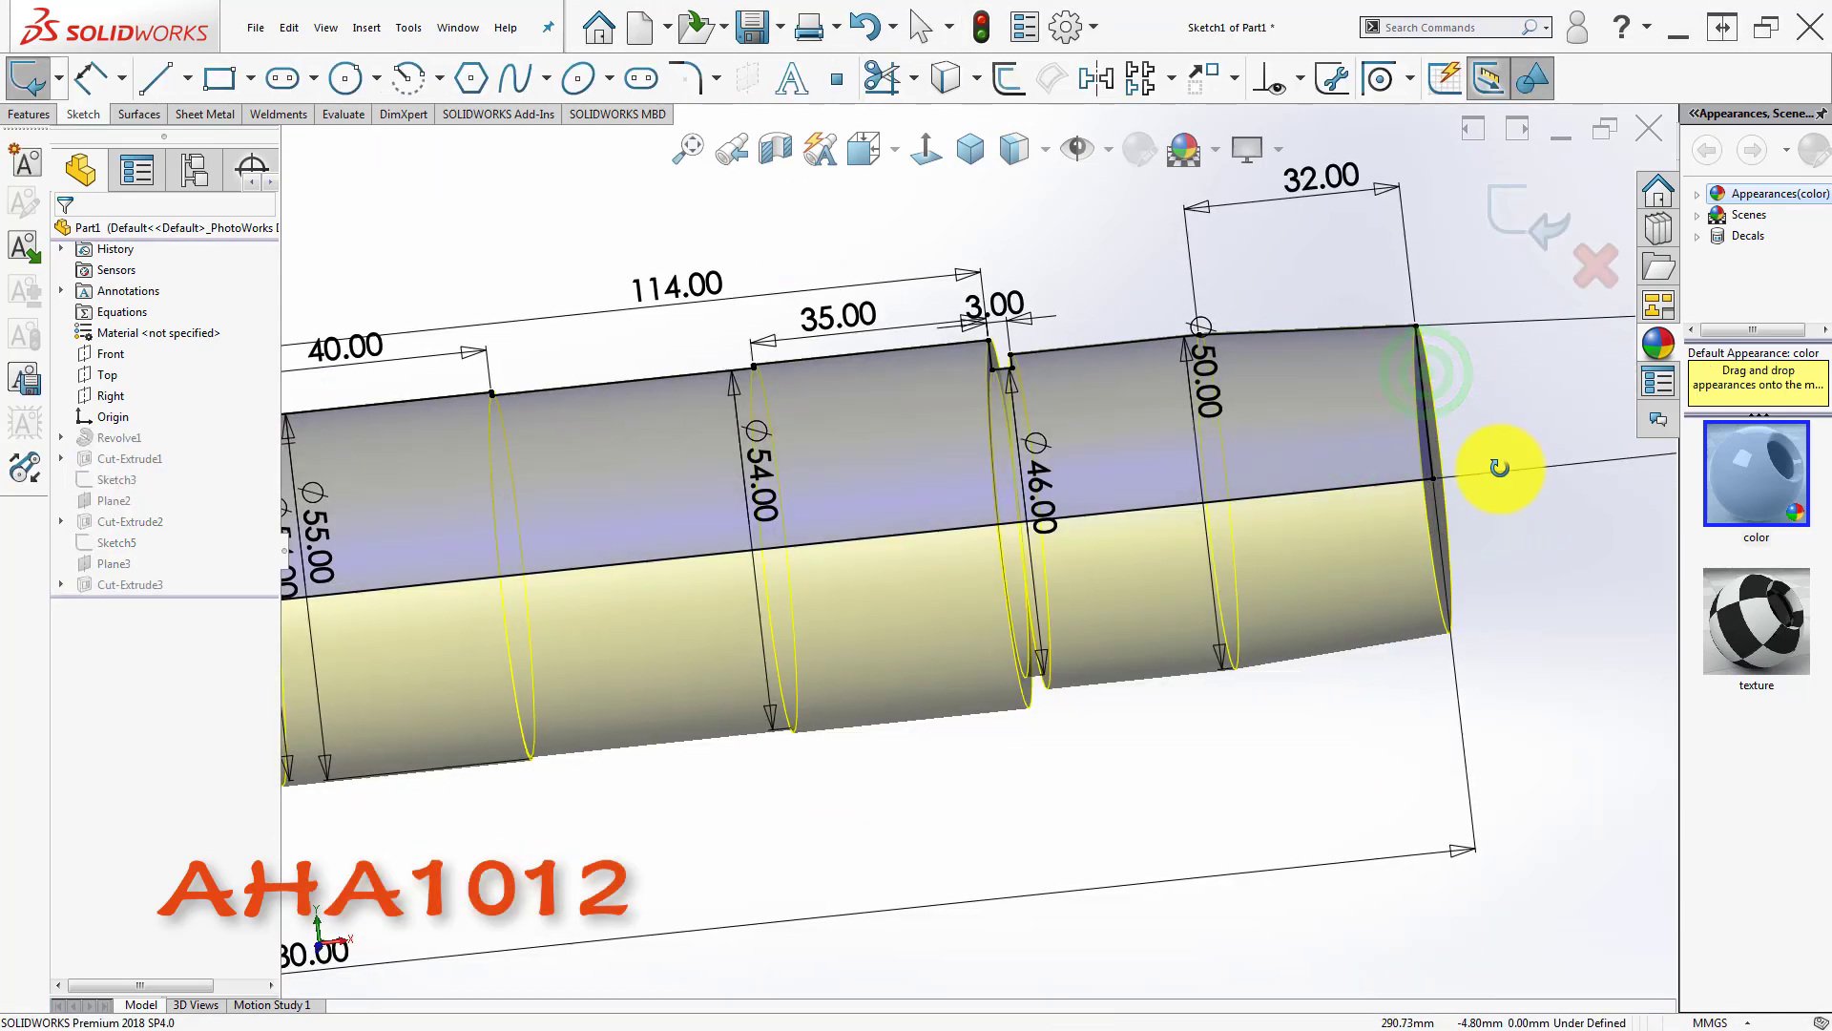
# - Measure the radius at the short taper's small end in the profile sketch and exit the sketch
pyautogui.moveTo(1501, 467); pyautogui.dragTo(1470, 478, button='middle')
pyautogui.scroll(3, 1256, 502)
pyautogui.scroll(1, 1237, 489)
pyautogui.moveTo(1236, 490); pyautogui.dragTo(1252, 443, button='right')
pyautogui.scroll(-2, 1252, 441)
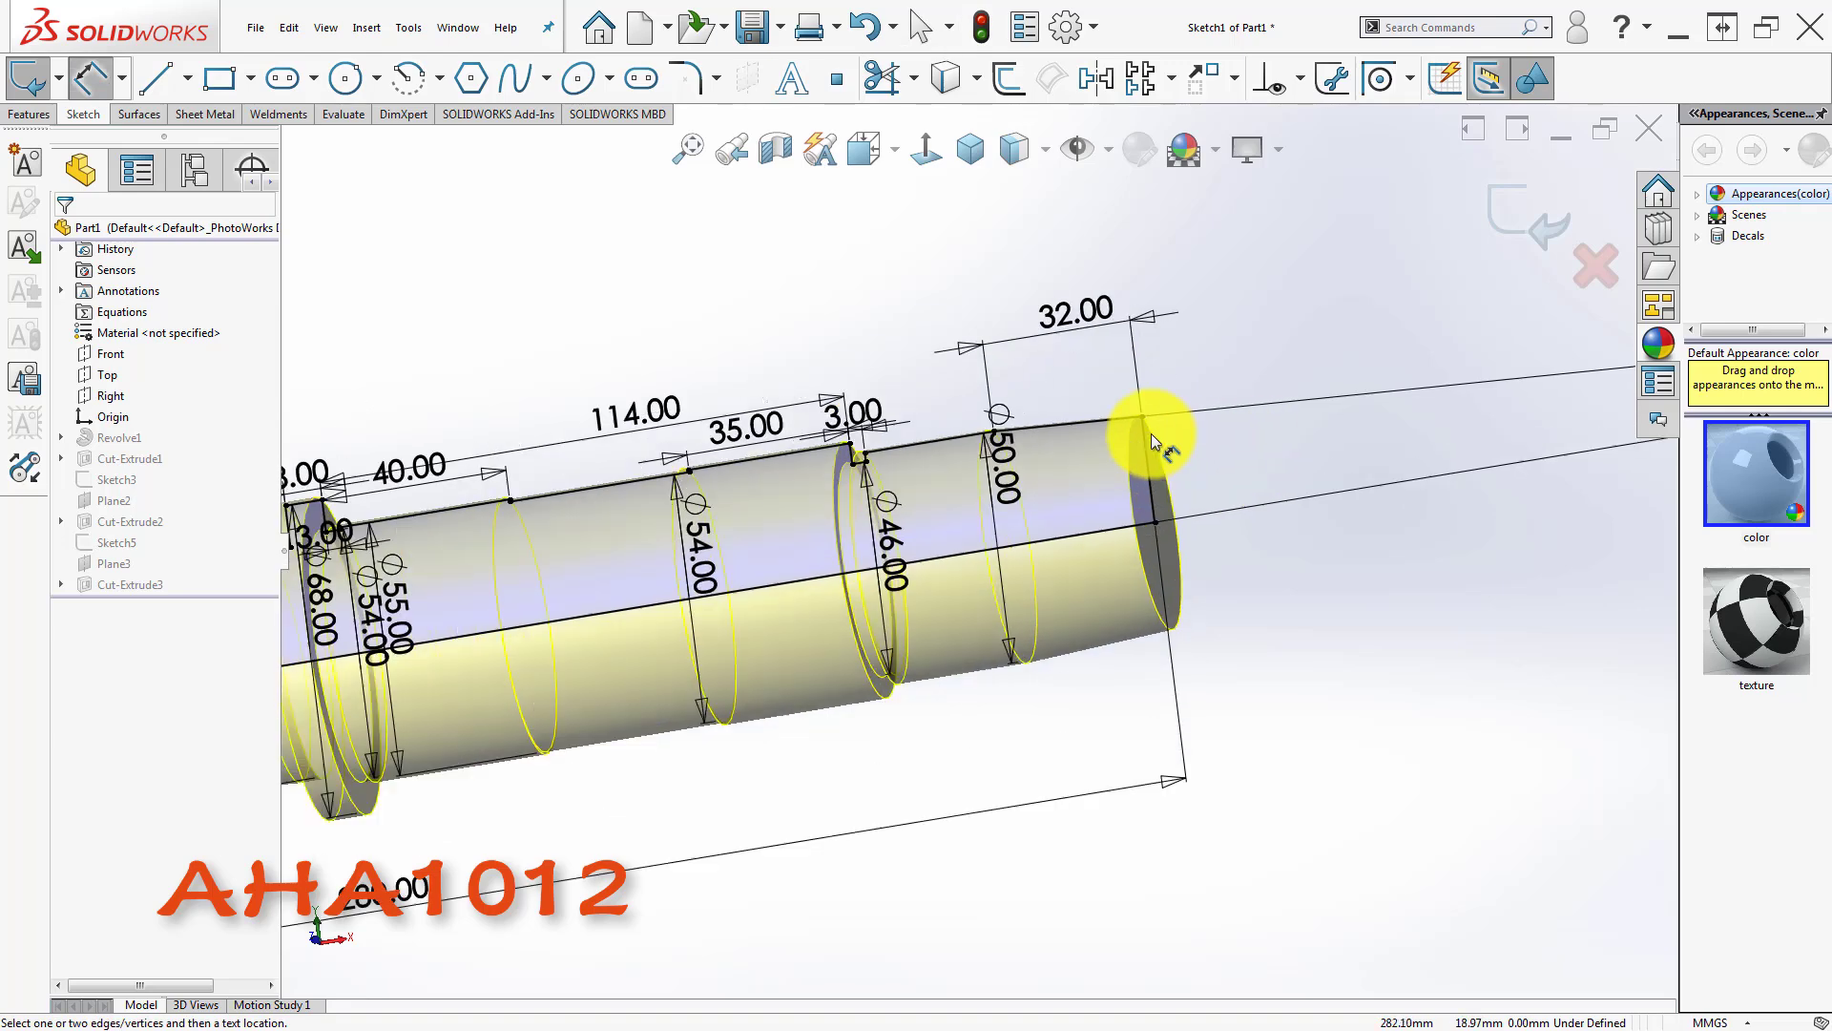
pyautogui.click(1143, 419)
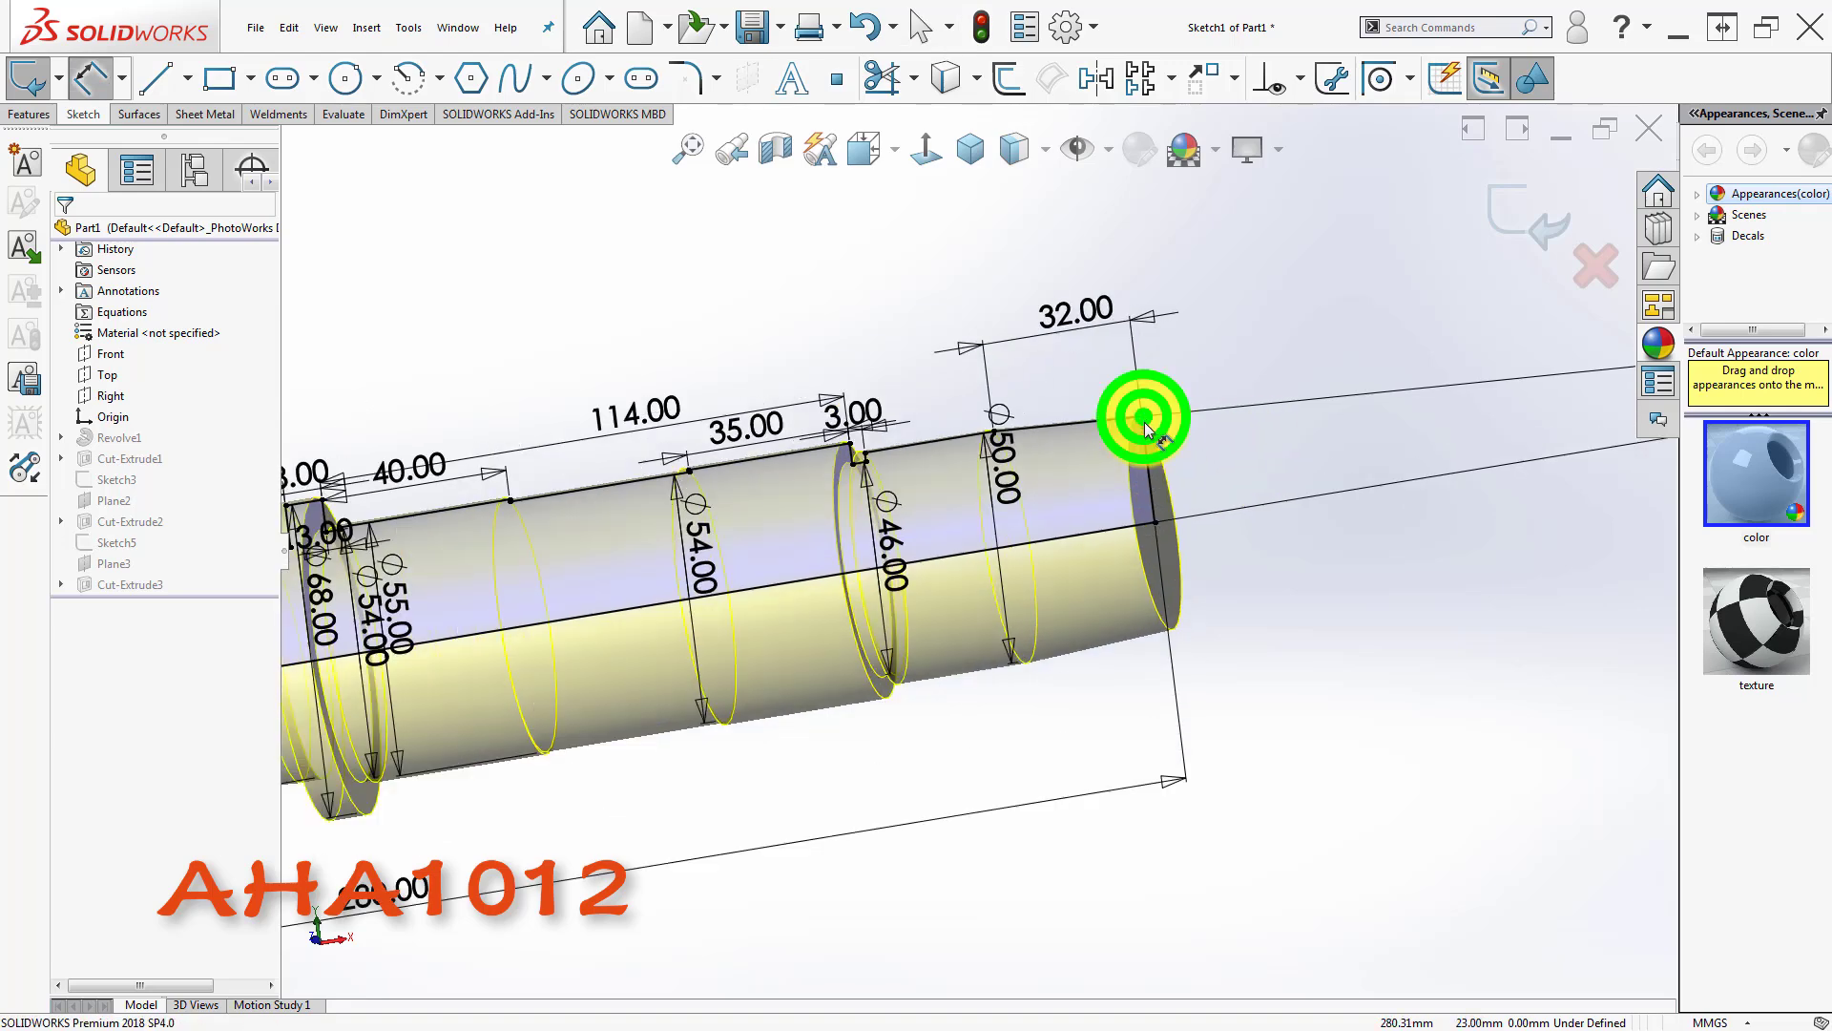
pyautogui.click(1156, 522)
pyautogui.press('Escape')
pyautogui.press('Escape')
pyautogui.scroll(2, 1225, 447)
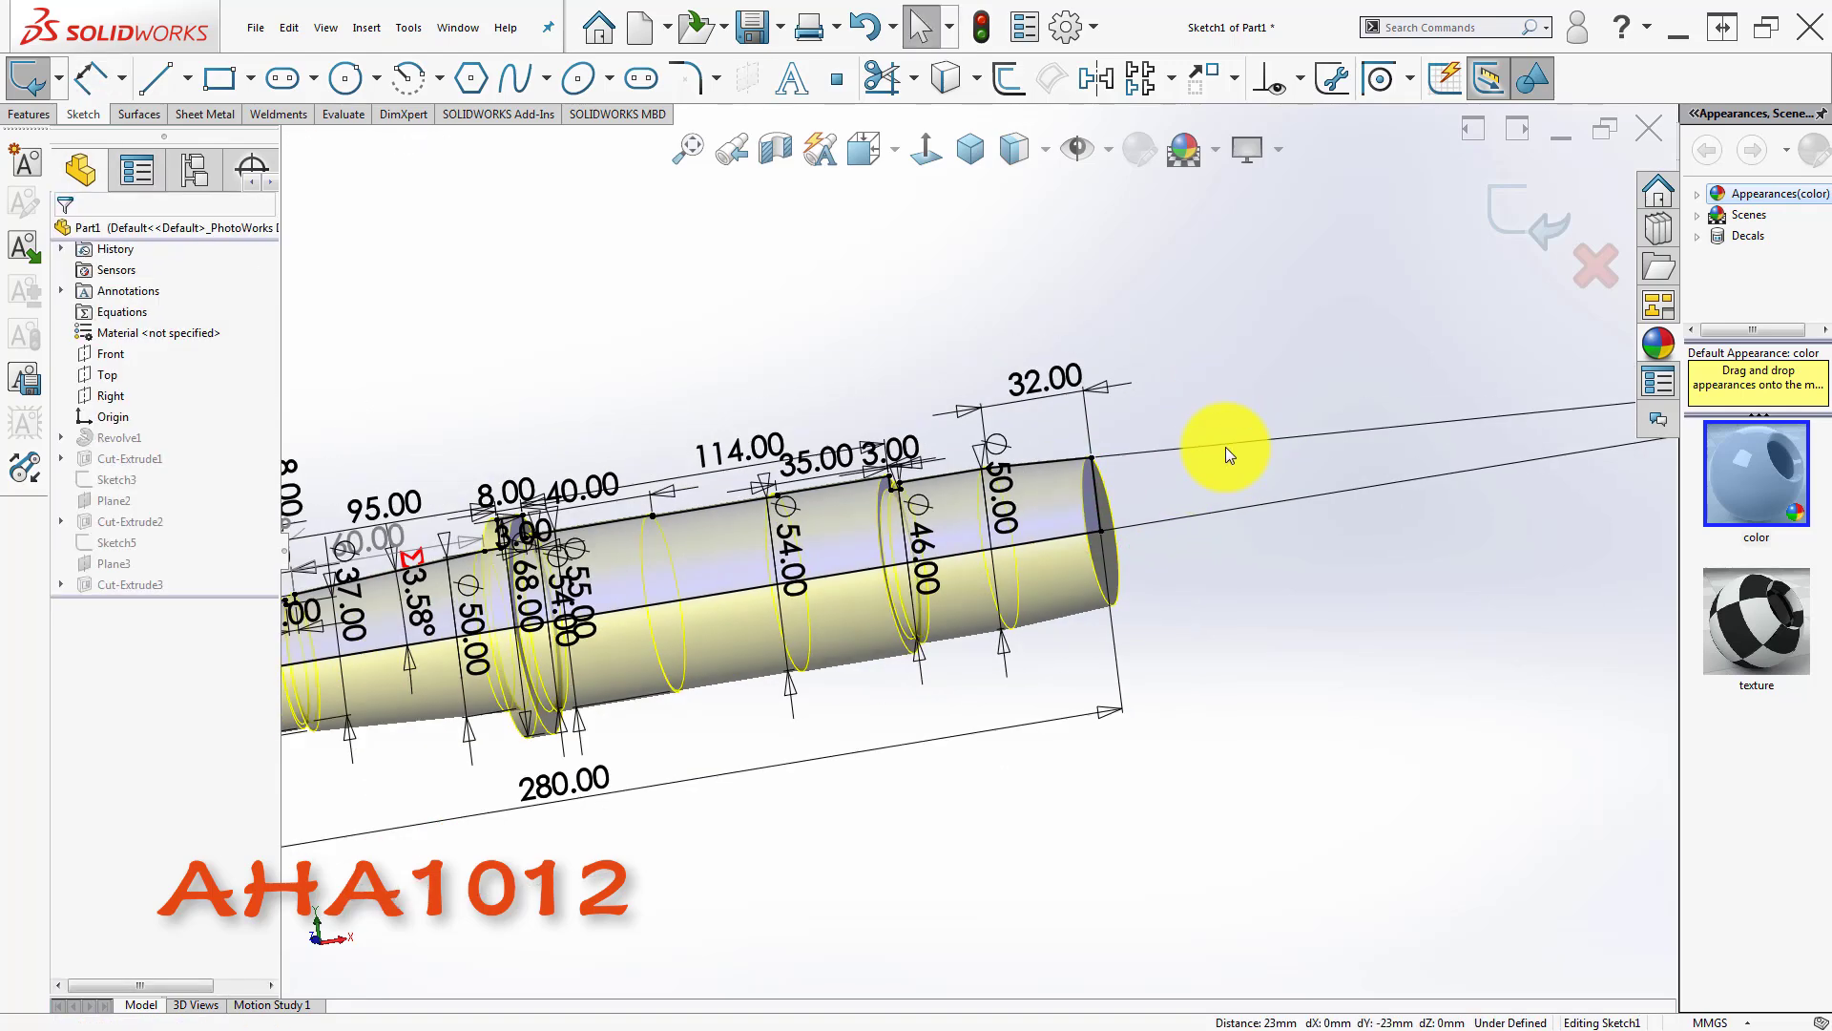
pyautogui.click(1510, 216)
# - Start a Hole Wizard ISO tapped hole, size M10, with a blind depth of 27.5 mm and a 20 mm thread
pyautogui.moveTo(1231, 334)
pyautogui.mouseDown(button='middle')
pyautogui.moveTo(928, 535)
pyautogui.moveTo(1009, 523)
pyautogui.moveTo(954, 506)
pyautogui.mouseUp(button='middle')
pyautogui.scroll(-3, 838, 430)
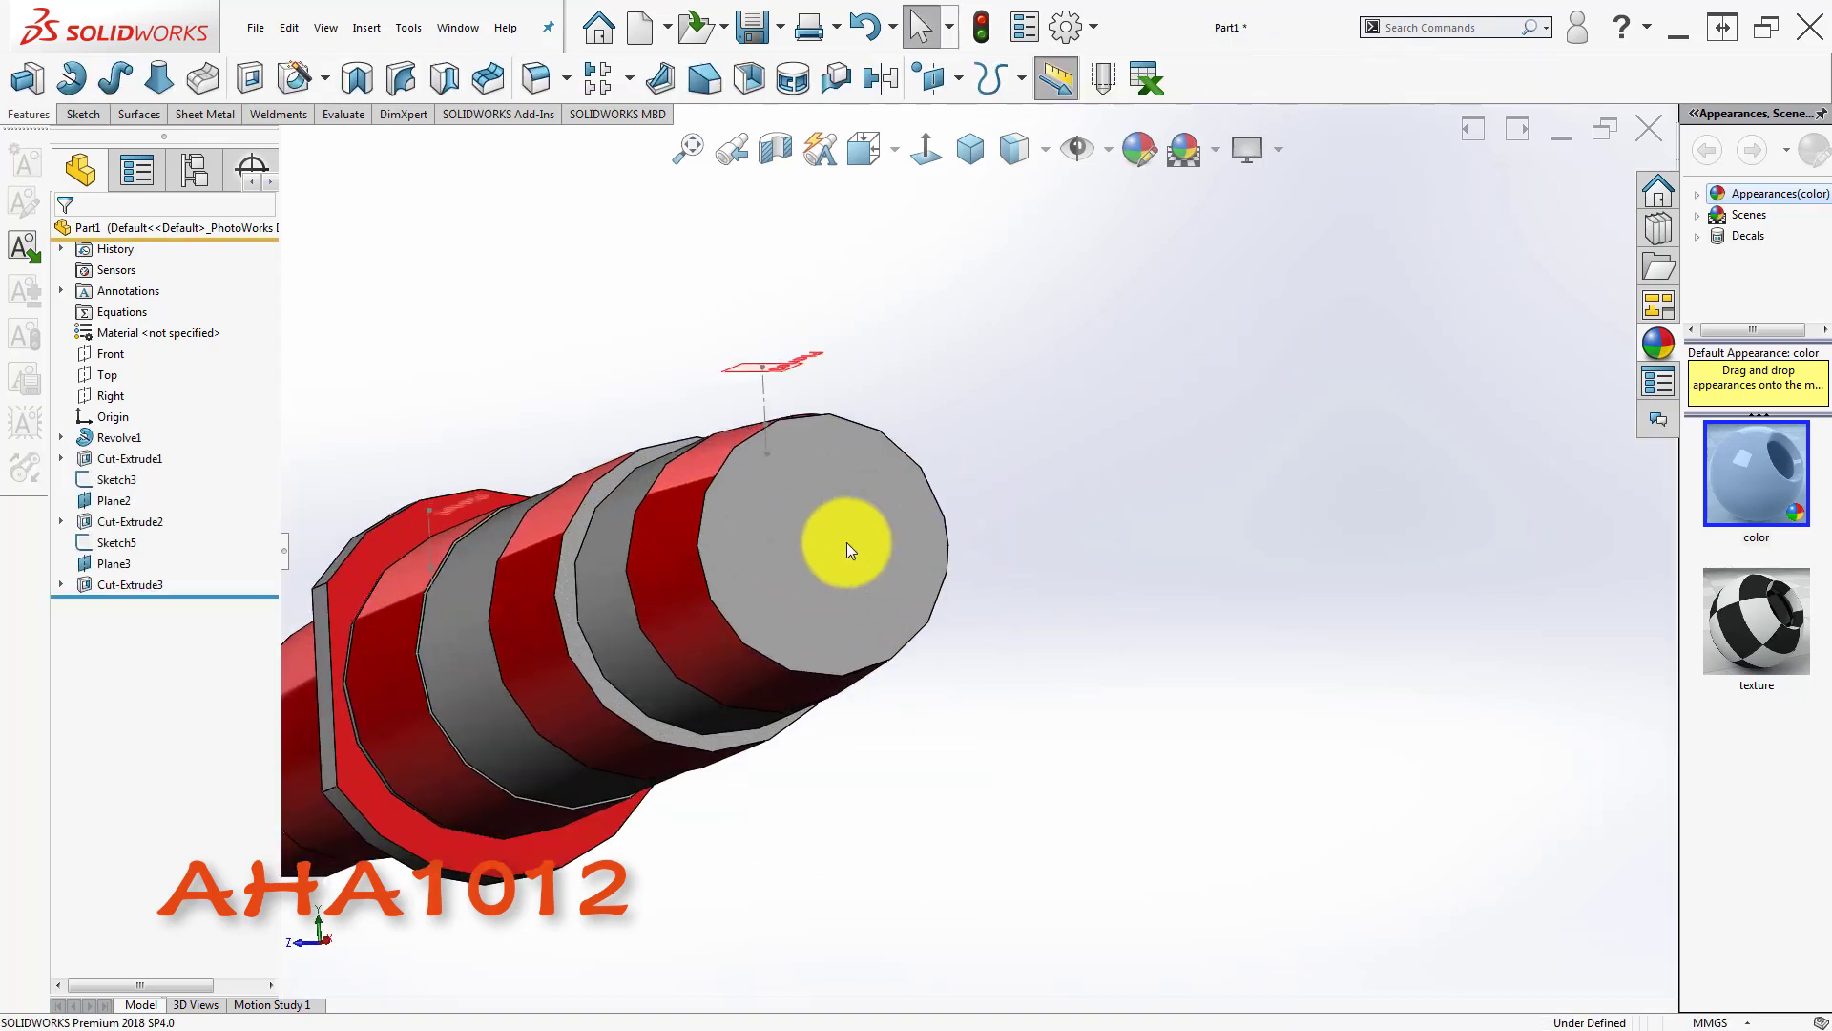
pyautogui.click(289, 80)
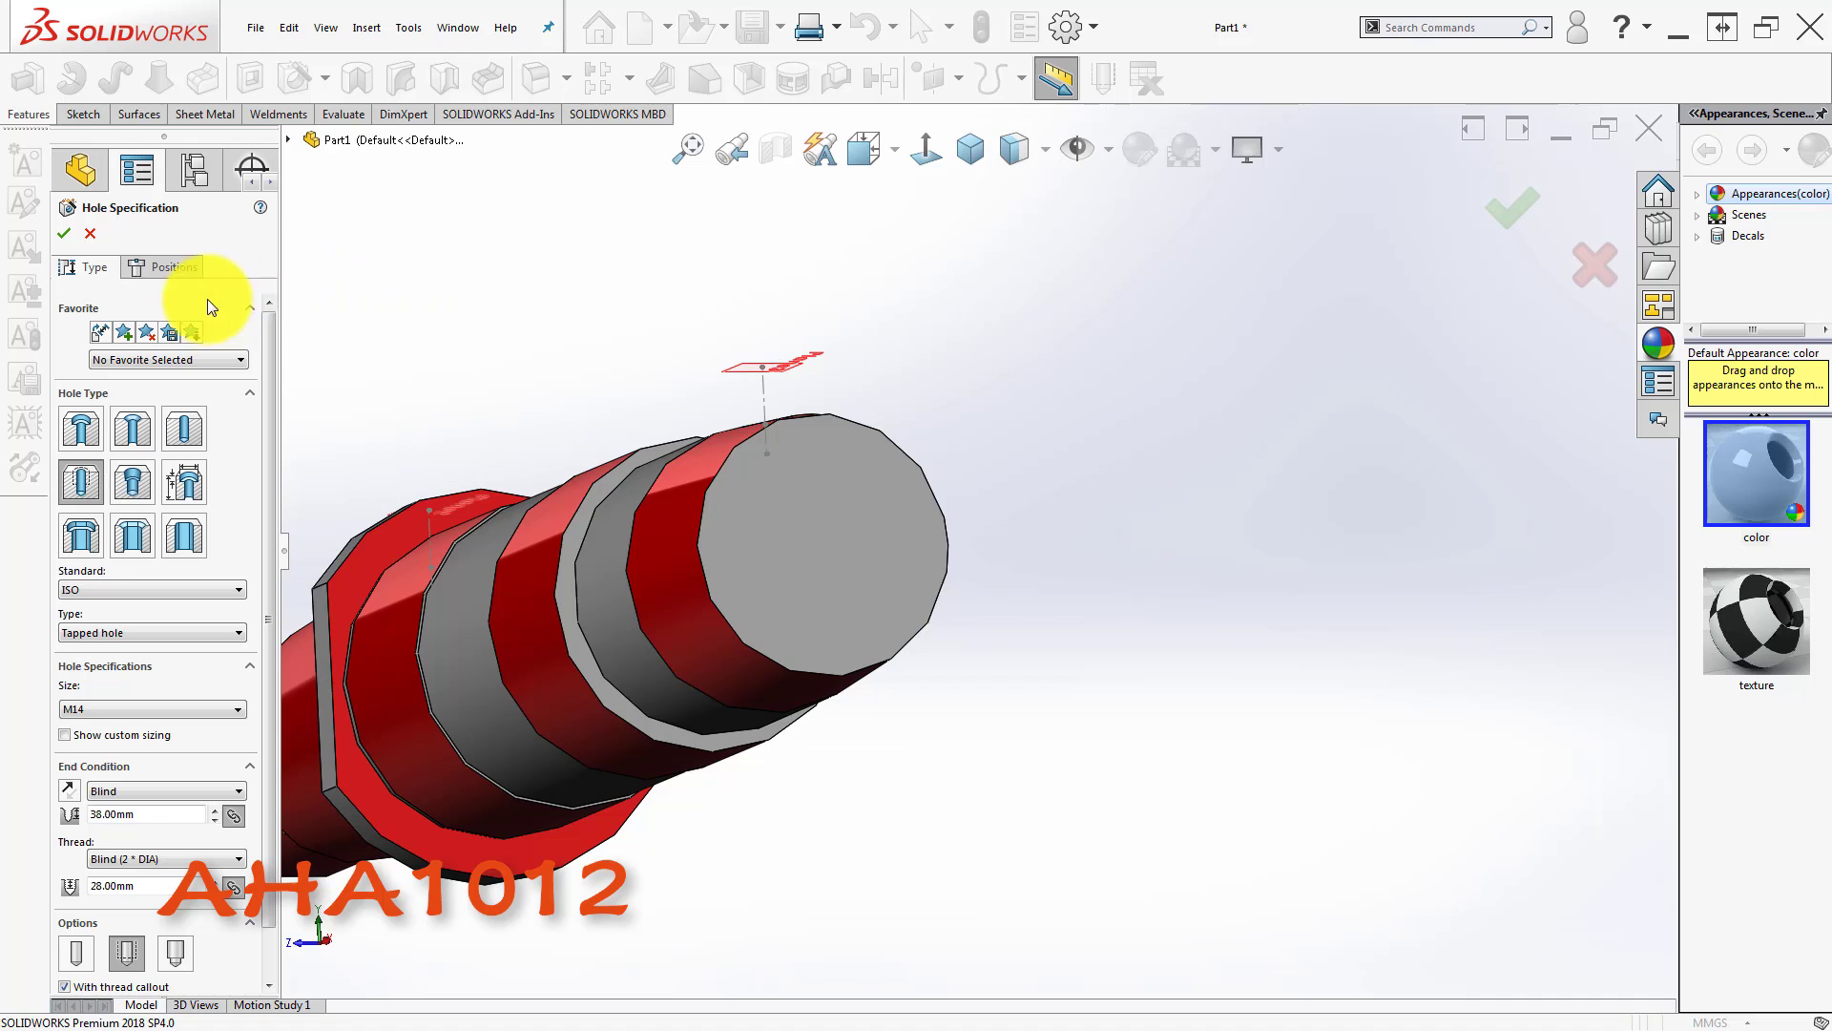
pyautogui.click(80, 477)
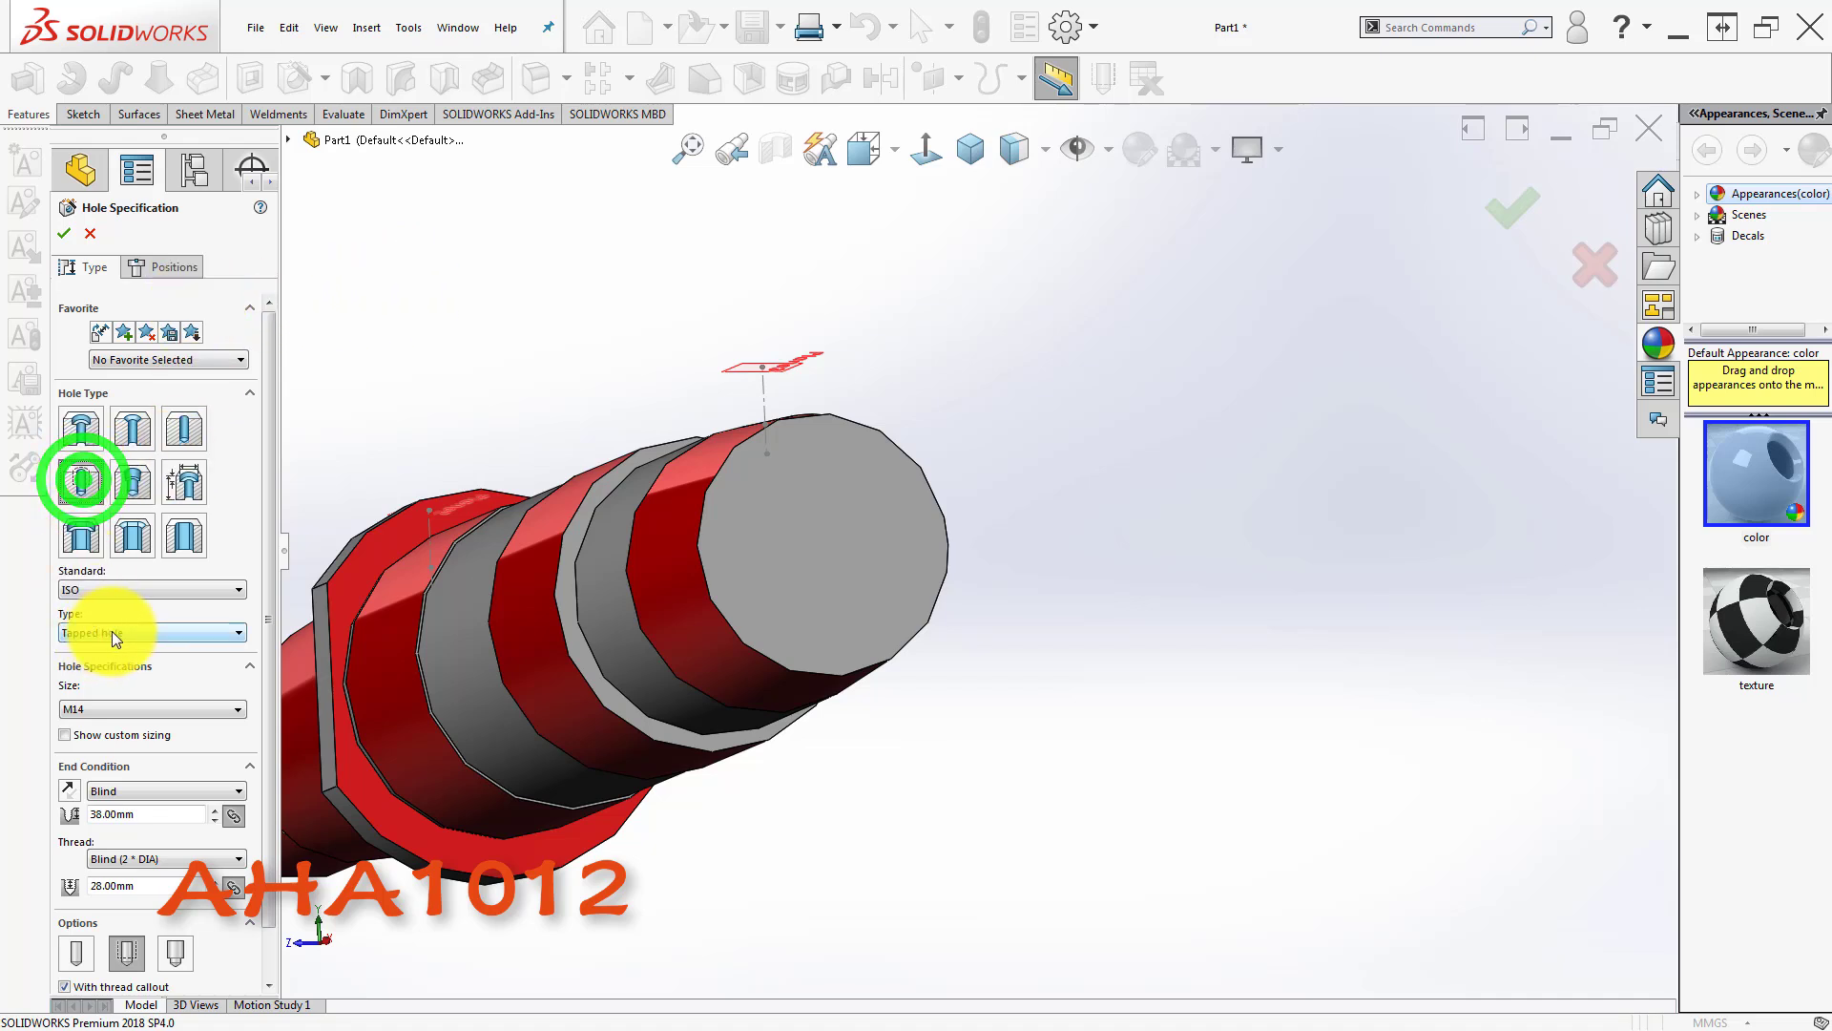
pyautogui.click(128, 711)
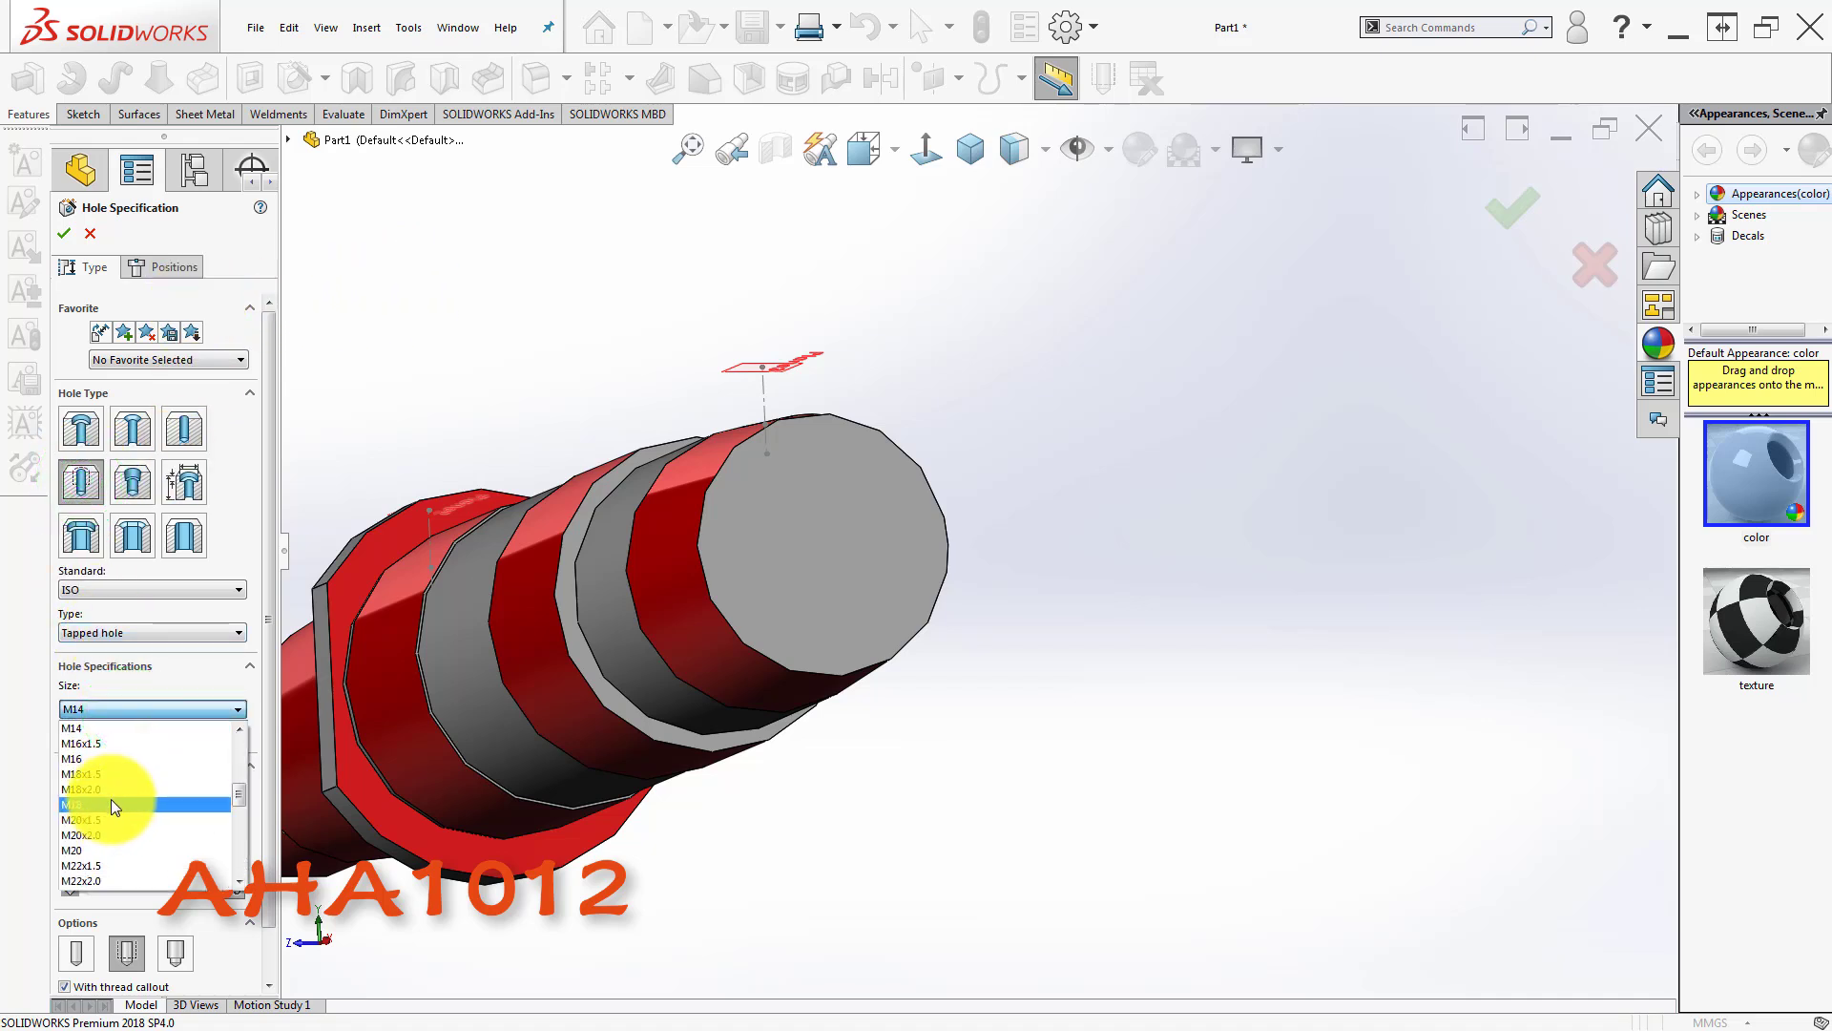
pyautogui.click(94, 742)
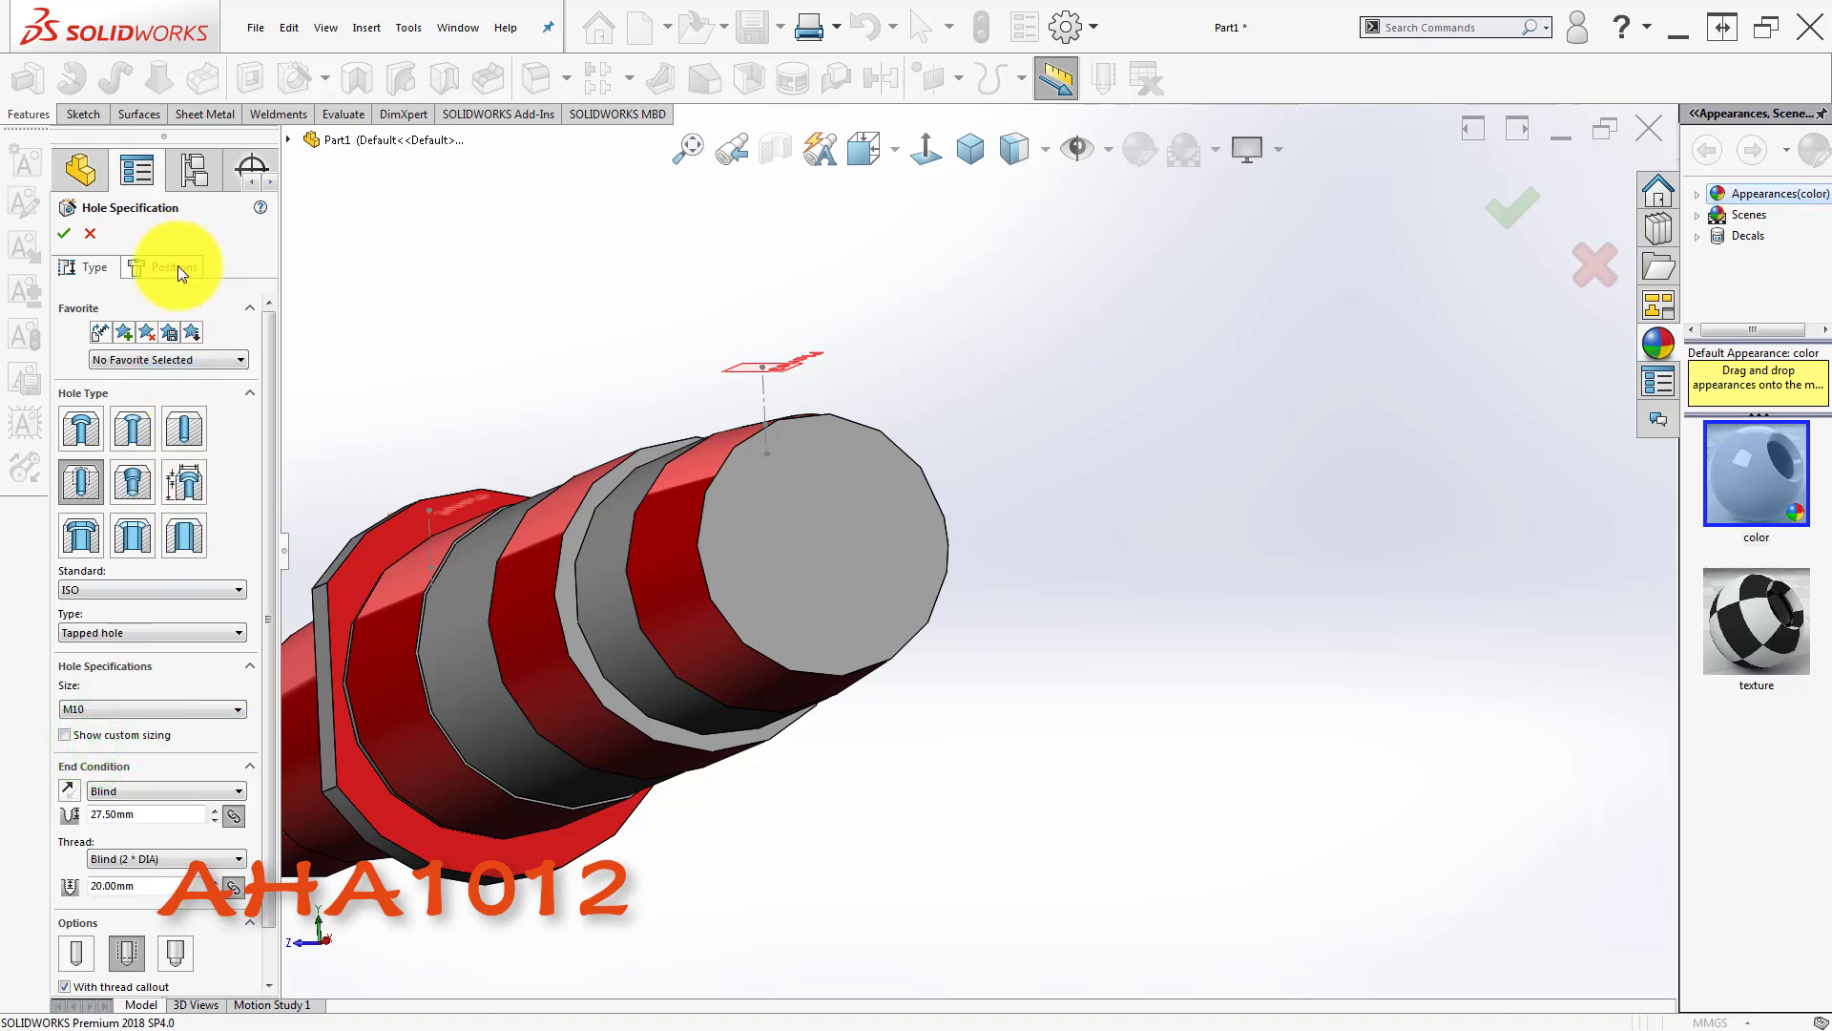
pyautogui.moveTo(277, 640); pyautogui.dragTo(275, 701)
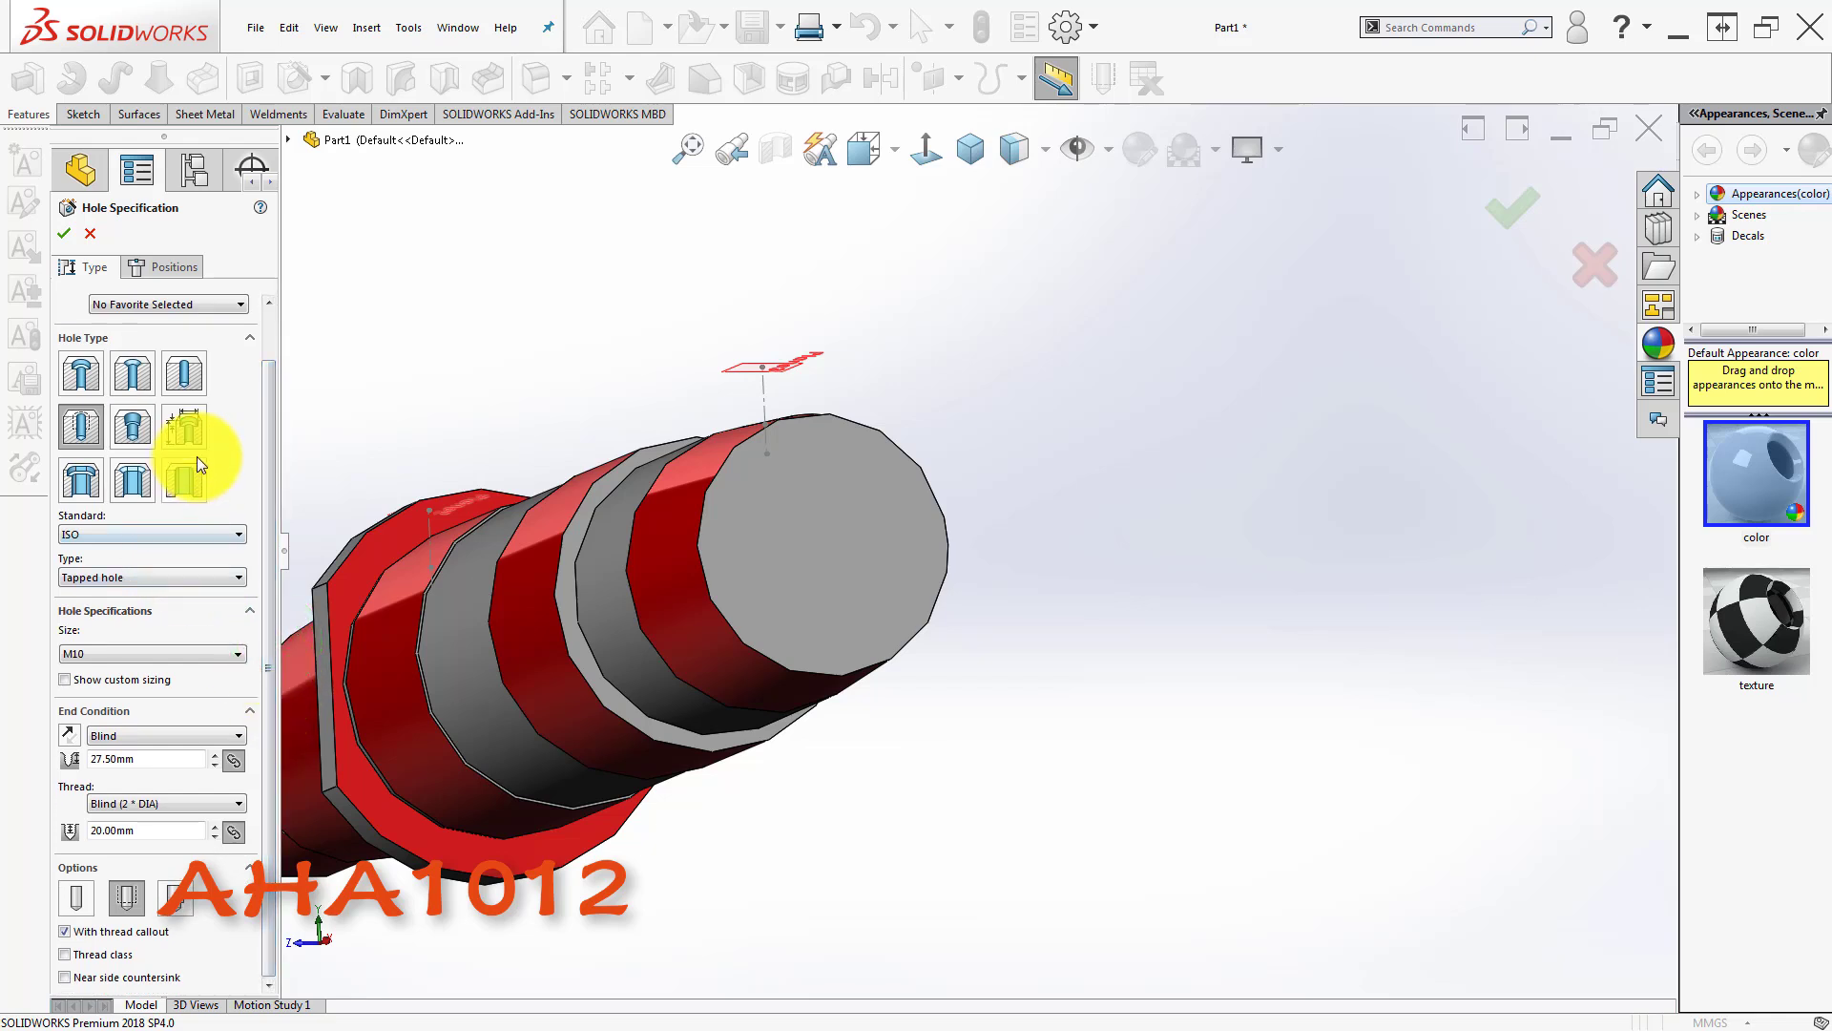
# - Place the tapped hole's position point on the short taper's end face using a 3D sketch
pyautogui.click(169, 266)
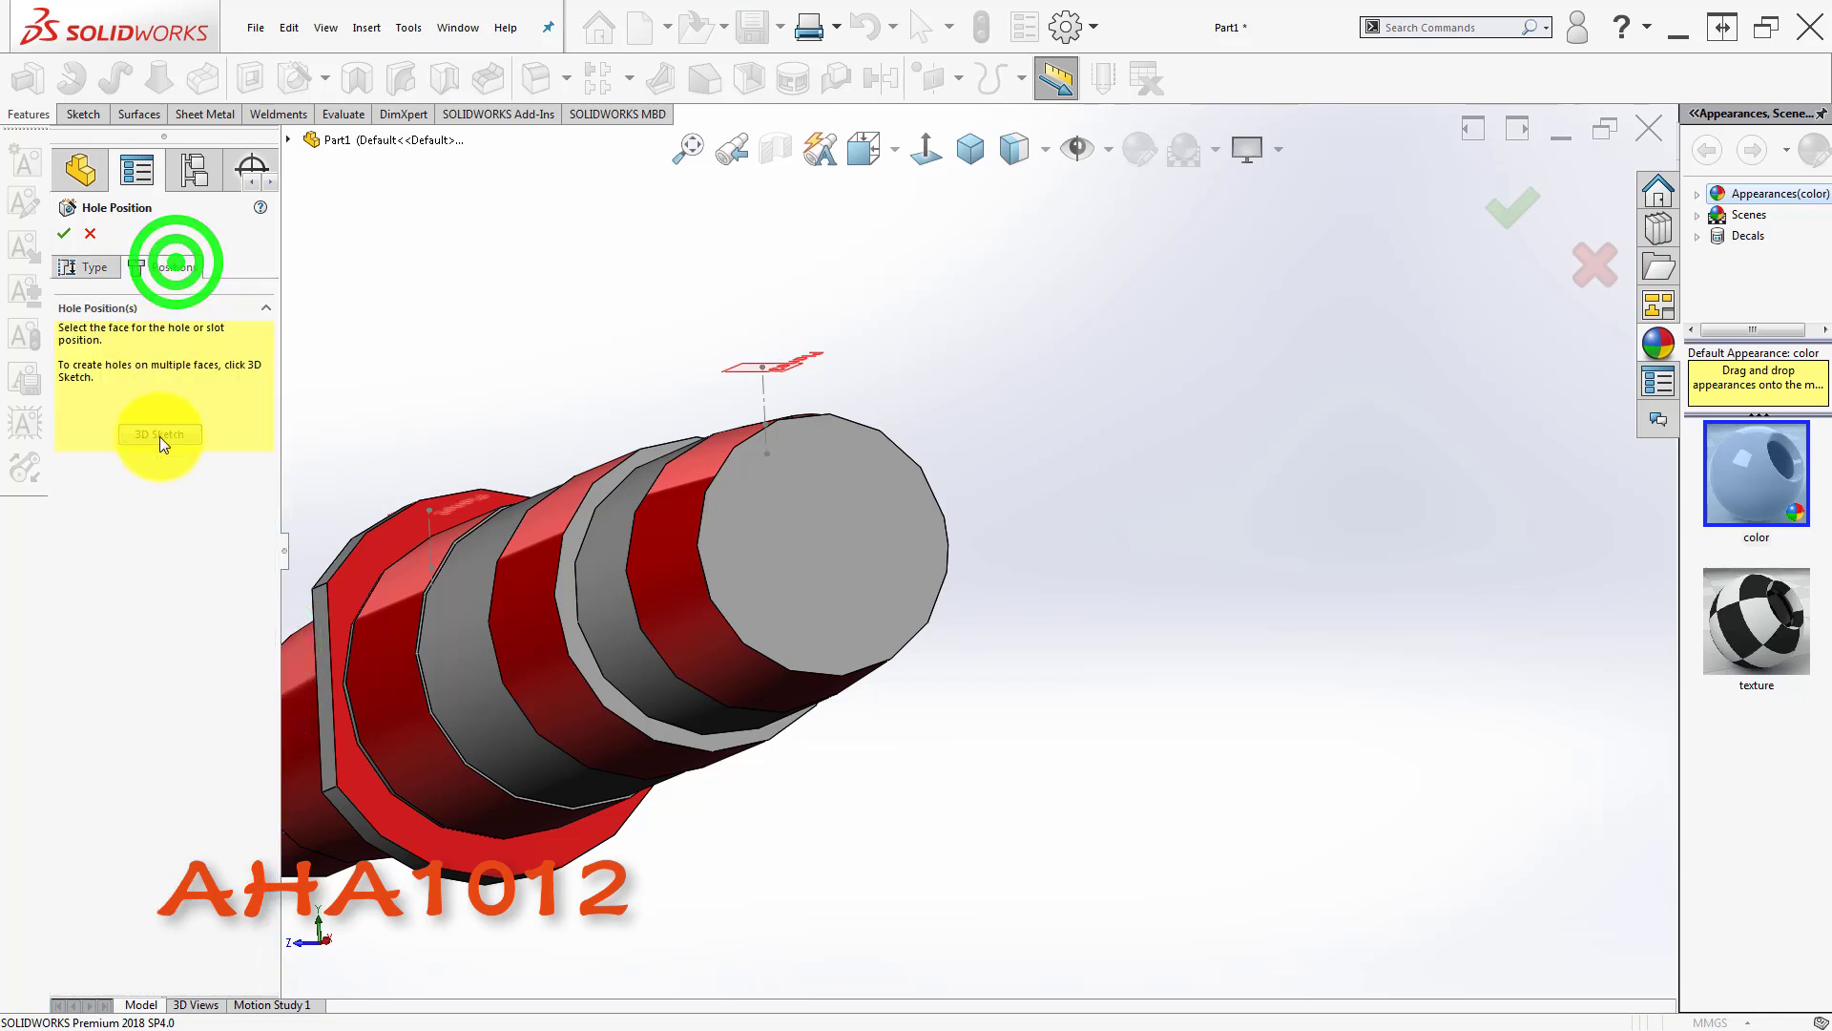
pyautogui.click(164, 439)
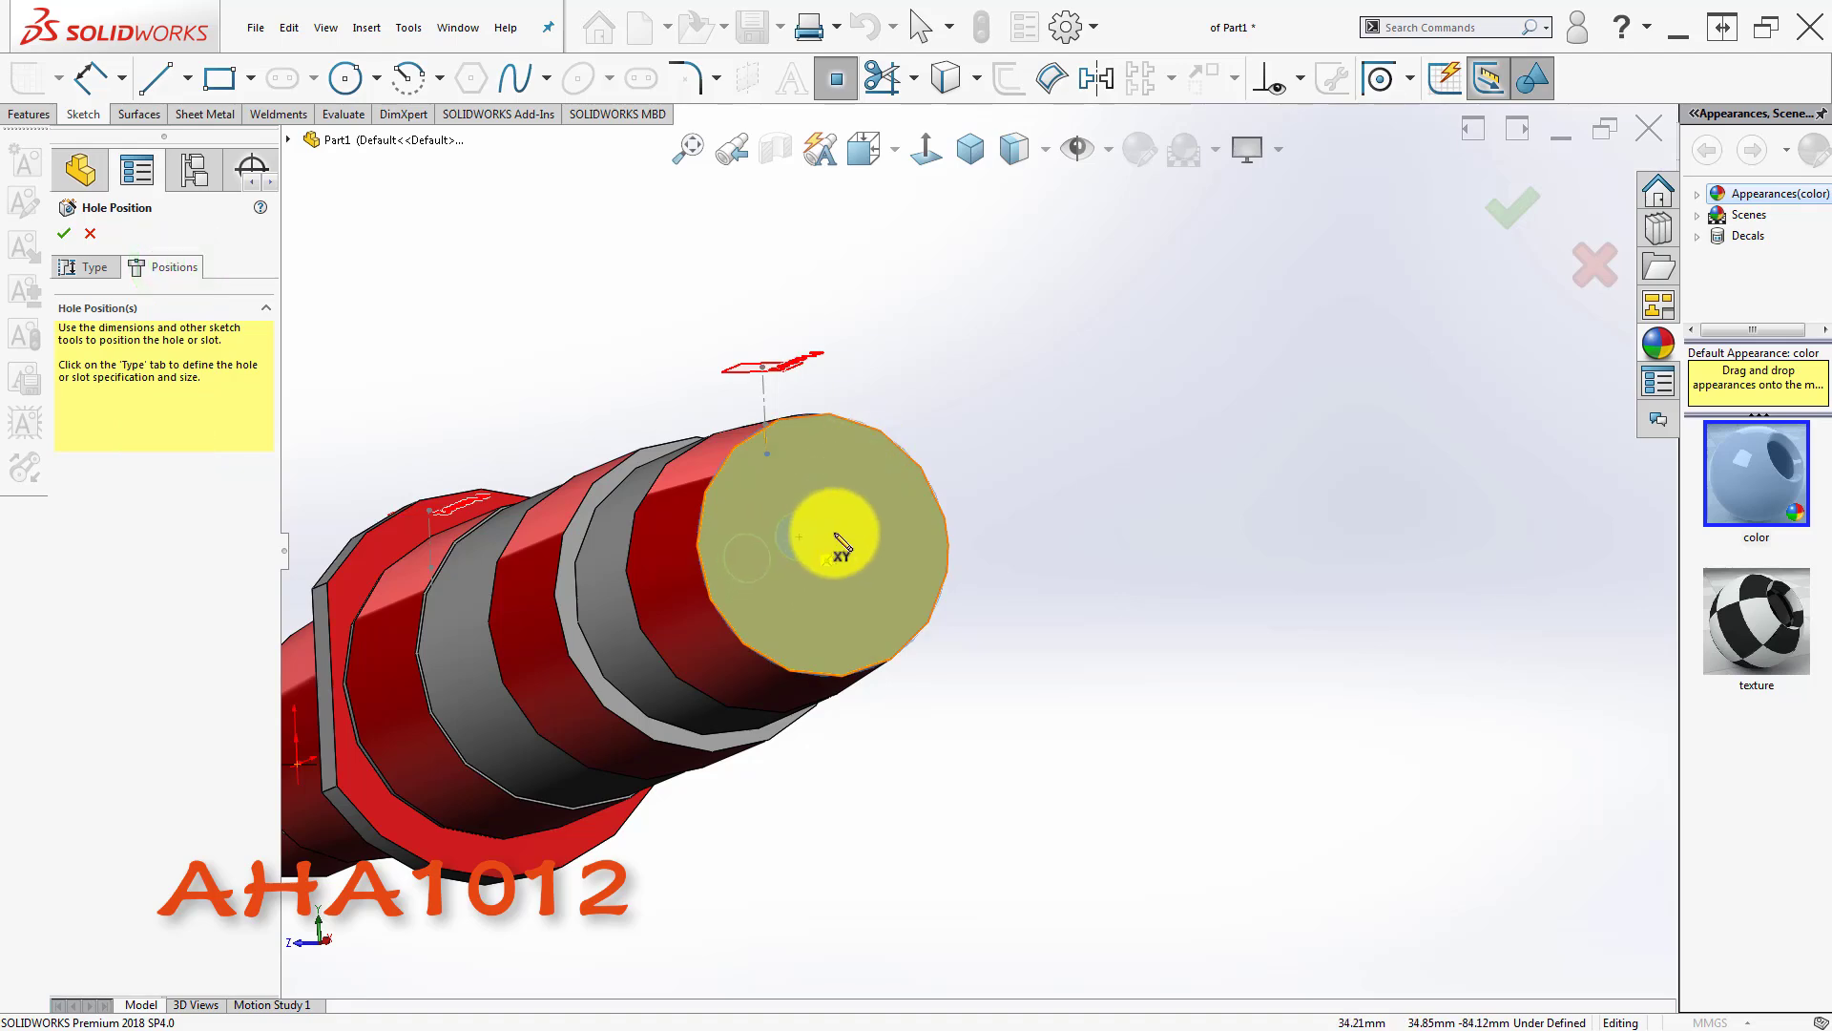
pyautogui.click(885, 444)
pyautogui.click(859, 492)
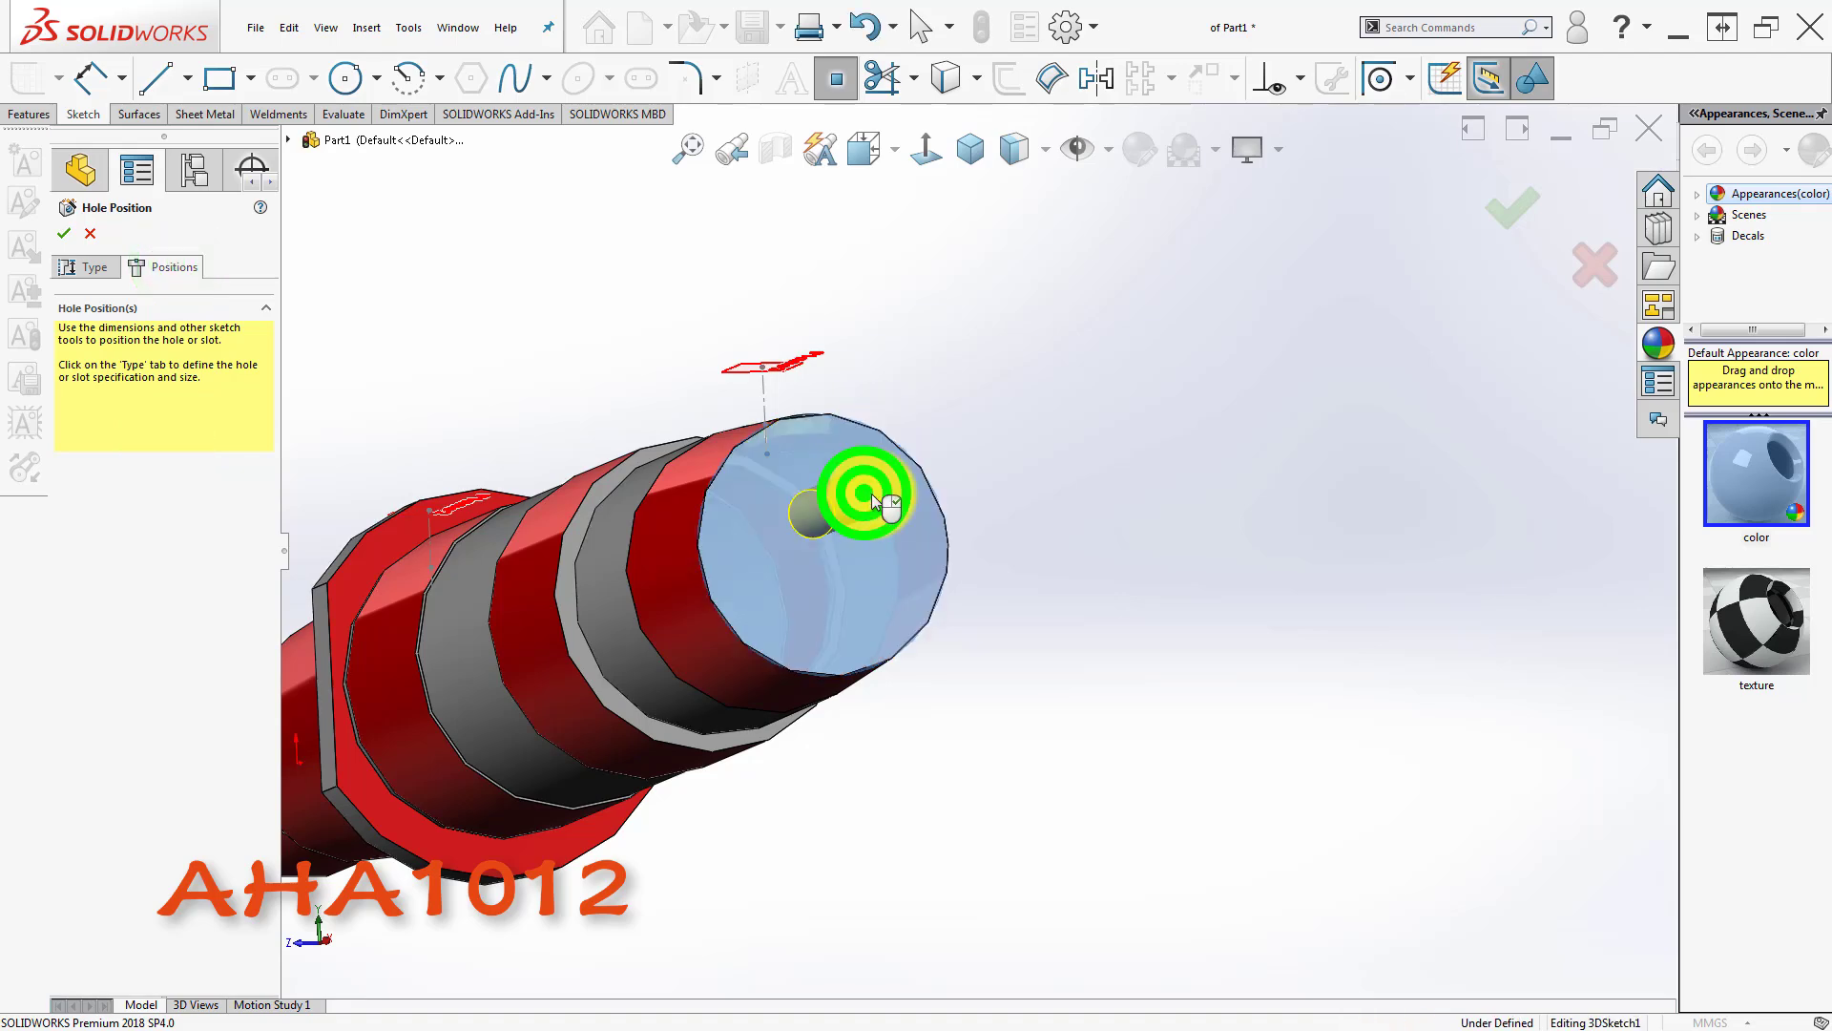
# - Make the hole's point concentric with the end face's circular edge and complete the tapped hole
pyautogui.scroll(-5, 862, 486)
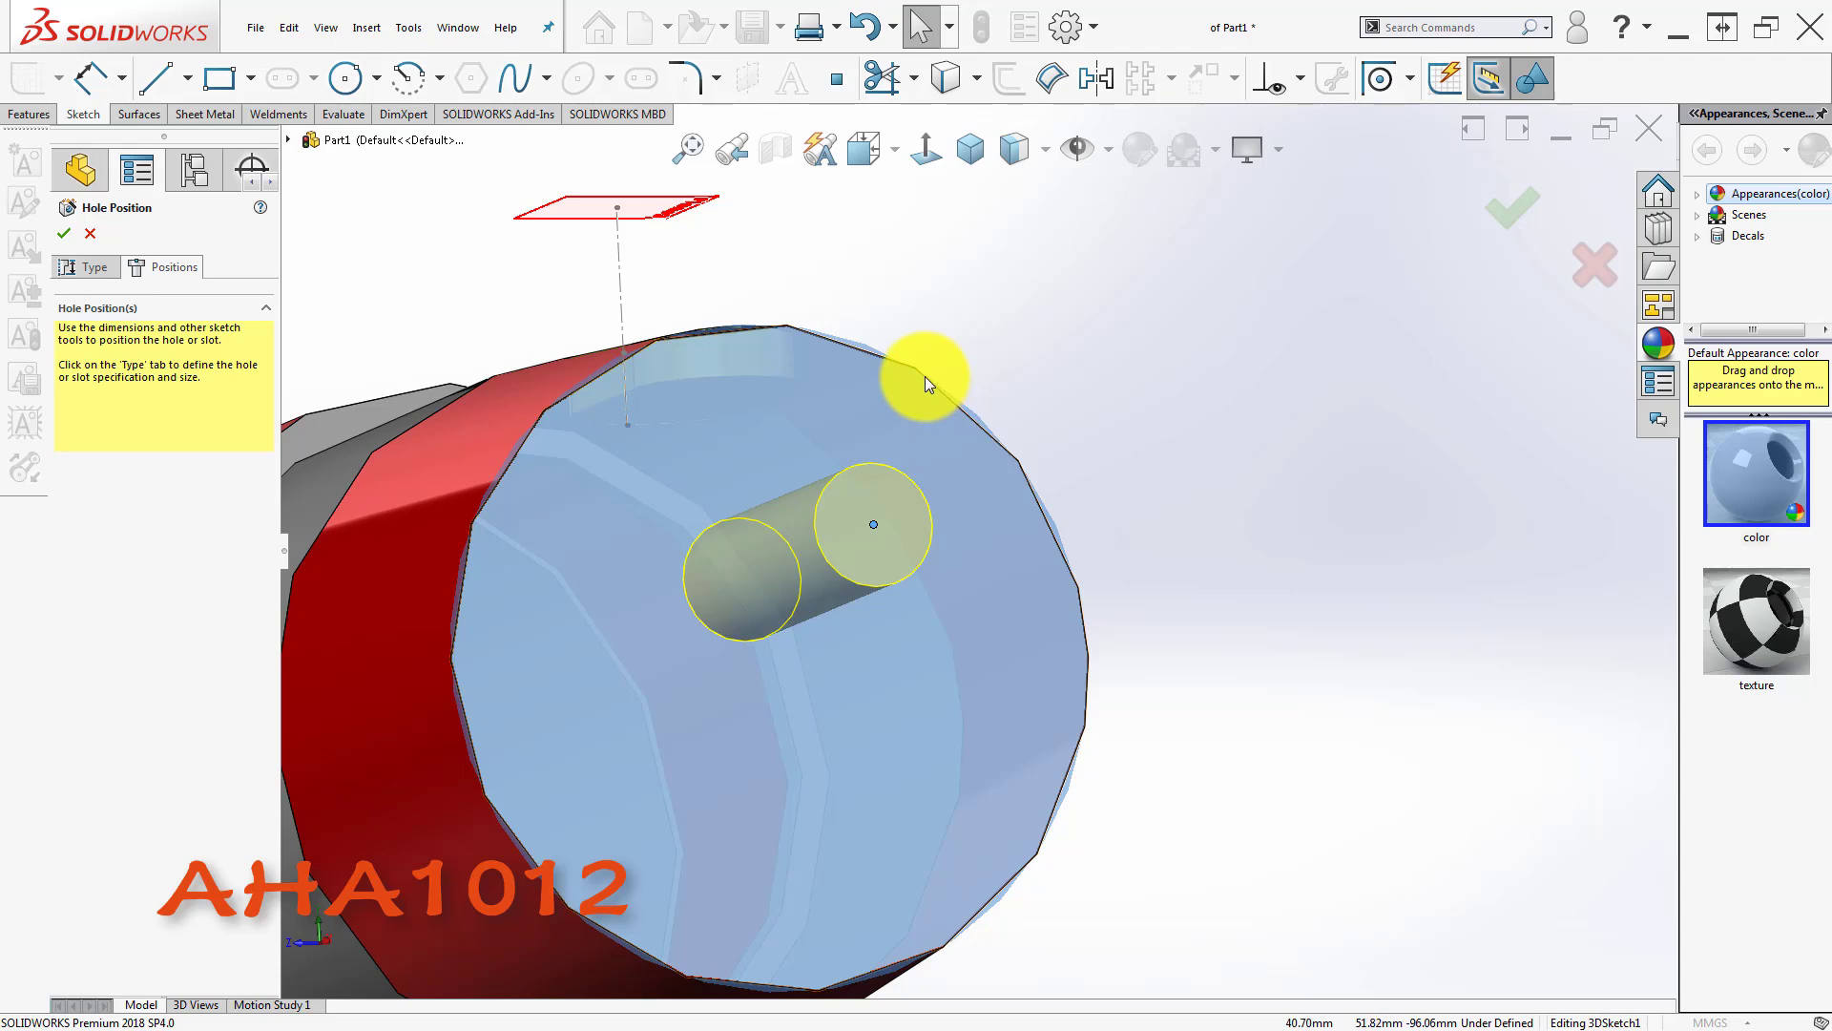
pyautogui.keyDown('ctrl'); pyautogui.click(925, 376); pyautogui.keyUp('ctrl')
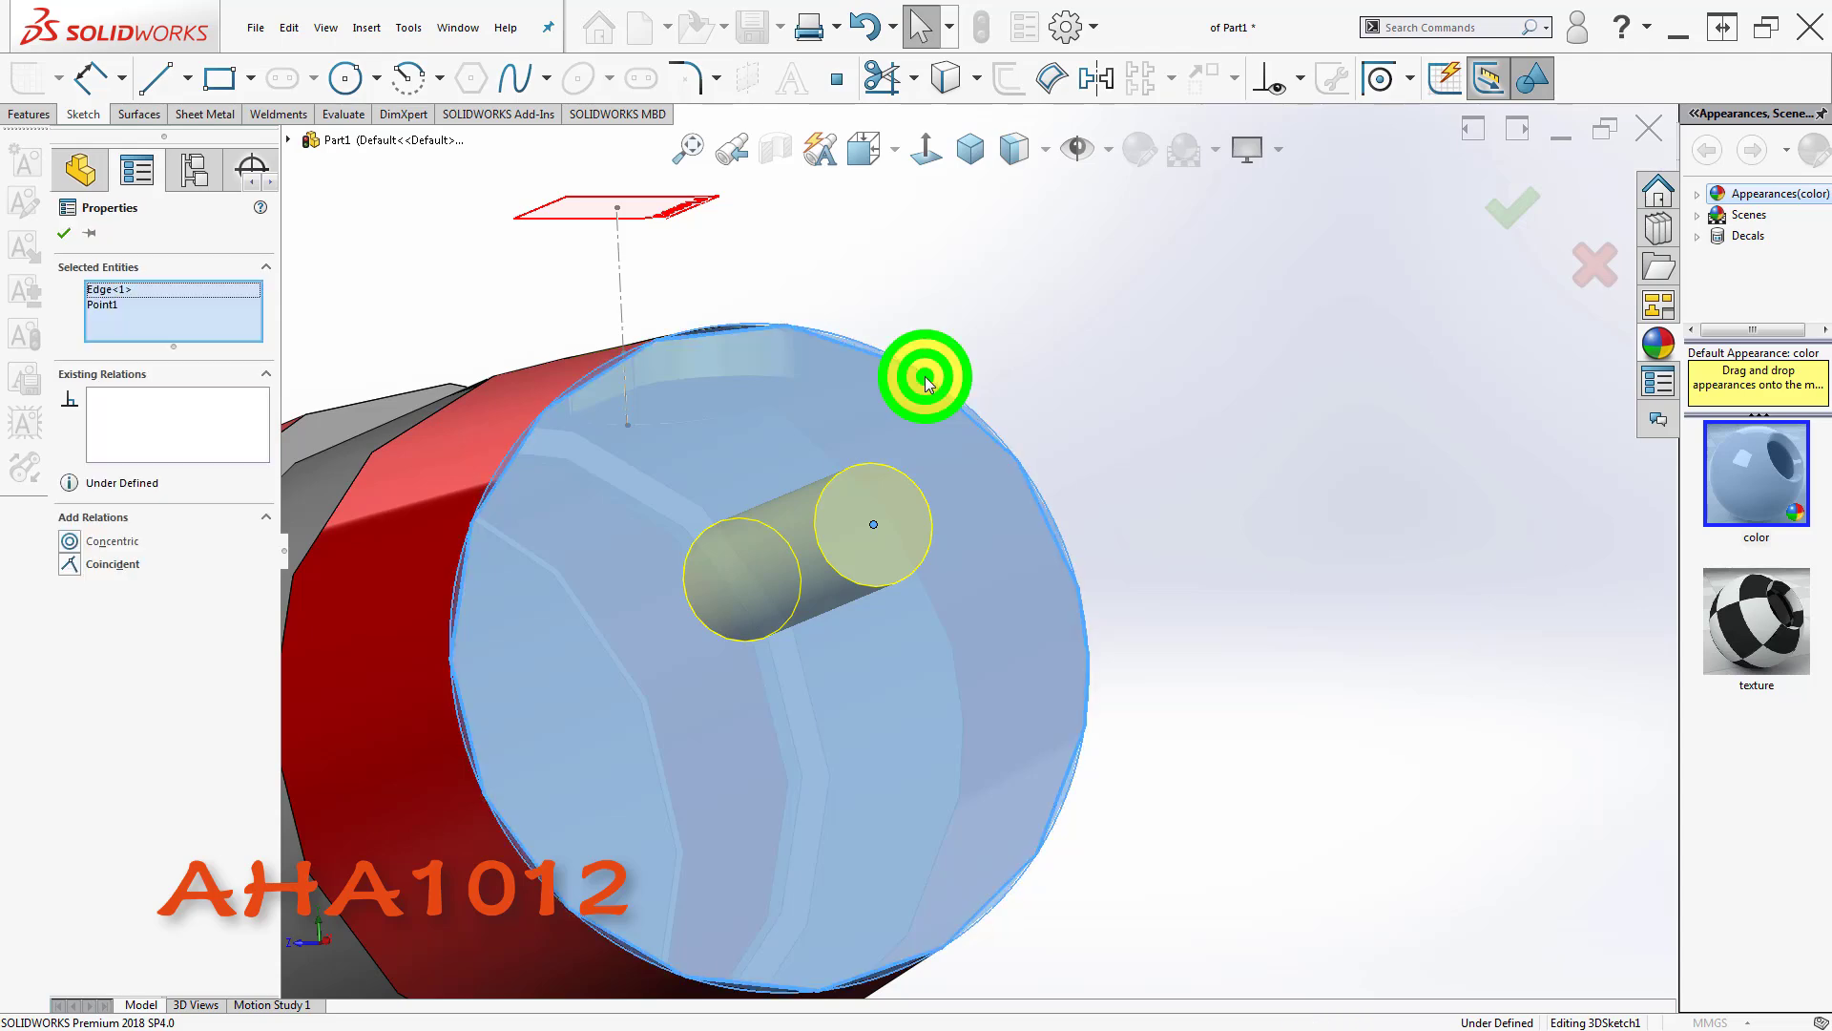
pyautogui.click(71, 542)
pyautogui.click(1512, 198)
pyautogui.click(1321, 315)
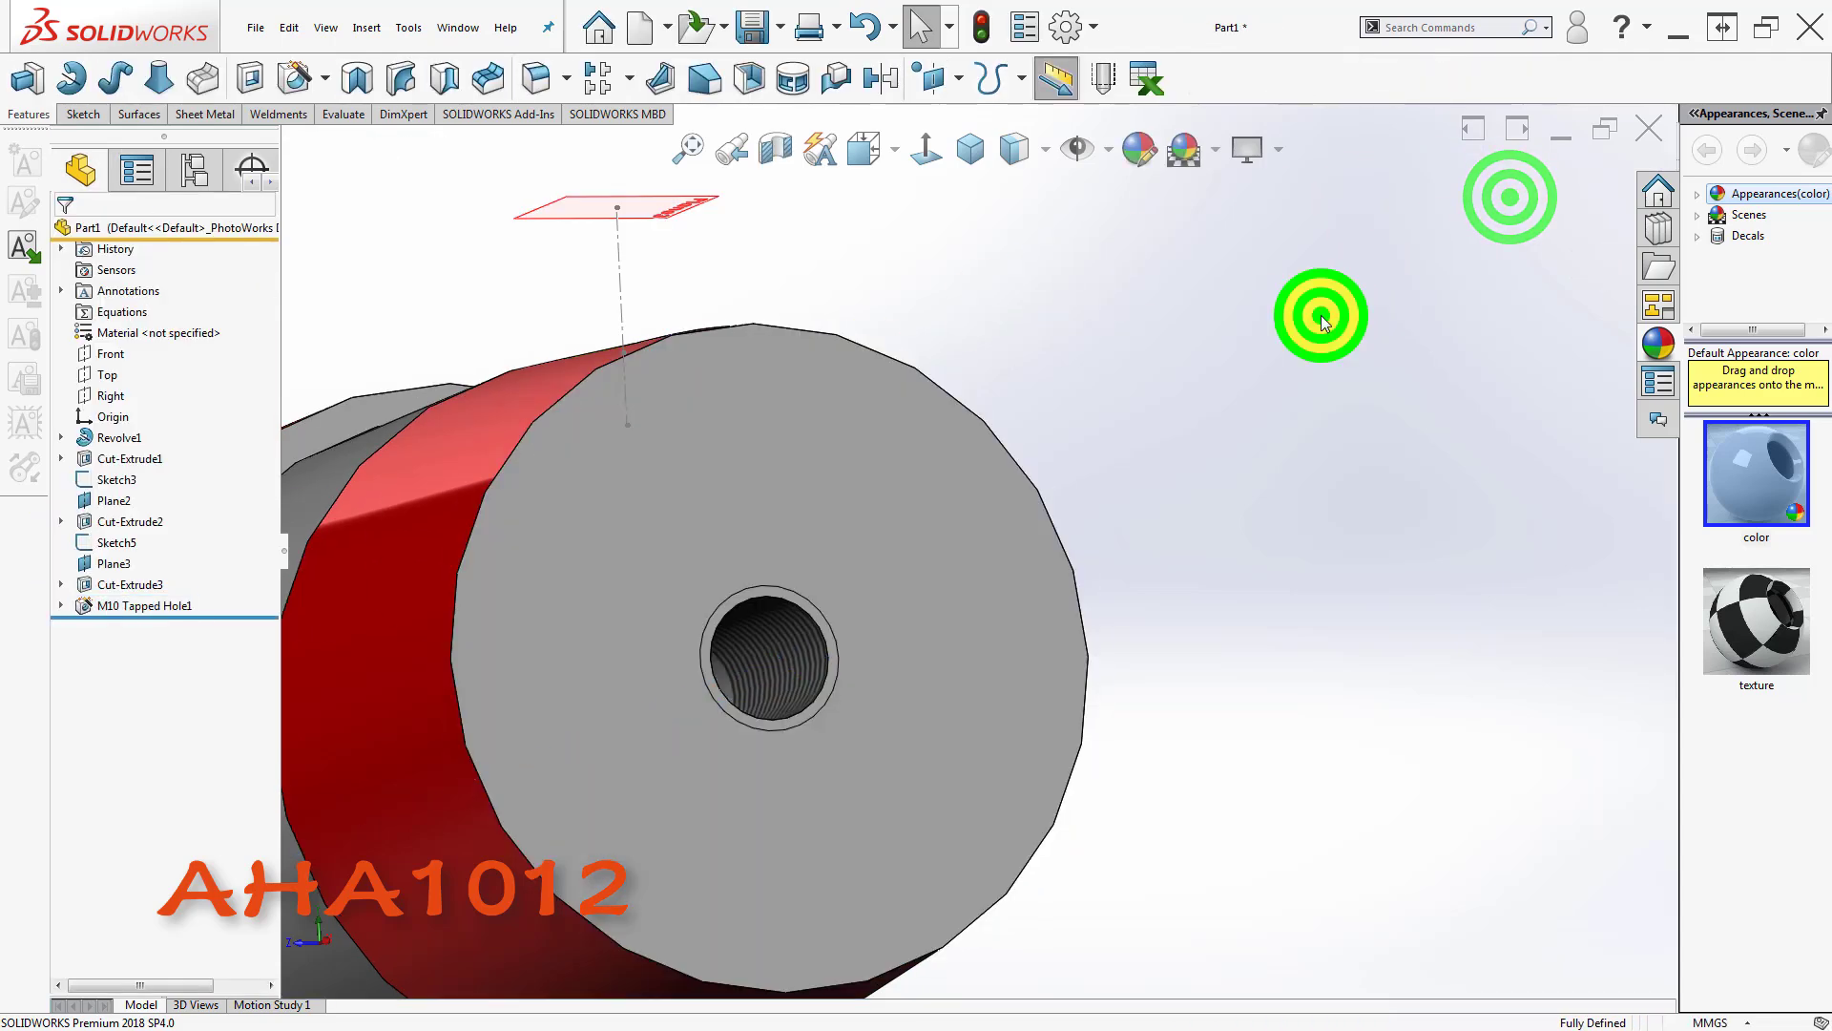
# - Examine the tapped hole and the whole shaft from both ends, finishing in the isometric view
pyautogui.scroll(5, 958, 550)
pyautogui.moveTo(958, 550); pyautogui.dragTo(988, 496, button='middle')
pyautogui.scroll(4, 838, 615)
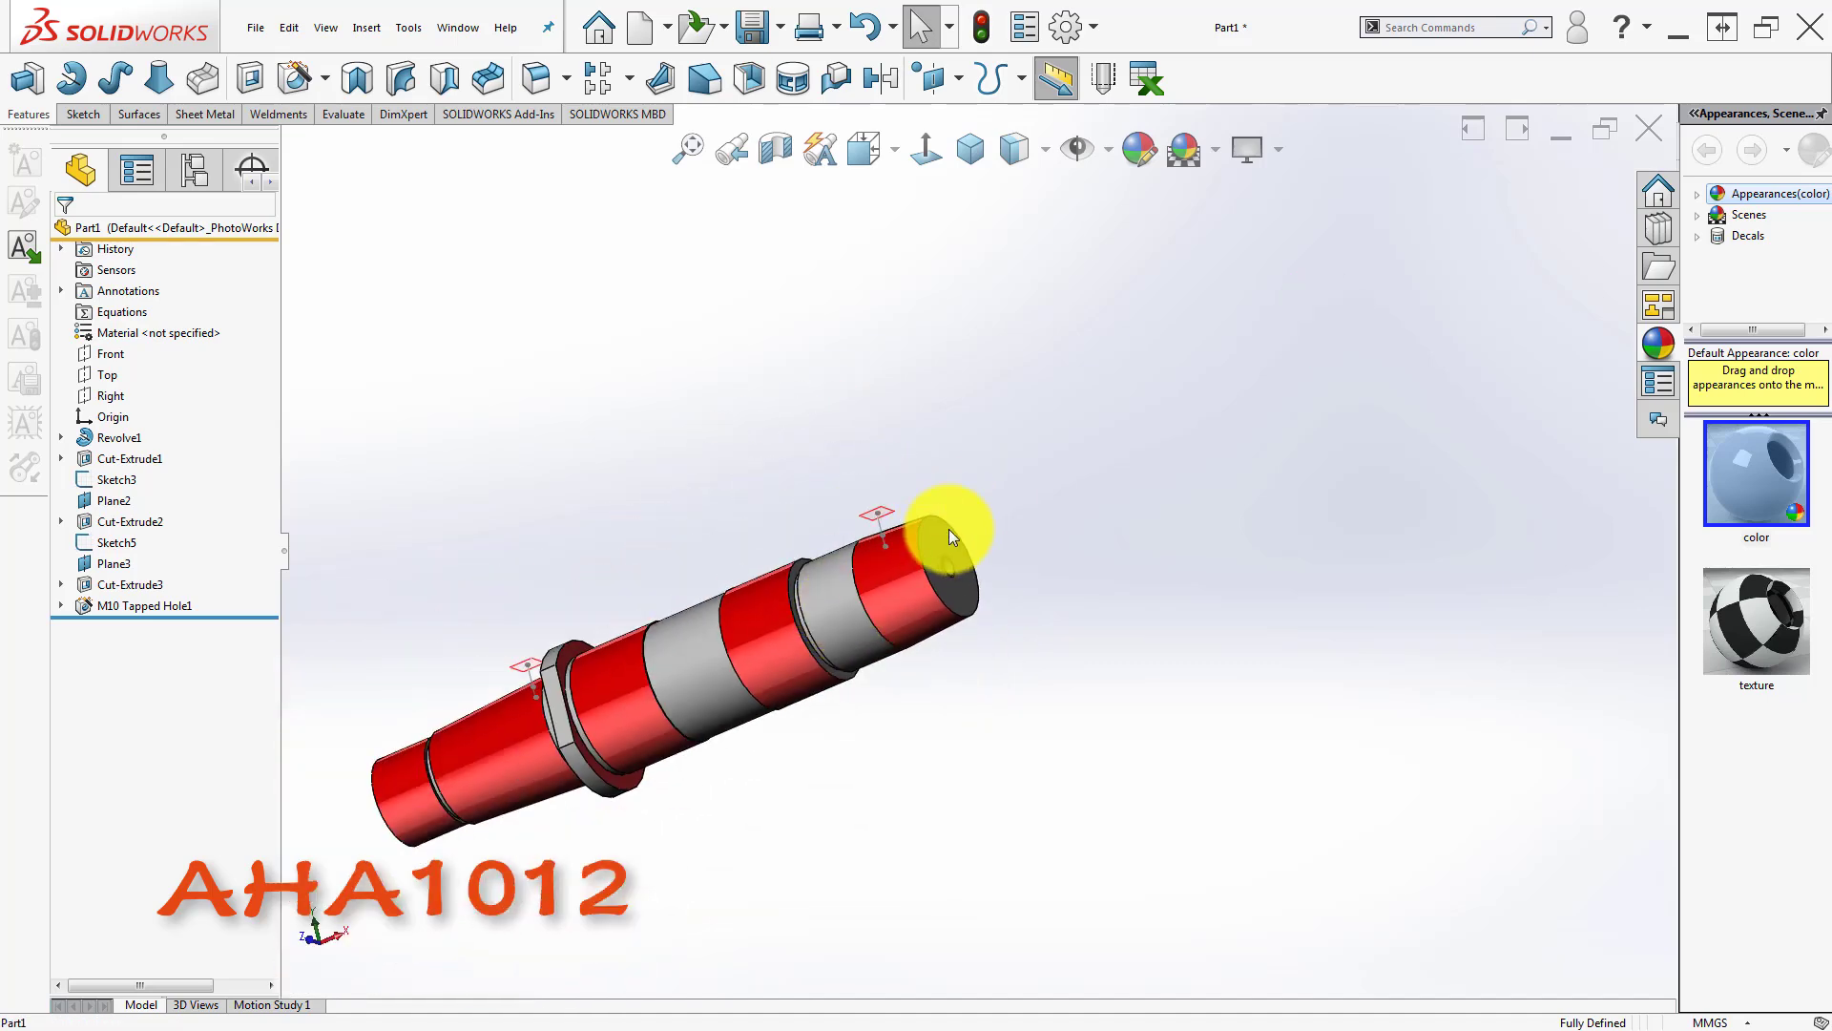
pyautogui.scroll(-8, 901, 589)
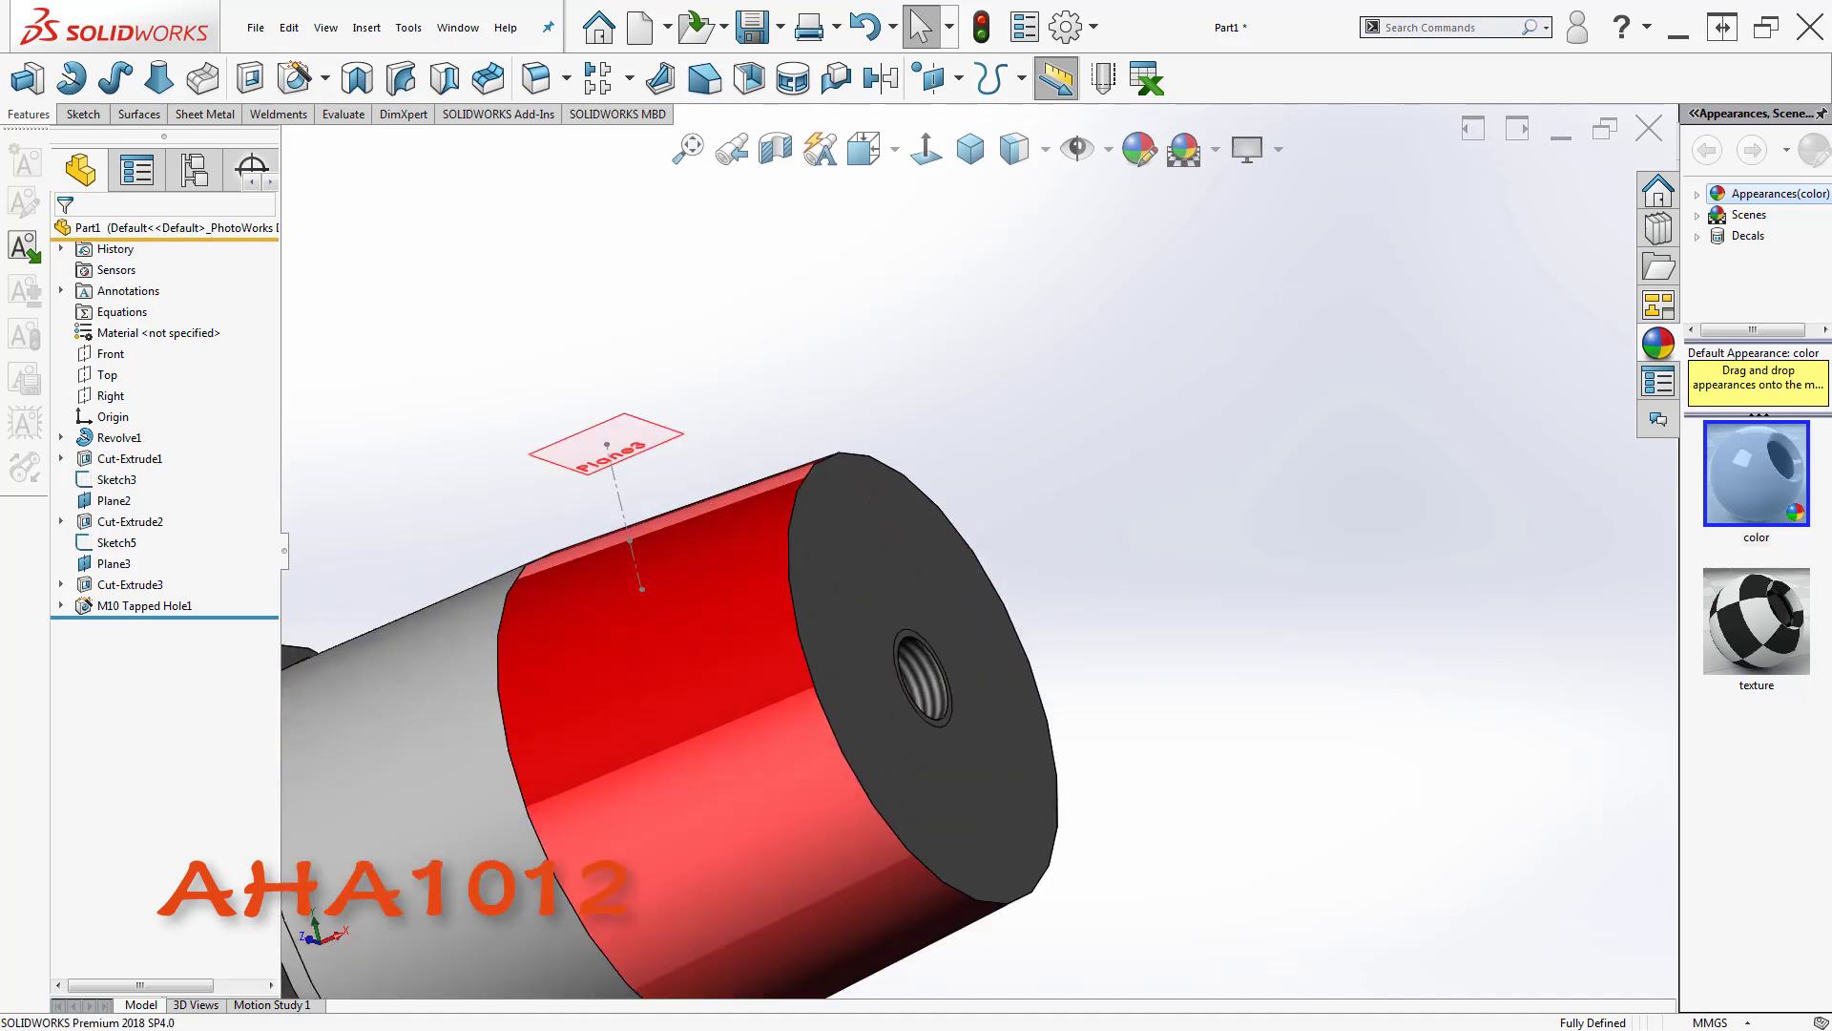
pyautogui.scroll(8, 958, 467)
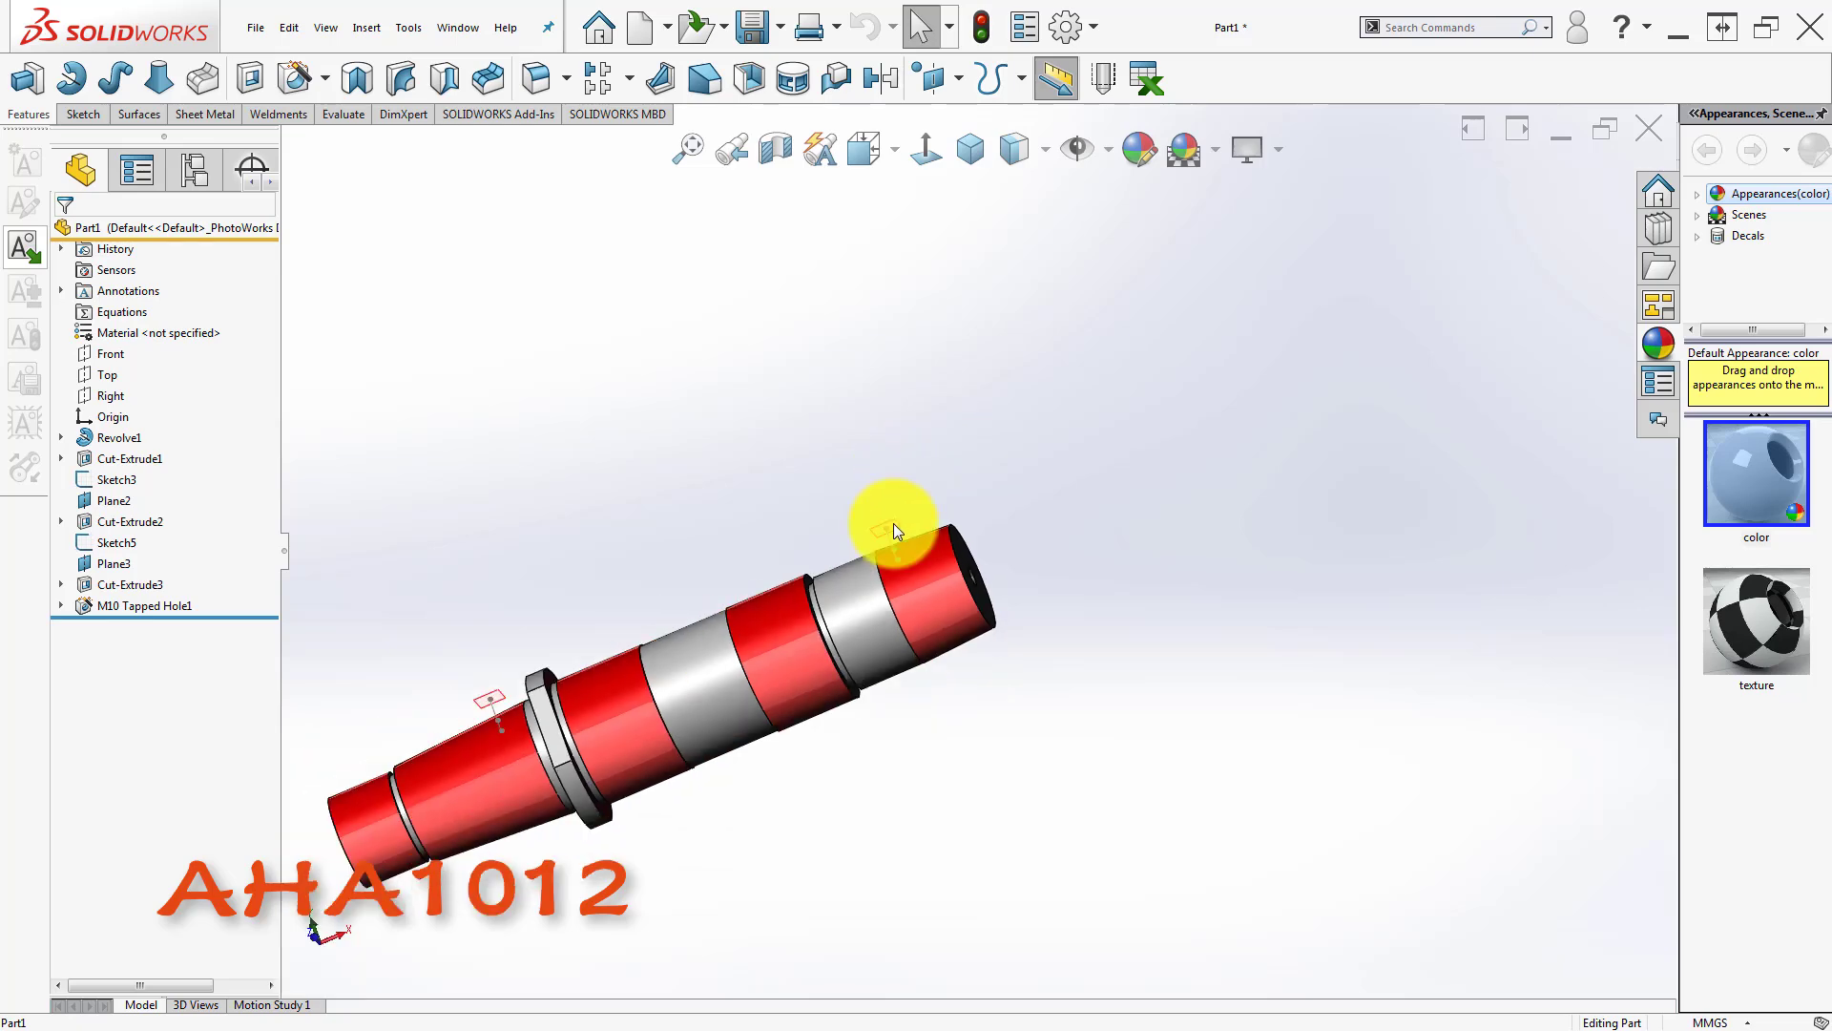
pyautogui.moveTo(894, 523); pyautogui.dragTo(850, 244, button='middle')
pyautogui.click(967, 151)
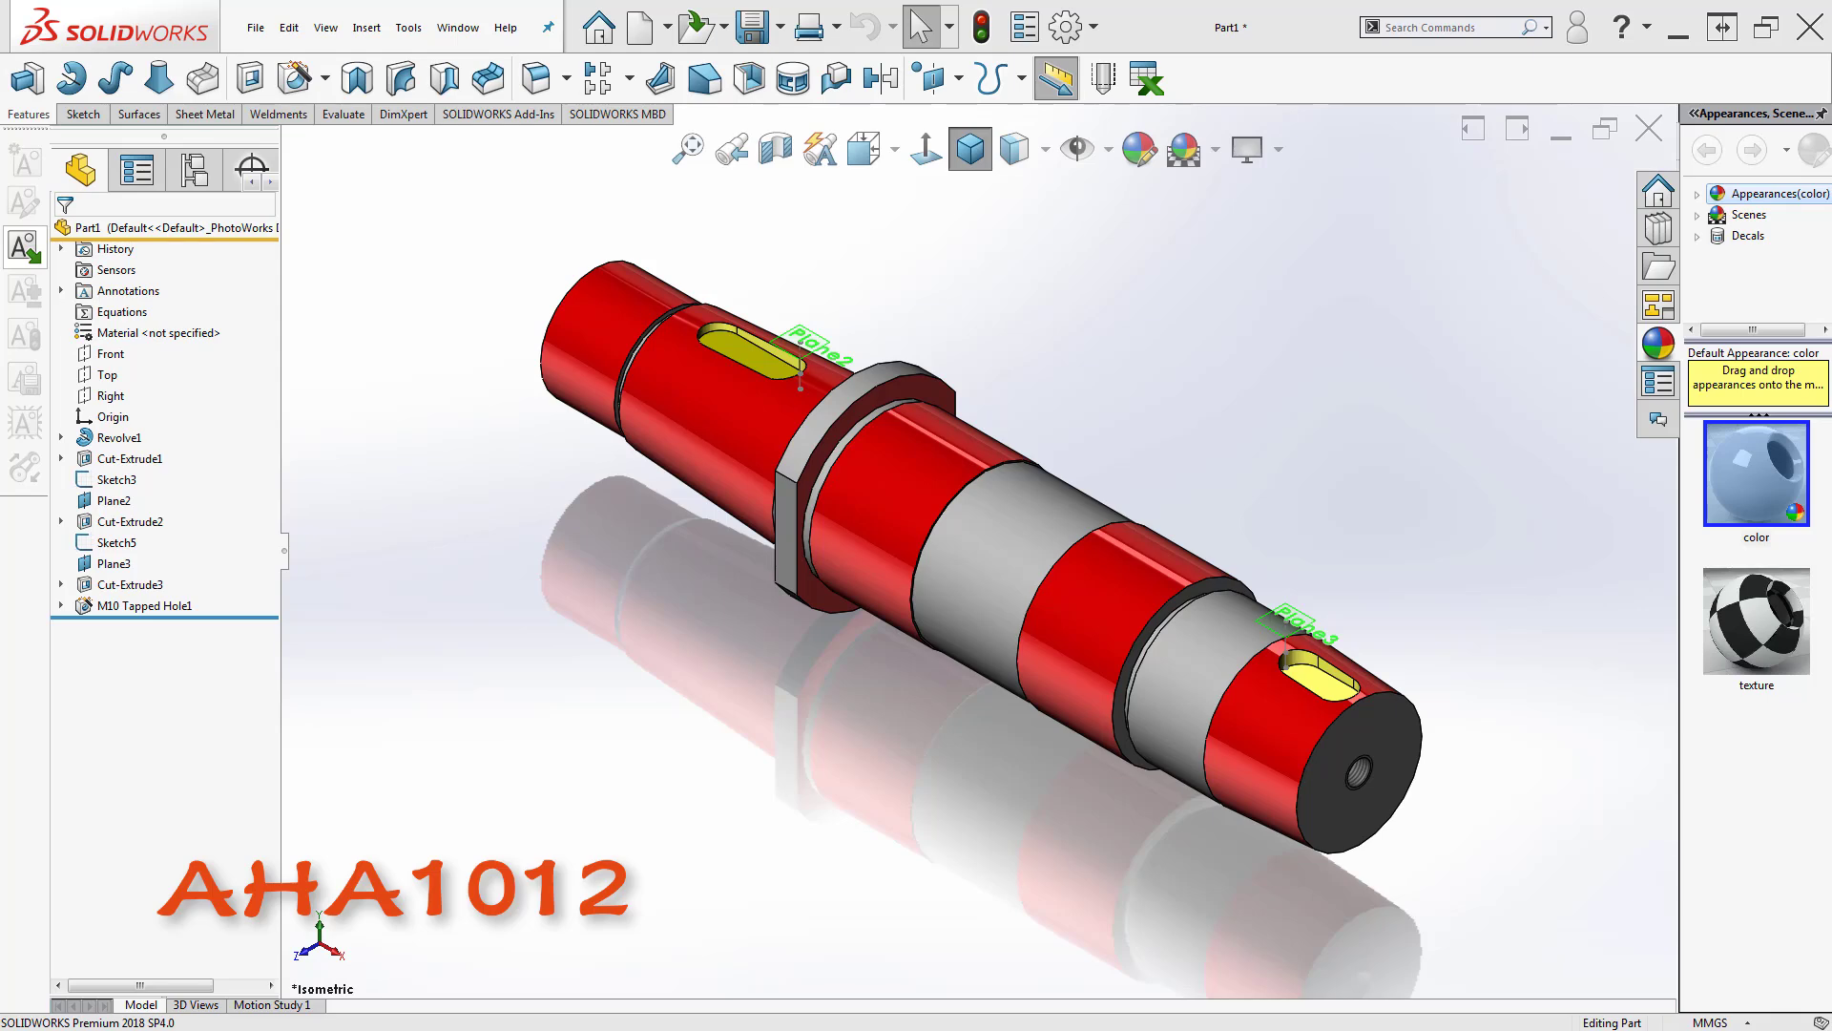
pyautogui.moveTo(583, 542); pyautogui.dragTo(811, 427, button='middle')
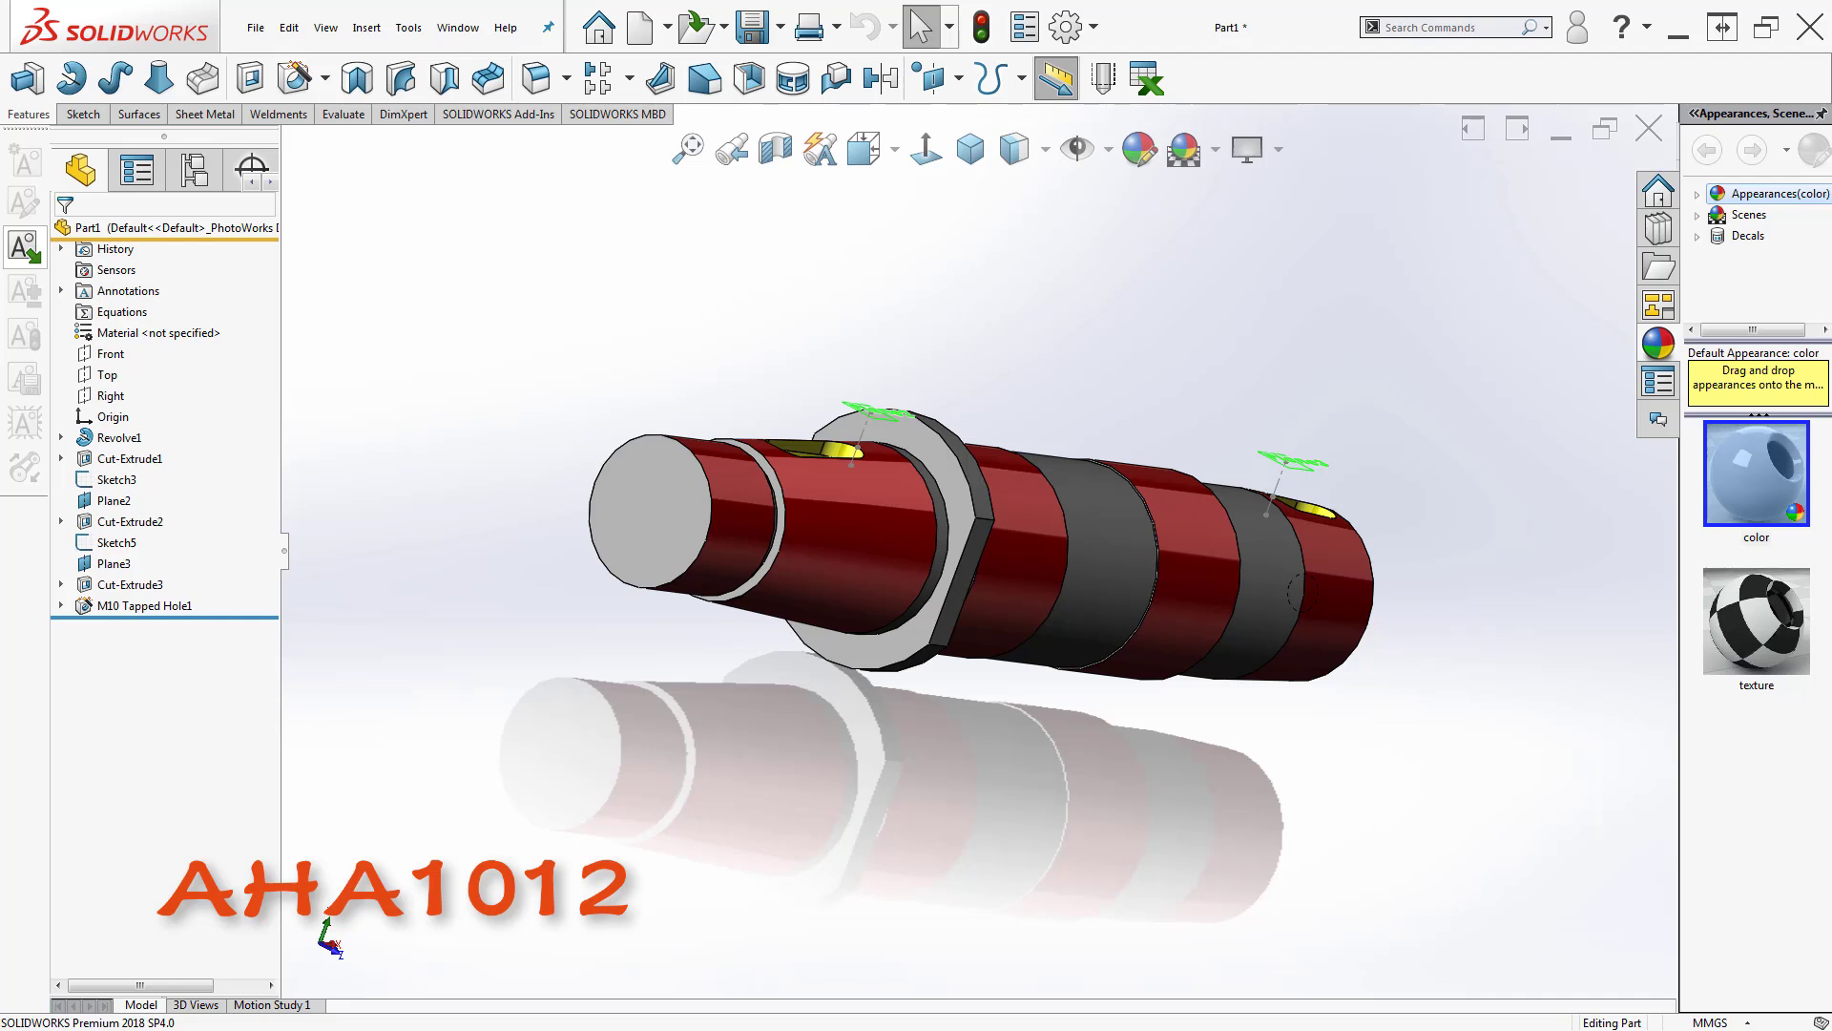
pyautogui.click(966, 148)
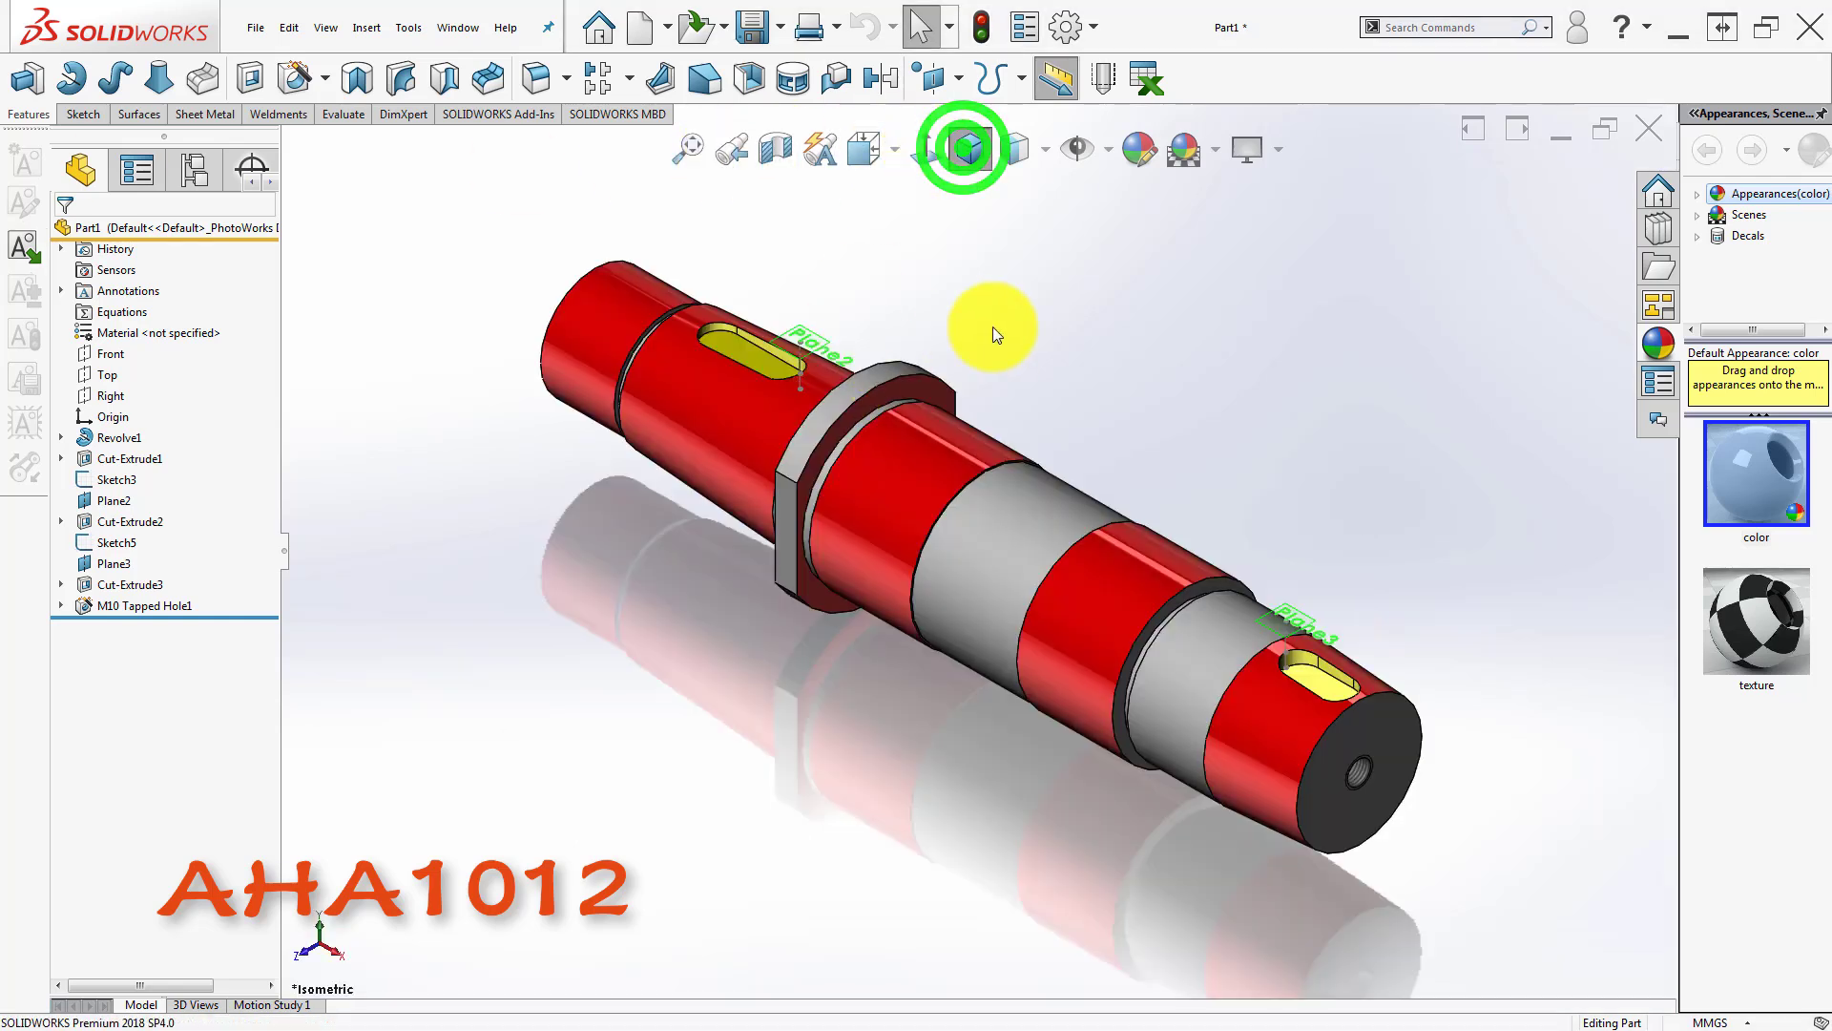